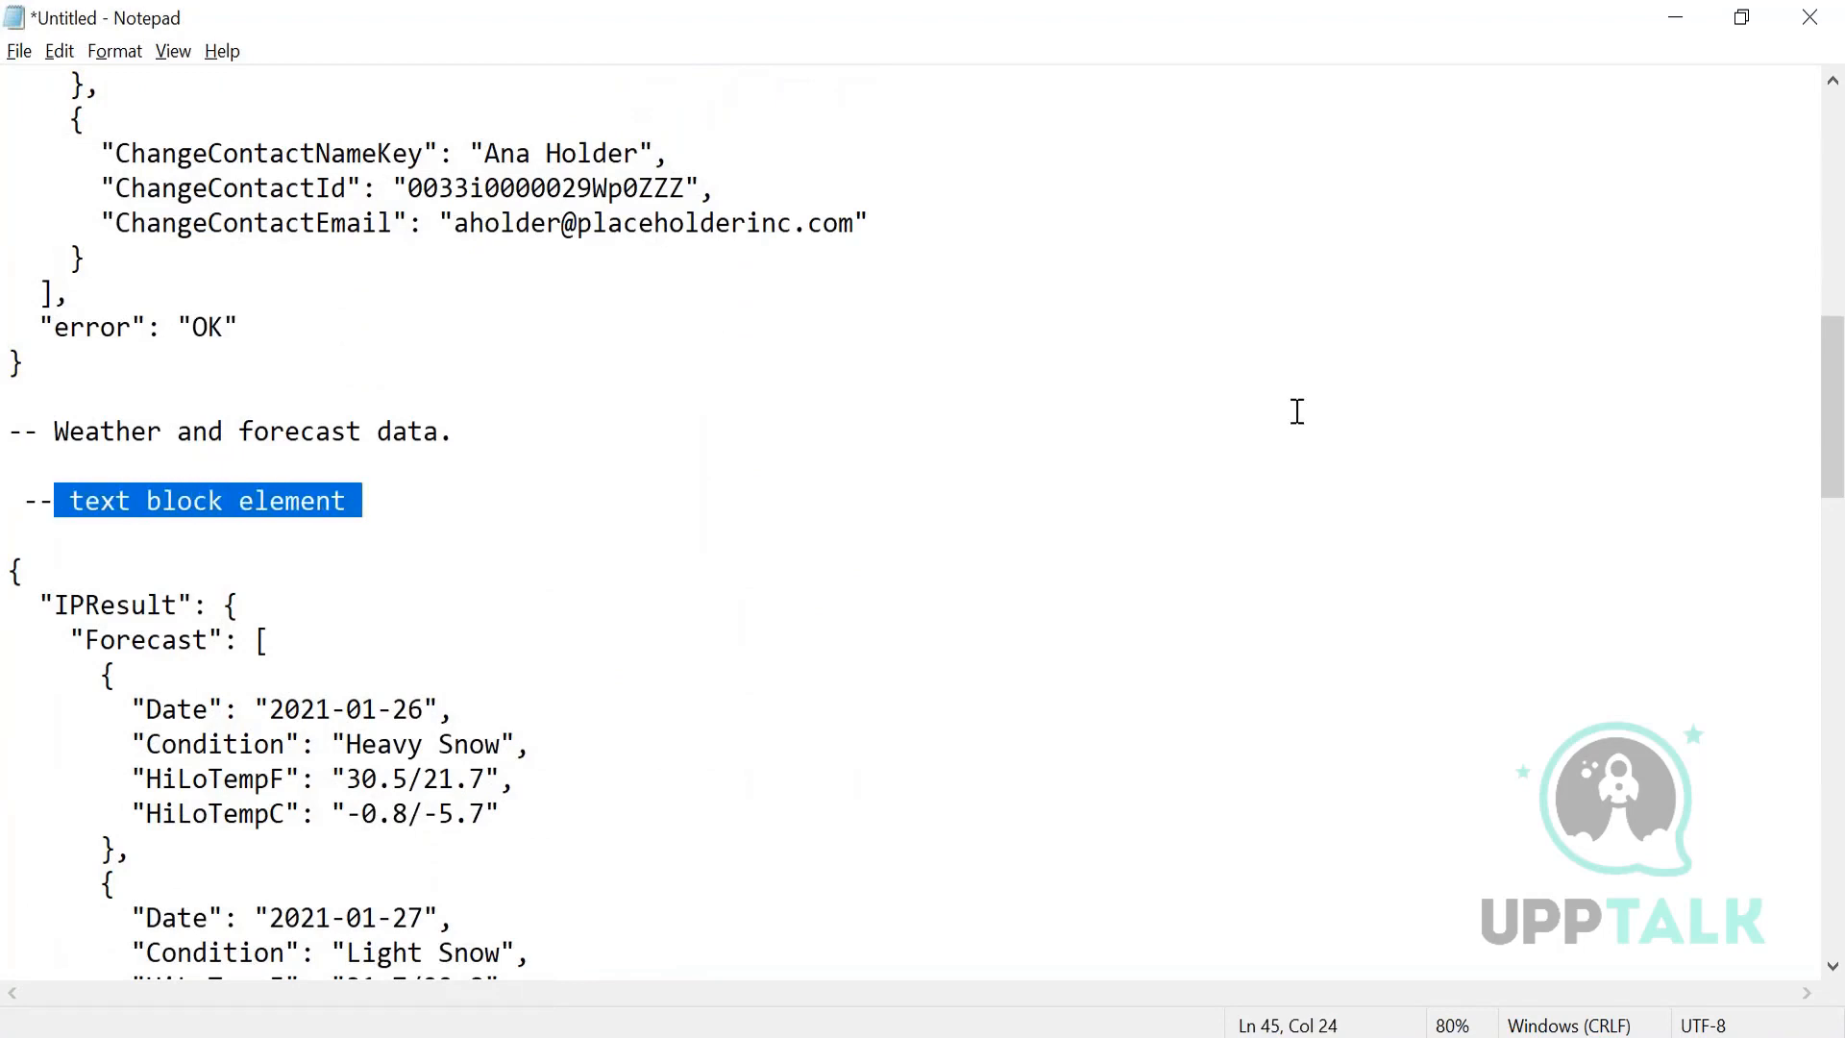
- Review the SetValue and SetError notes at the end of the text file, highlighting each term
drag(1831, 403, 1837, 757)
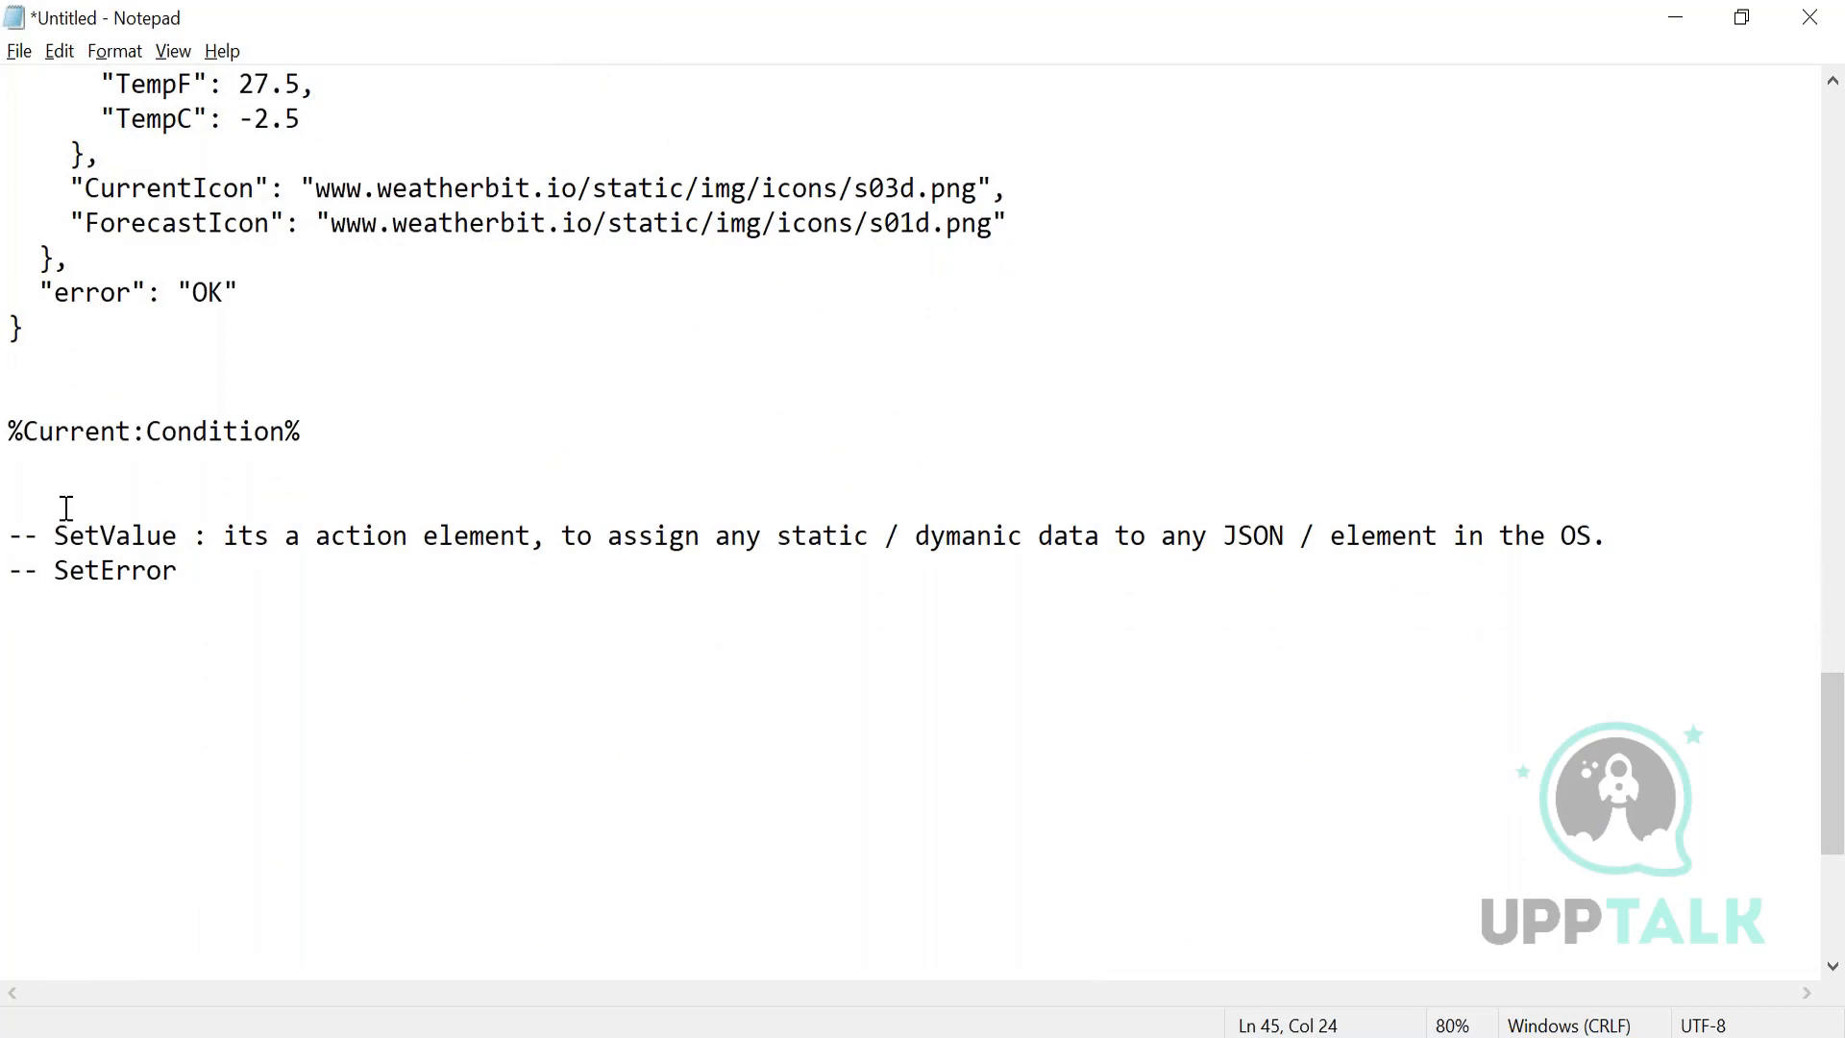
drag(49, 535, 182, 535)
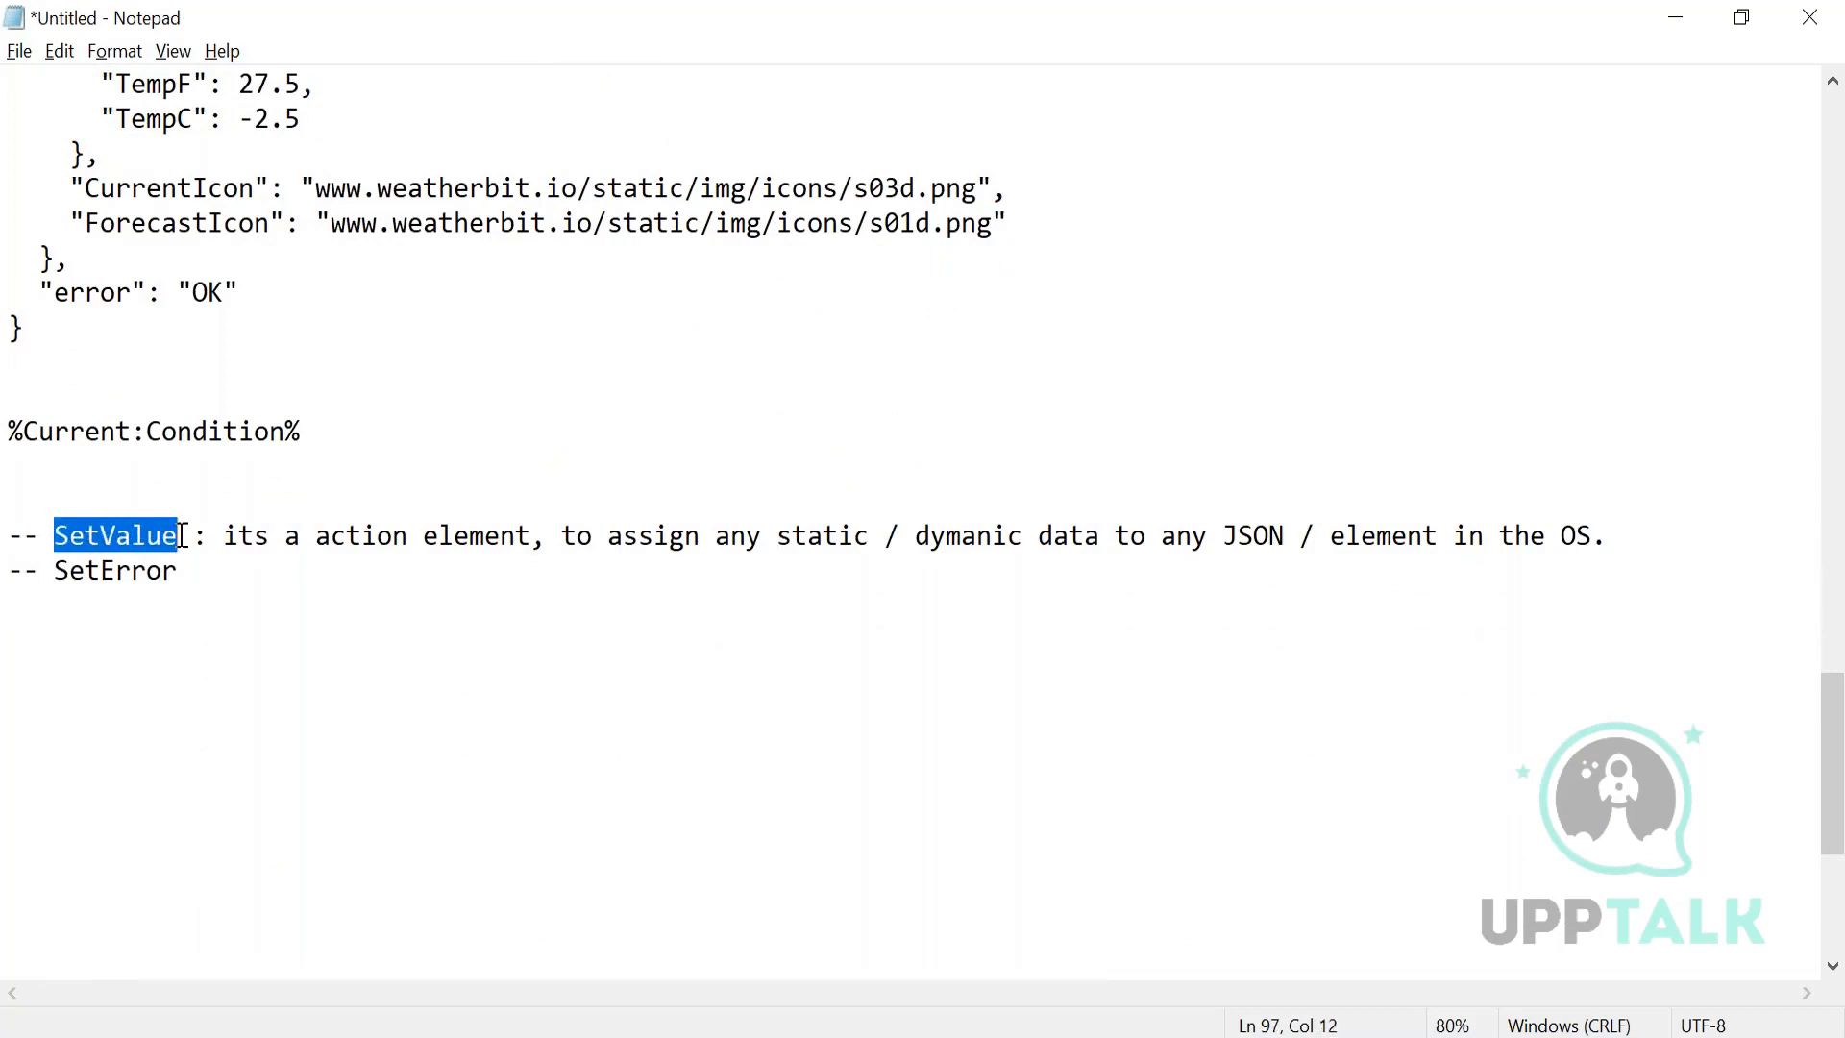
drag(49, 570, 181, 570)
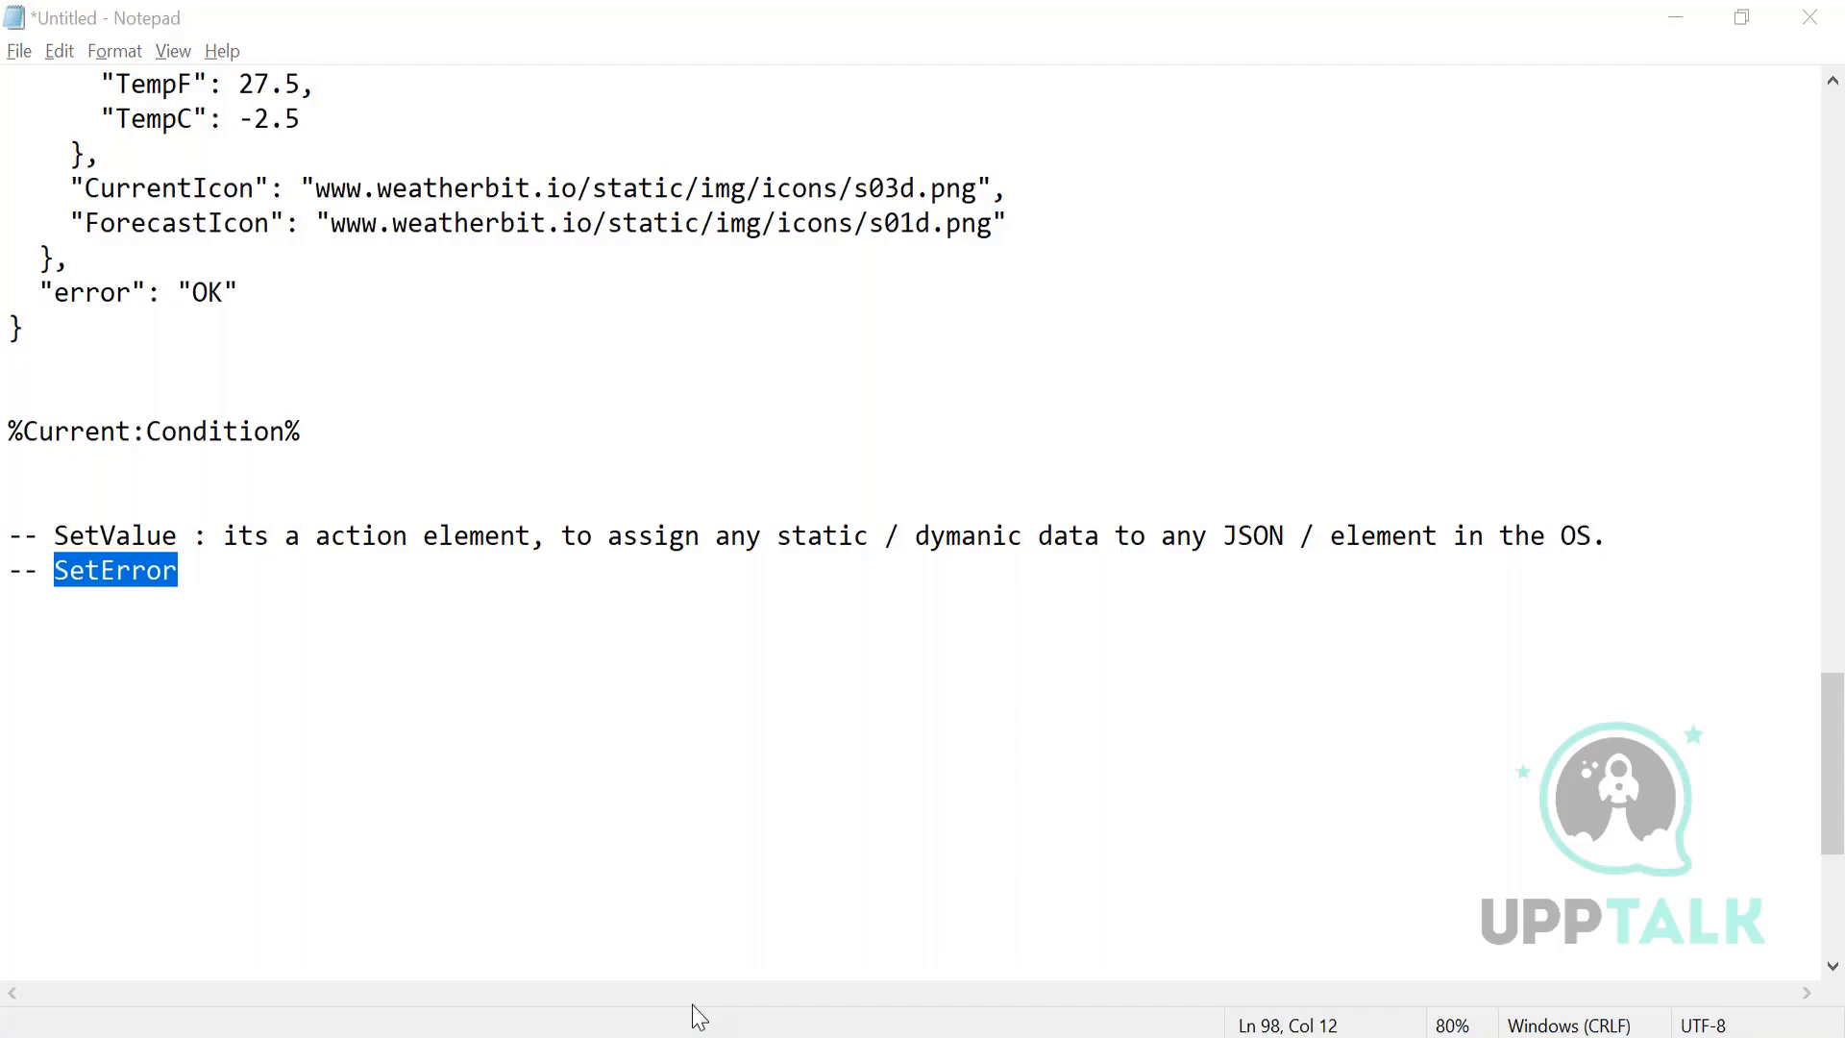
- Switch to Salesforce and open the Team Update Account Primary Contact OmniScript in the OmniStudio app
key(alt+Tab)
key(alt+Tab)
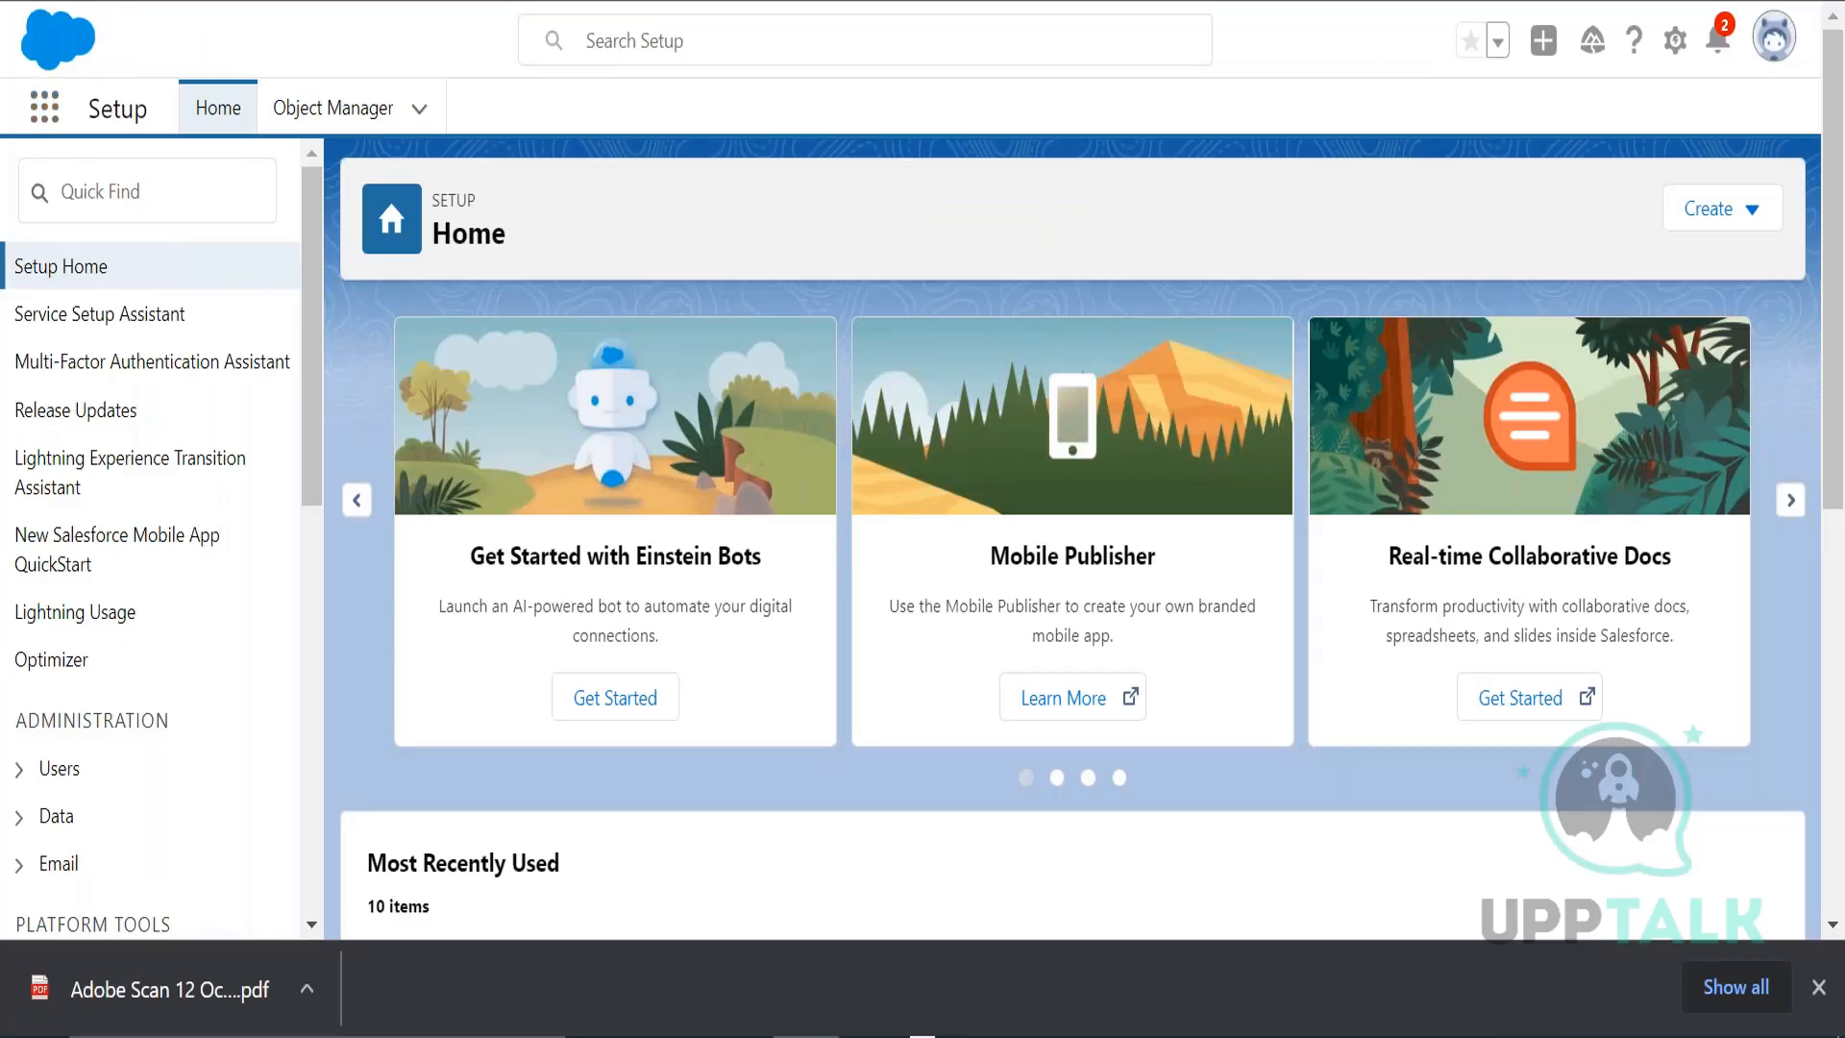
click(46, 108)
click(189, 308)
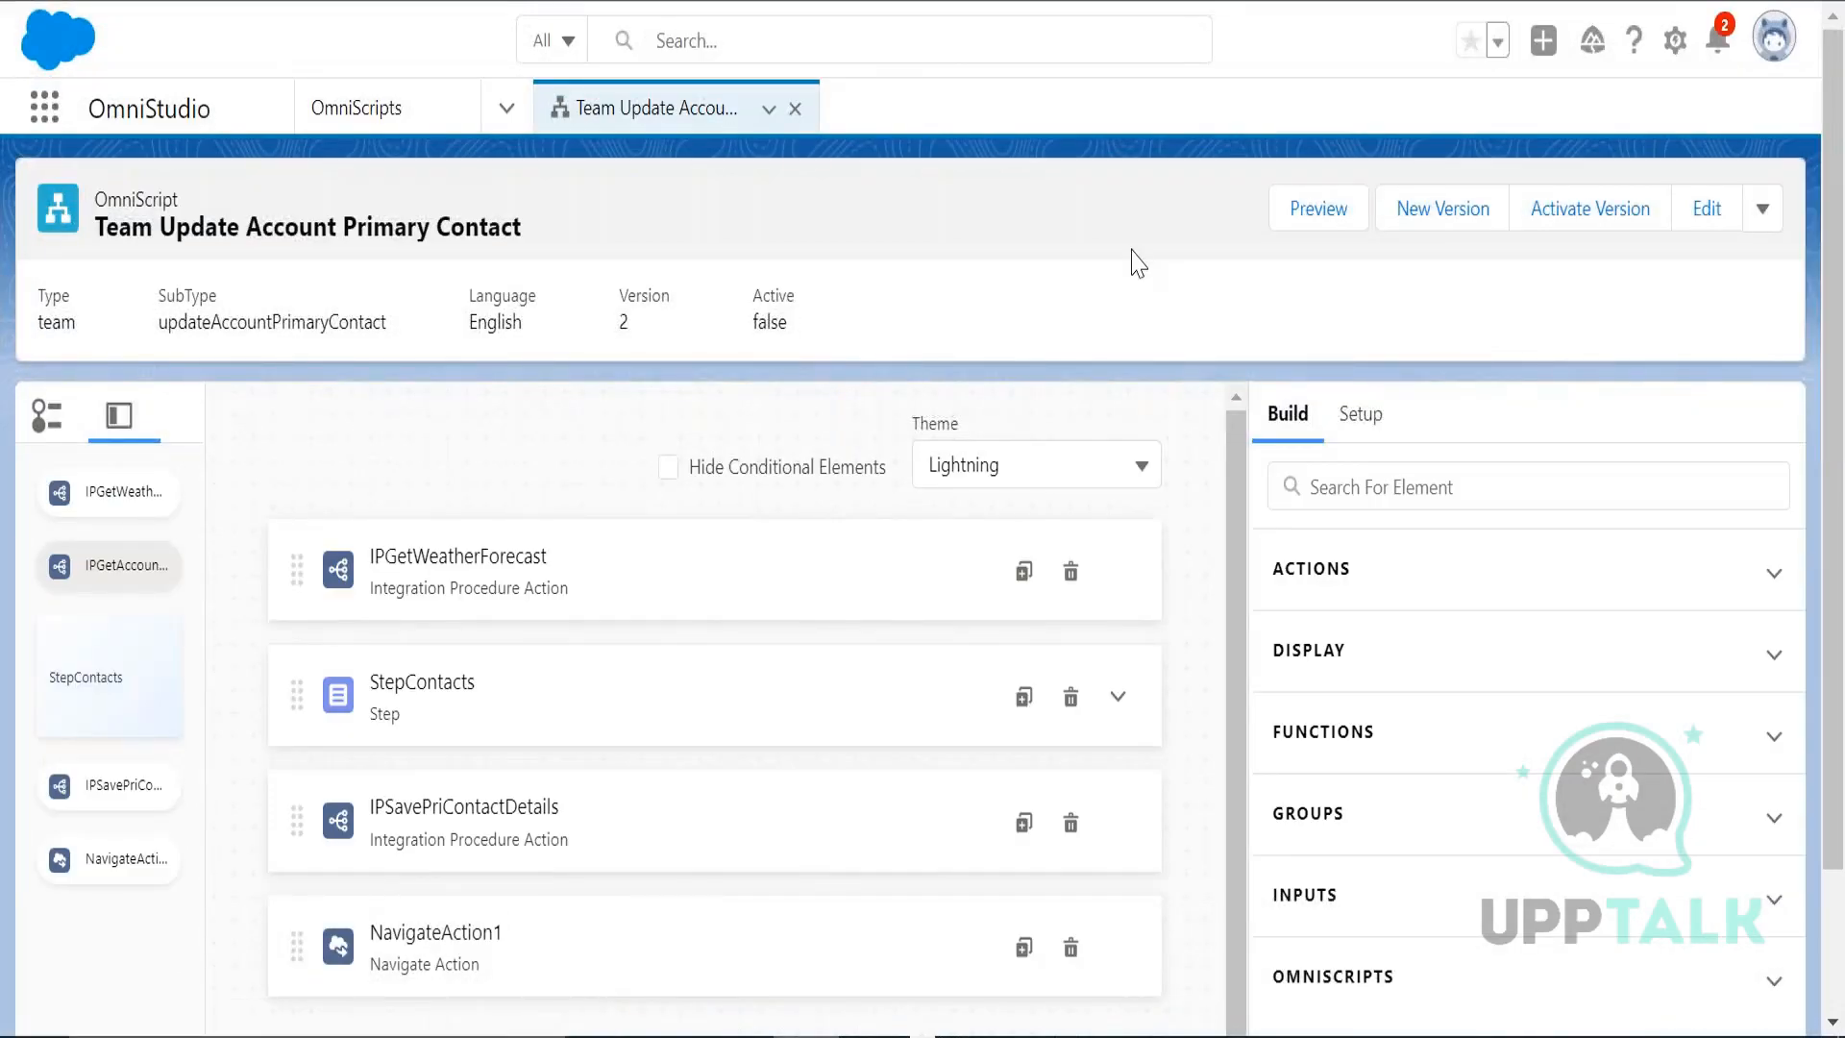
- Expand the StepContacts step, examine its weather text, radio options and contact fields, and collapse it again
click(1117, 699)
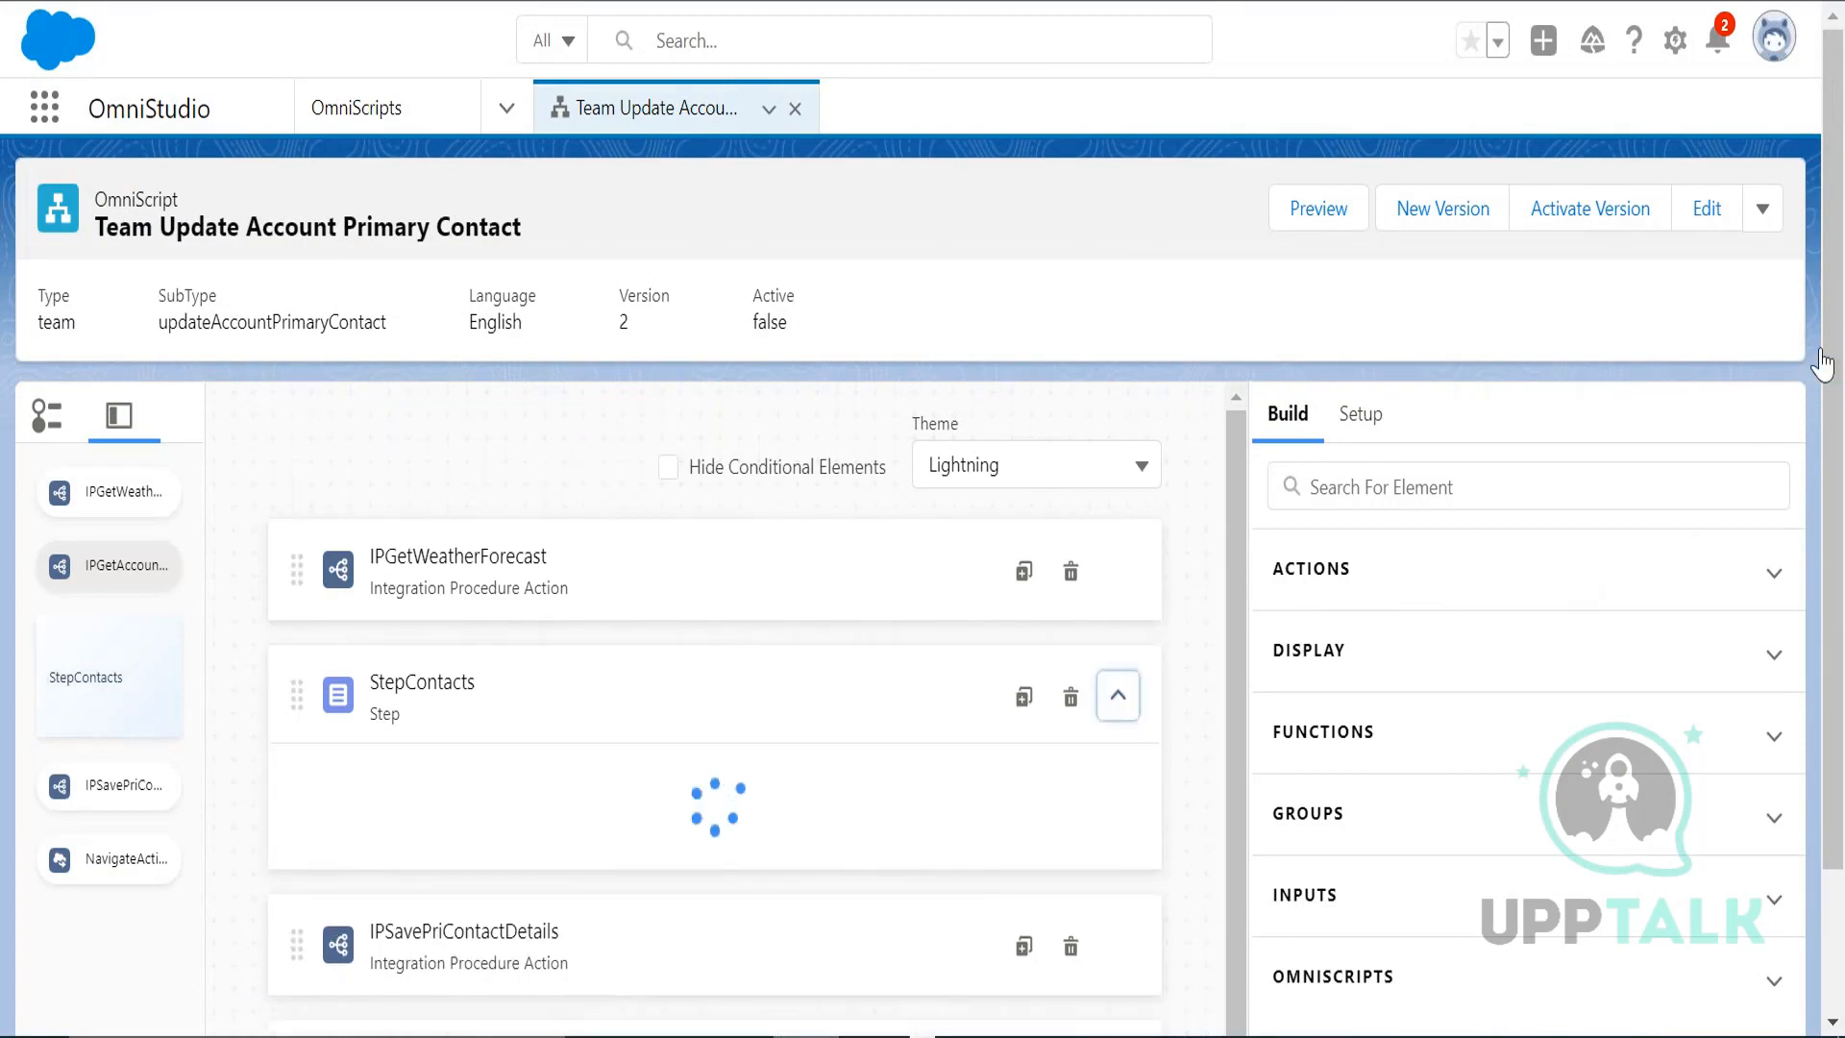
drag(1239, 538, 1237, 733)
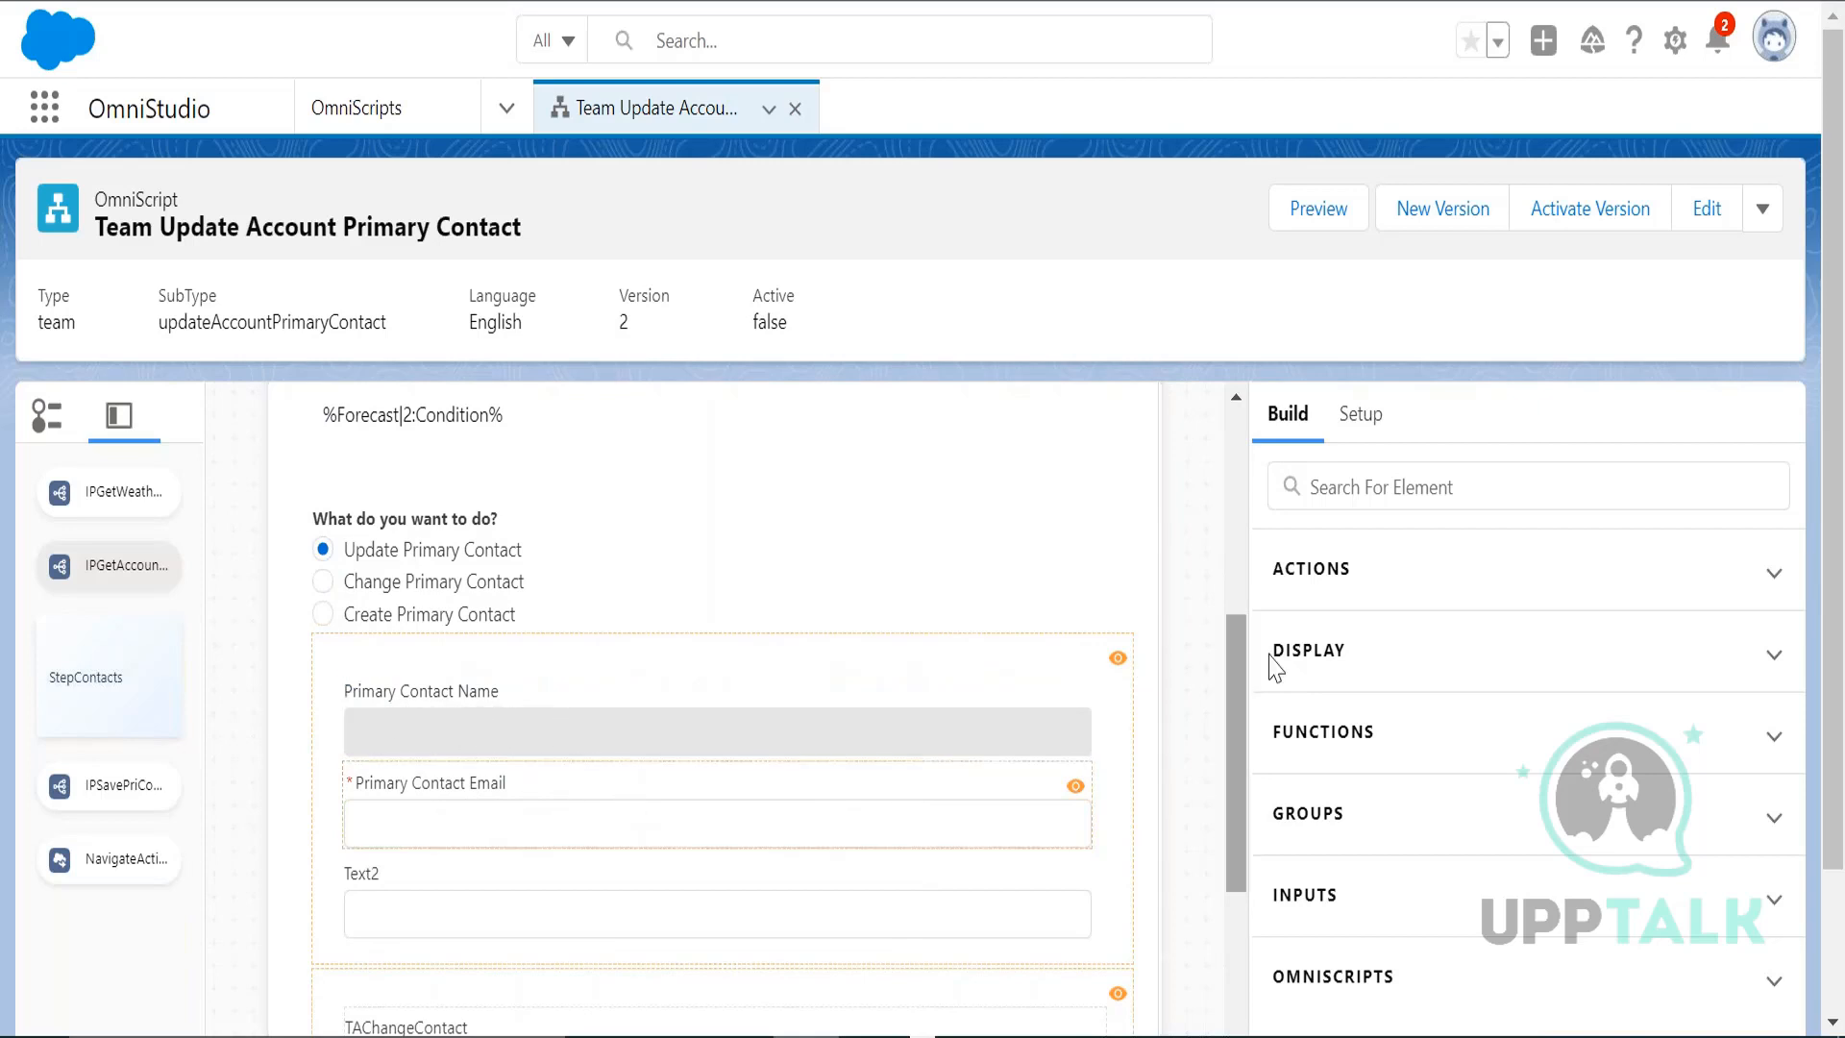
drag(1232, 661, 1202, 445)
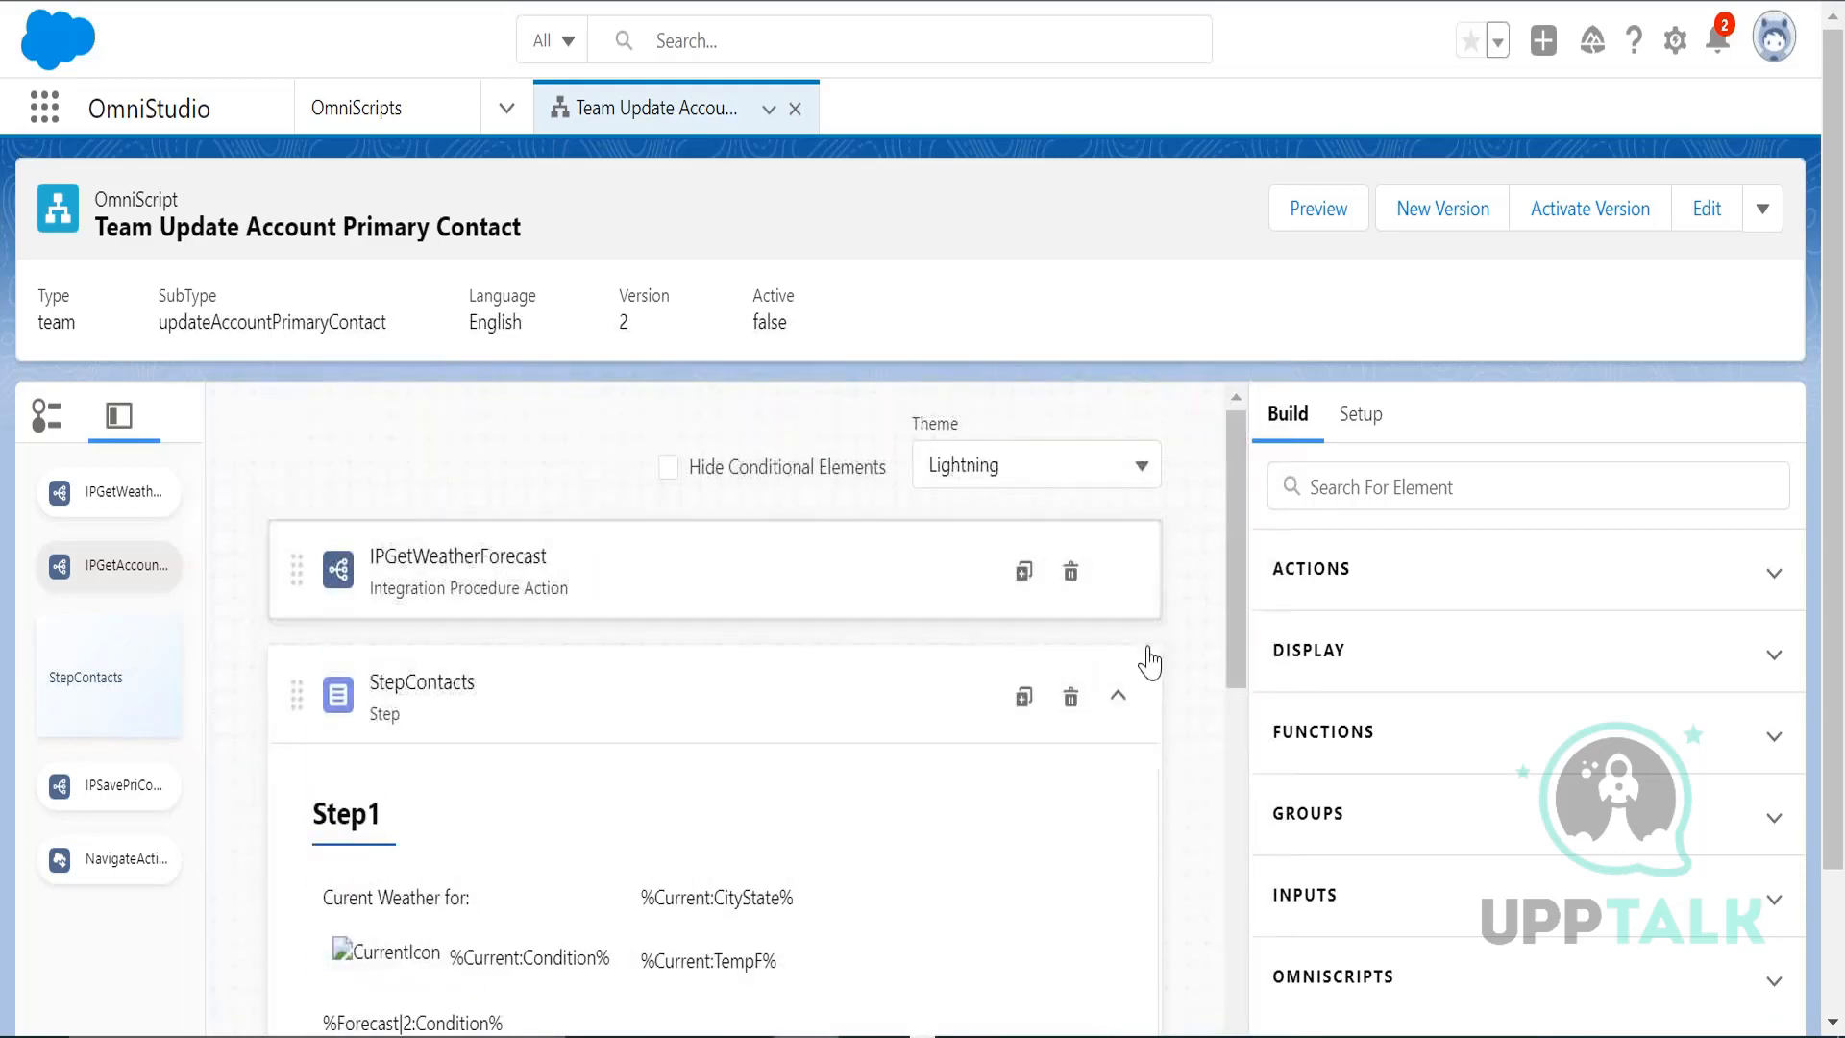
click(1119, 699)
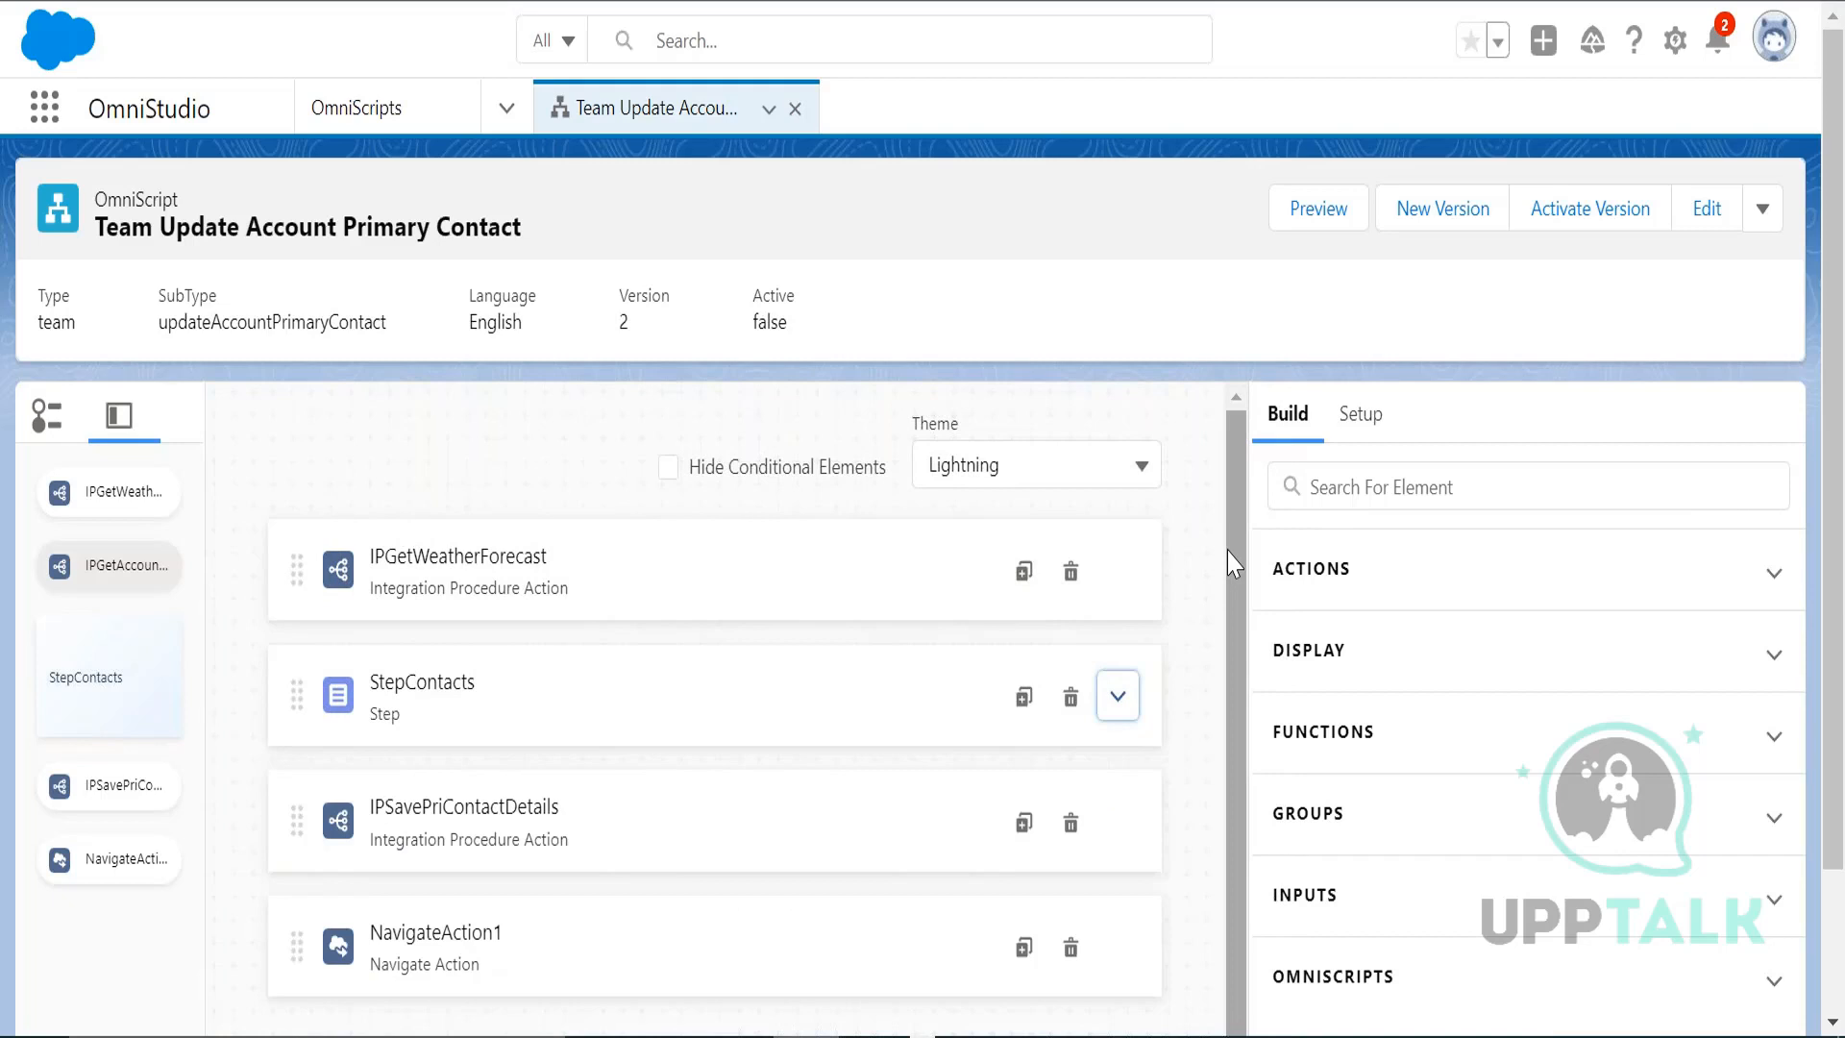
- Switch to the Notepad notes and highlight the term SetValue to reread its definition
key(alt+Tab)
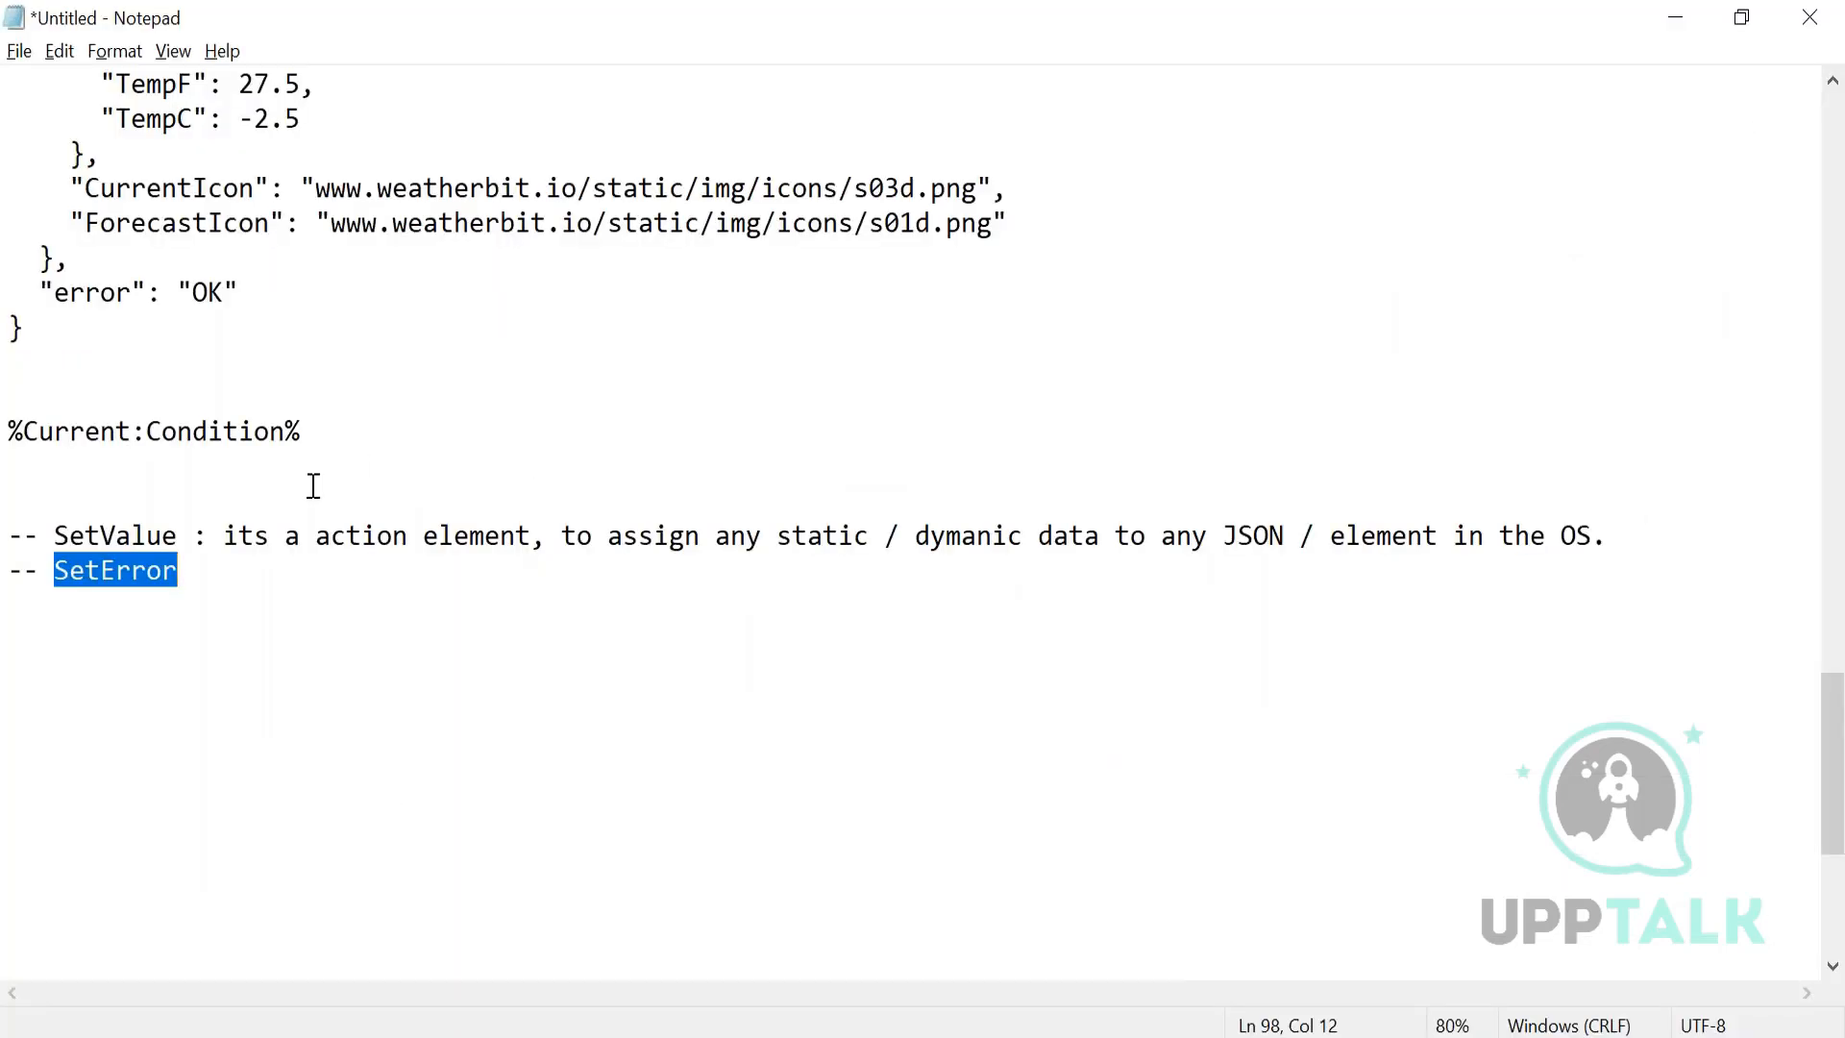
drag(60, 532, 181, 530)
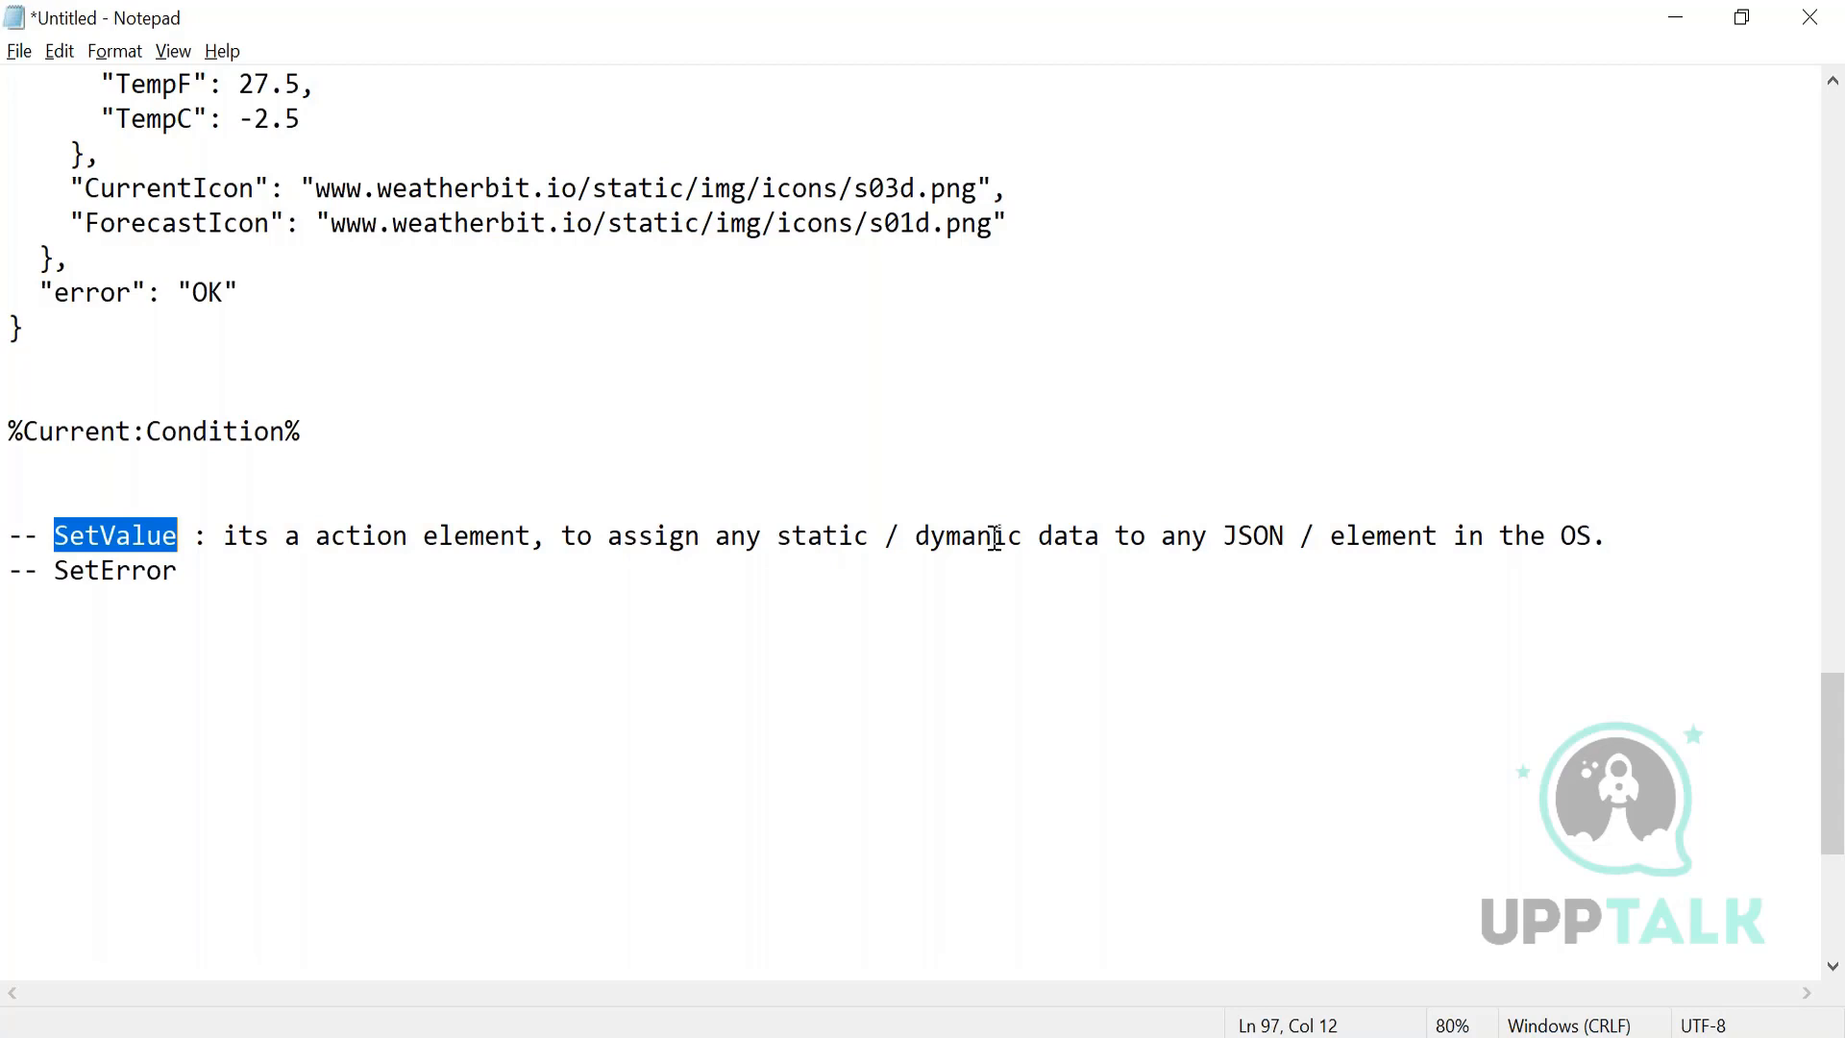
- Switch to the OmniScript designer in Salesforce and expand the StepContacts step to show its elements
key(alt+Tab)
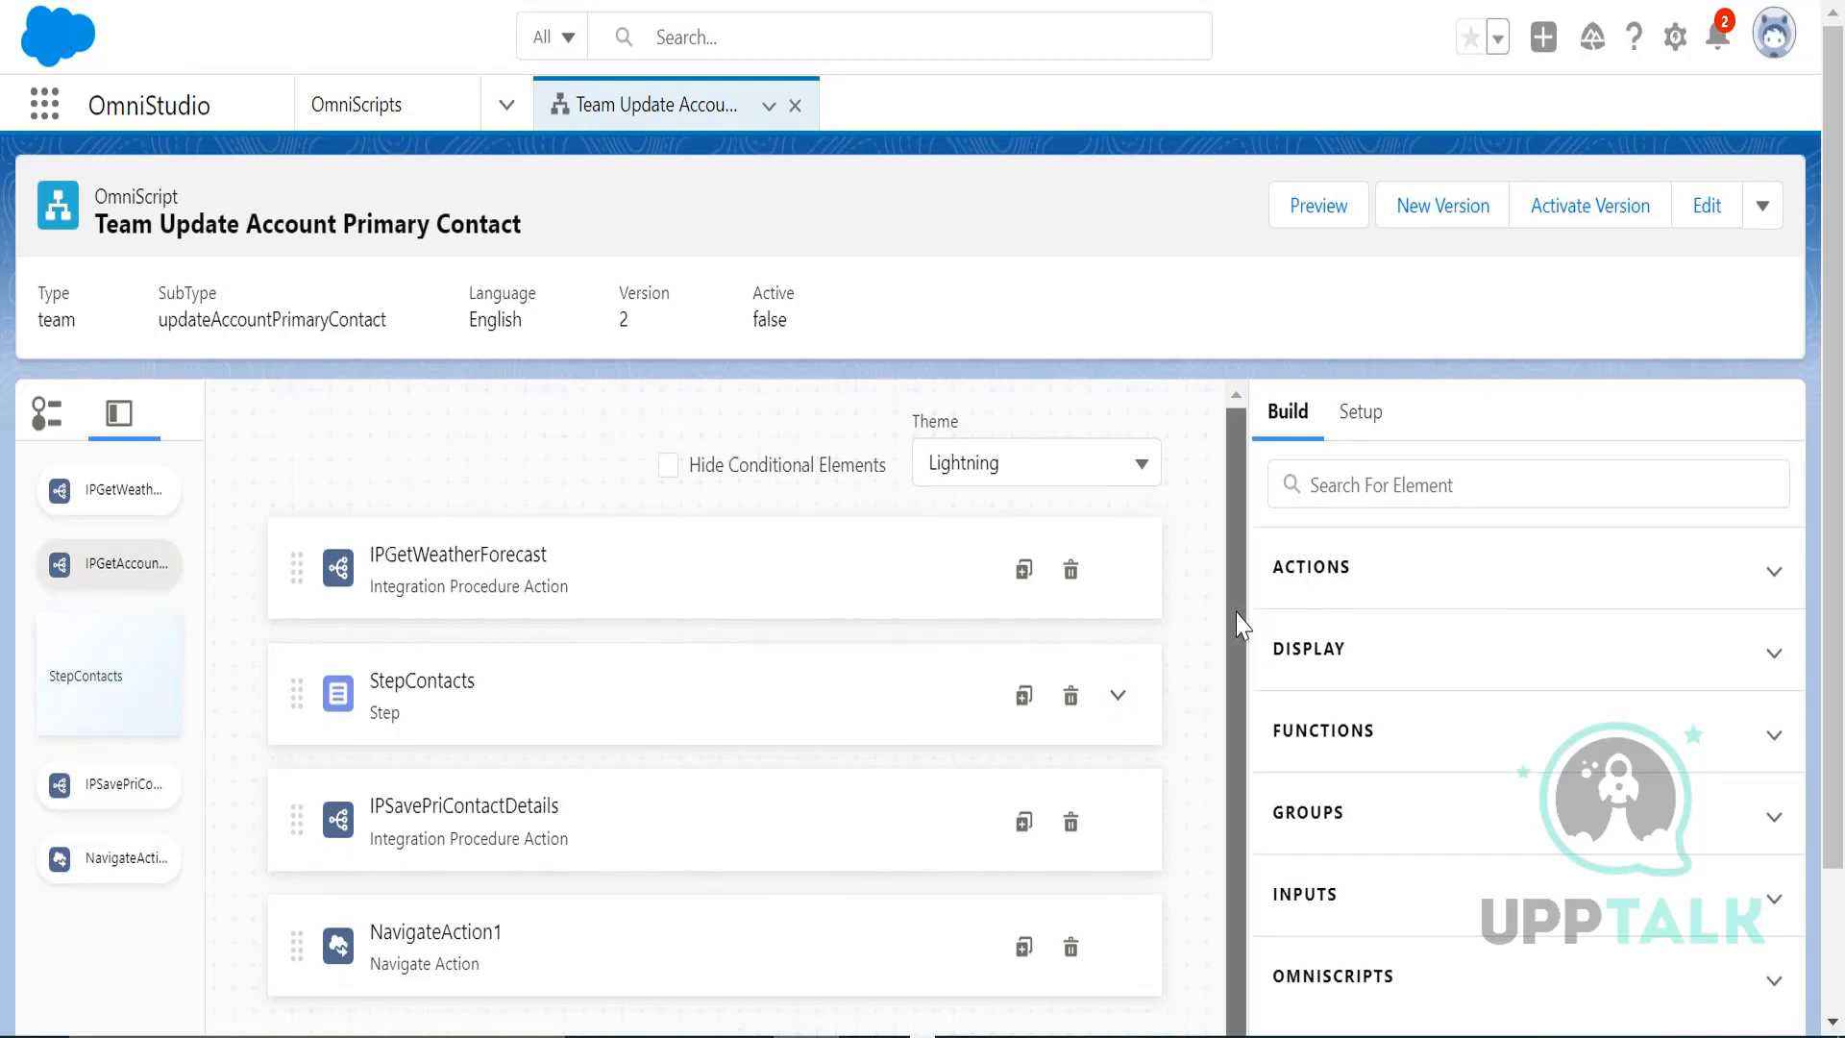
click(1117, 691)
mouse_move(1249, 562)
mouse_down()
mouse_move(1246, 999)
mouse_move(1234, 565)
mouse_up()
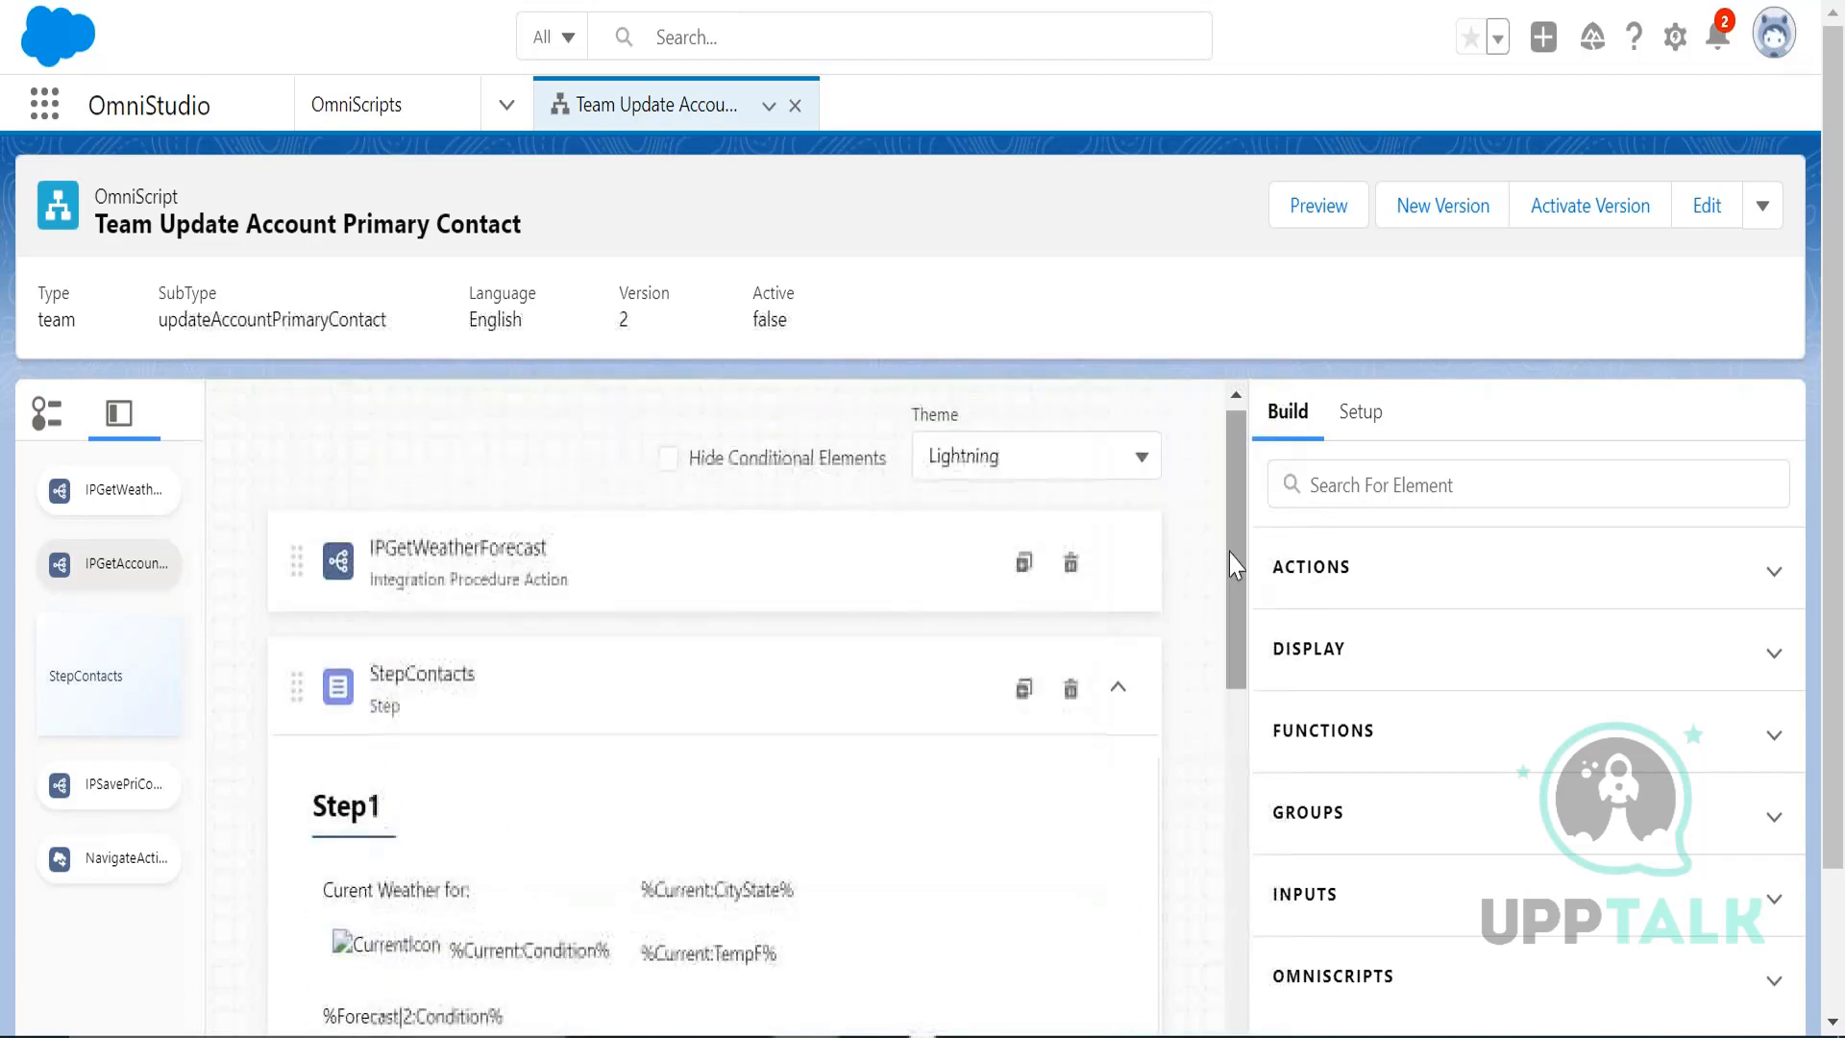
click(1119, 688)
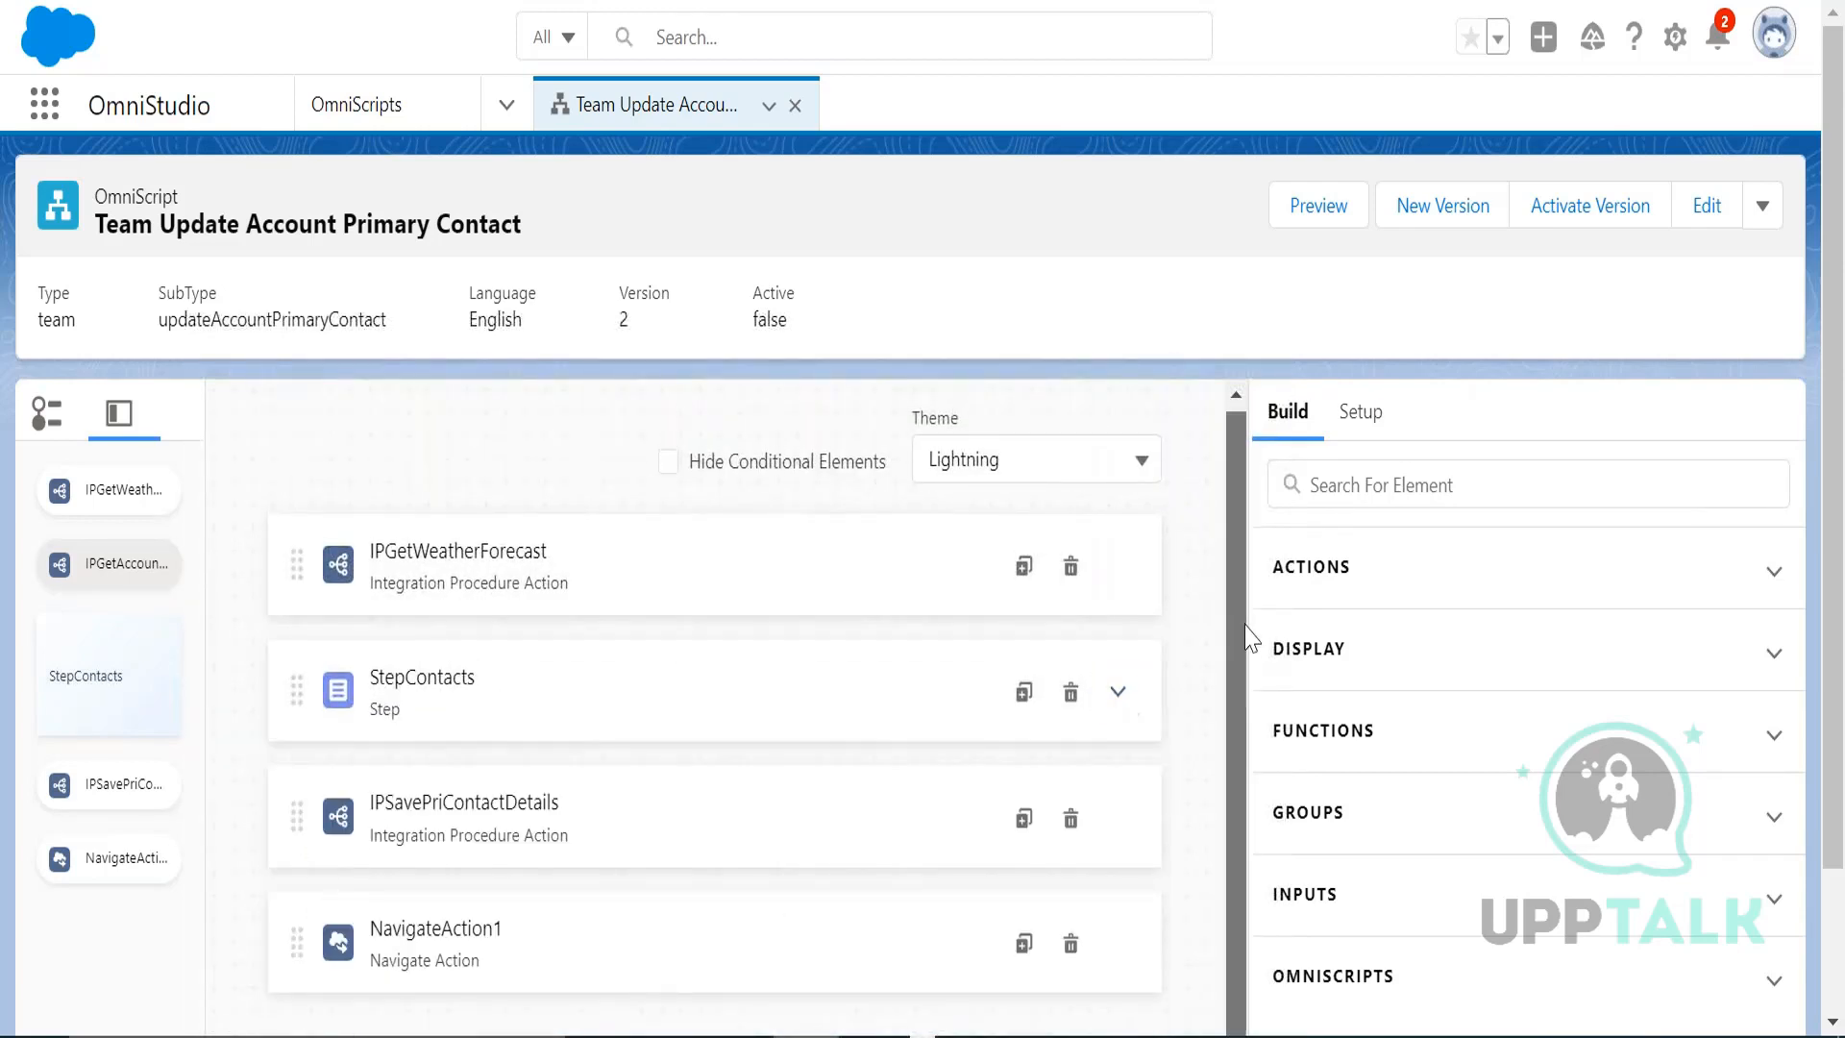
click(1118, 692)
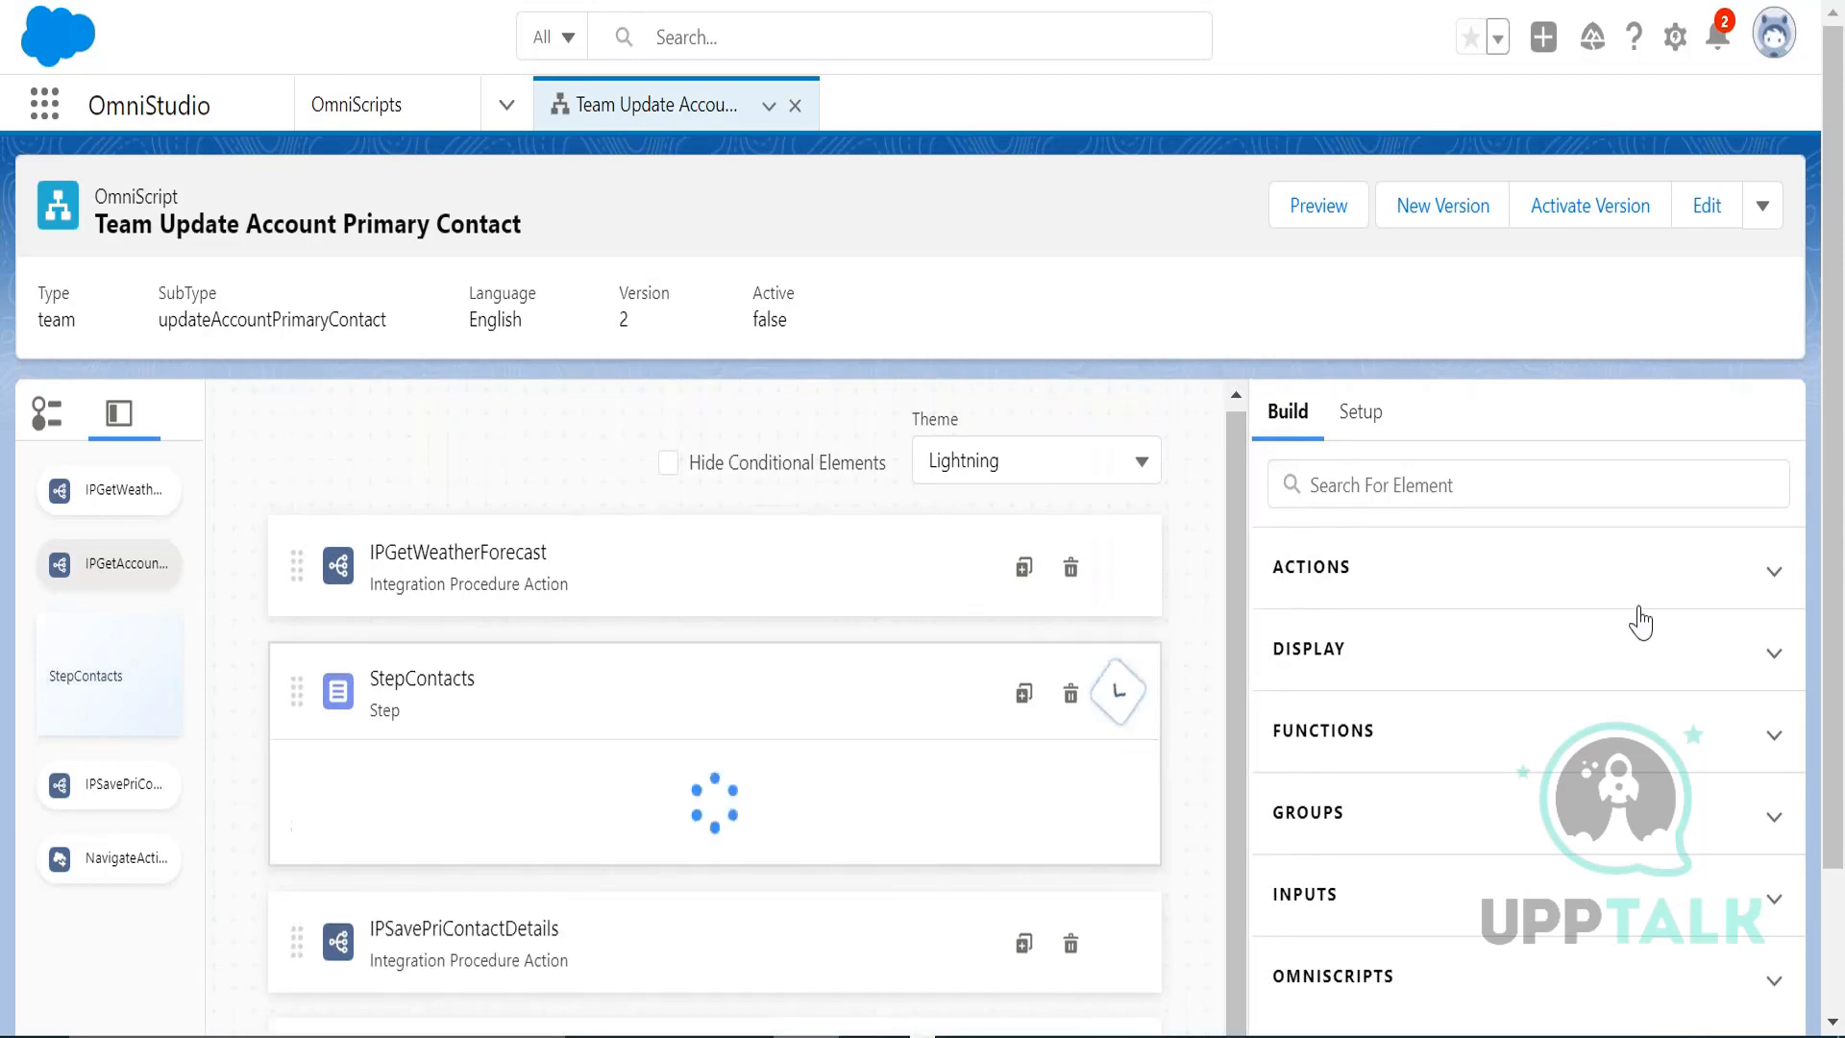
drag(1830, 663, 1829, 800)
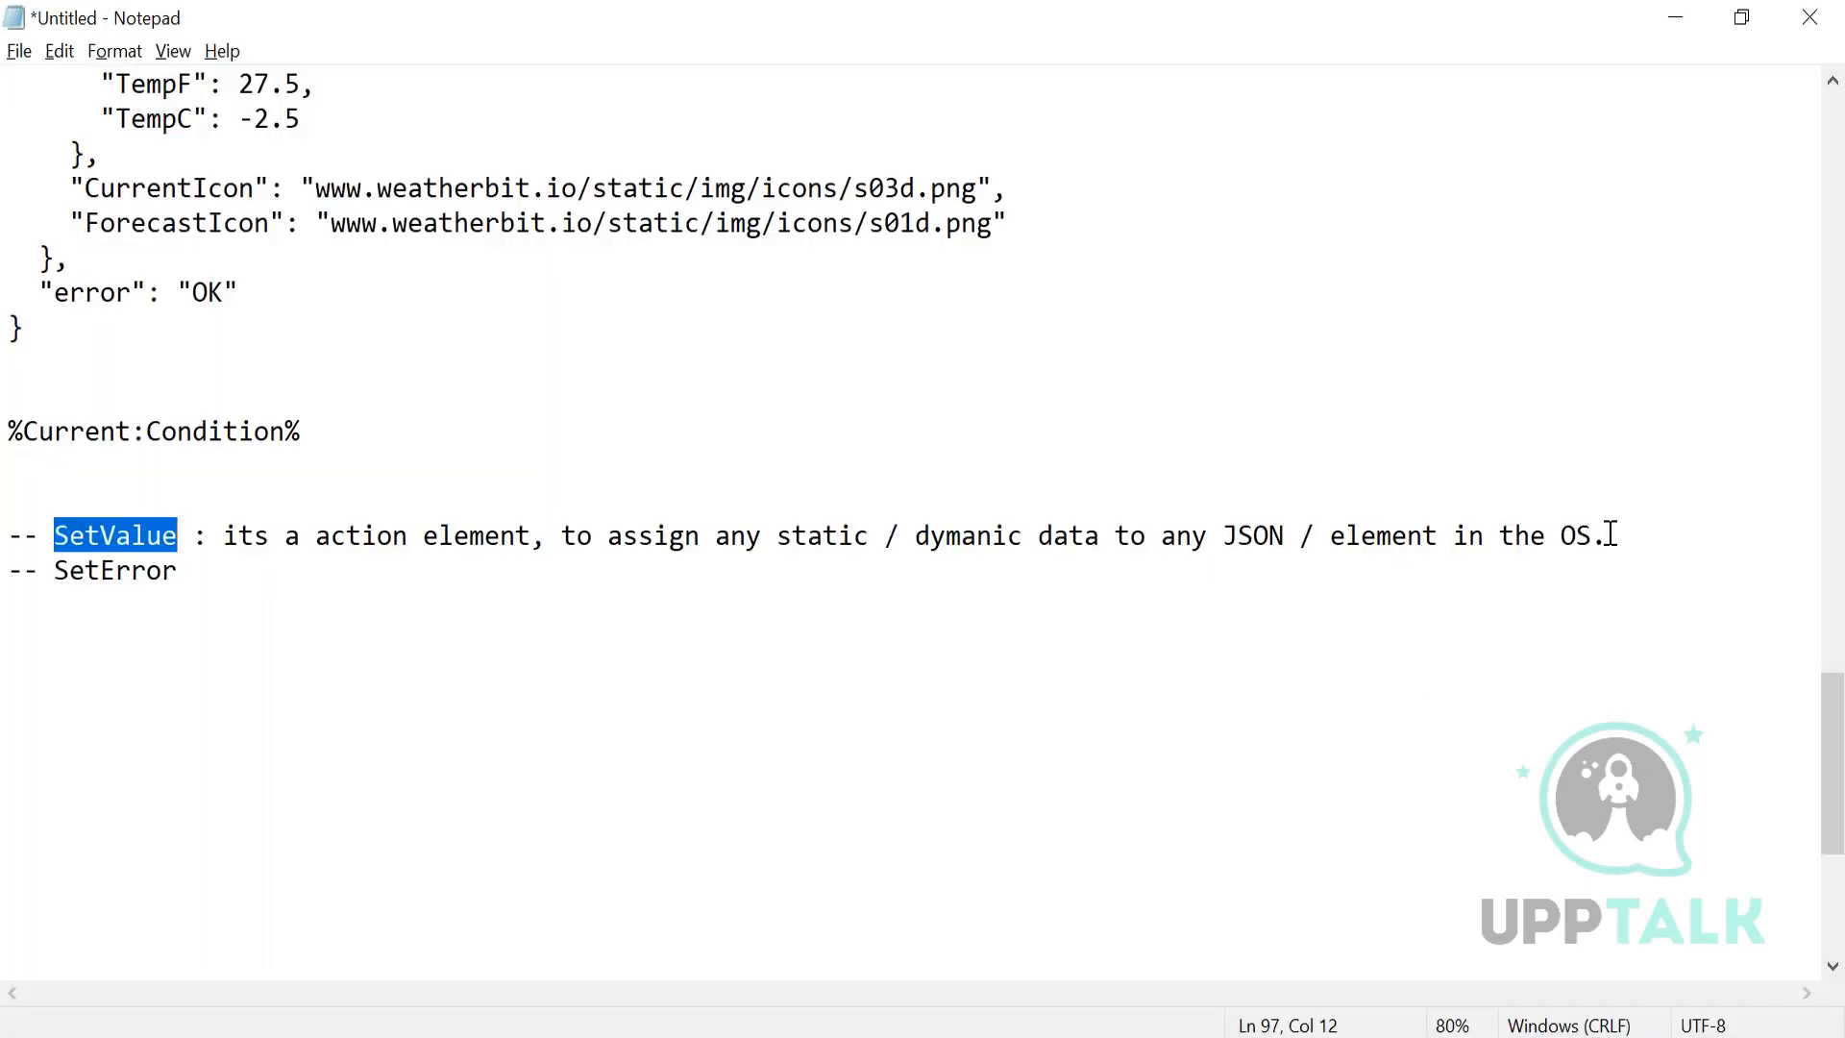
- Return to Notepad and highlight "static" and "dymanic" in the SetValue note to review both data types
click(1609, 534)
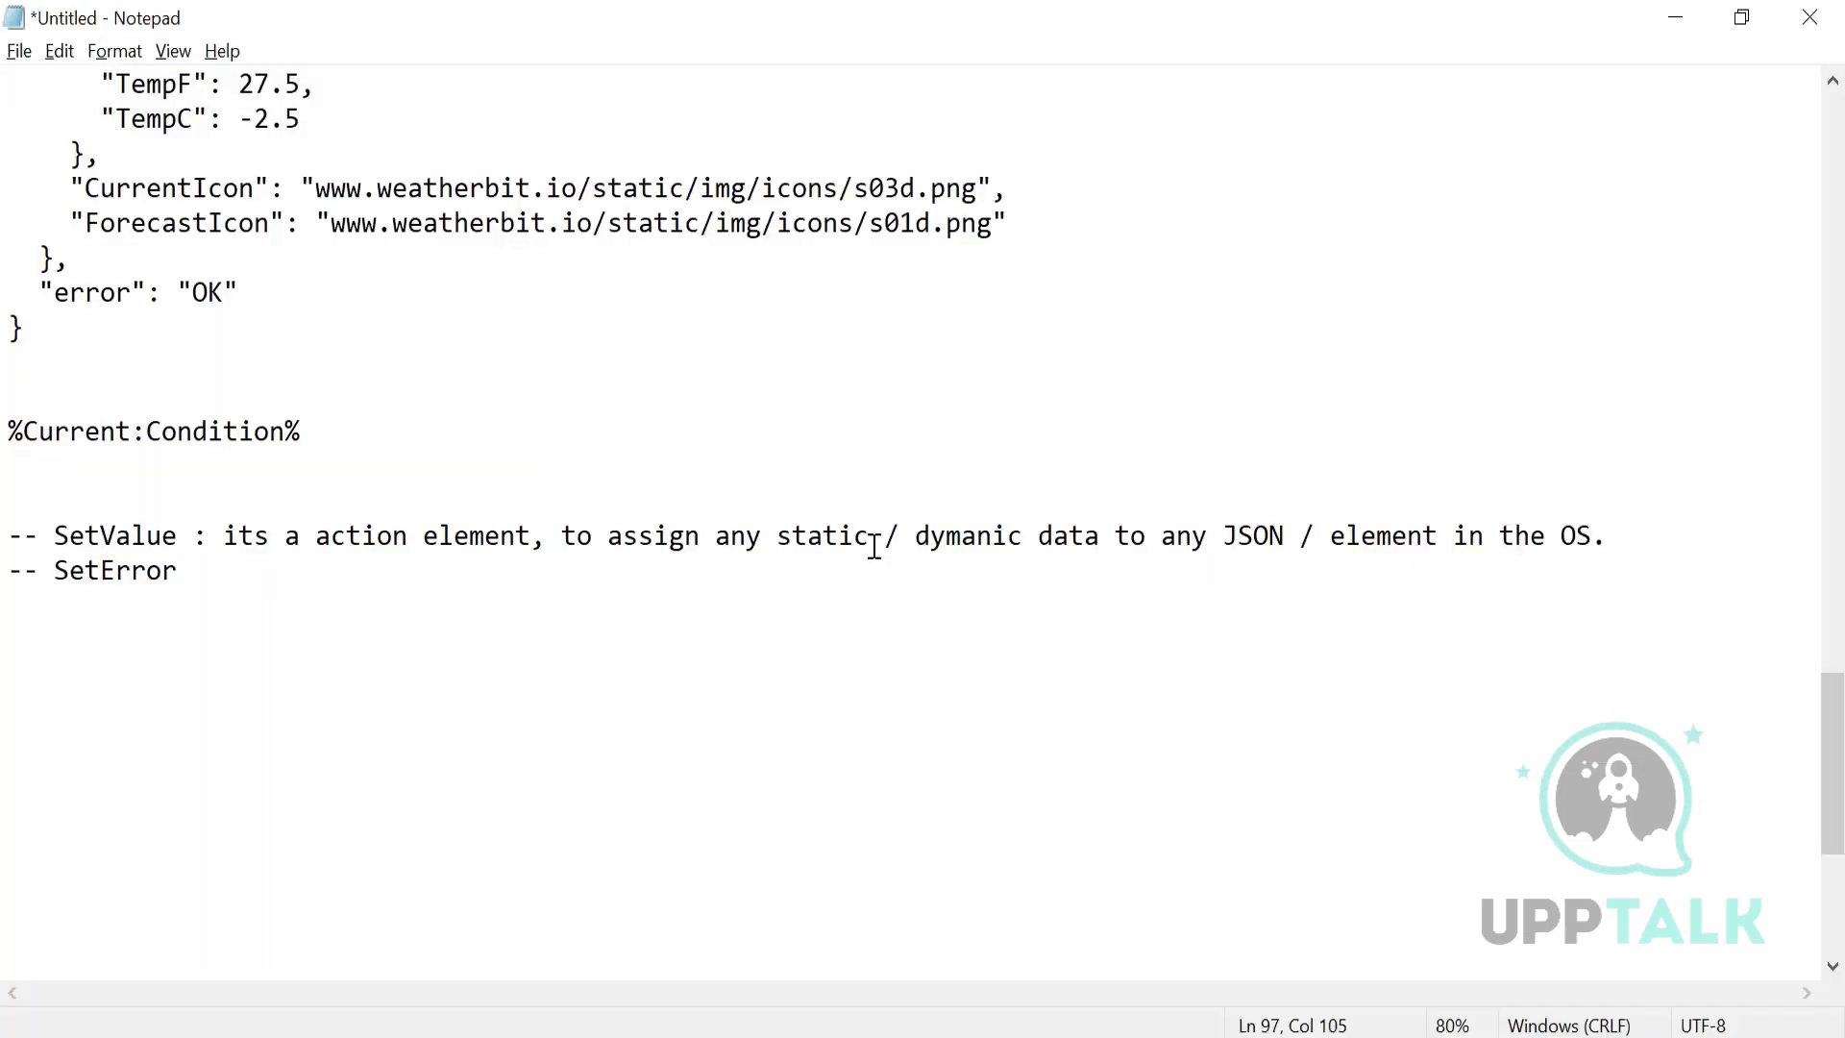
drag(776, 534, 866, 535)
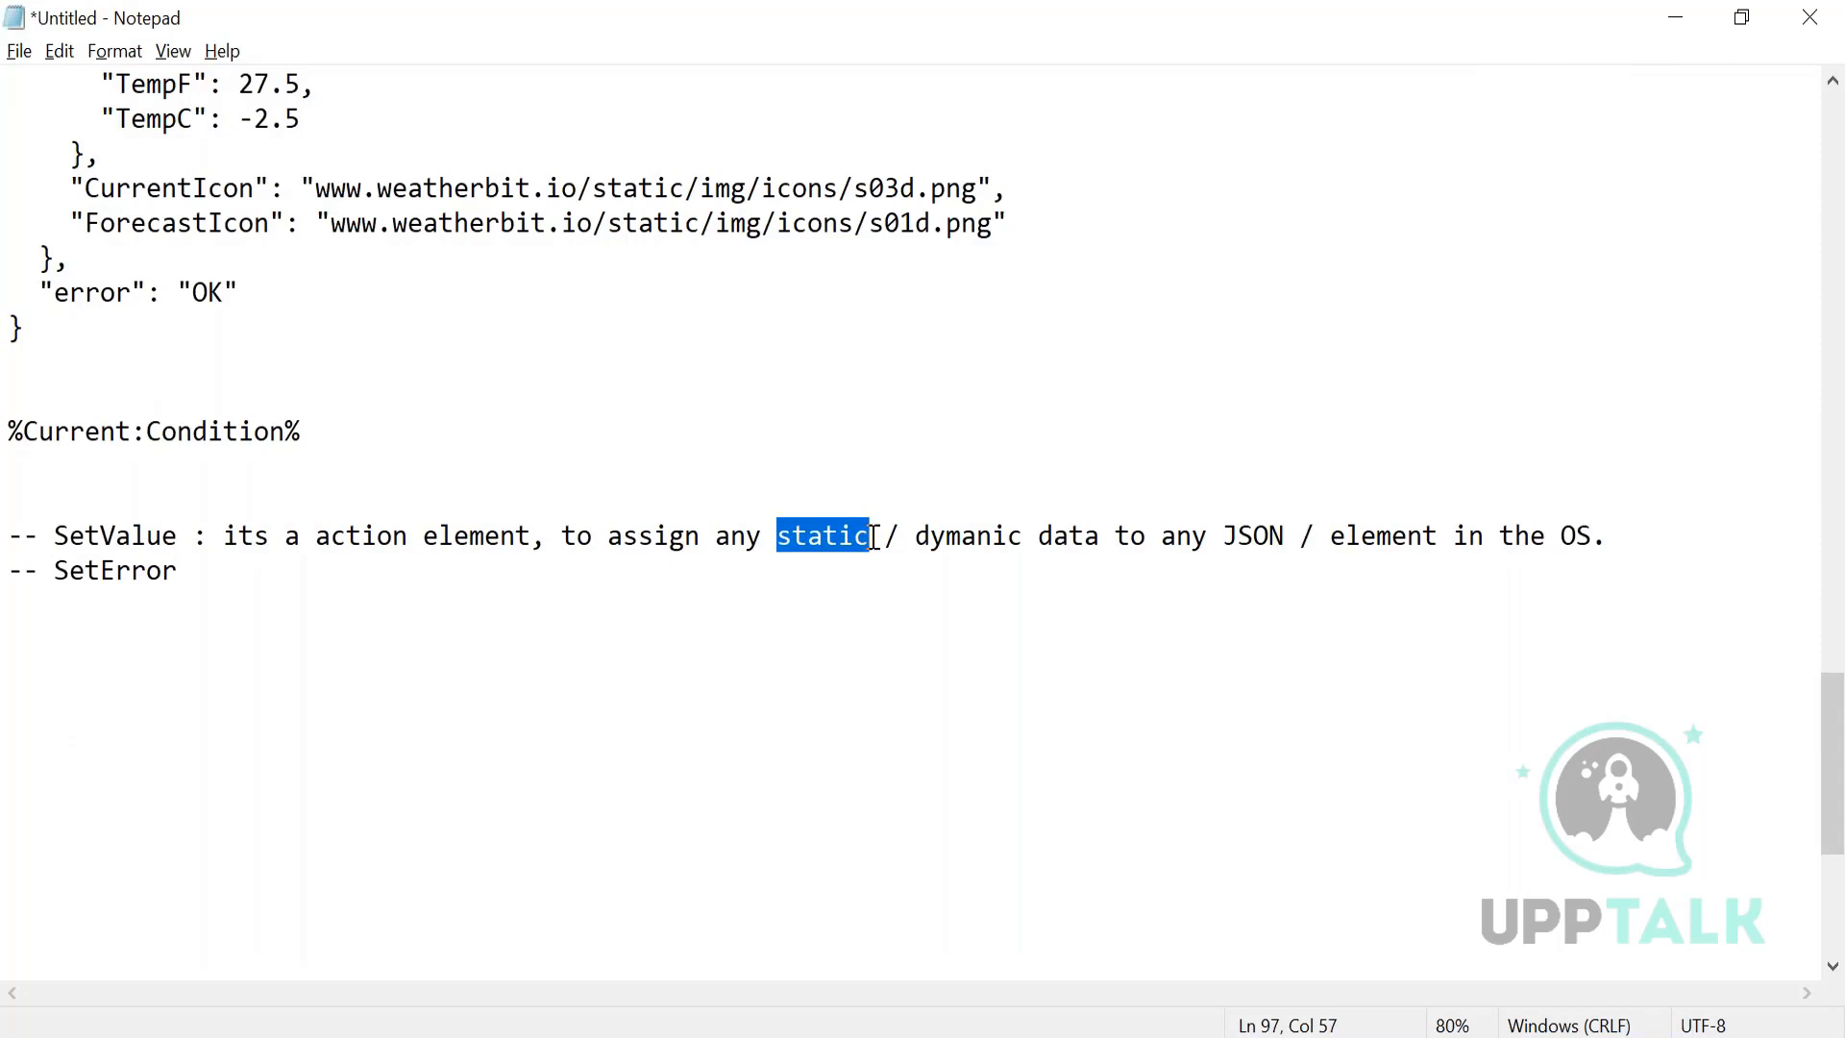
drag(916, 535, 1029, 531)
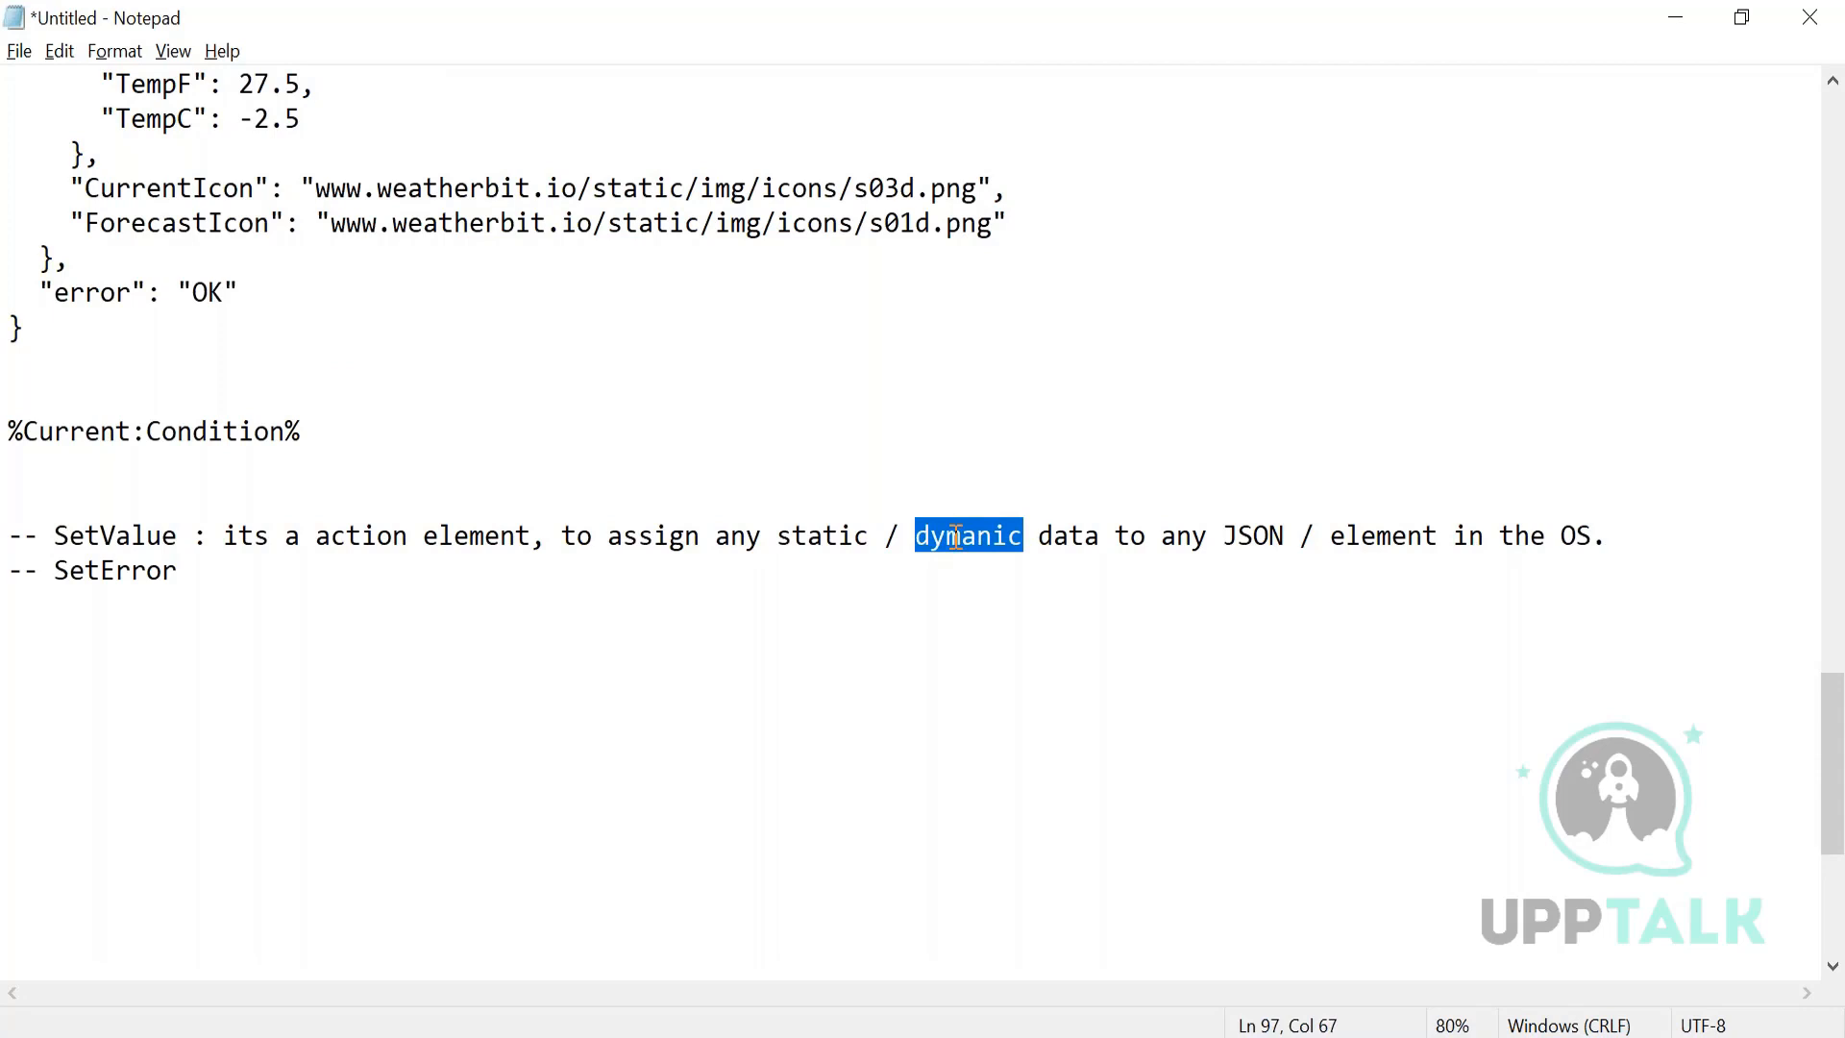
- Insert "[Expression editor]" directly after "dymanic" in the SetValue note and highlight the words inside the brackets
click(1032, 530)
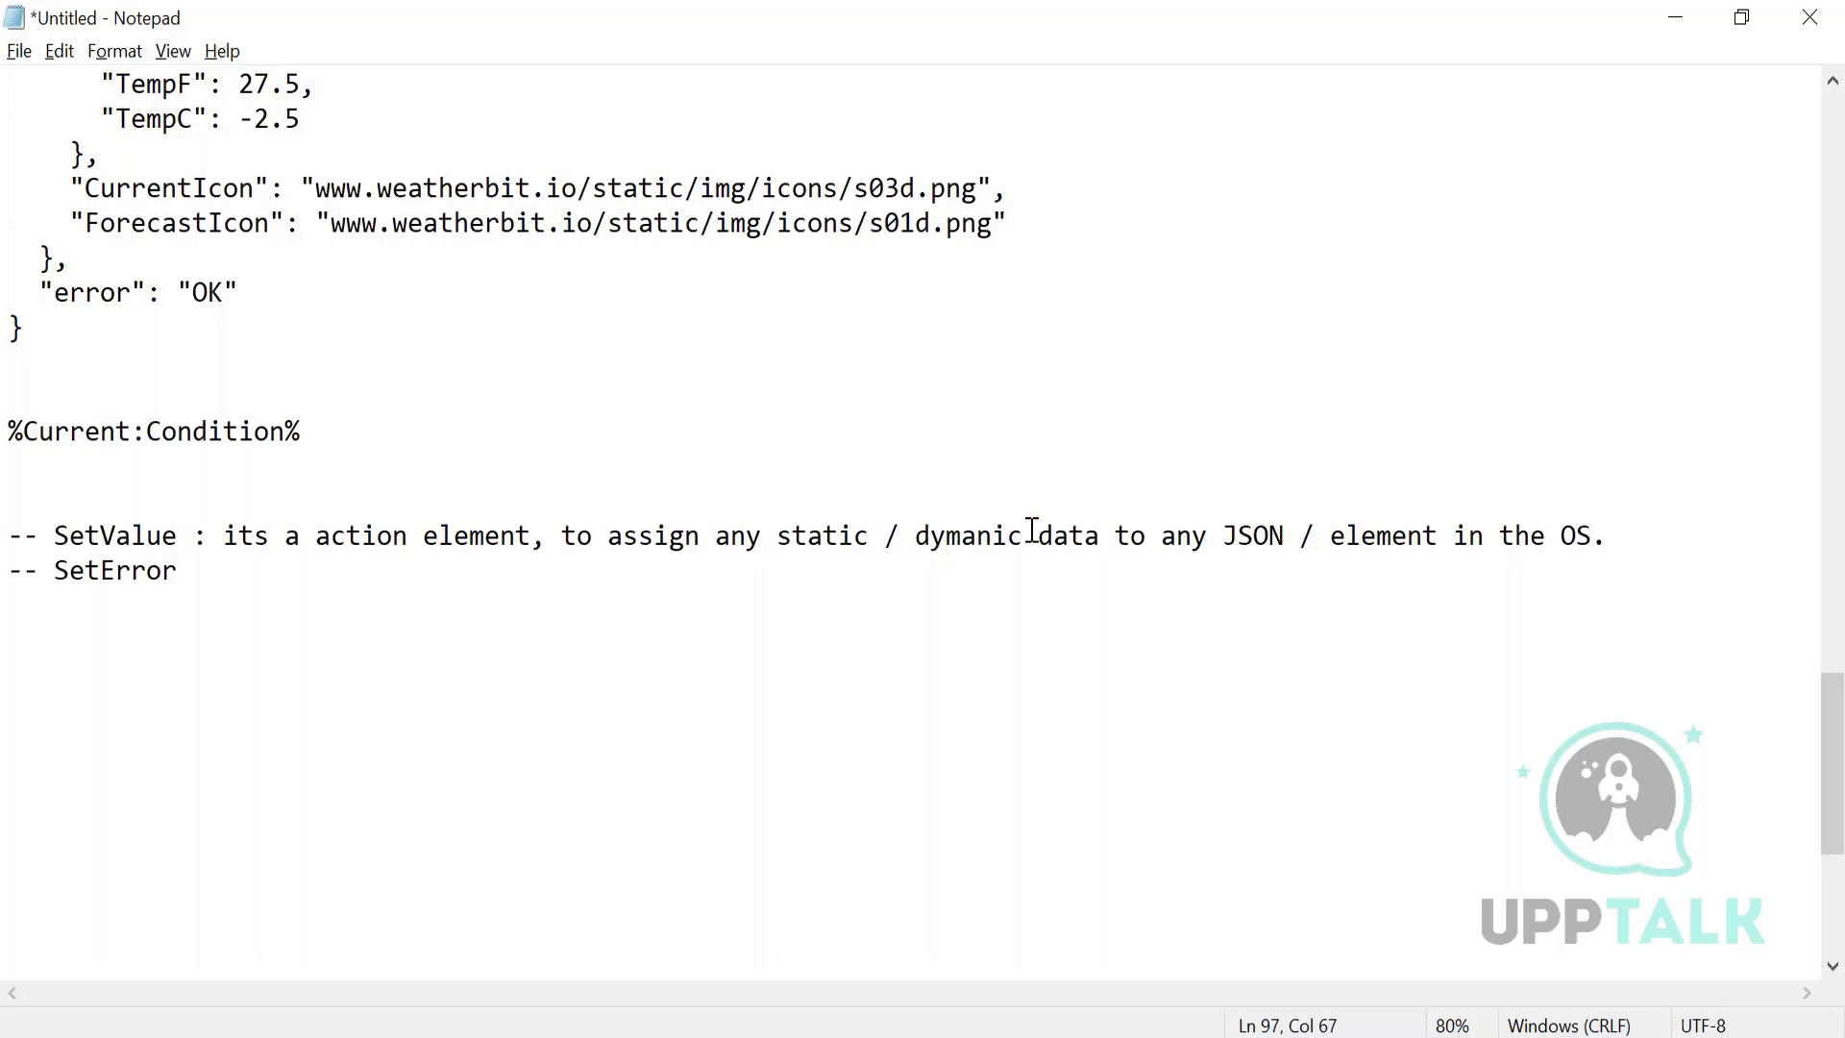
text([)
text(Expres)
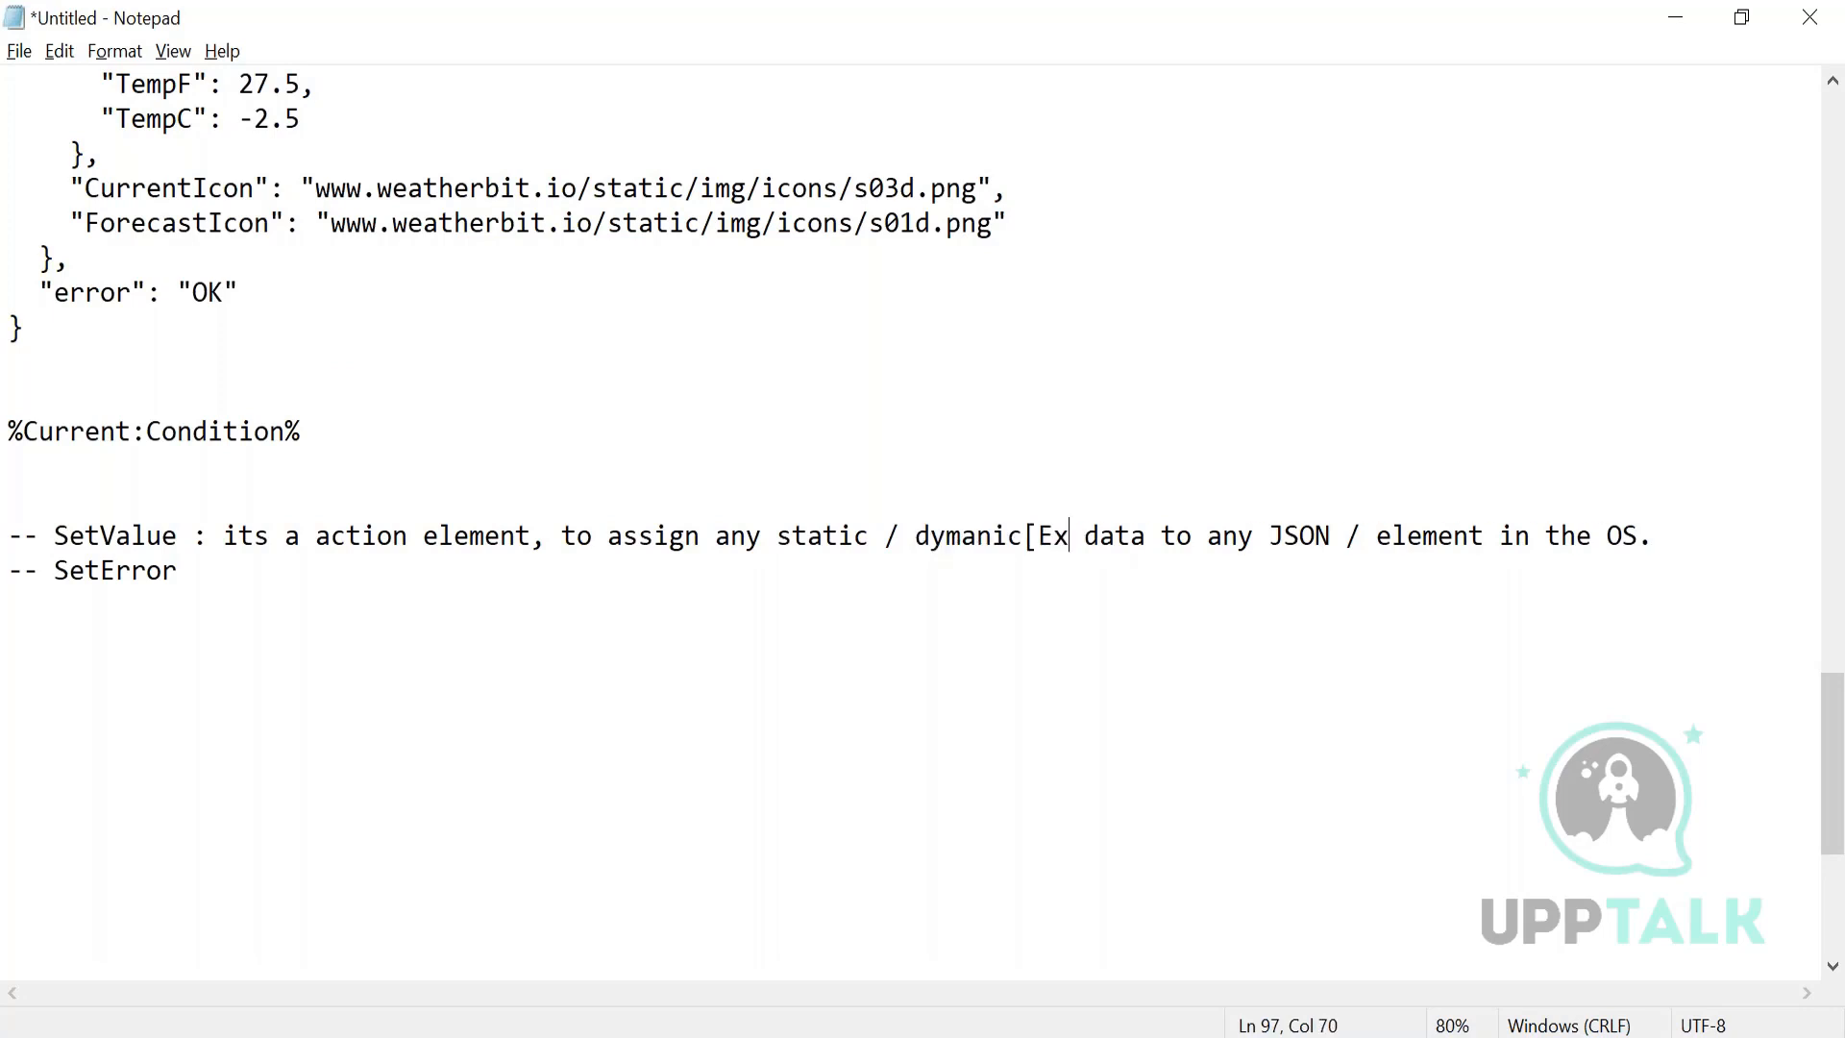
text(sion dito)
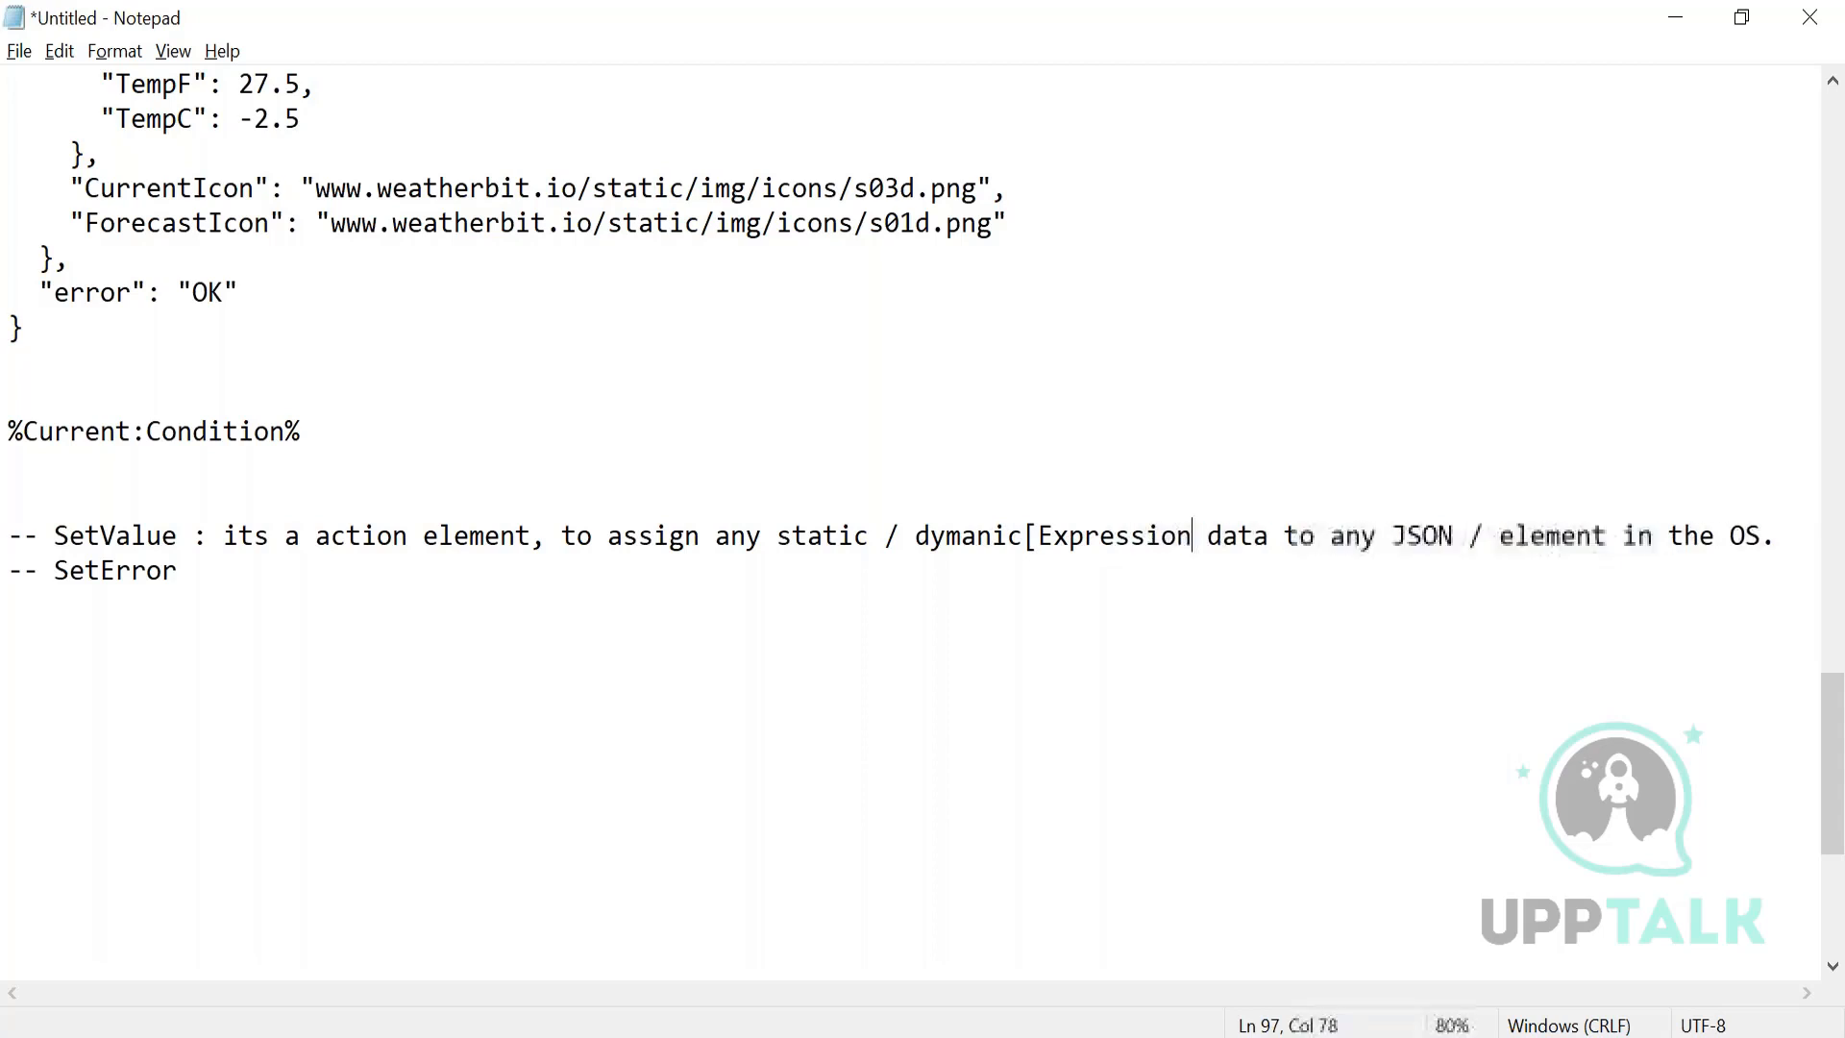
text(r)
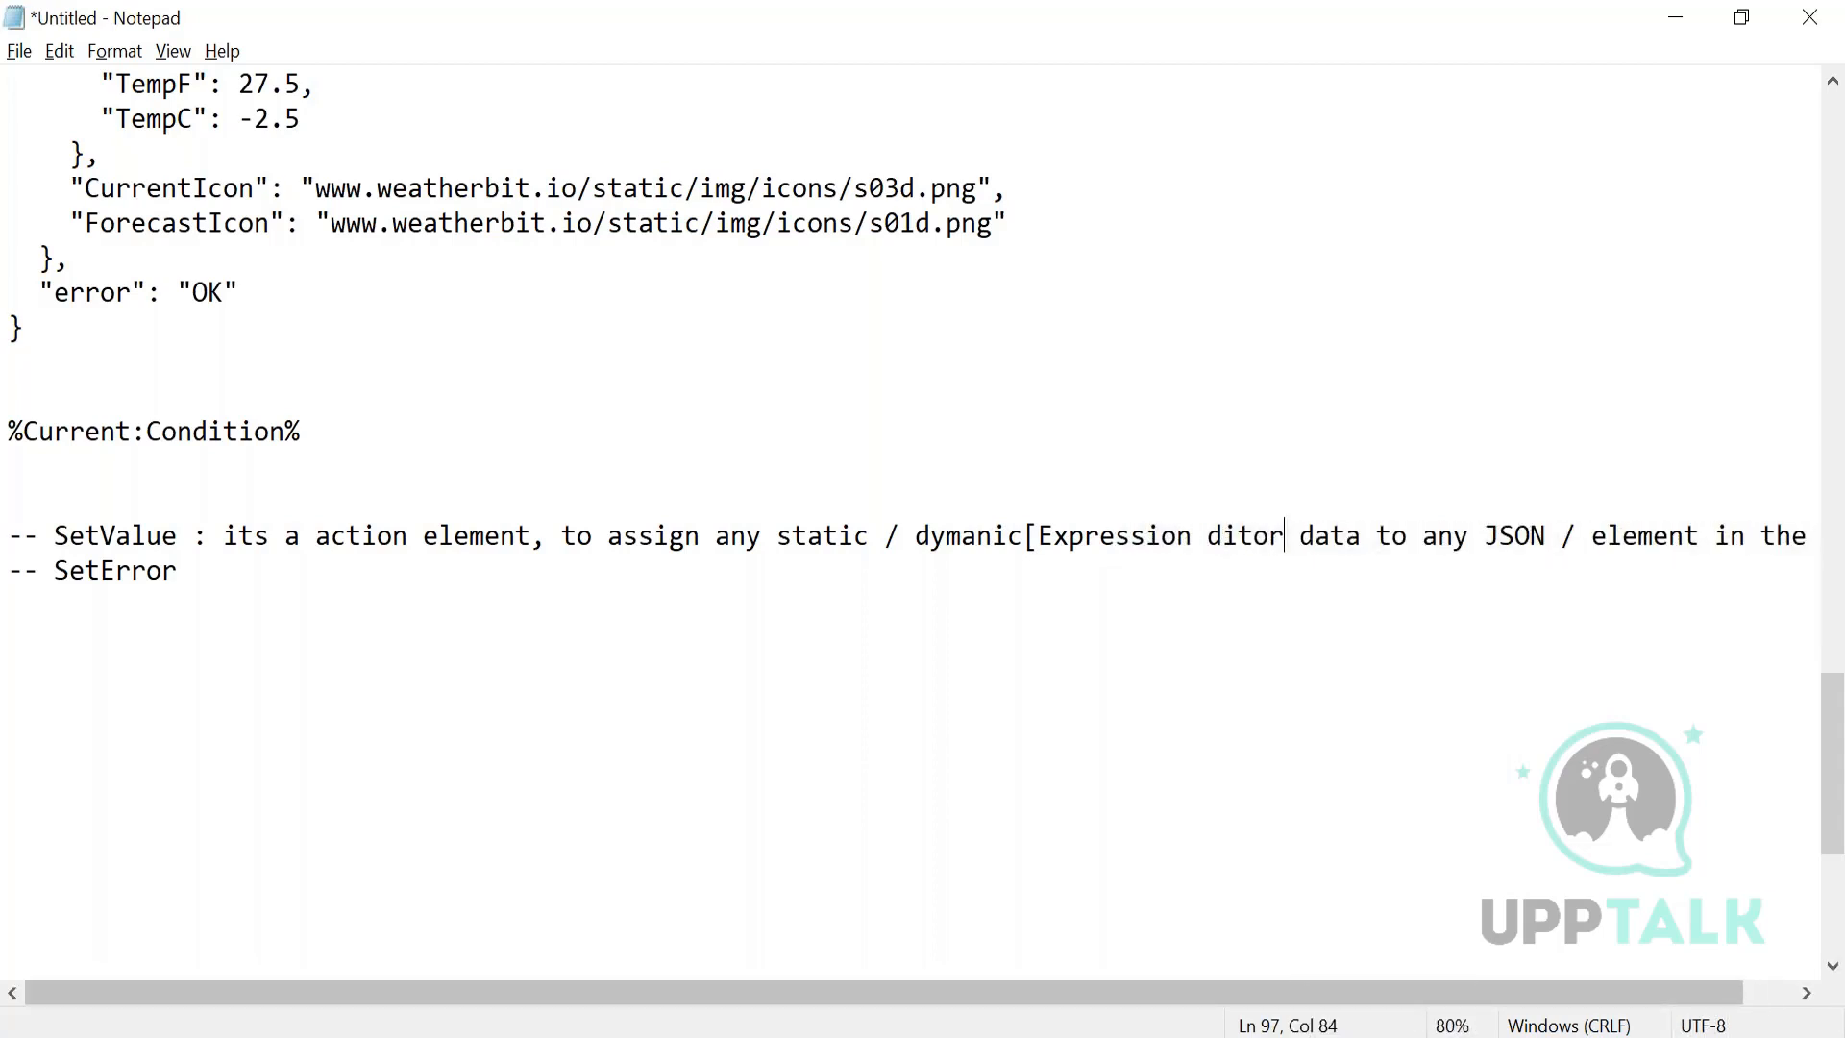
text(])
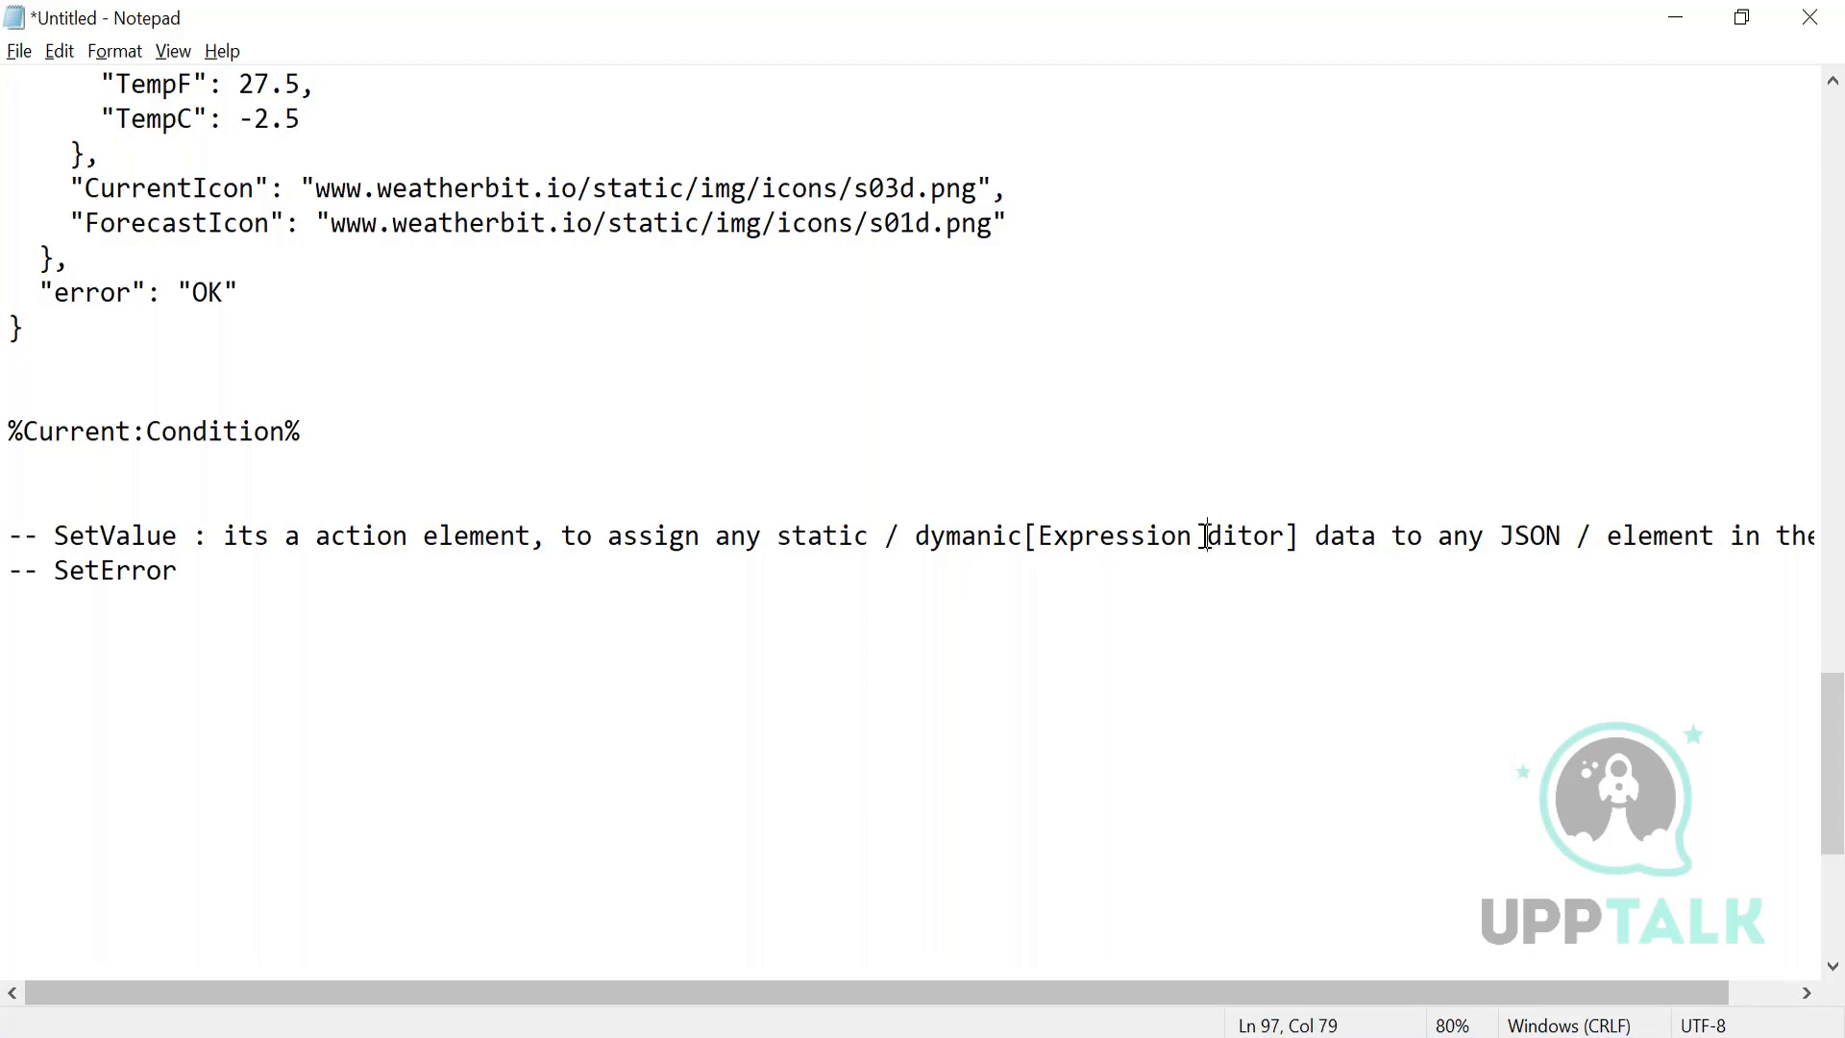
text(e)
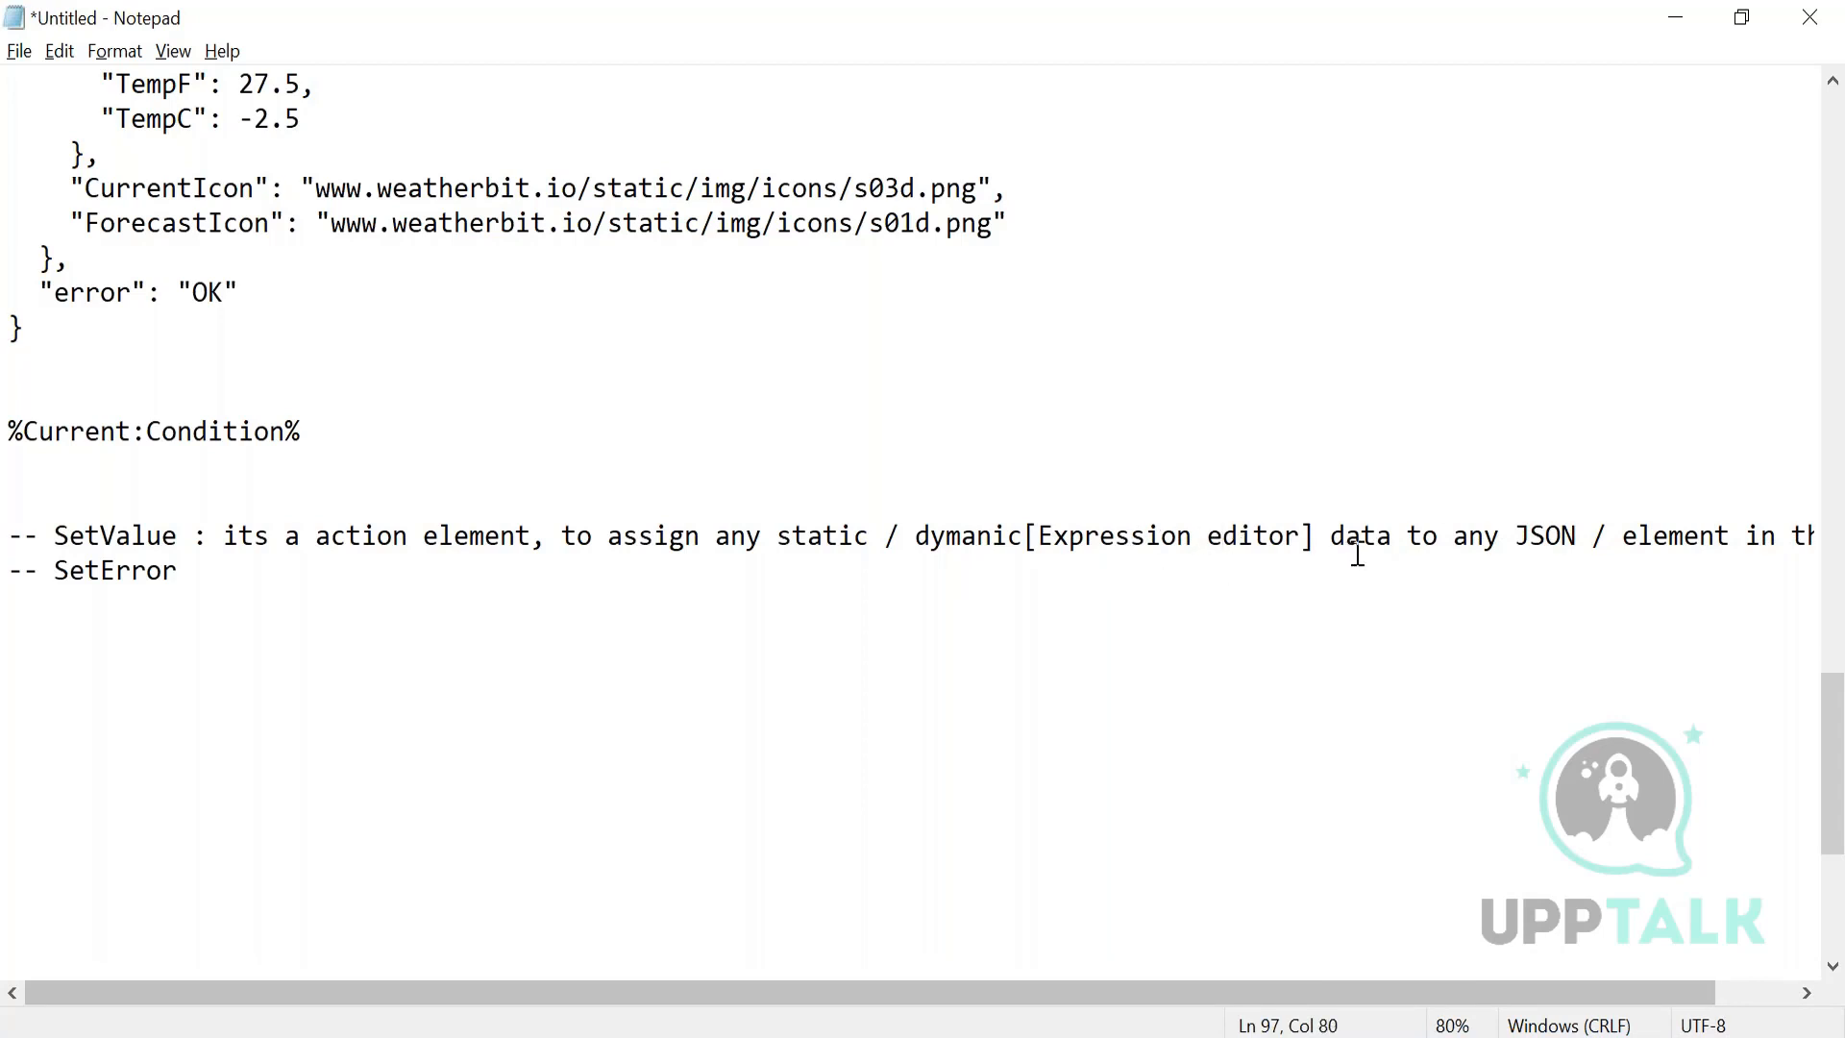
drag(1039, 527, 1303, 538)
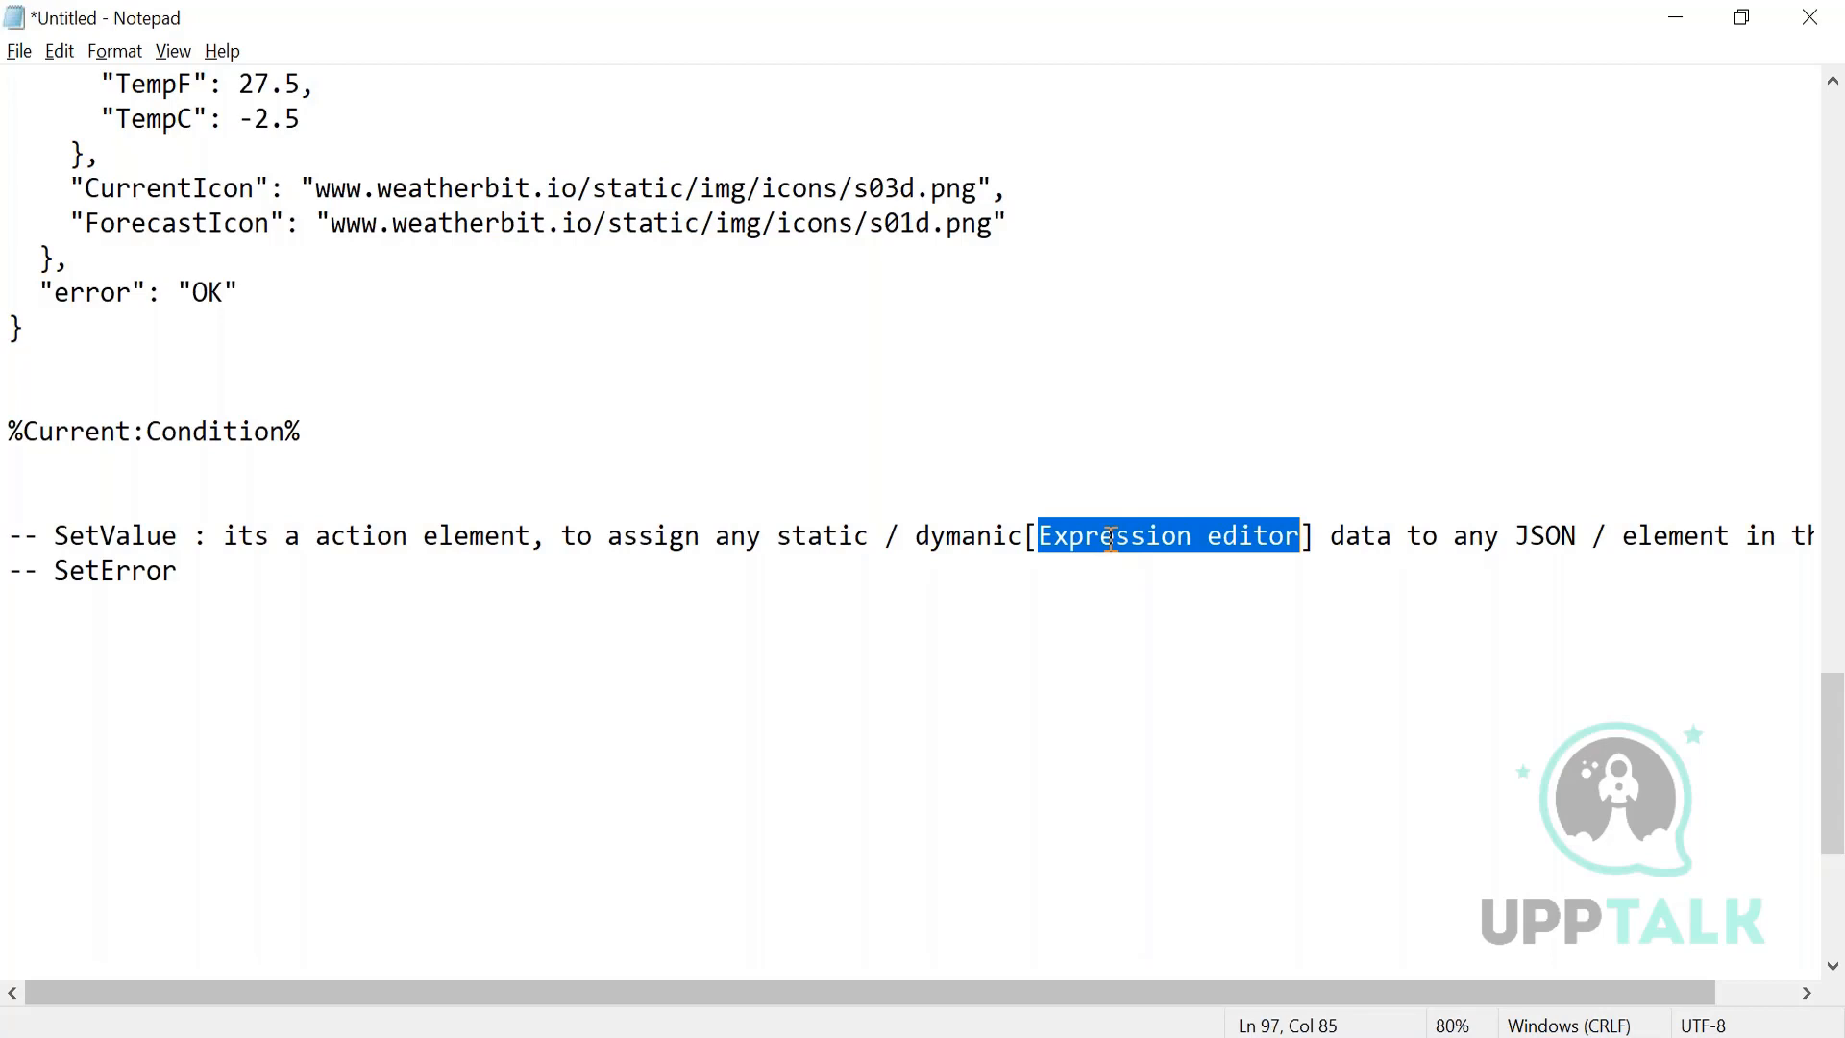
- Switch to the OmniScript designer, select the Primary Contact Name field in StepContacts and inspect its element name
key(alt+Tab)
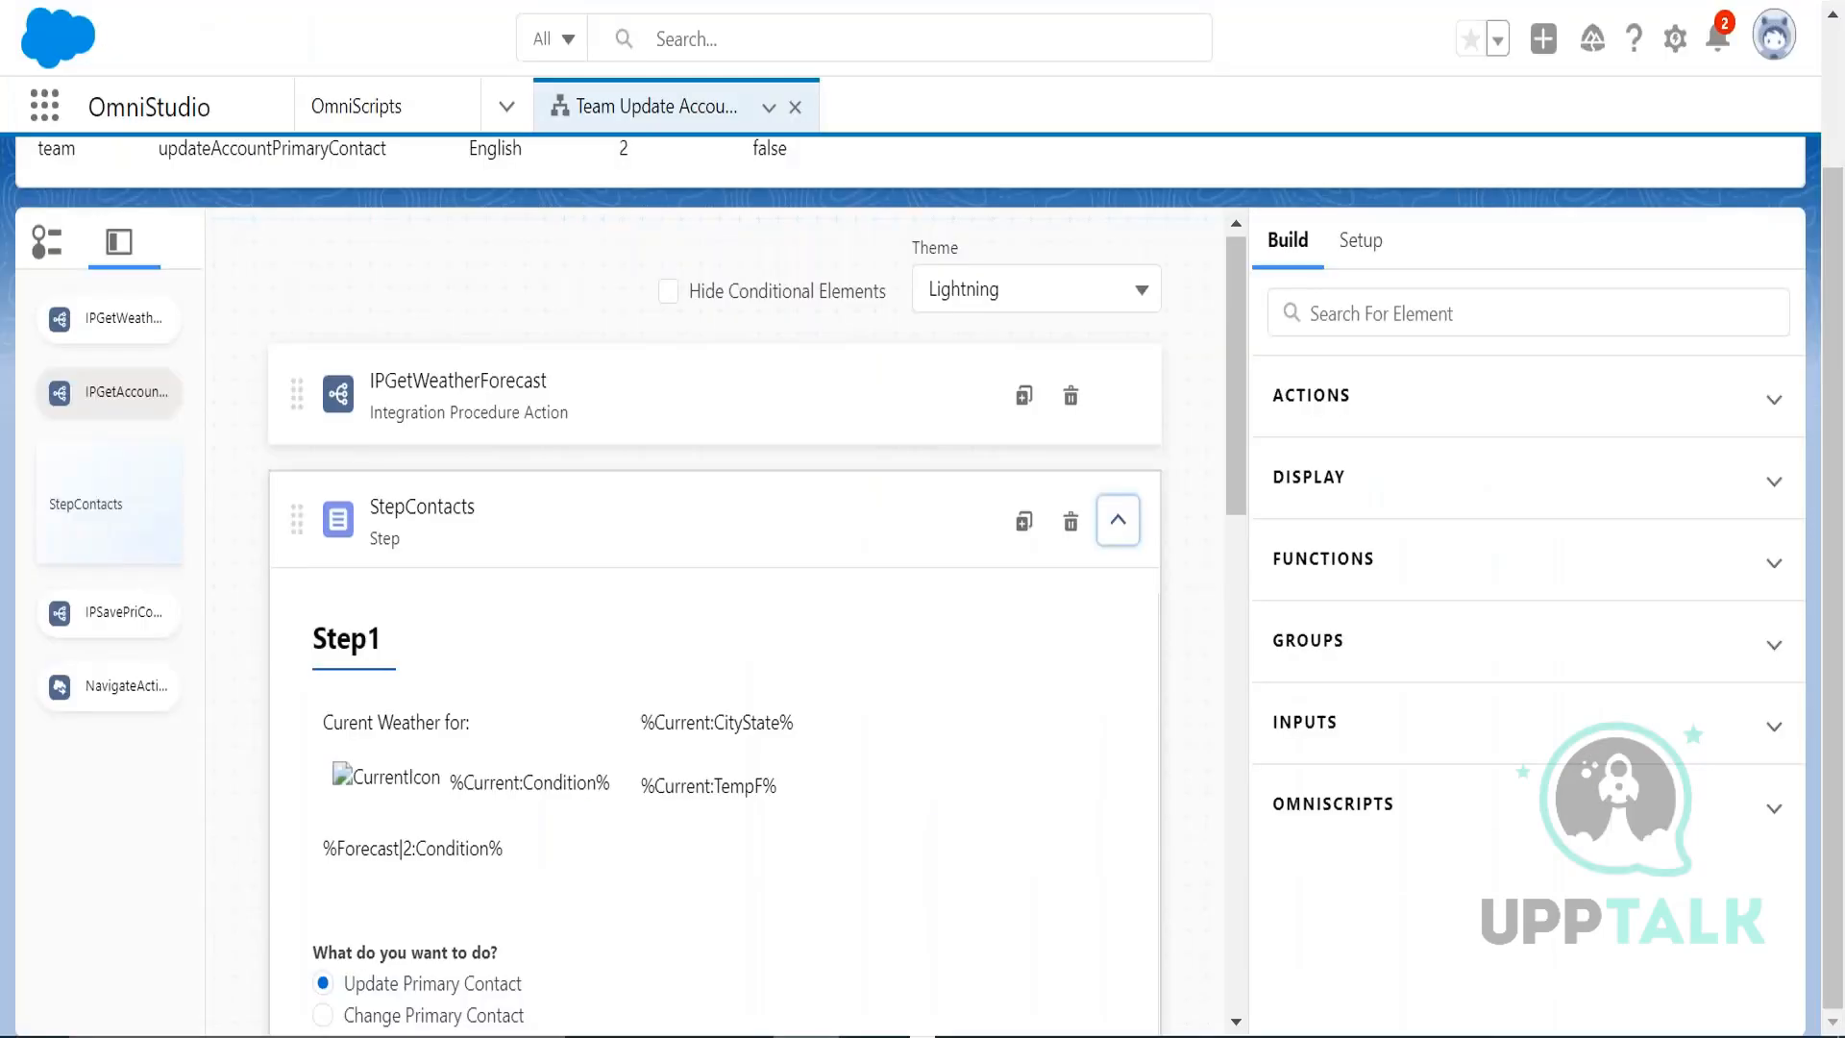
click(1239, 467)
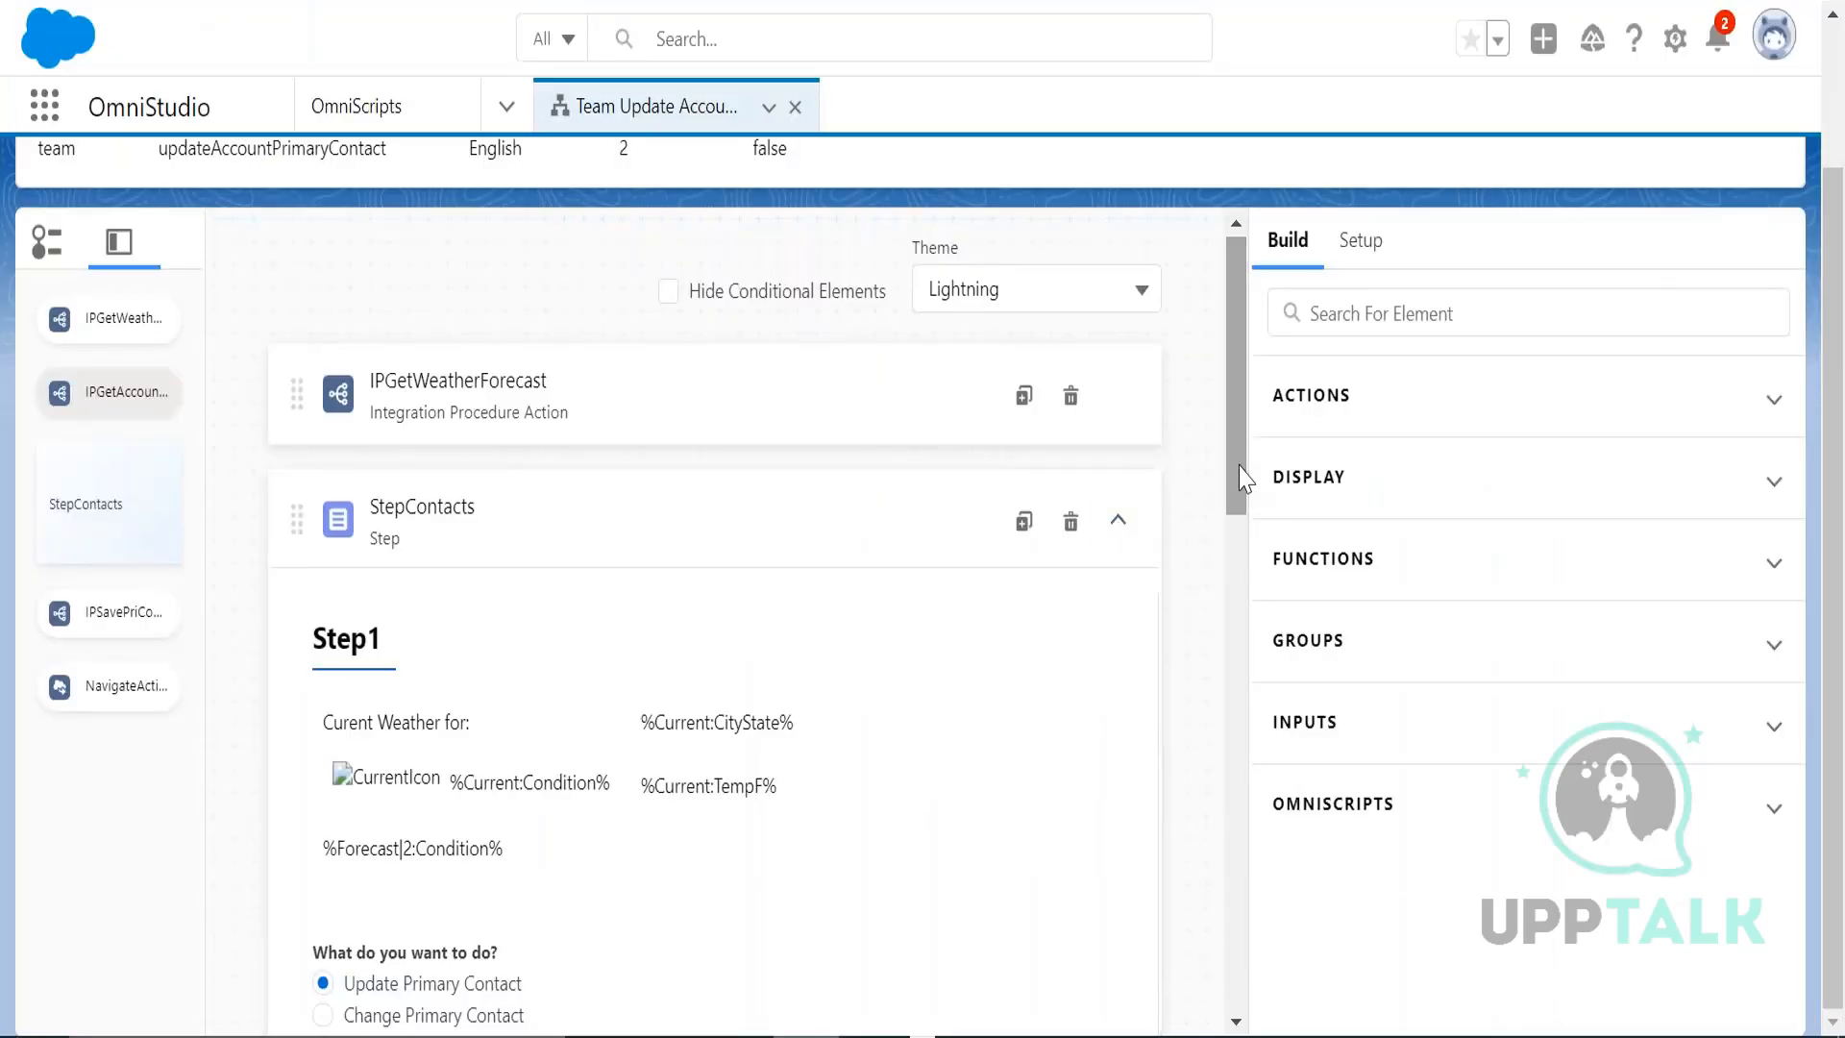
drag(1233, 484, 1226, 690)
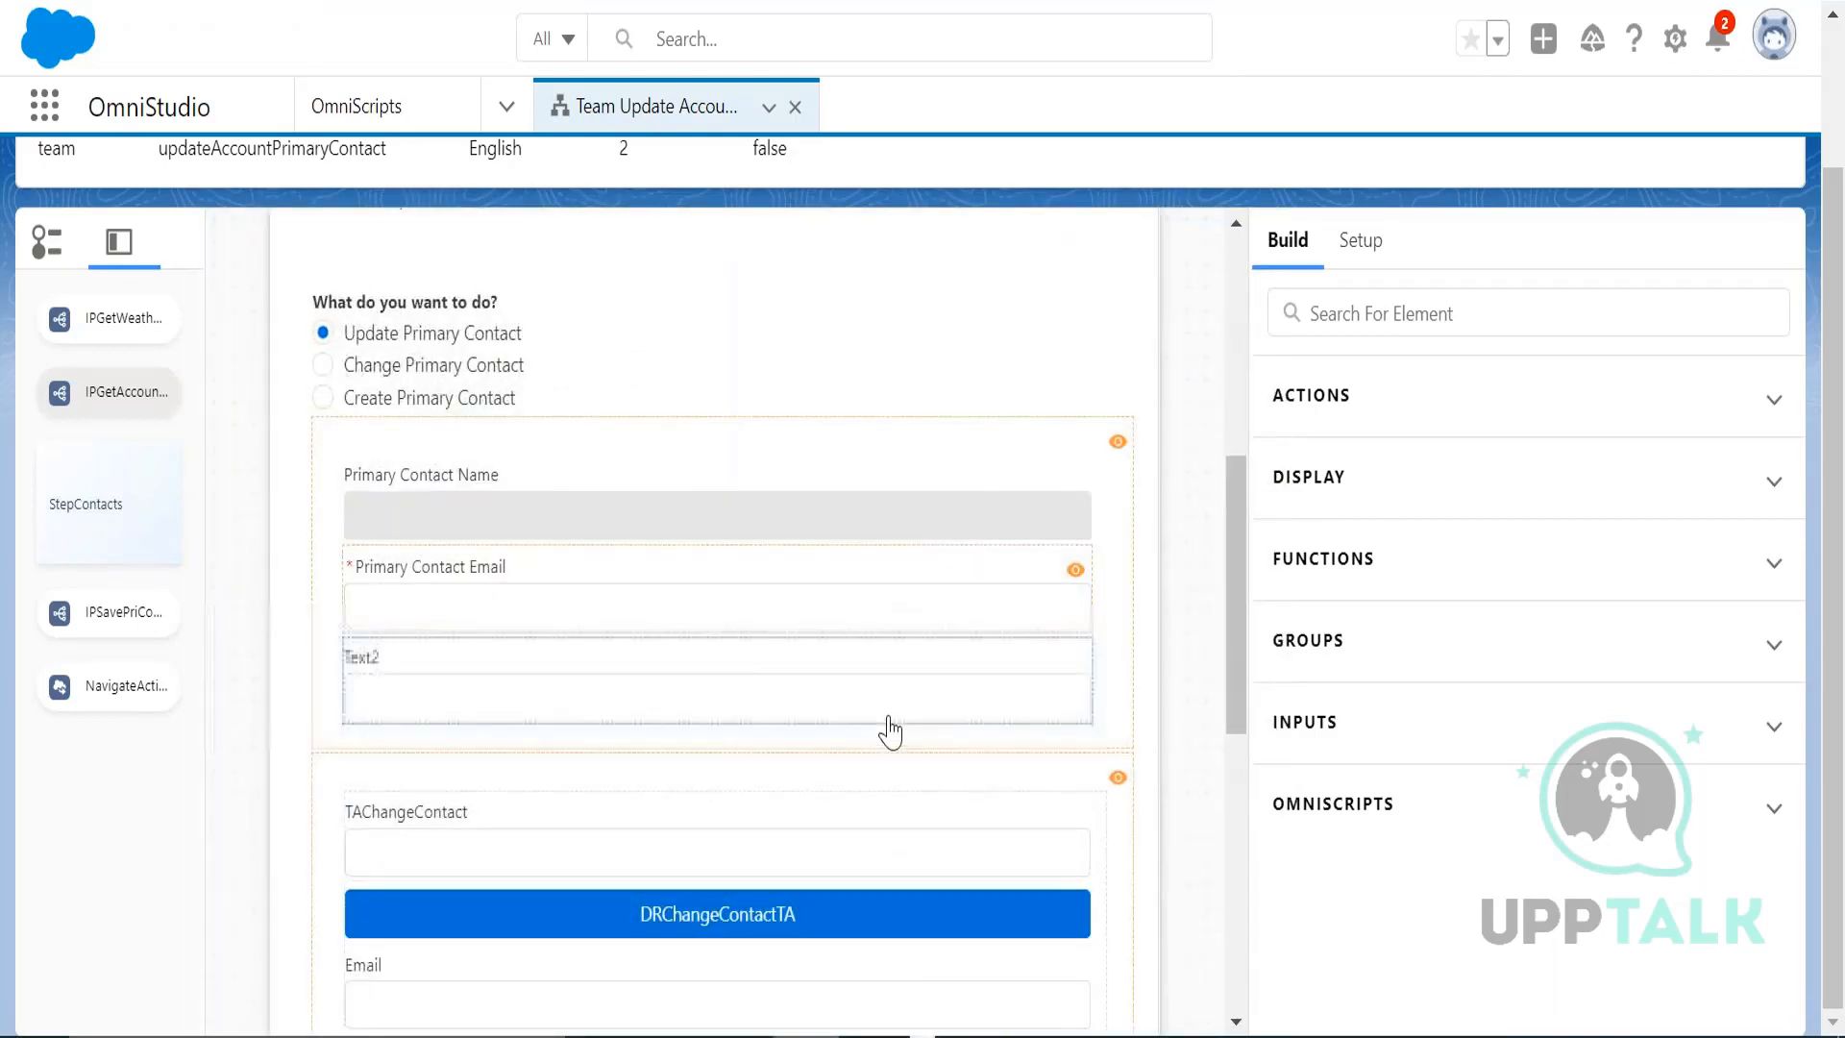
click(780, 540)
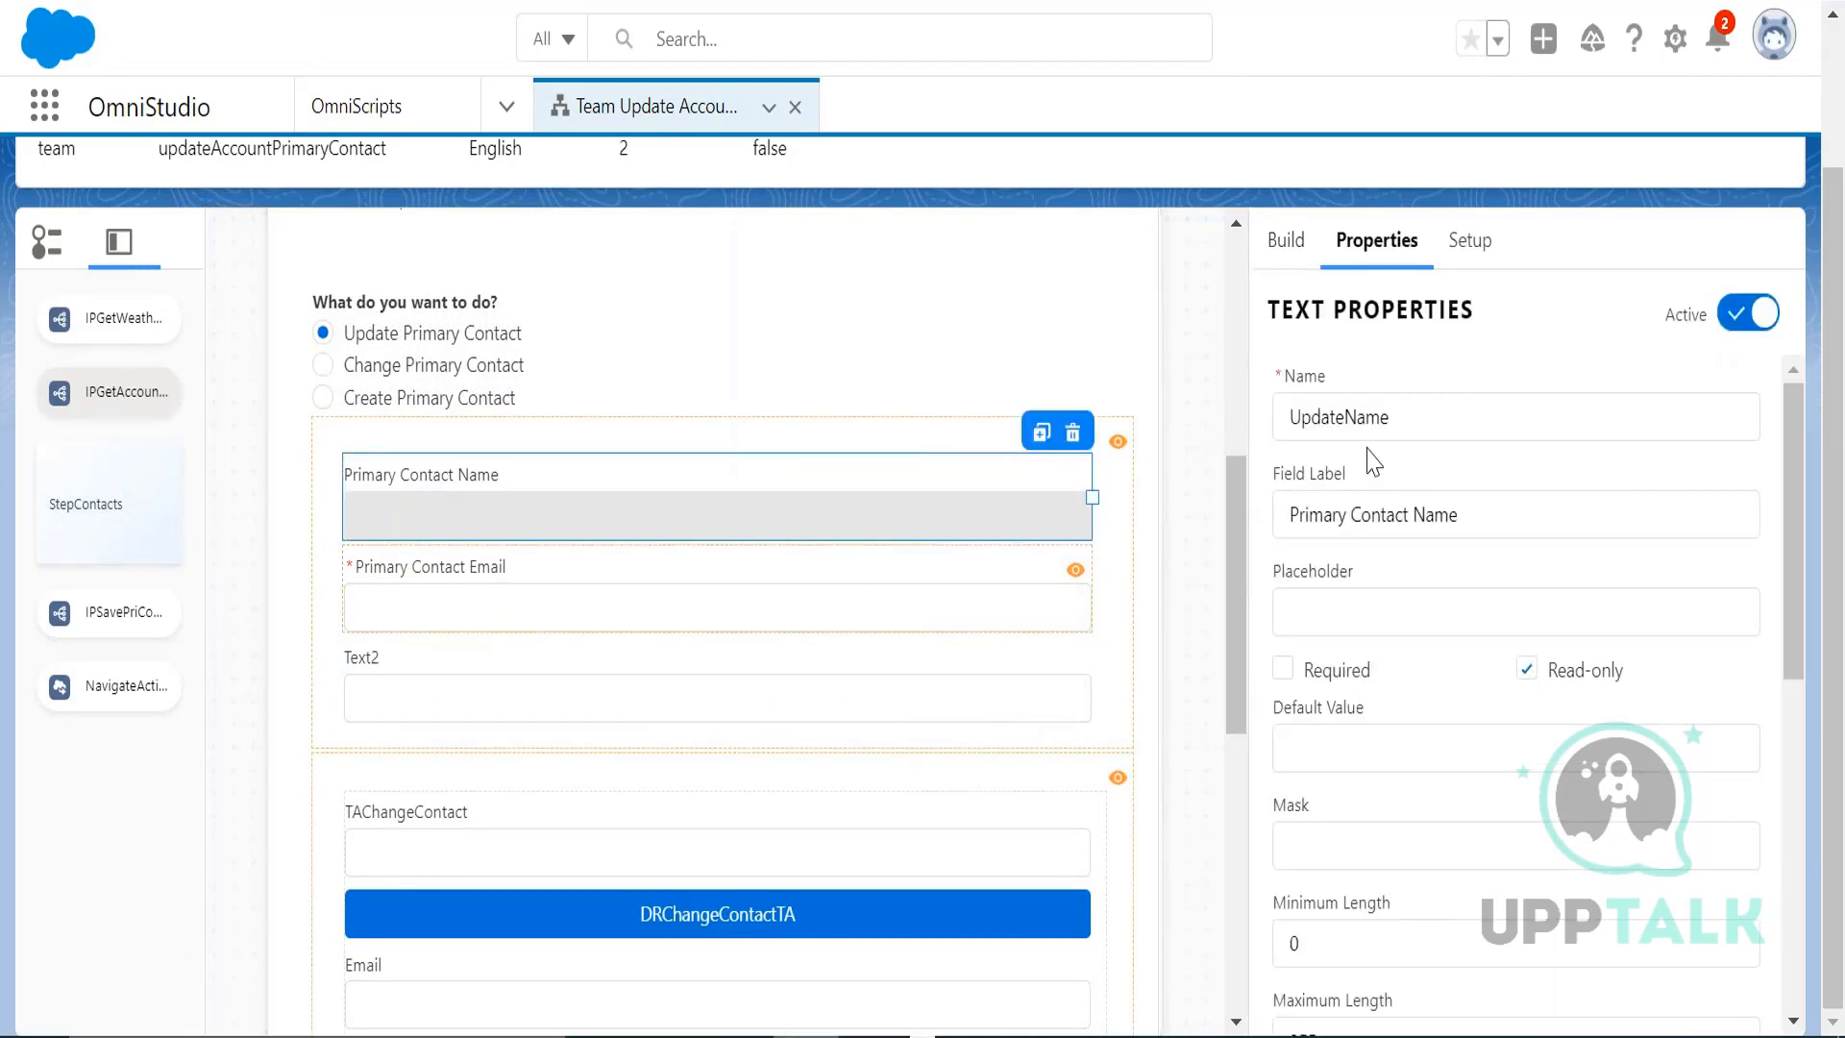
click(1359, 416)
drag(1358, 416, 1287, 420)
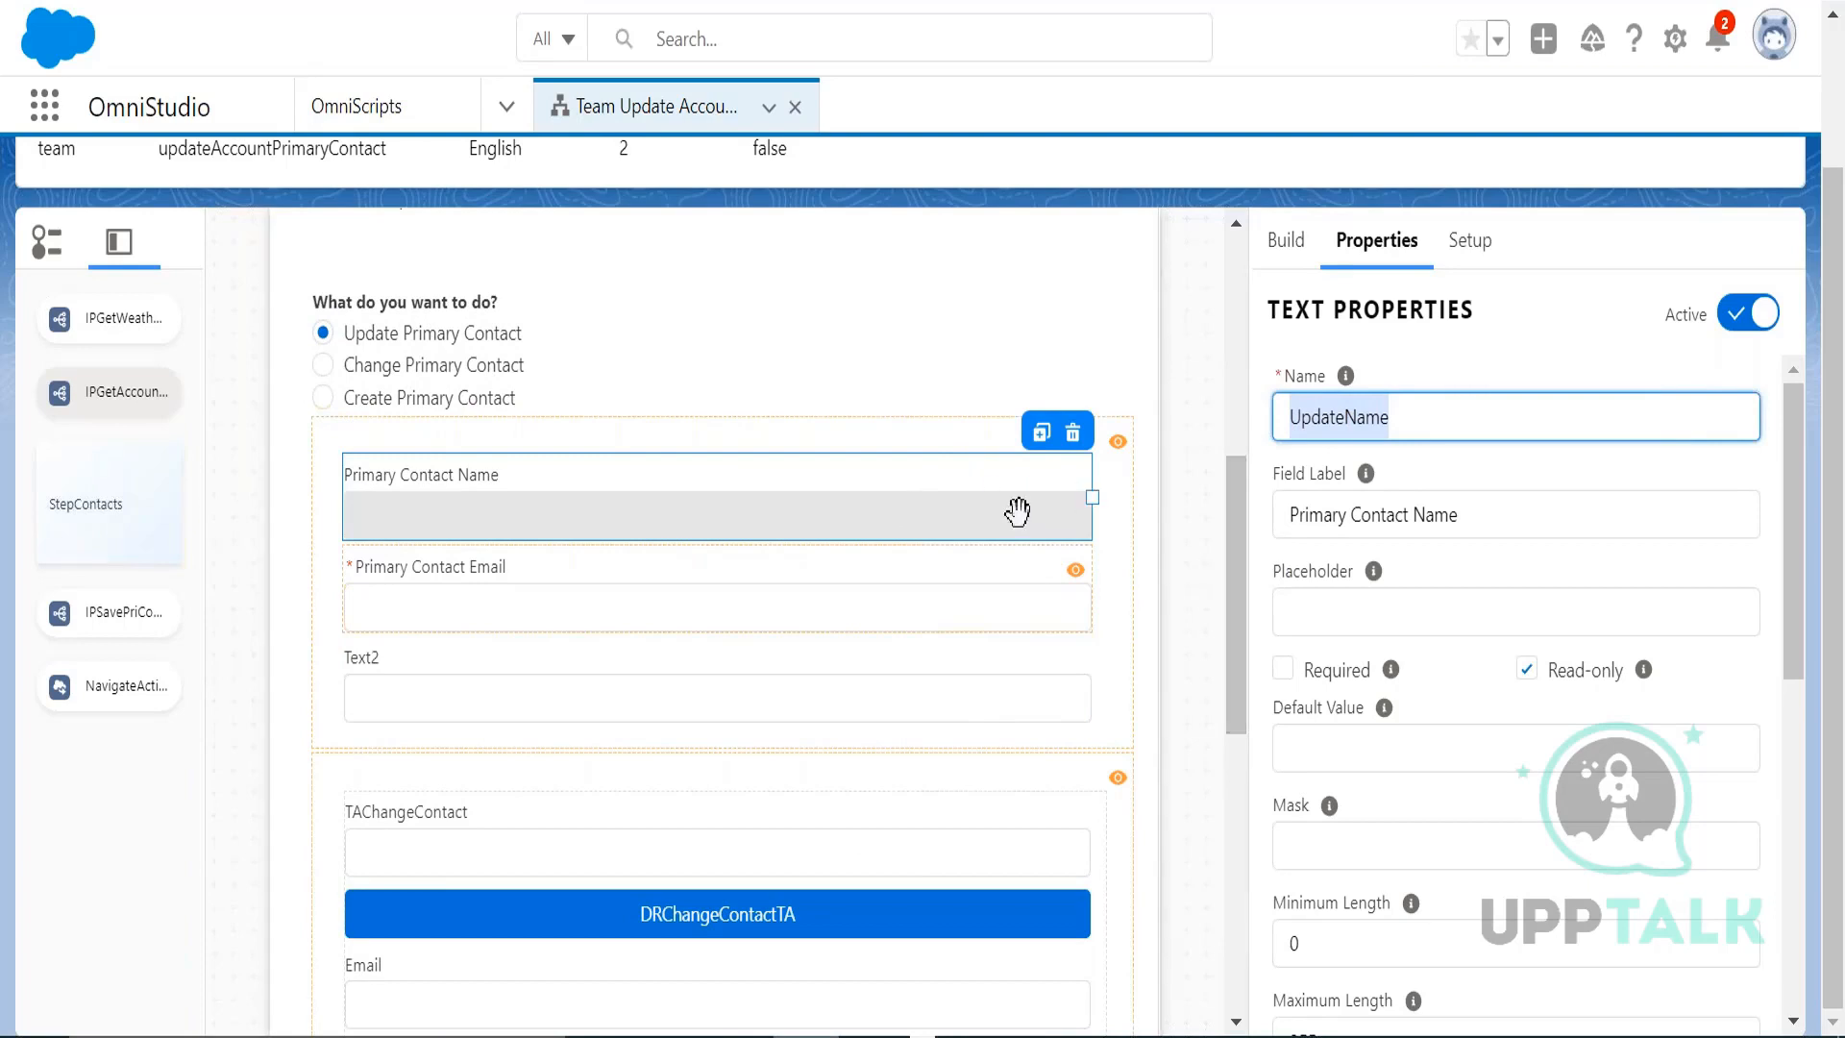
click(947, 499)
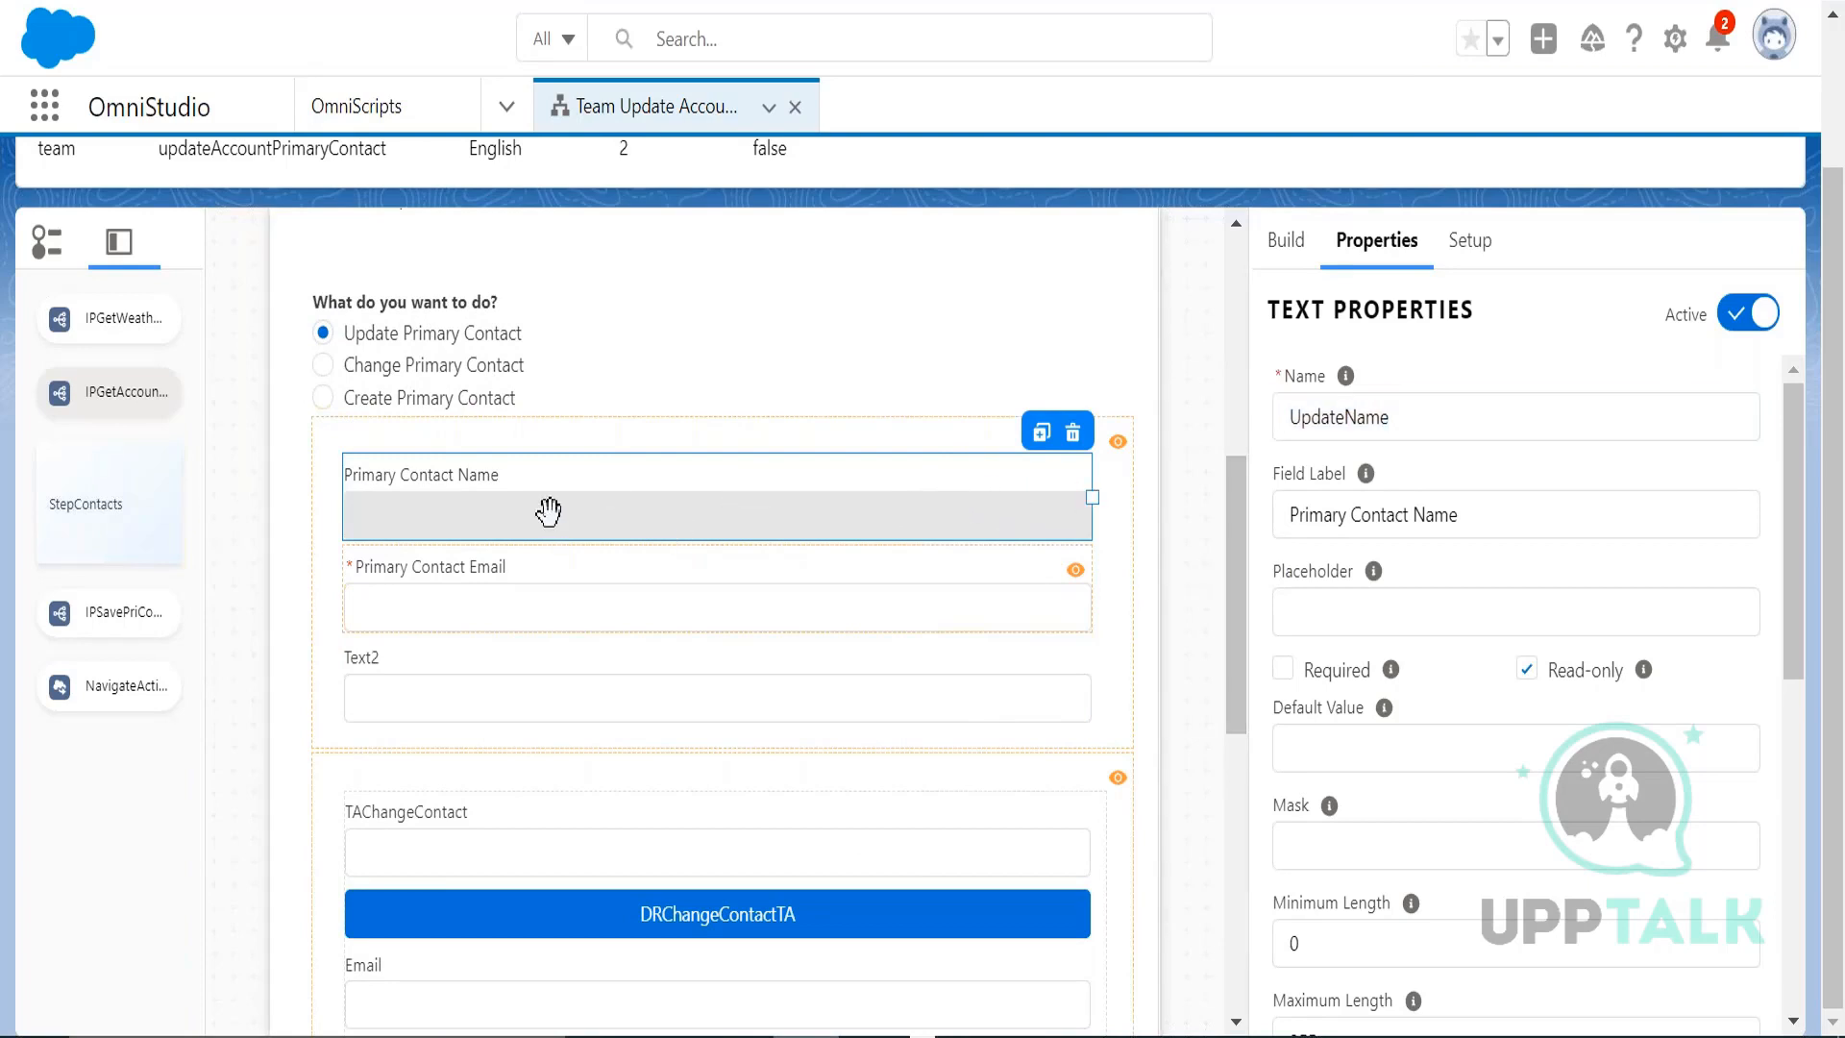
- Inspect the properties of the TAChangeContact type ahead block and look over the New Contact fields below it
drag(1230, 540, 1230, 638)
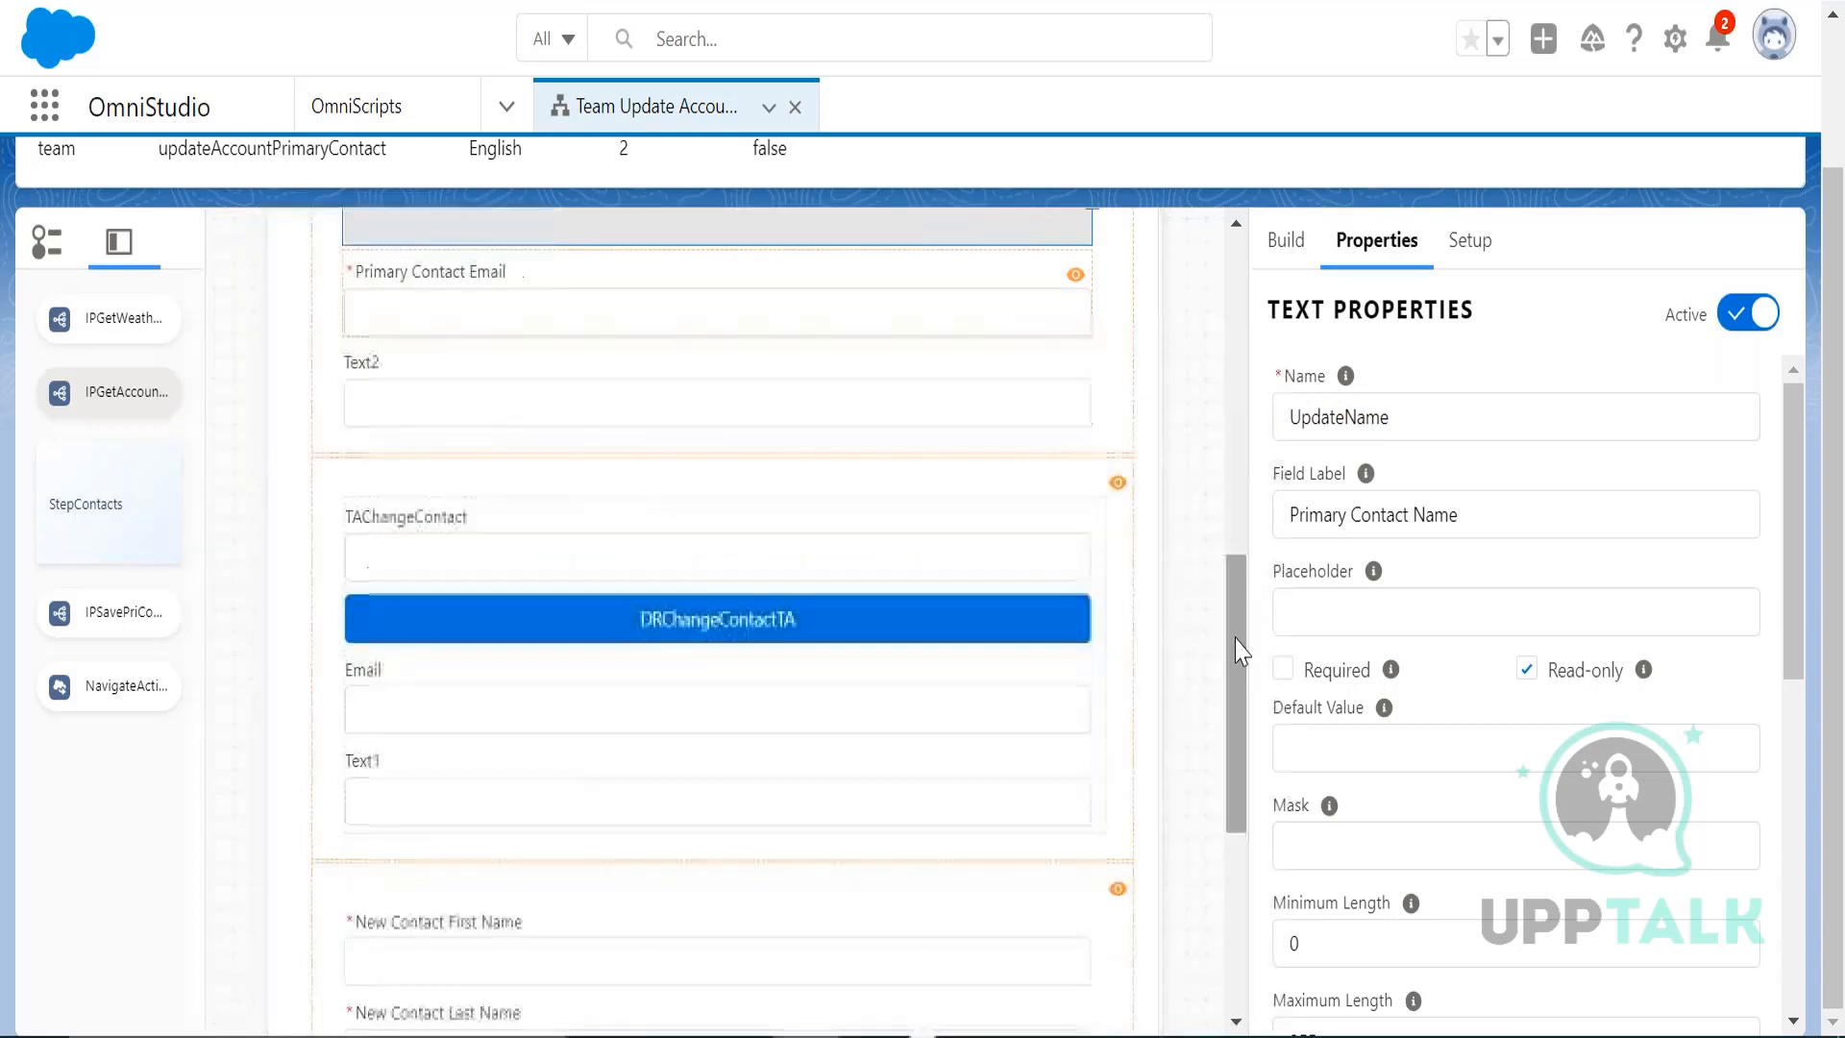
click(722, 557)
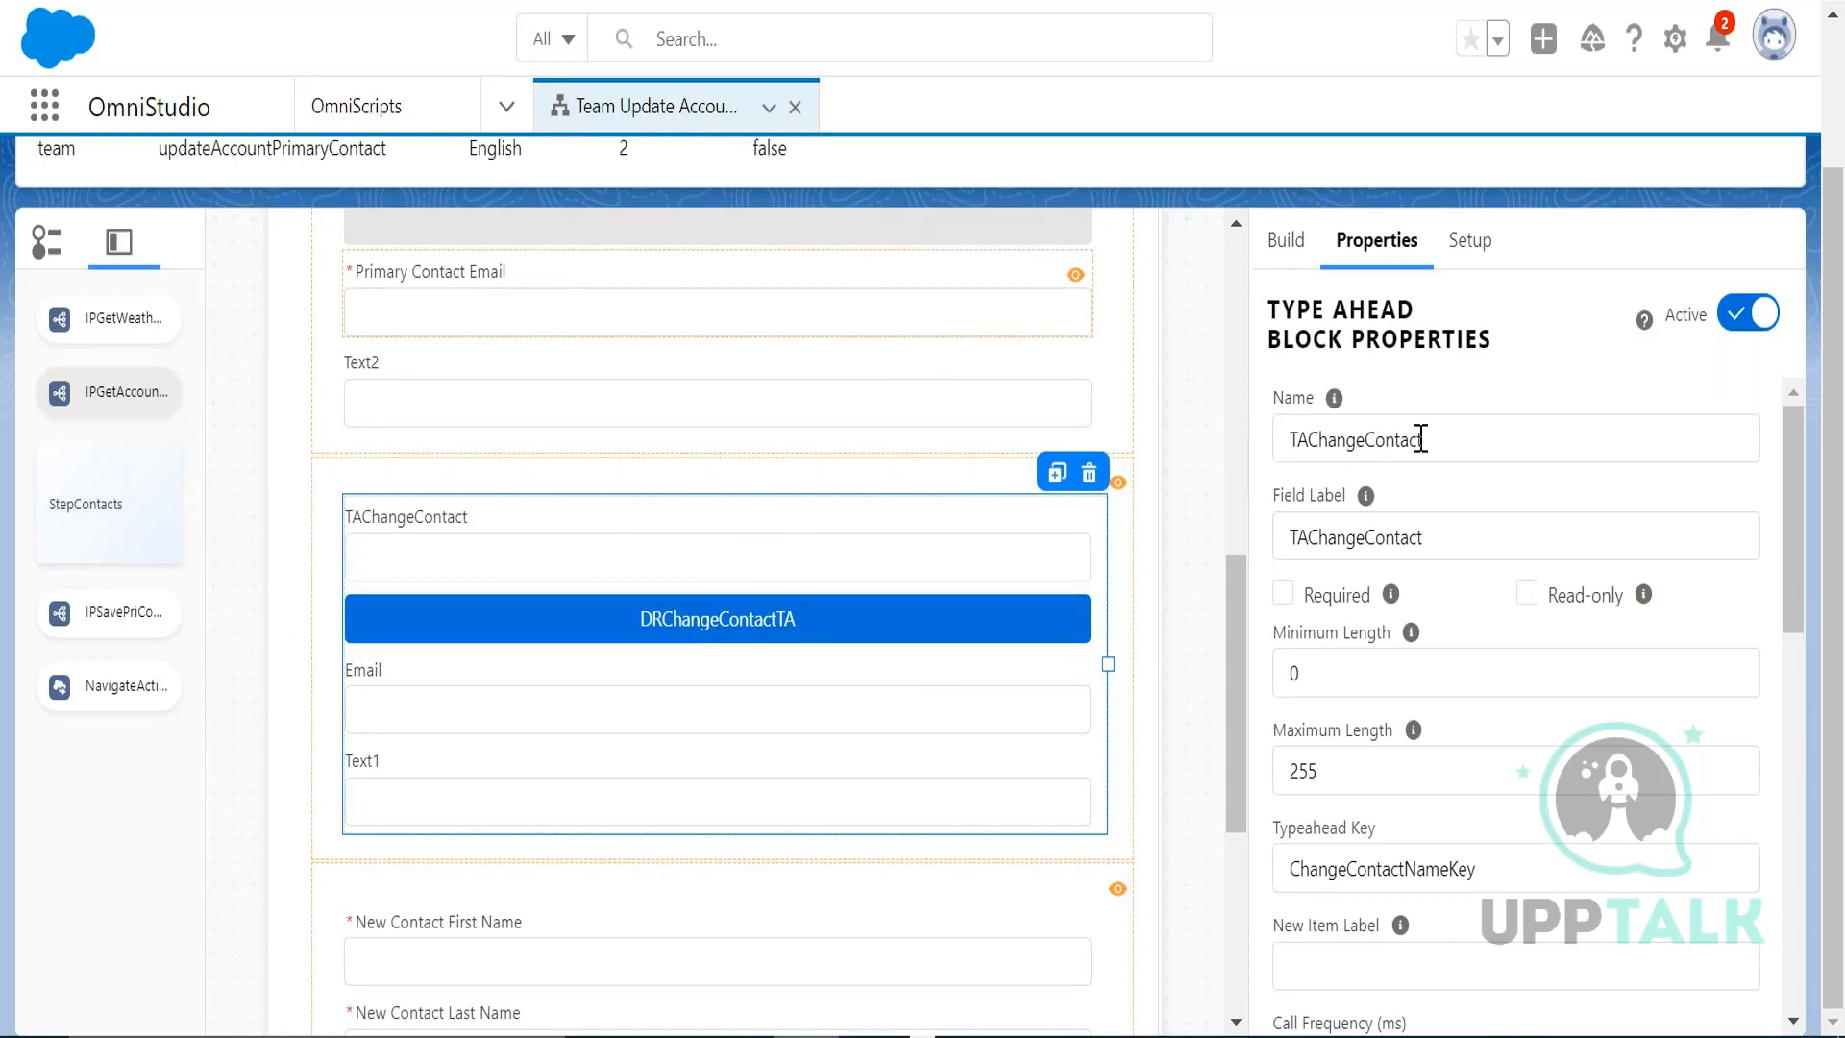
drag(1240, 625, 1239, 802)
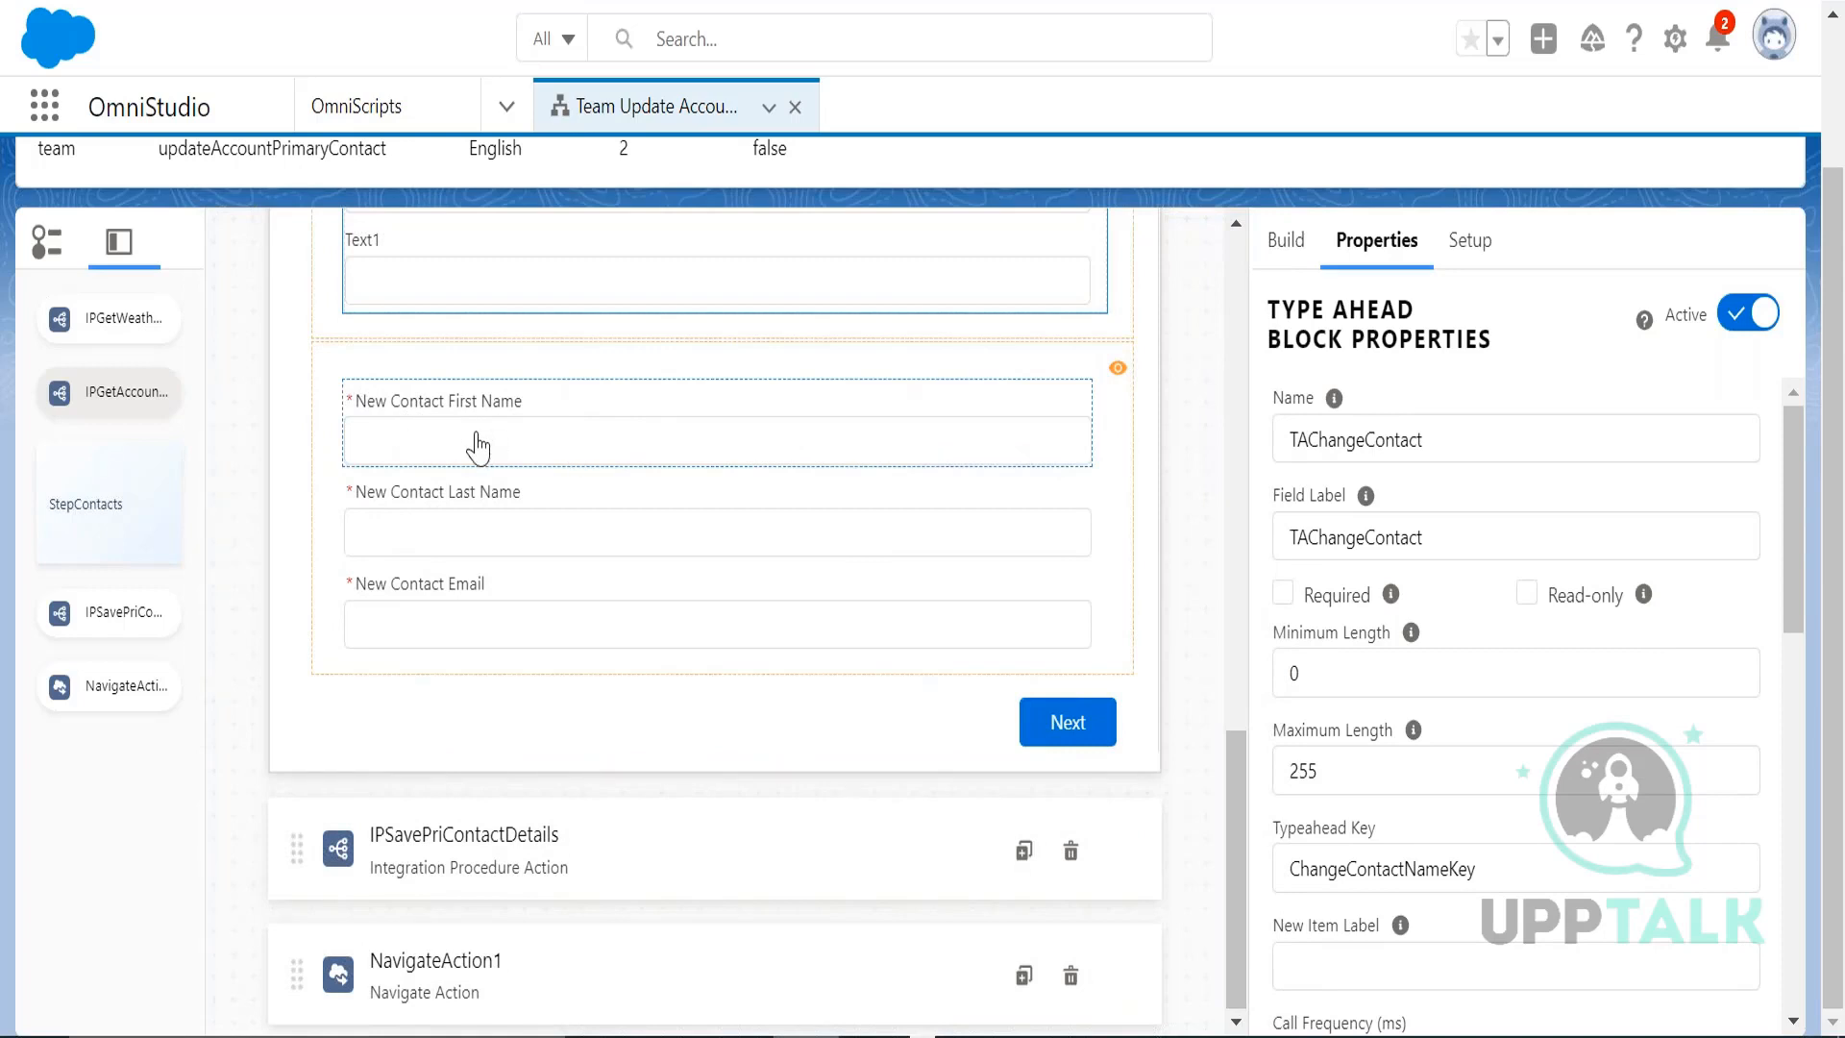
- Inspect the element name of the New Contact Last Name field and review the OmniScript's element order with StepContacts collapsed
click(607, 522)
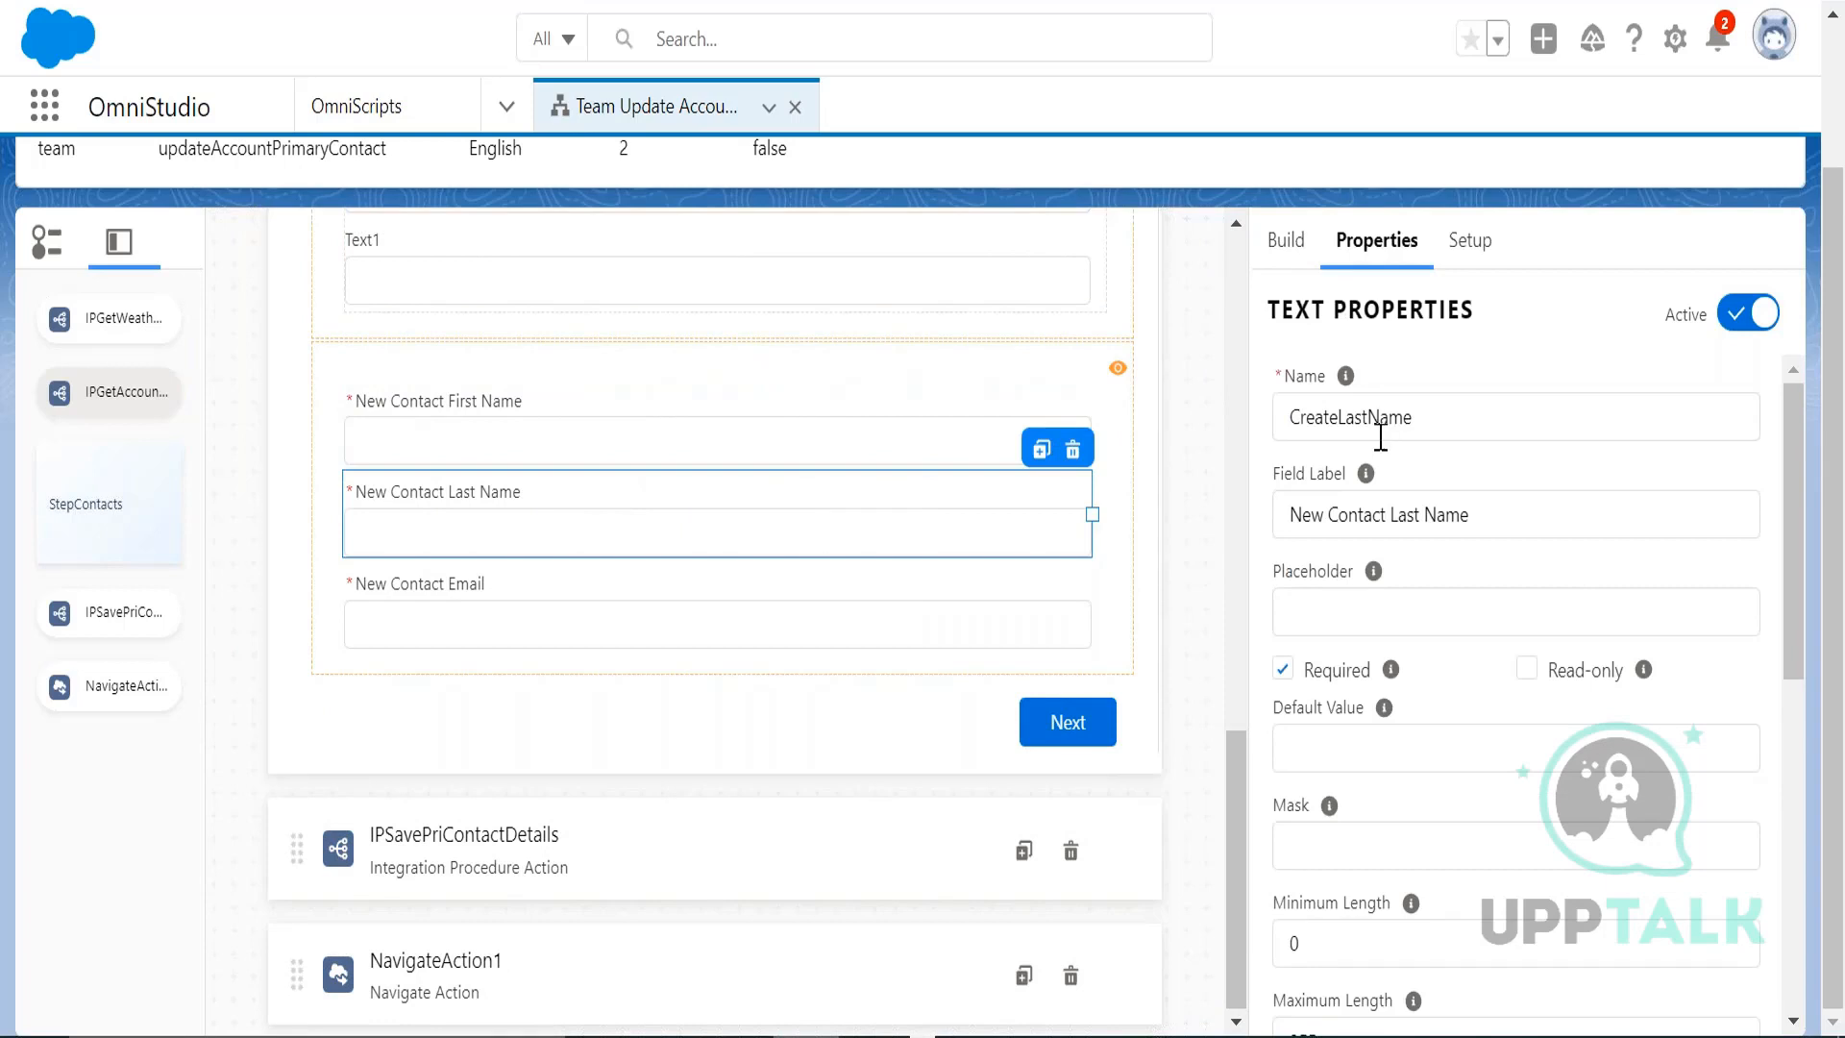
drag(1238, 761, 1246, 300)
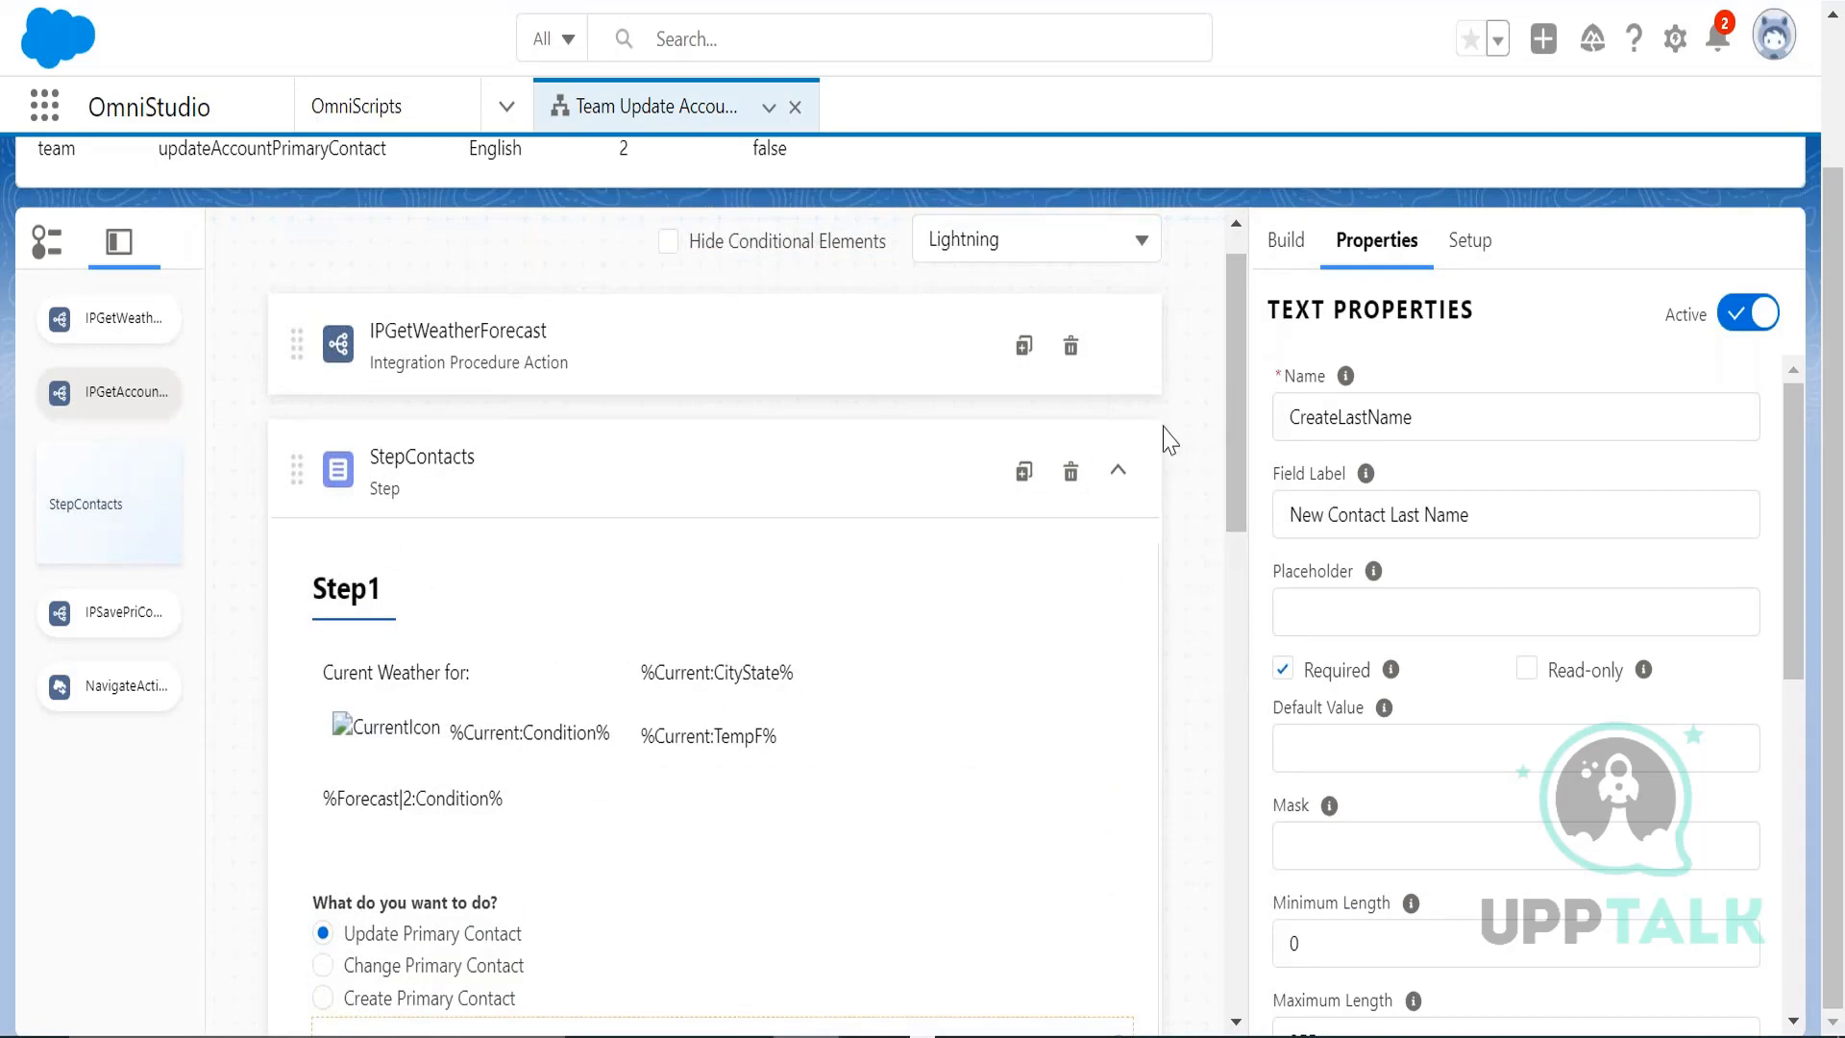
click(1118, 470)
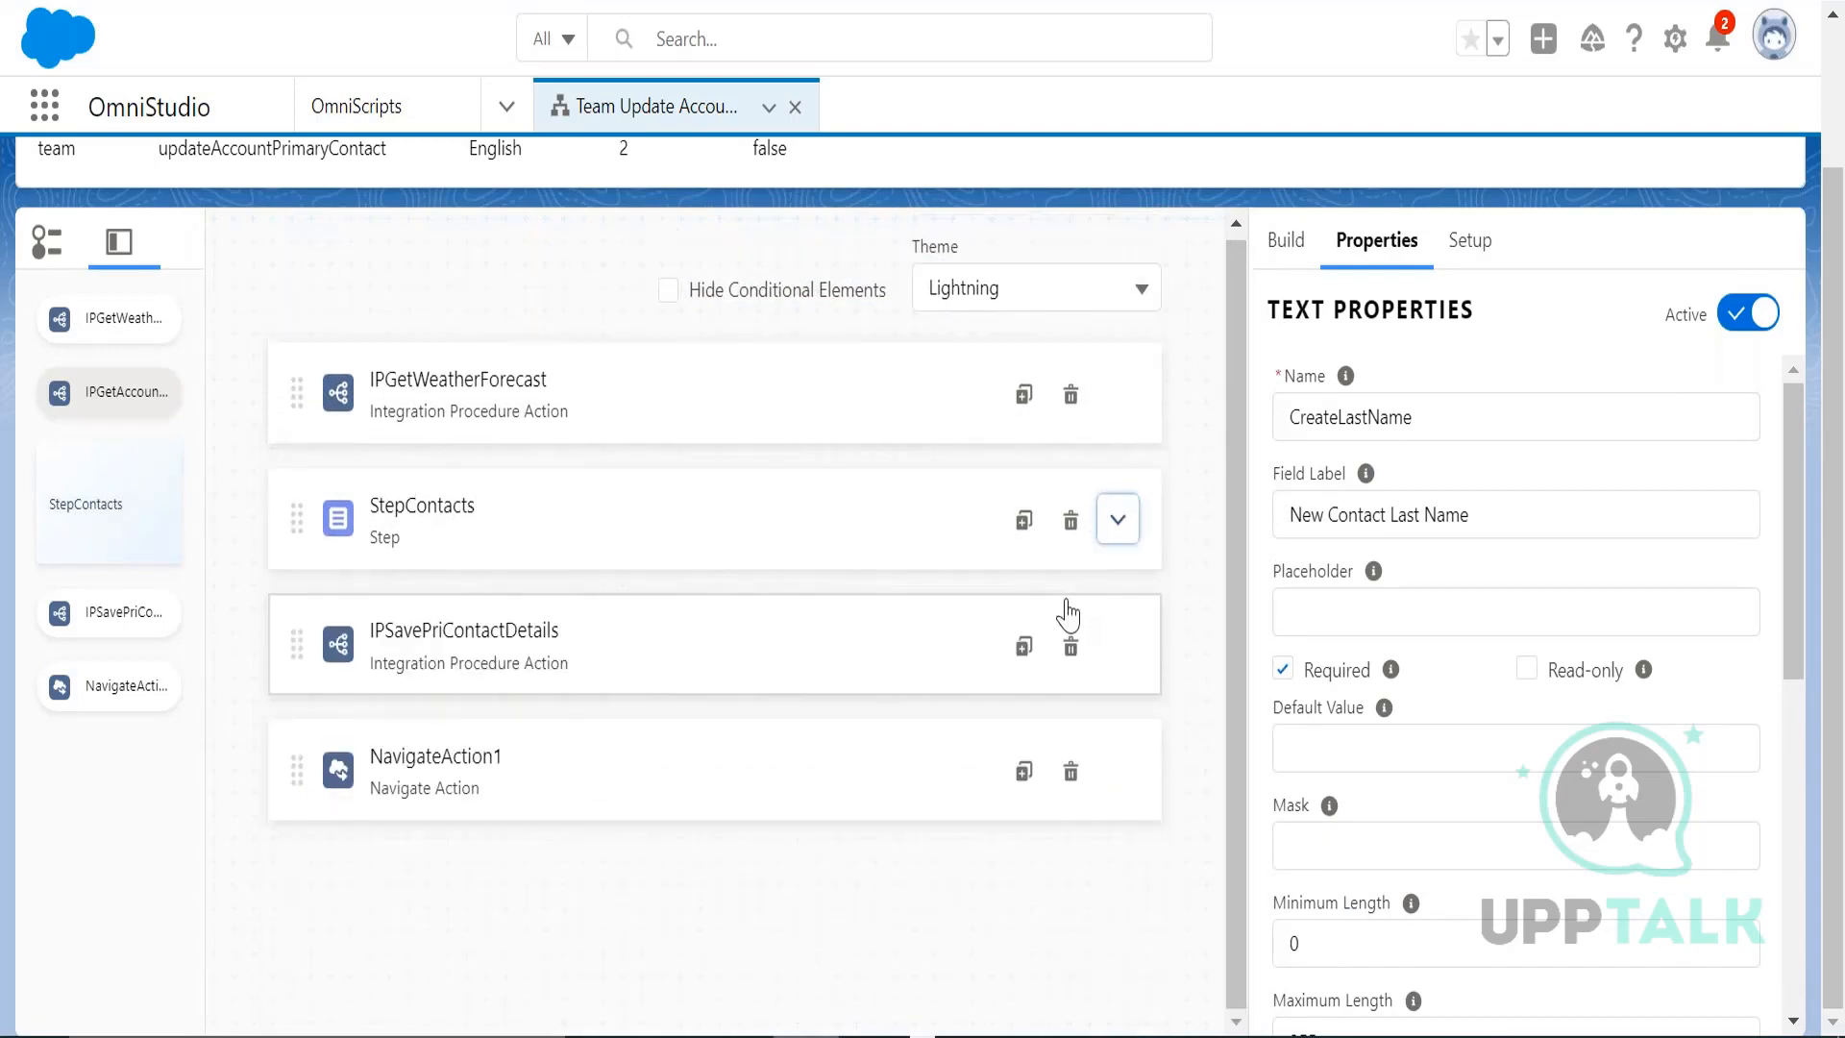
click(1120, 525)
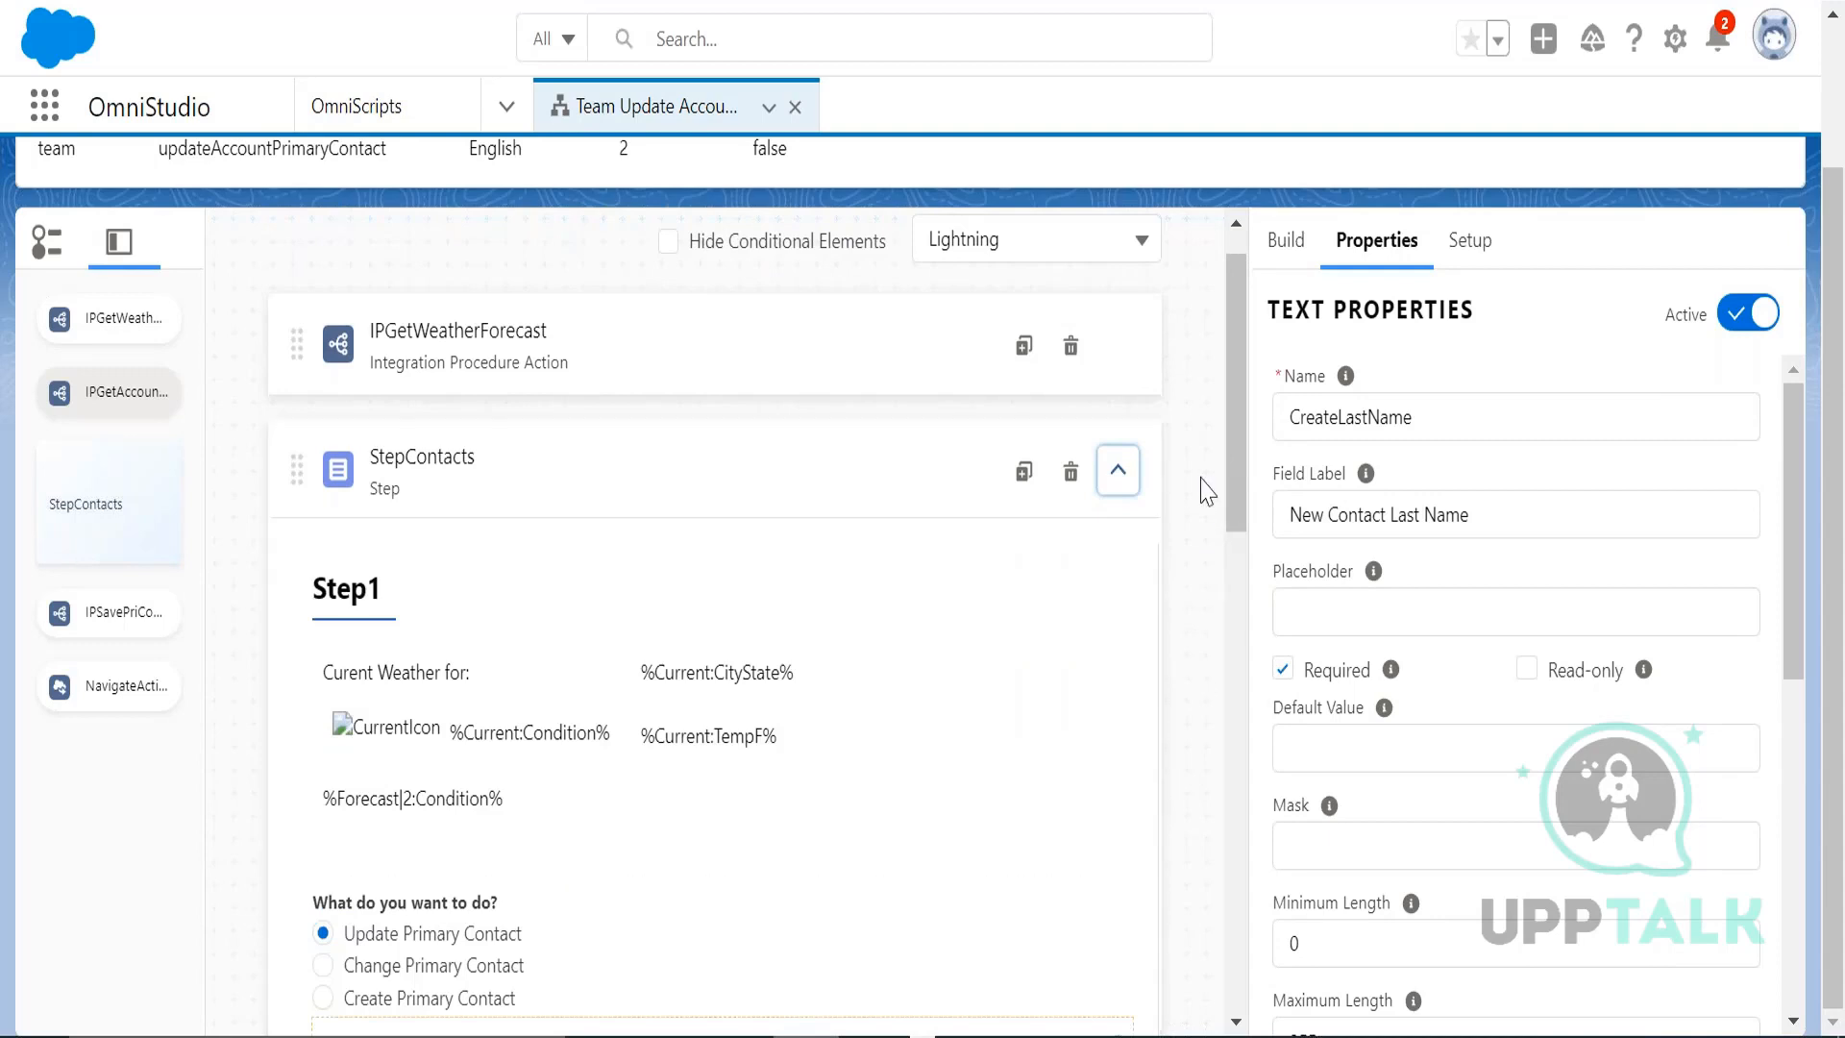
click(1117, 471)
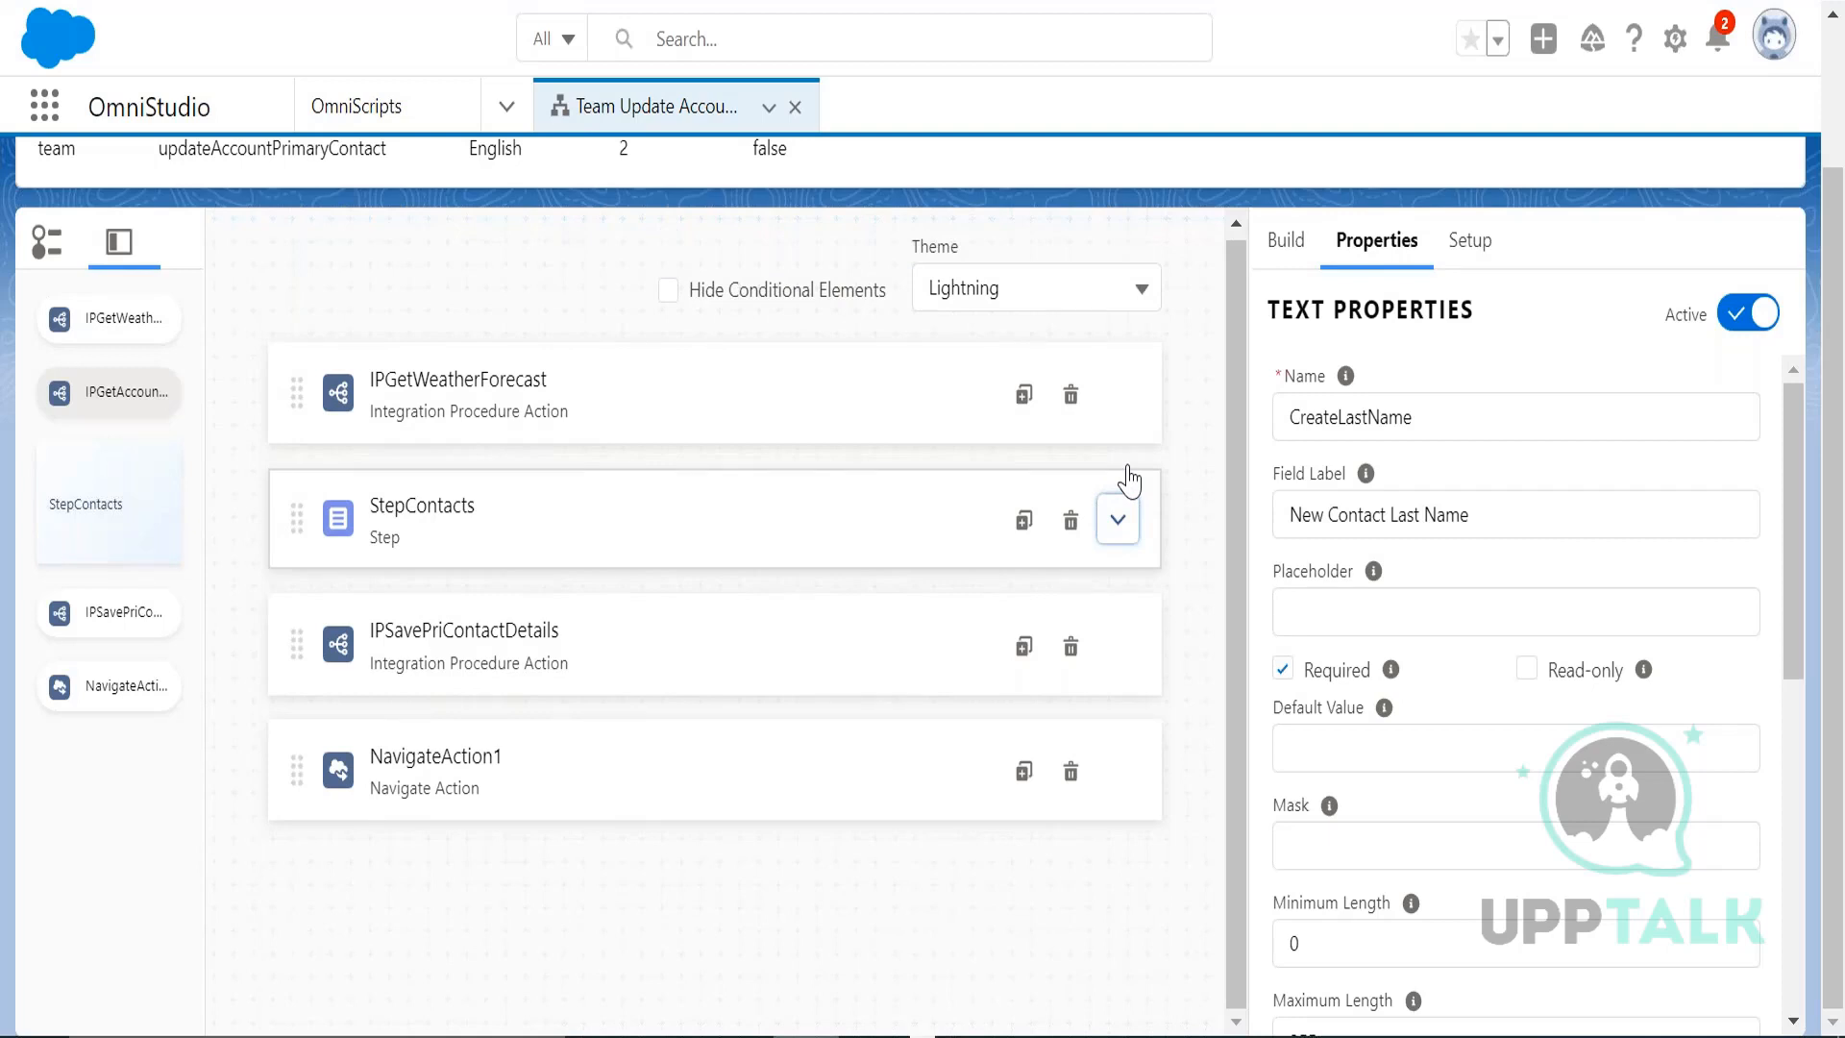
click(1118, 519)
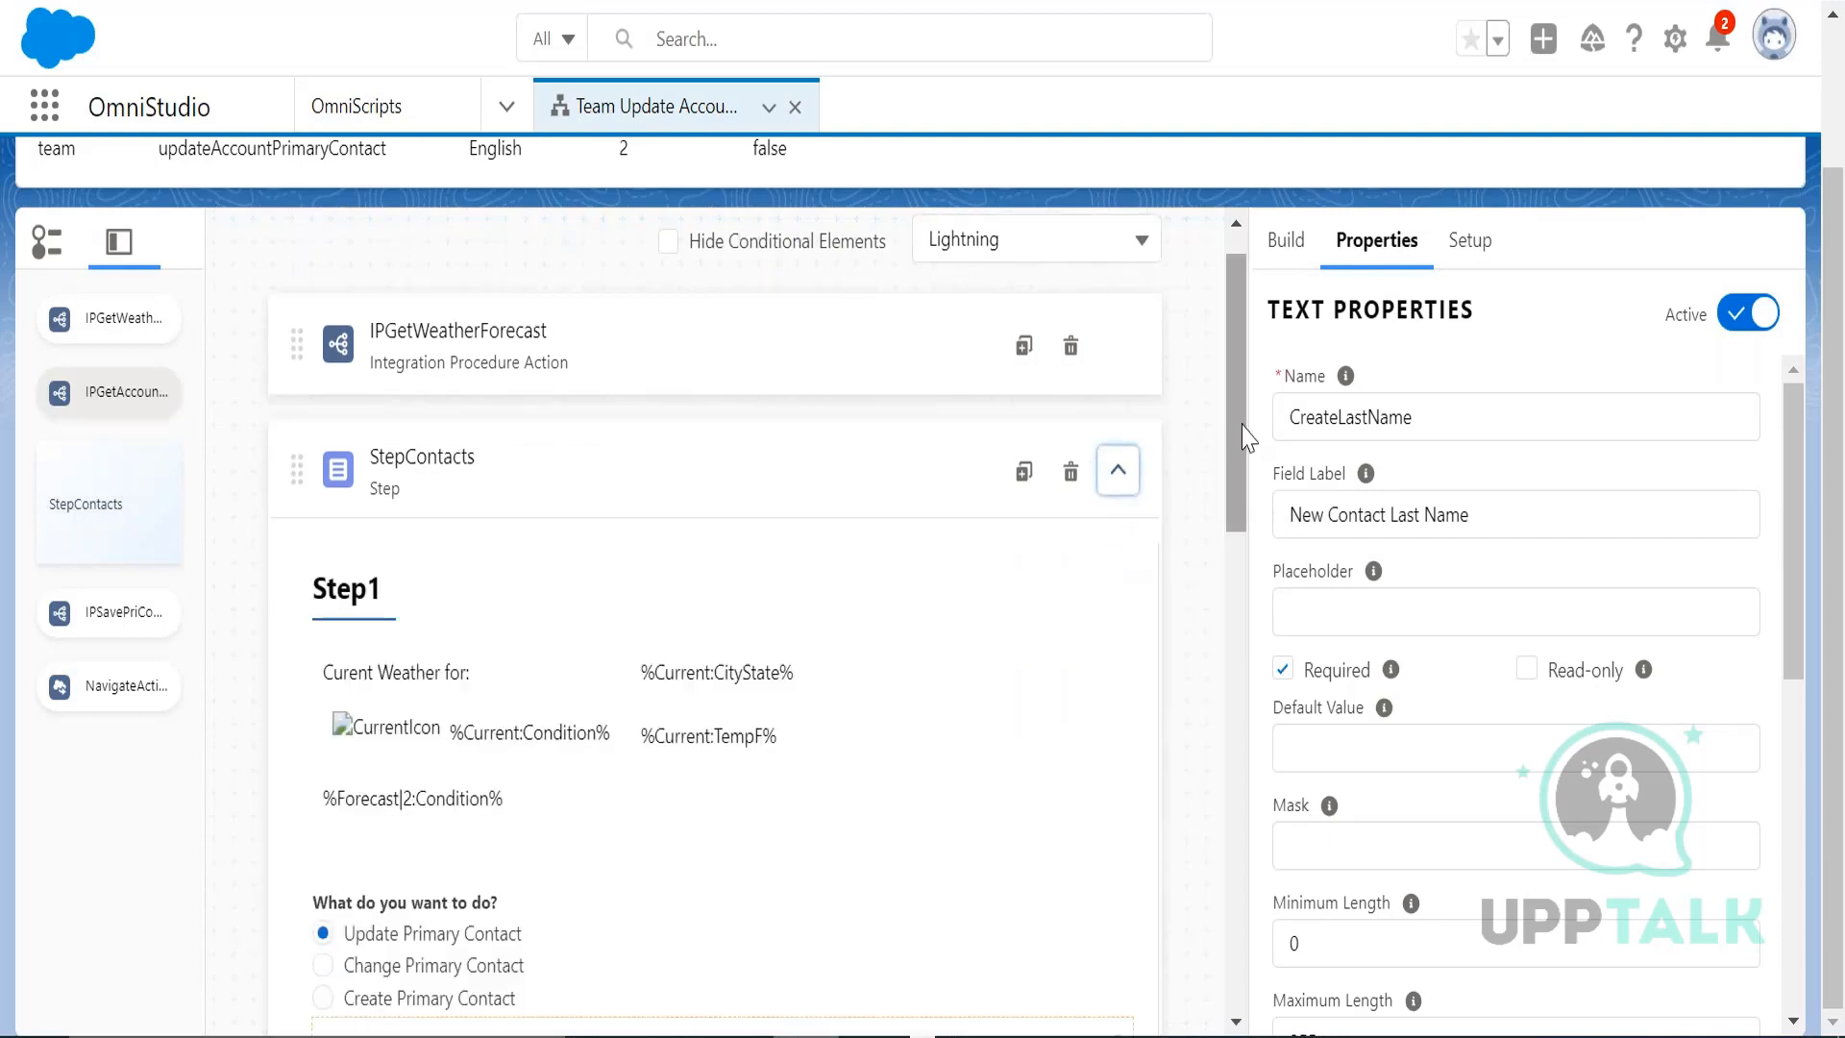
- Inspect the element name of the Primary Contact Name field and the properties of the TAChangeContact block
scroll(828, 581, down, 5)
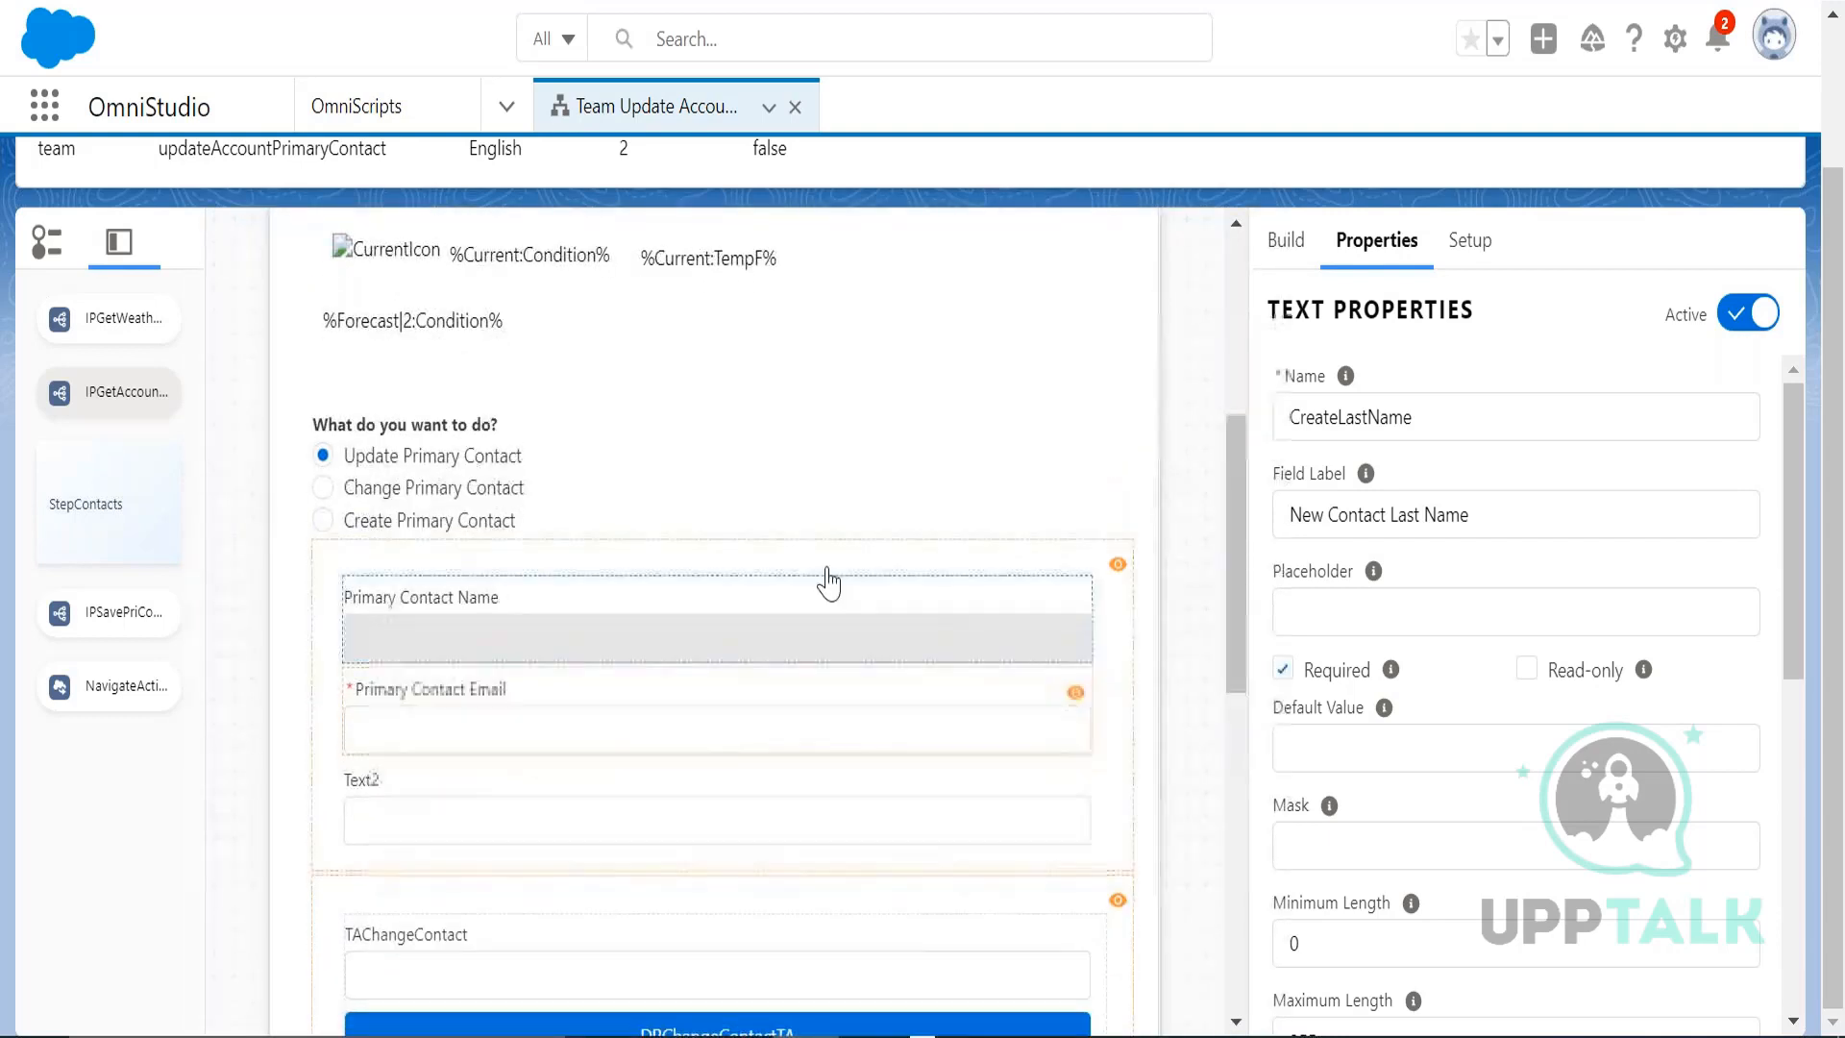
click(605, 643)
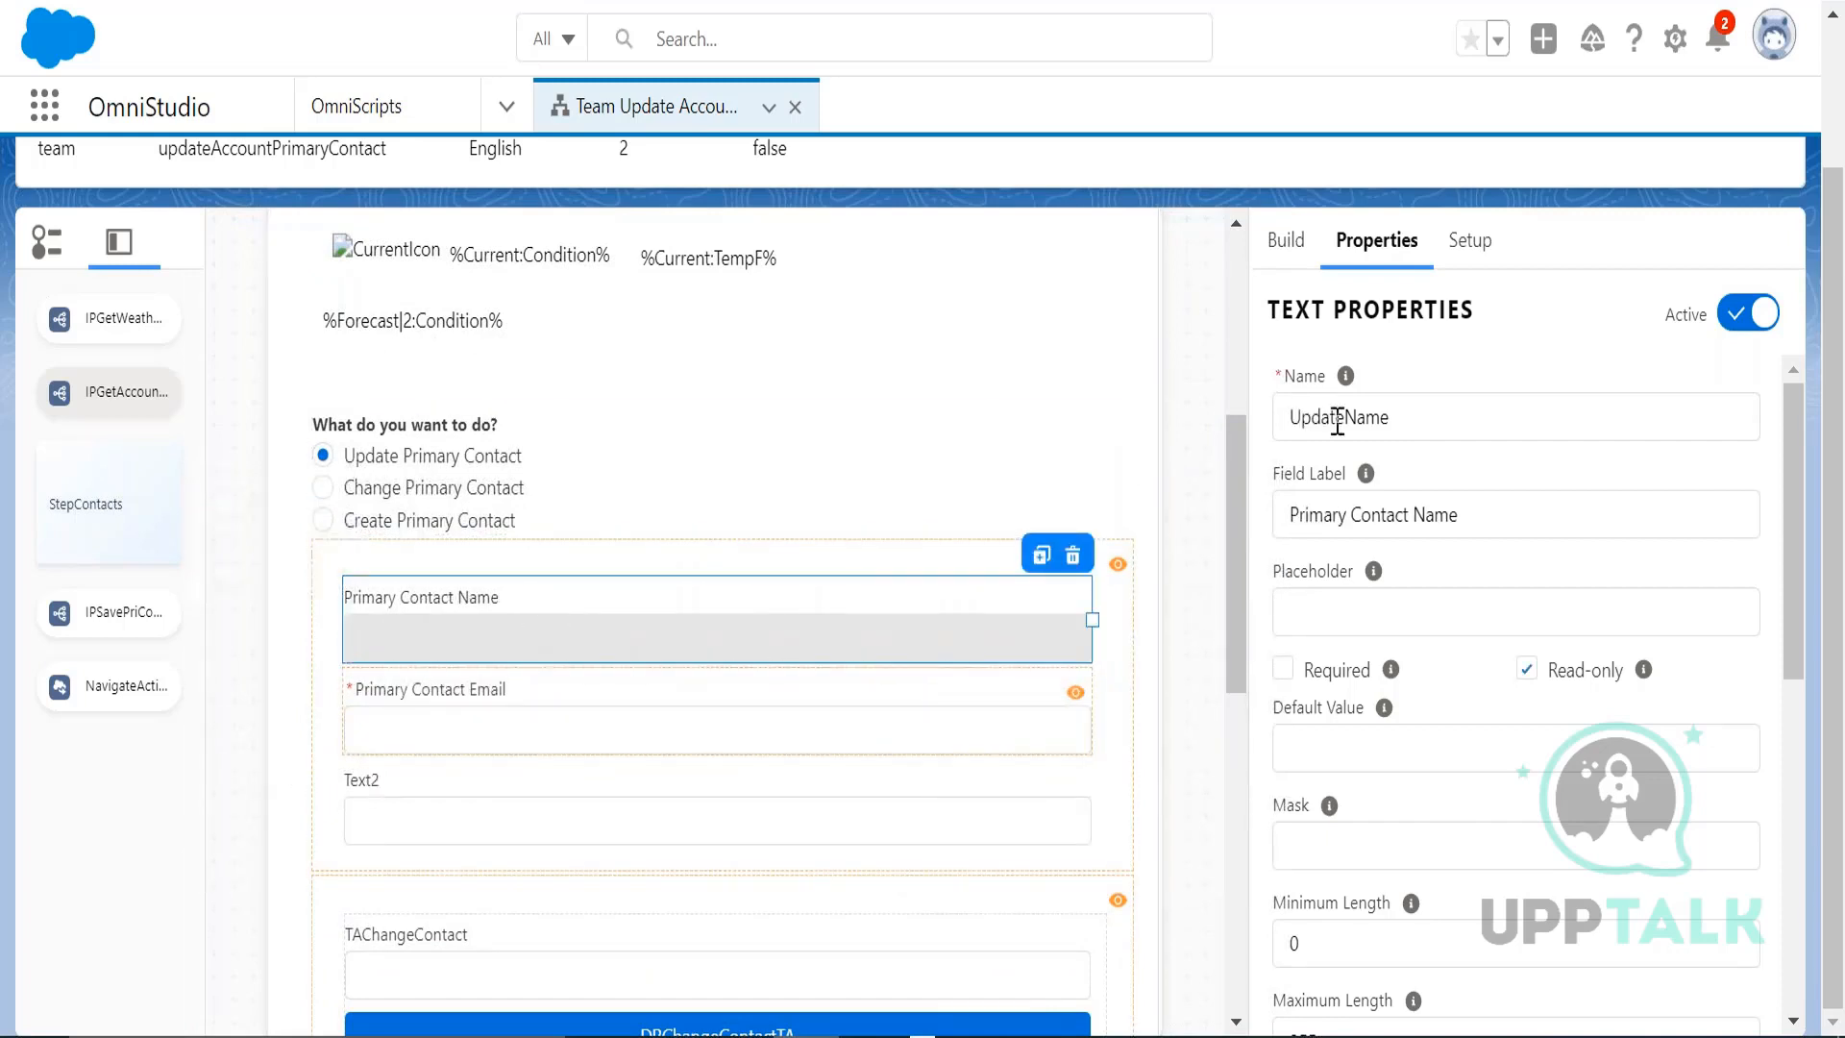
drag(1398, 417, 1288, 417)
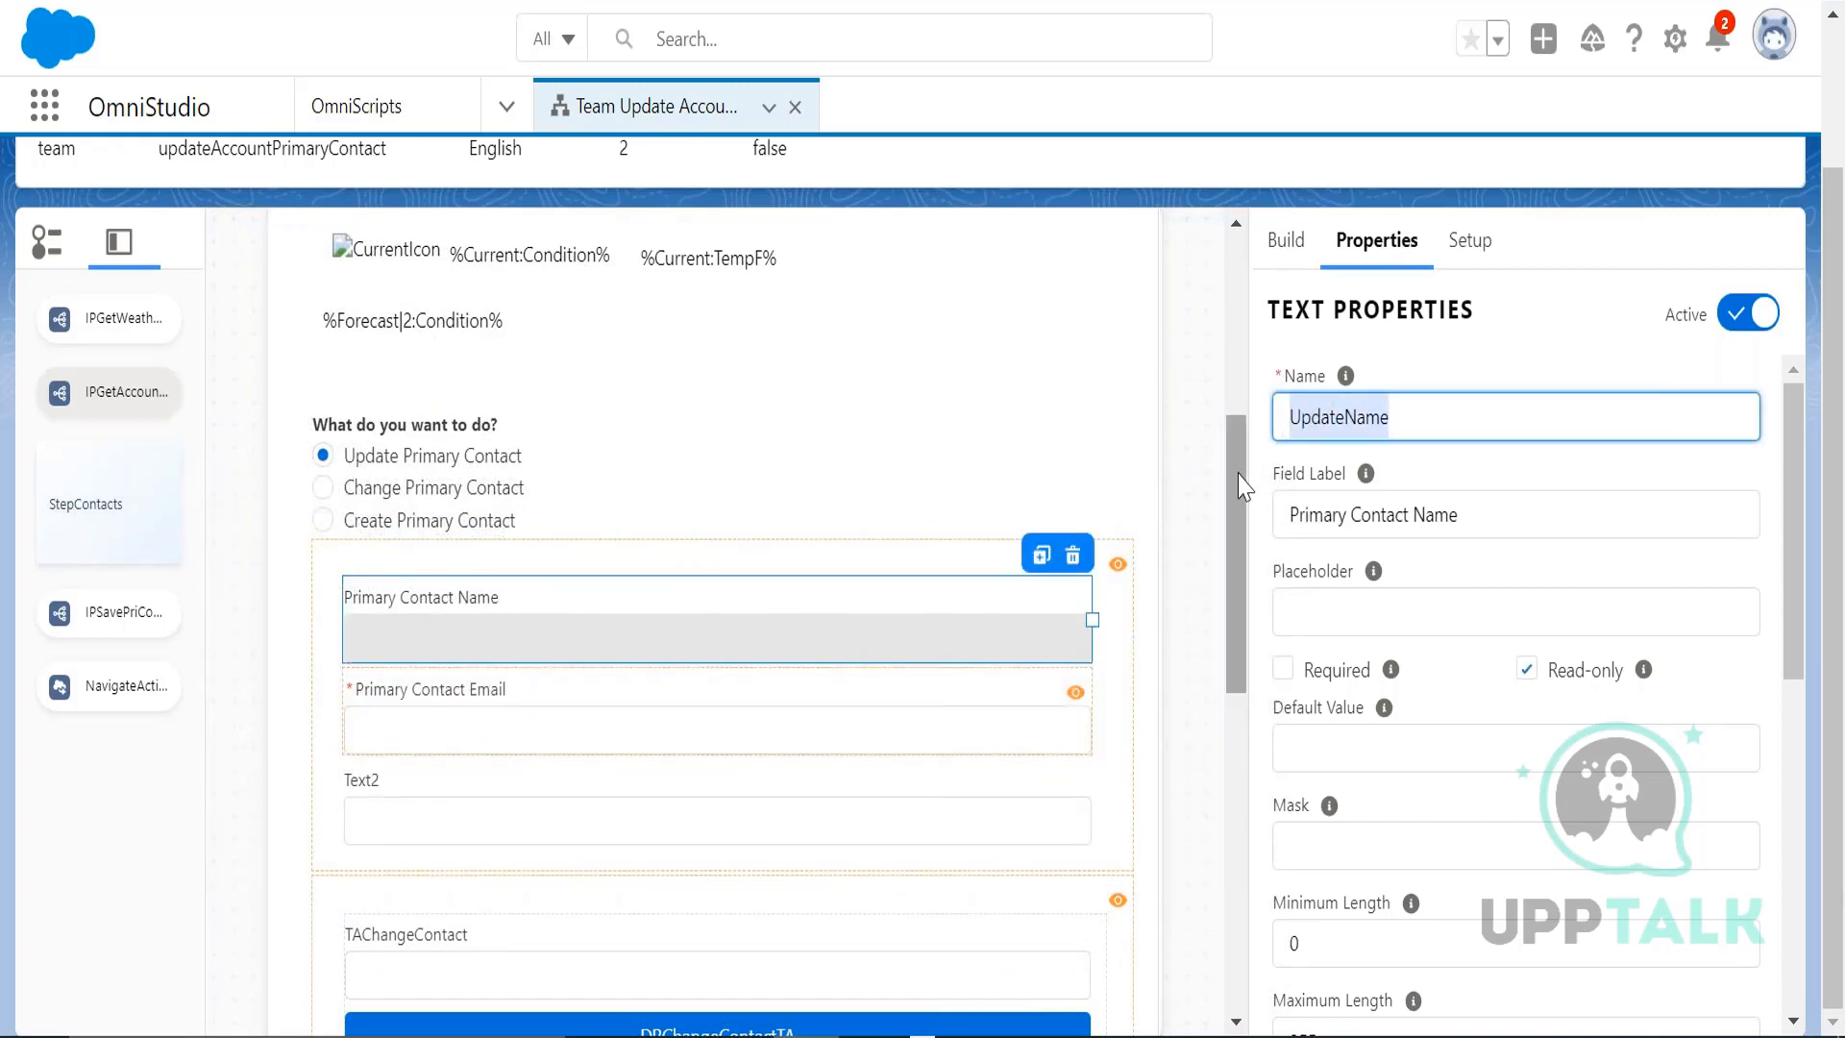
scroll(1051, 556, down, 4)
click(999, 573)
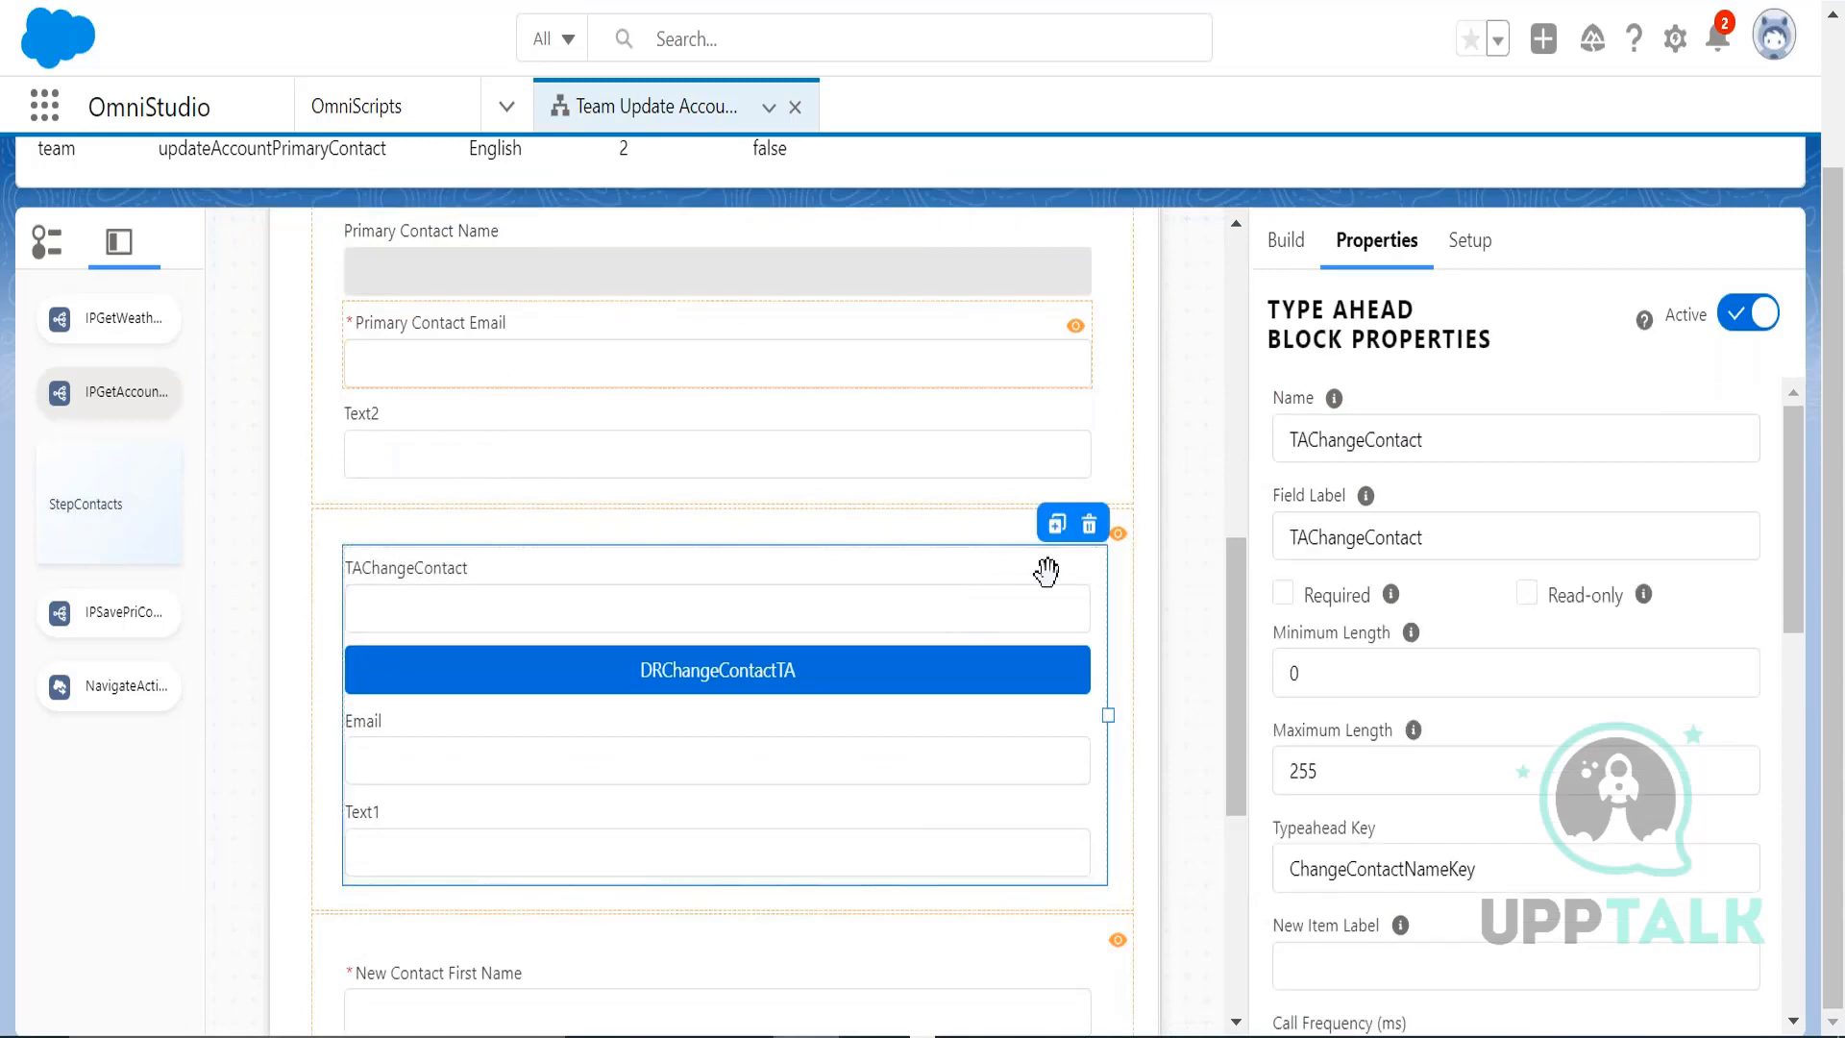
scroll(1239, 672, down, 3)
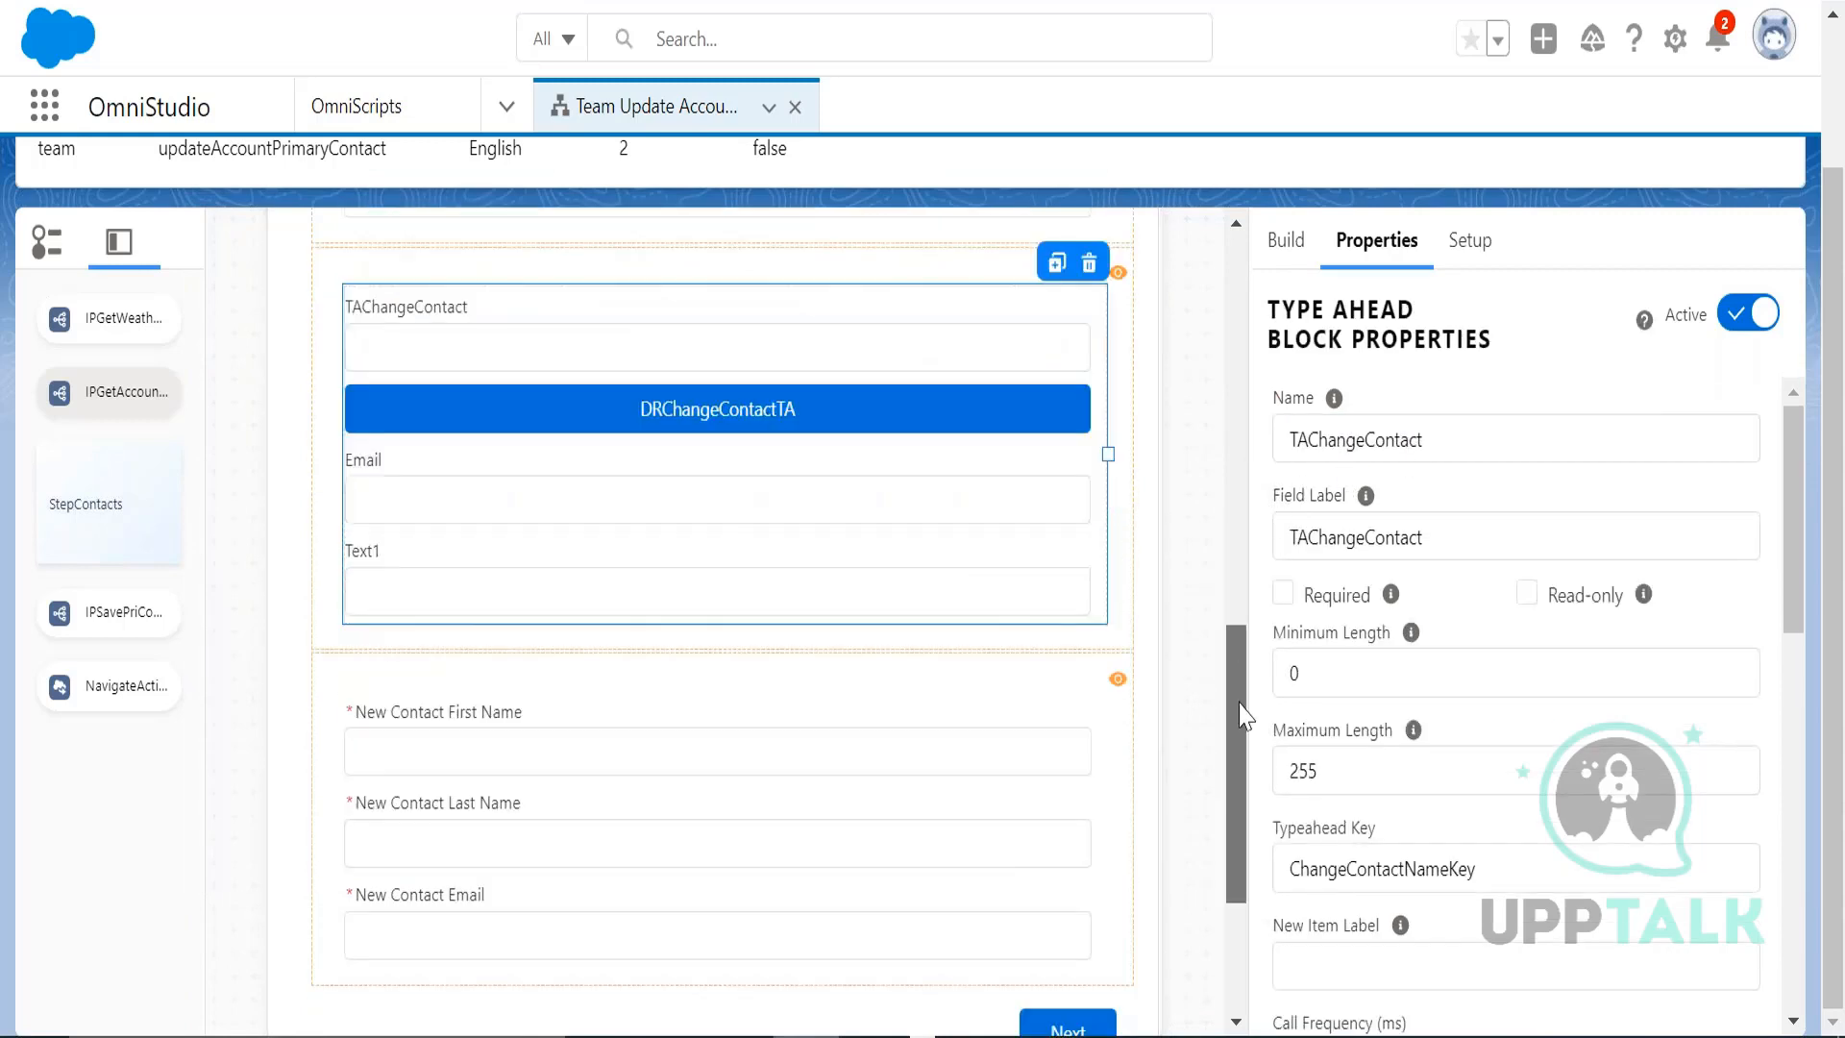
- Check the element name of the New Contact Last Name field again and look over the contact blocks in StepContacts
scroll(980, 647, down, 2)
click(914, 663)
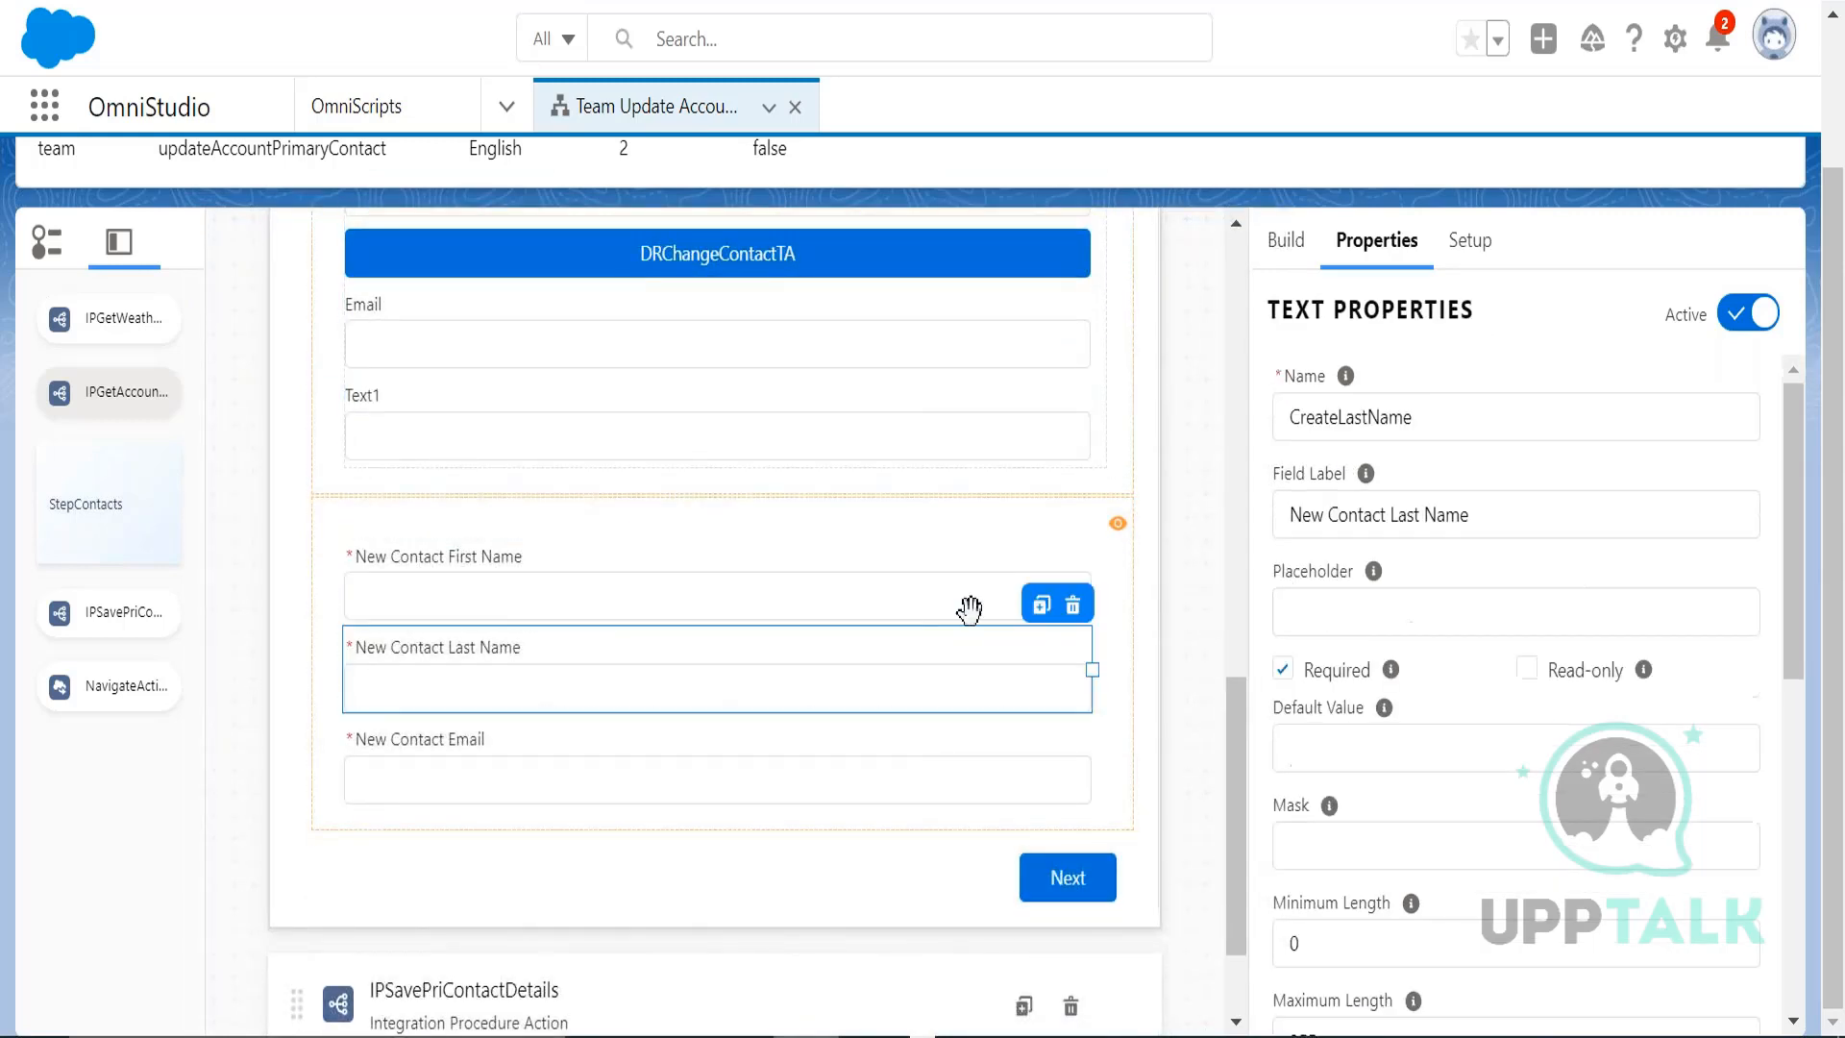
drag(1484, 399, 1232, 423)
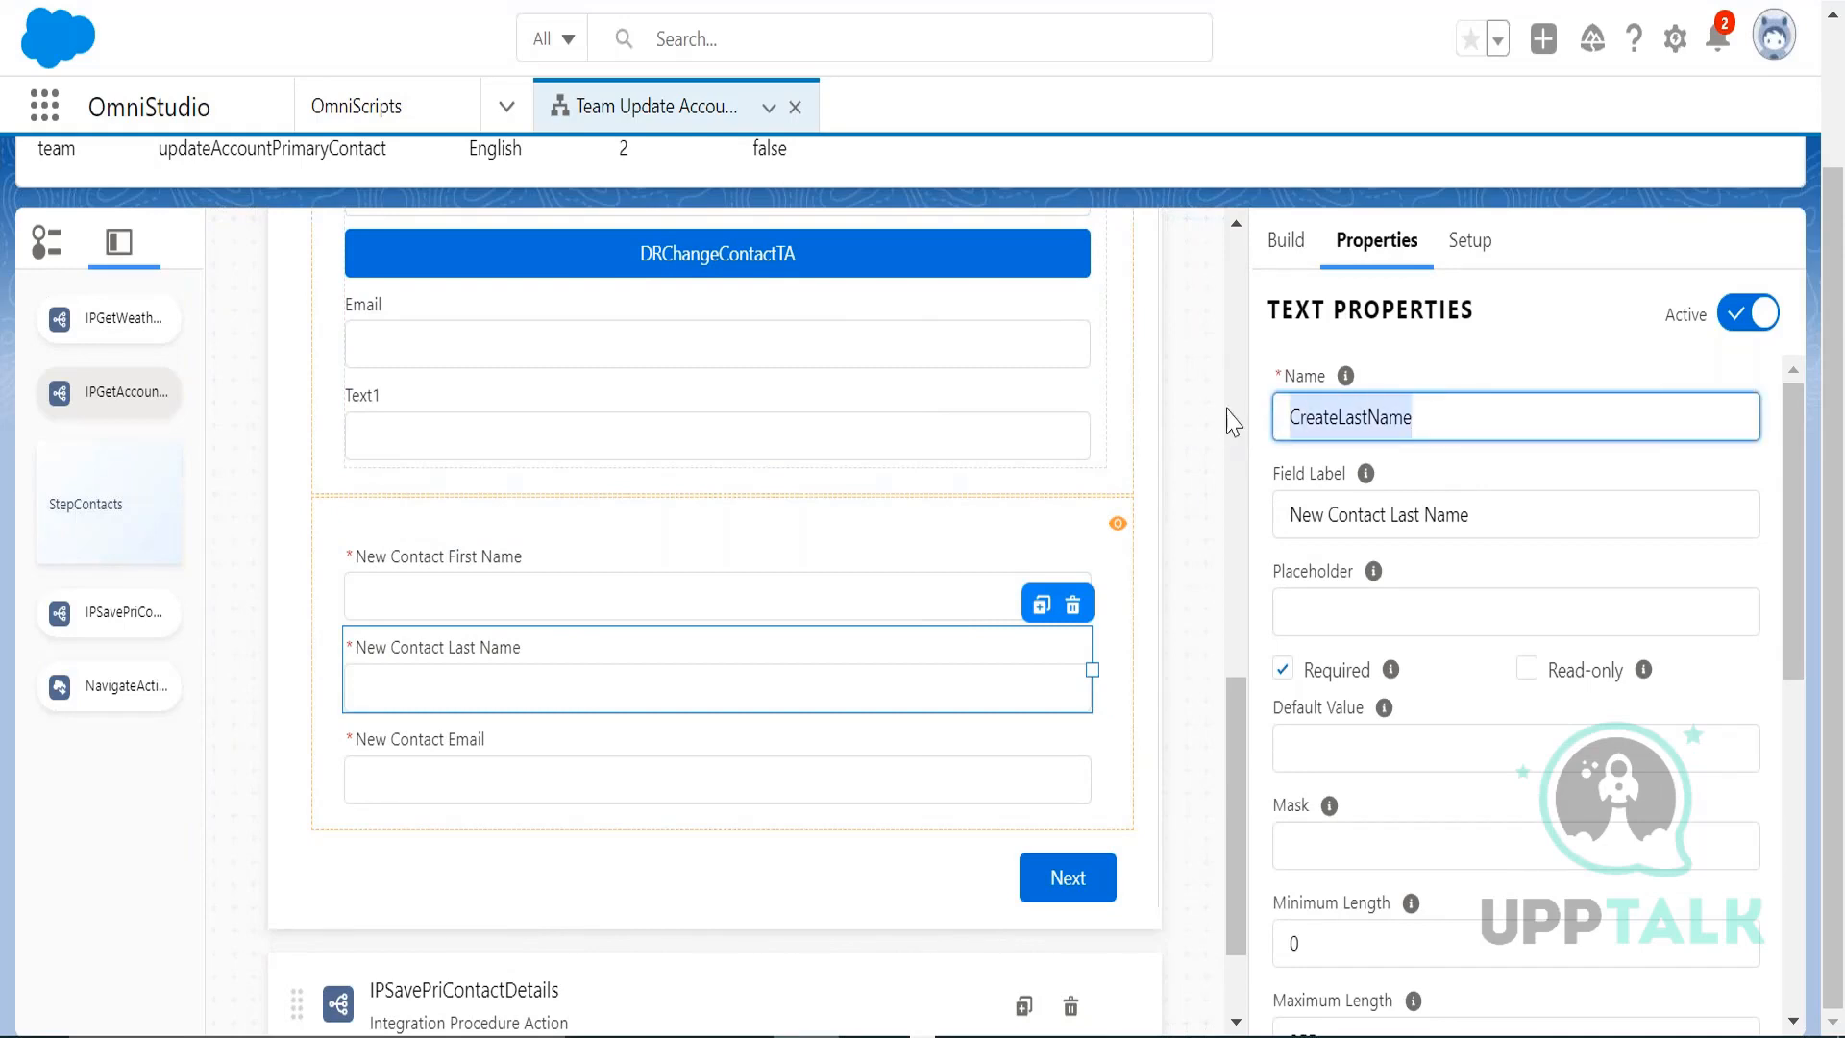
drag(1230, 829, 1259, 672)
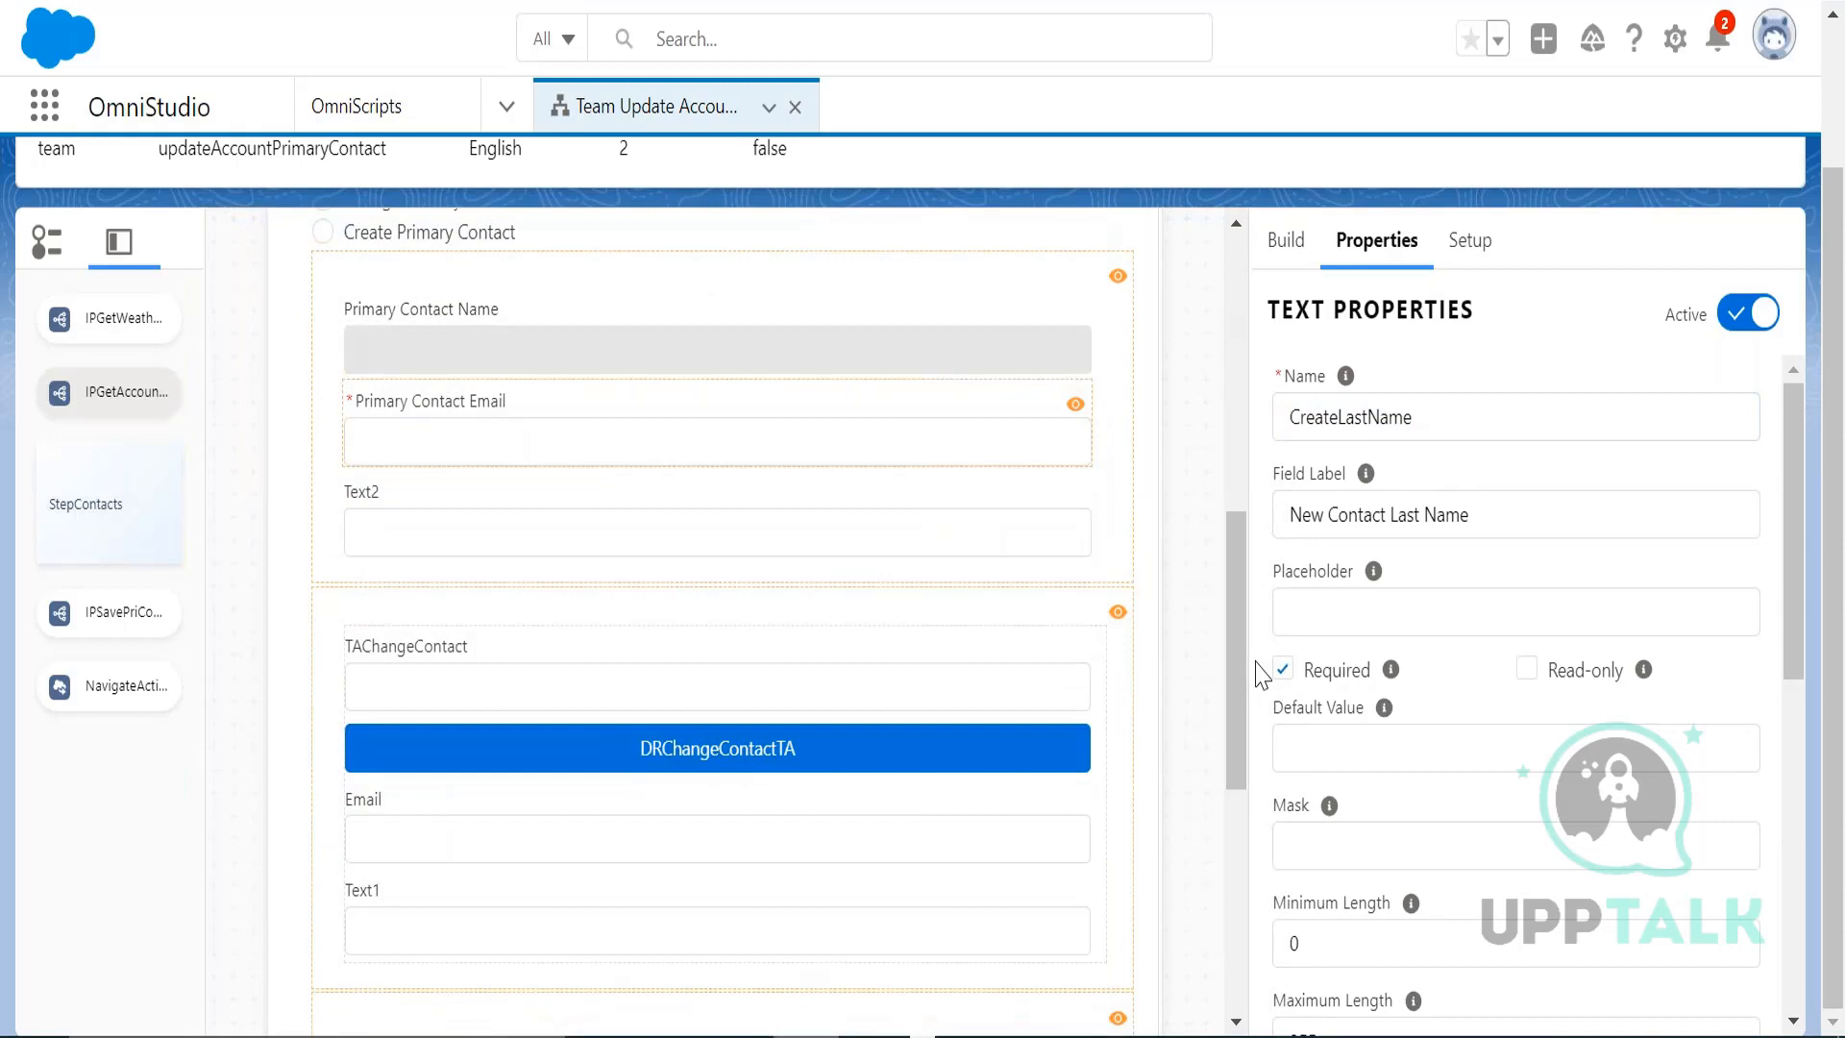
drag(1236, 646, 1239, 739)
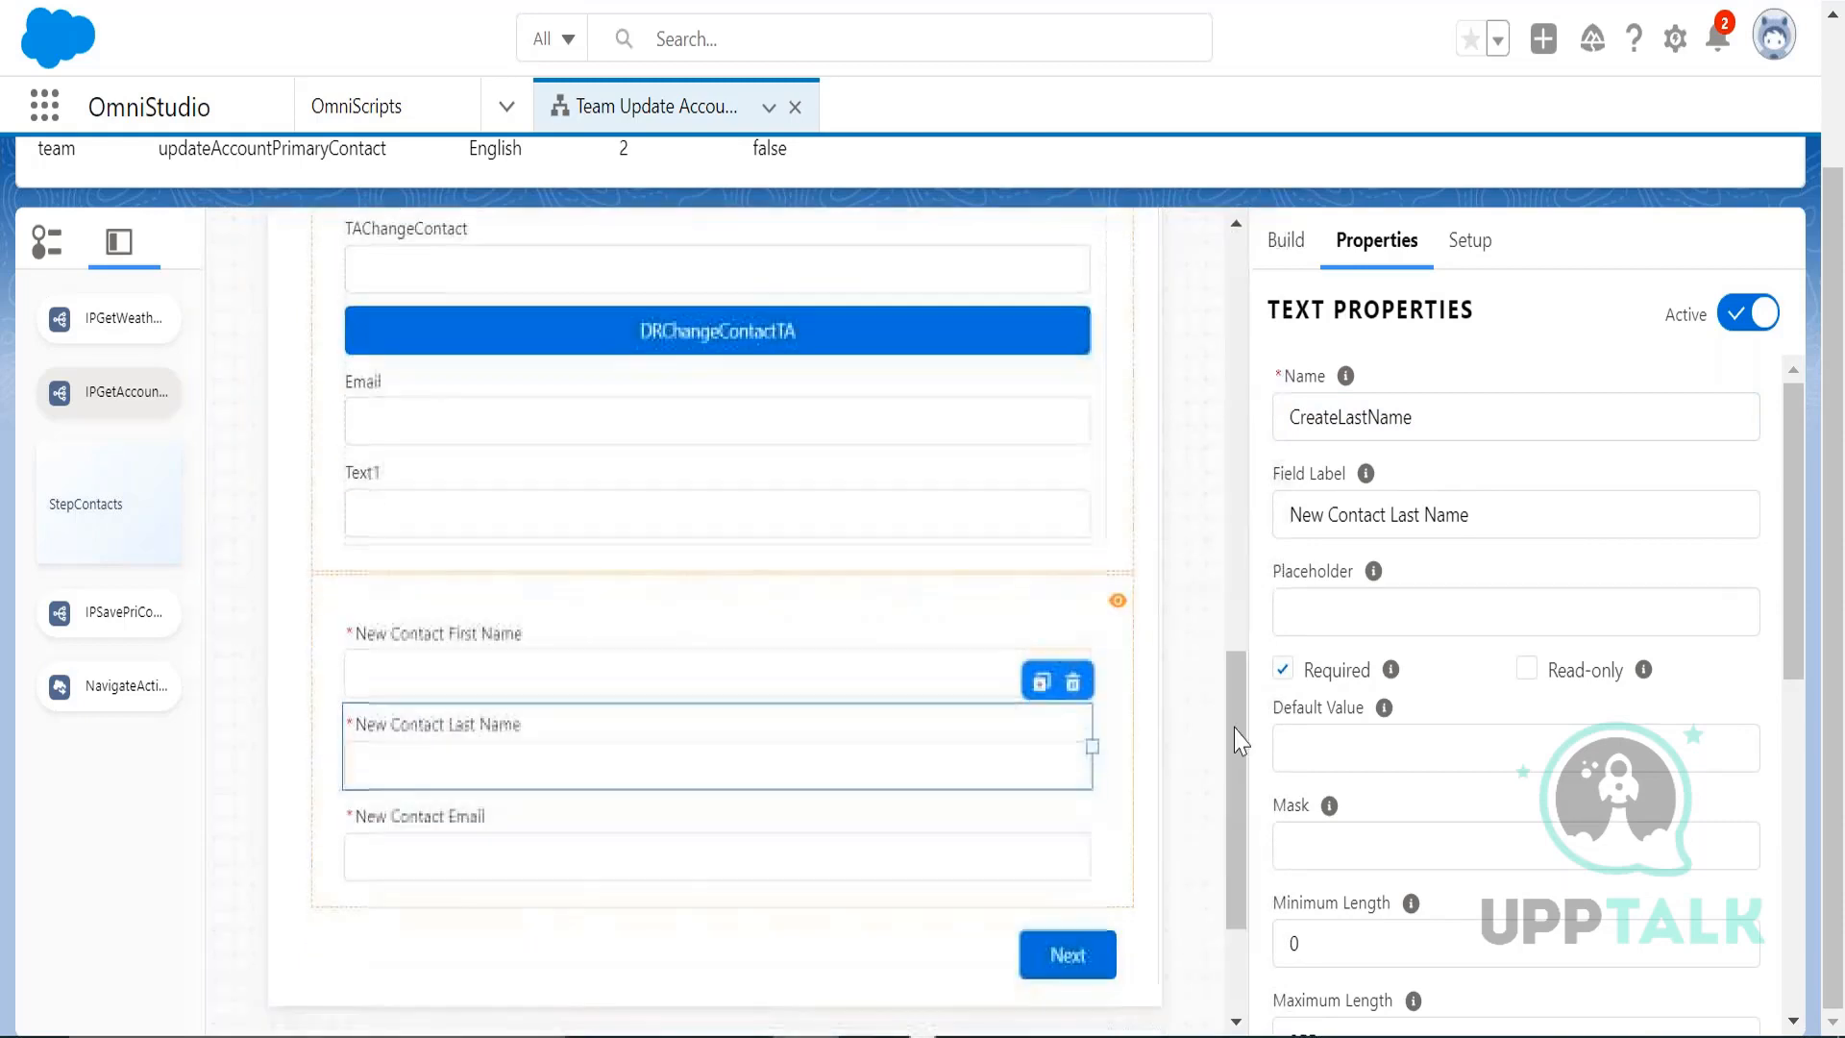
- Collapse StepContacts and show the available action elements for building the OmniScript
click(1286, 248)
drag(1239, 696, 1240, 324)
click(1125, 444)
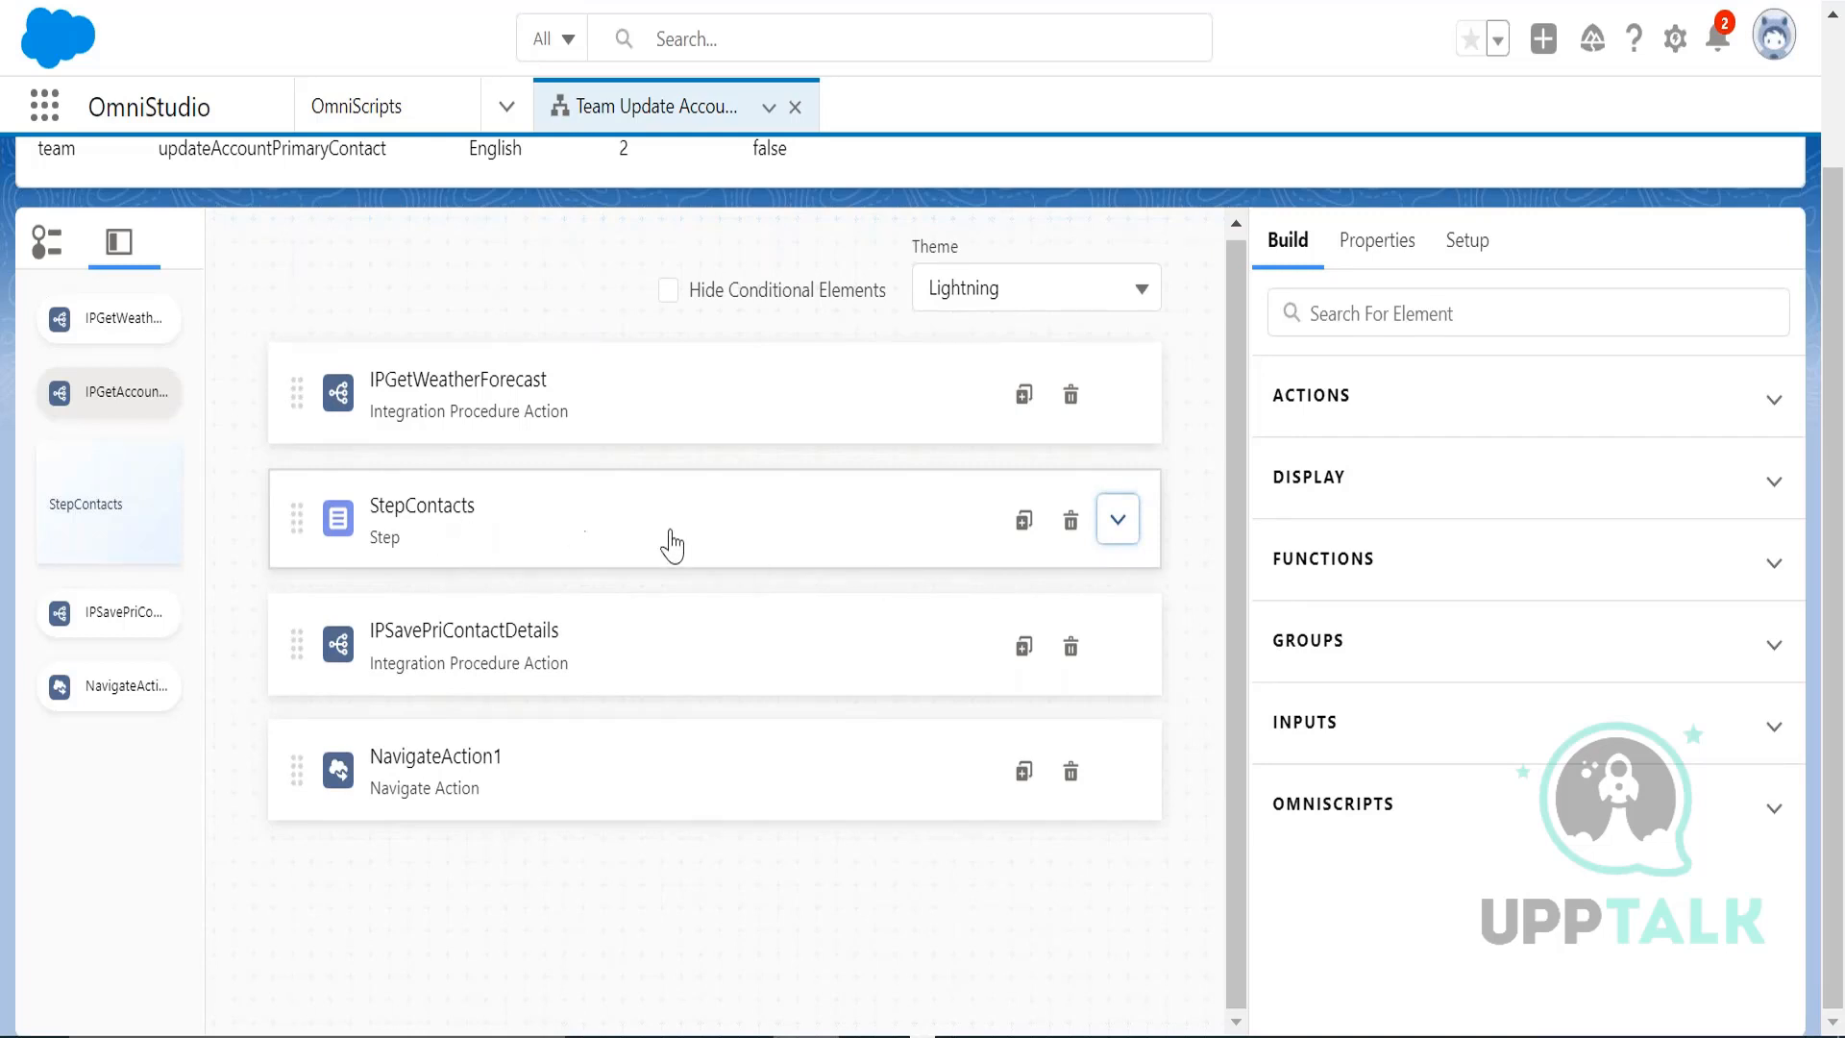
click(1735, 408)
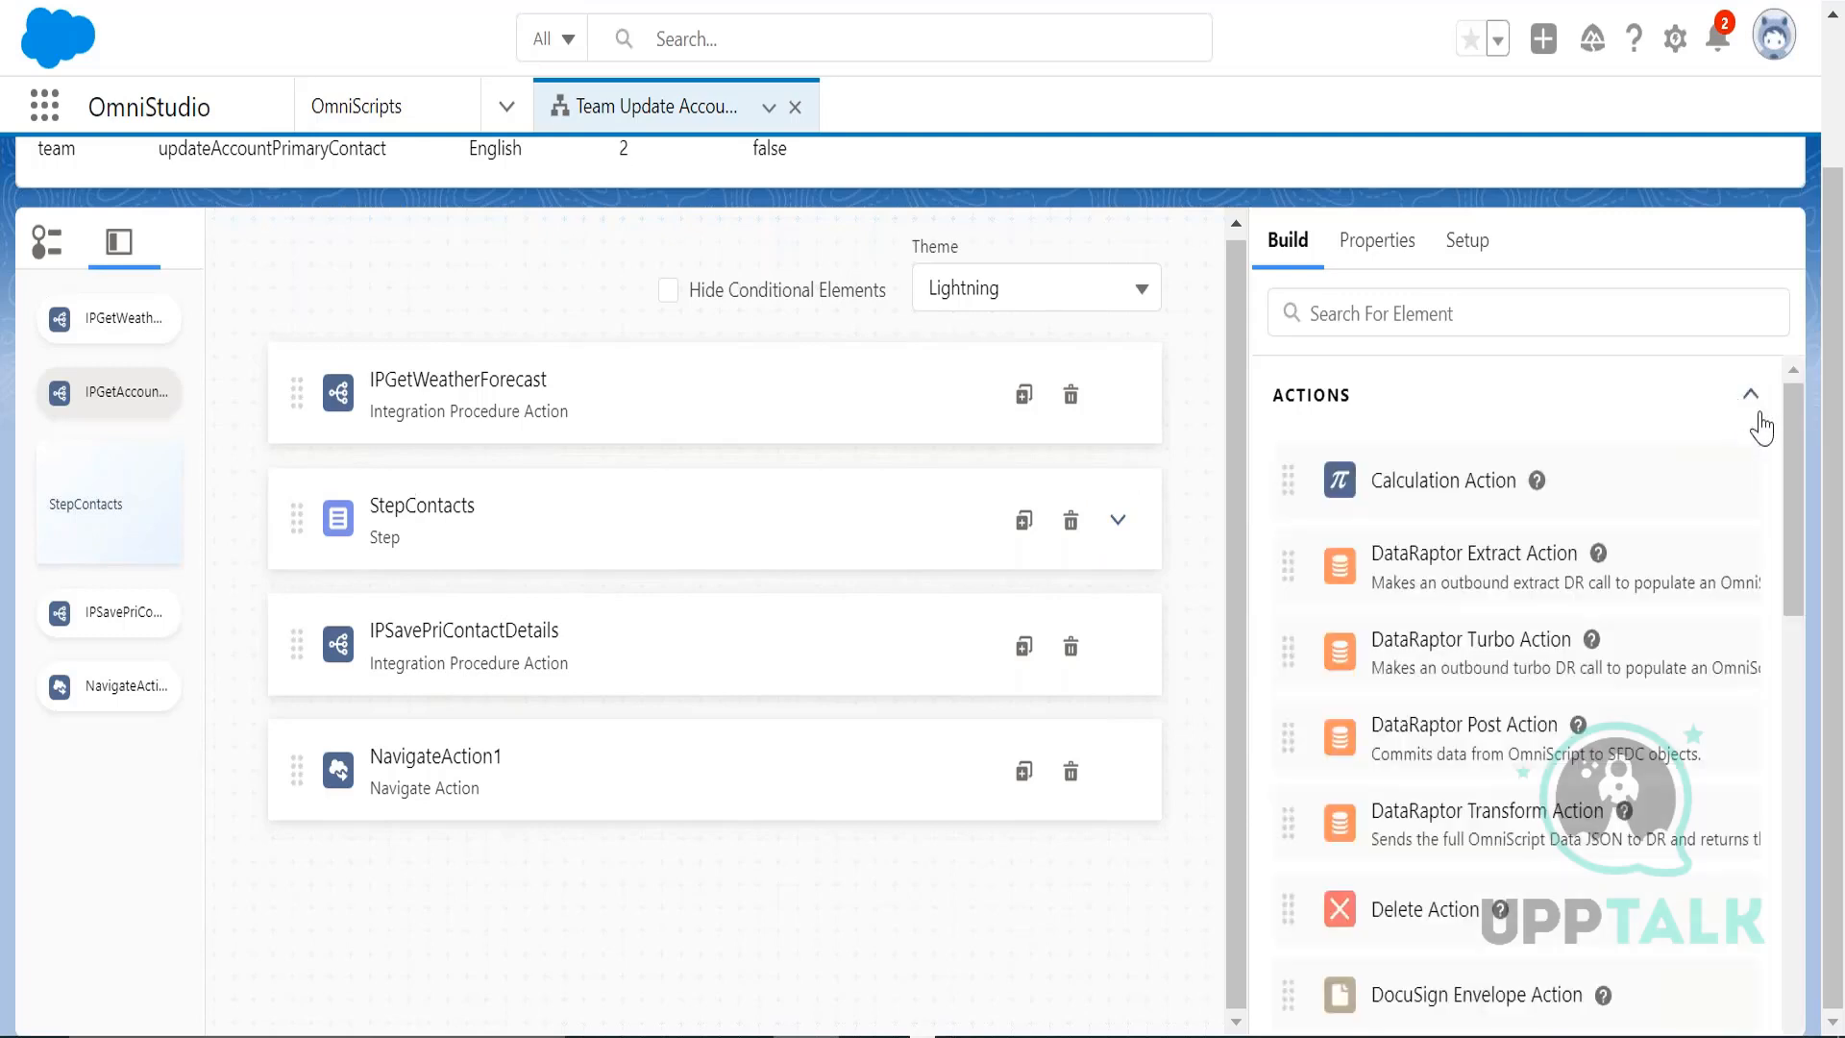
- Add a Set Values action between StepContacts and IPSavePriContactDetails
drag(1797, 477, 1778, 391)
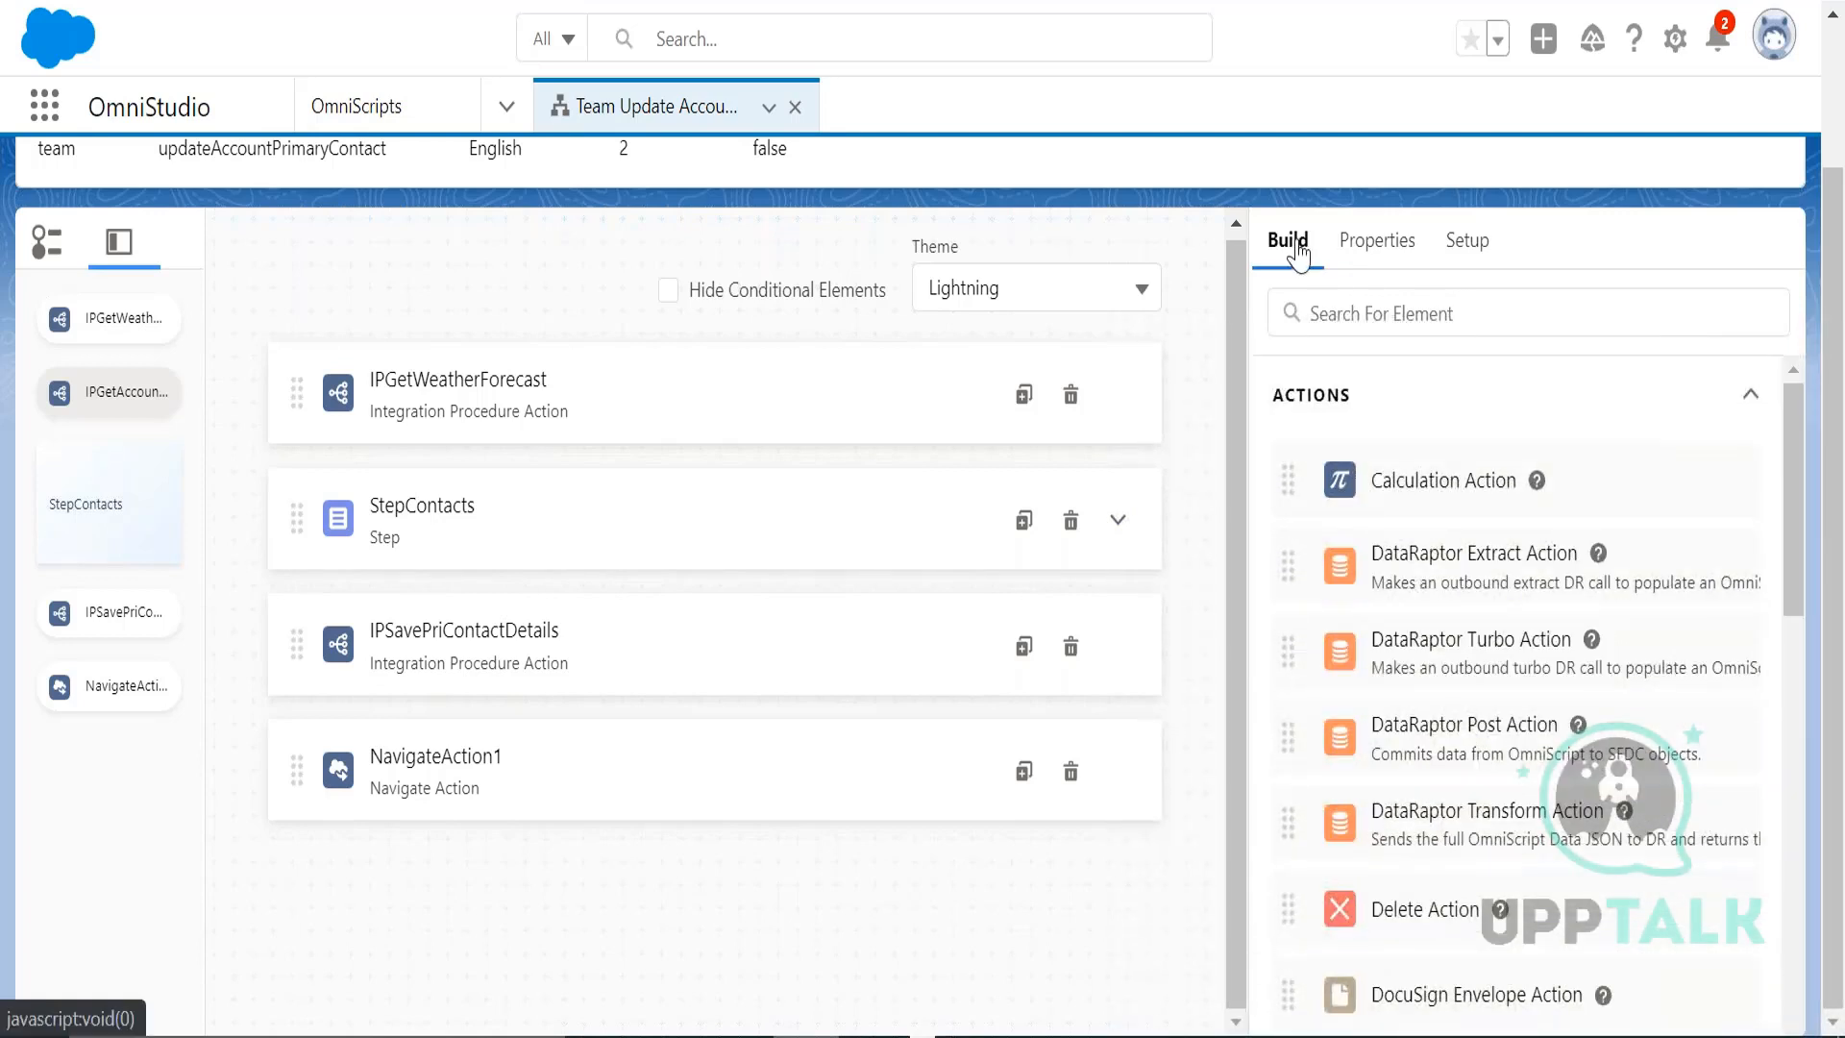
drag(1792, 502, 1796, 829)
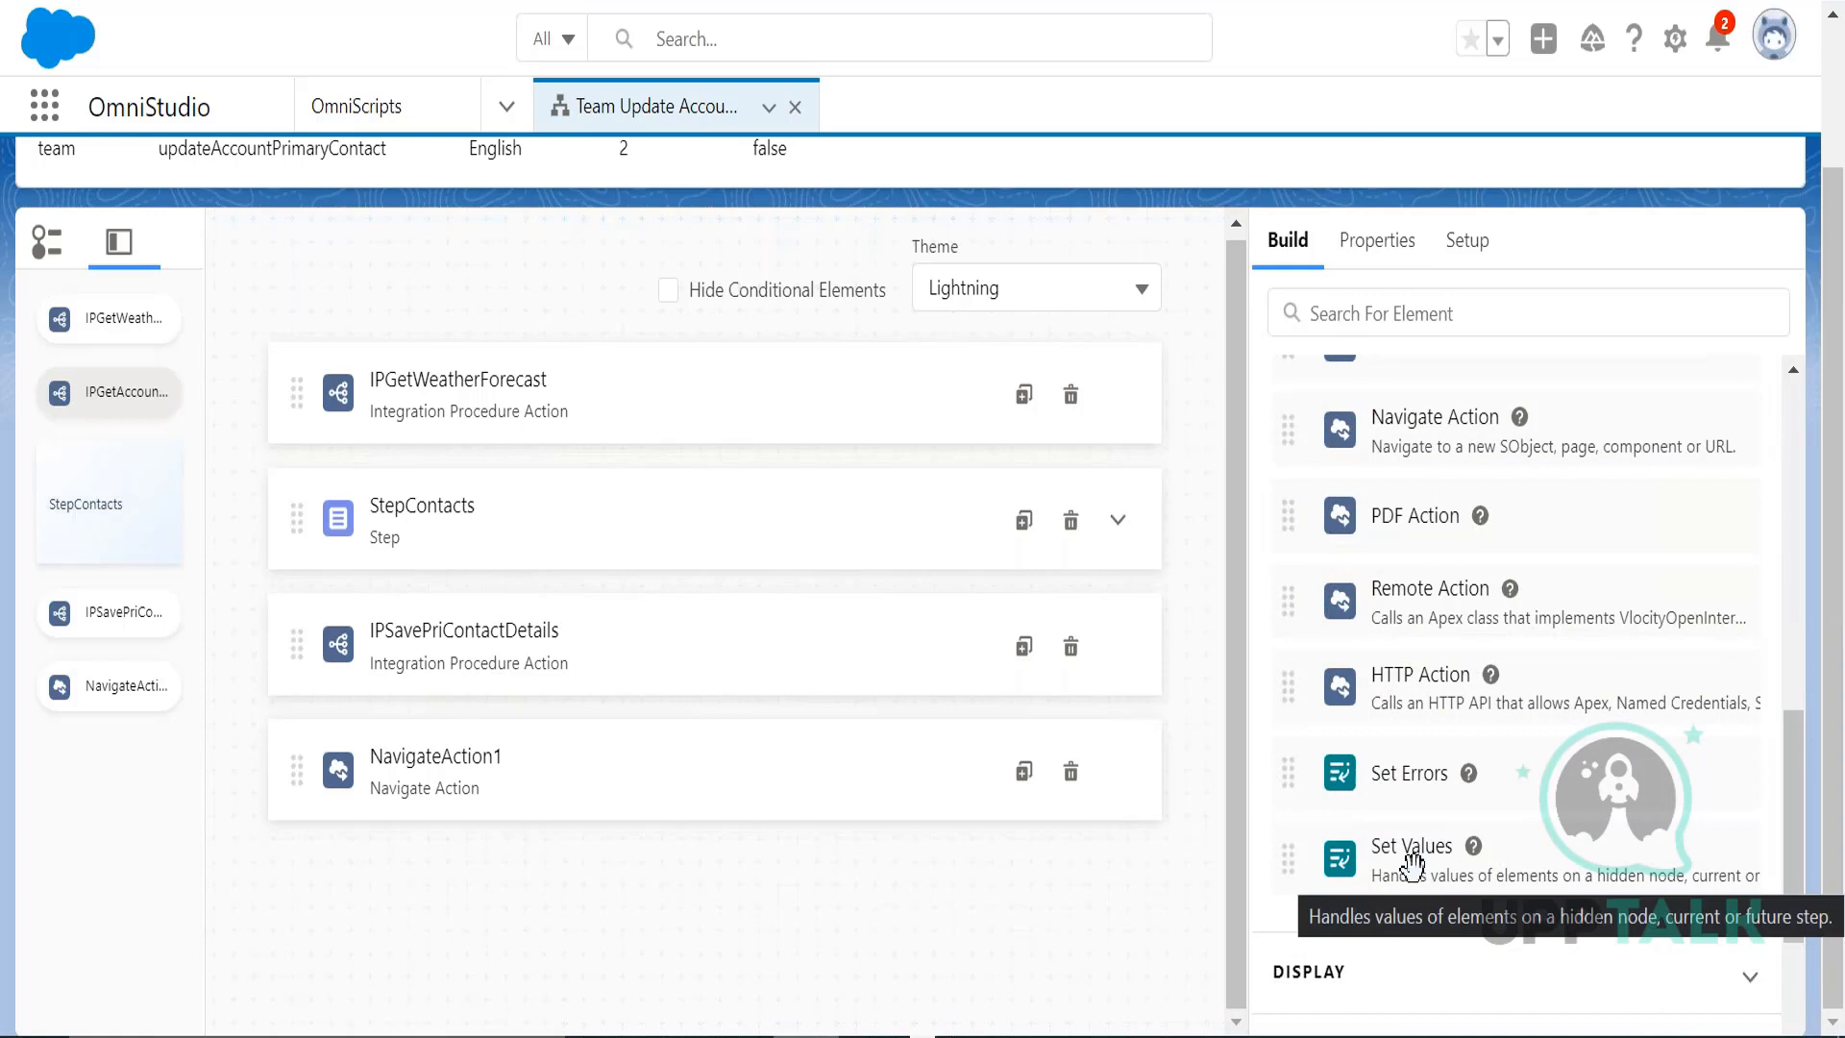
drag(1793, 864, 1807, 465)
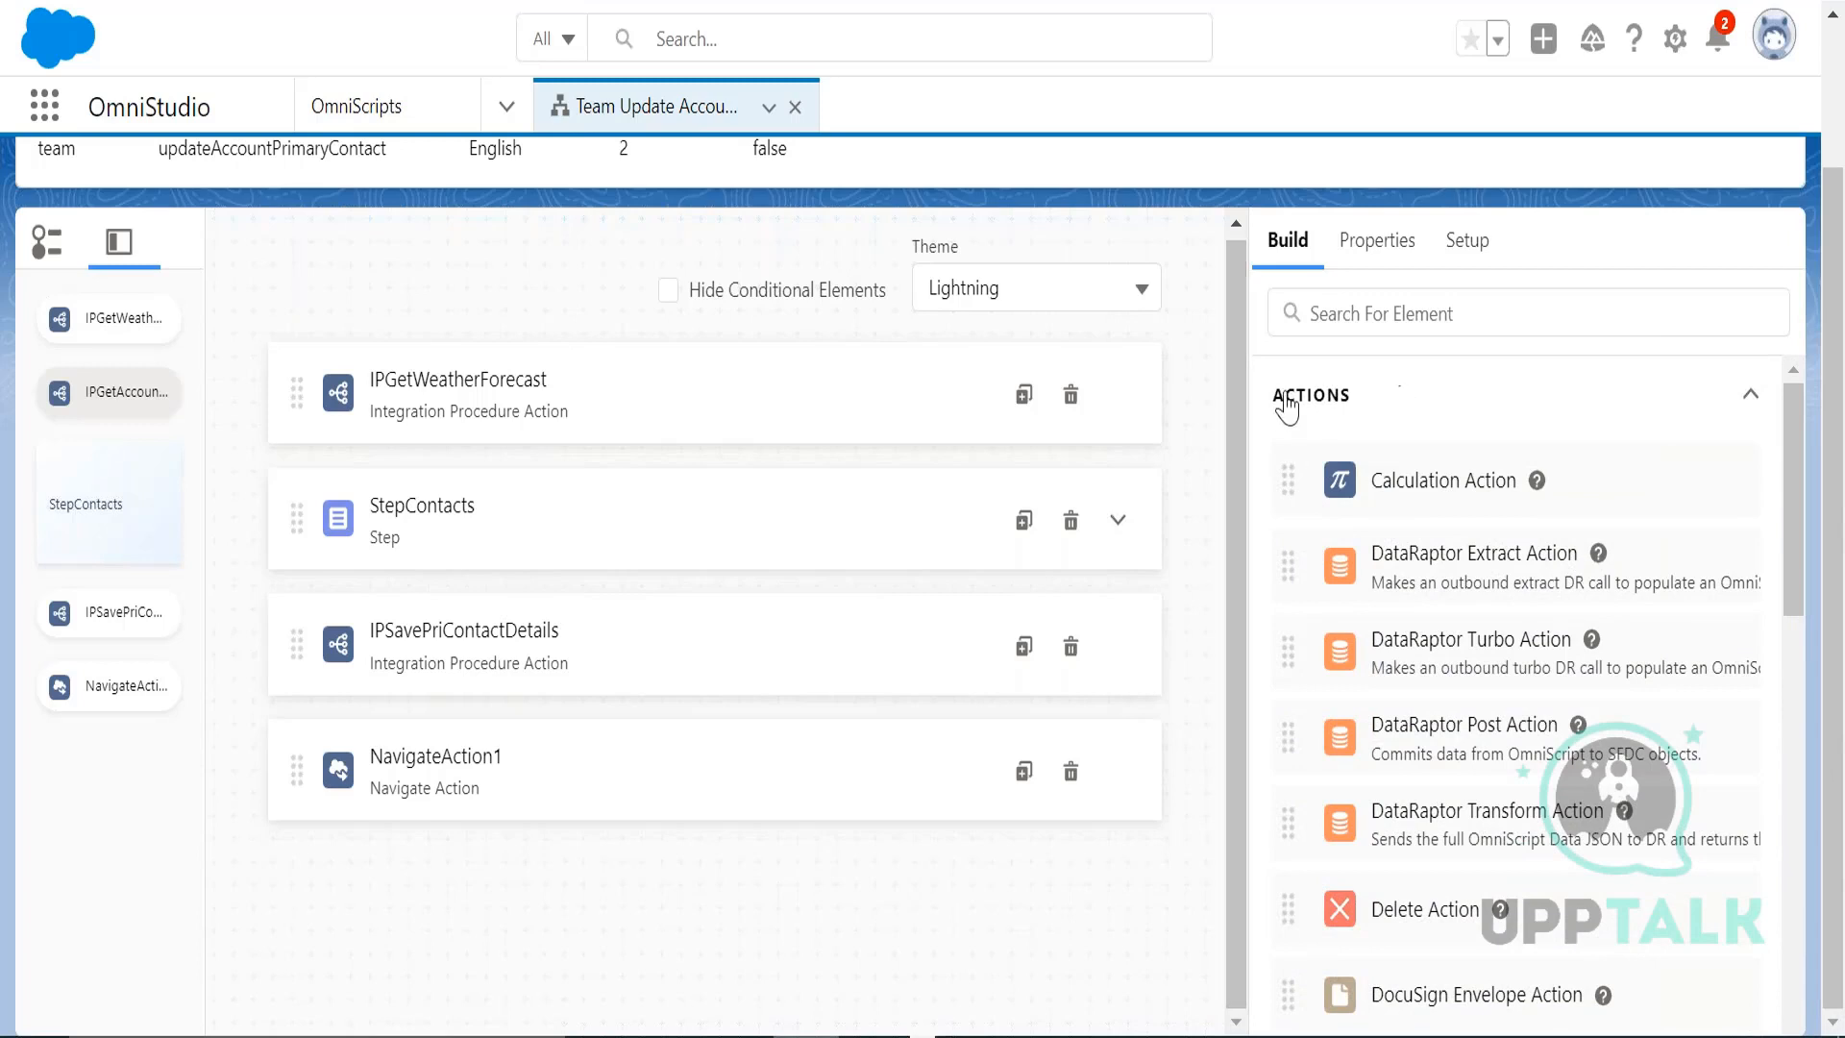
drag(1795, 465, 1775, 776)
scroll(1774, 776, down, 1)
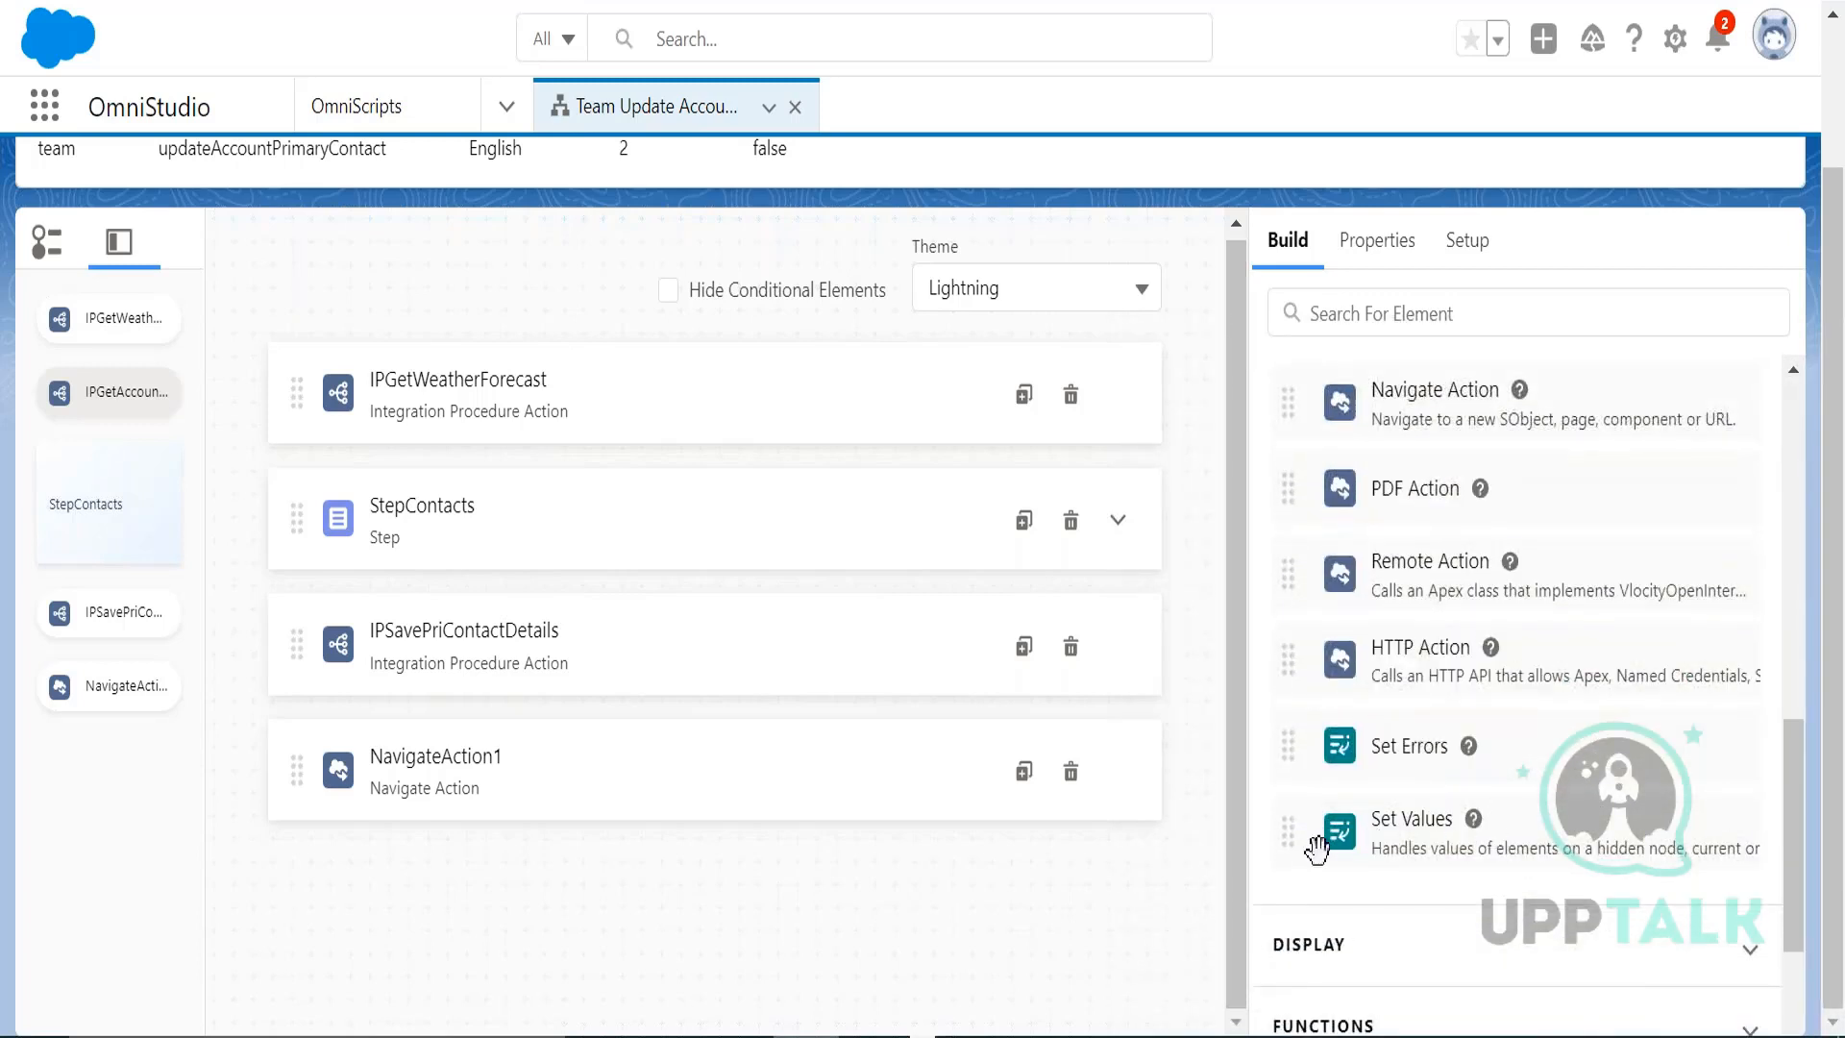
drag(1472, 841, 867, 598)
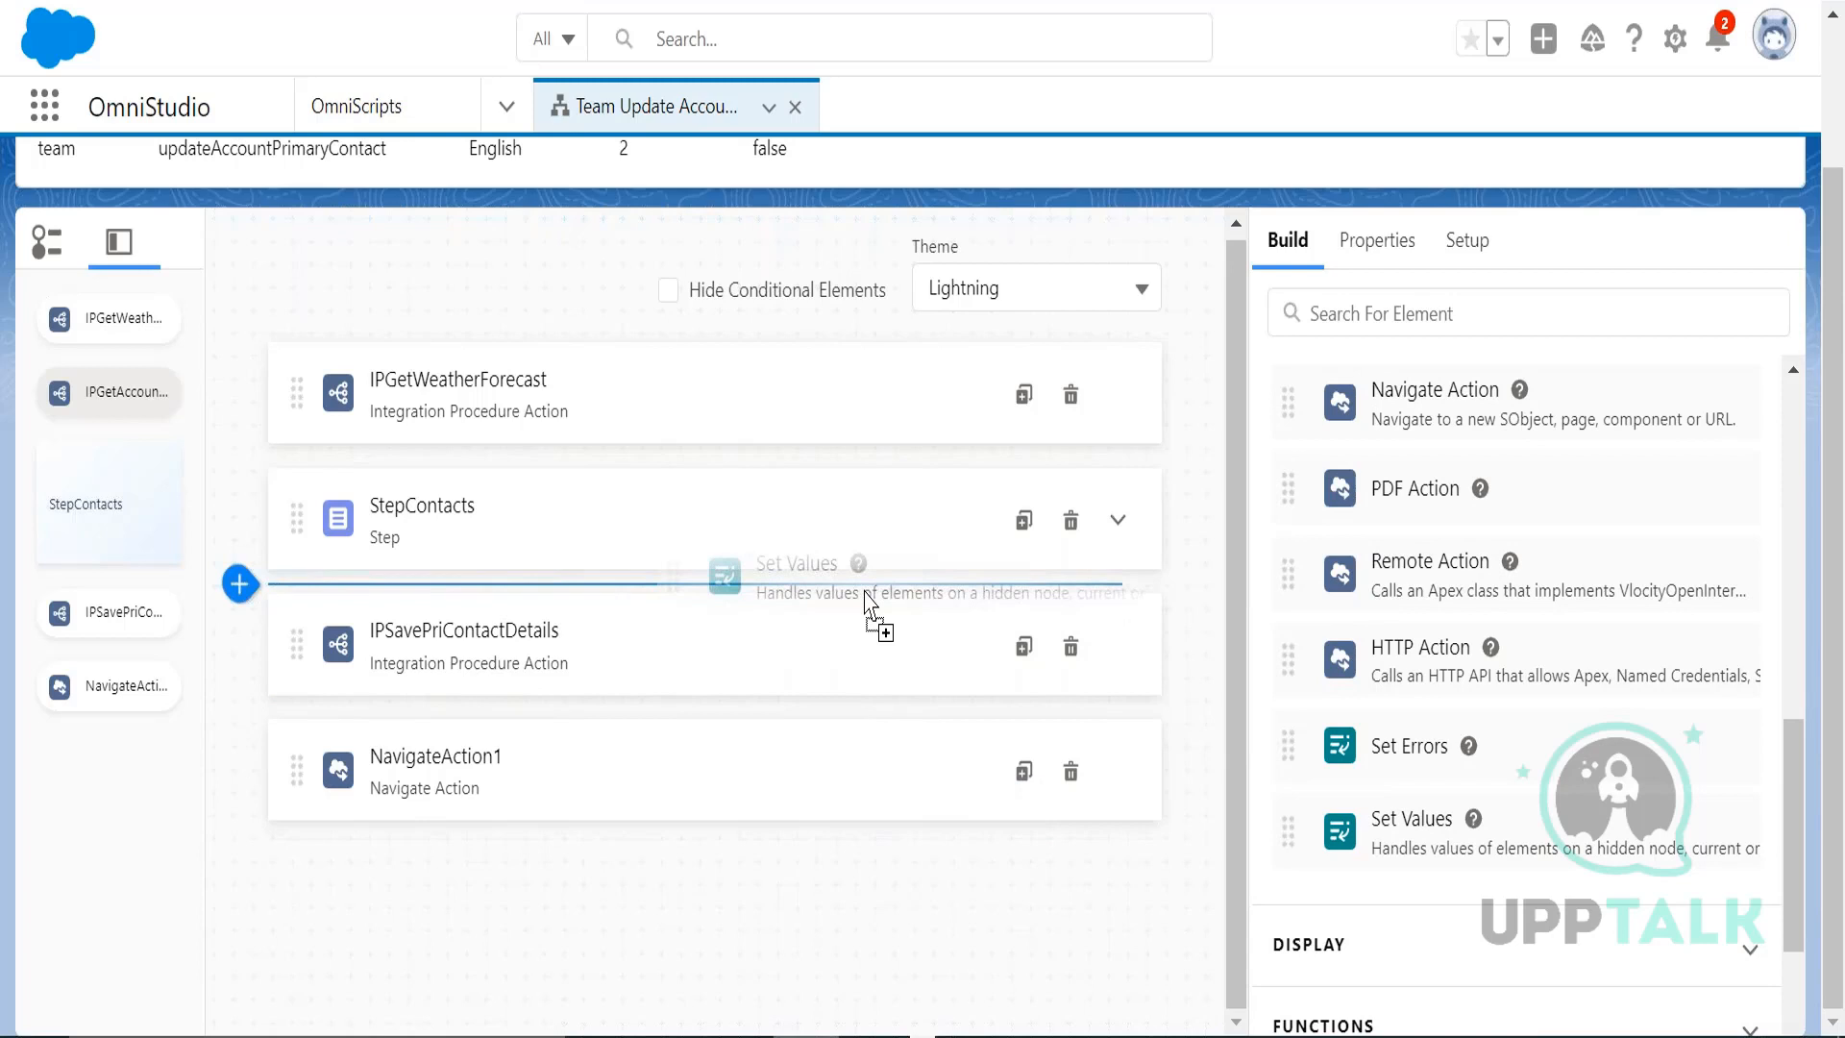
drag(868, 598, 865, 587)
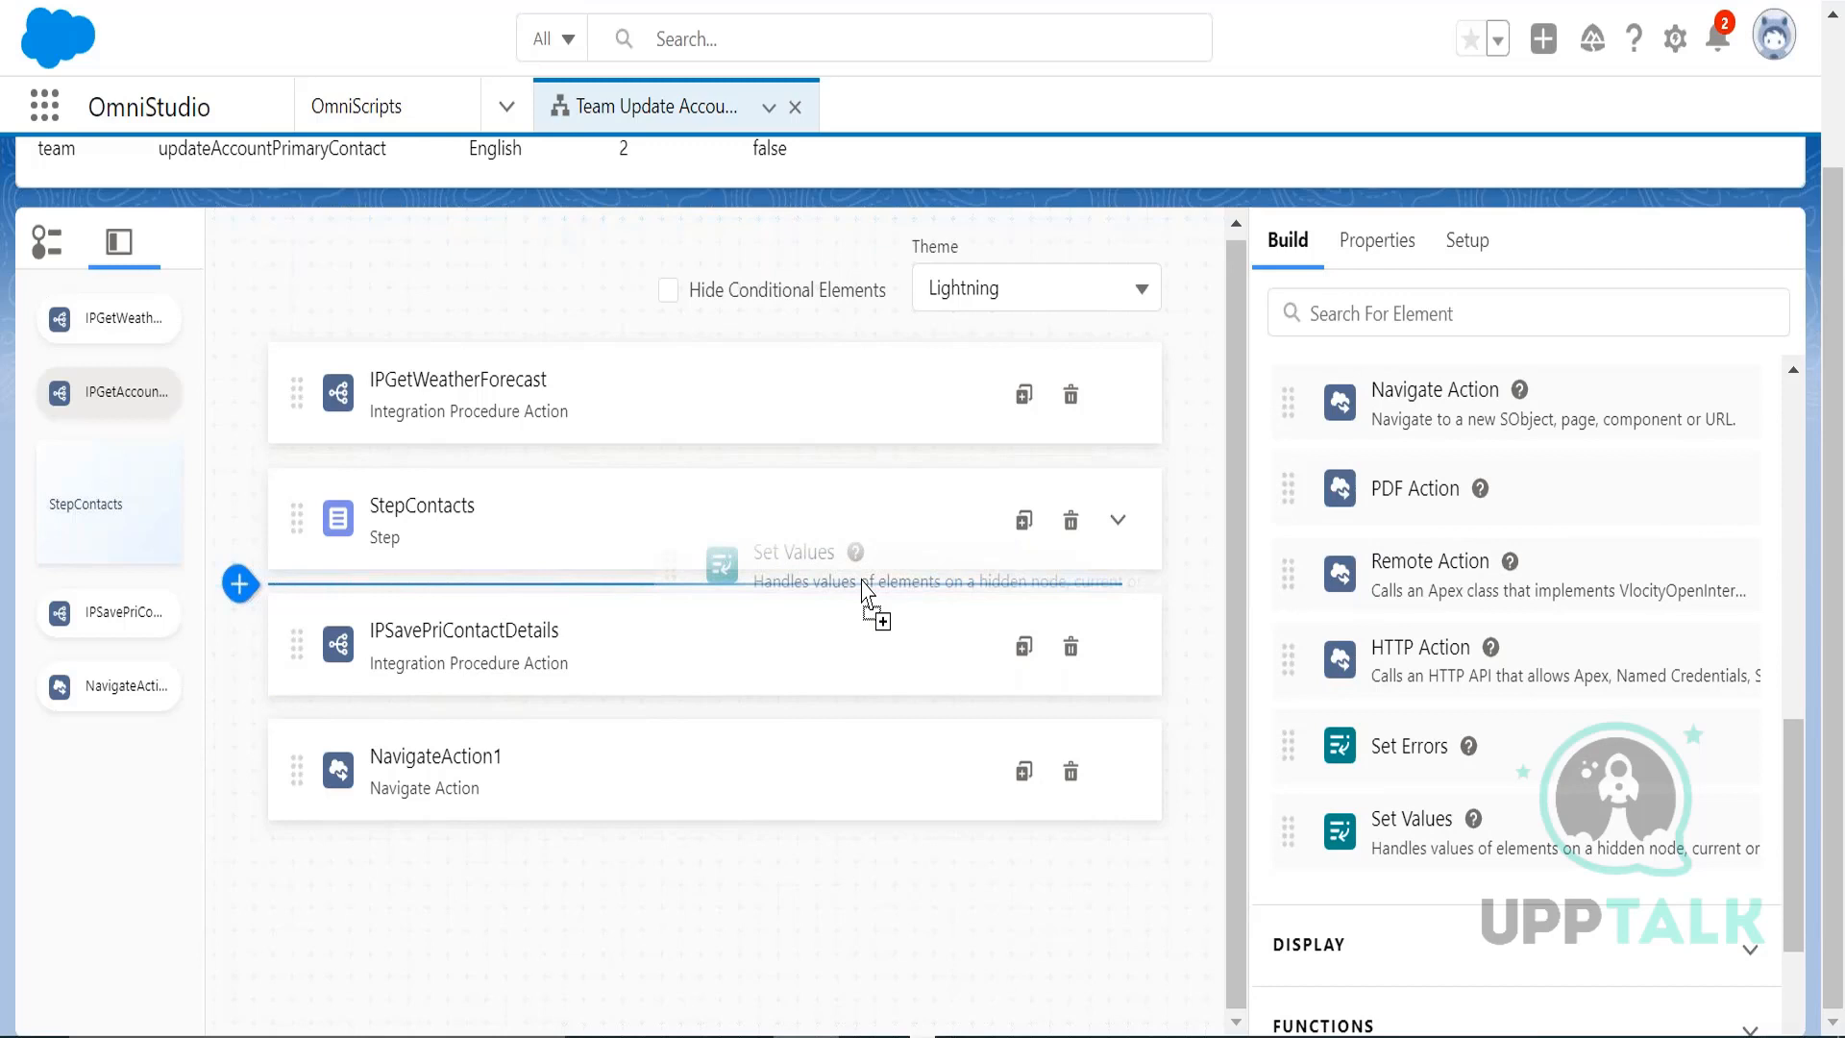
drag(864, 587, 865, 588)
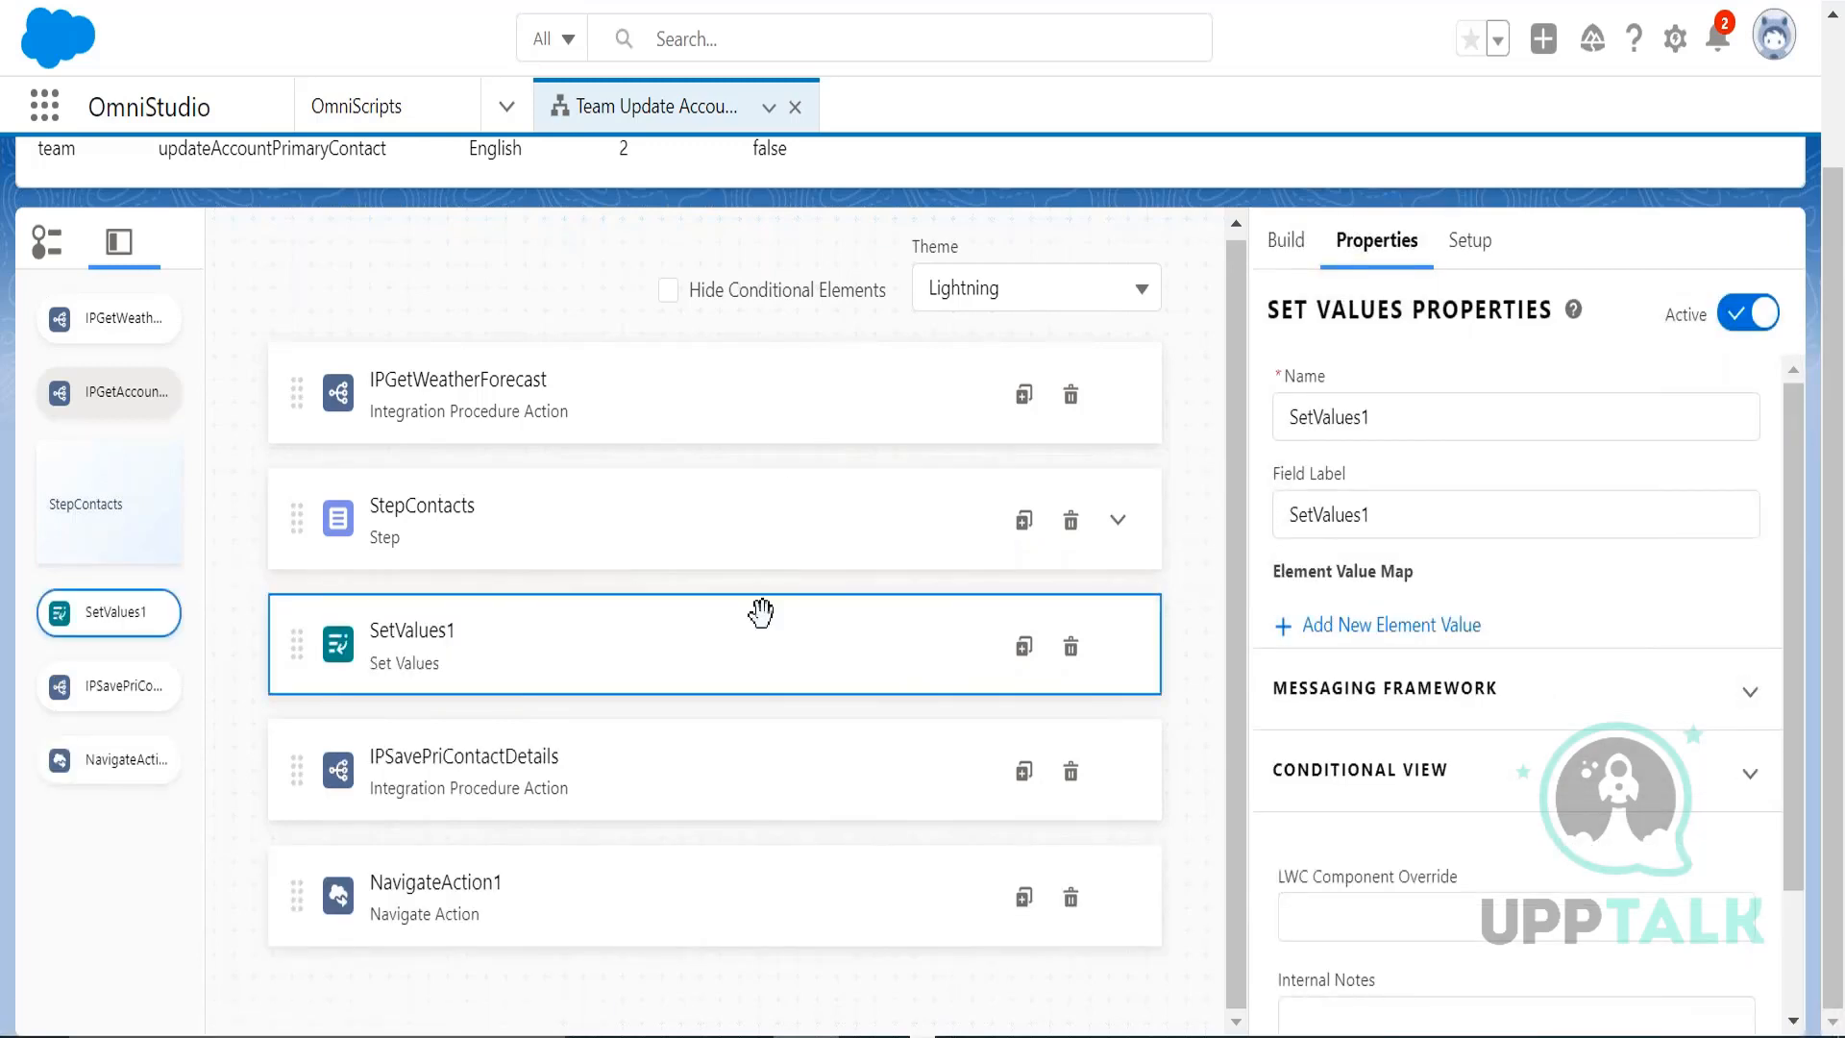
- Set both the name and the field label of the new Set Values action to SVErrorCheck
drag(1454, 424, 1240, 419)
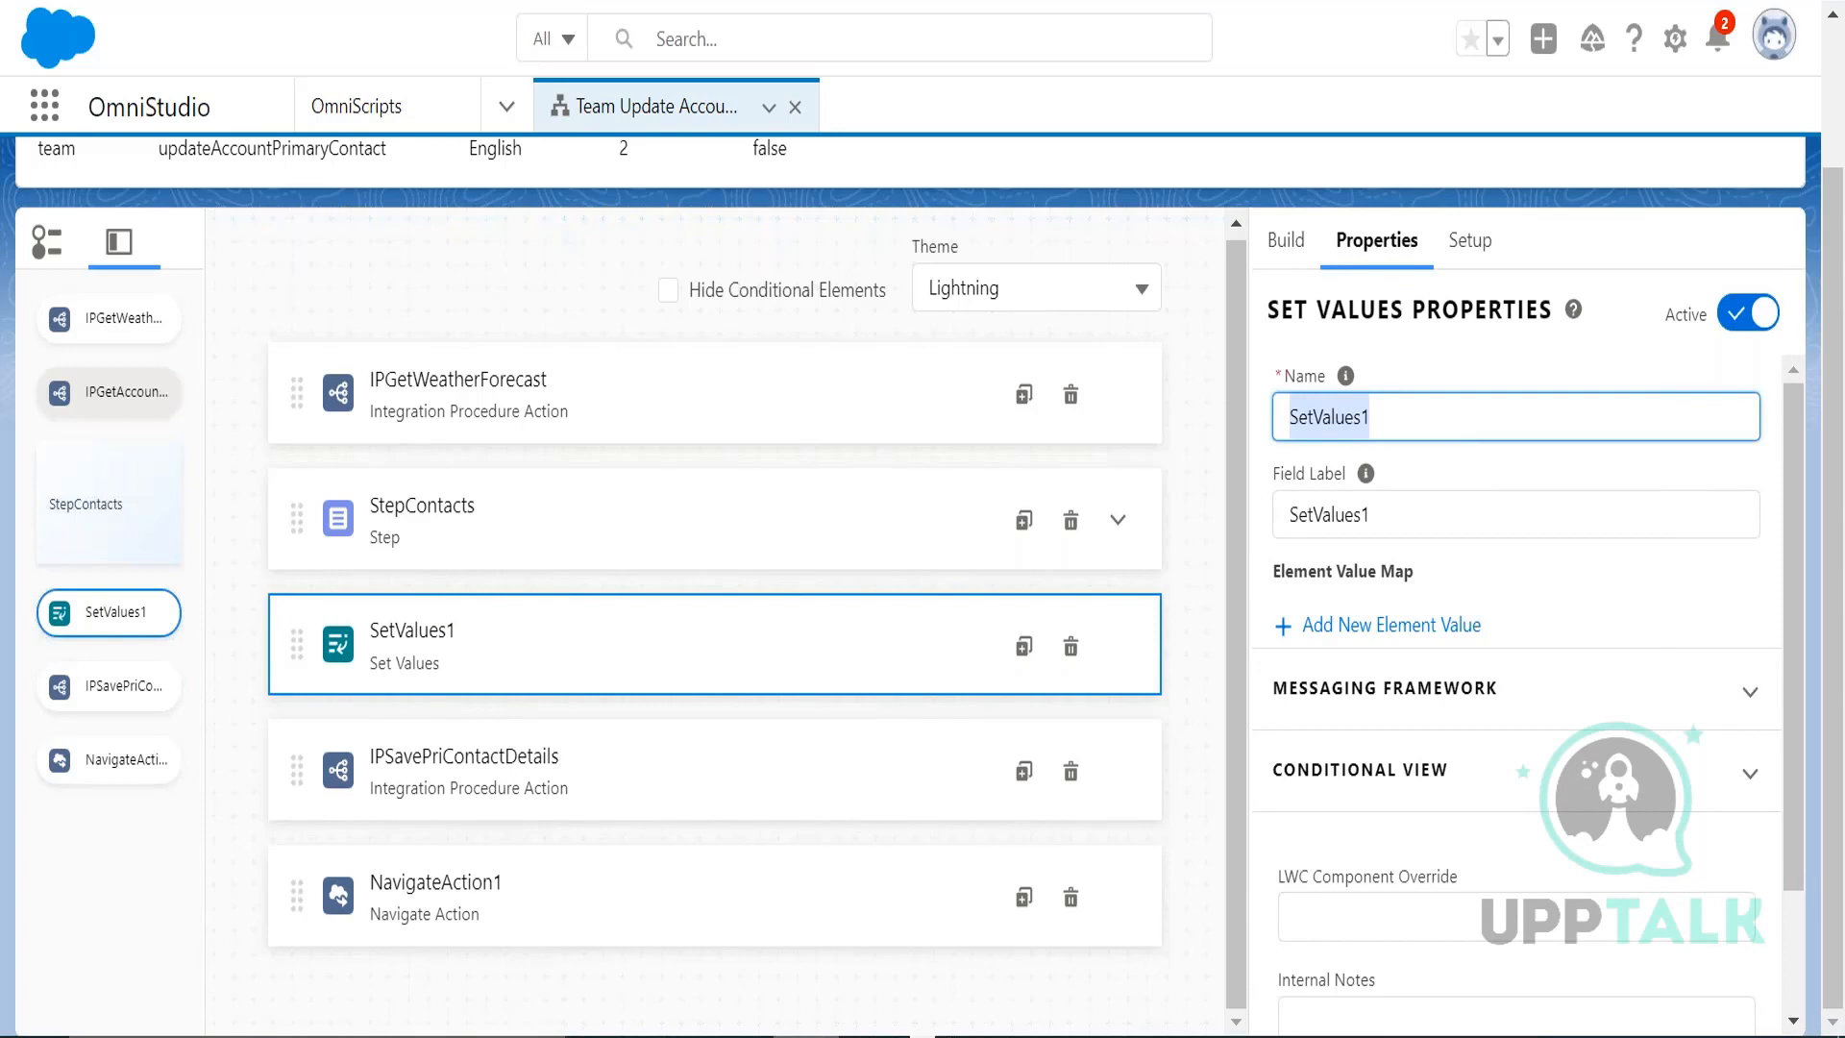
text(SV)
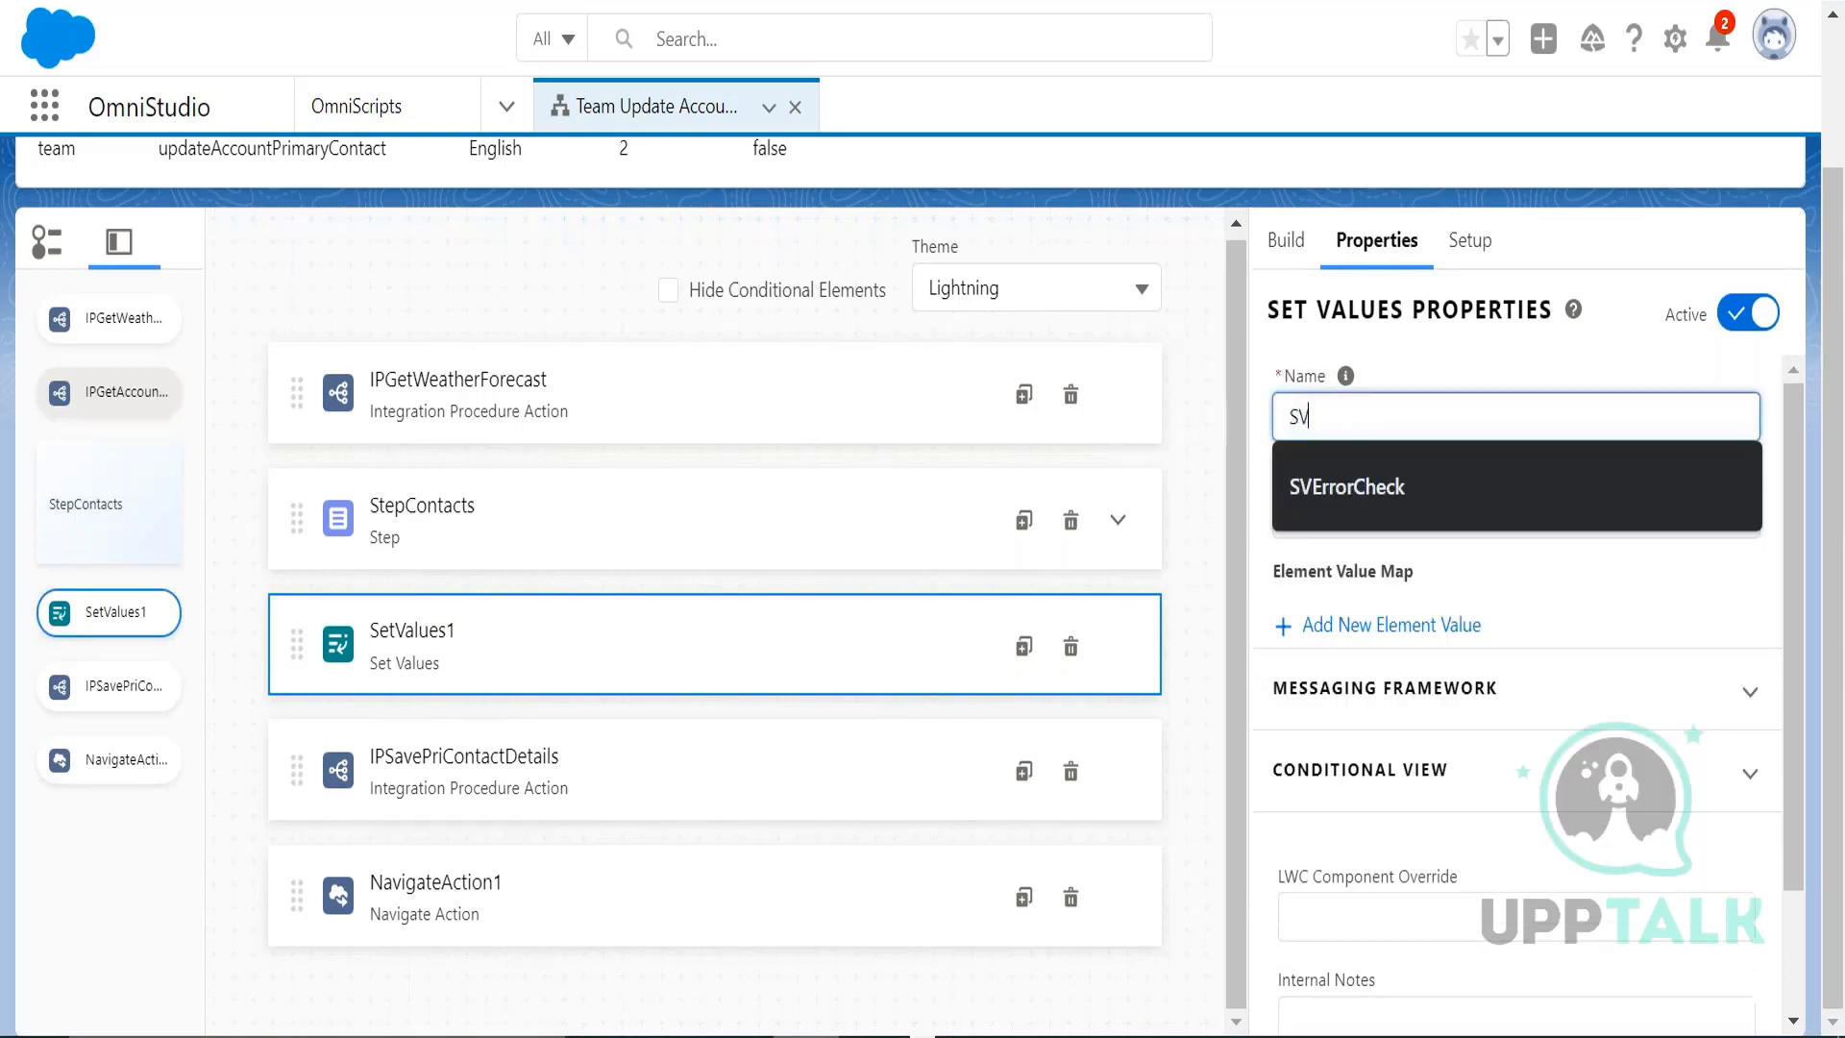
click(1393, 488)
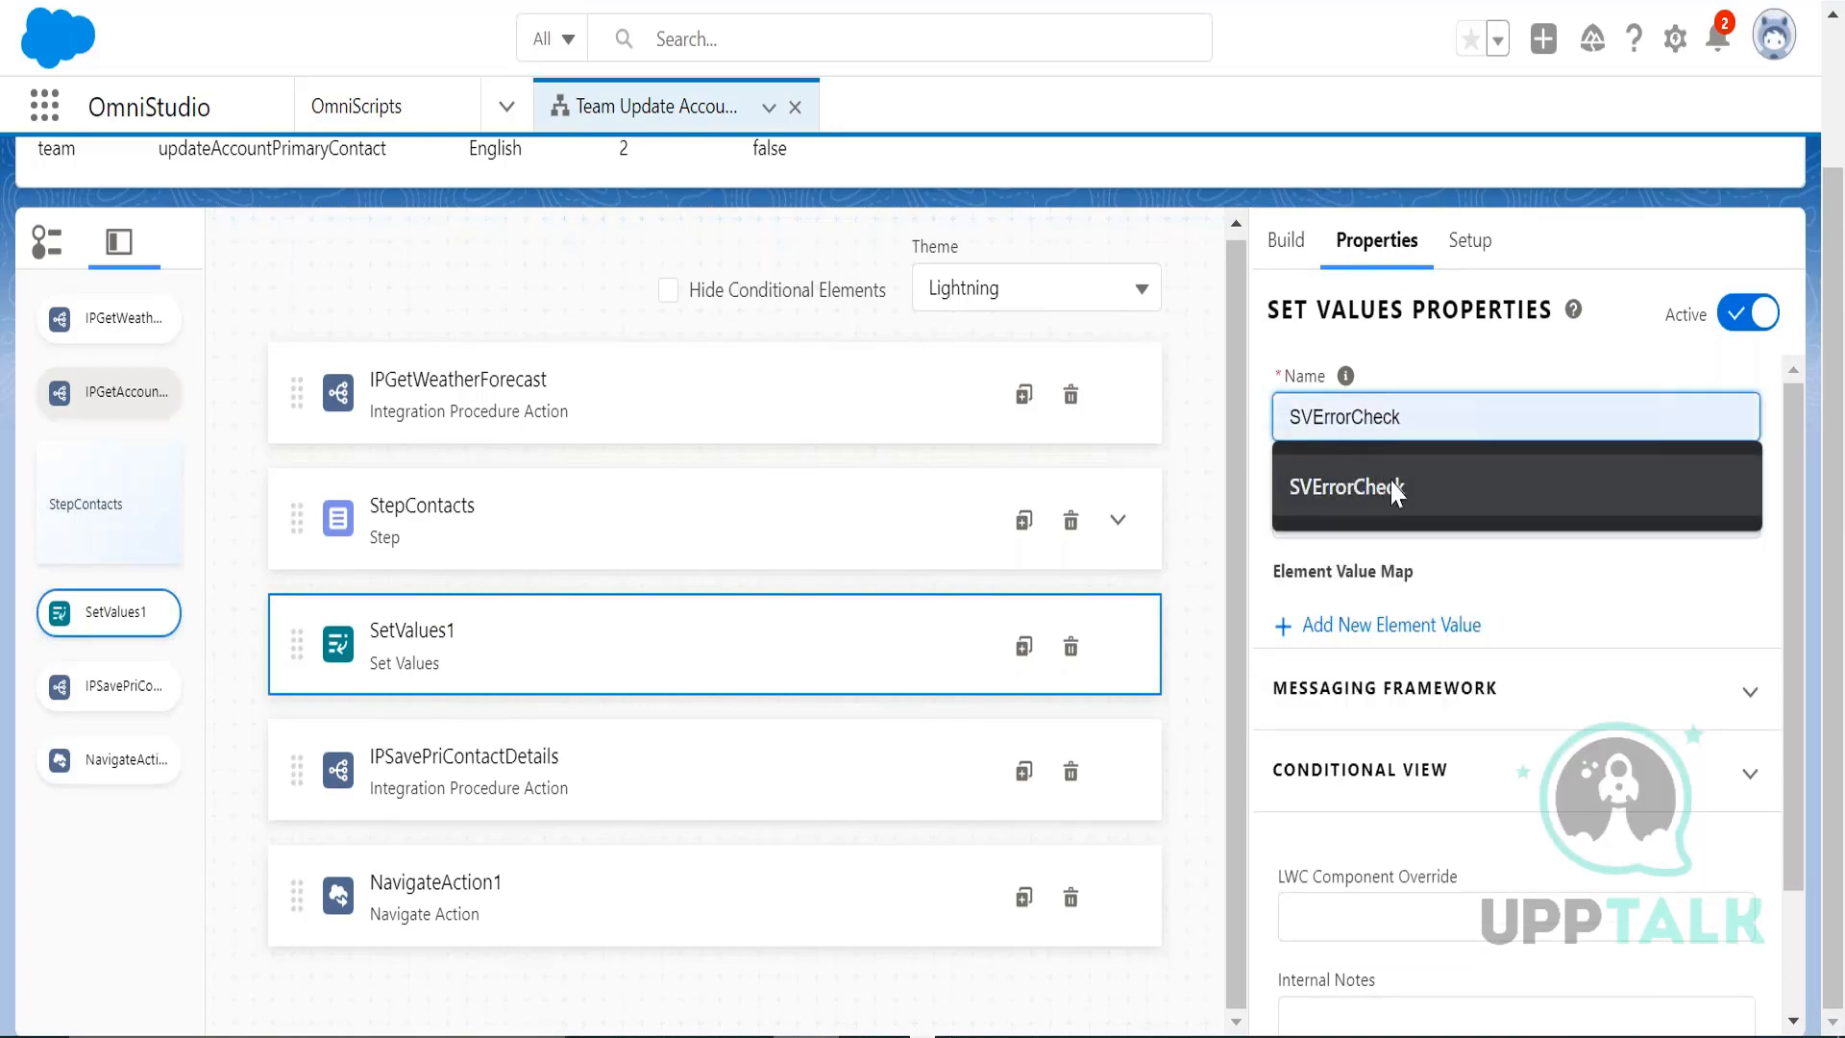
drag(1405, 415, 1246, 427)
key(ctrl+c)
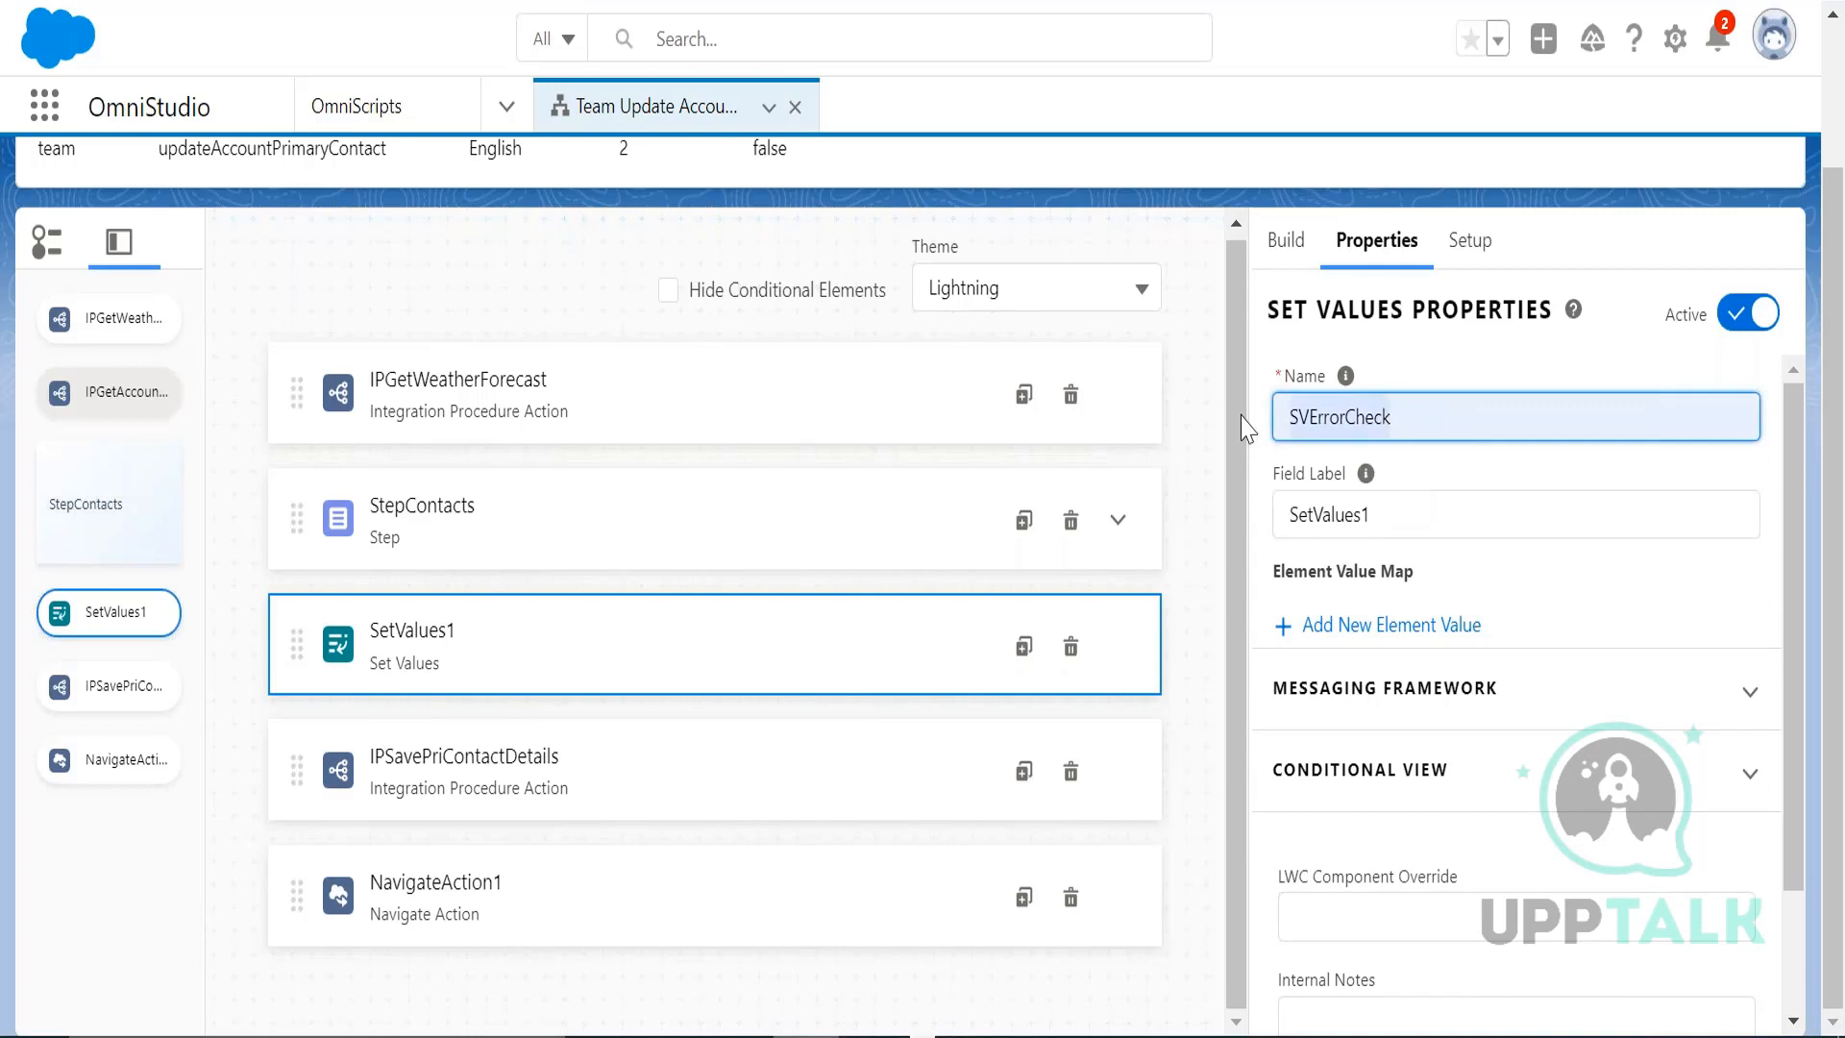
drag(1413, 515, 1210, 524)
key(ctrl+v)
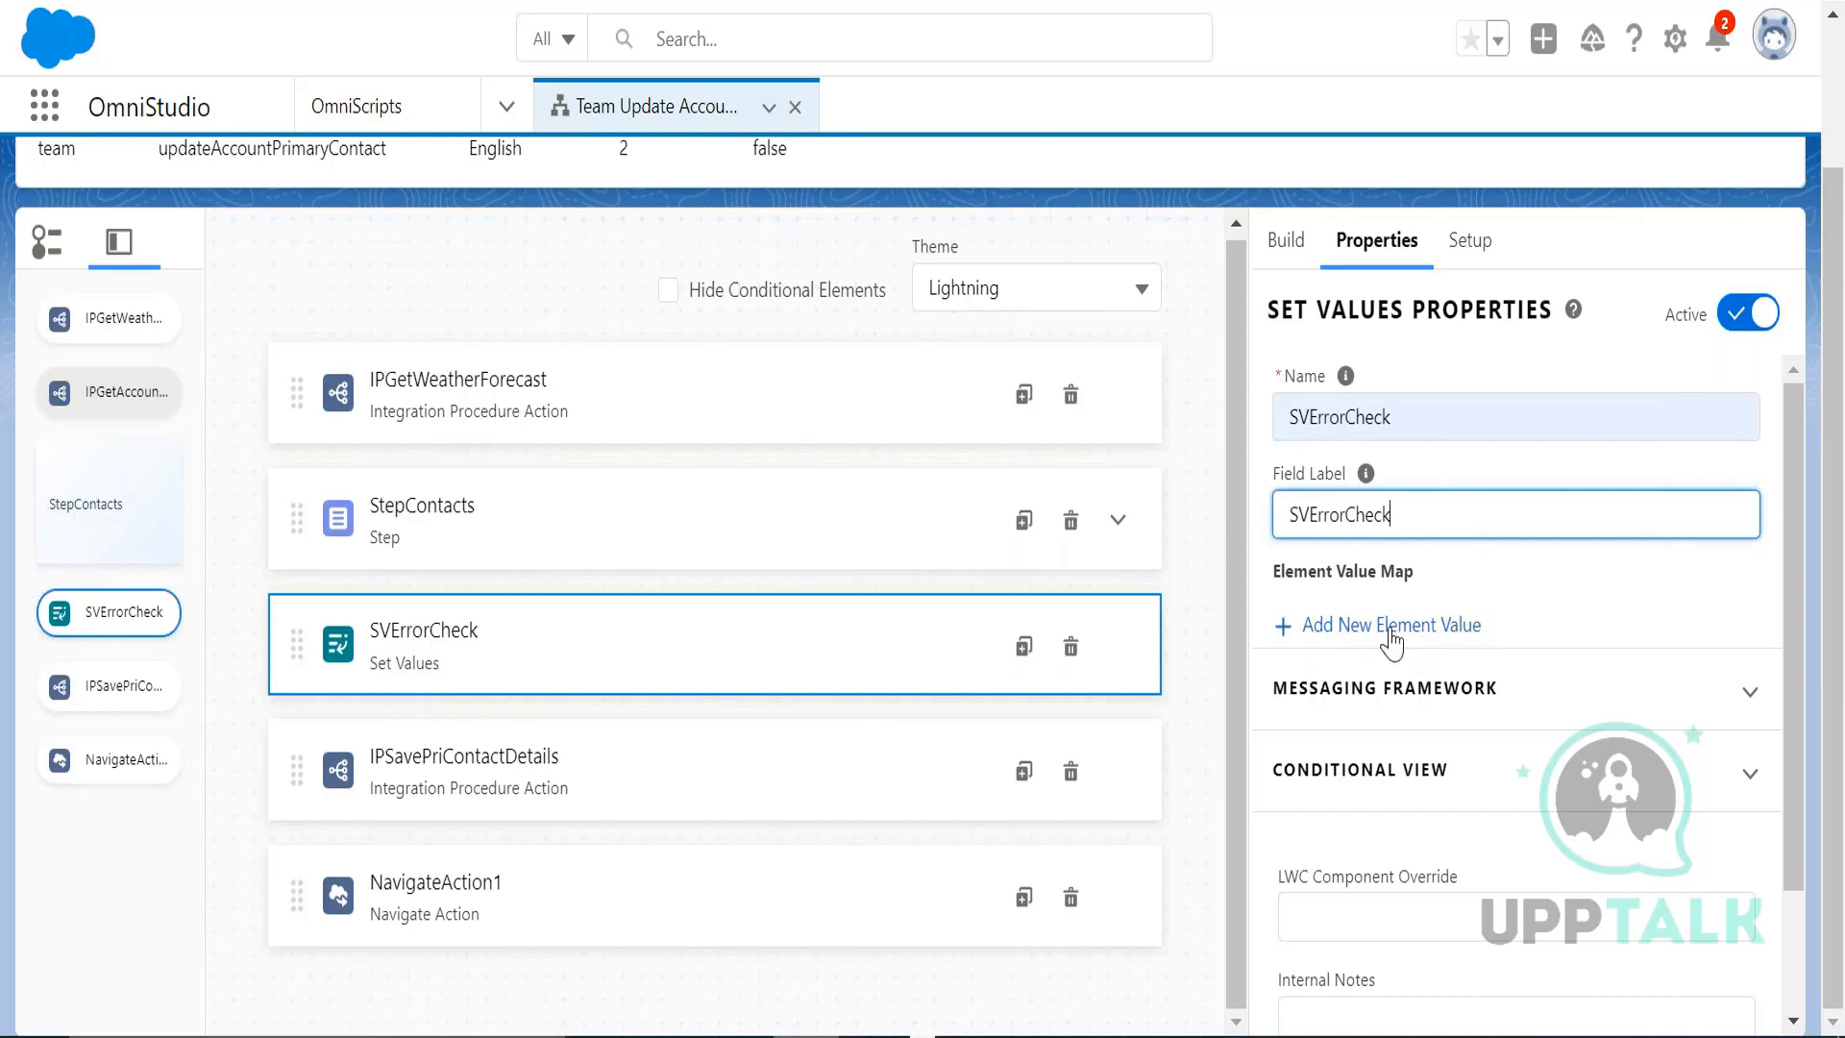
click(1278, 588)
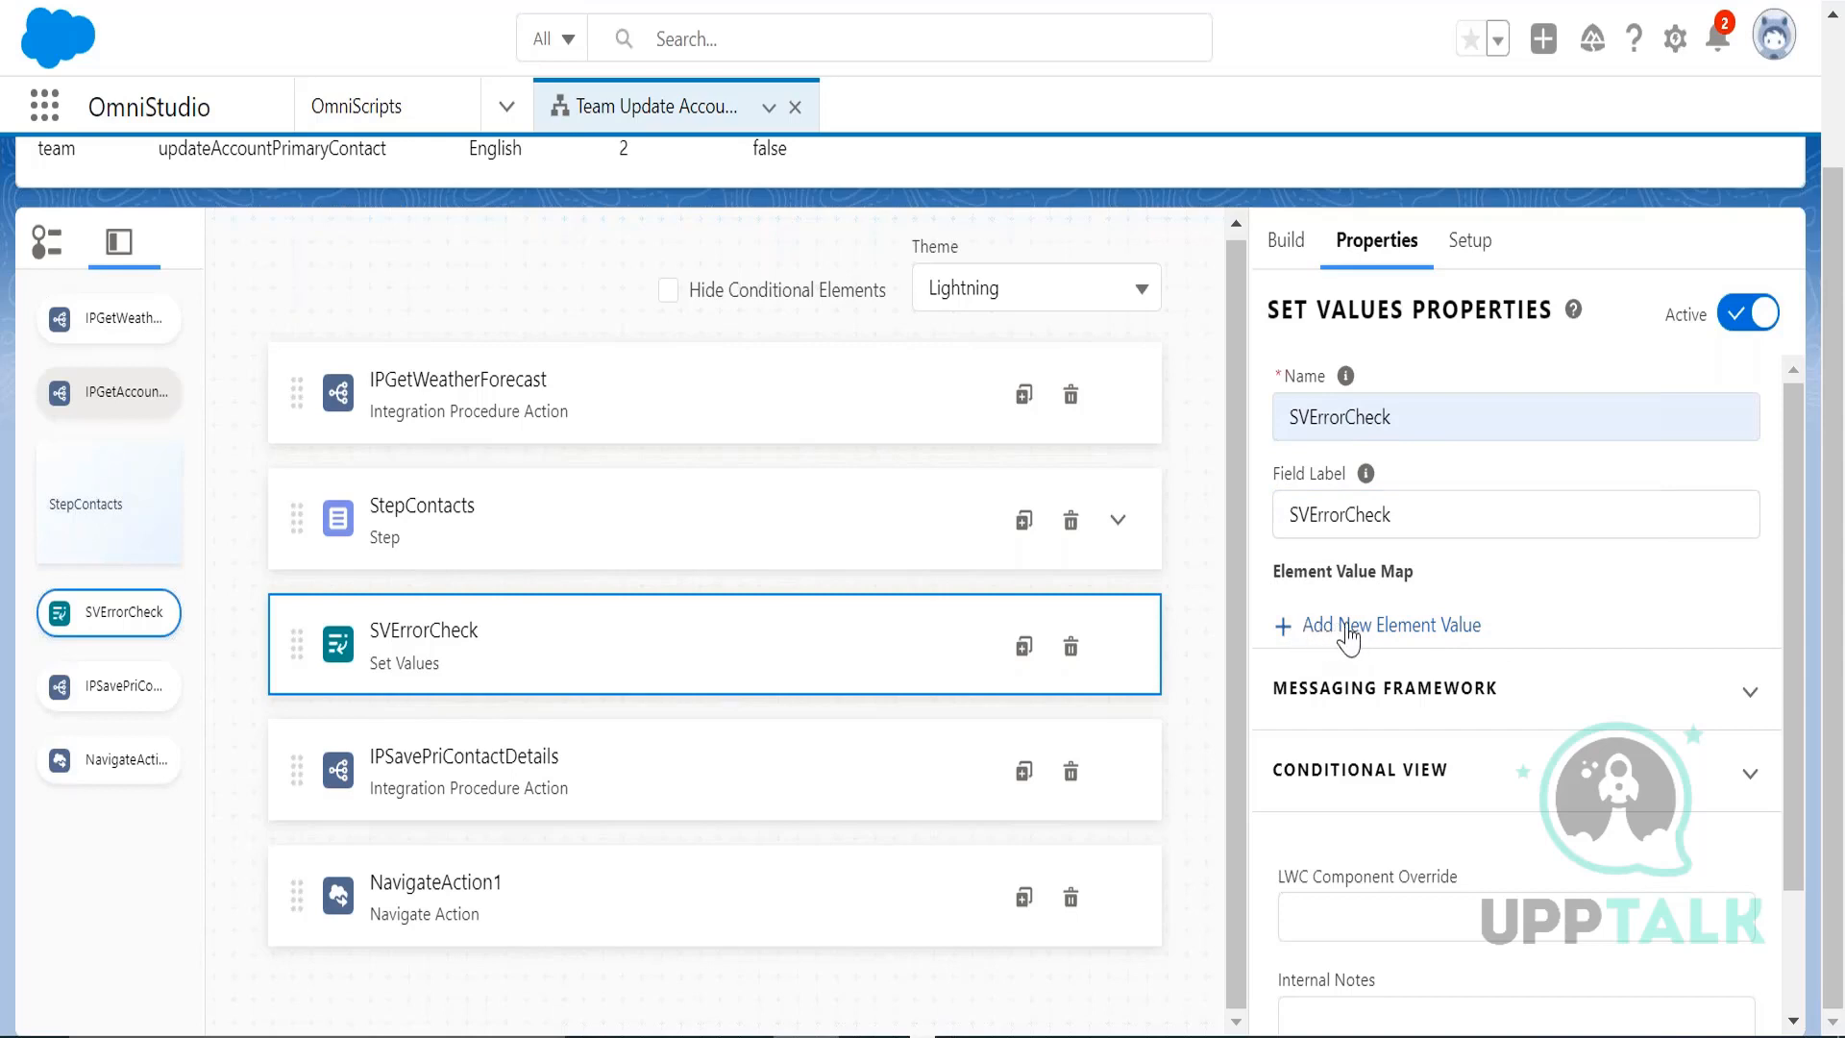
- Add an element value to the Set Values action with element name SVErrorCheck and value Hello, and save it
click(1410, 627)
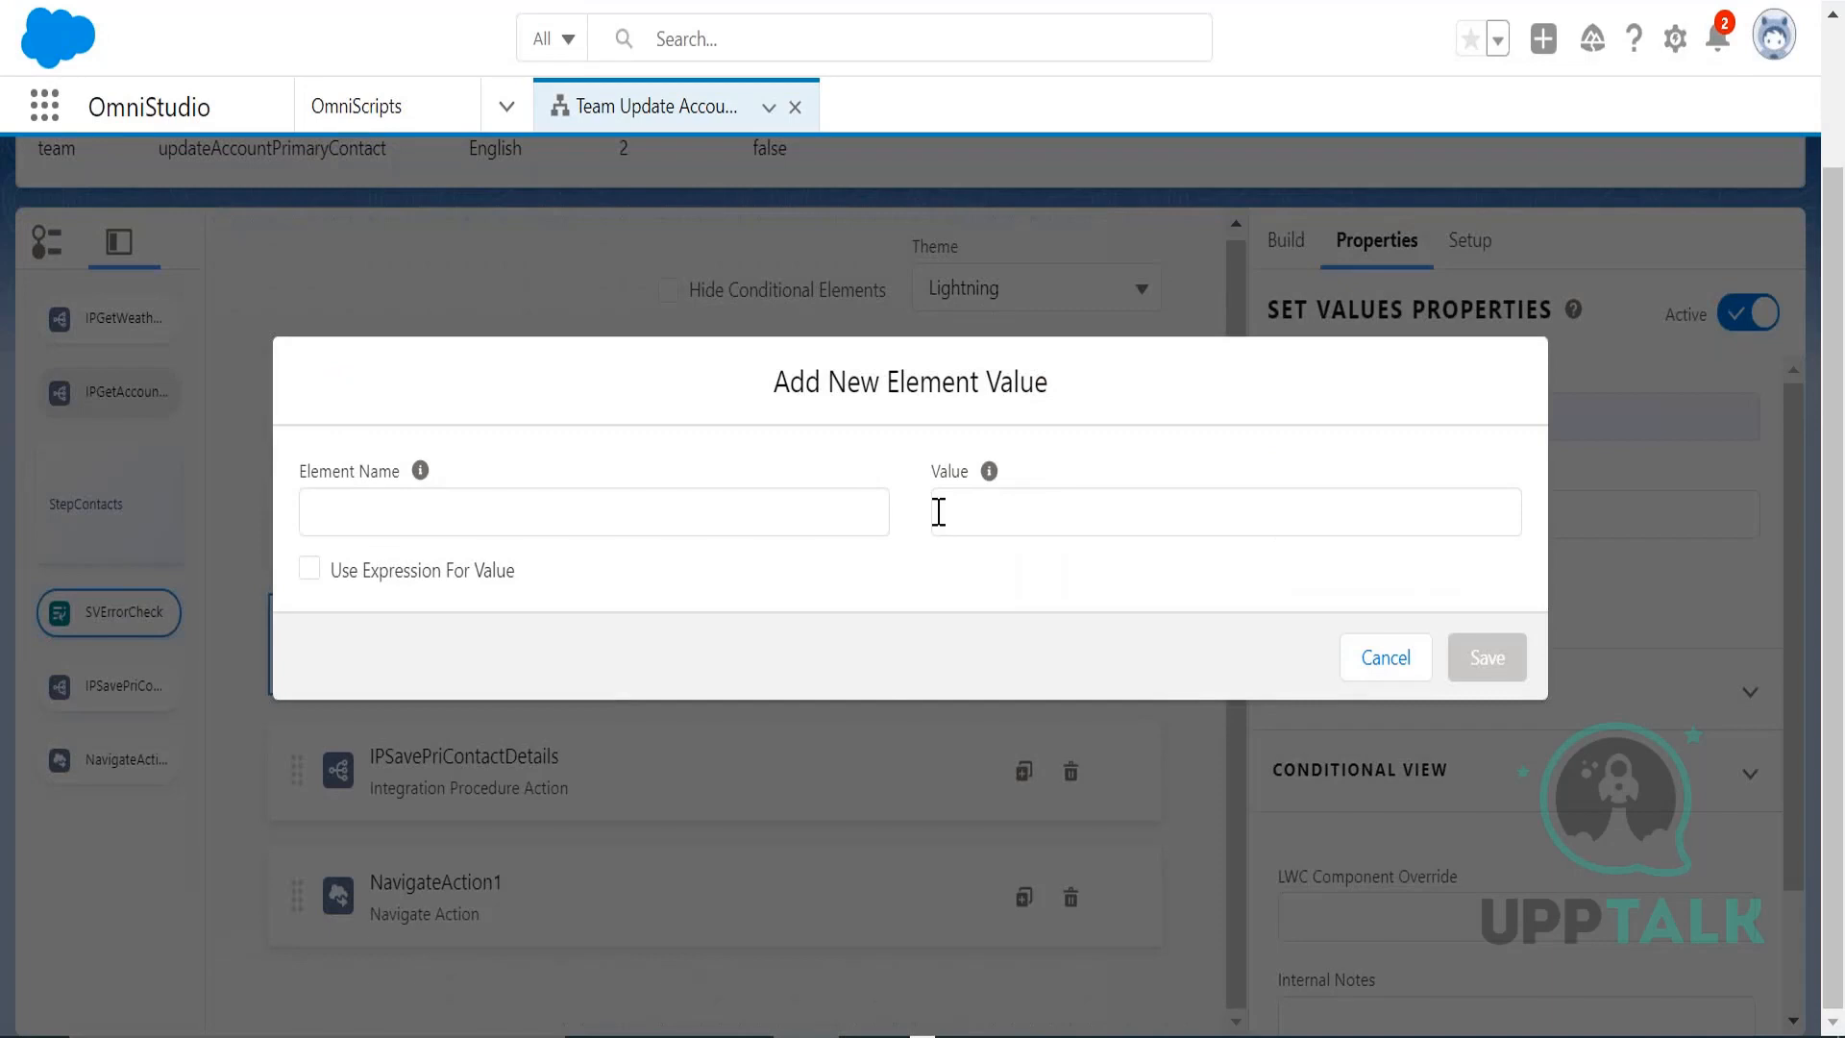
click(860, 503)
text(S)
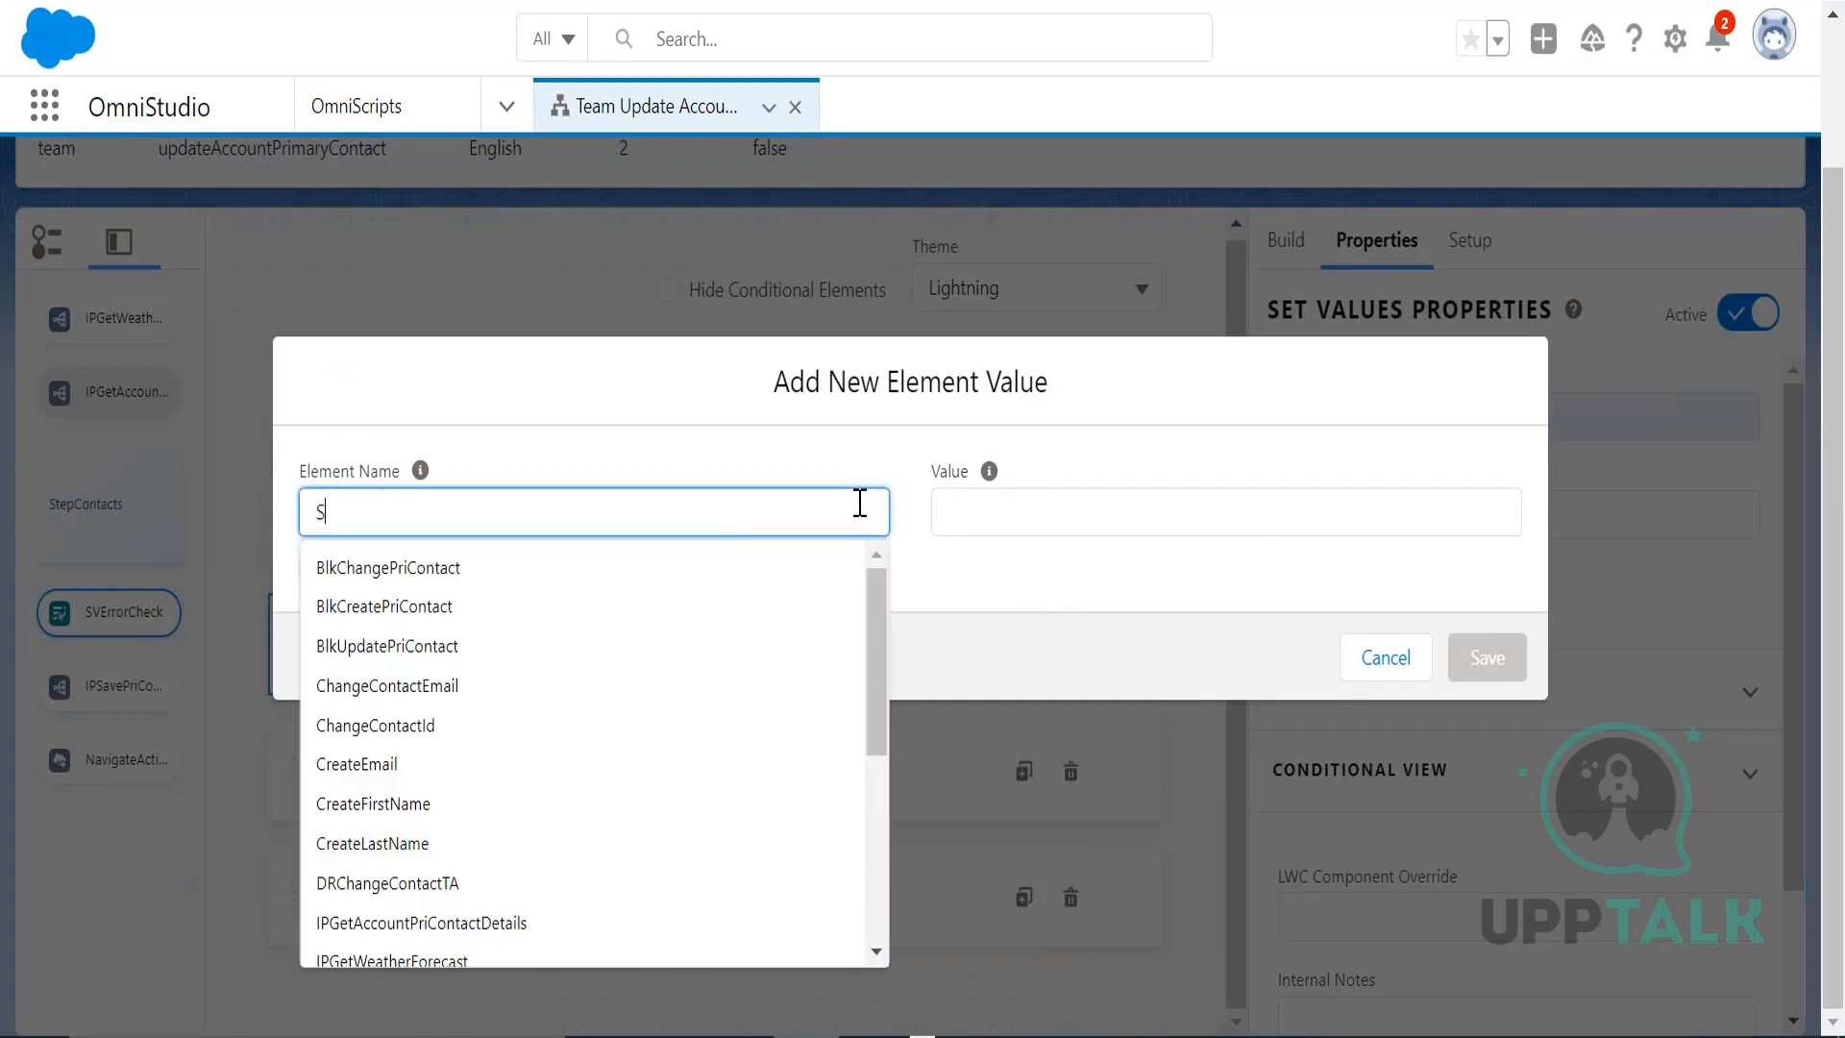
text(V)
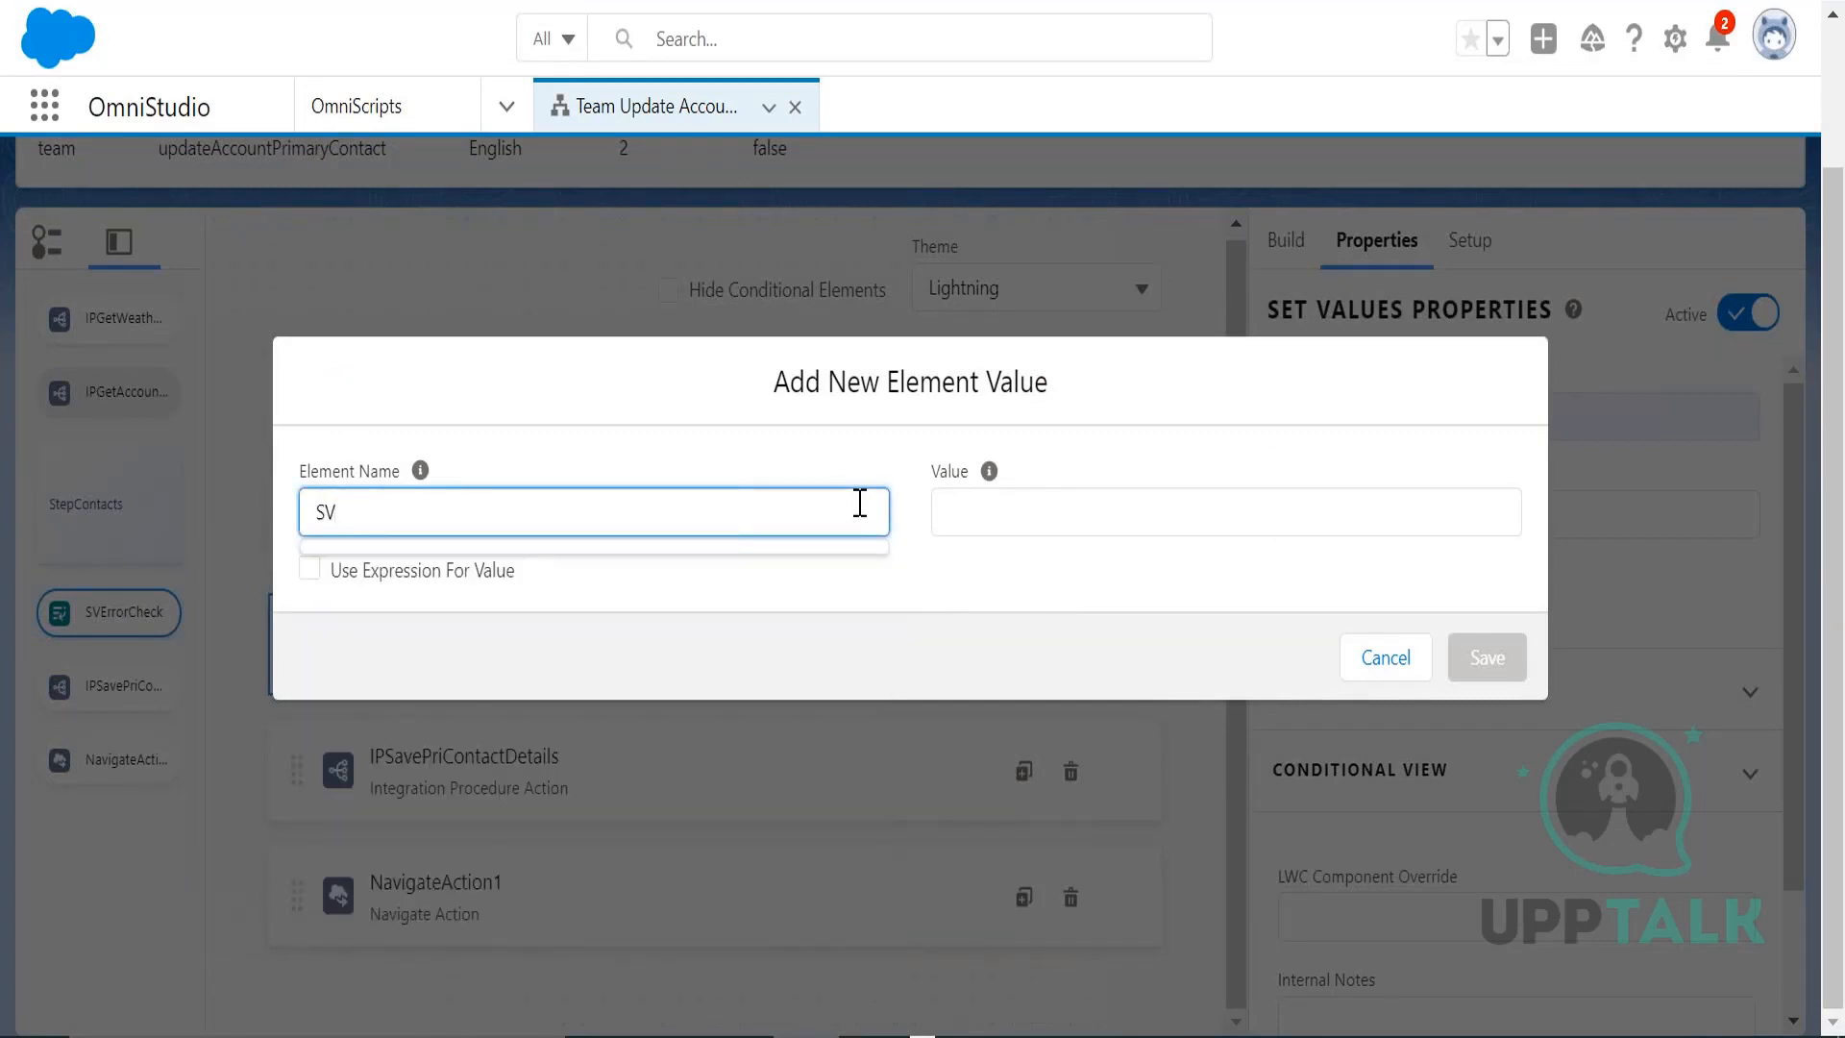
text(ErrorCheck)
click(987, 503)
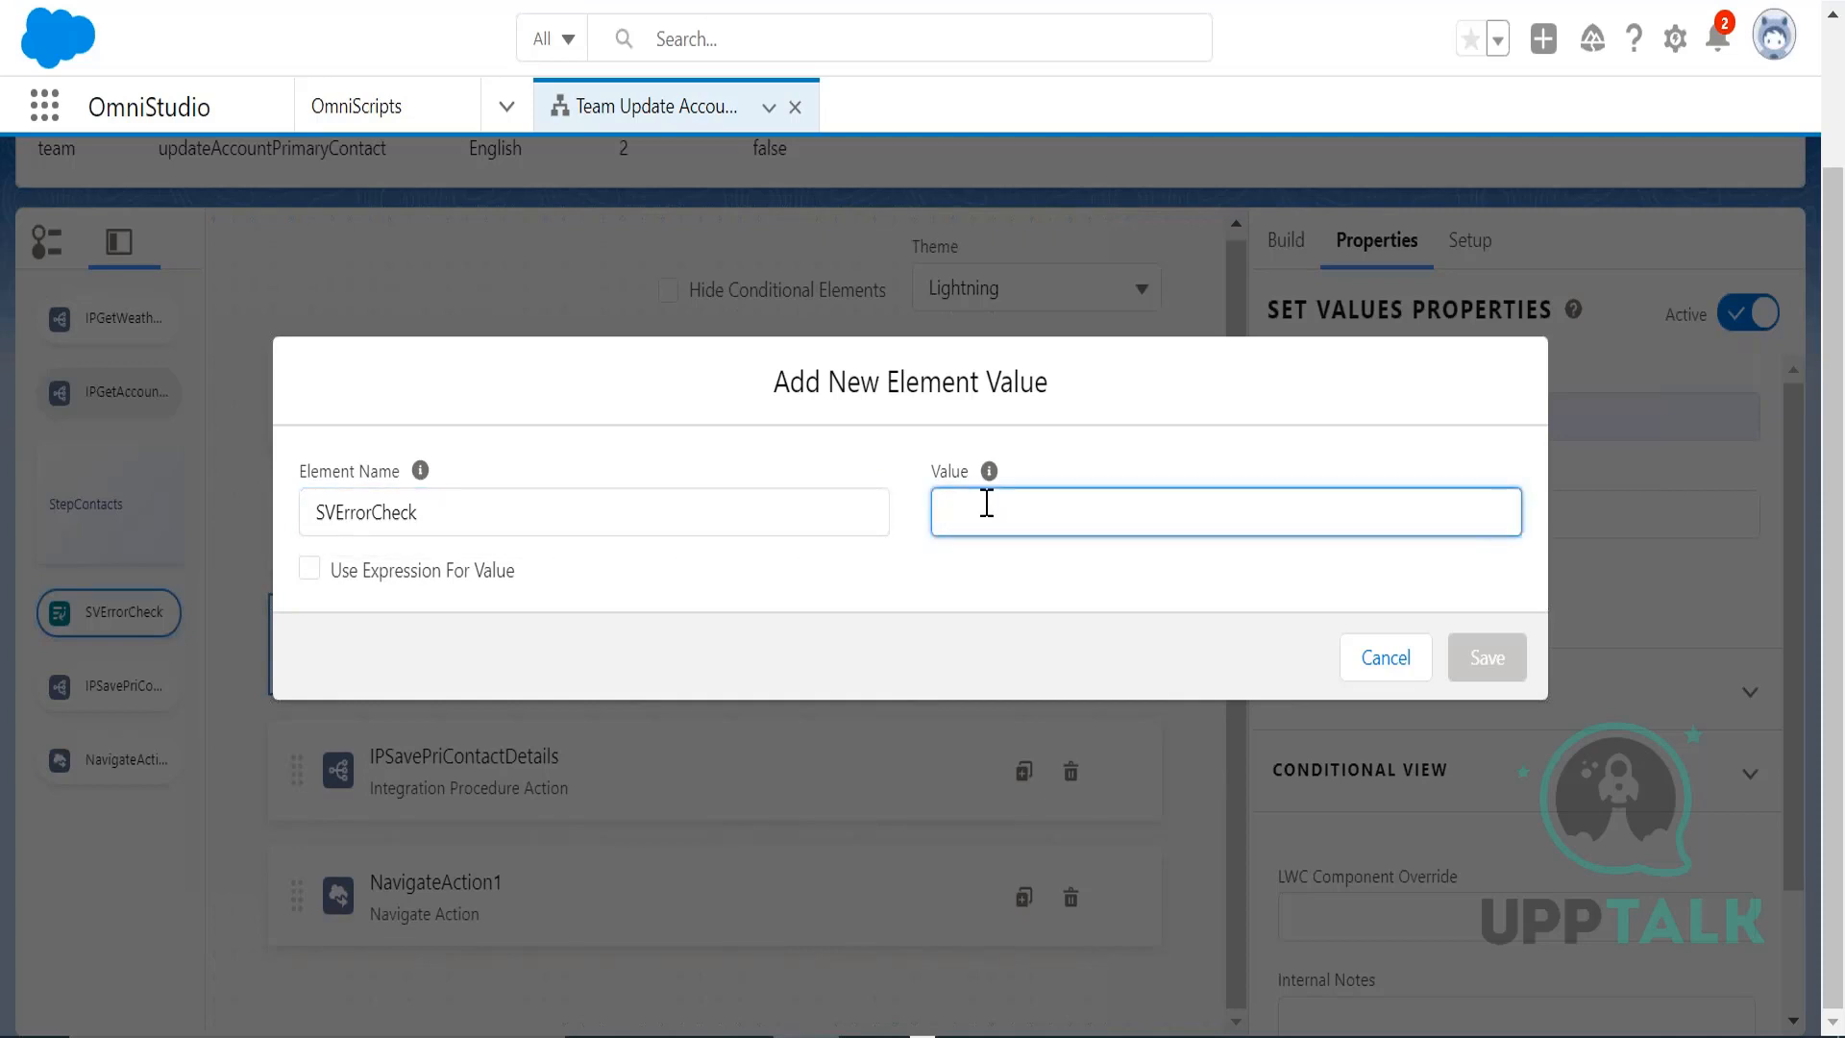
text(Hello)
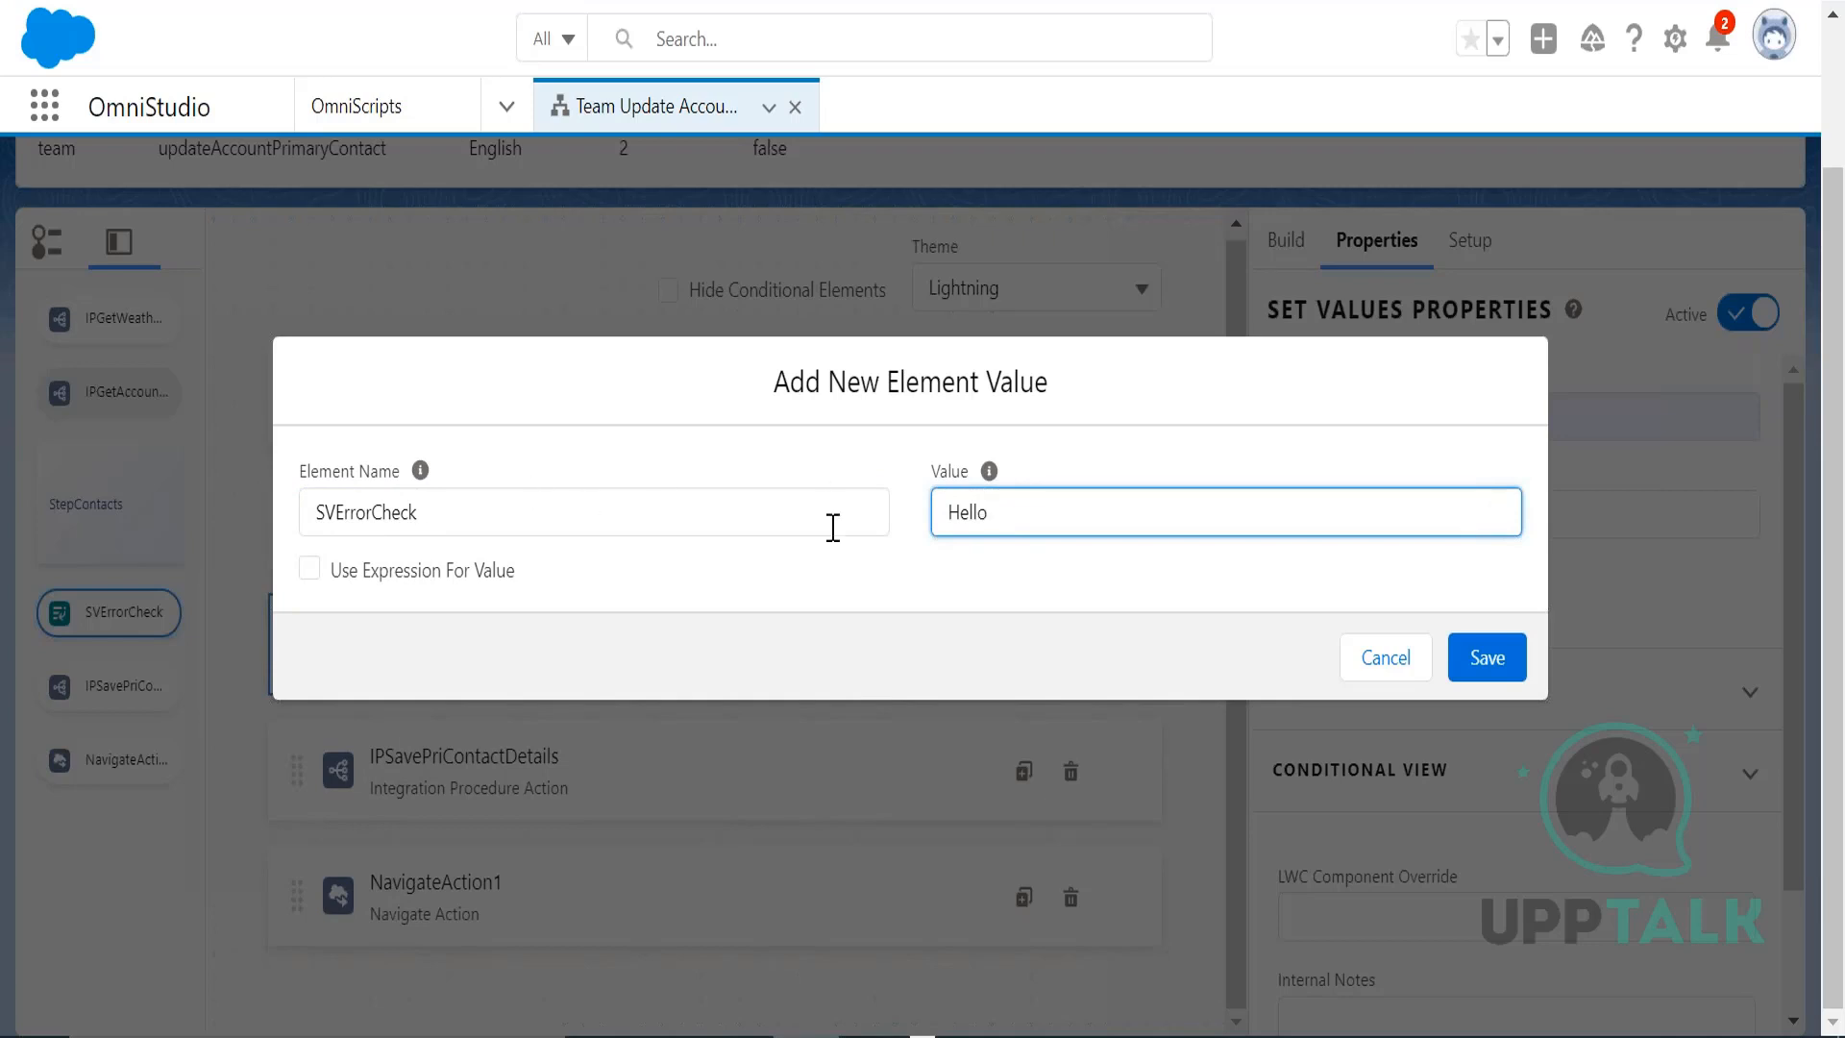
drag(1035, 524, 854, 524)
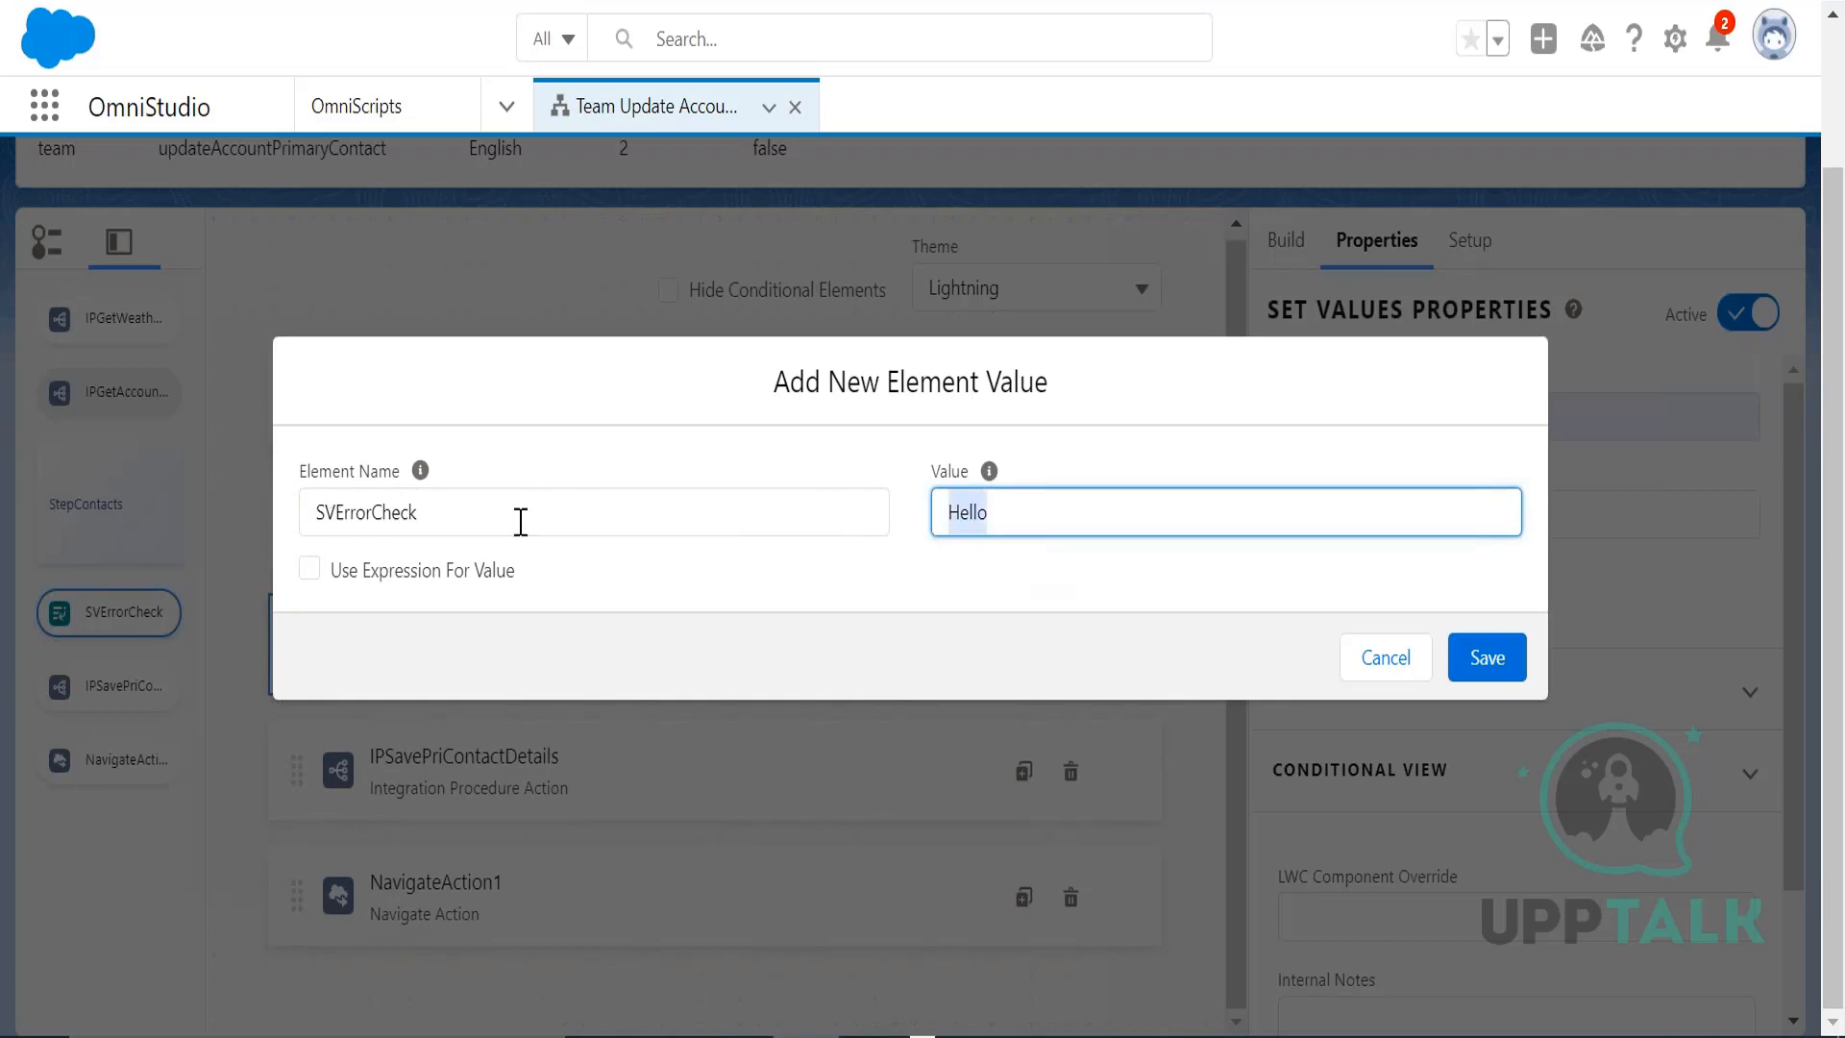
click(392, 516)
drag(427, 519, 289, 523)
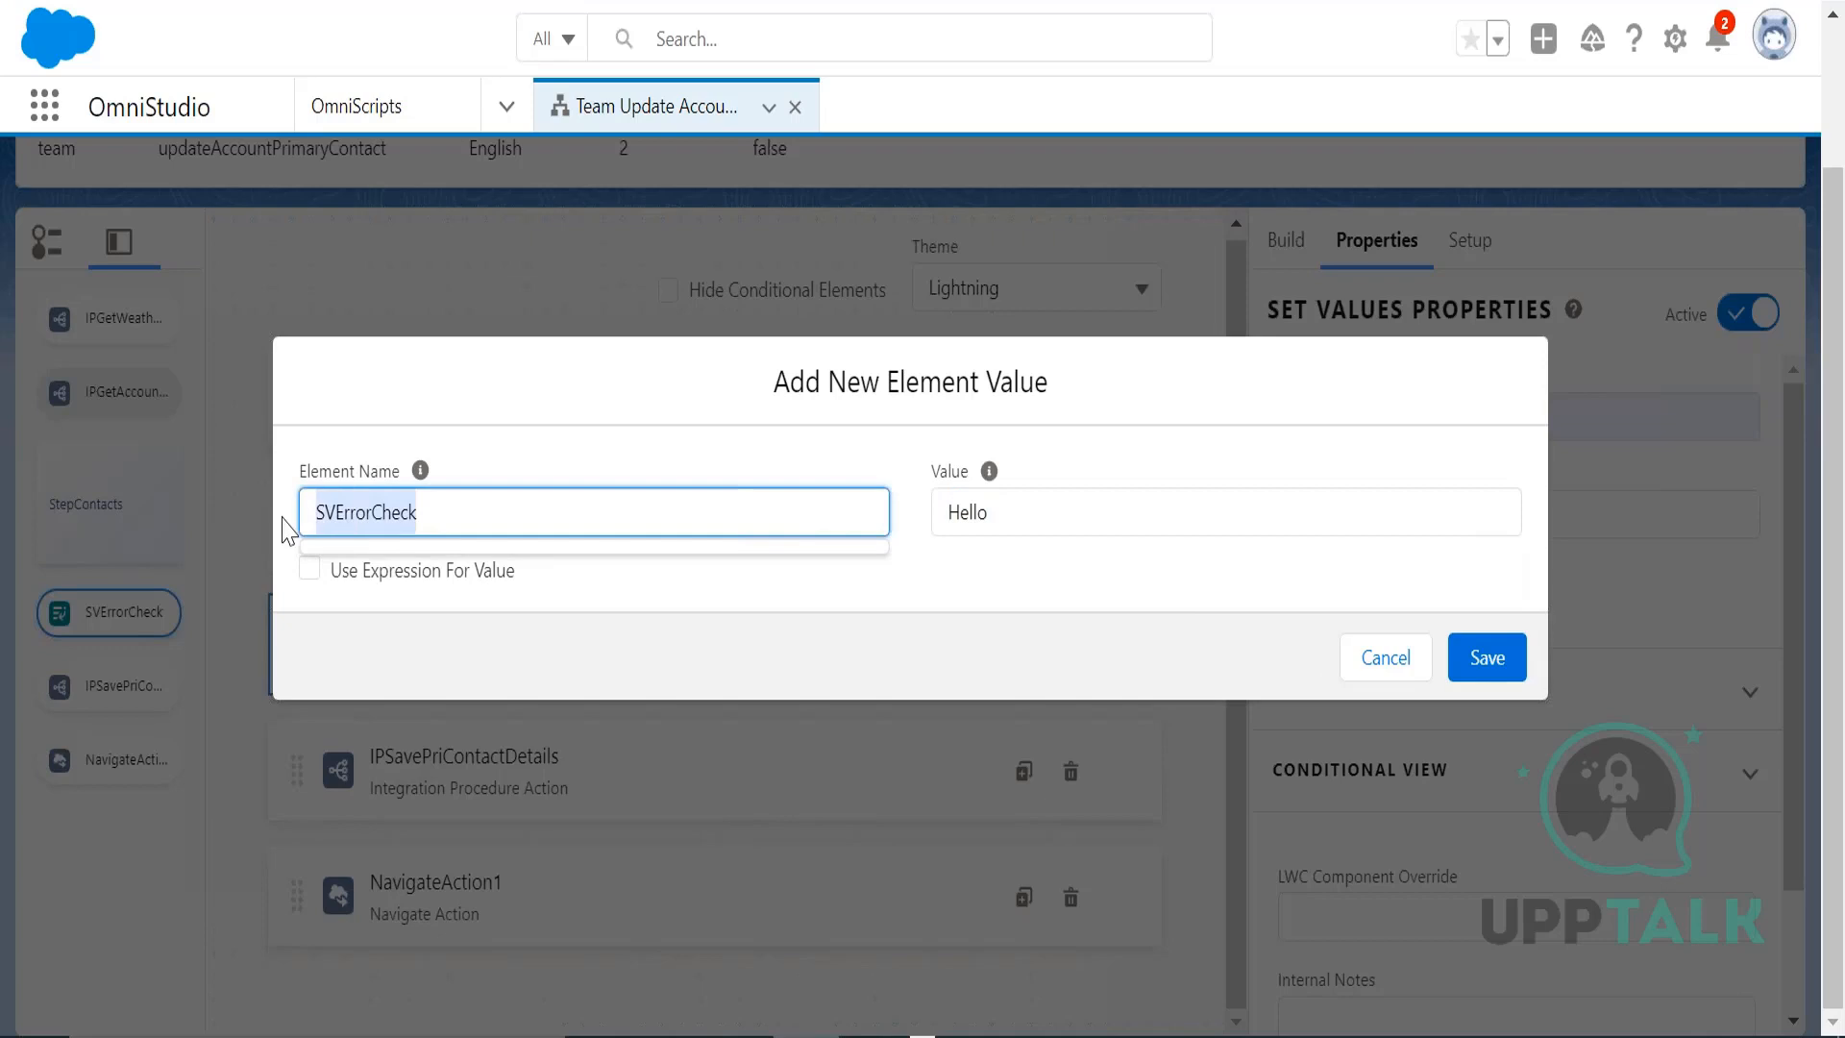
click(1486, 657)
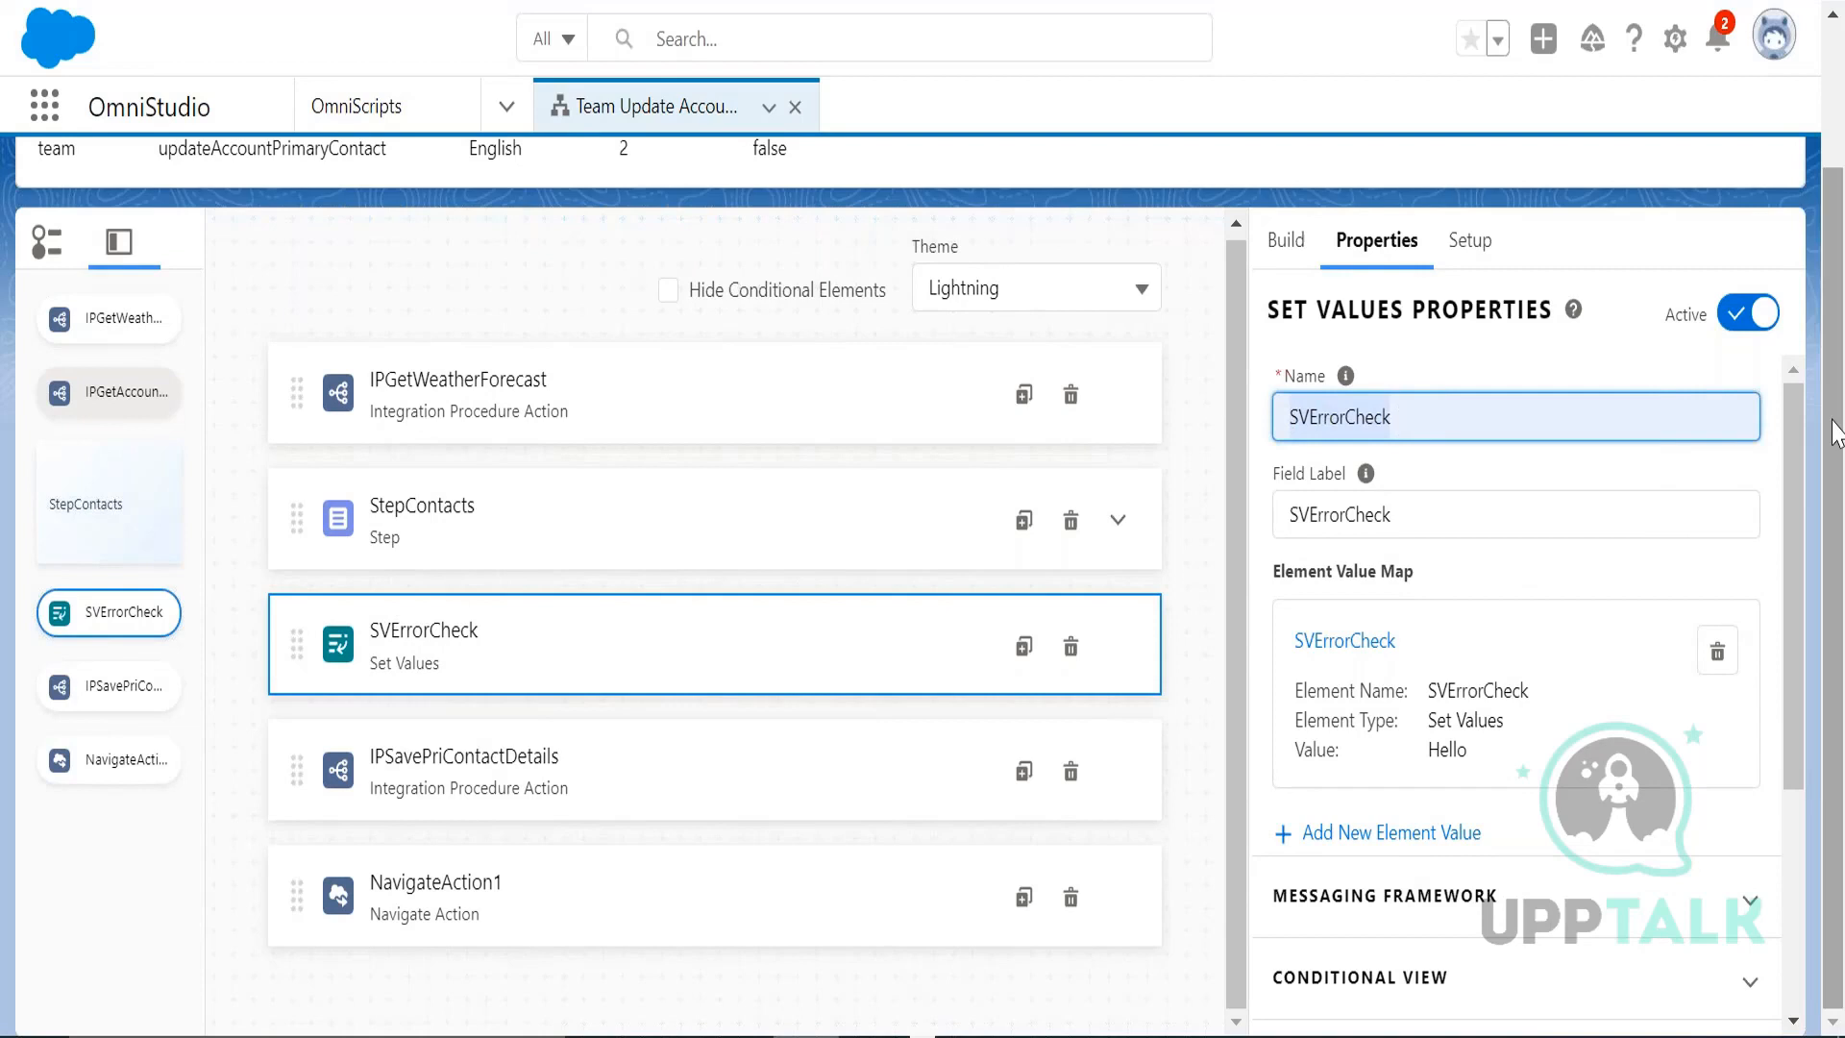
- Preview the OmniScript and collapse the Forecast, vlcTimeTracking, Current and StepContacts nodes in its Data JSON
drag(1831, 428, 1828, 252)
click(1314, 221)
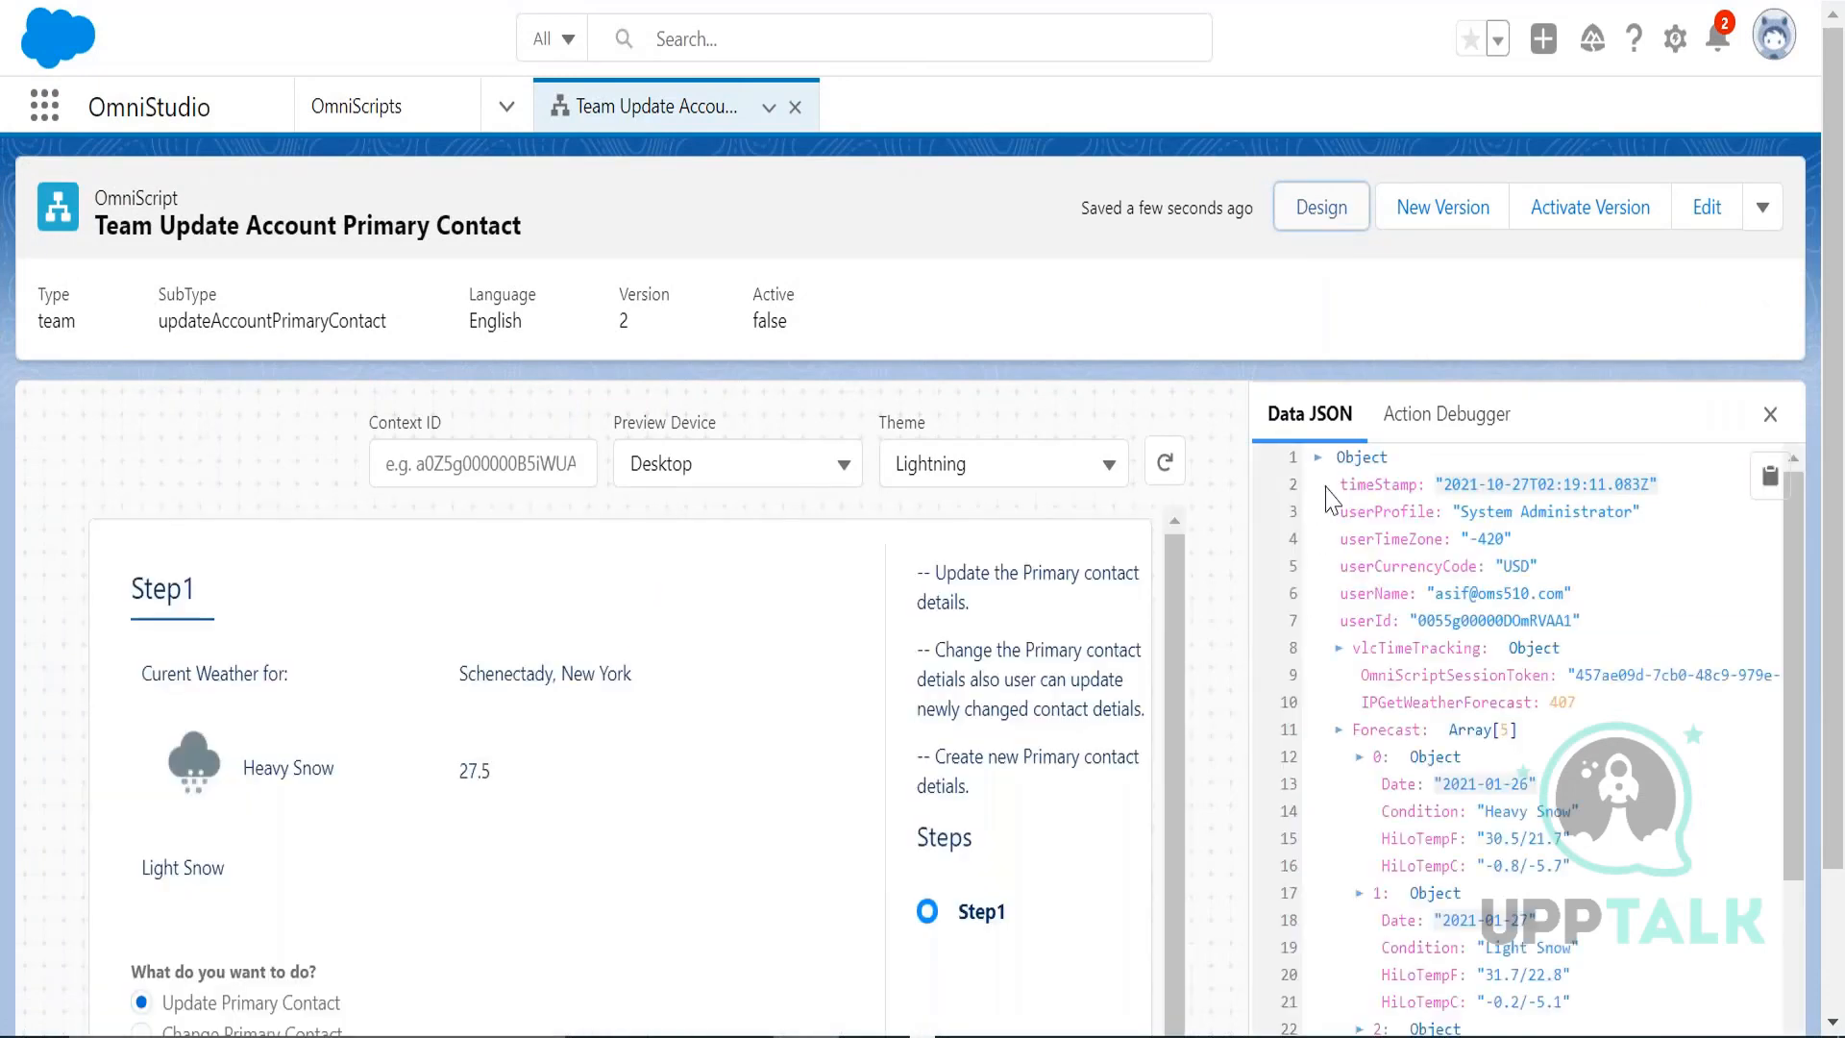
click(1358, 758)
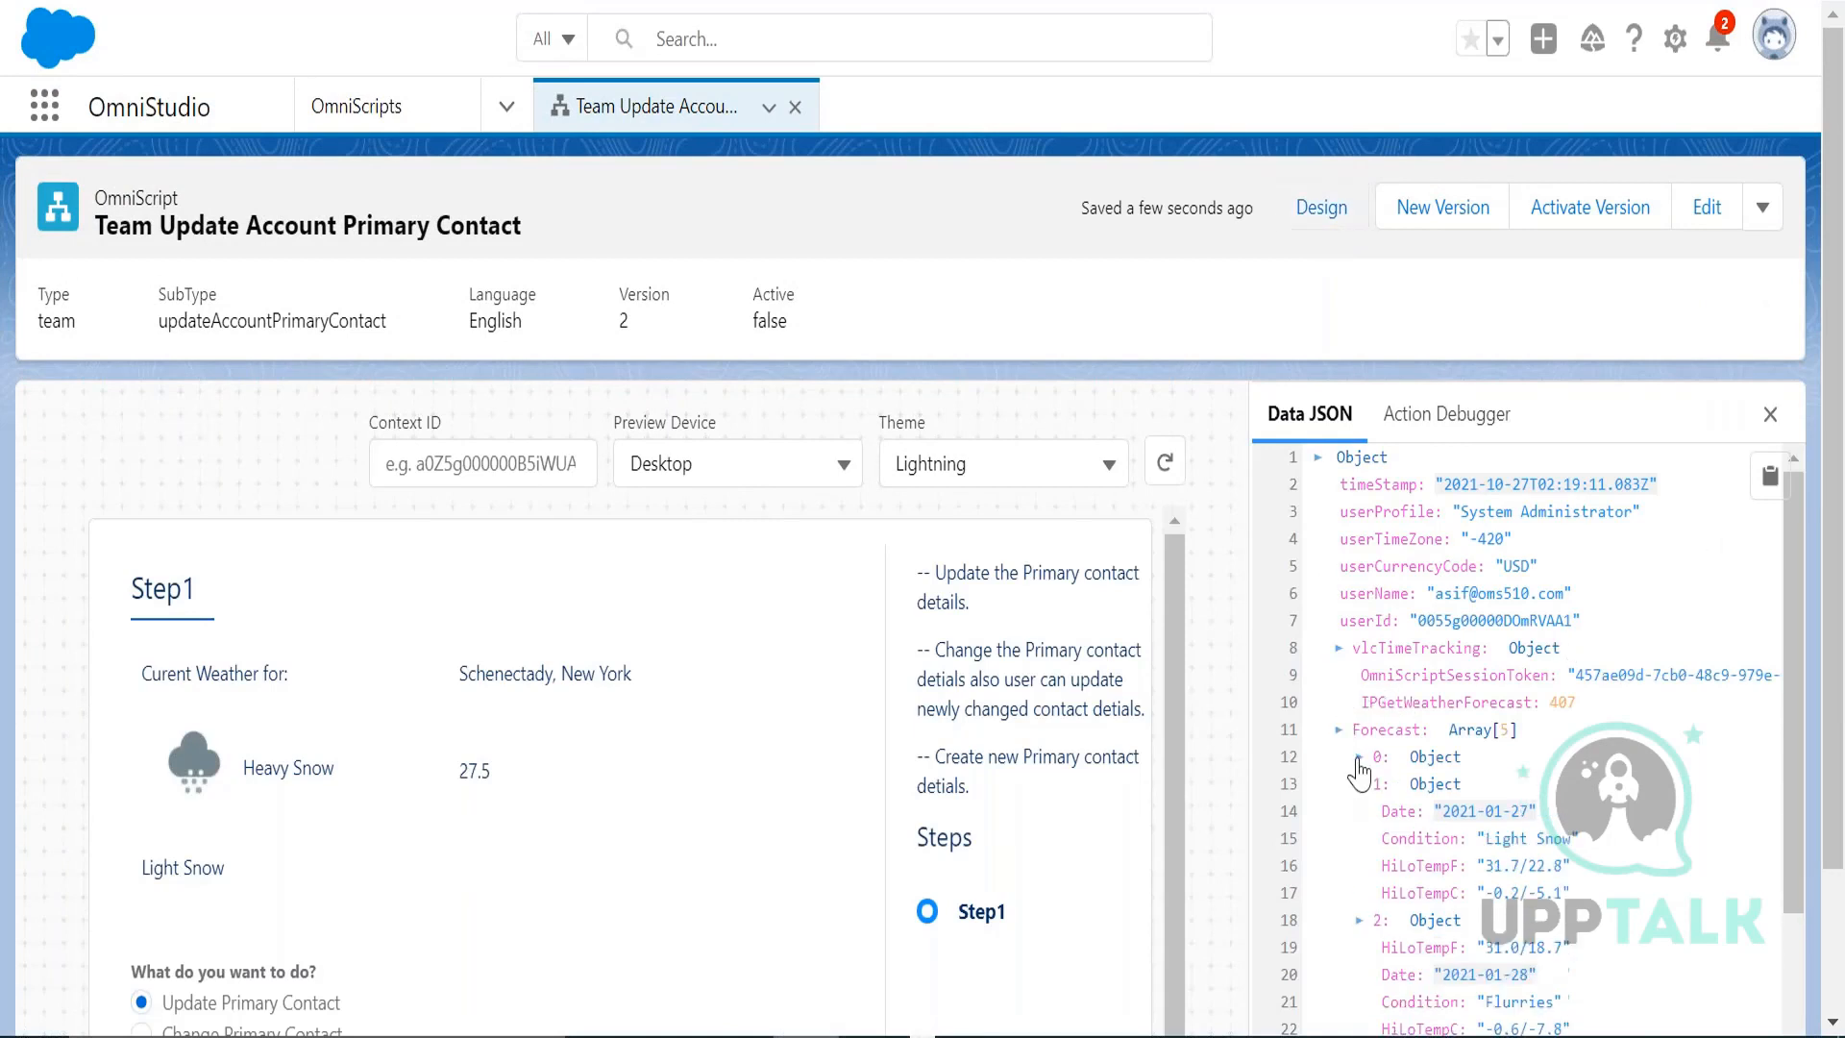
click(1341, 732)
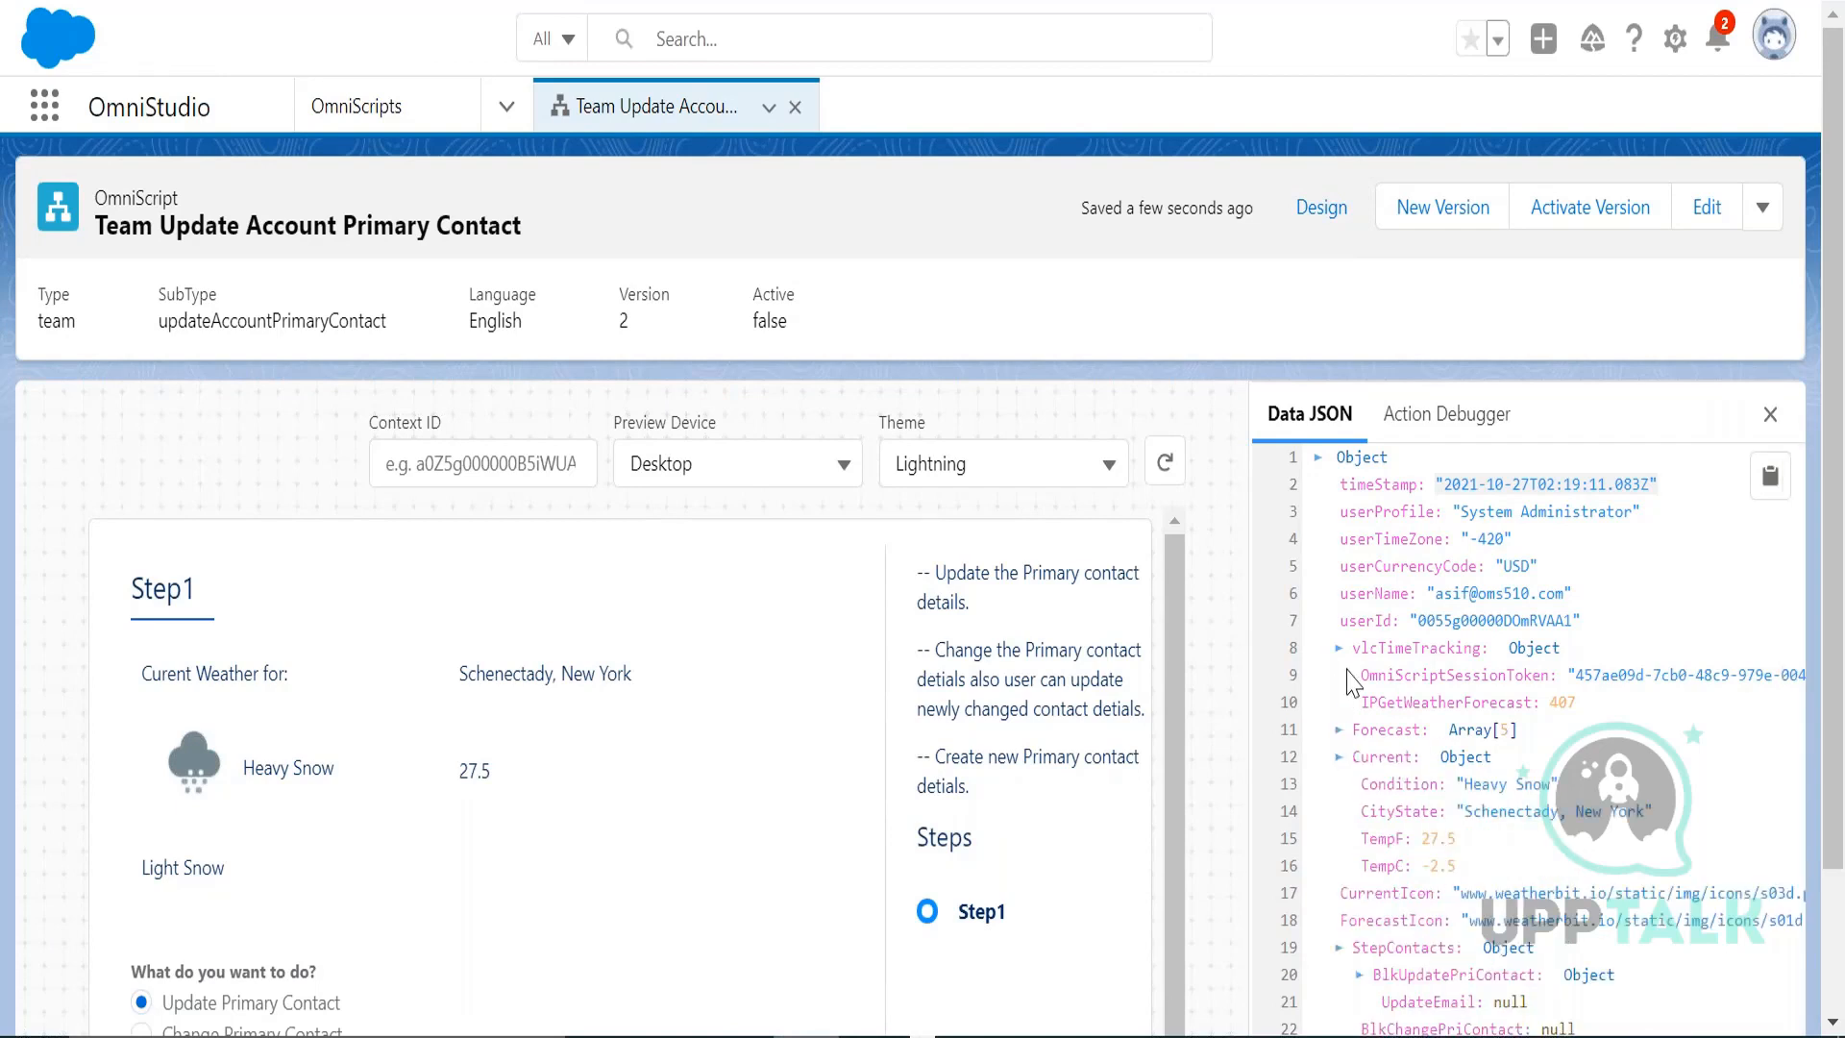
click(1339, 652)
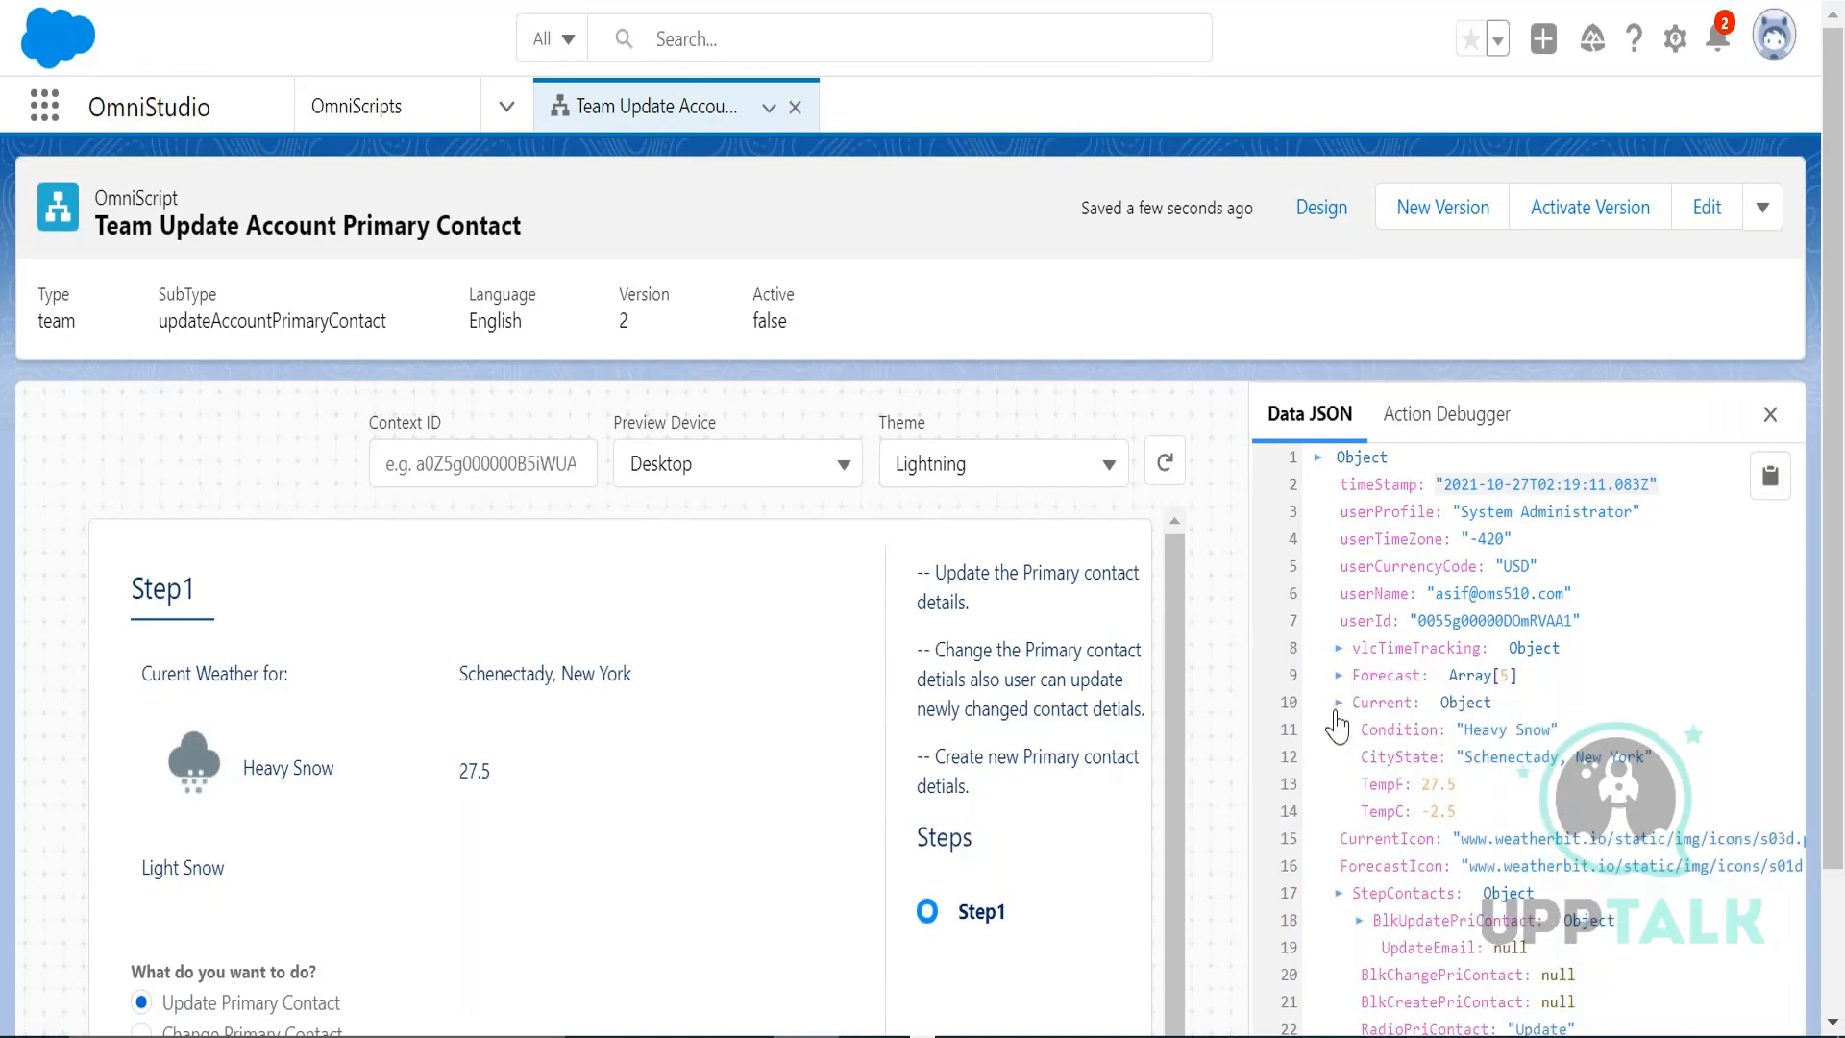
click(1338, 705)
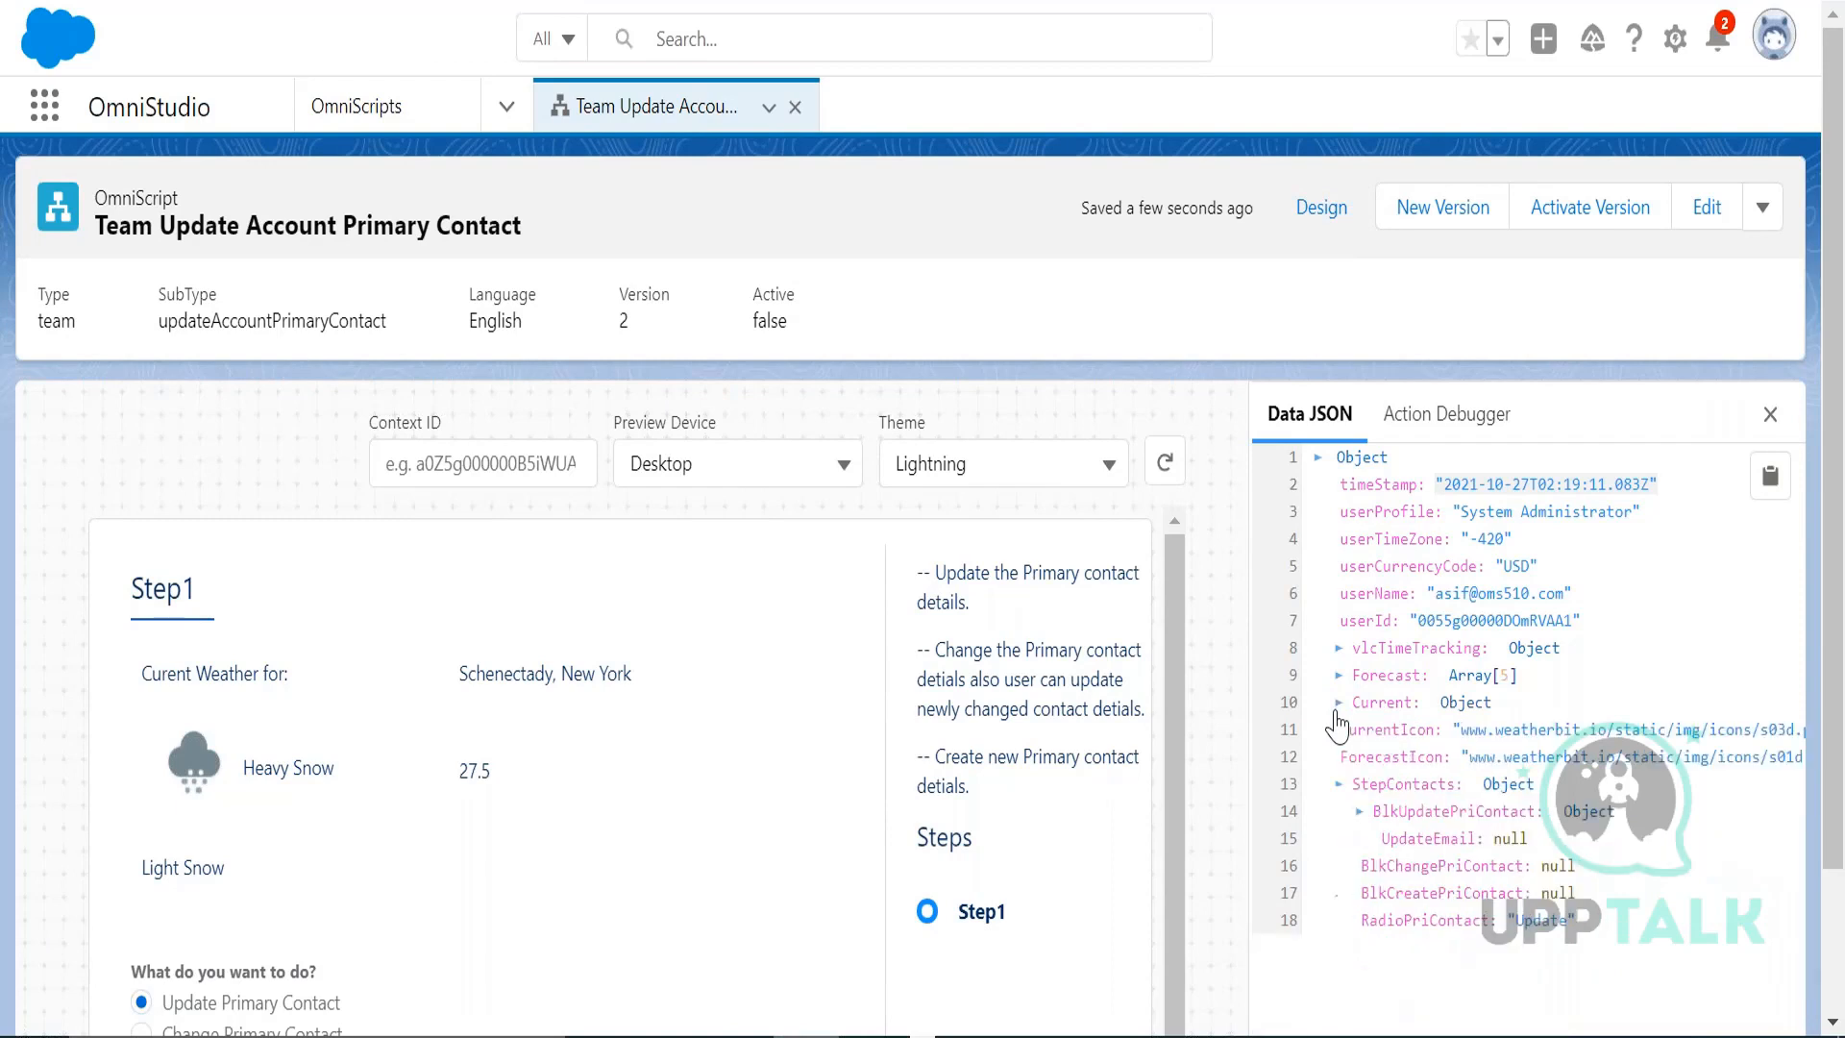
click(1339, 788)
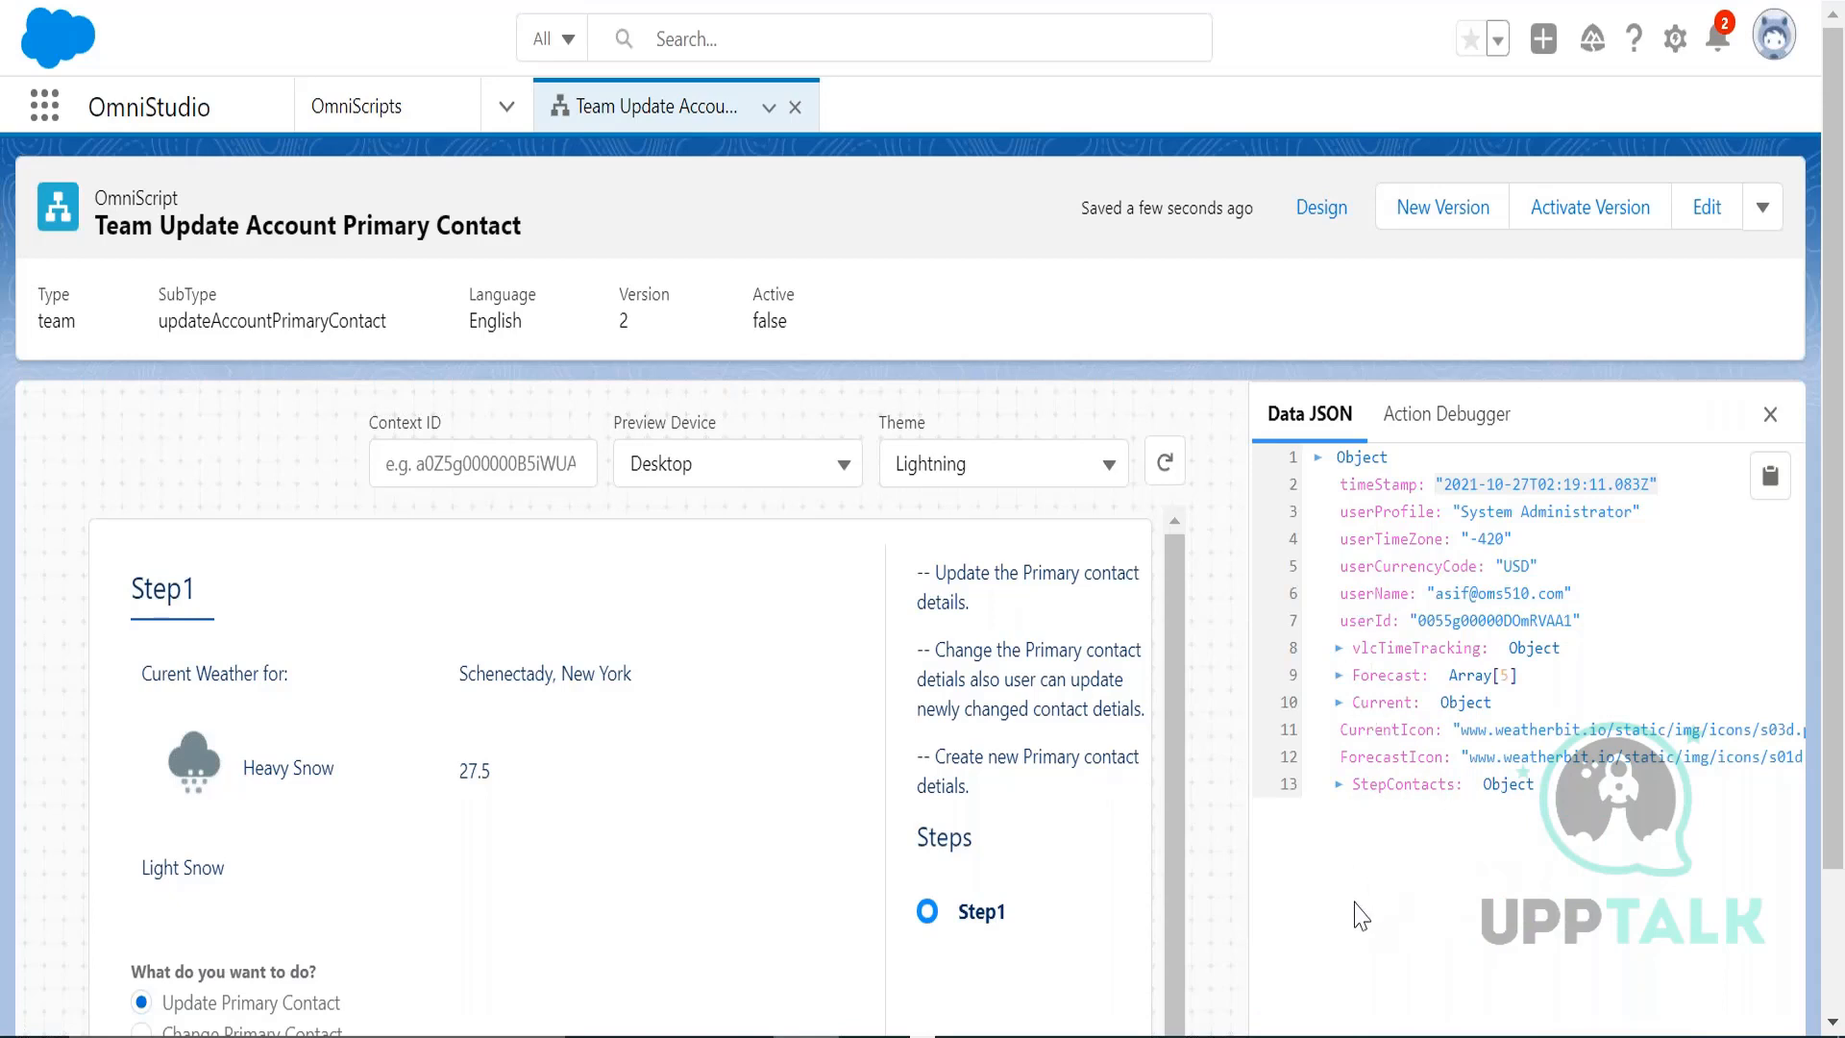
- Advance past Step1 in the preview and check the SVErrorCheck node in the Data JSON, collapsing the surrounding nodes
drag(1832, 584, 1832, 731)
drag(1172, 642, 1172, 745)
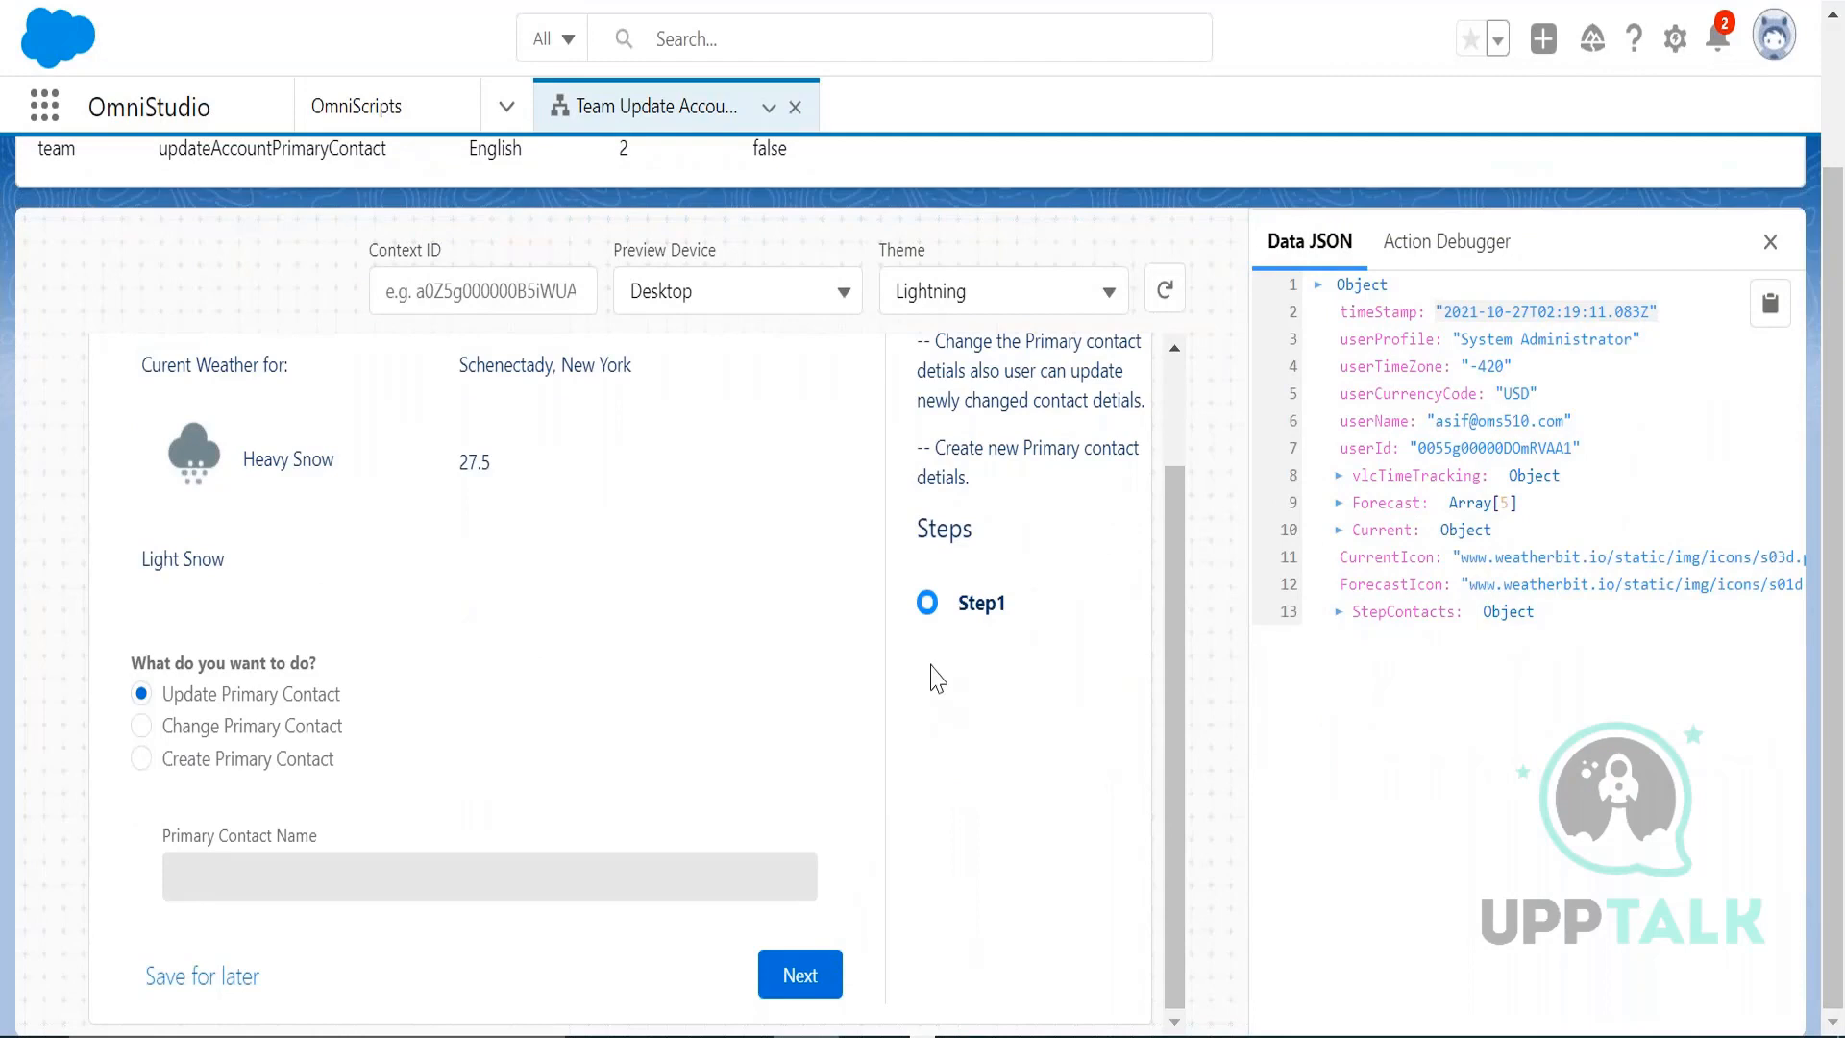
click(802, 976)
drag(1794, 488, 1754, 1019)
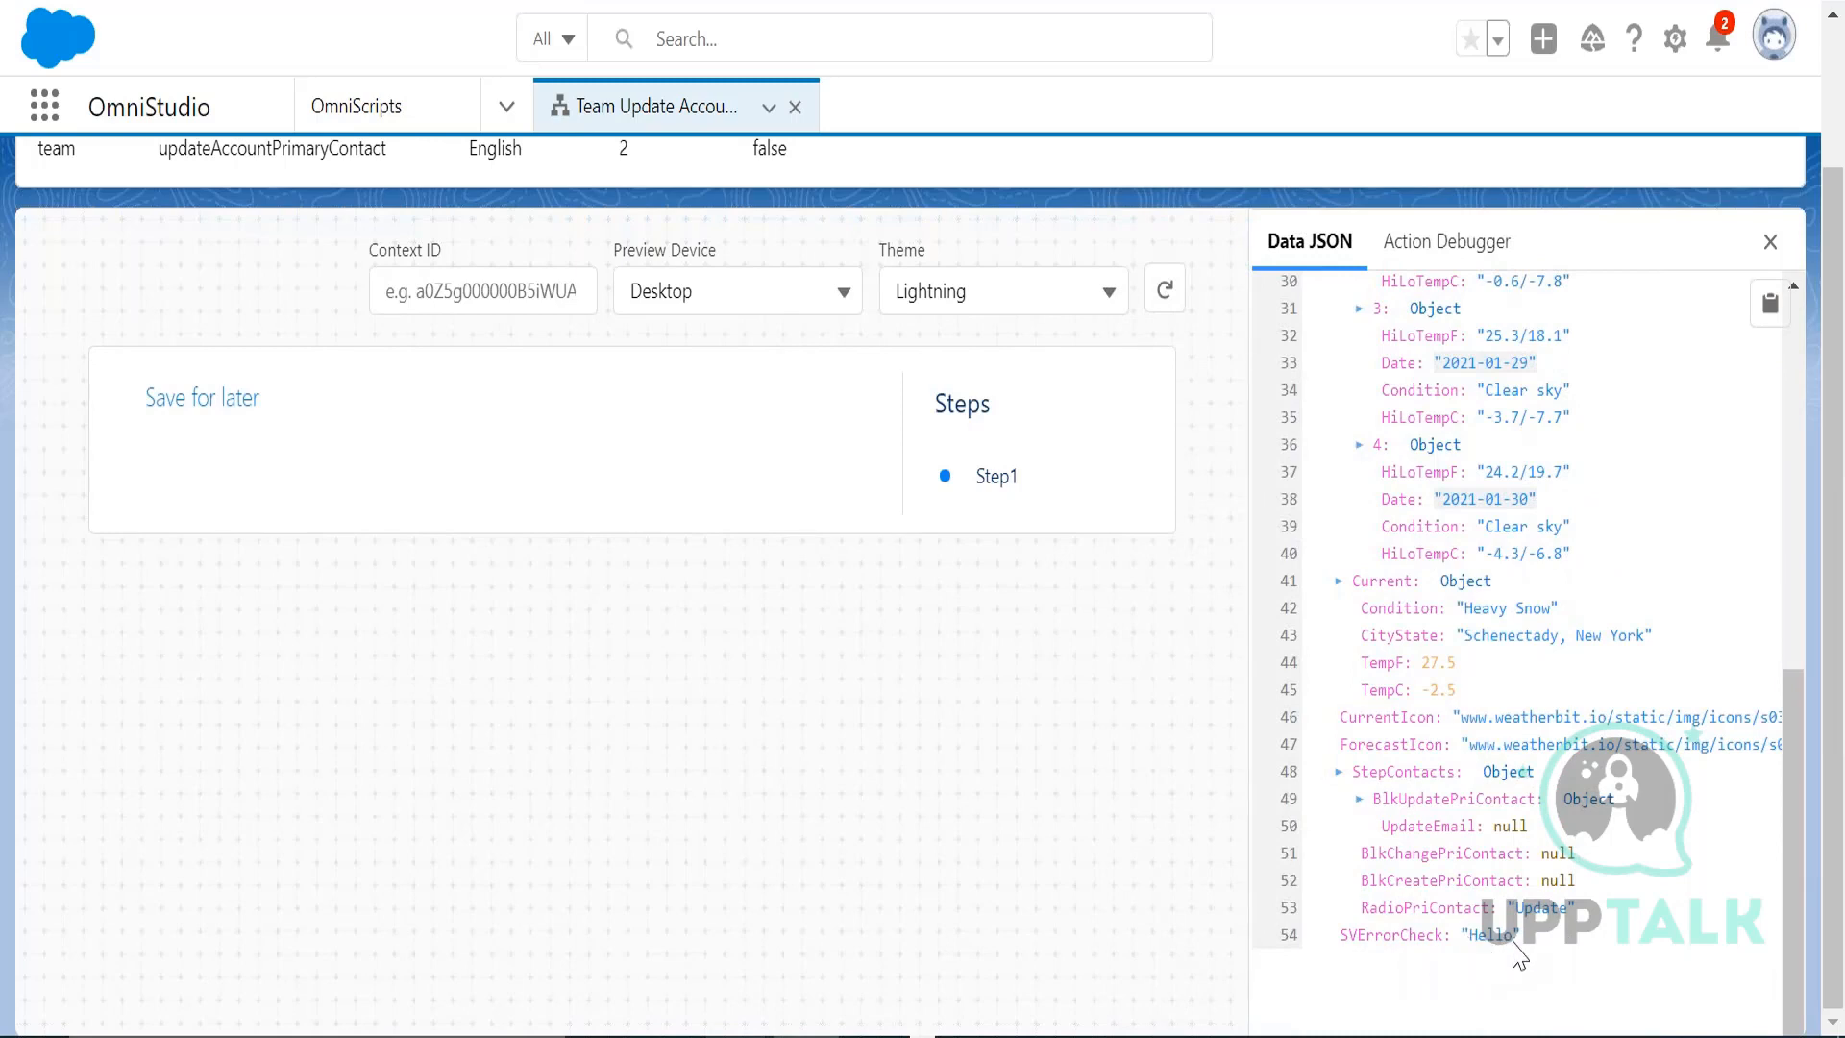
click(1341, 778)
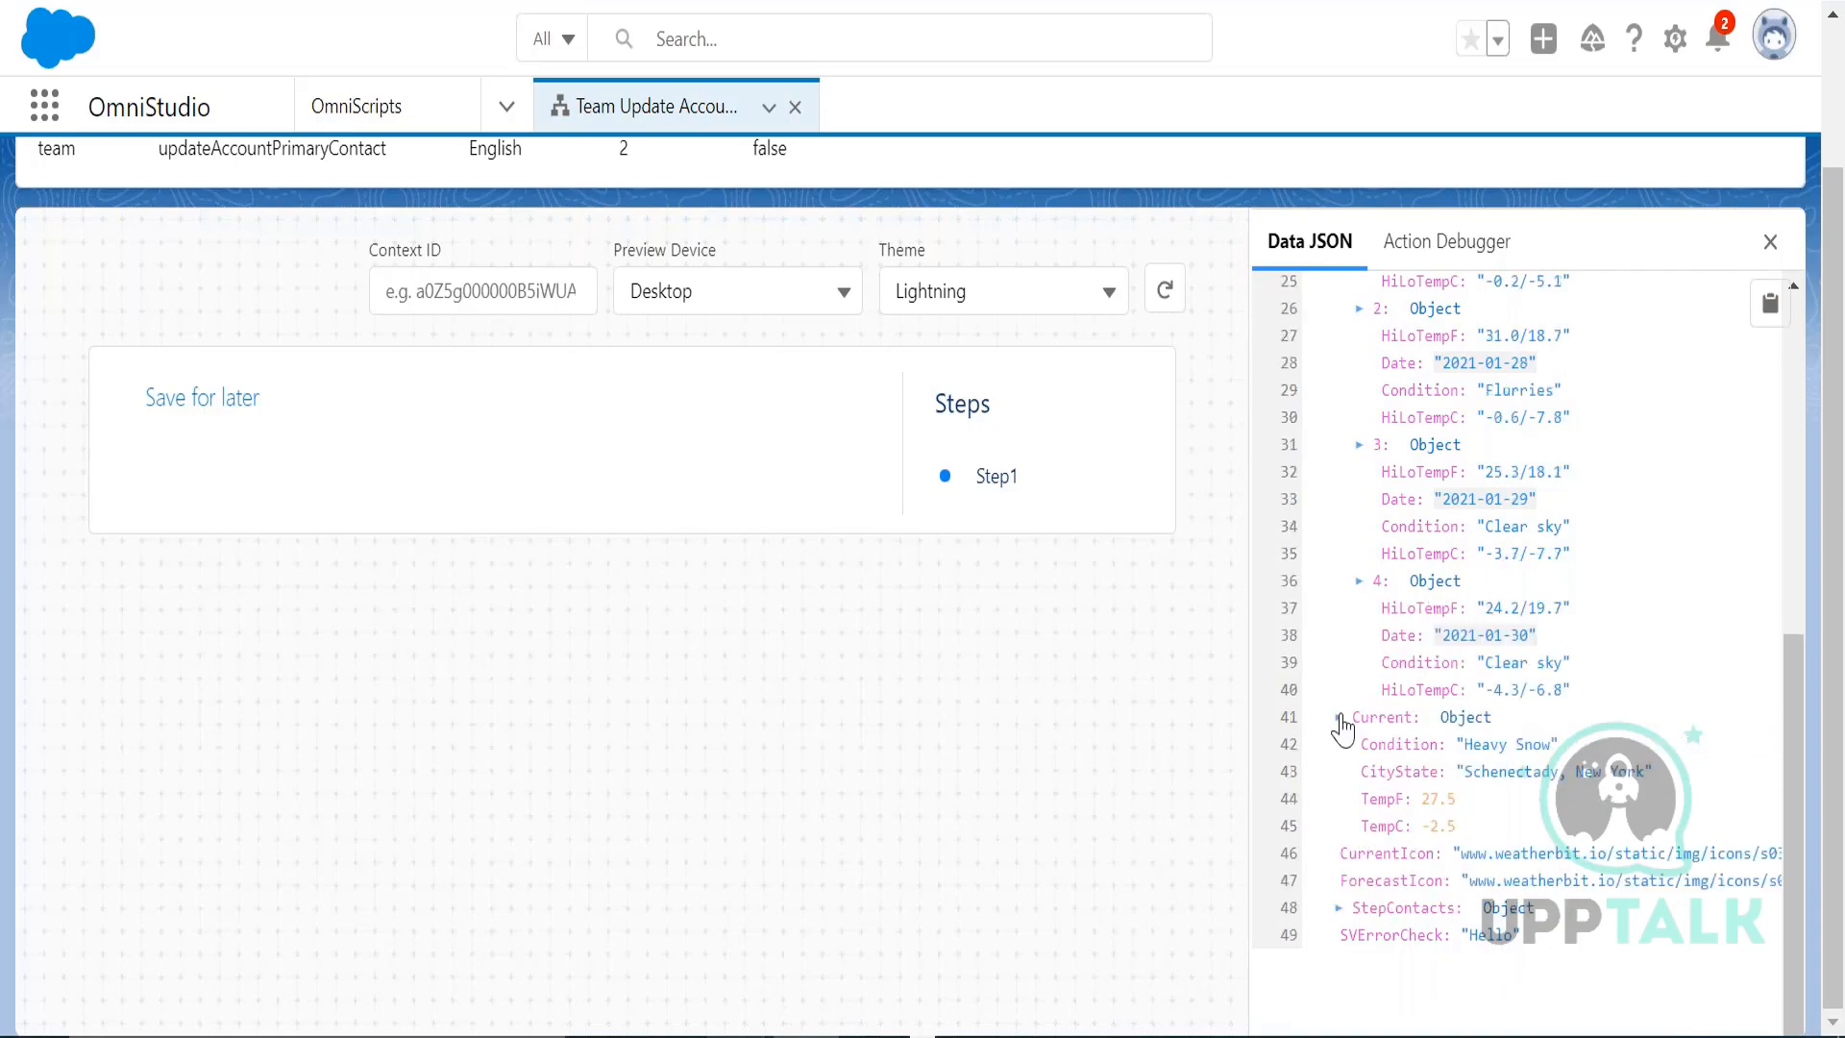
click(1342, 721)
scroll(1799, 661, up, 5)
click(1358, 453)
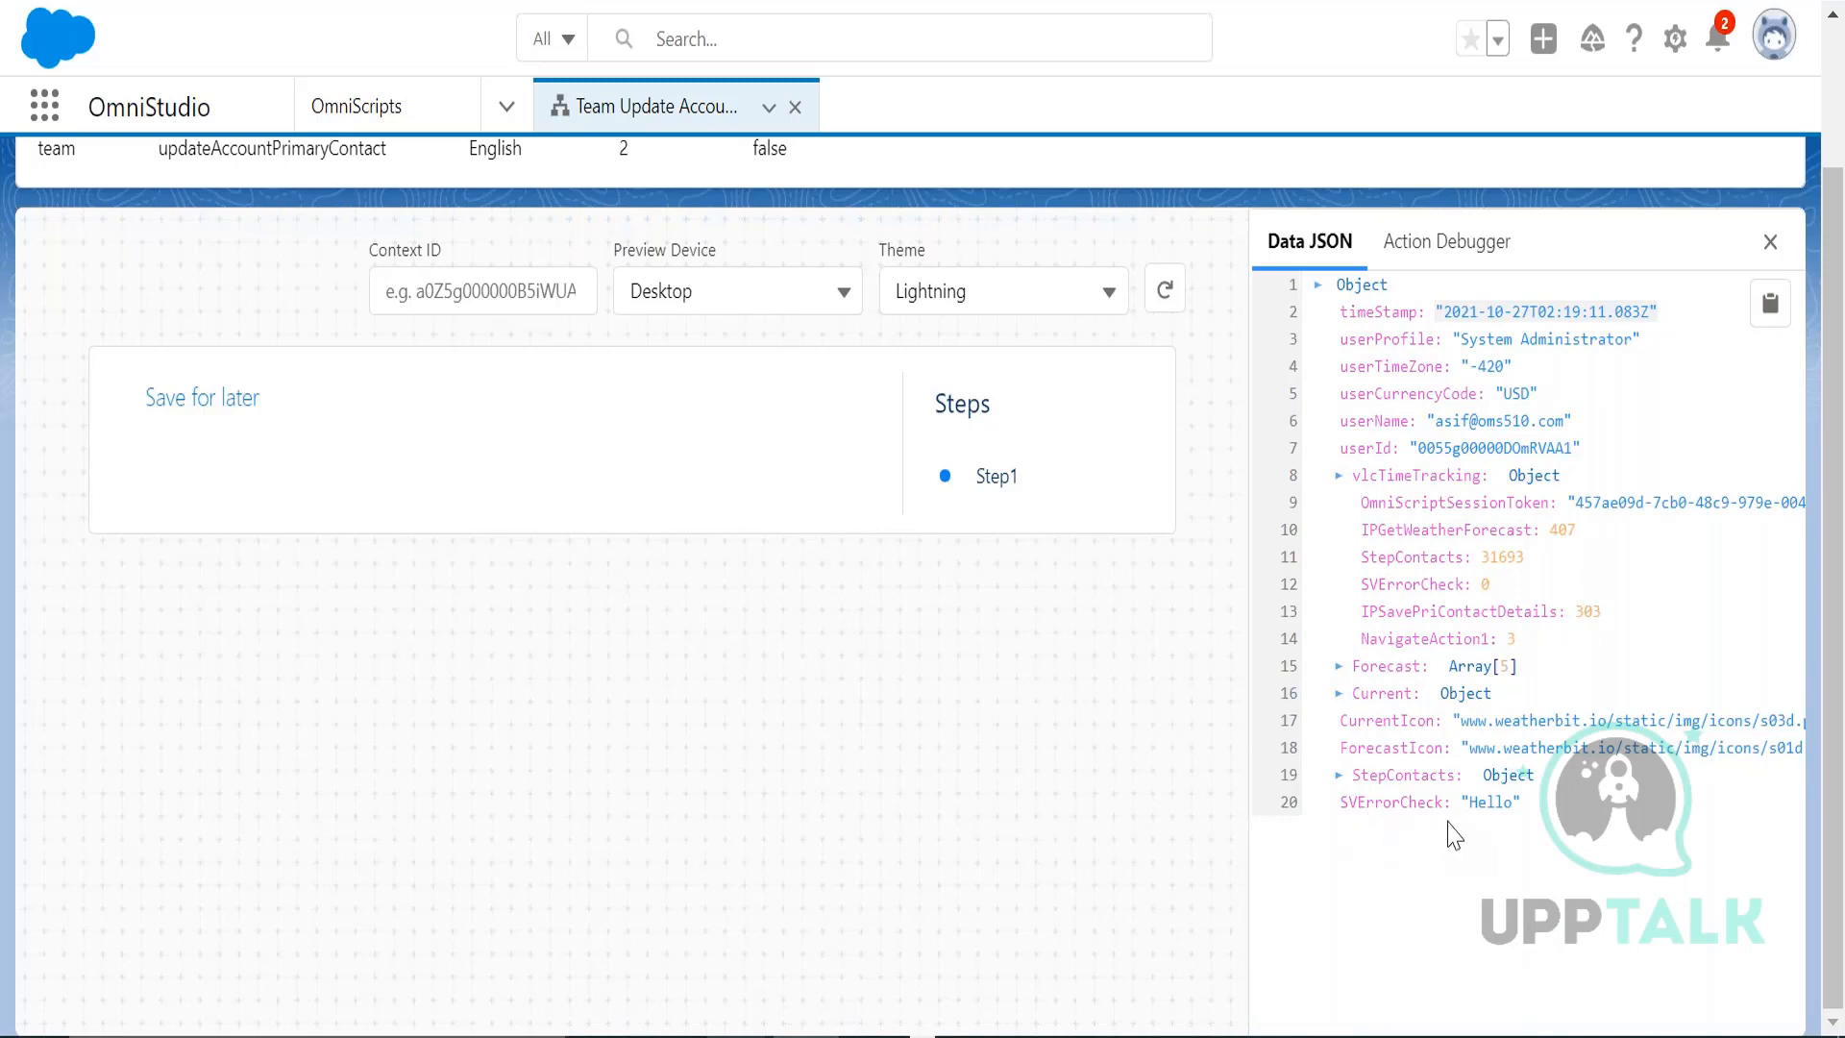
key(XF86AudioRaiseVolume)
- Return to the design view and copy the IF expression from the Internal Notes of NavigateAction1
scroll(1835, 666, up, 2)
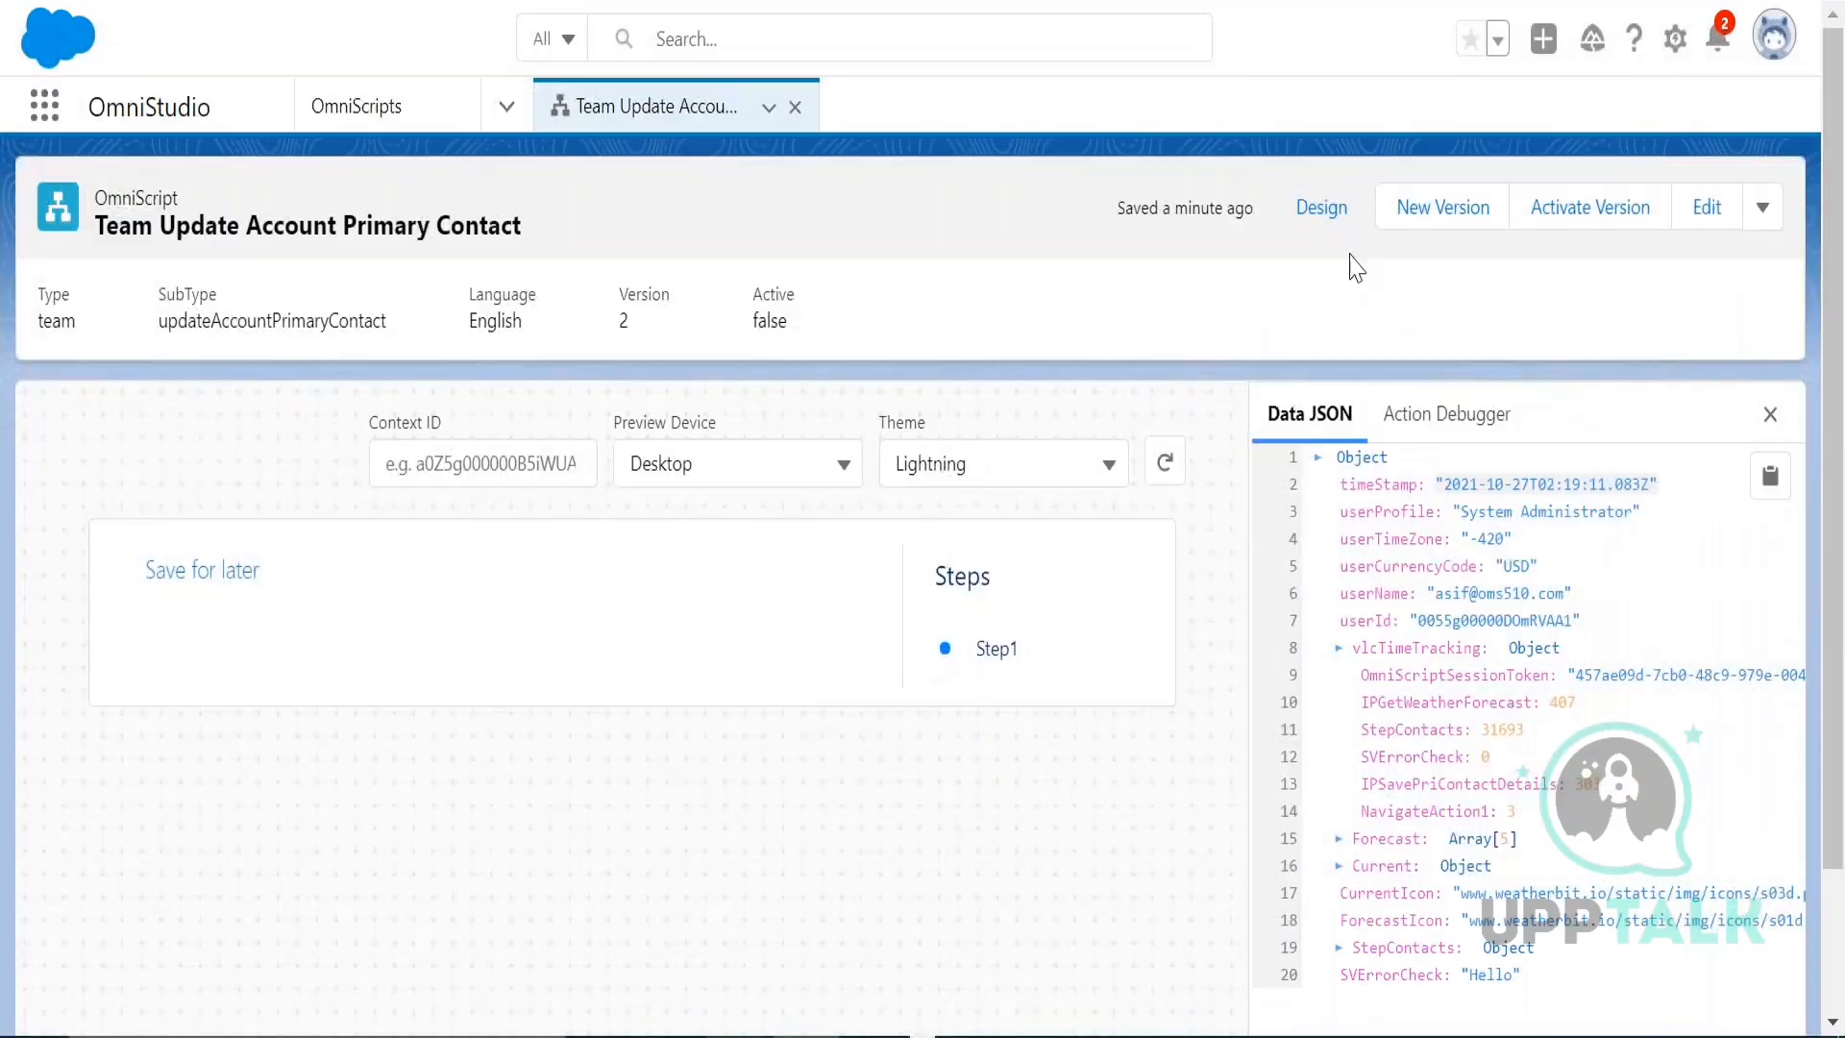
click(1336, 228)
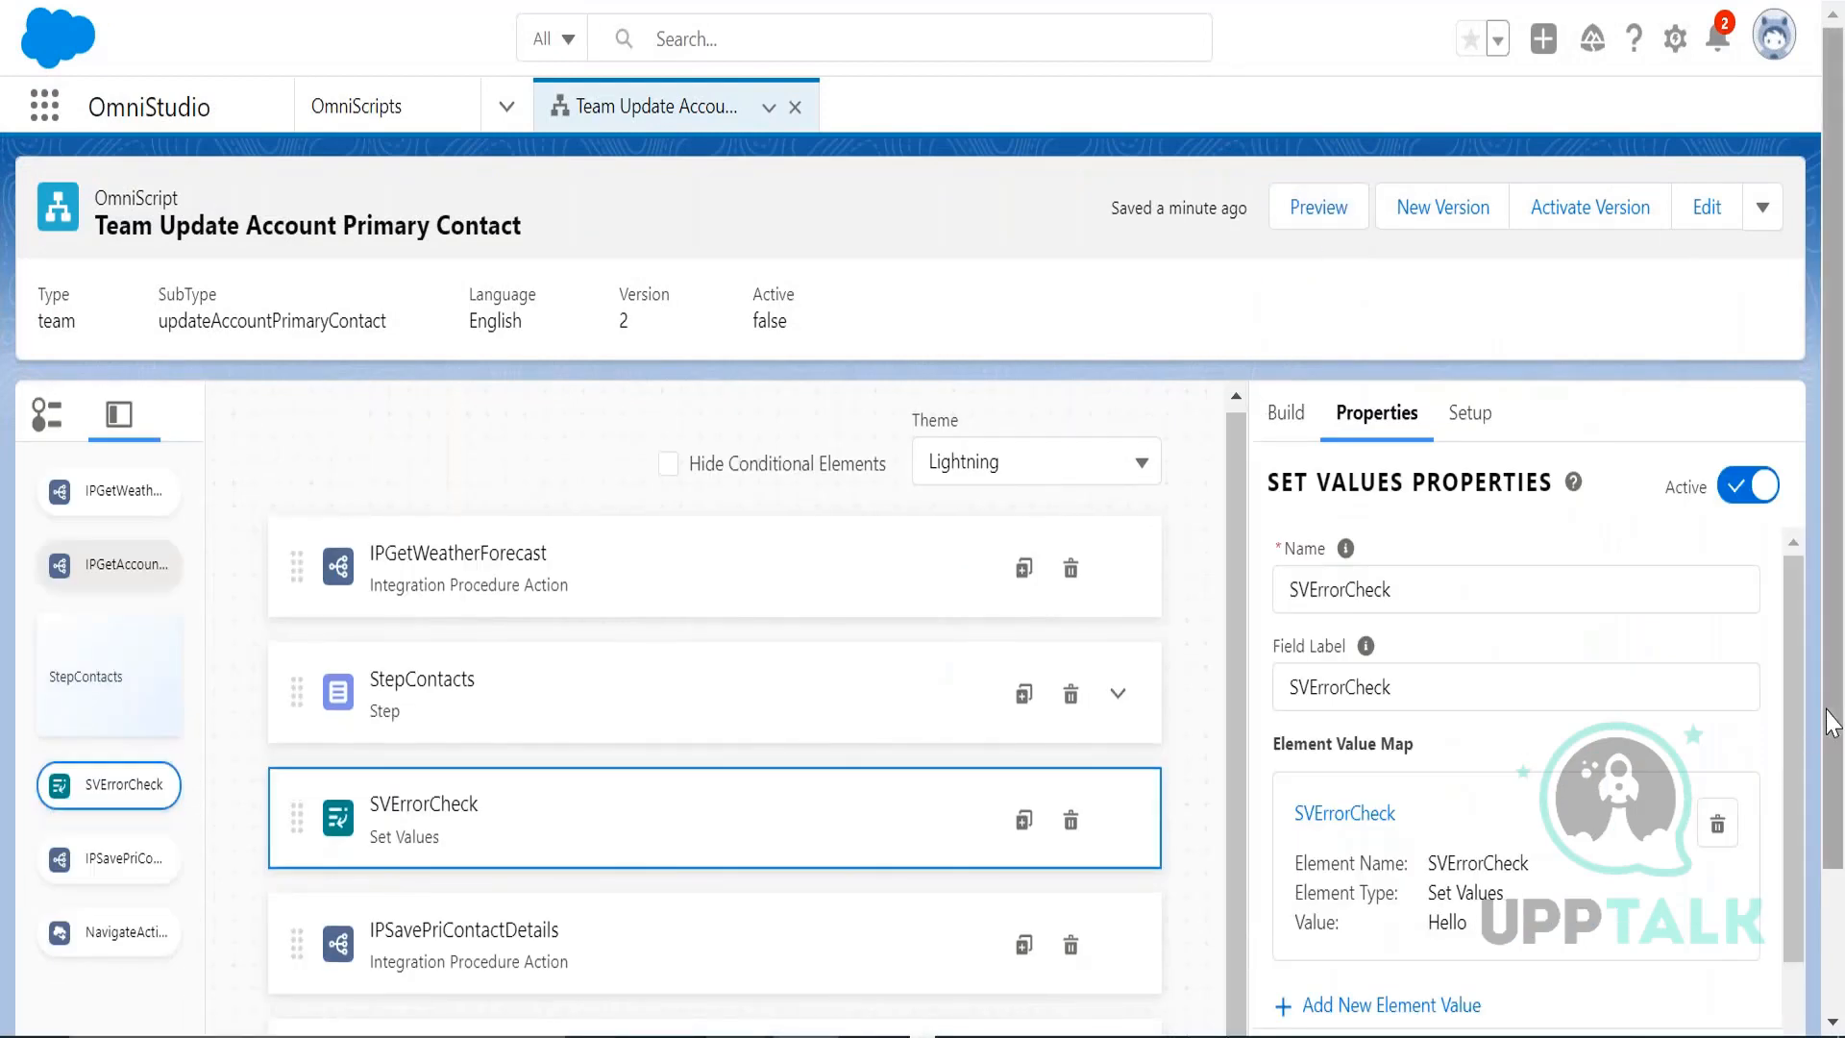
drag(1833, 770, 1834, 913)
mouse_move(1794, 744)
mouse_down()
mouse_move(1795, 984)
mouse_move(1797, 780)
mouse_up()
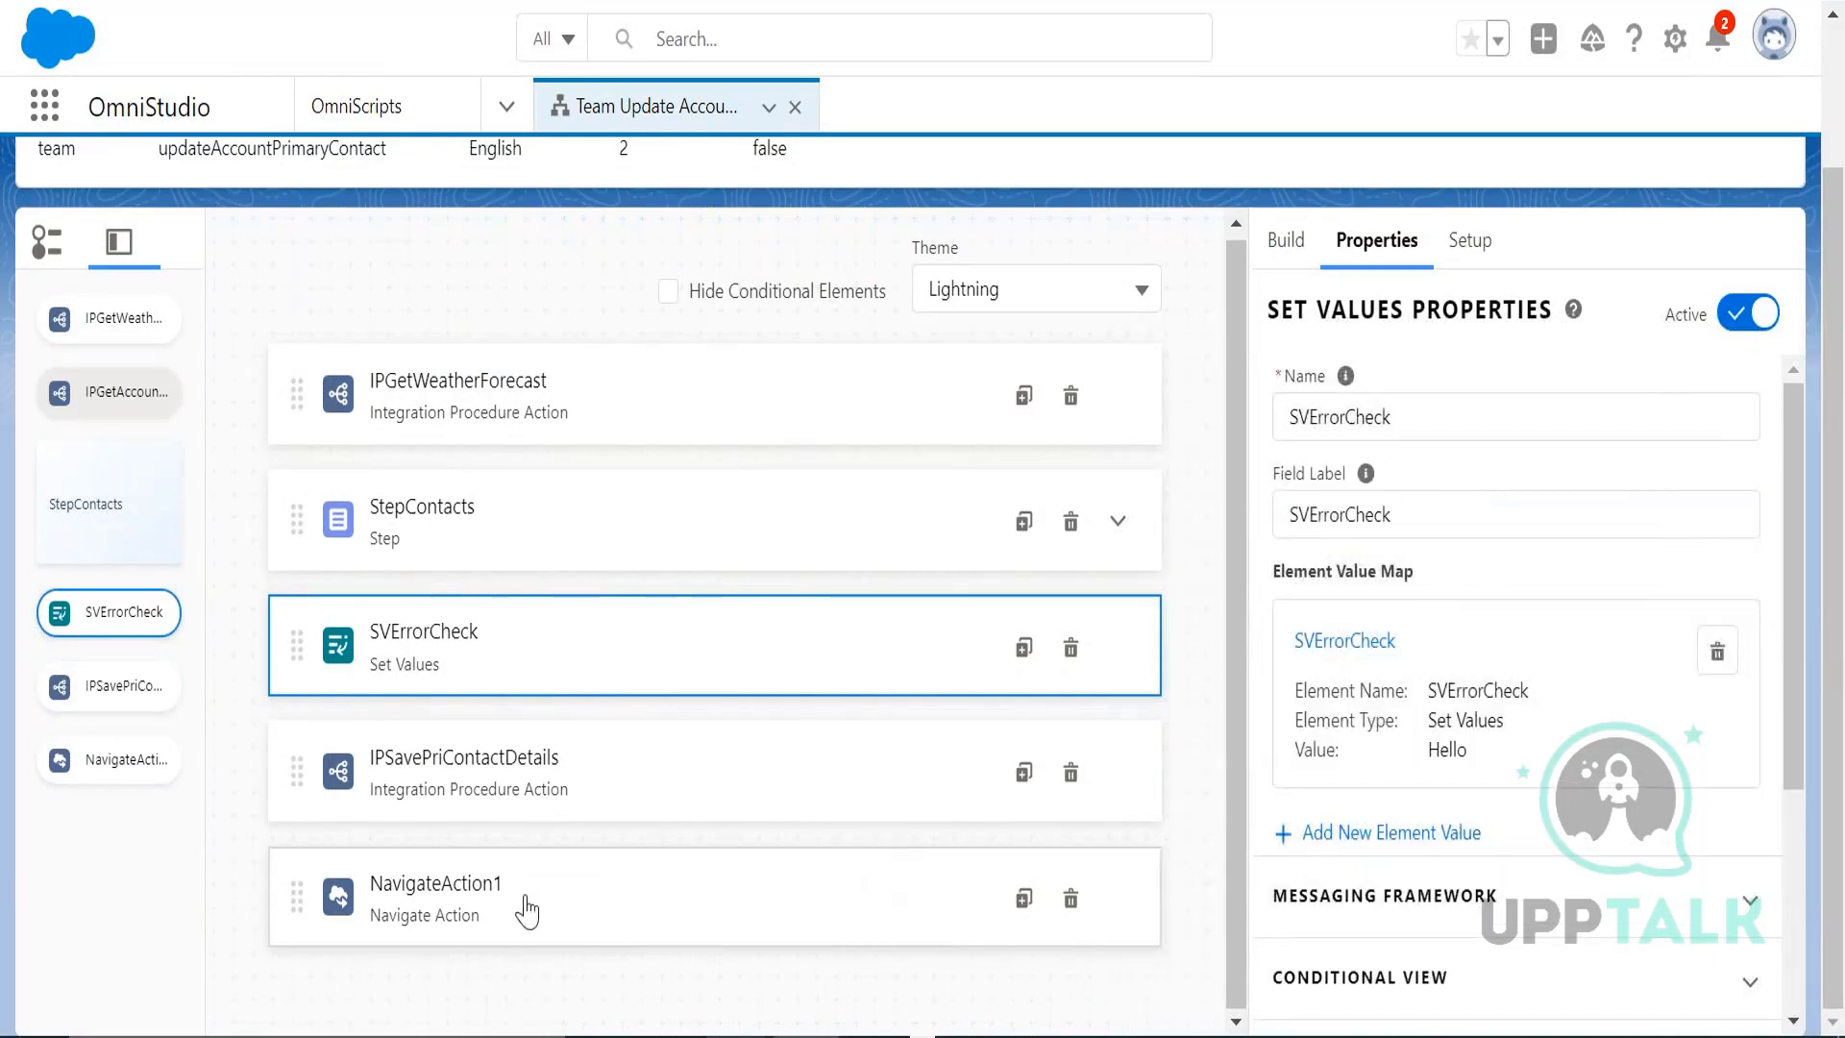
click(432, 904)
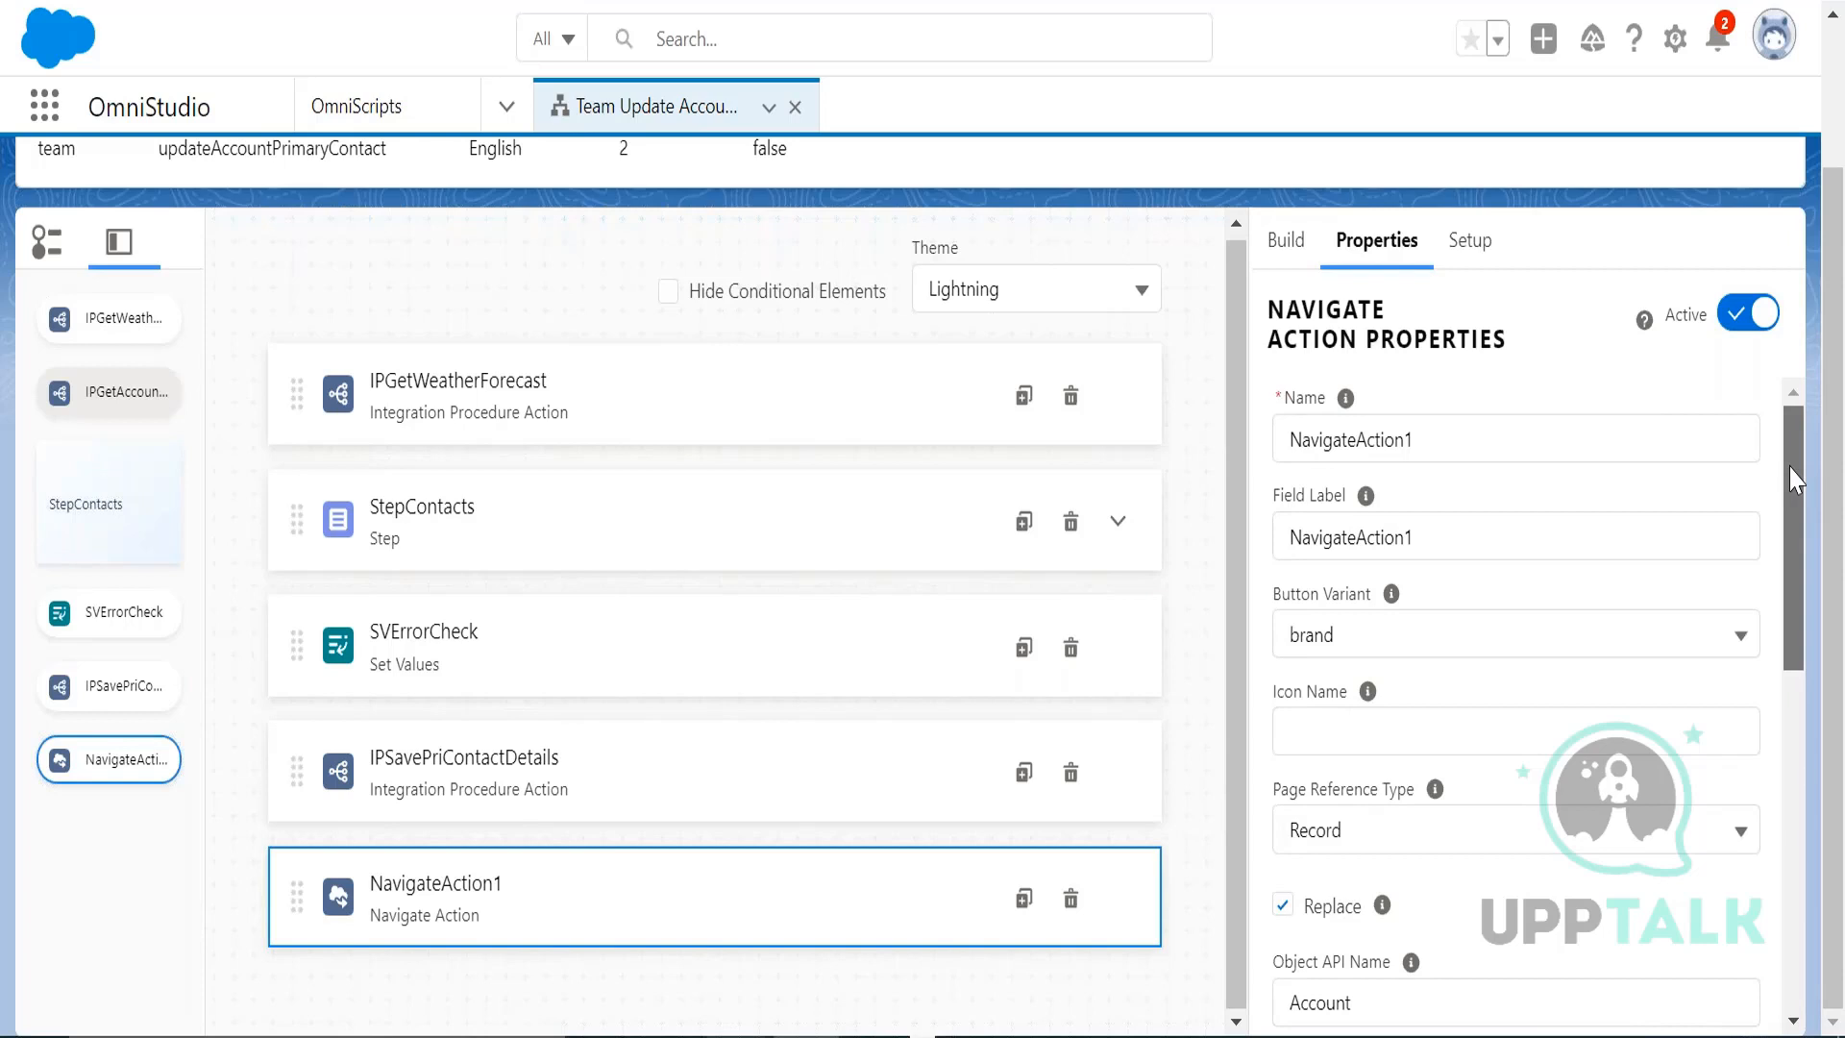
drag(1793, 476, 1780, 889)
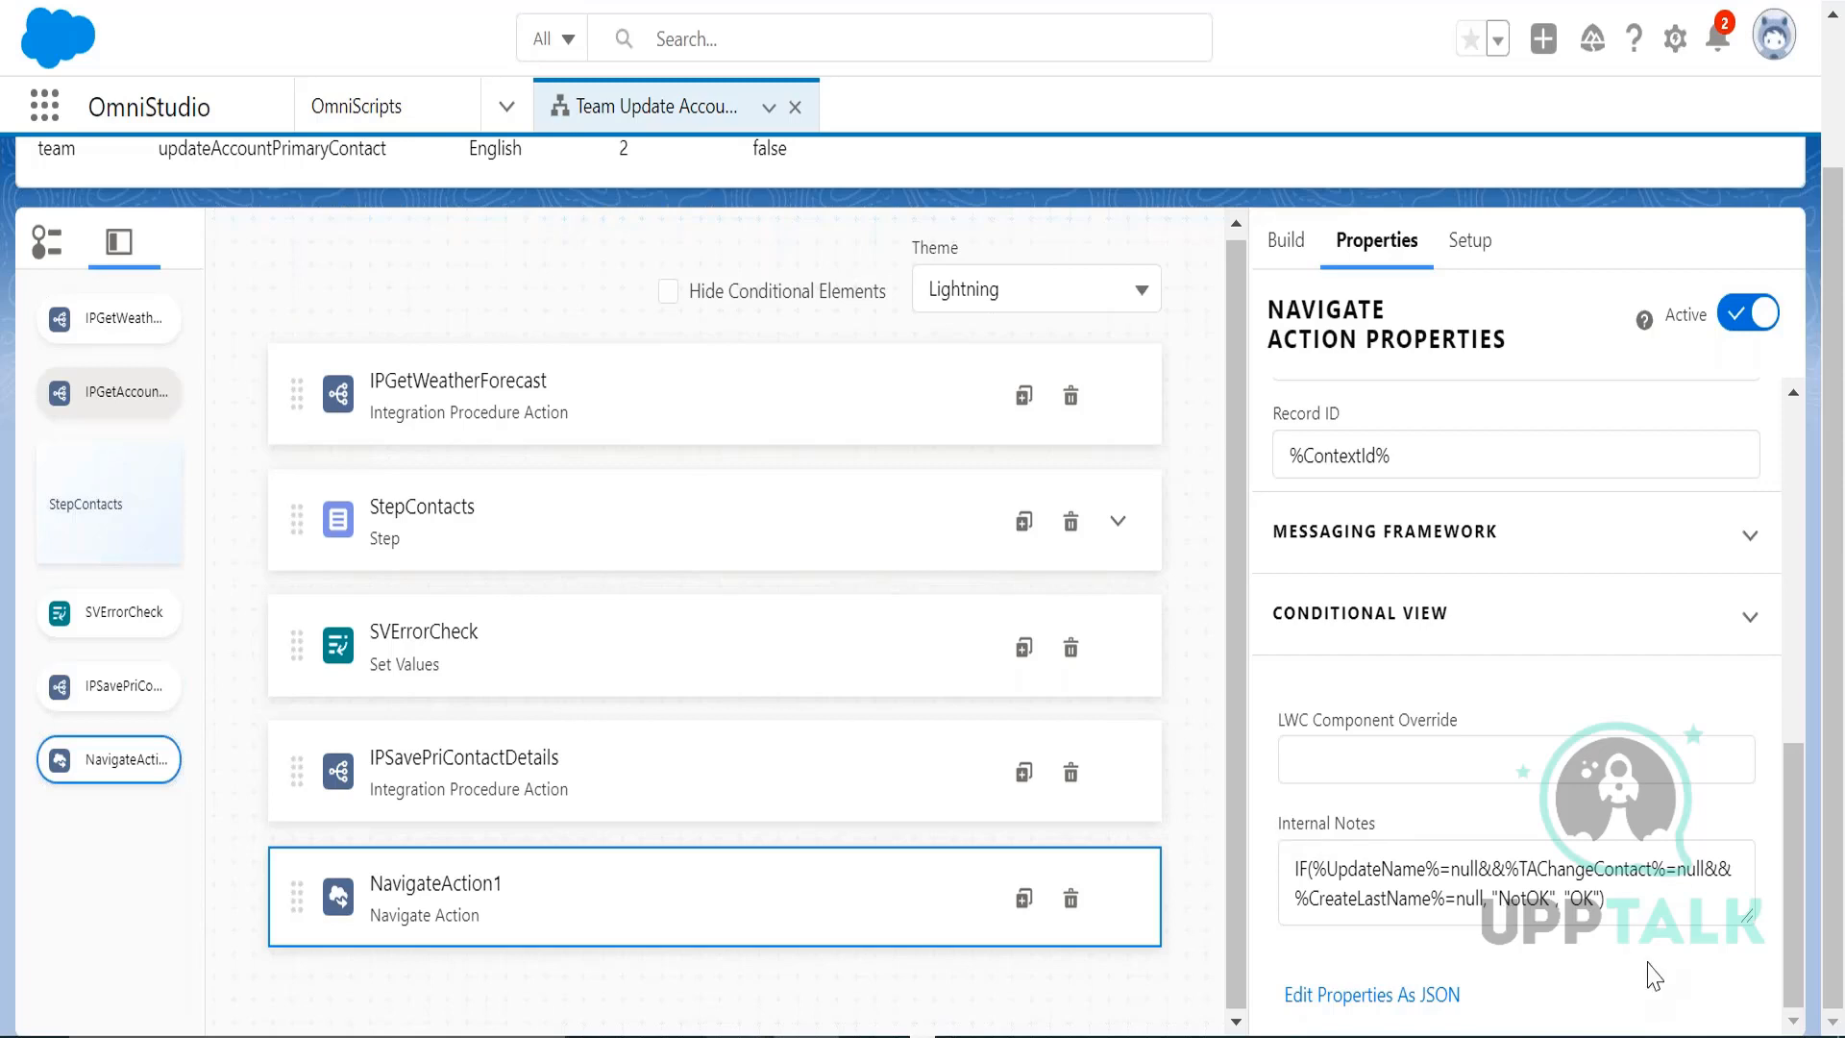
drag(1618, 886, 1266, 879)
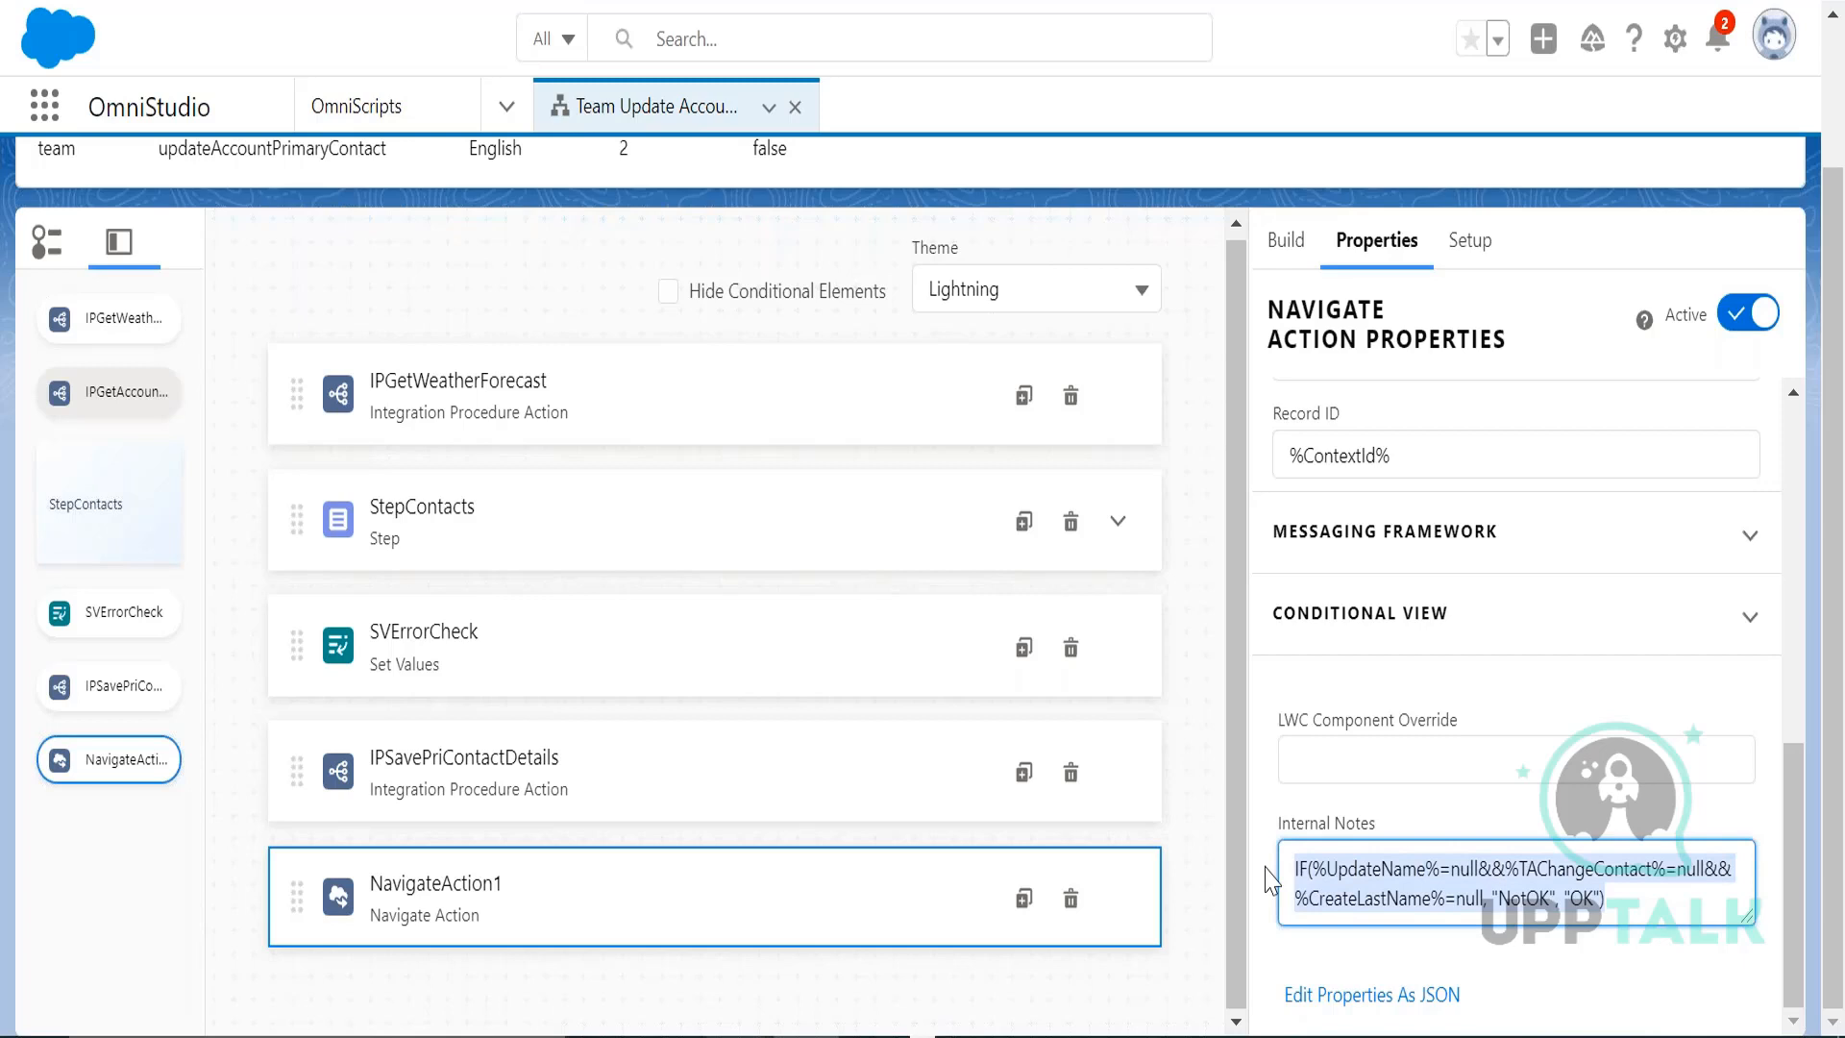
click(1267, 879)
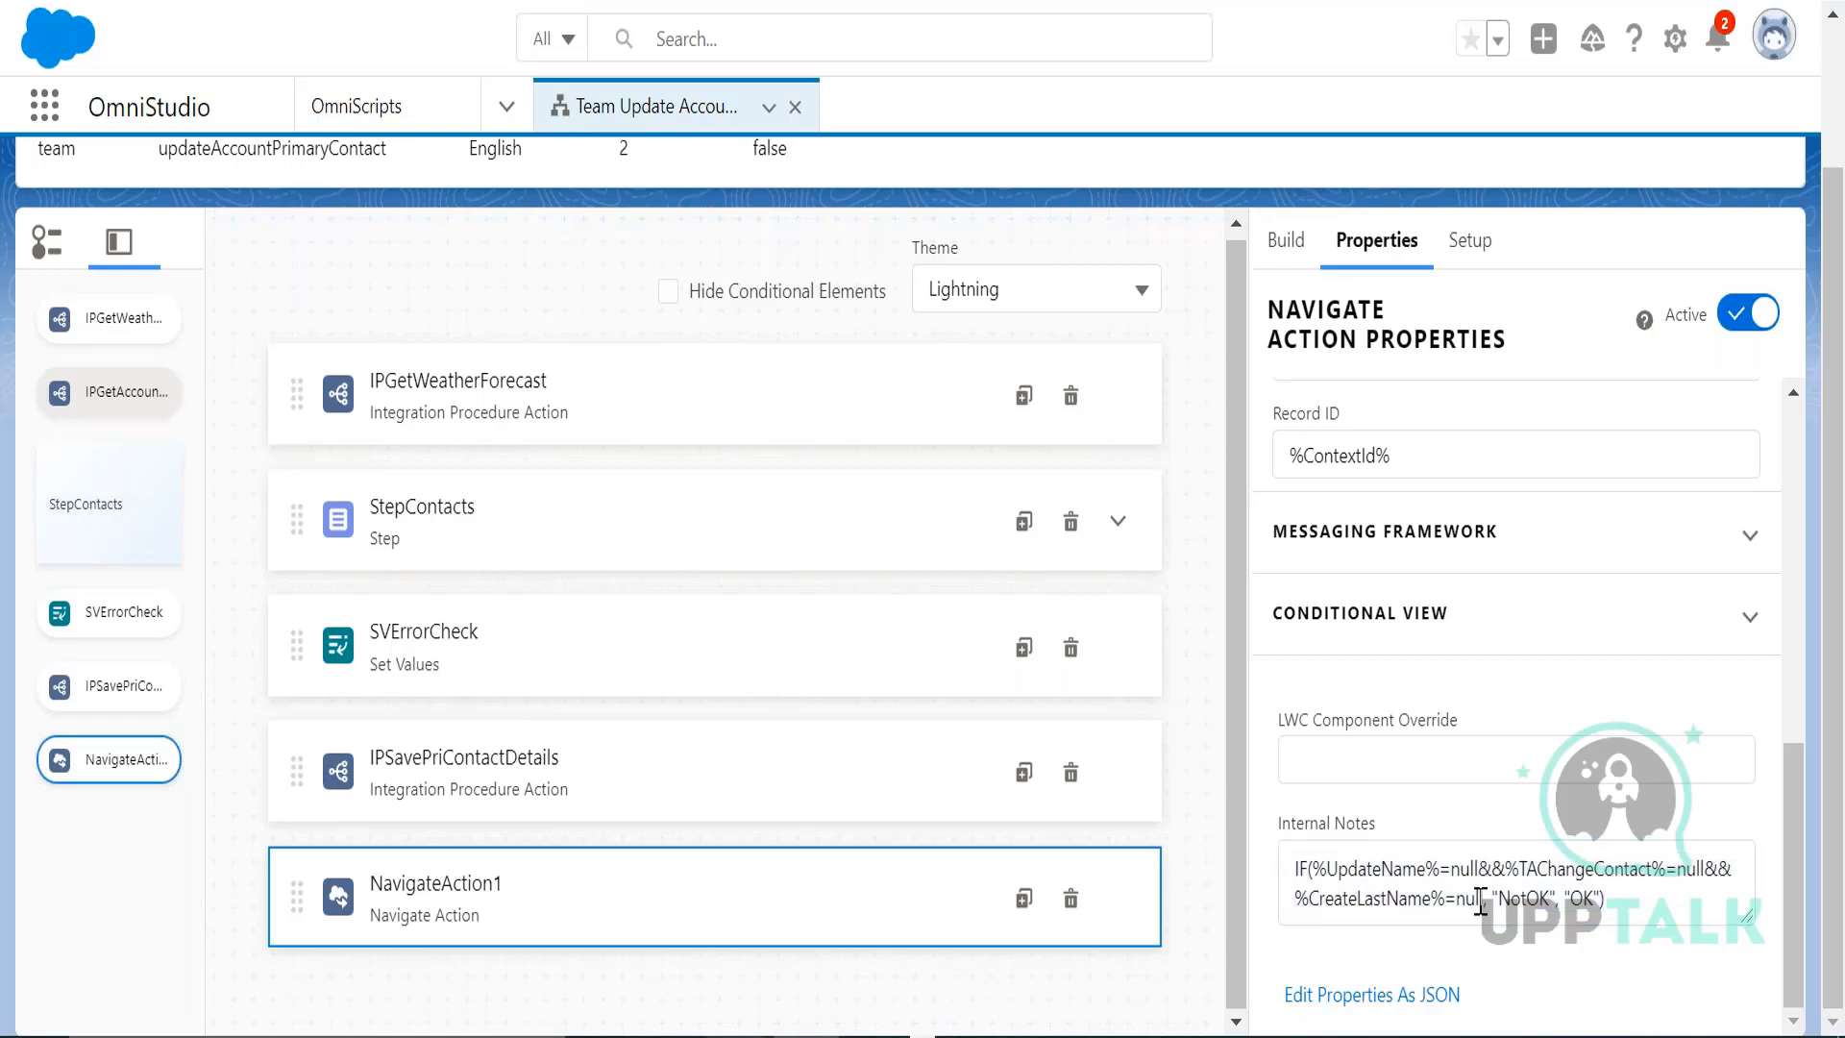
mouse_move(1611, 902)
mouse_down()
mouse_move(1400, 874)
mouse_move(1618, 919)
mouse_up()
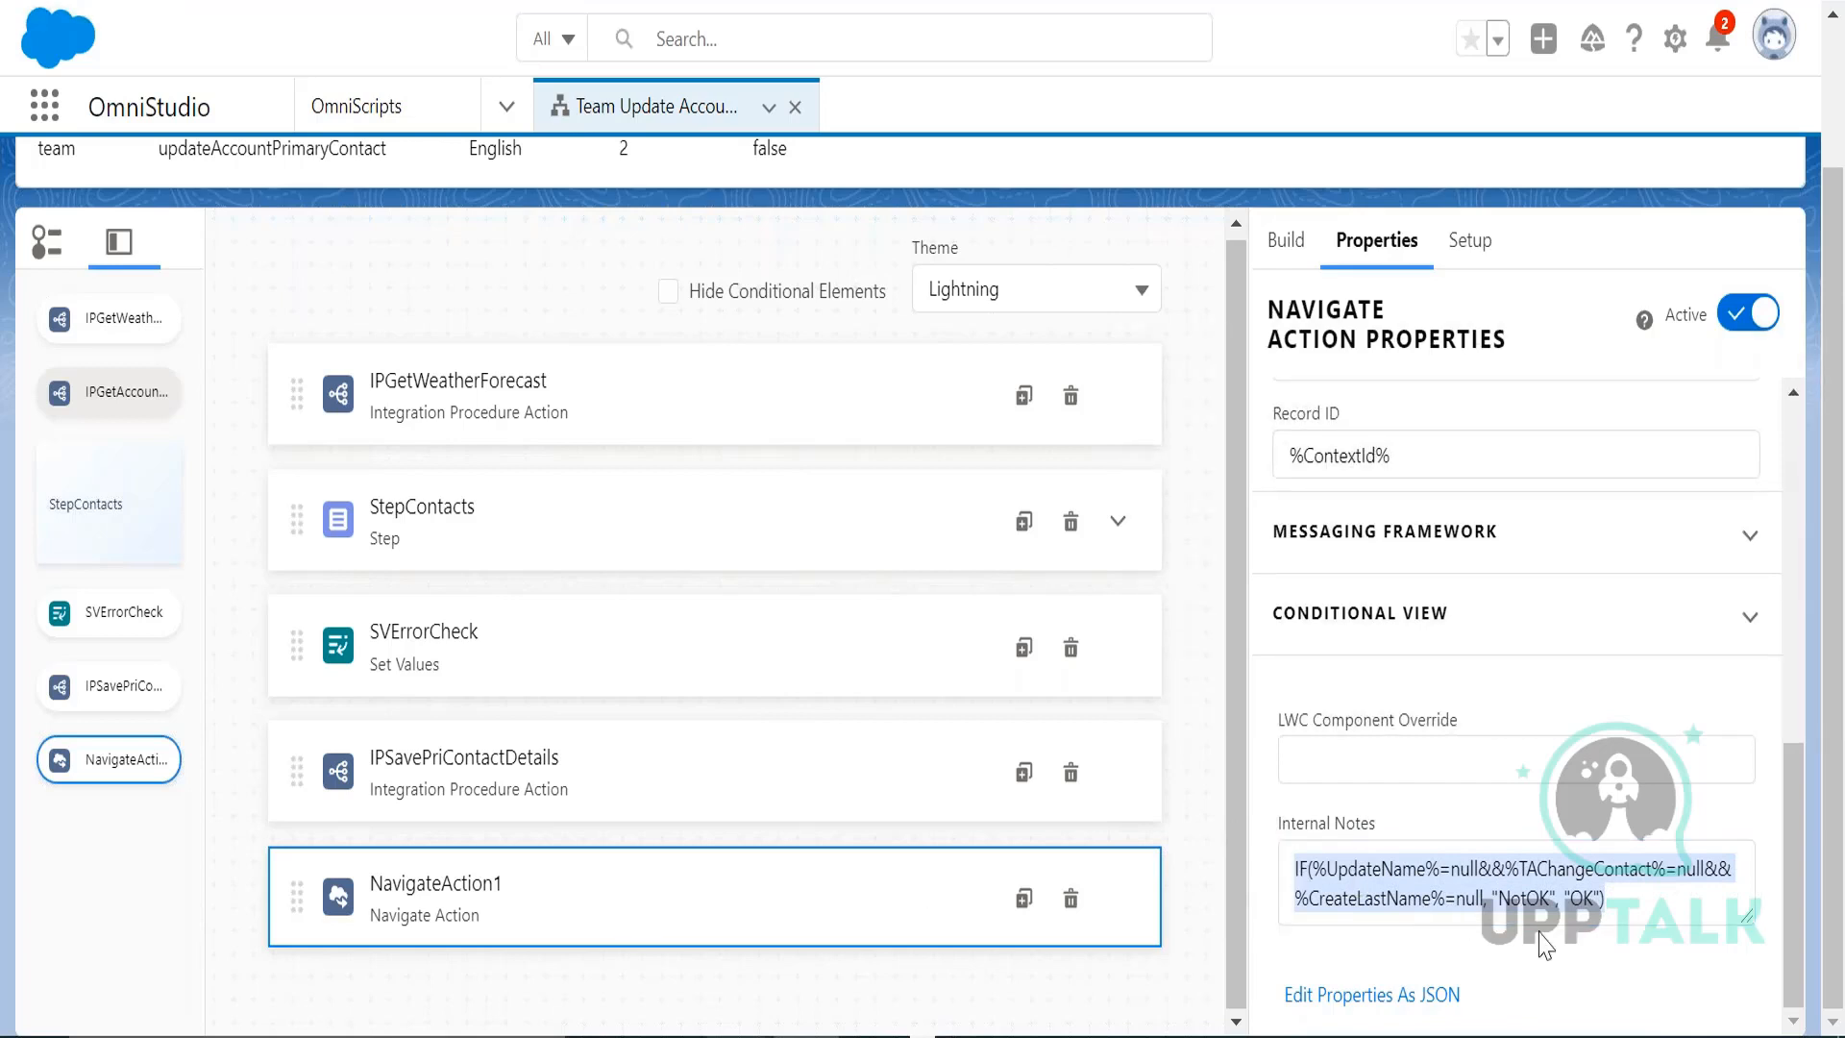
drag(1793, 865, 1807, 855)
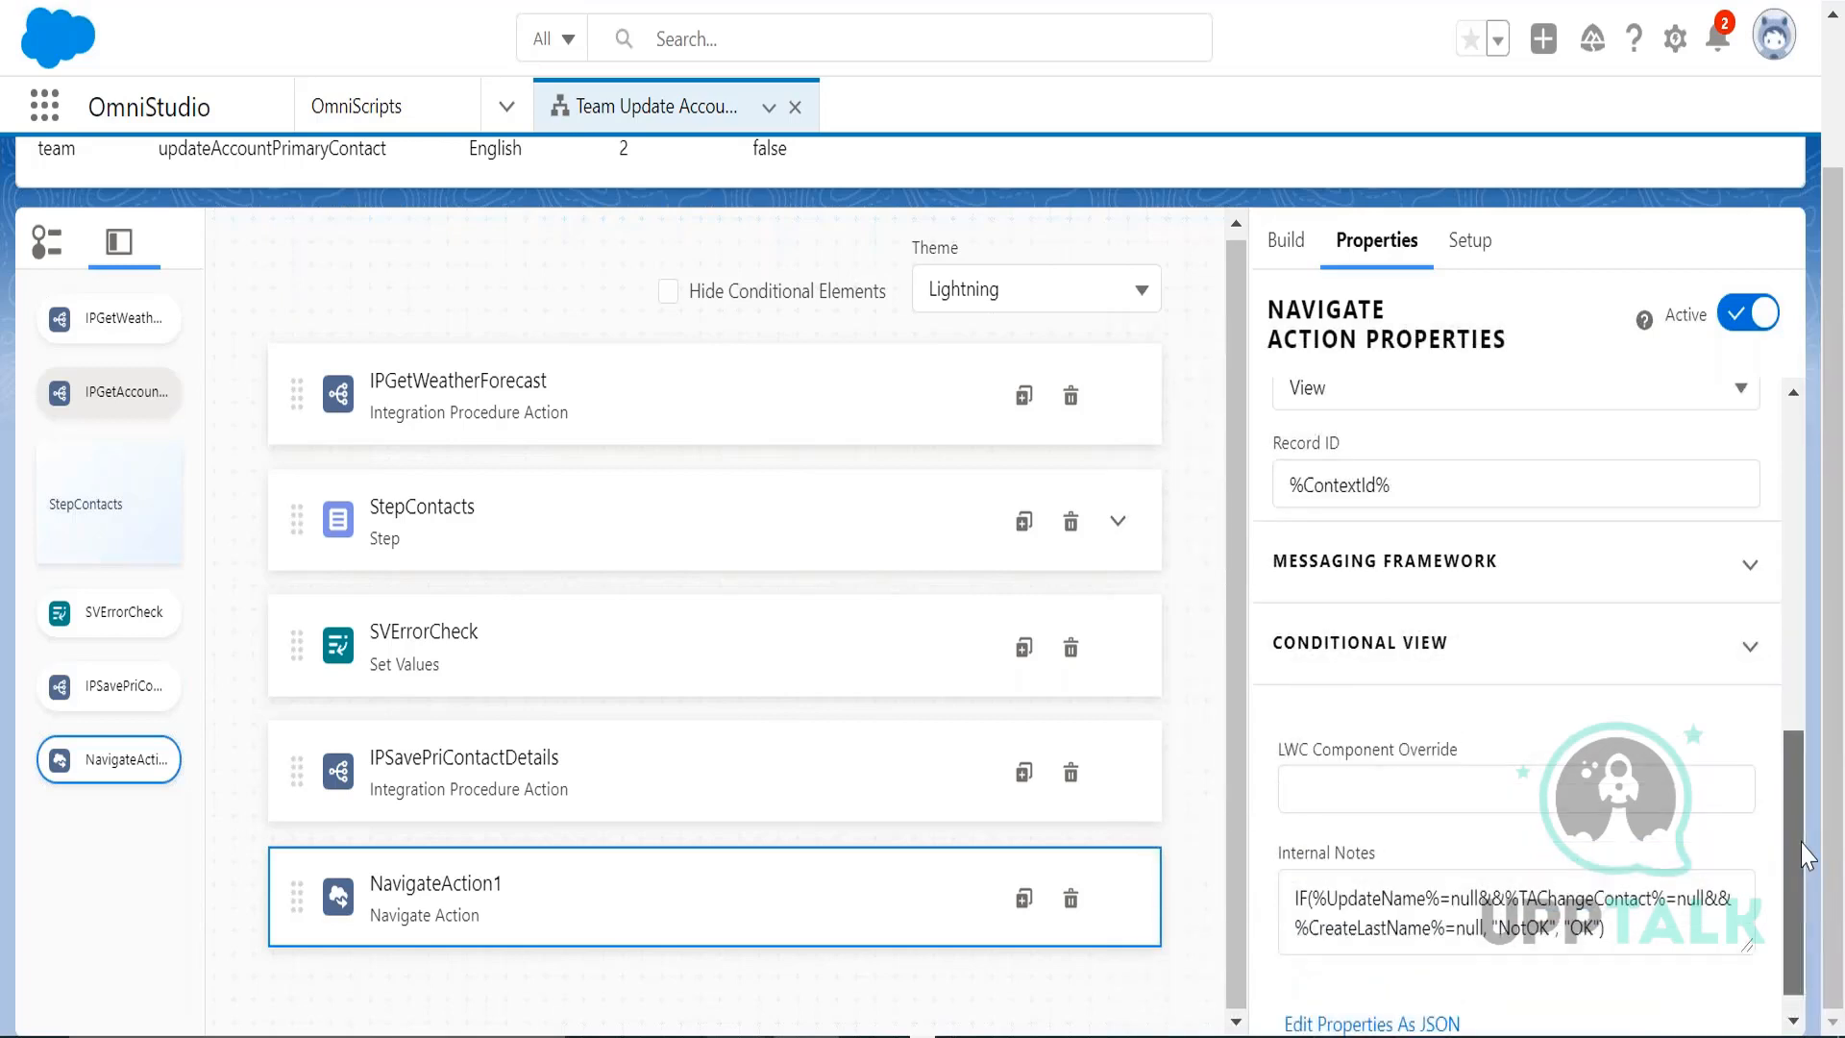
- Open the existing SVErrorCheck element value of the Set Values action for editing and clear its value
click(704, 620)
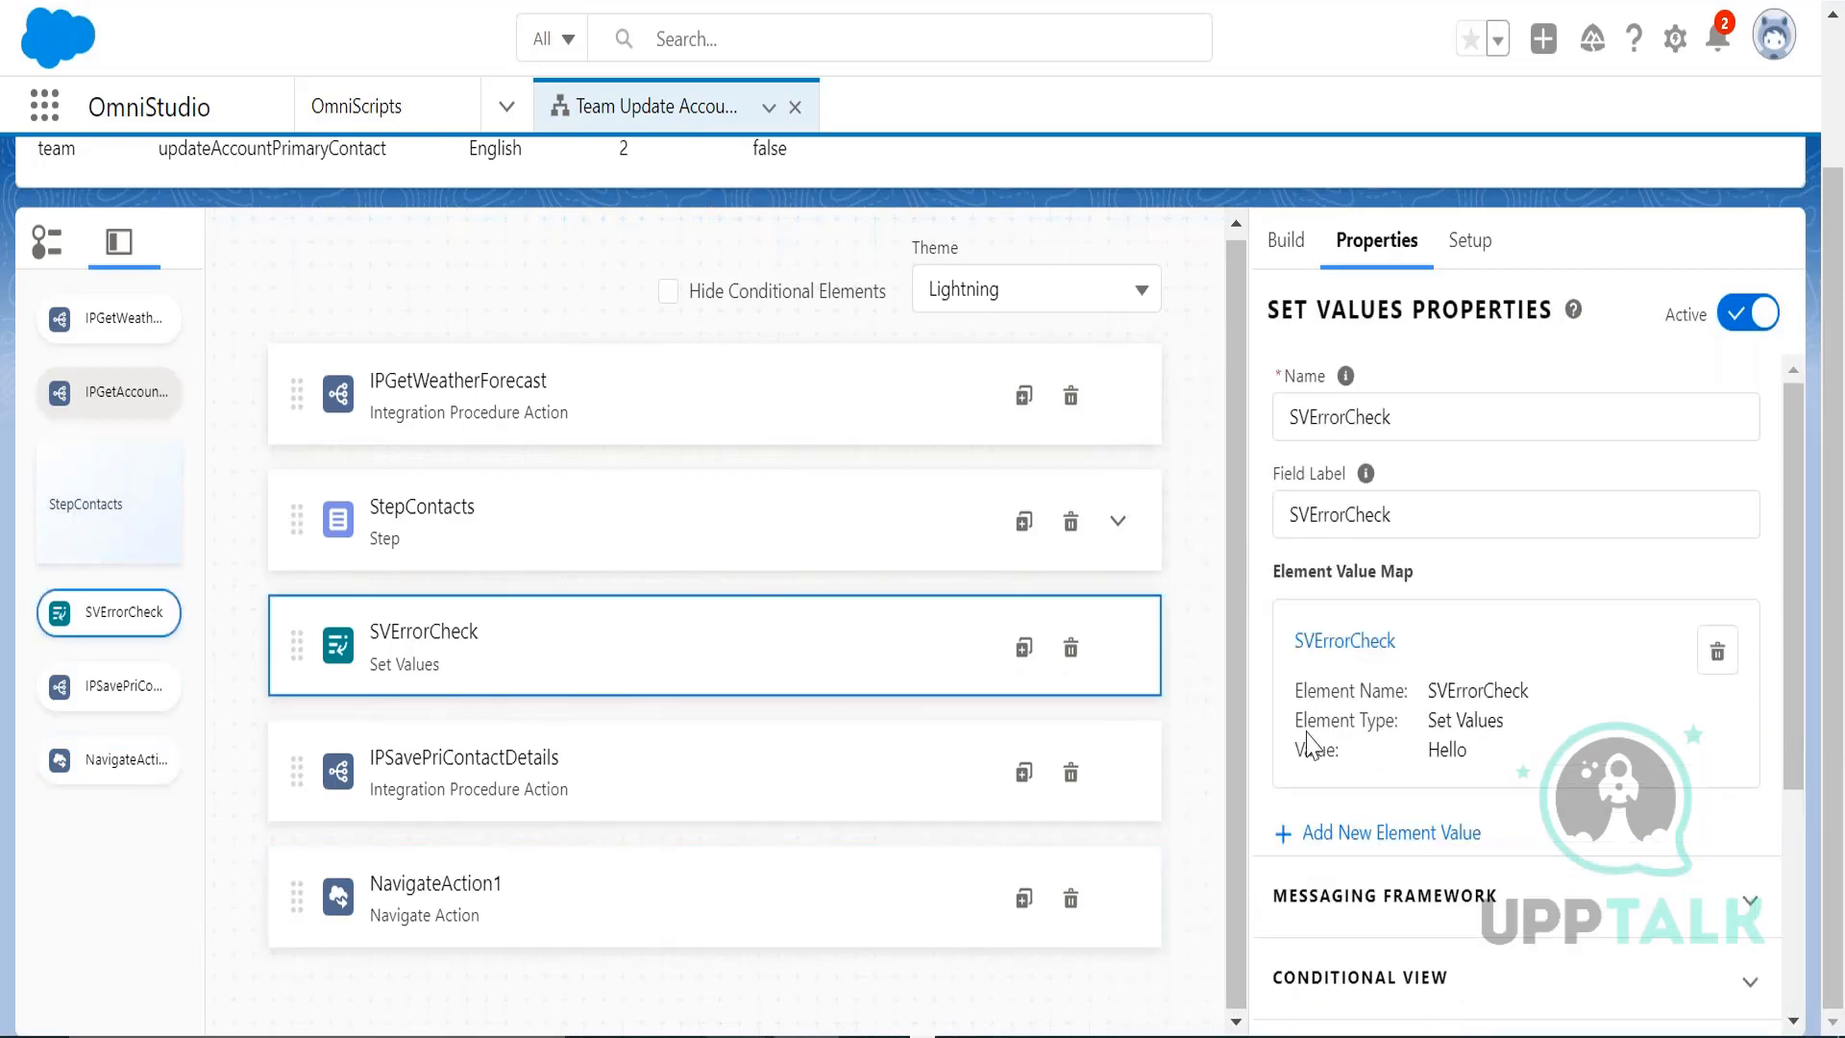
click(1364, 834)
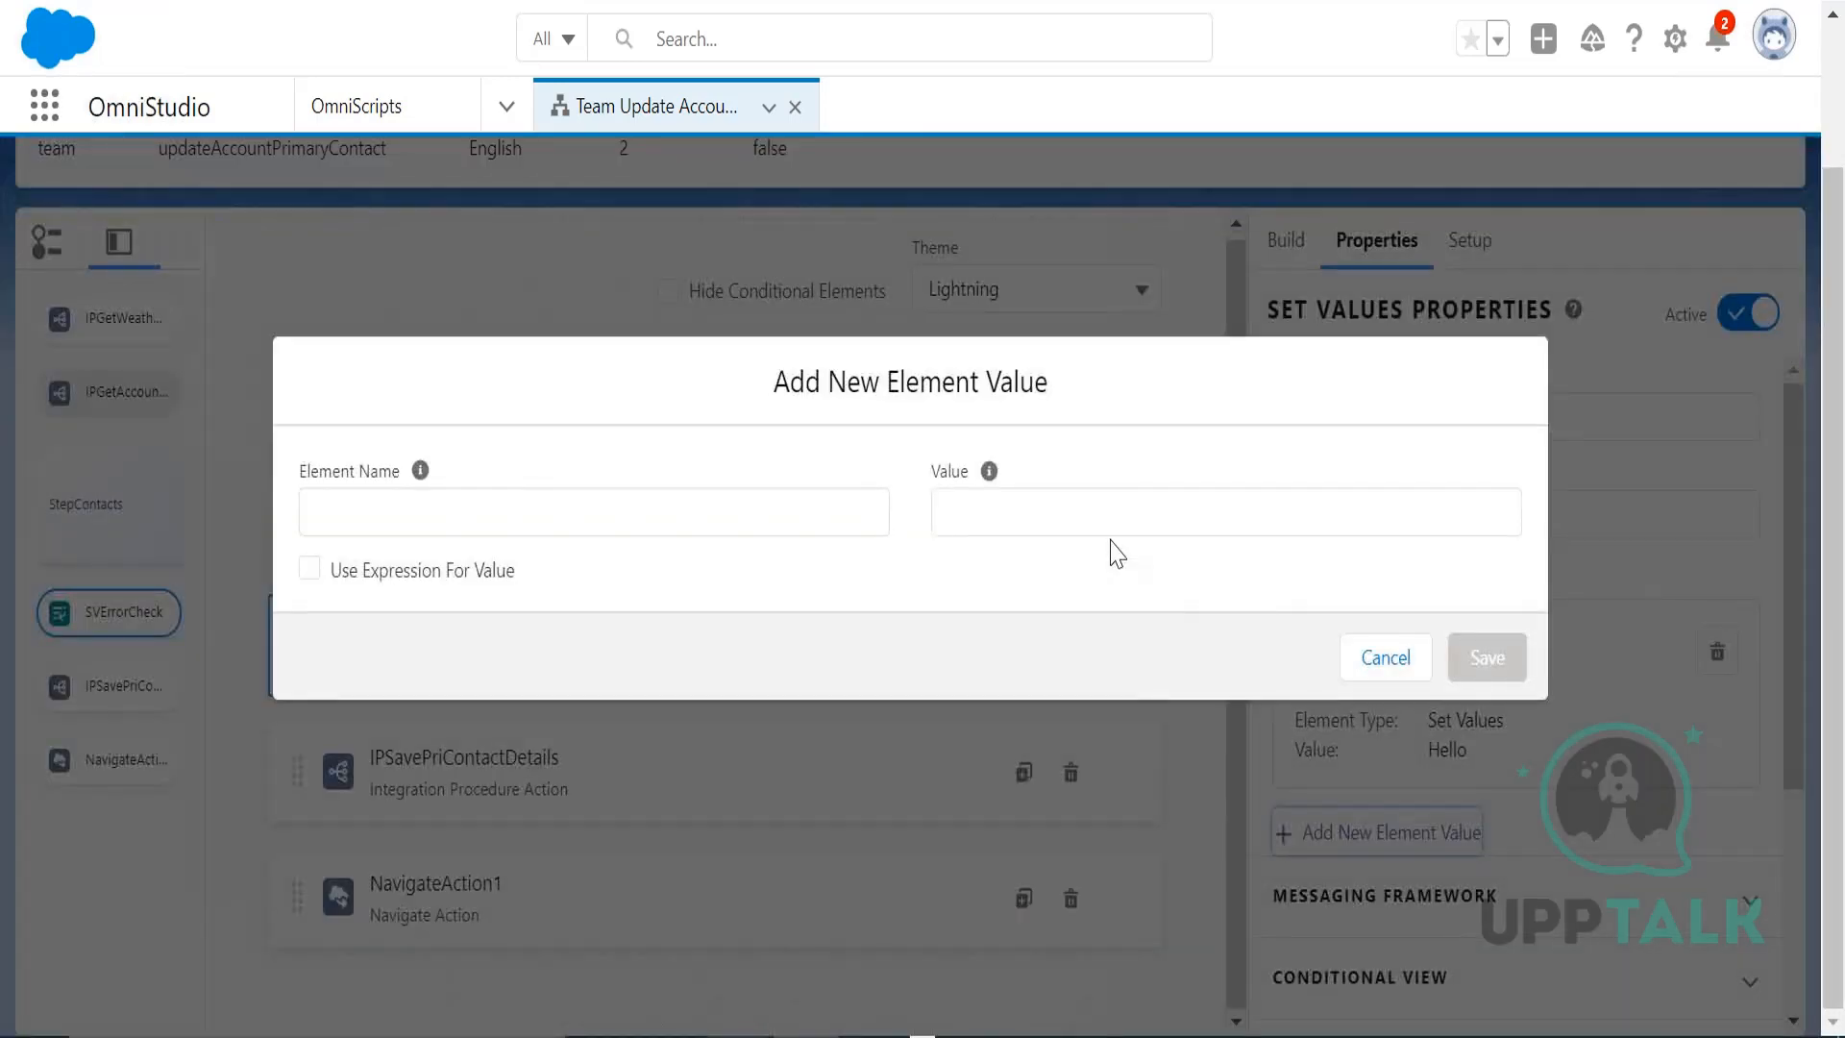
click(1390, 663)
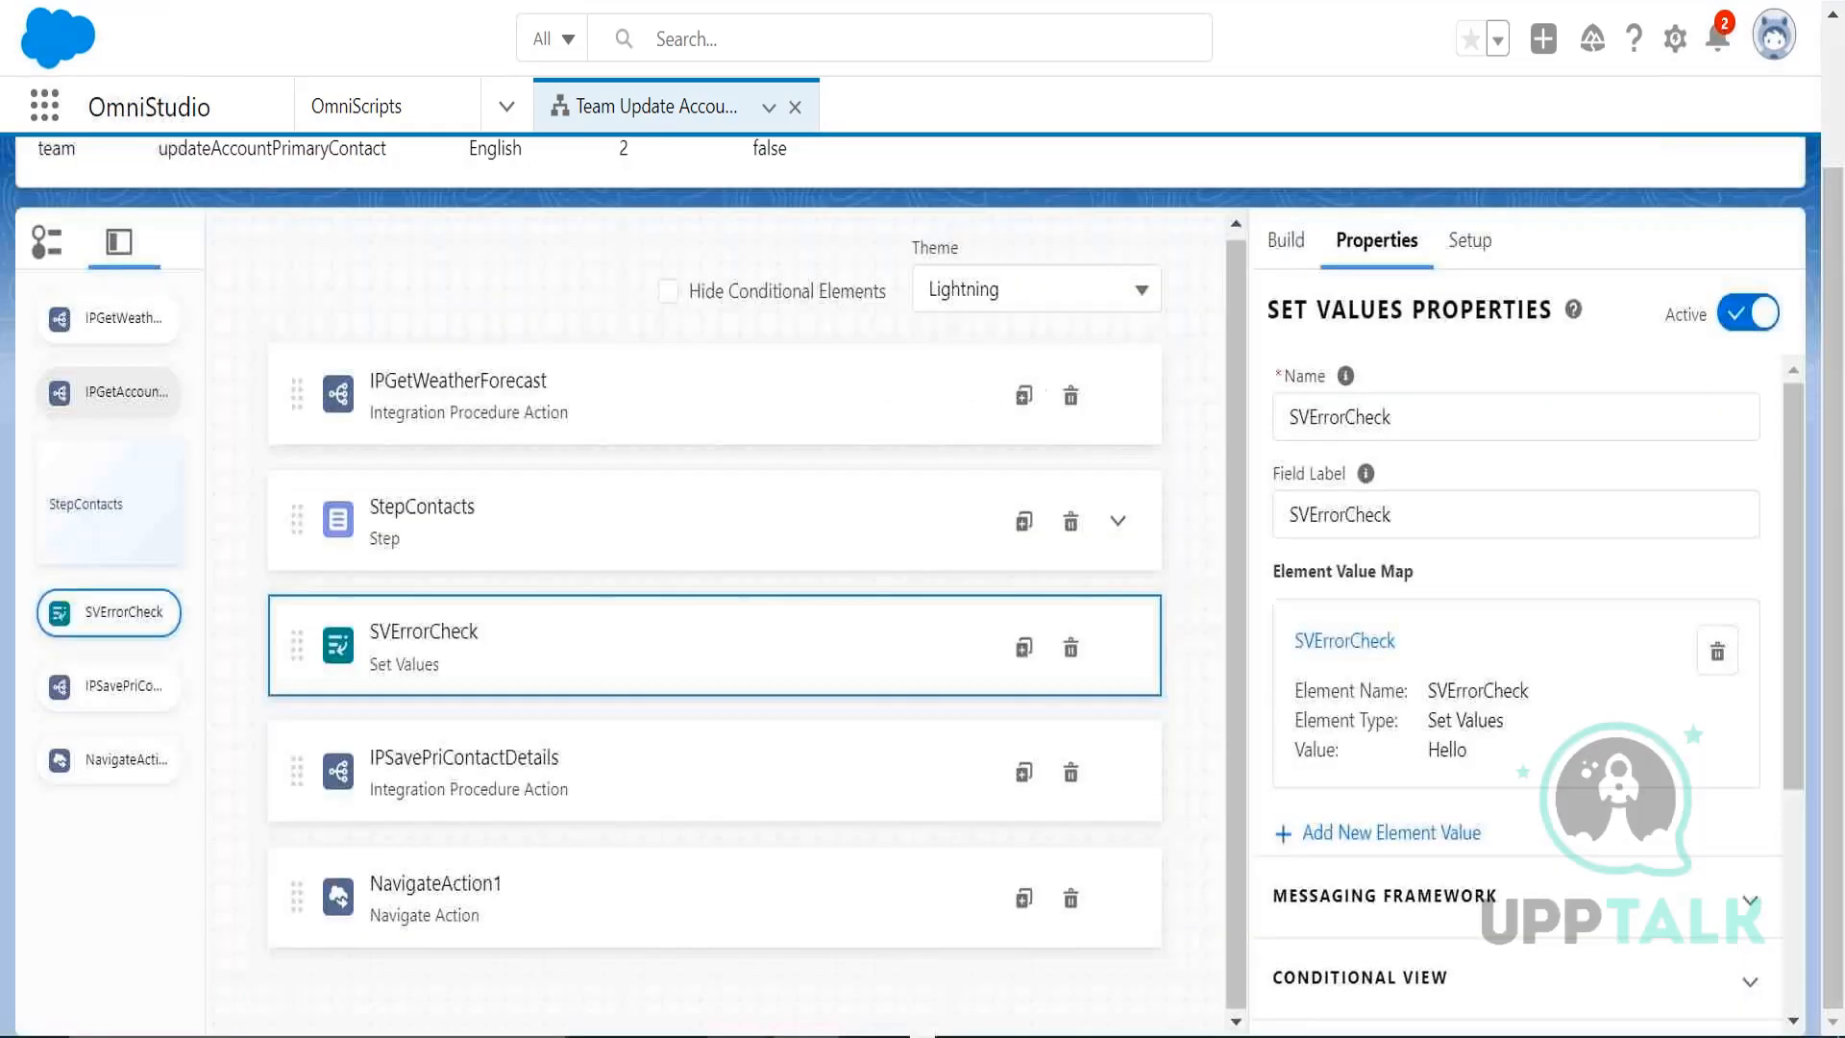
click(1372, 649)
click(1071, 509)
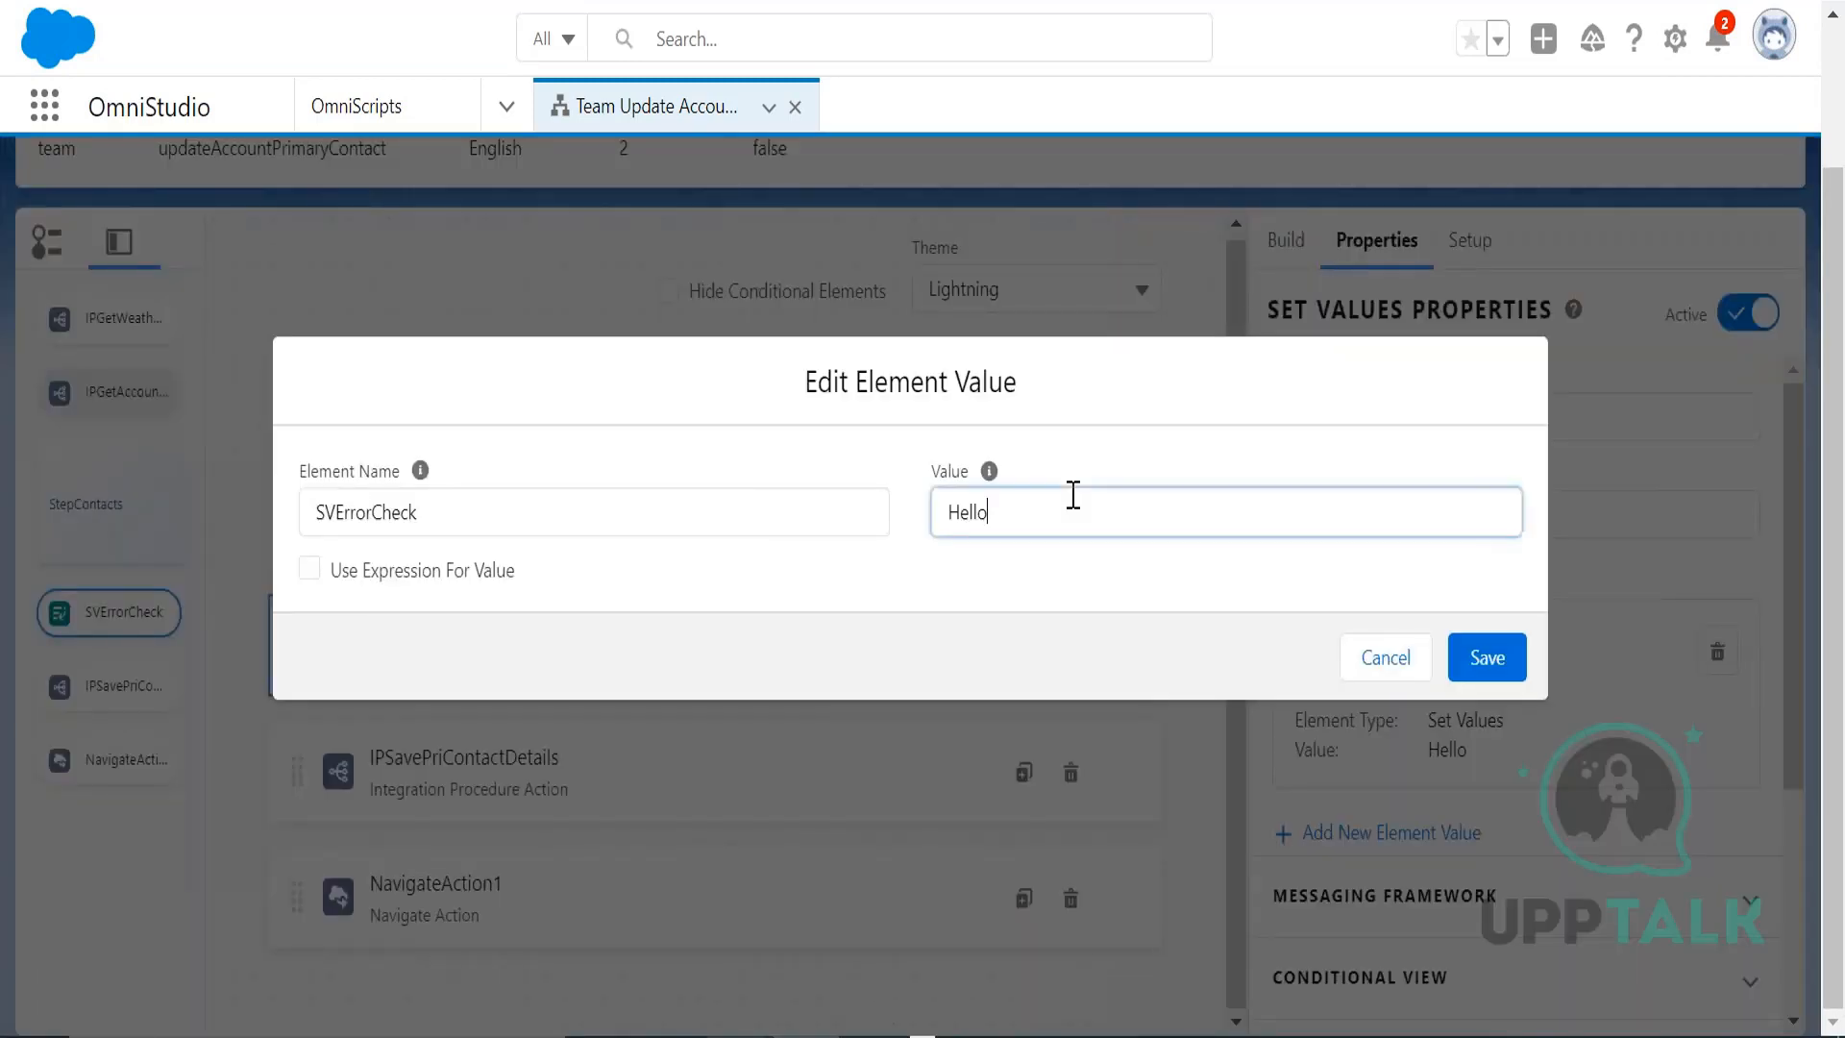
drag(1070, 510, 937, 511)
key(BackSpace)
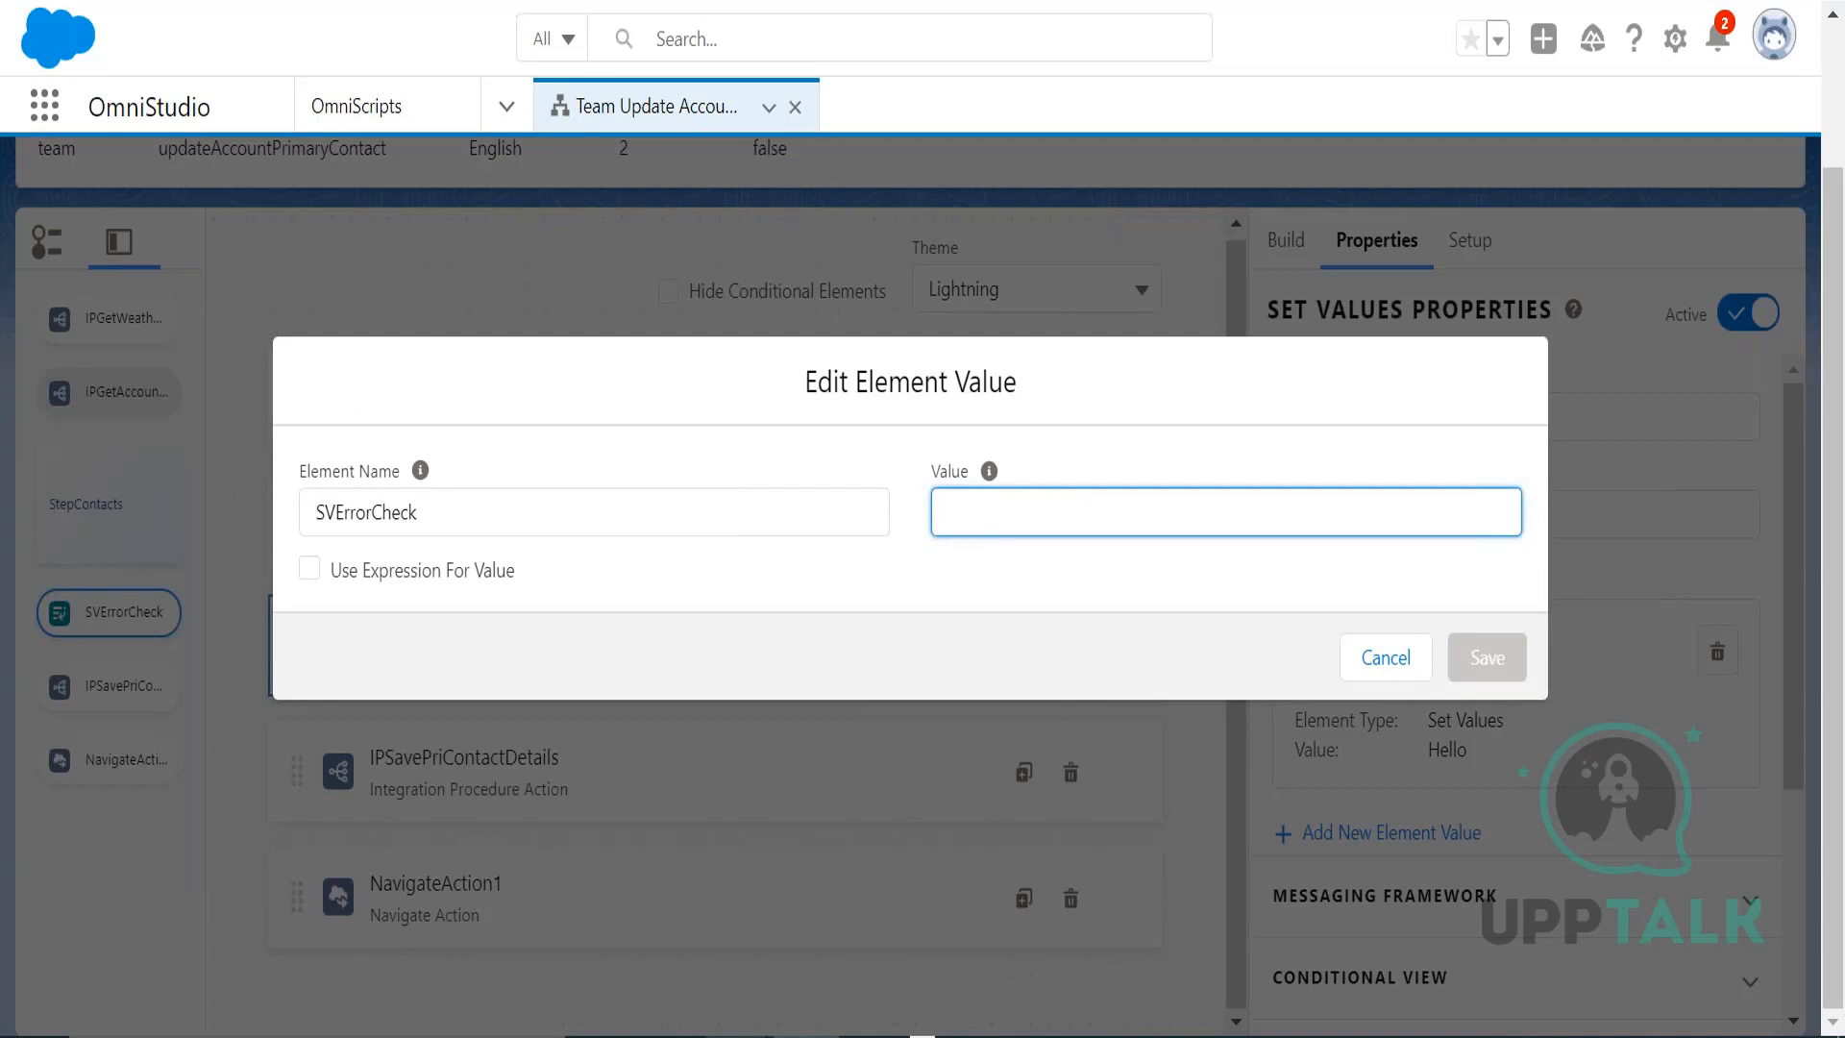
- Enable Use Expression For Value and enter IF(%UpdateName%=null&&%TAChangeContact%=null&&%CreateLastName%=null, "NotOK", "OK") as the expression
click(309, 570)
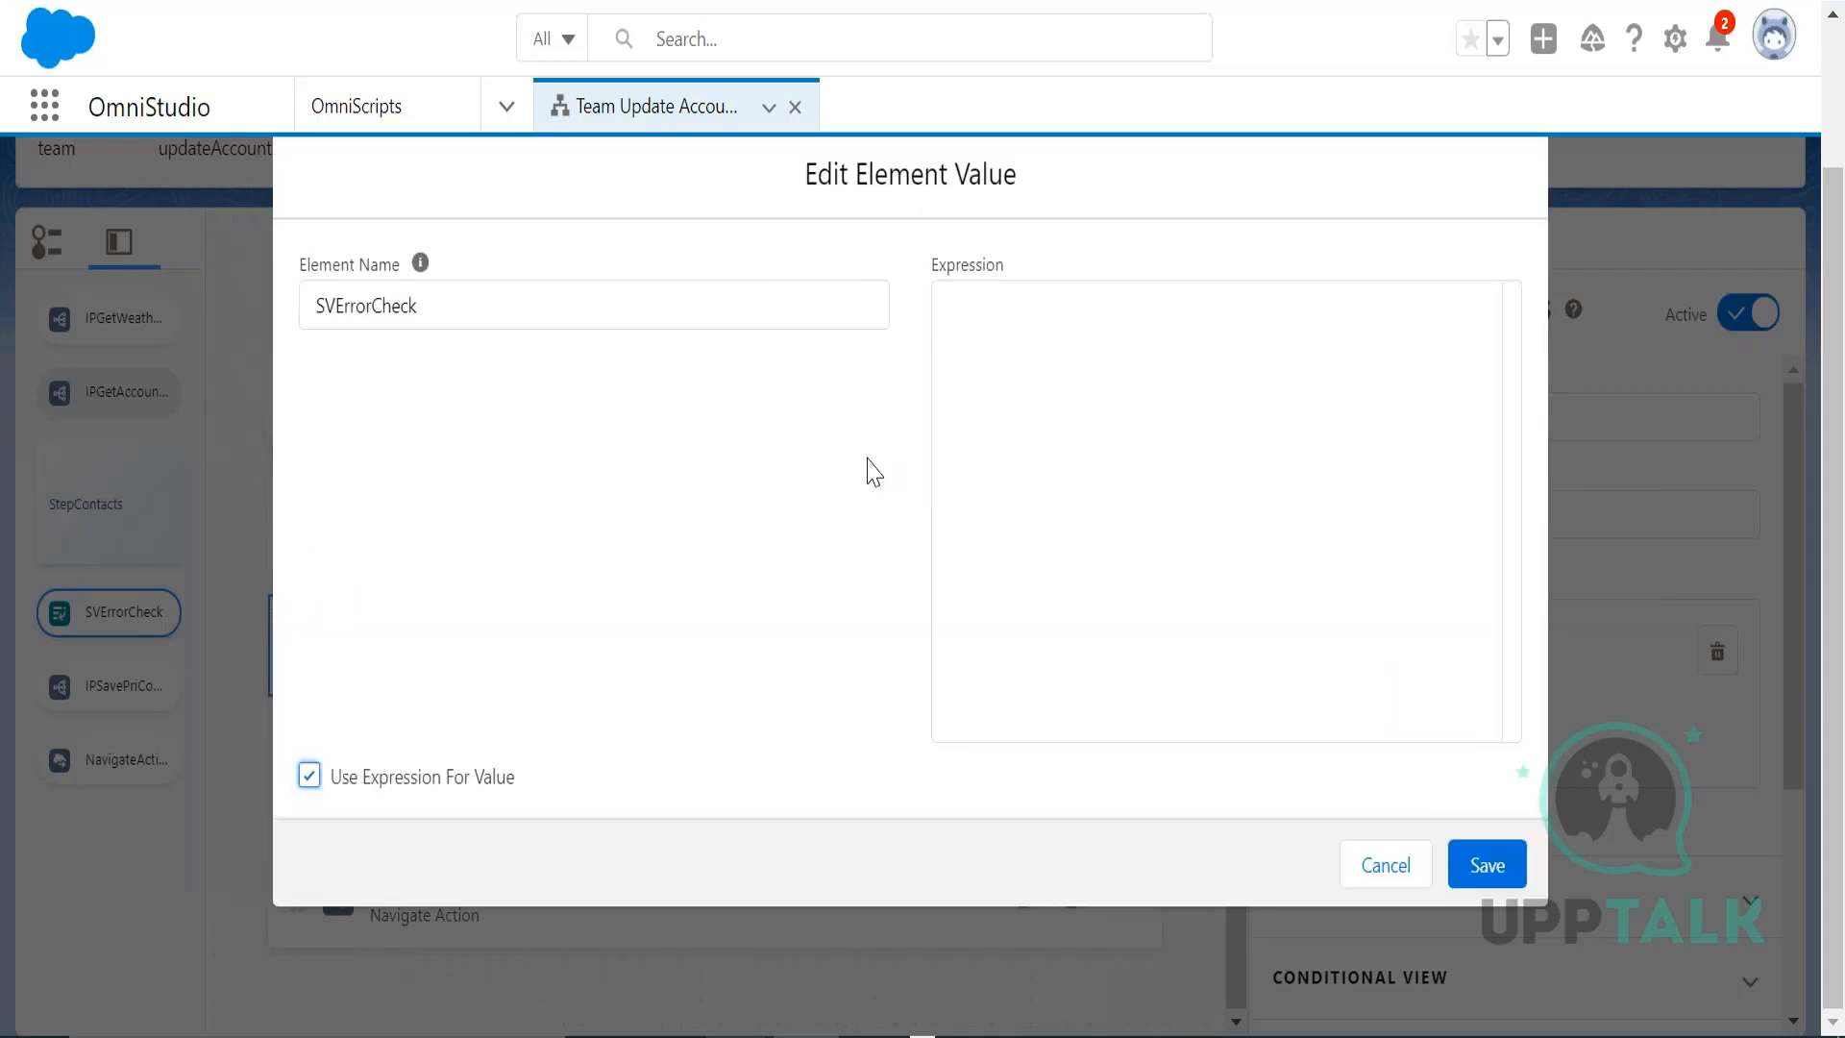
click(1030, 353)
key(ctrl+v)
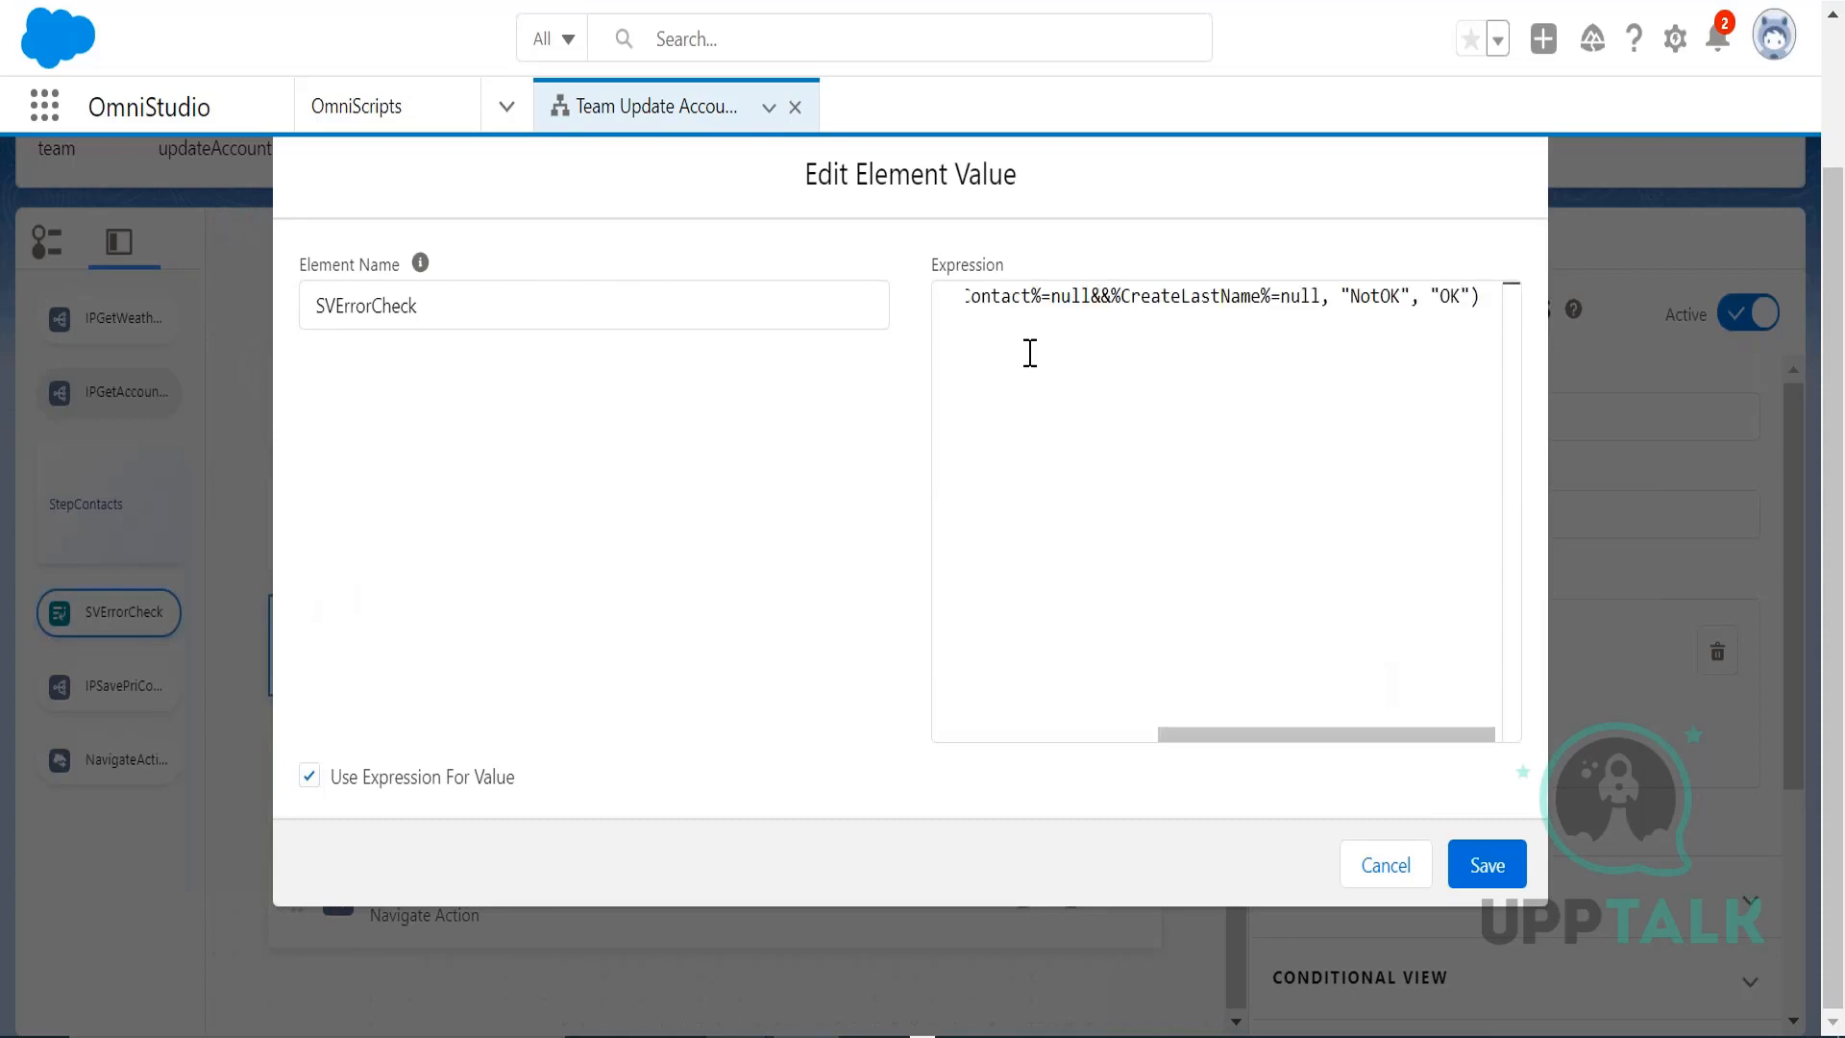
drag(1222, 735, 1172, 759)
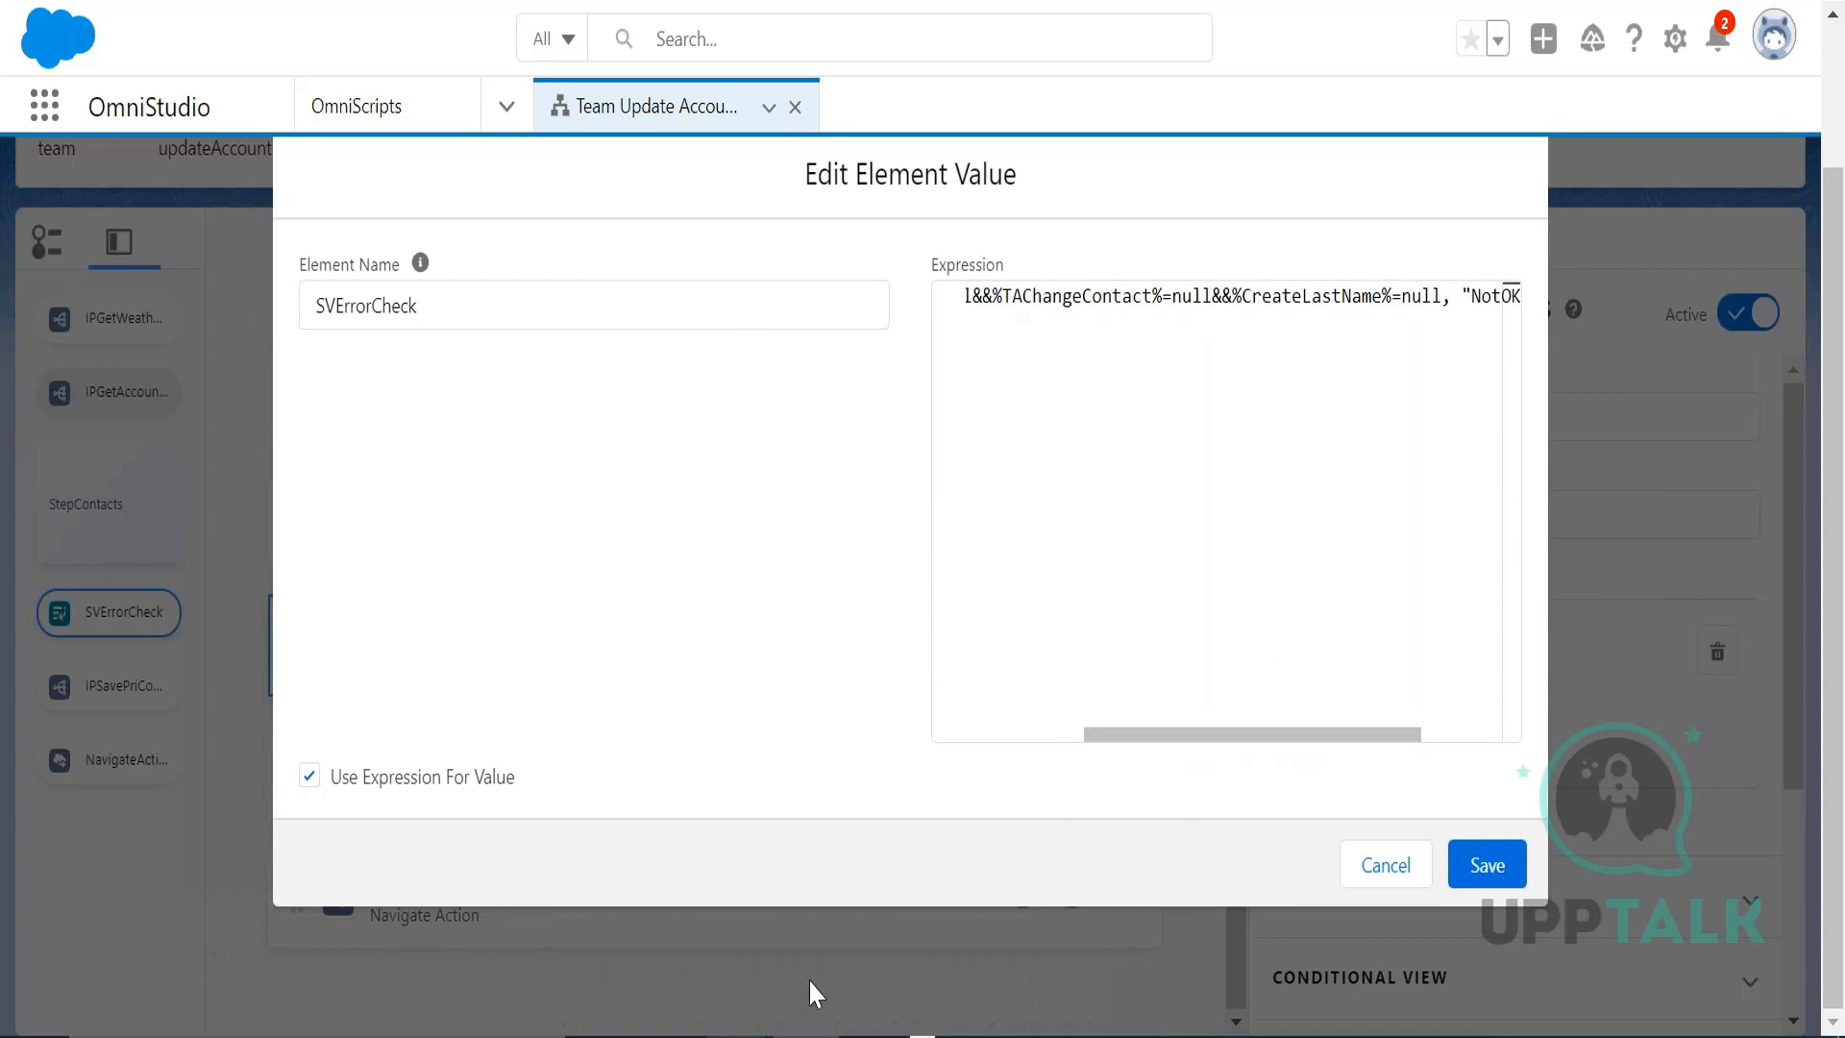
- Switch to Notepad and paste IF(%UpdateName%=null&&%TAChangeContact%=null&&%CreateLastName%=null, "NotOK", "OK") below the SetError note
key(alt+Tab)
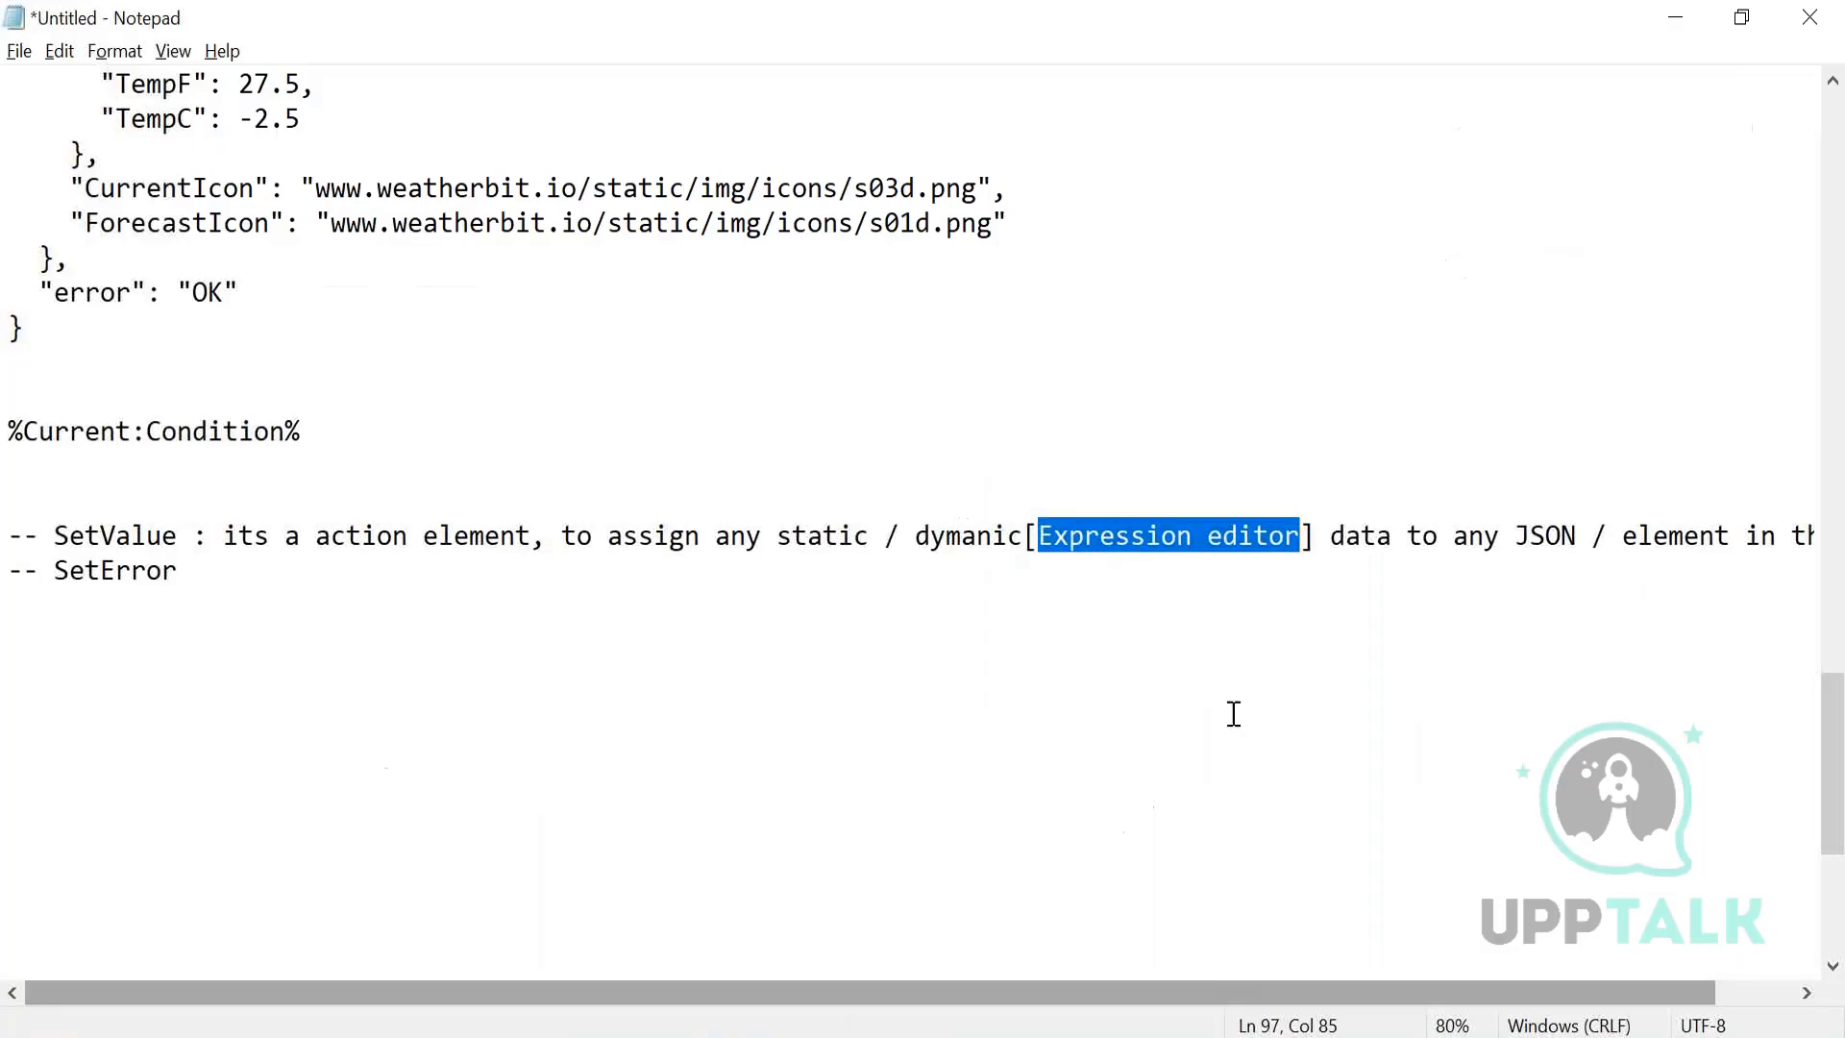
click(1369, 634)
text(IF(%UpdateName%=null&&%TAChangeContact%=null&&%CreateLastName%=null, "NotOK", "OK"))
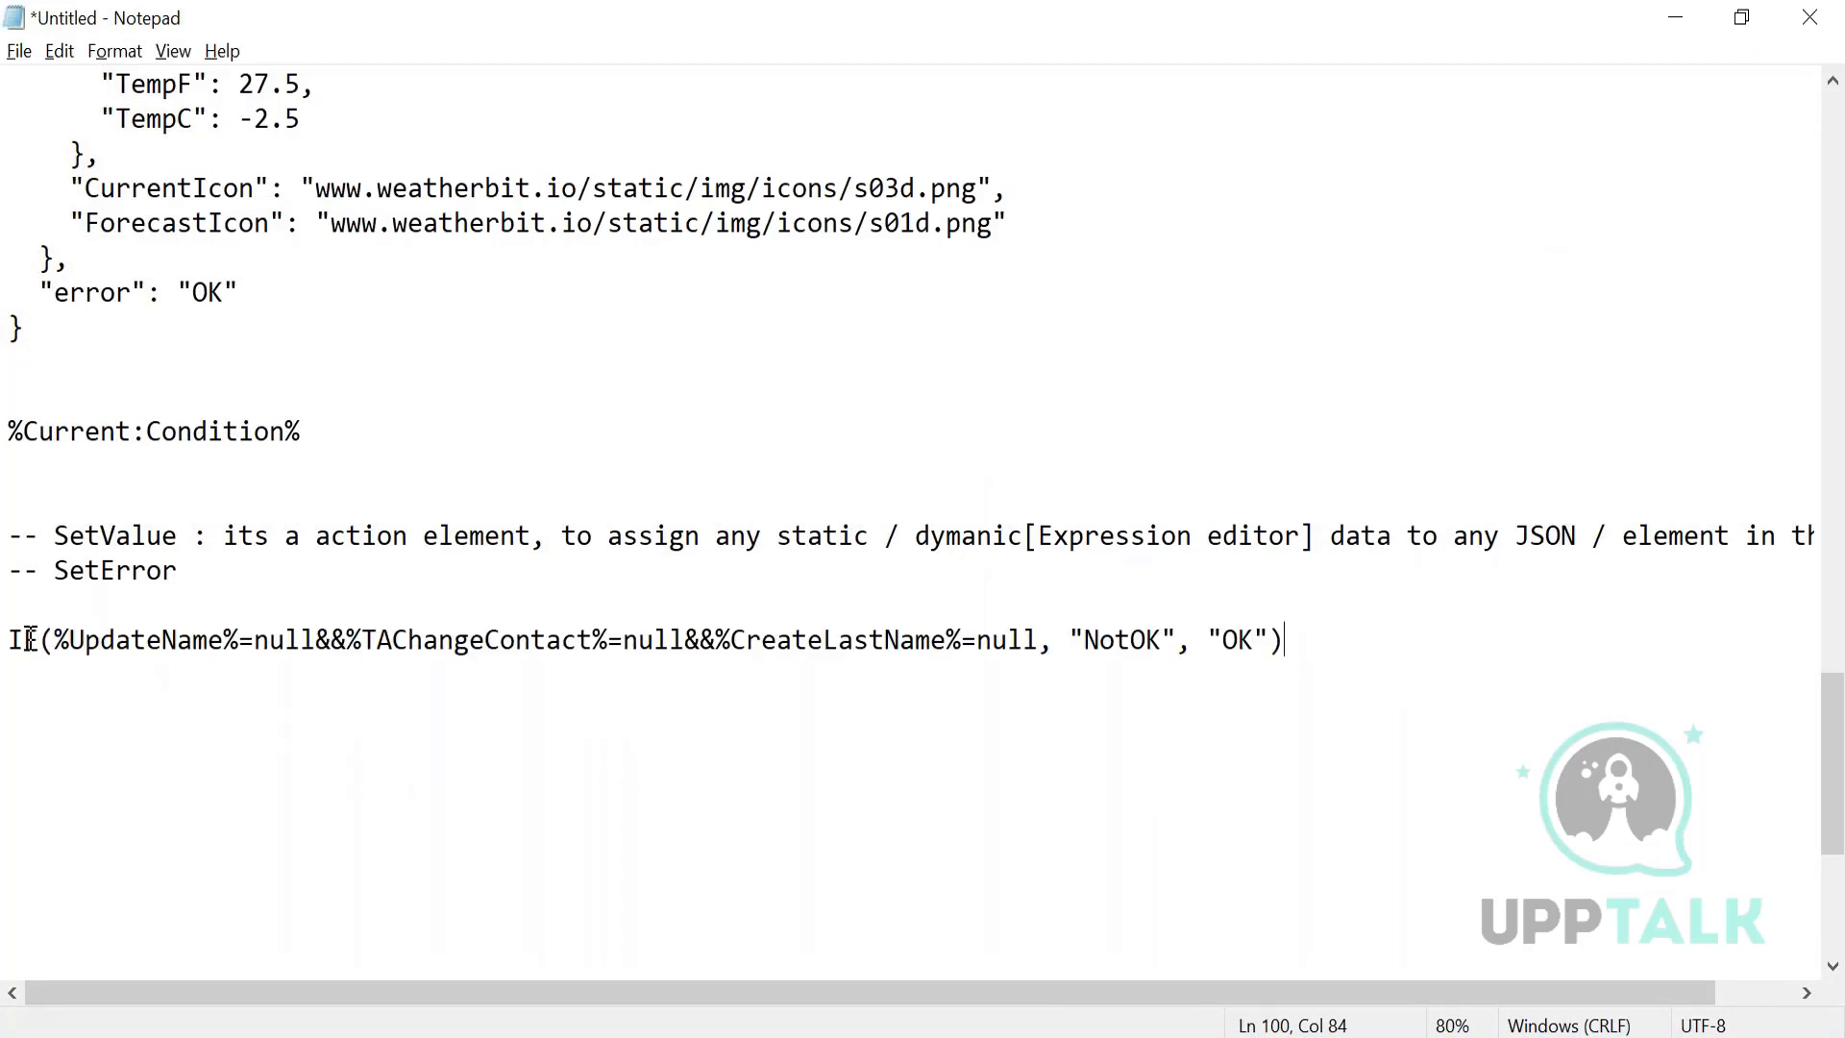
- Review the null conditions on UpdateName, TAChangeContact and CreateLastName in the IF expression, highlighting each part
drag(41, 642, 514, 671)
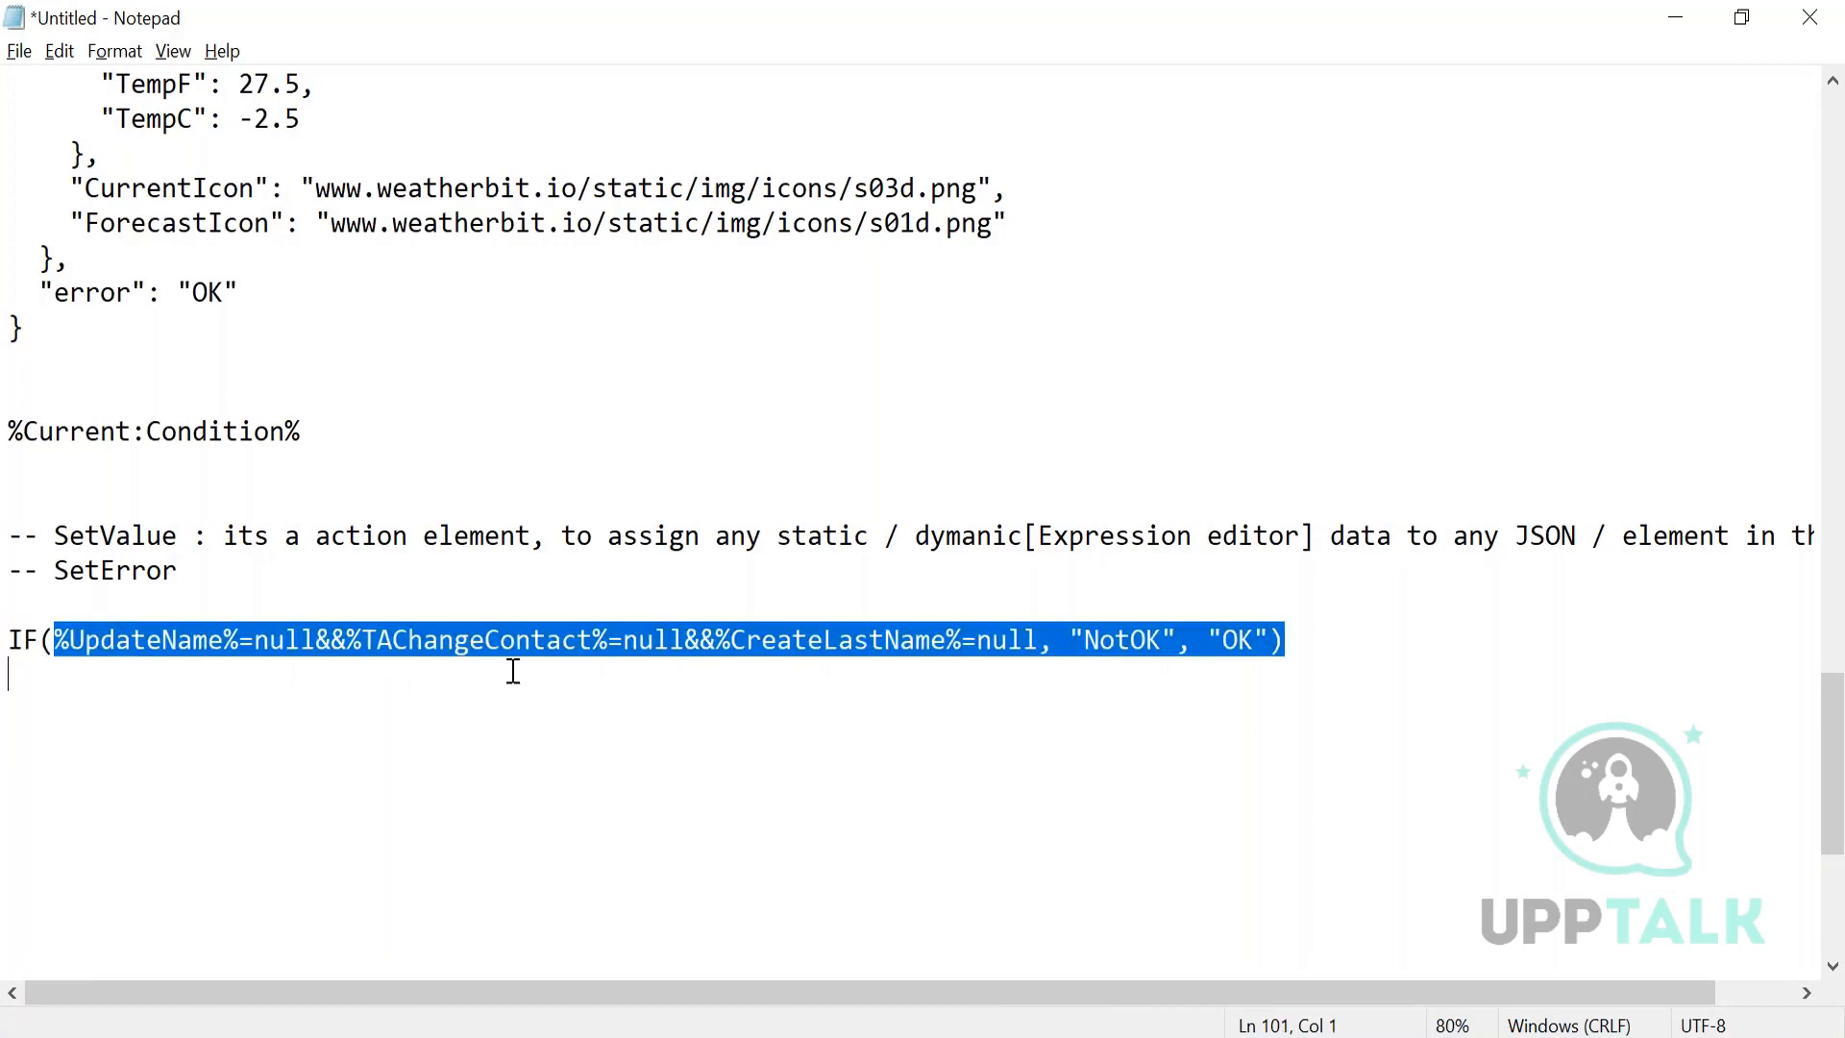
drag(956, 663, 1046, 639)
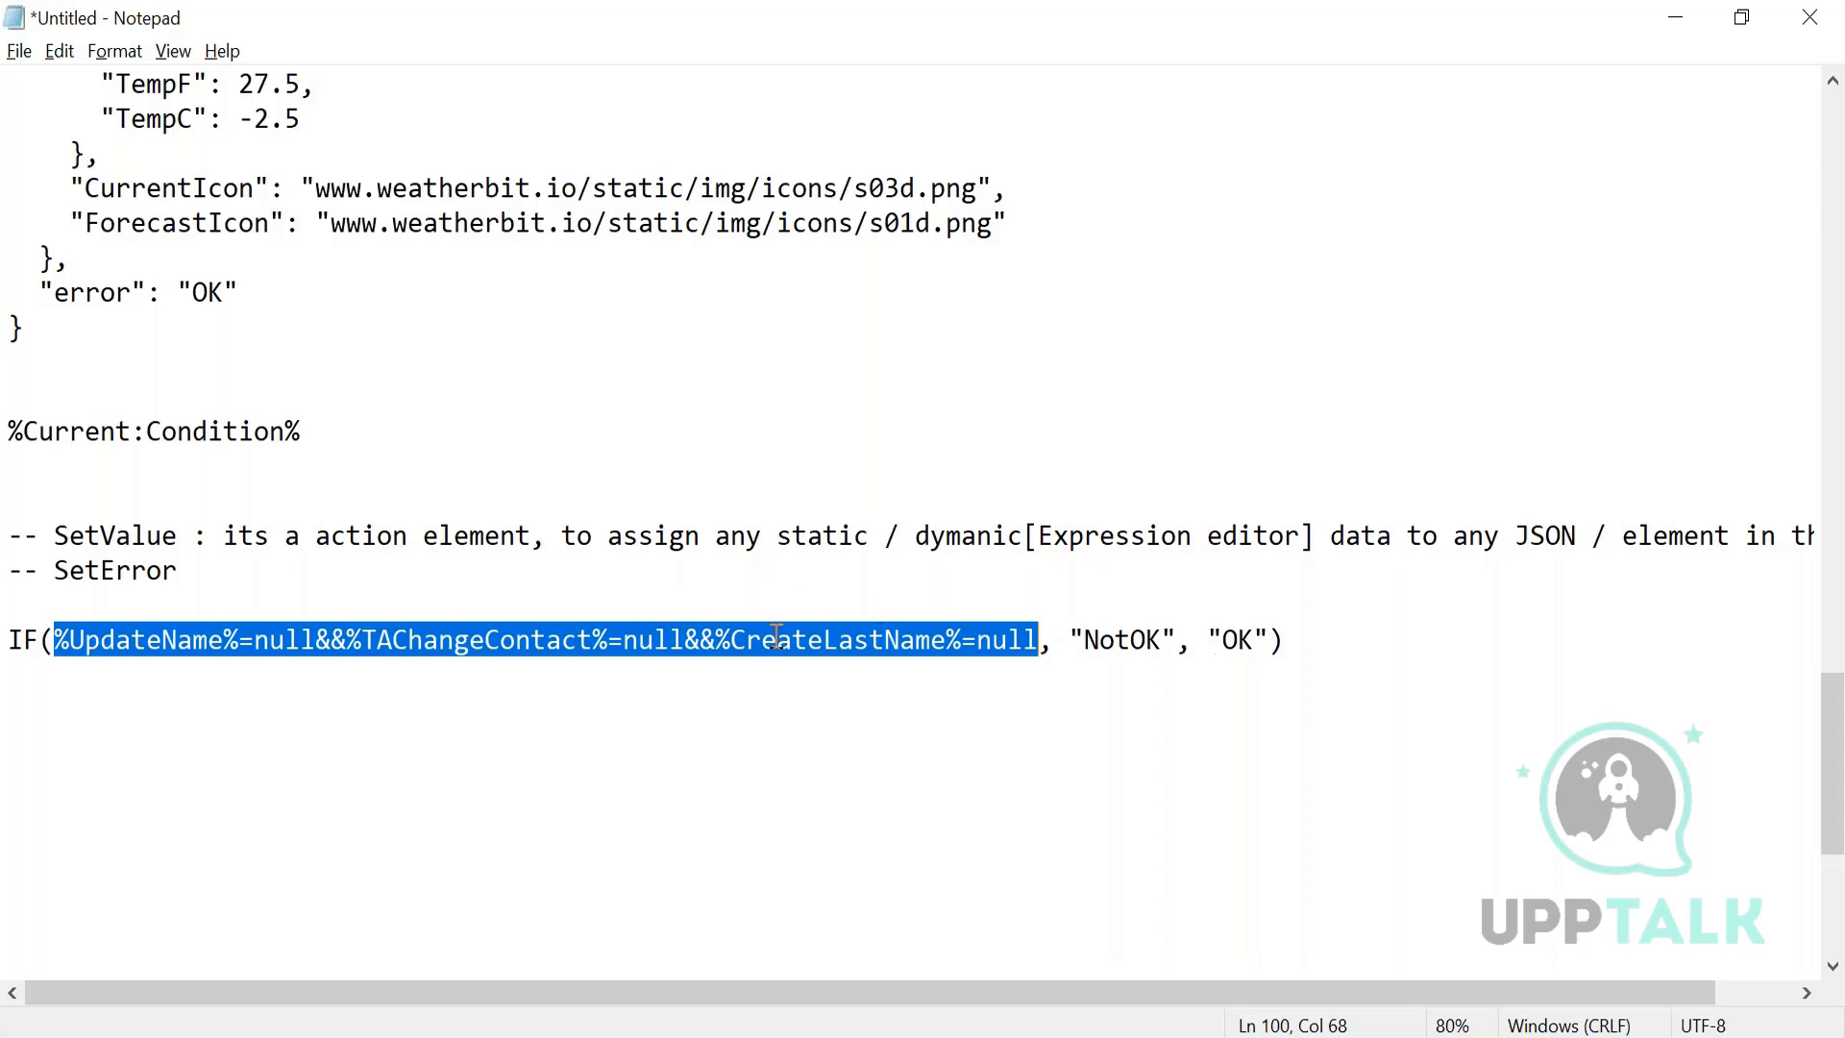
click(919, 631)
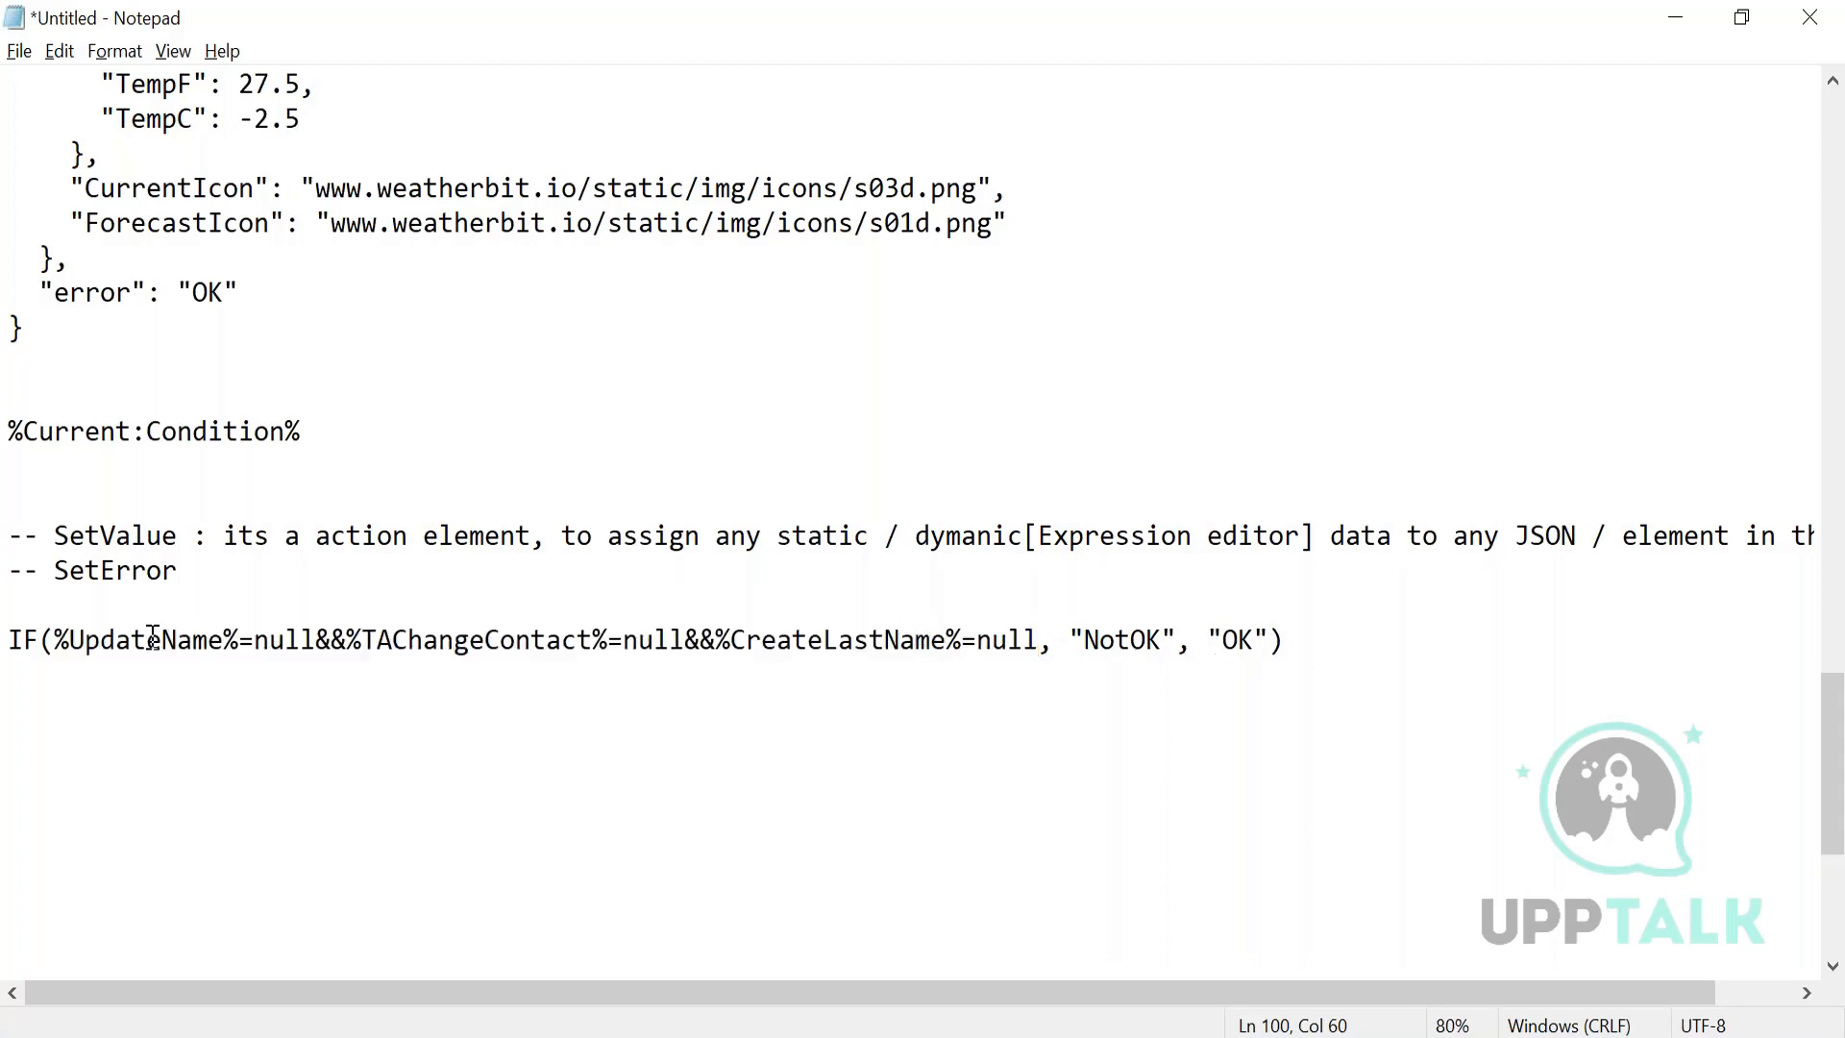
drag(68, 640, 224, 642)
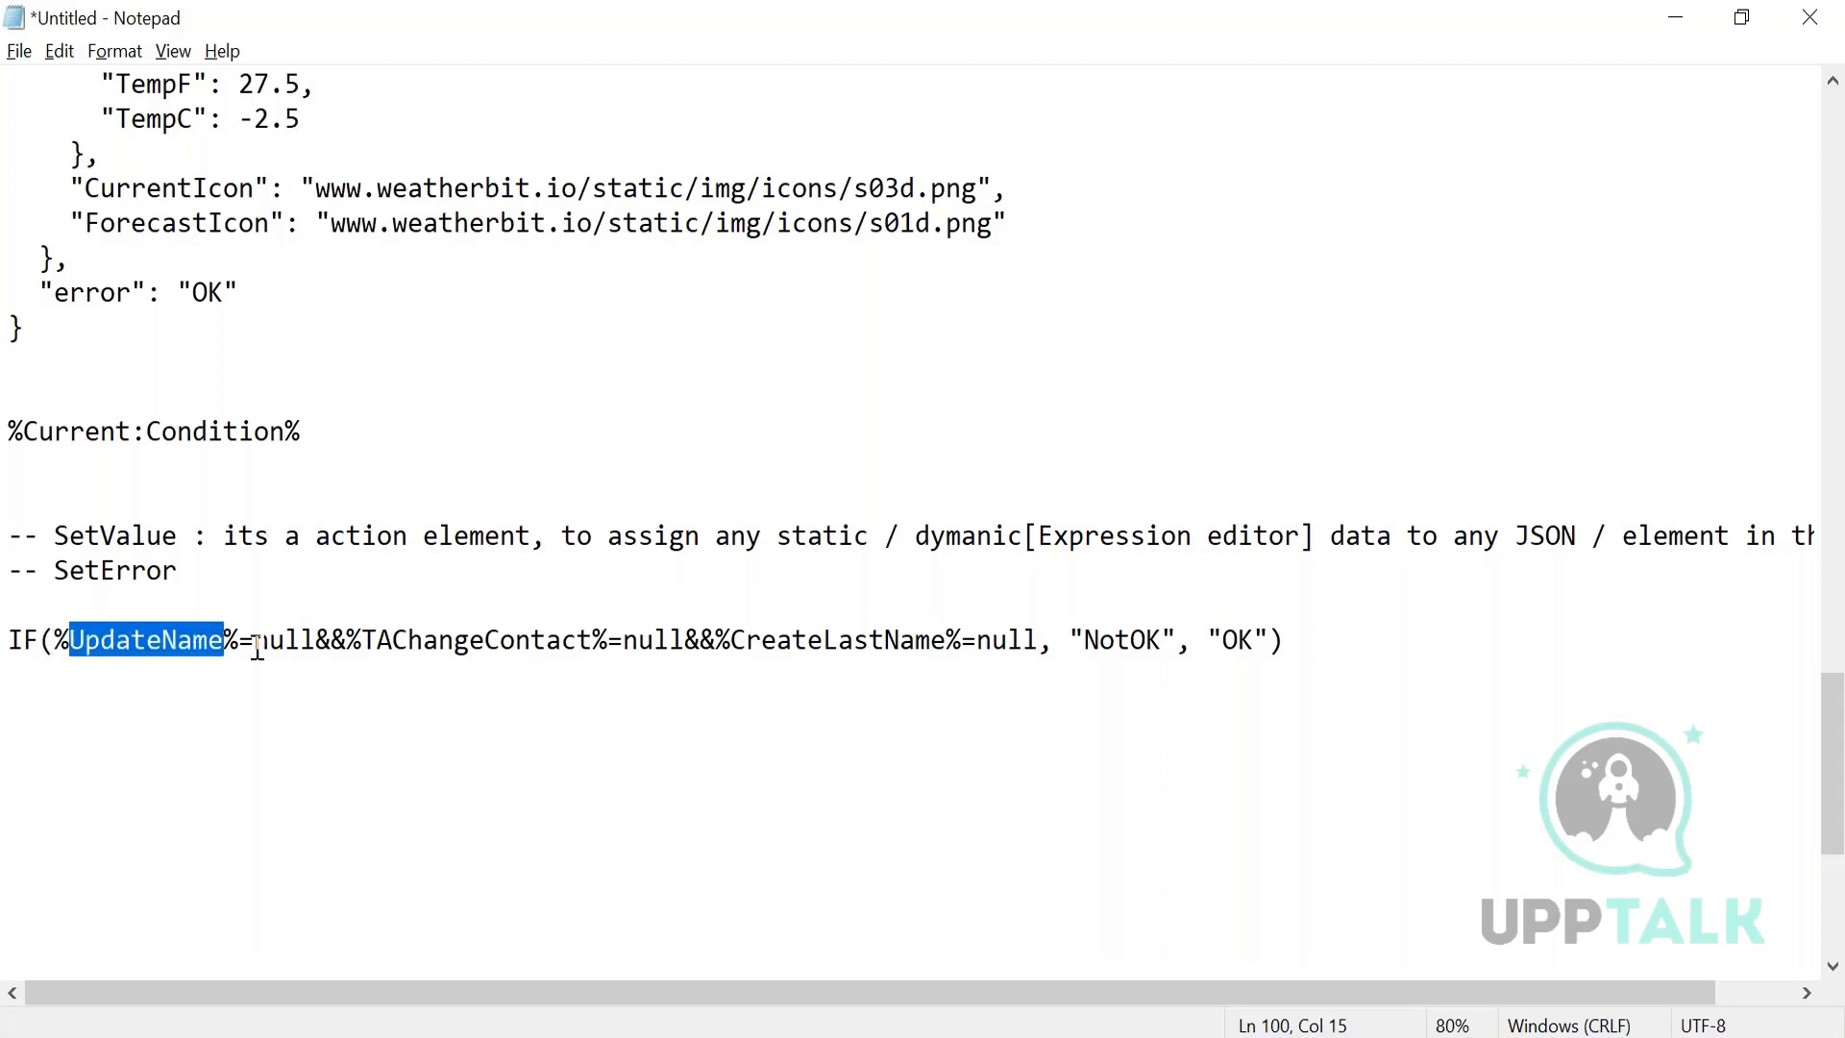
drag(240, 640, 59, 639)
drag(316, 641, 597, 639)
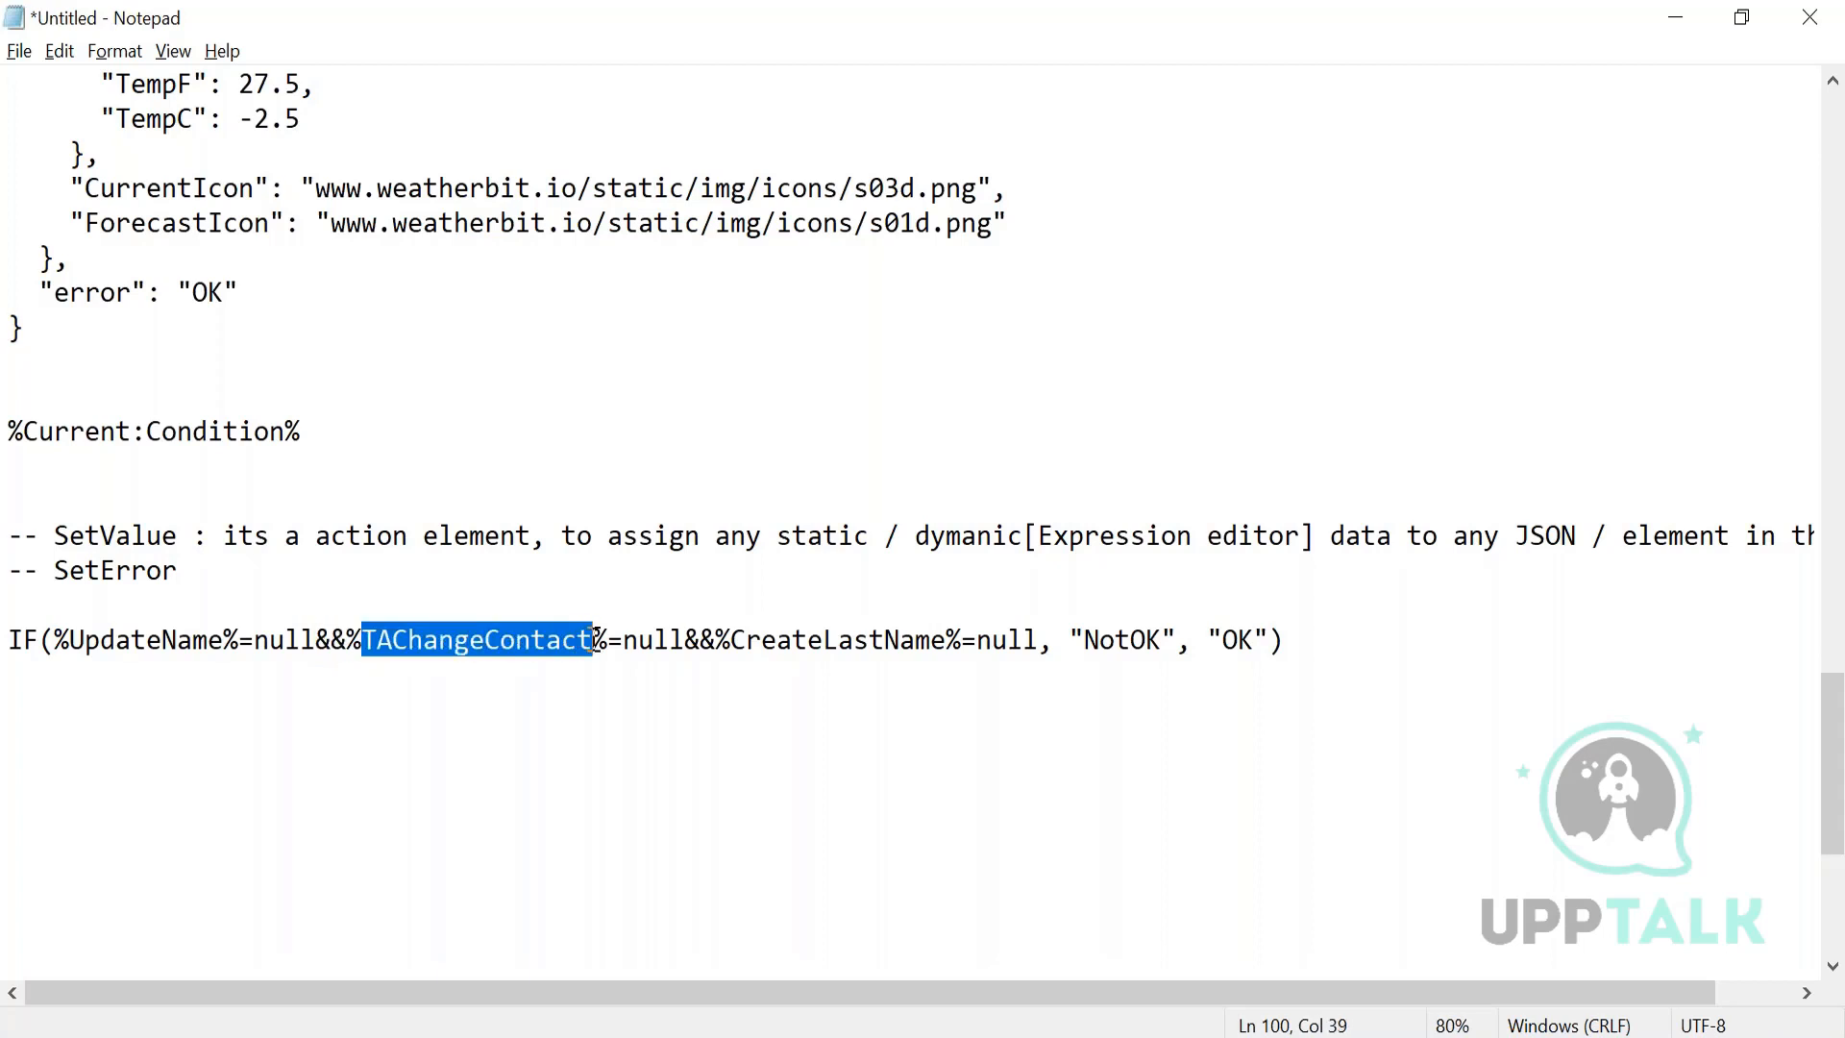
drag(623, 641, 1045, 649)
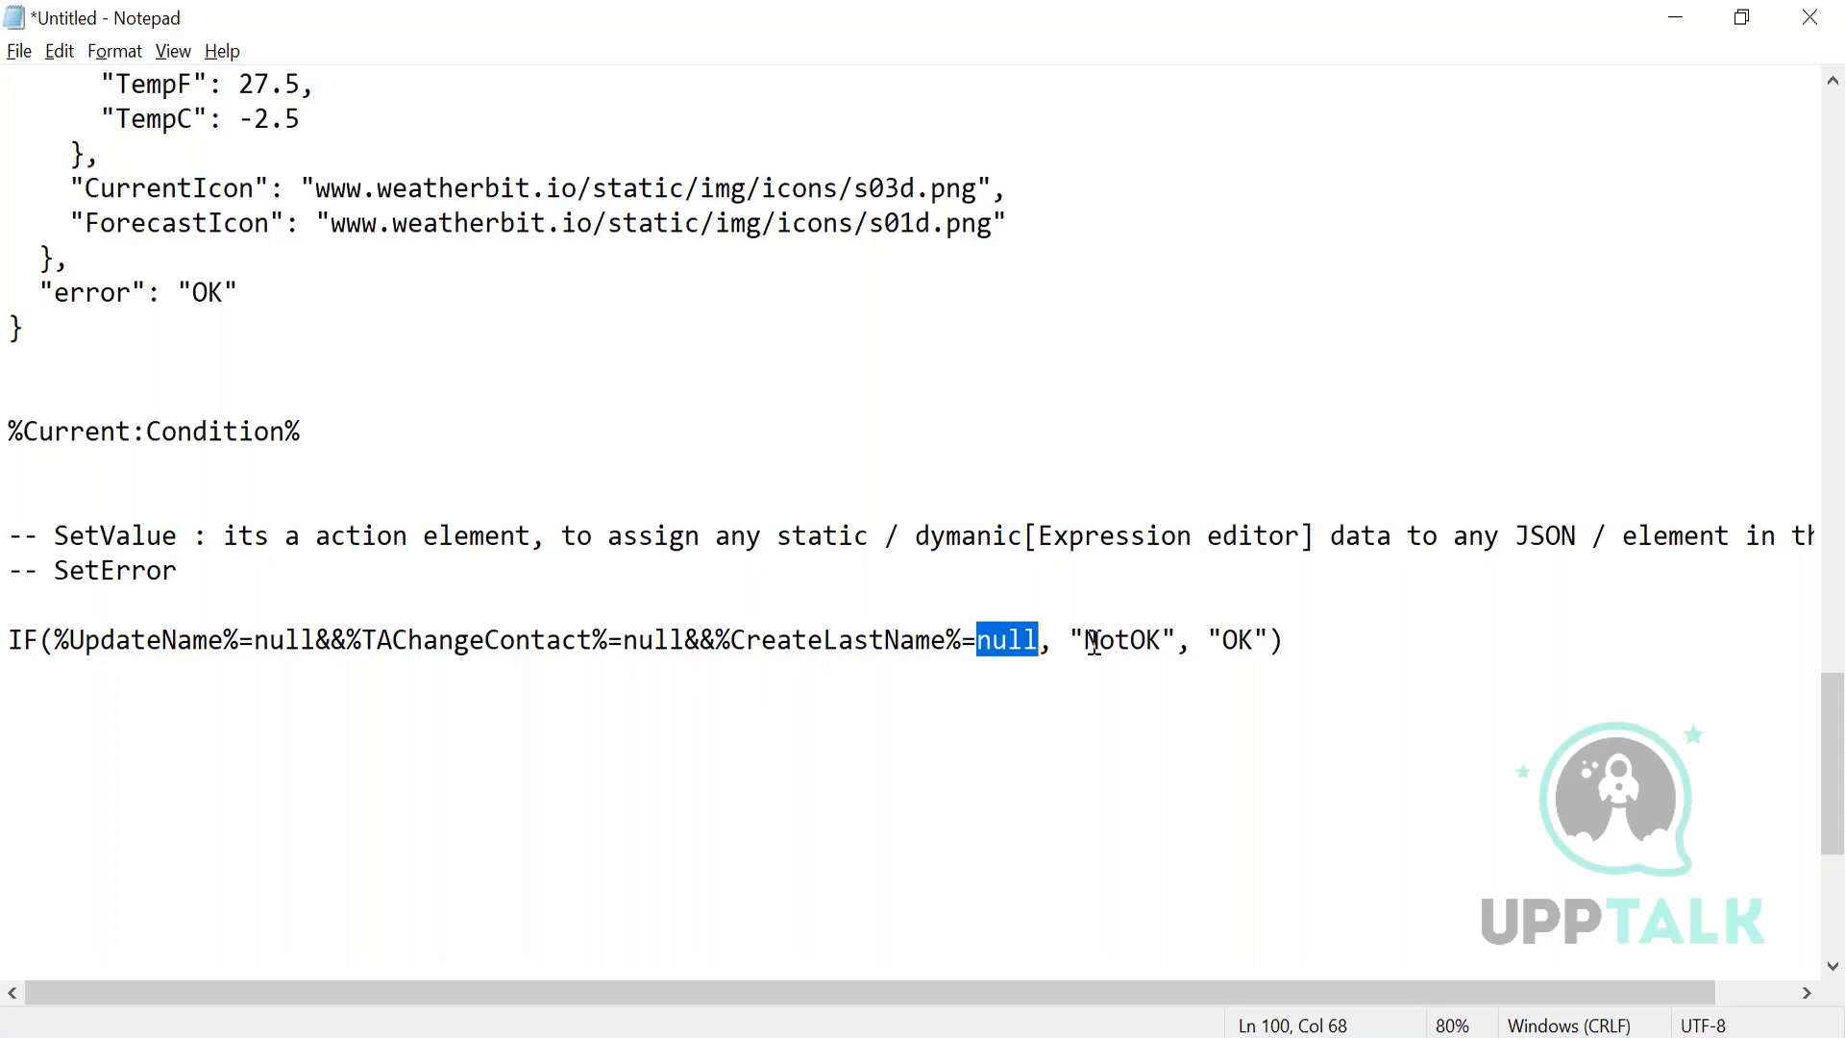
- Examine the && operators and the "NotOK" and "OK" results of the IF expression, finishing with the whole line selected
drag(1084, 640, 1166, 638)
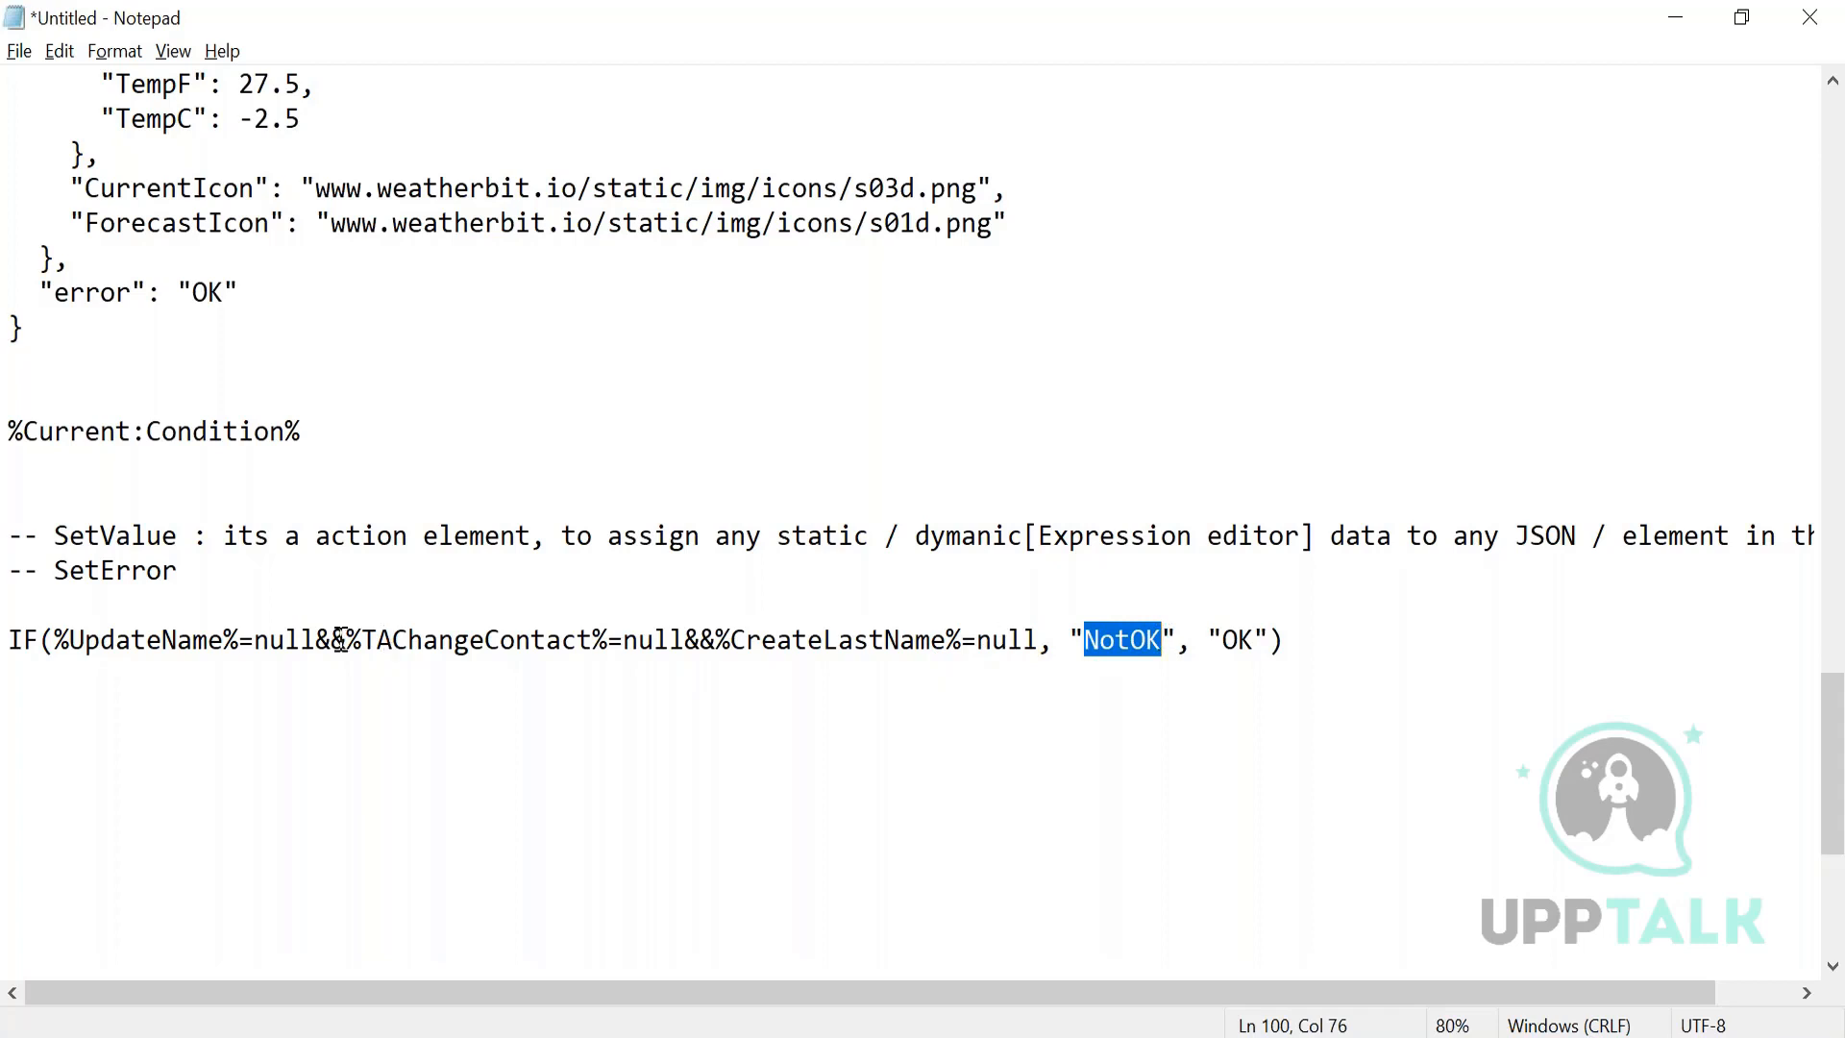
drag(315, 641, 348, 641)
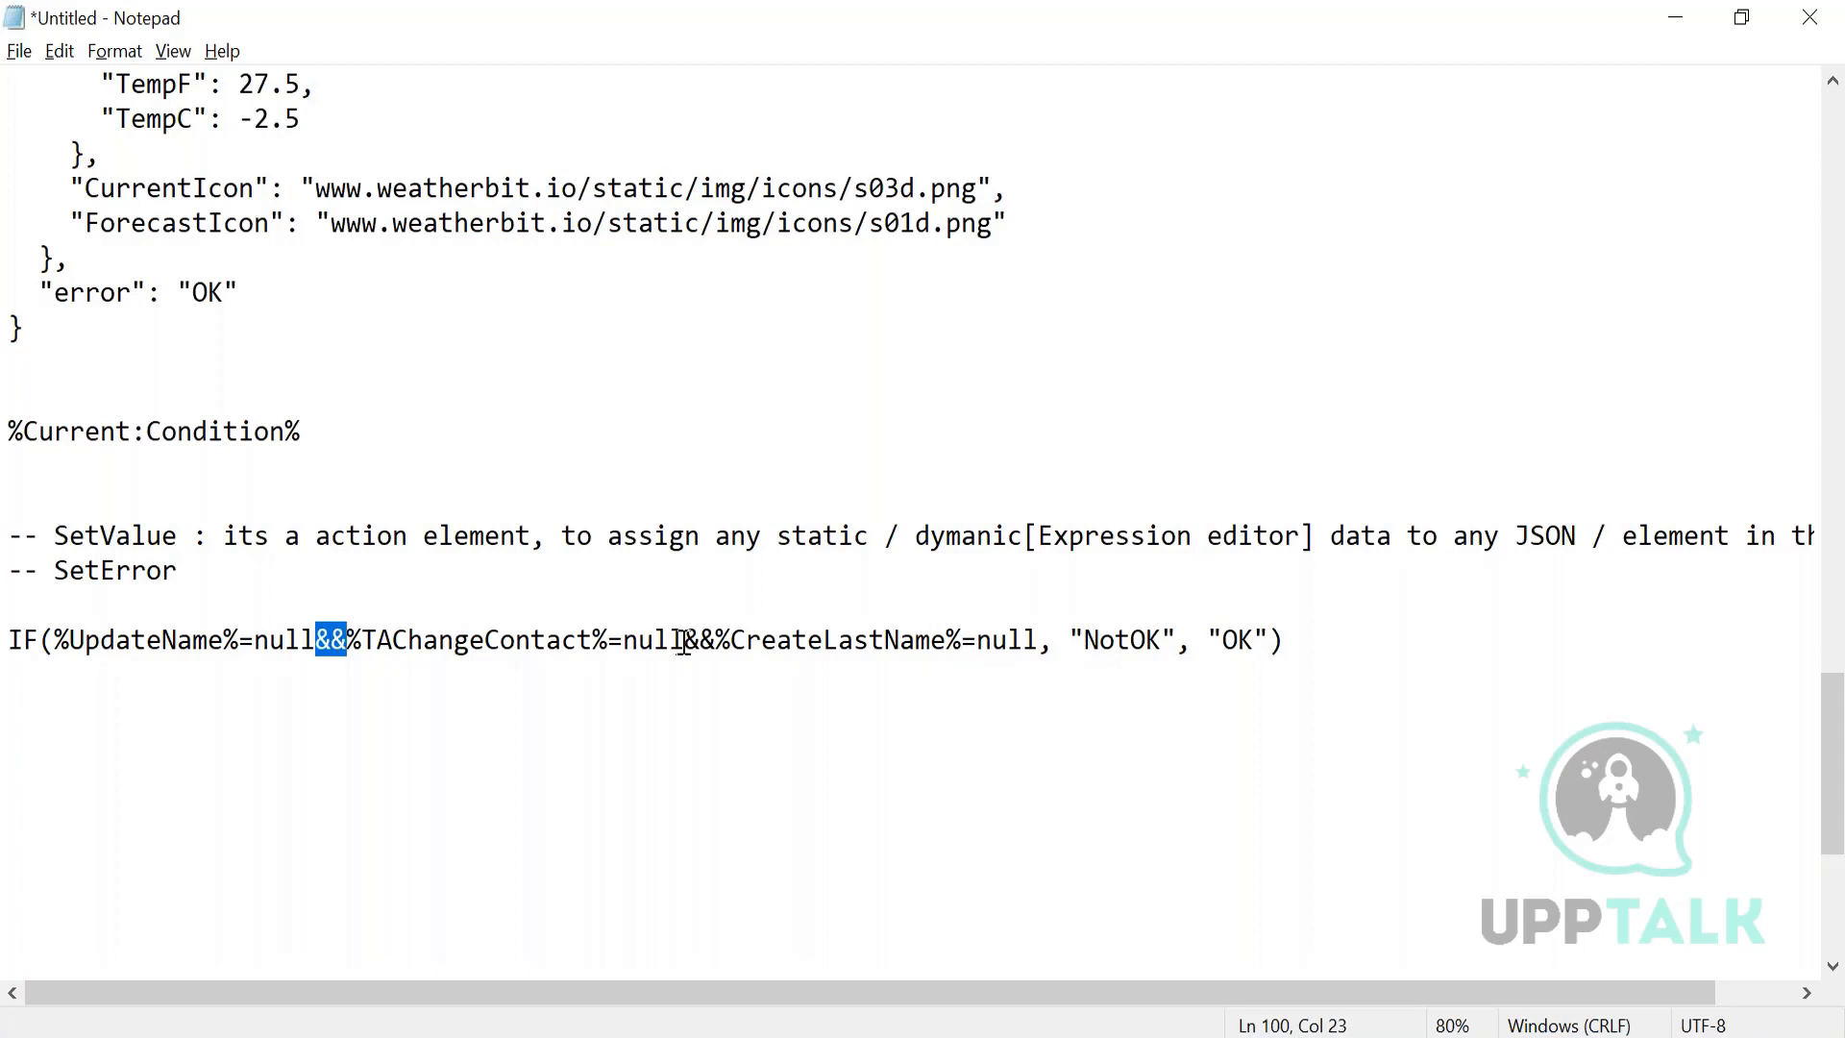
drag(684, 642, 714, 642)
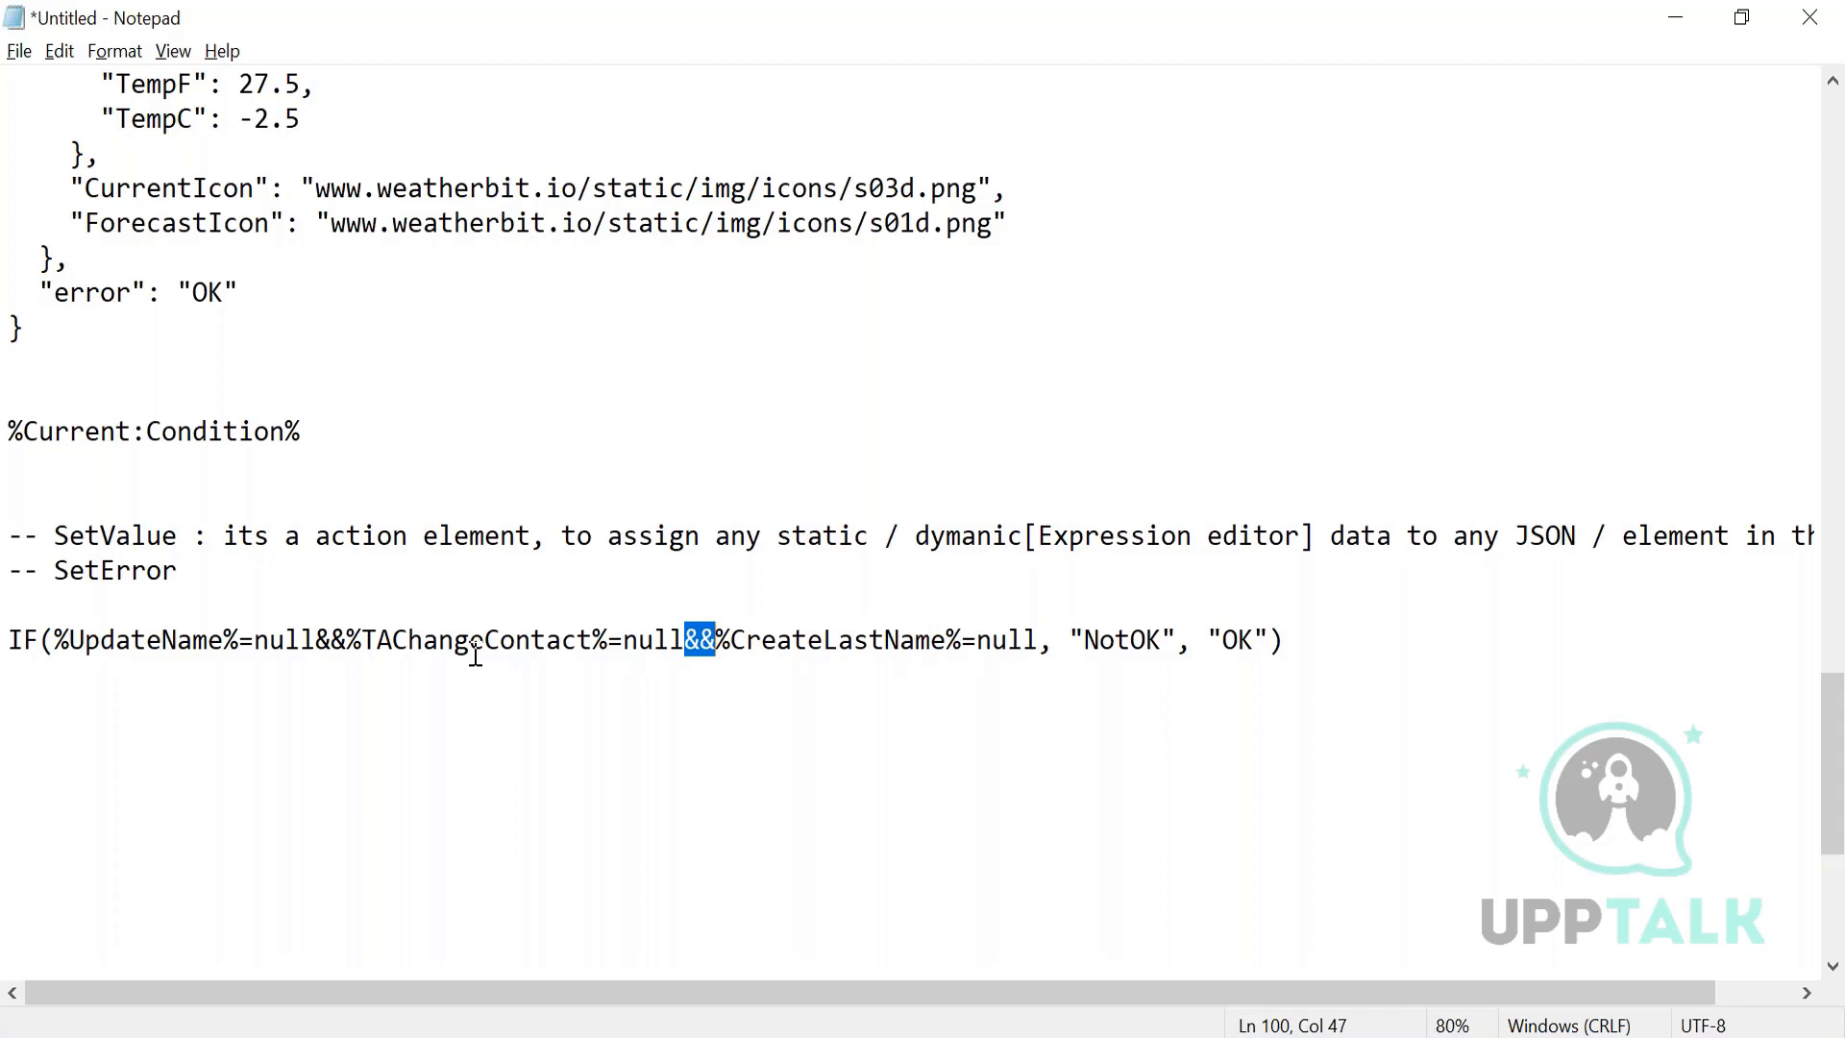
click(984, 639)
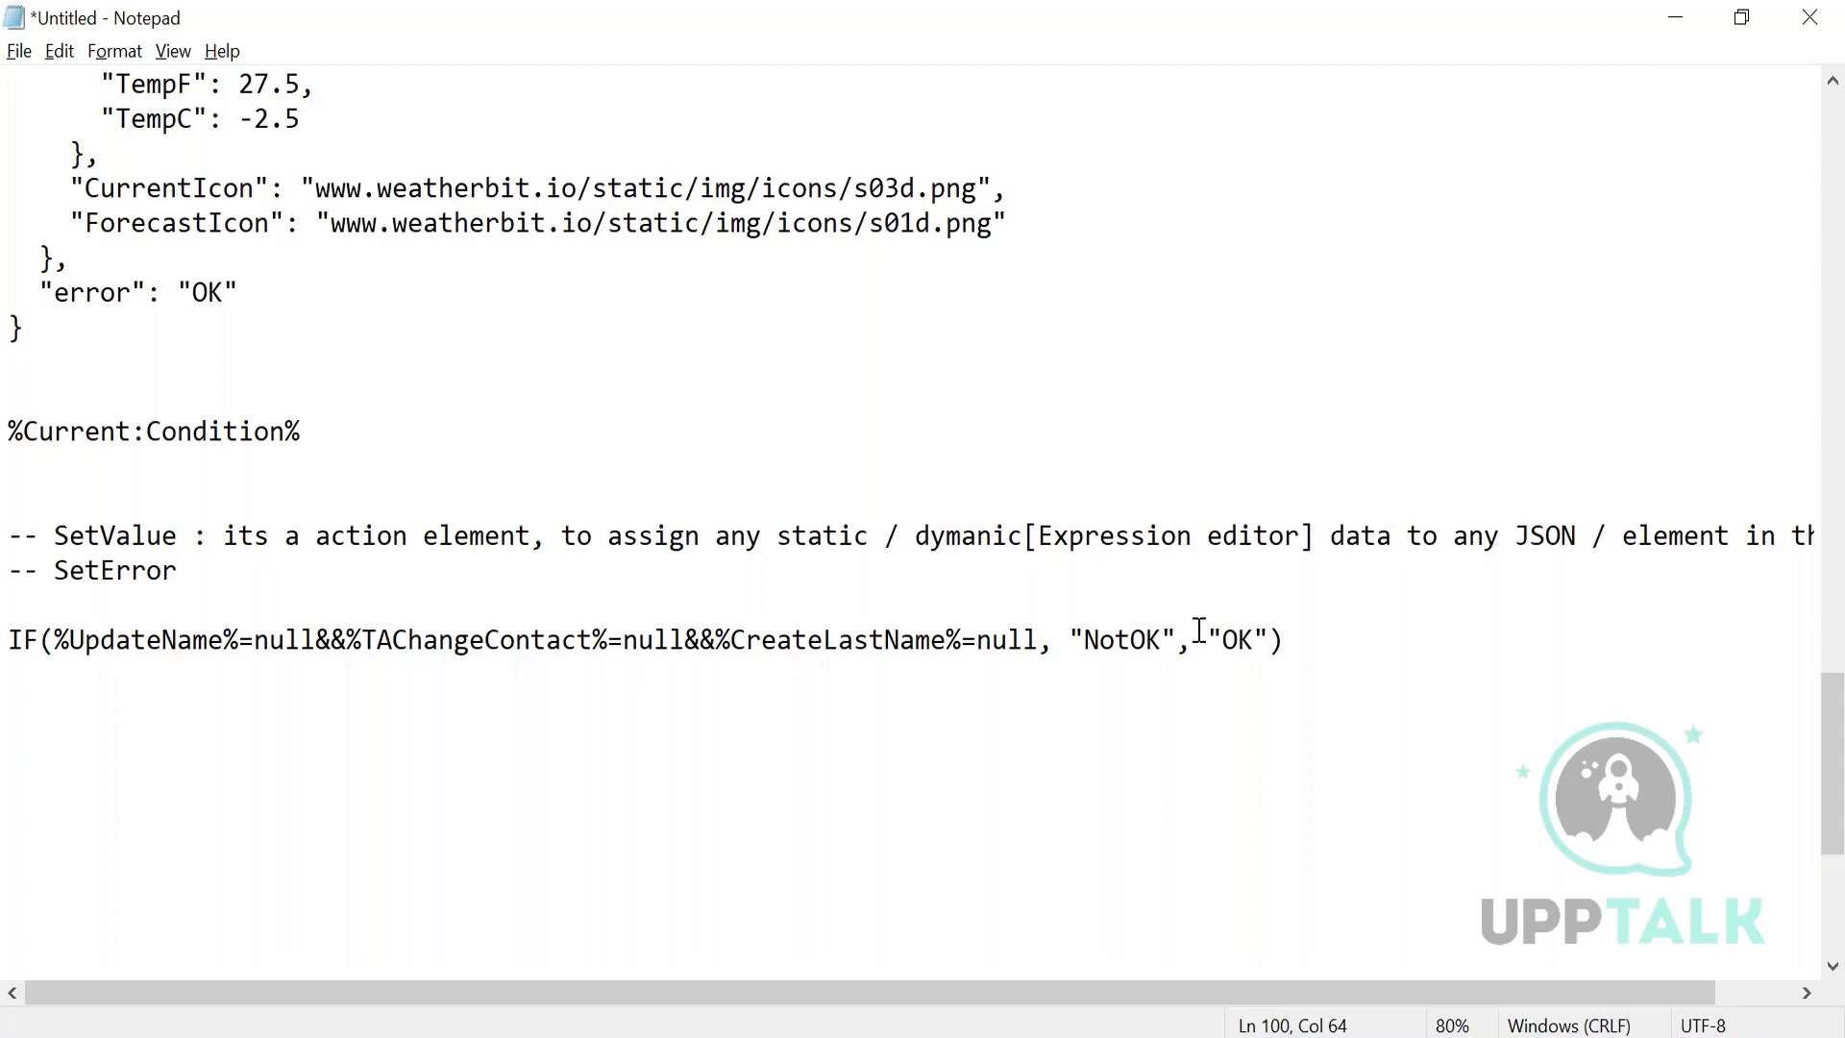
click(1238, 639)
drag(1288, 639, 17, 639)
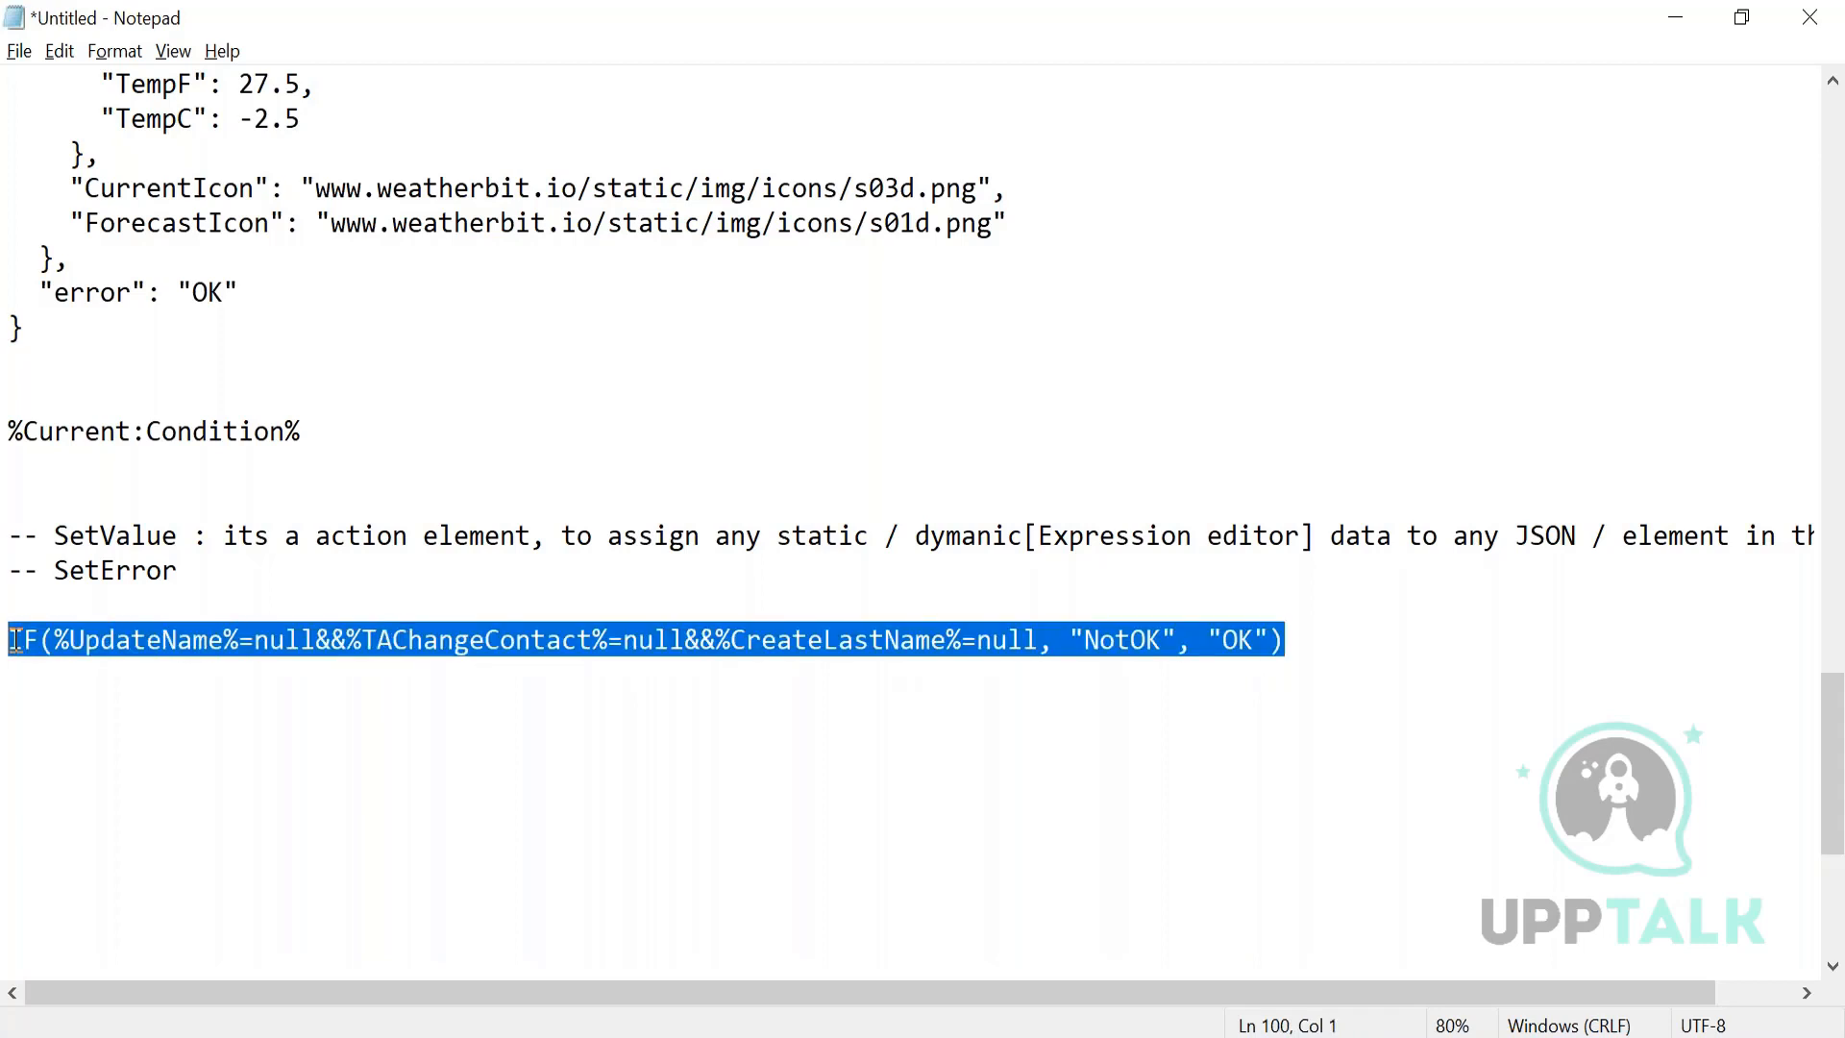
- Switch back to OmniStudio and compare the SVErrorCheck value with Use Expression For Value disabled and enabled, ending with it enabled
key(alt+Tab)
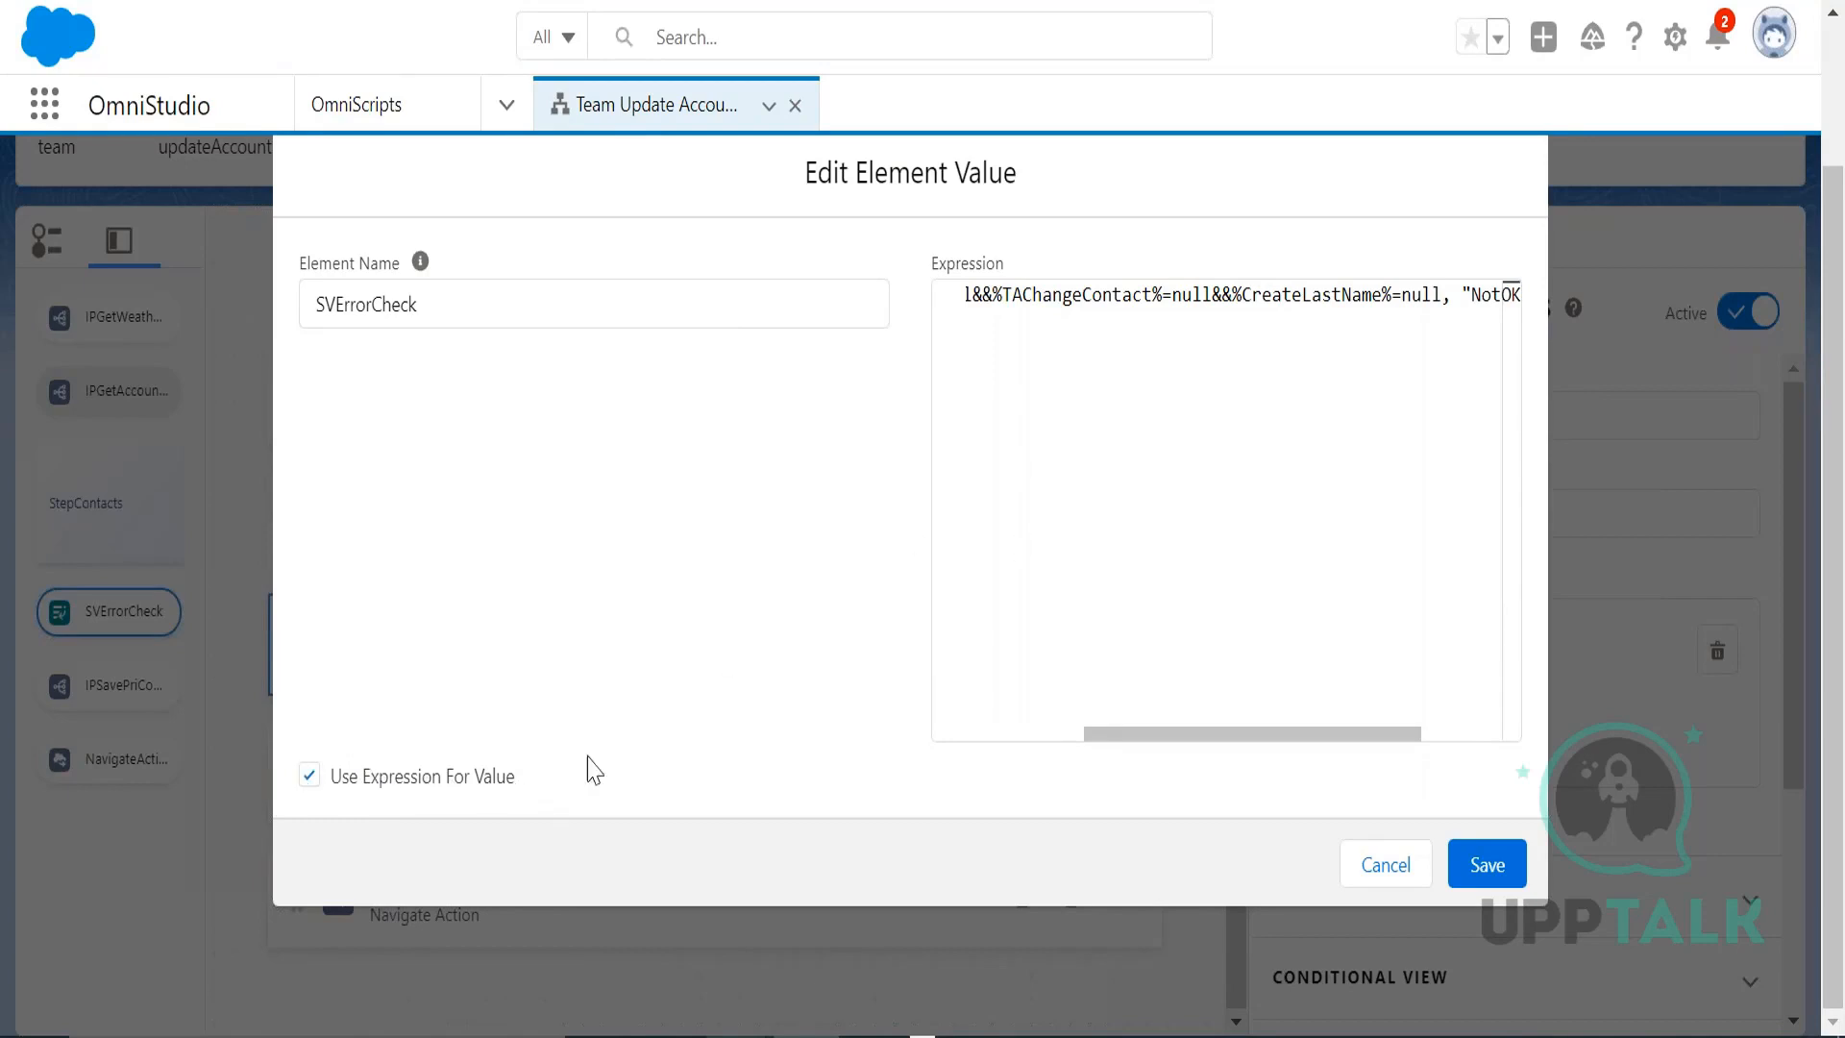
click(310, 776)
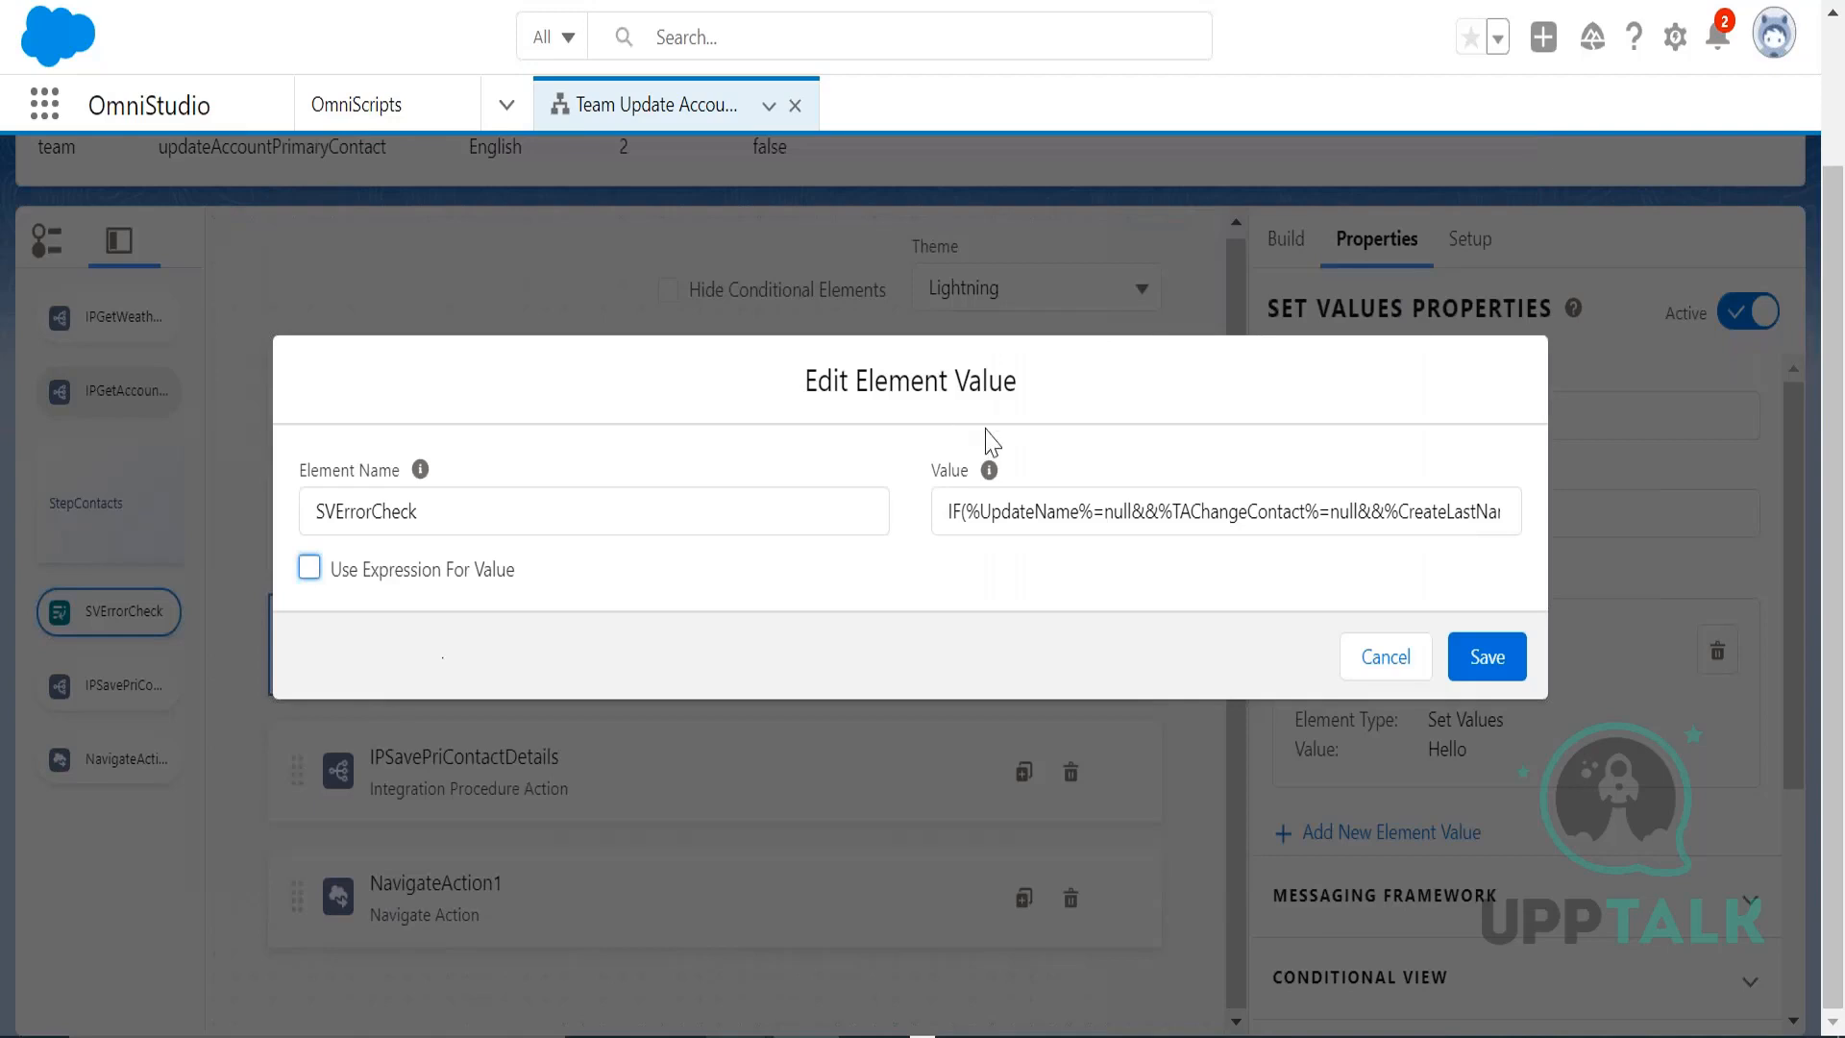
click(933, 473)
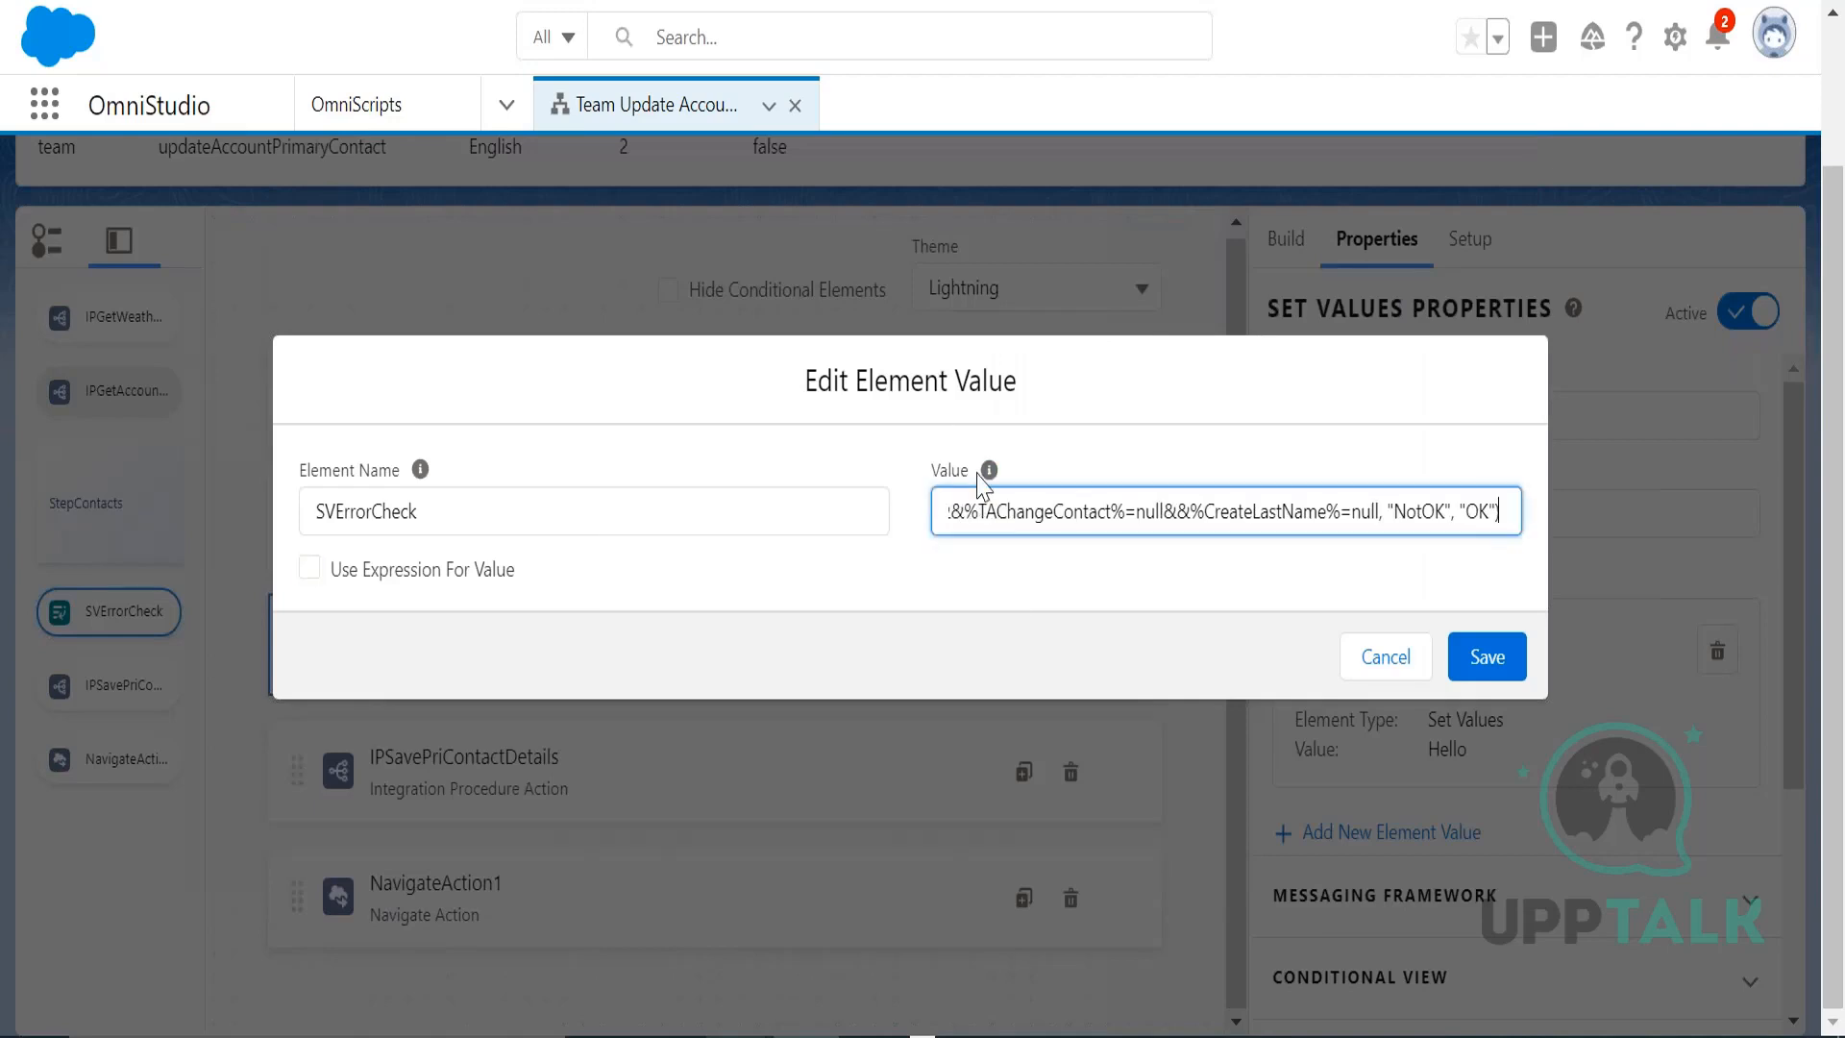
click(309, 567)
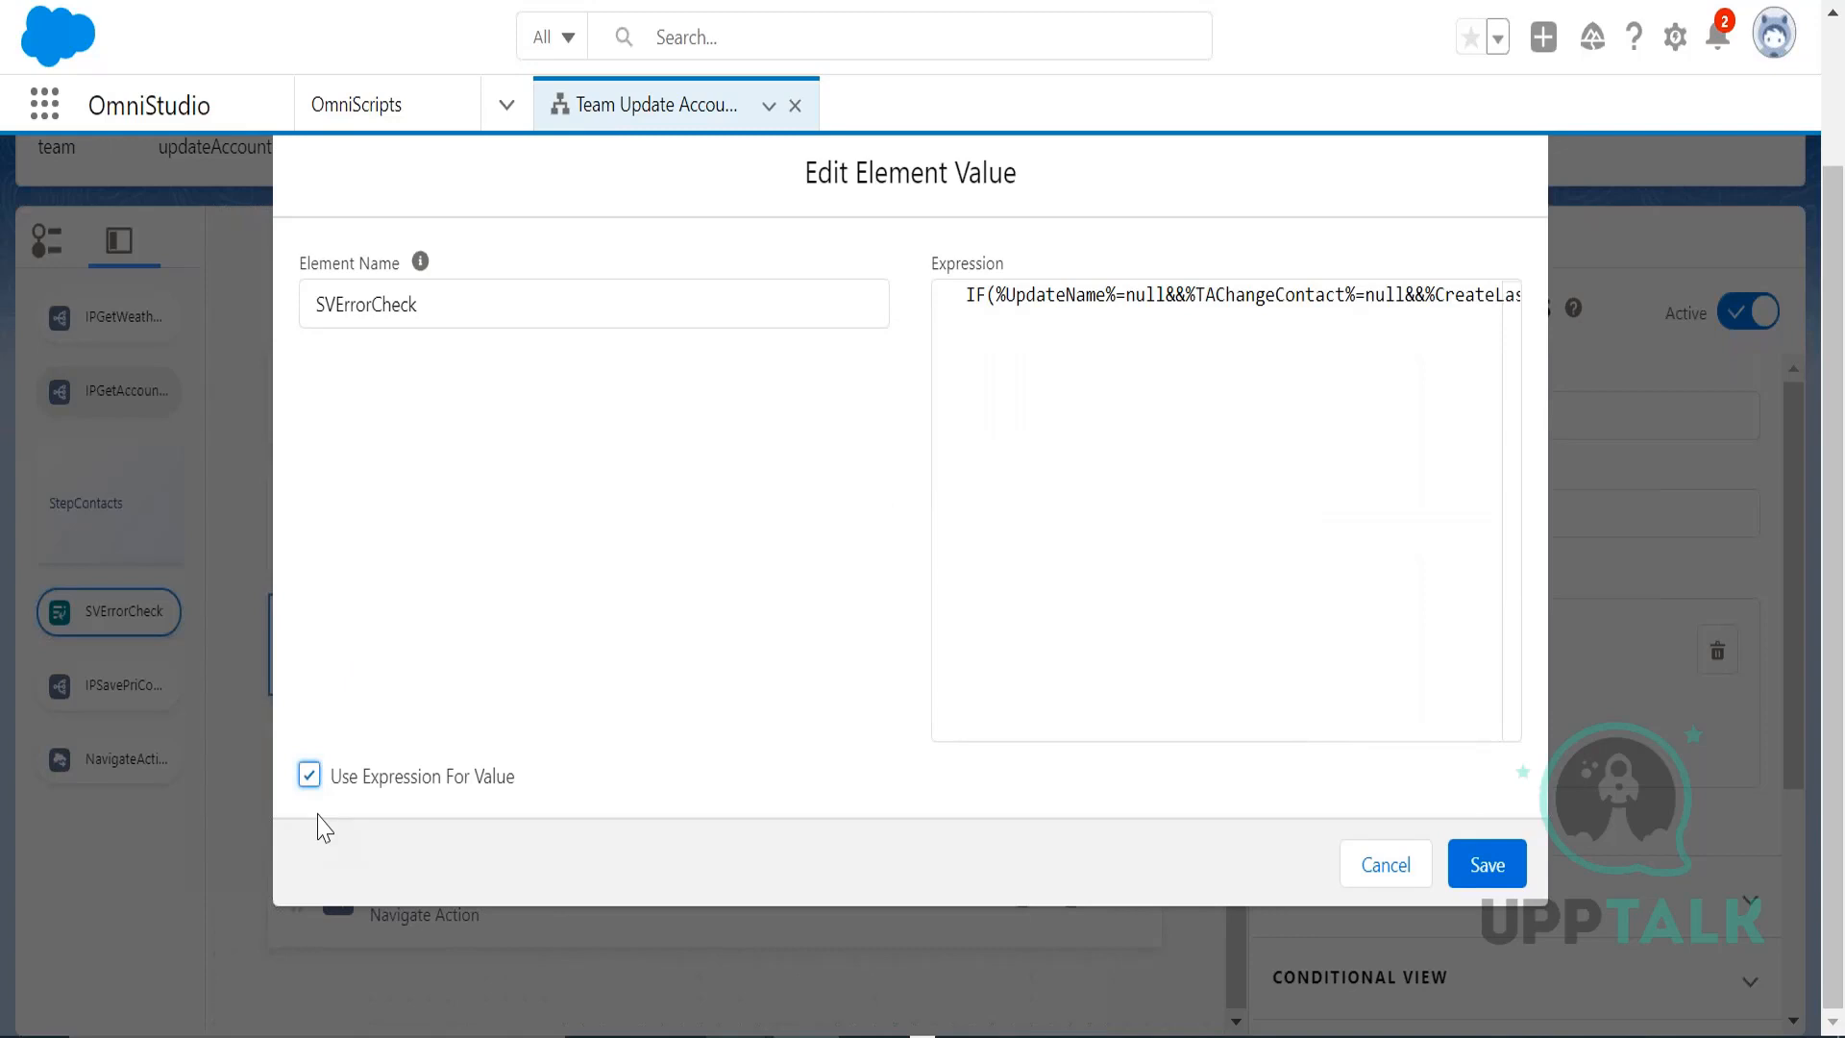
click(968, 299)
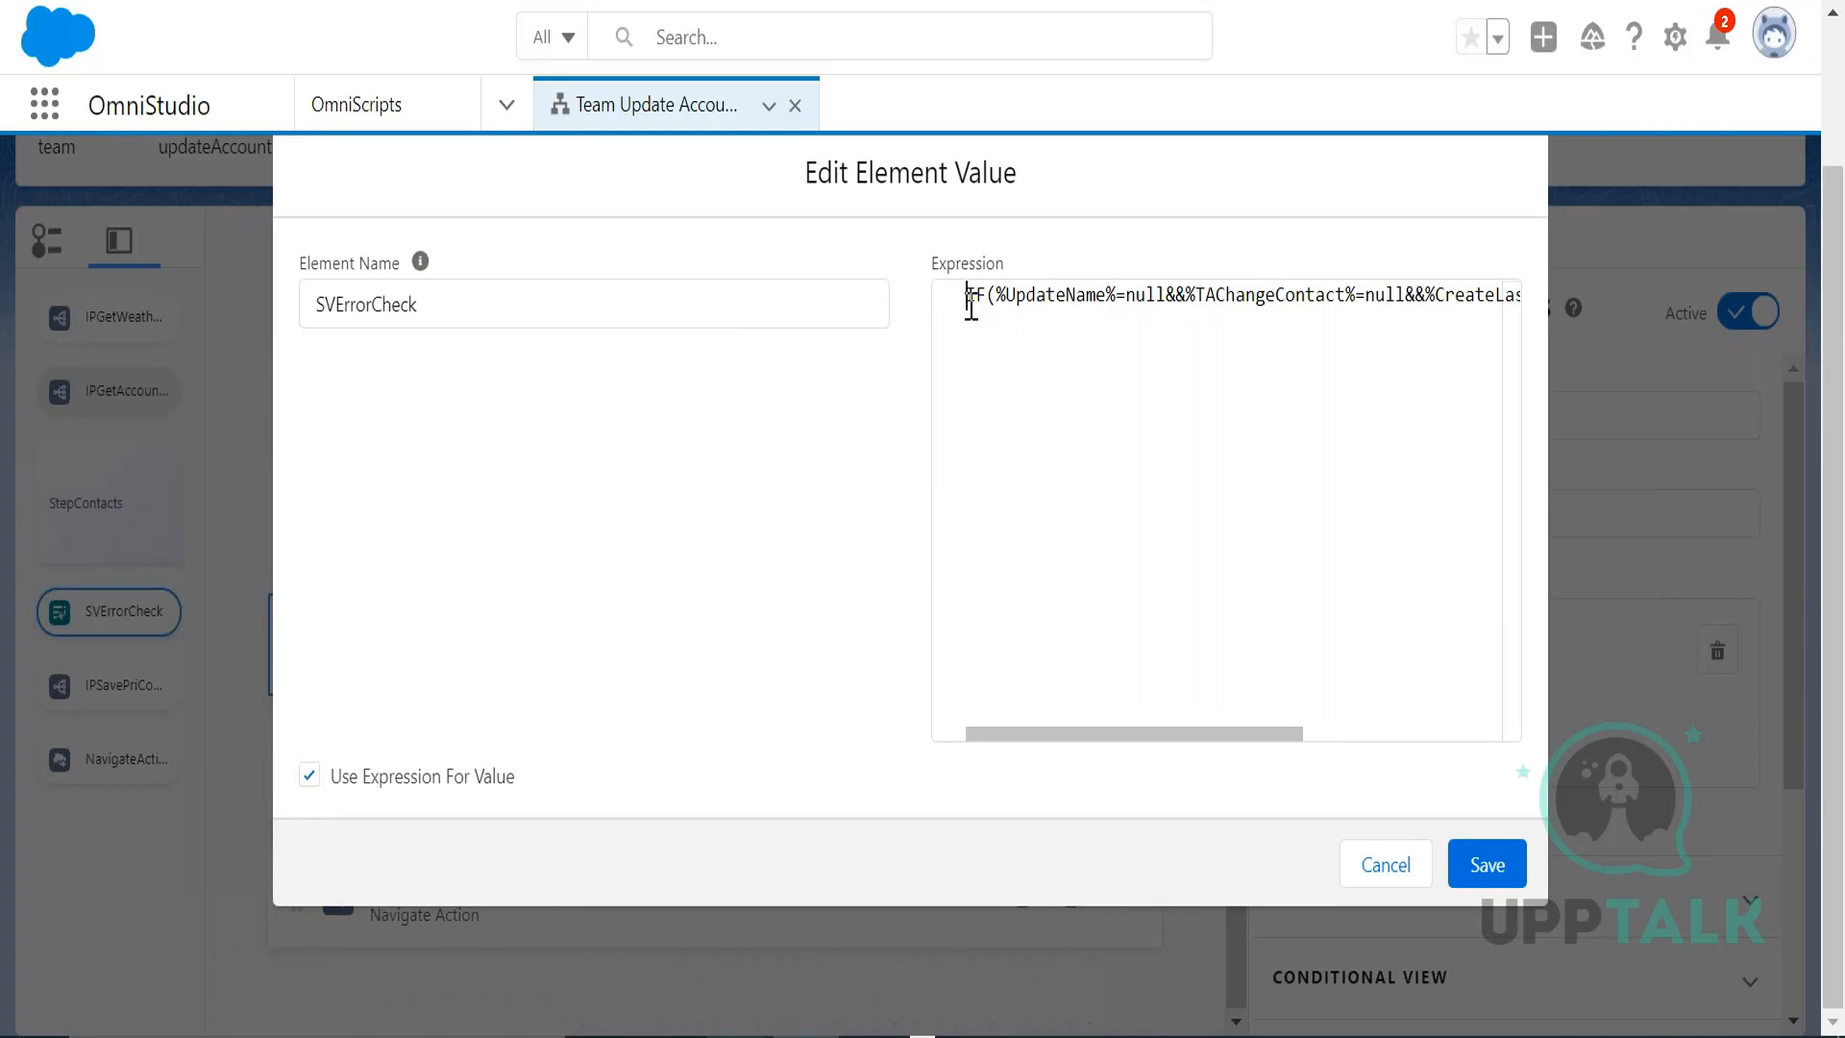
mouse_move(1034, 735)
mouse_down()
mouse_move(1309, 712)
mouse_move(1021, 766)
mouse_up()
click(308, 780)
click(951, 475)
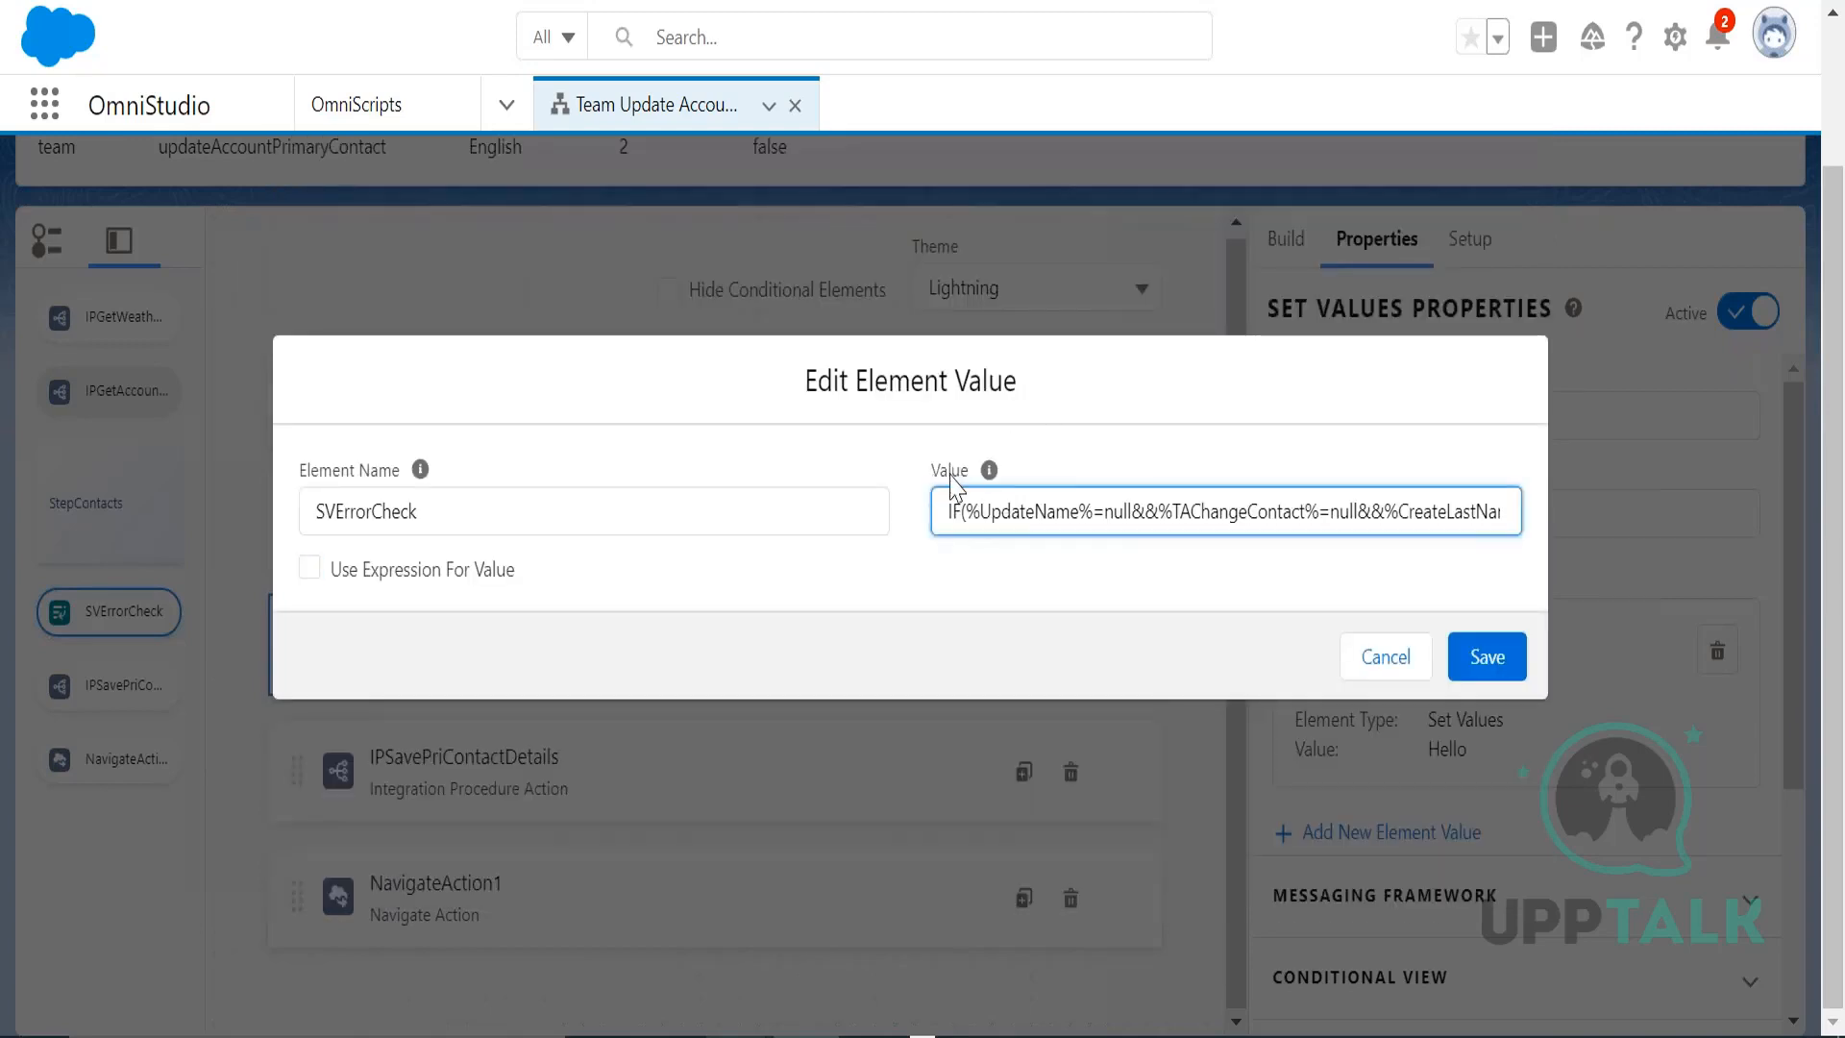
key(End)
click(310, 570)
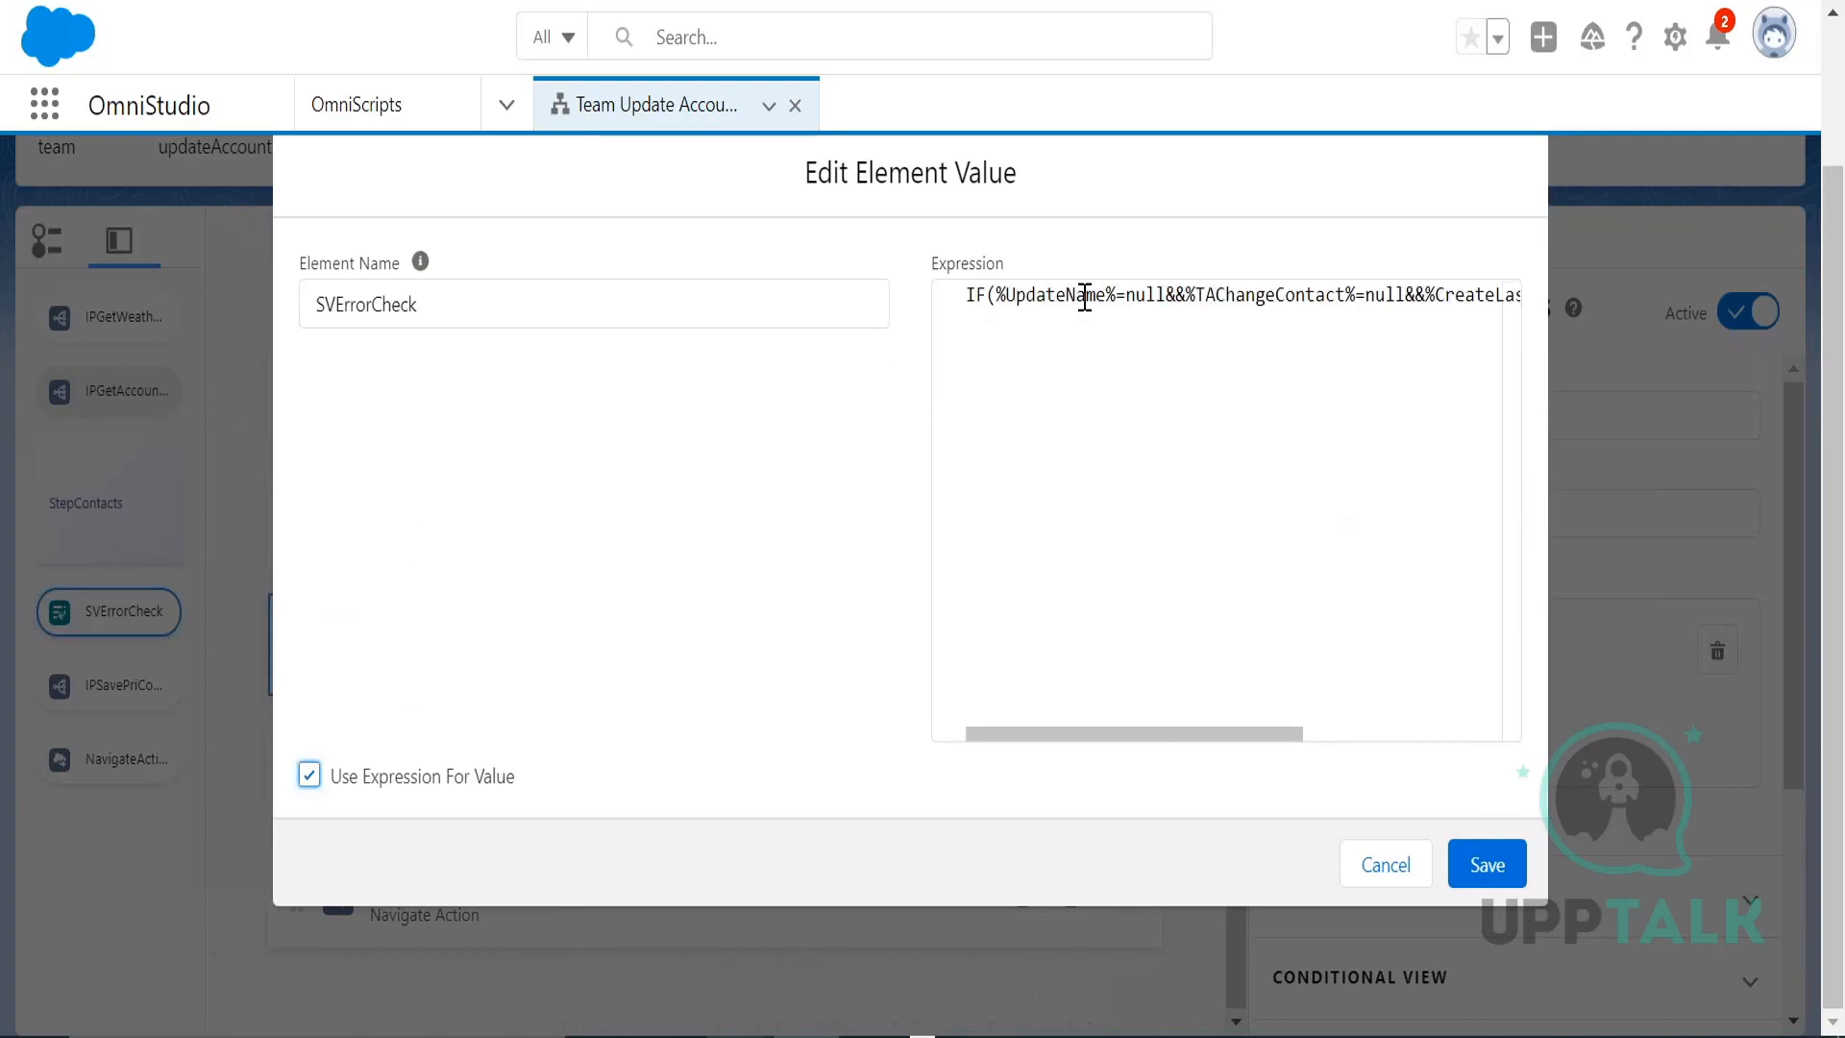
- Save the SVErrorCheck element value and open the OmniScript preview
click(1479, 865)
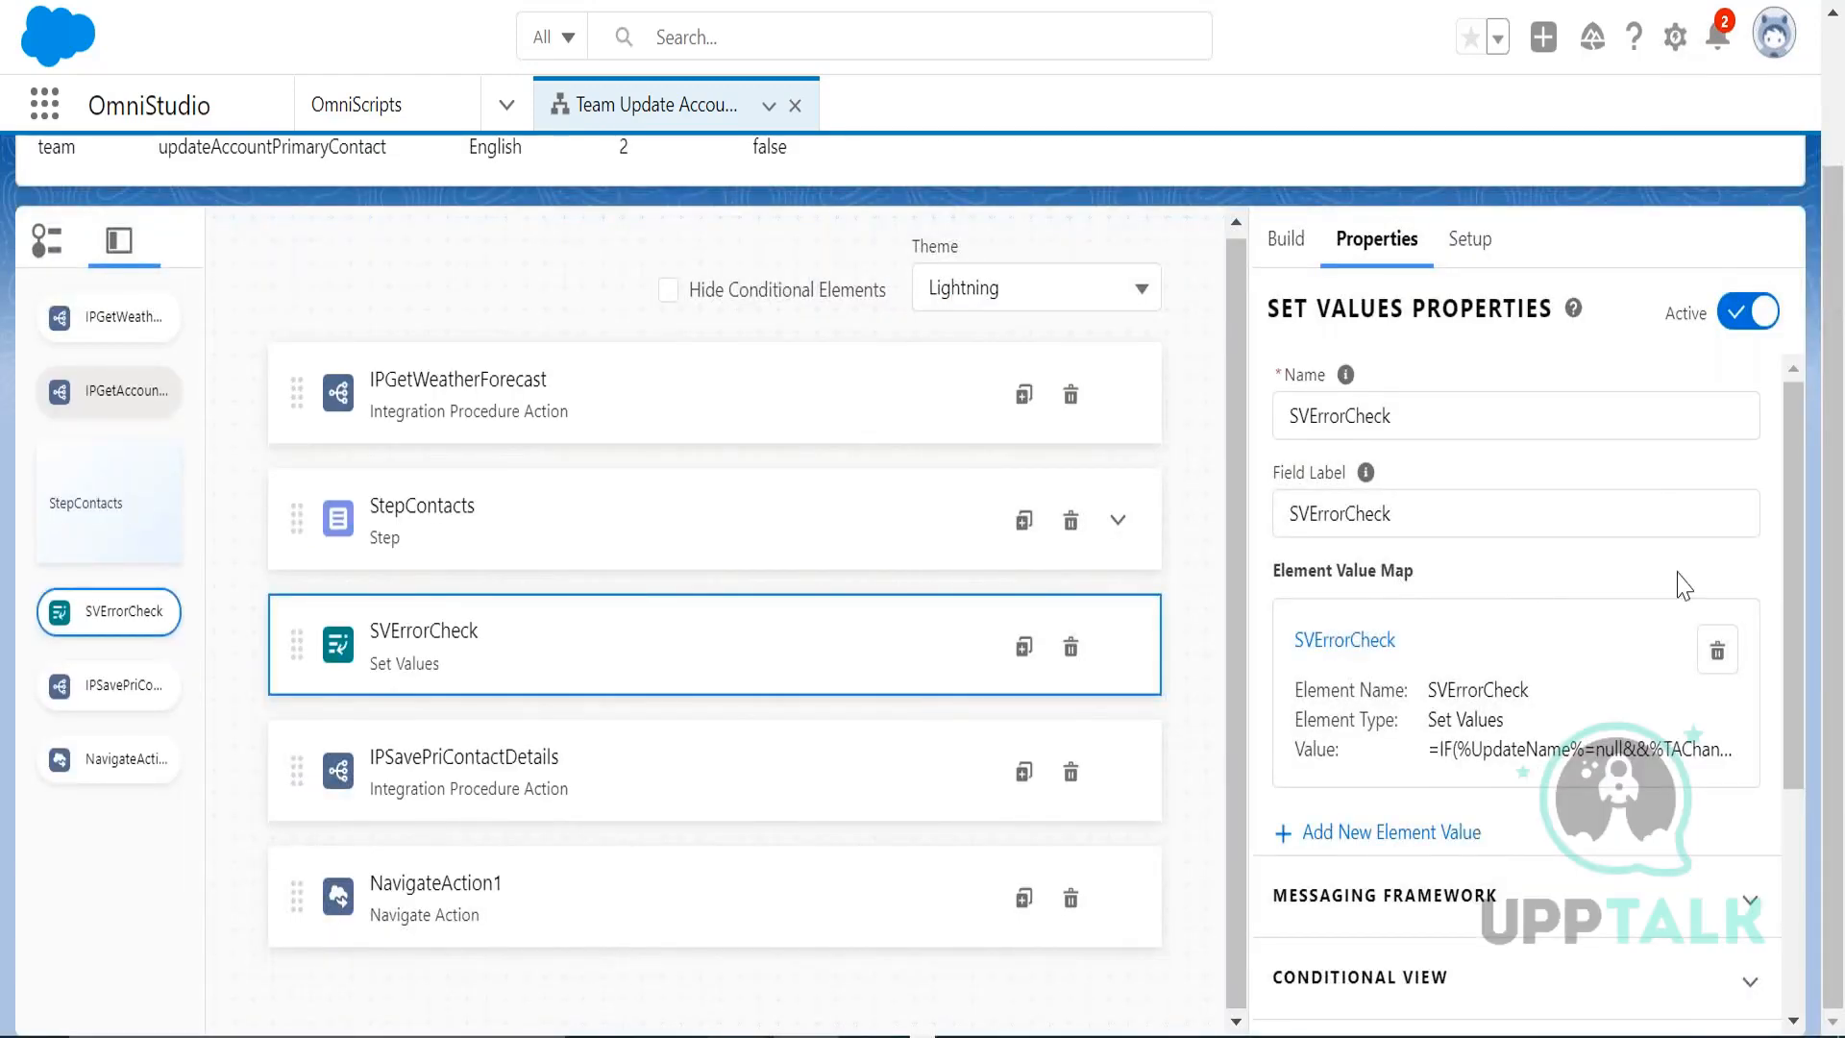
drag(1841, 544, 1833, 358)
click(1318, 204)
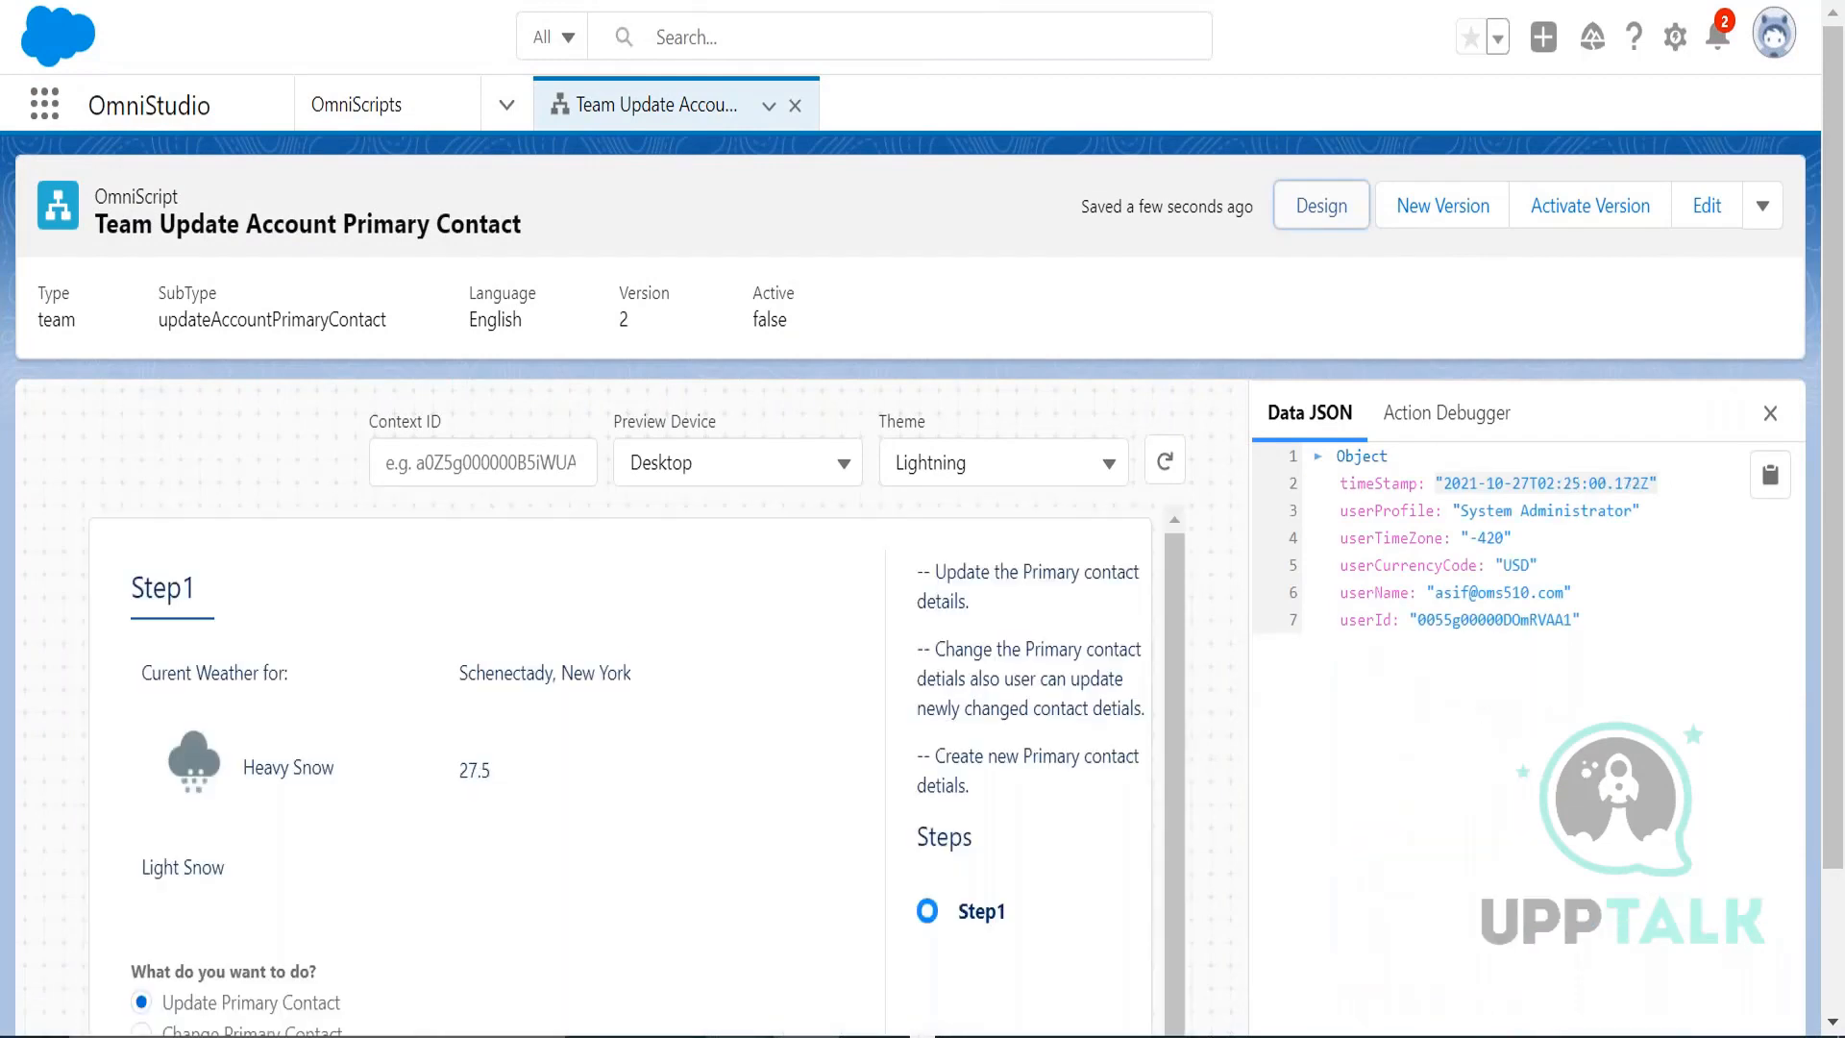
- Advance past Step1 with Update Primary Contact selected and no contact name, and check the SVErrorCheck node in the Data JSON
scroll(1196, 831, down, 2)
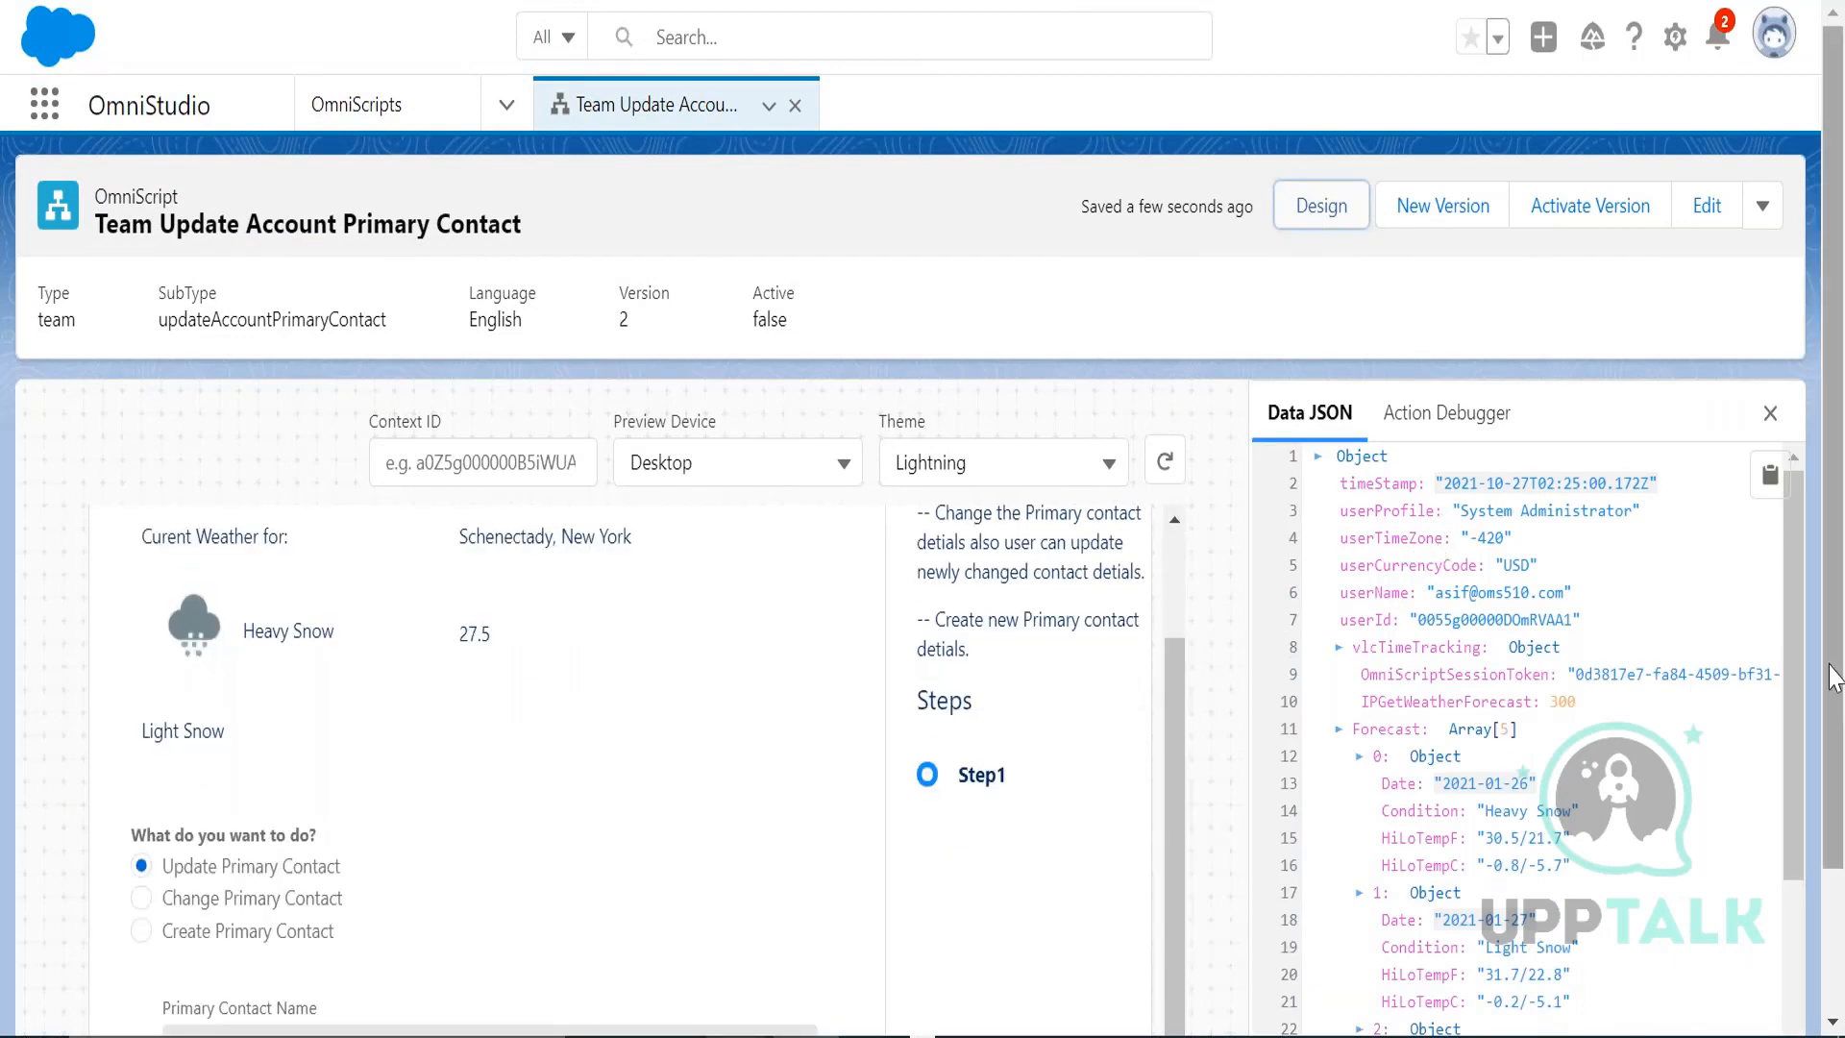
scroll(811, 926, down, 2)
click(804, 977)
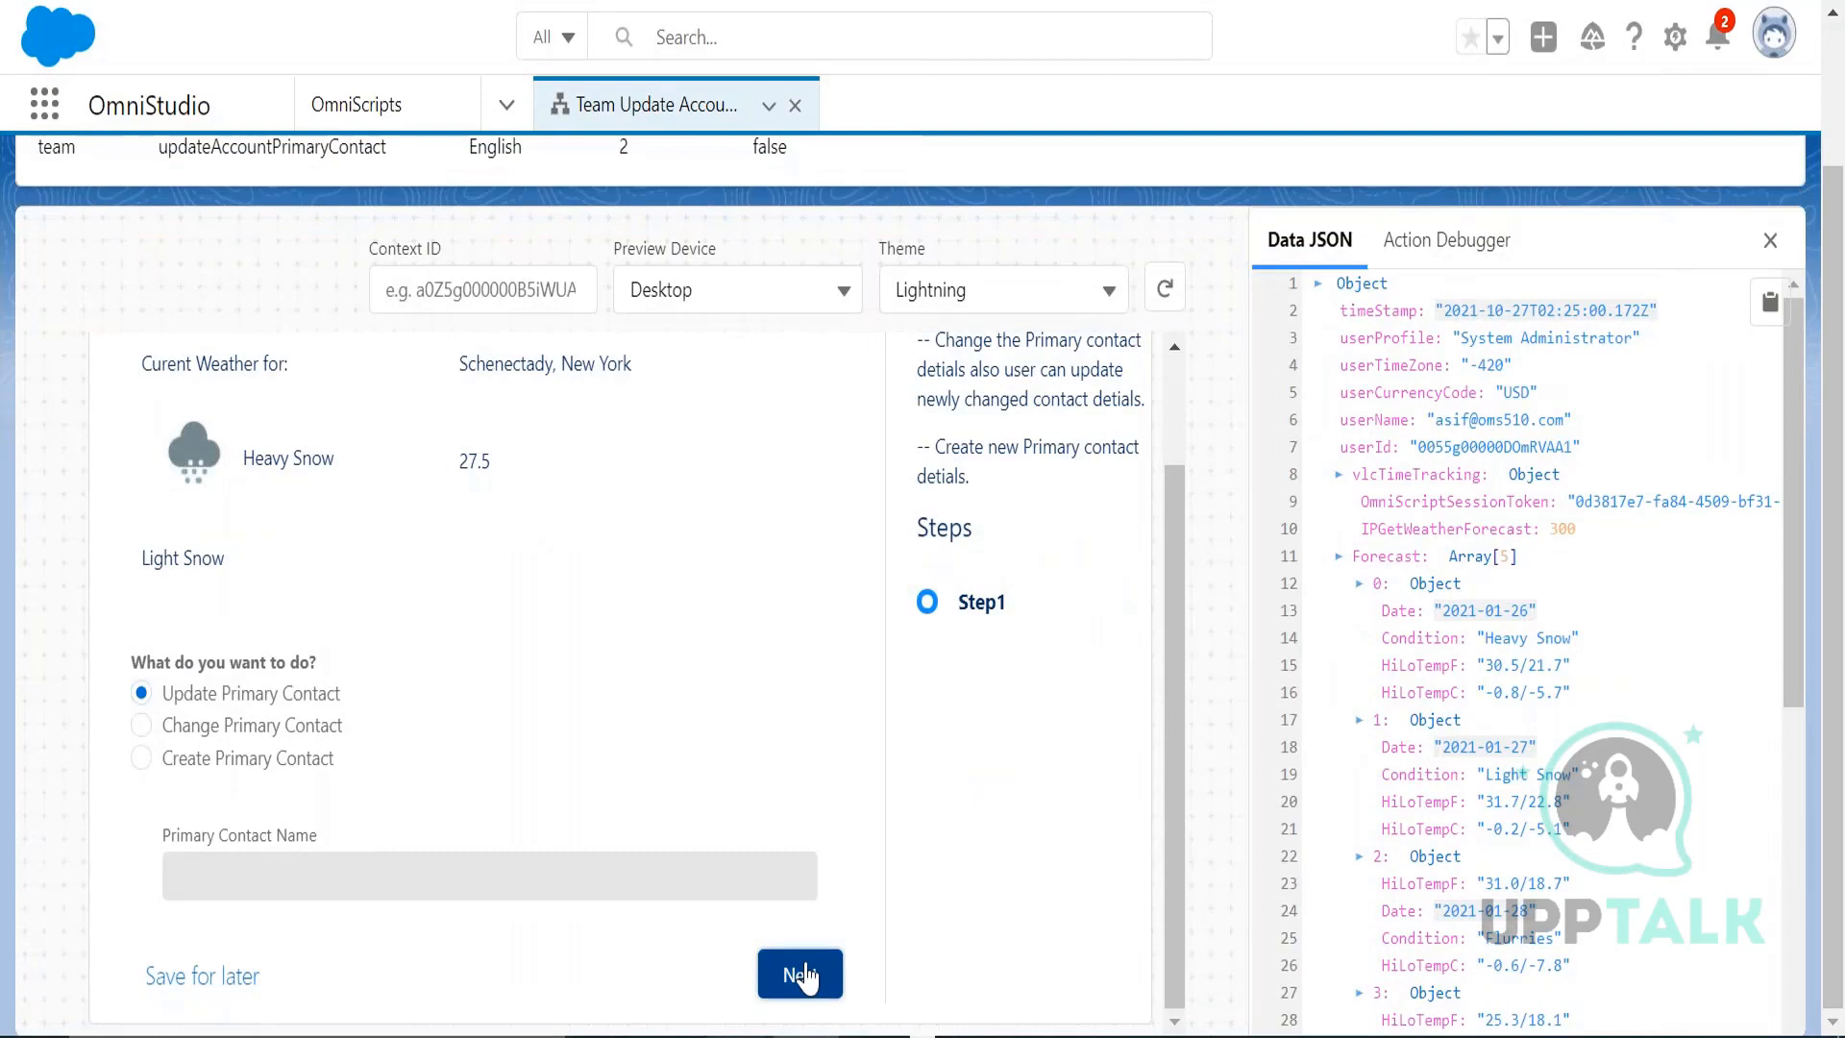
drag(1787, 428, 1773, 988)
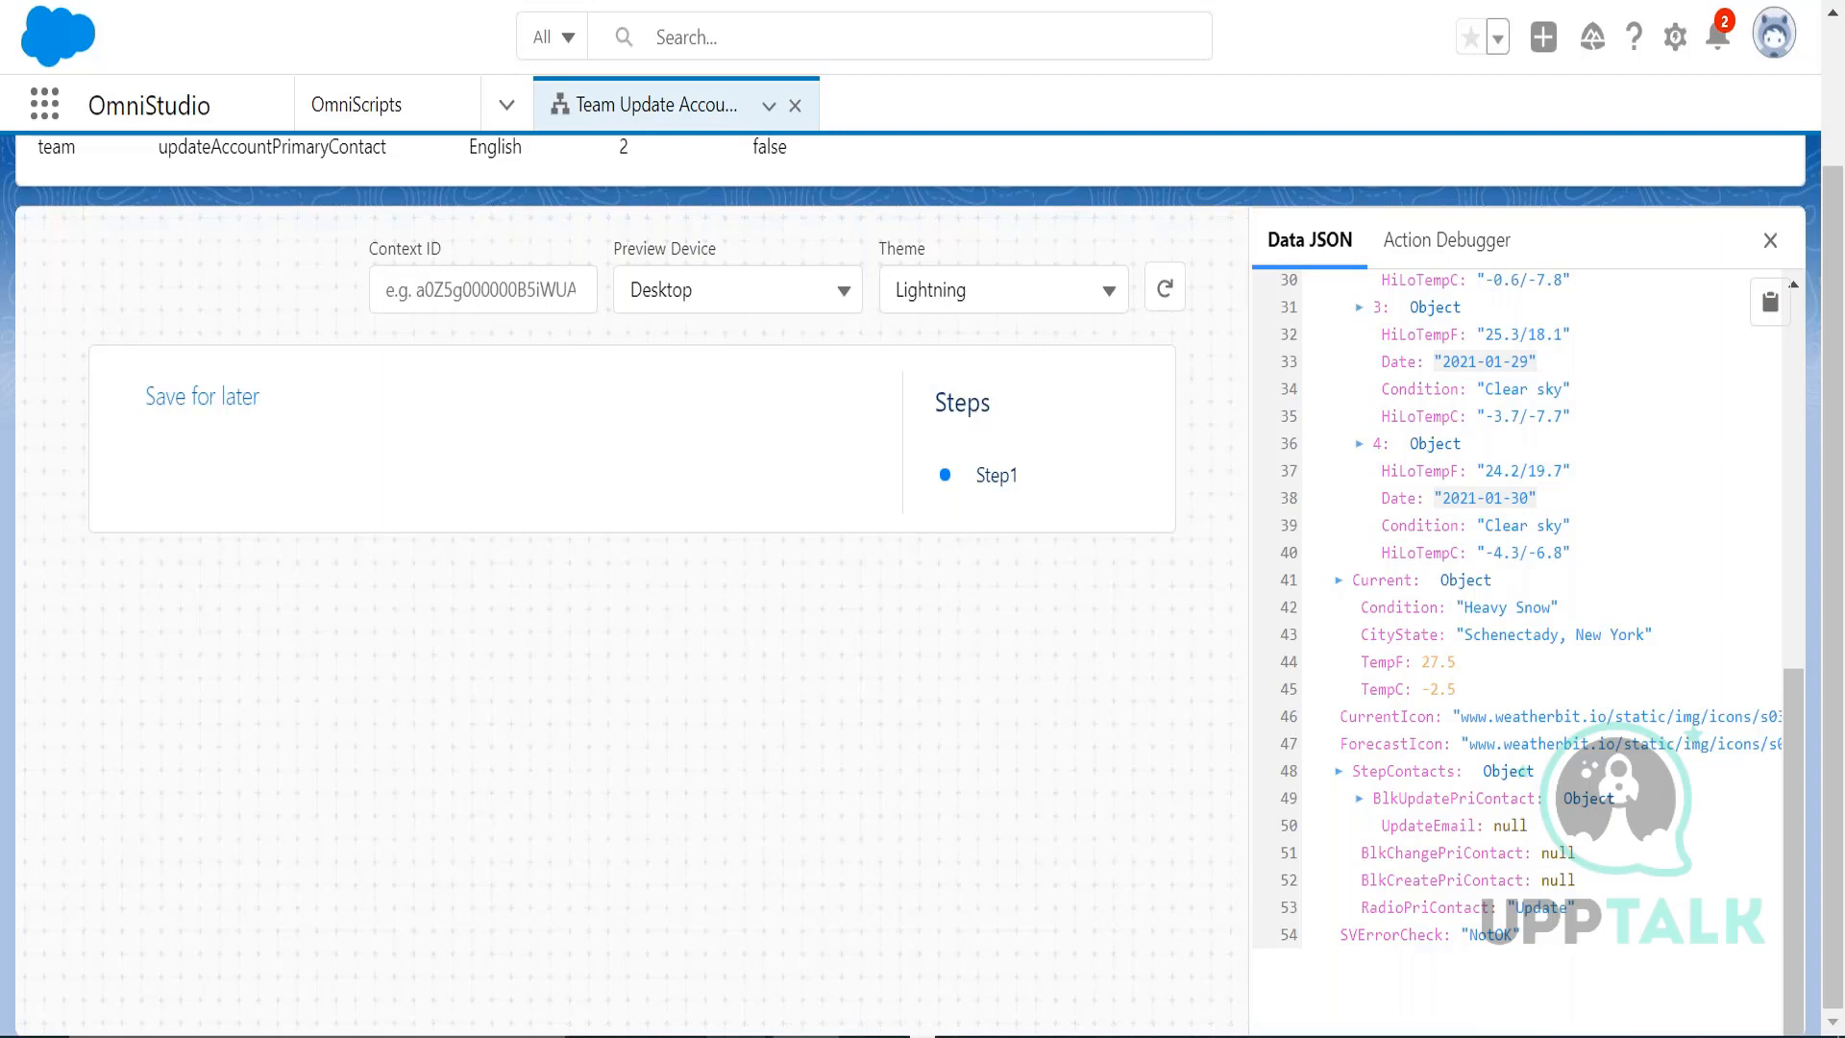
- Reset the preview, choose Change Primary Contact, search TAChangeContact for "a" and select the first suggested contact
click(1166, 289)
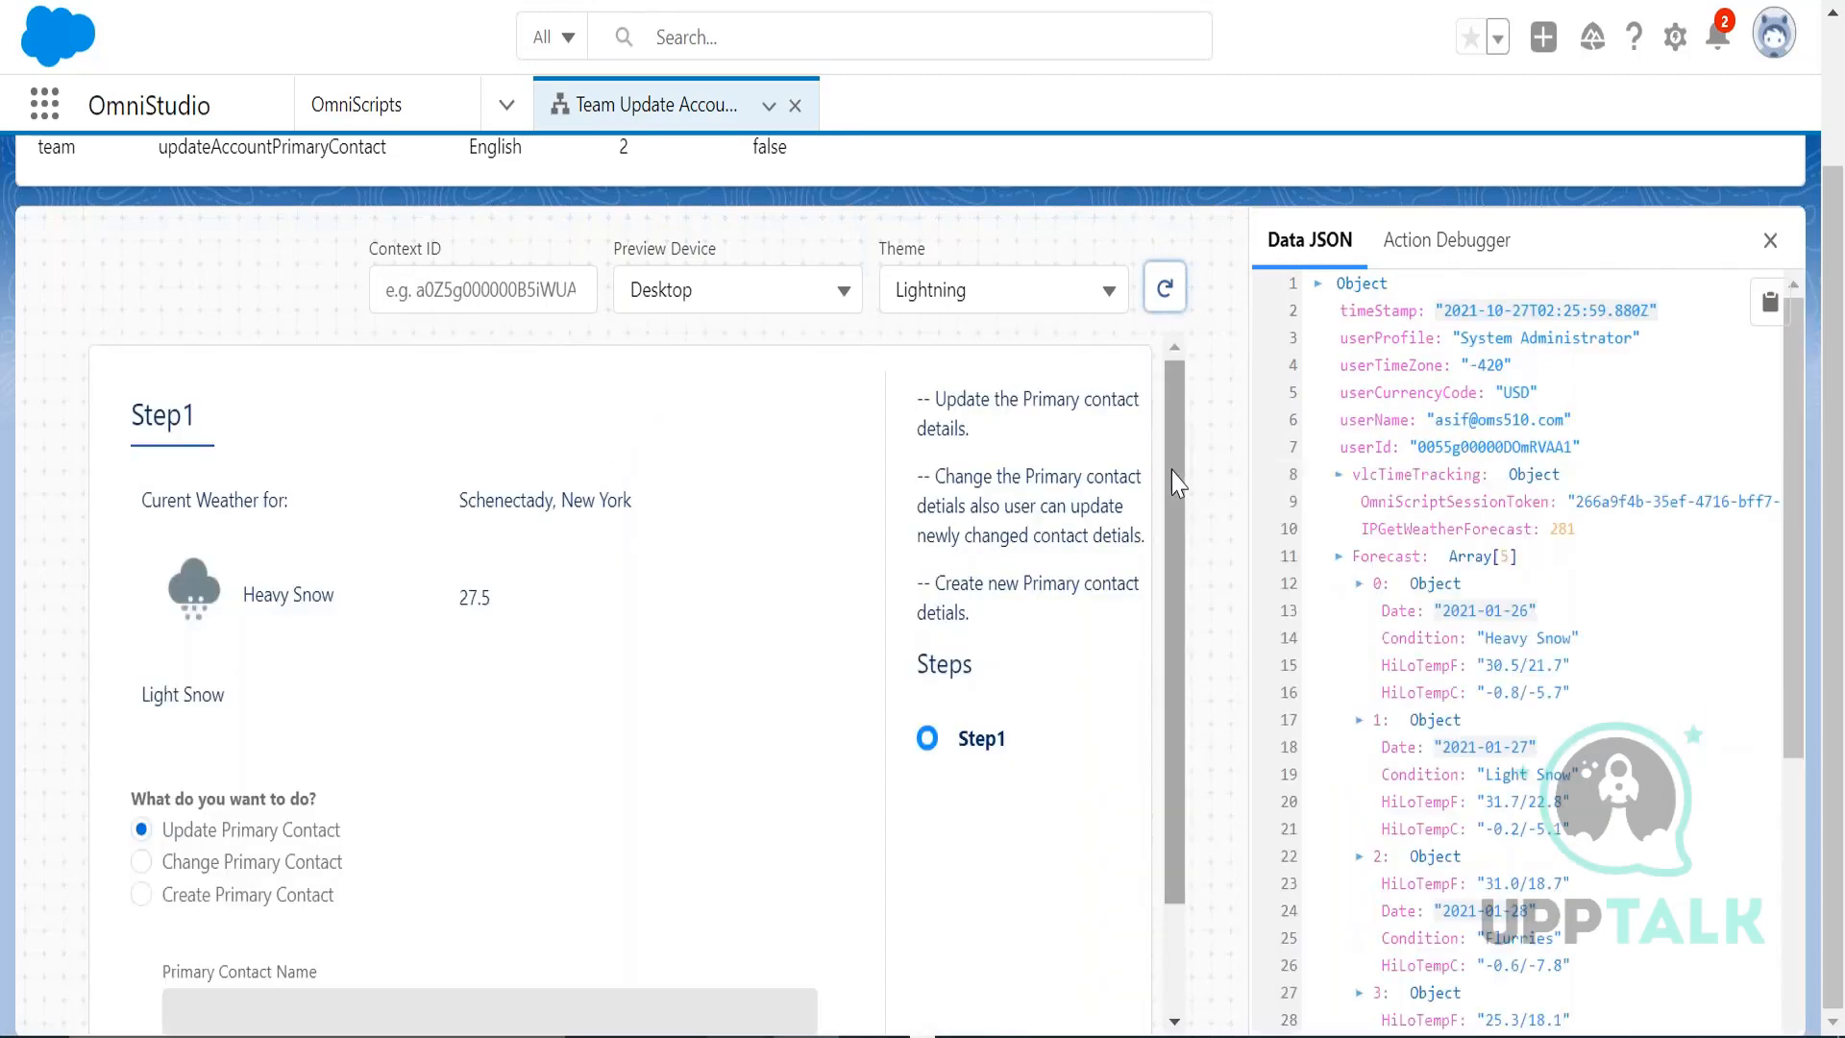
scroll(1061, 759, down, 3)
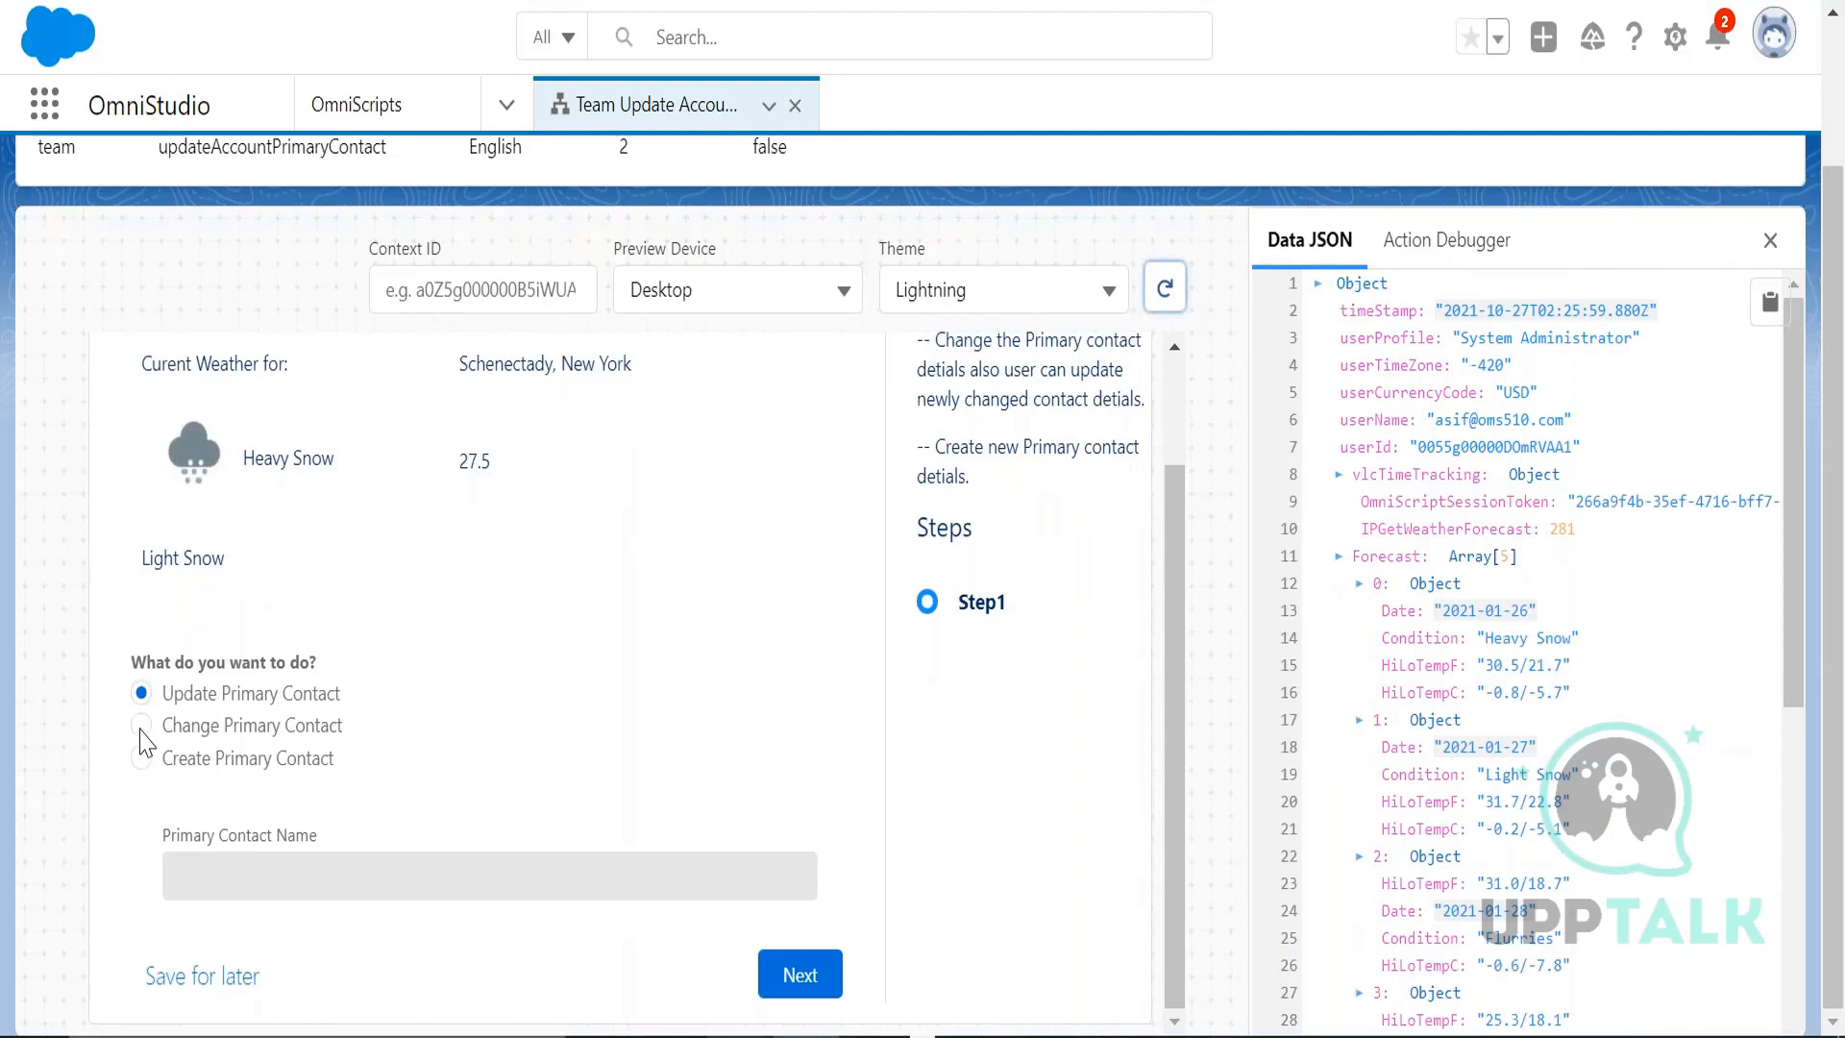
click(142, 725)
click(178, 874)
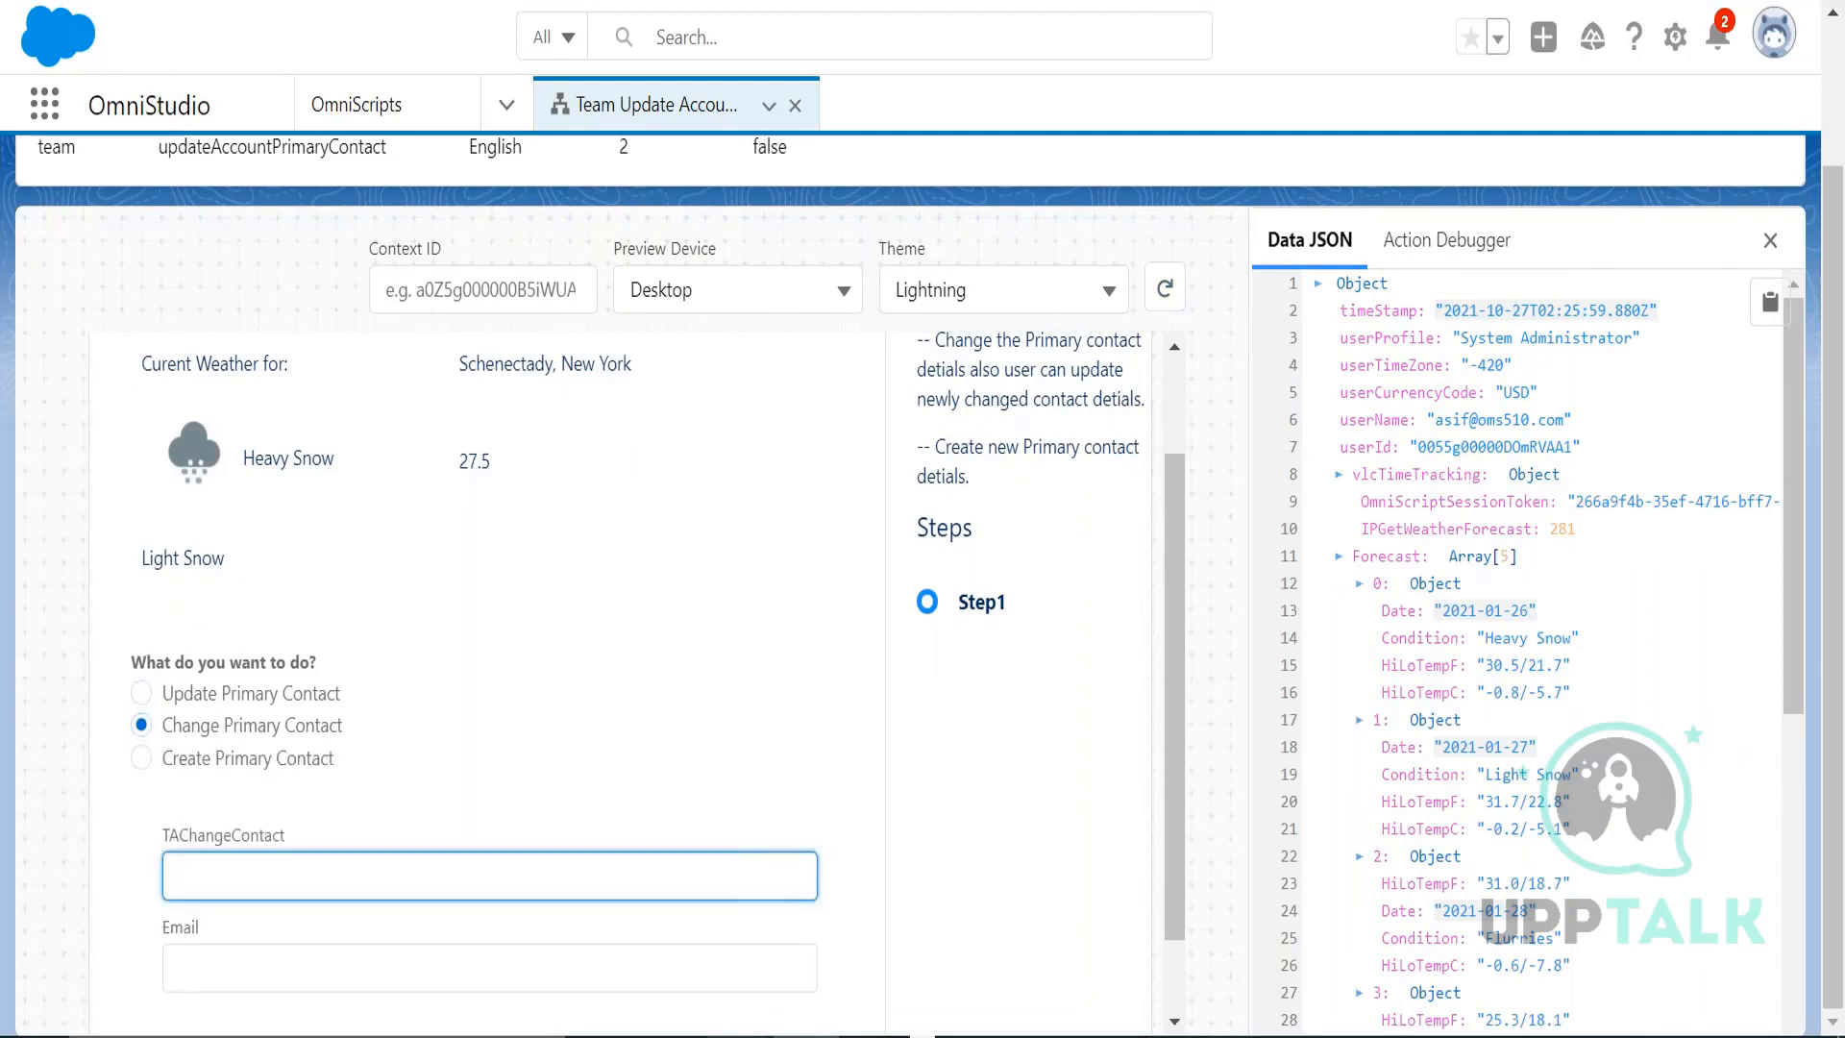
text(a)
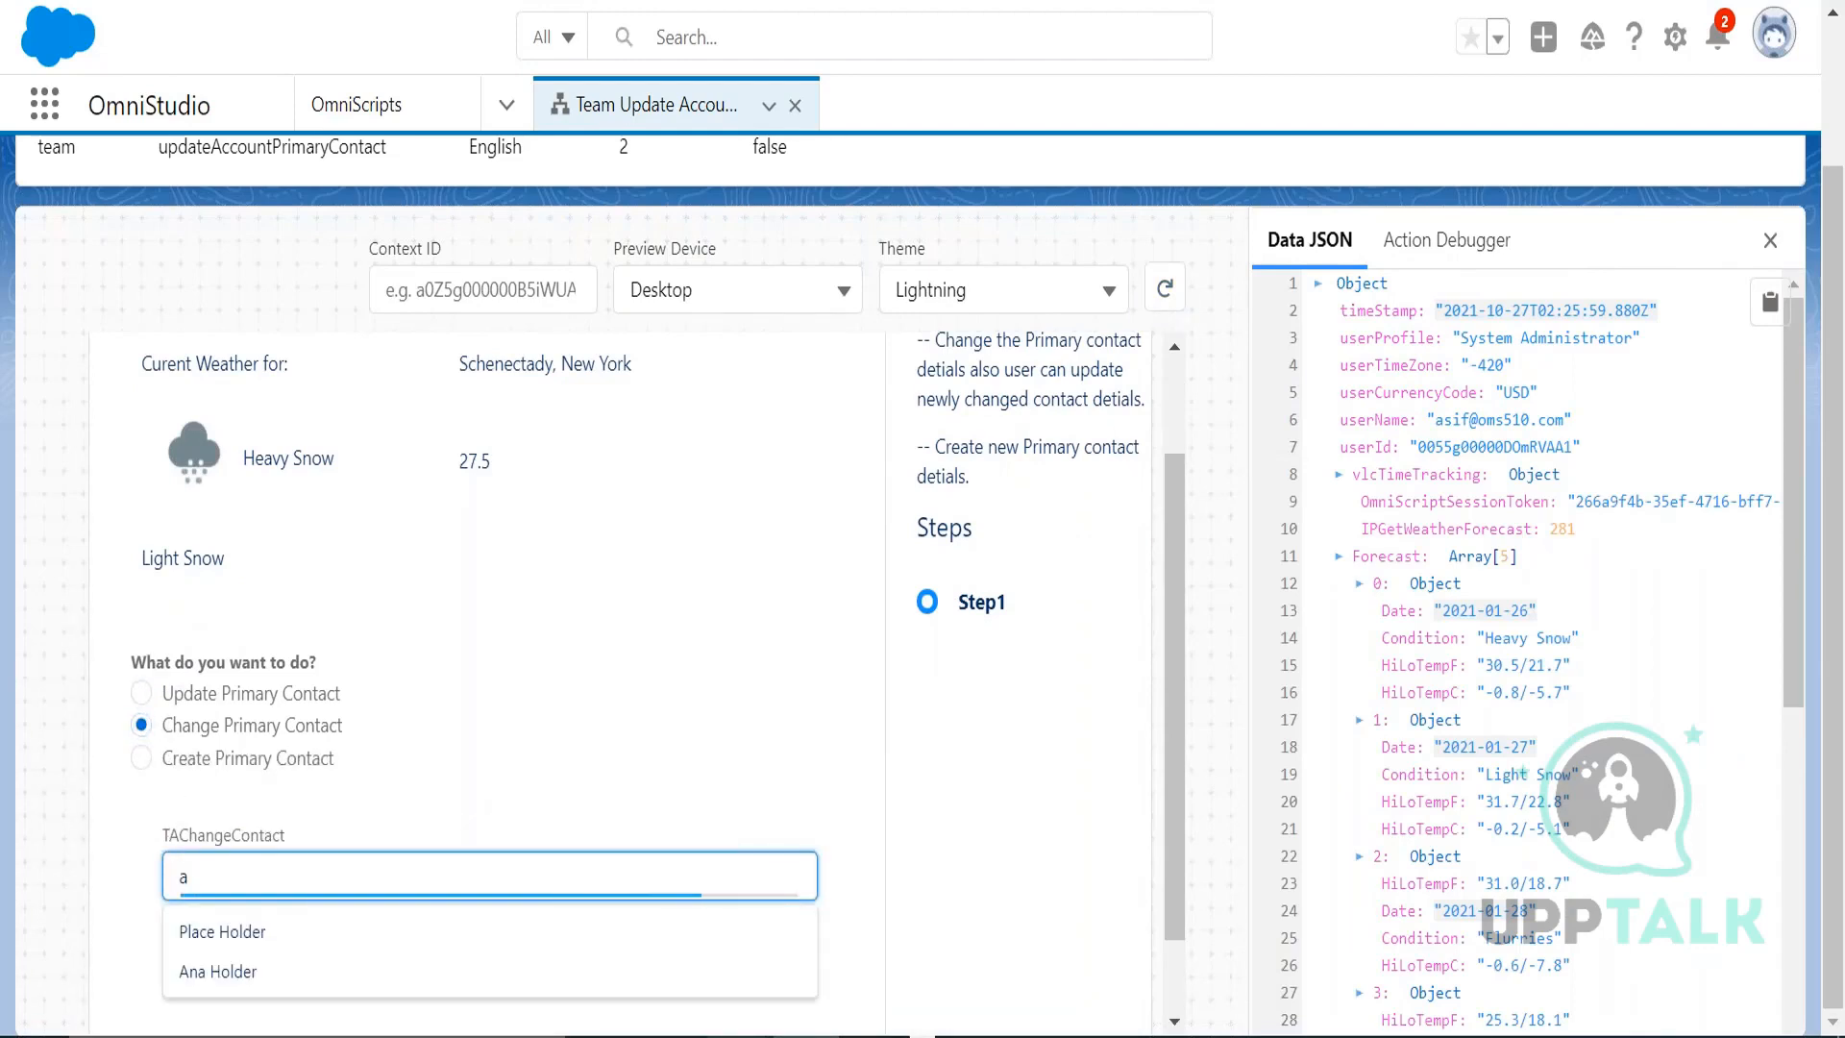
click(195, 934)
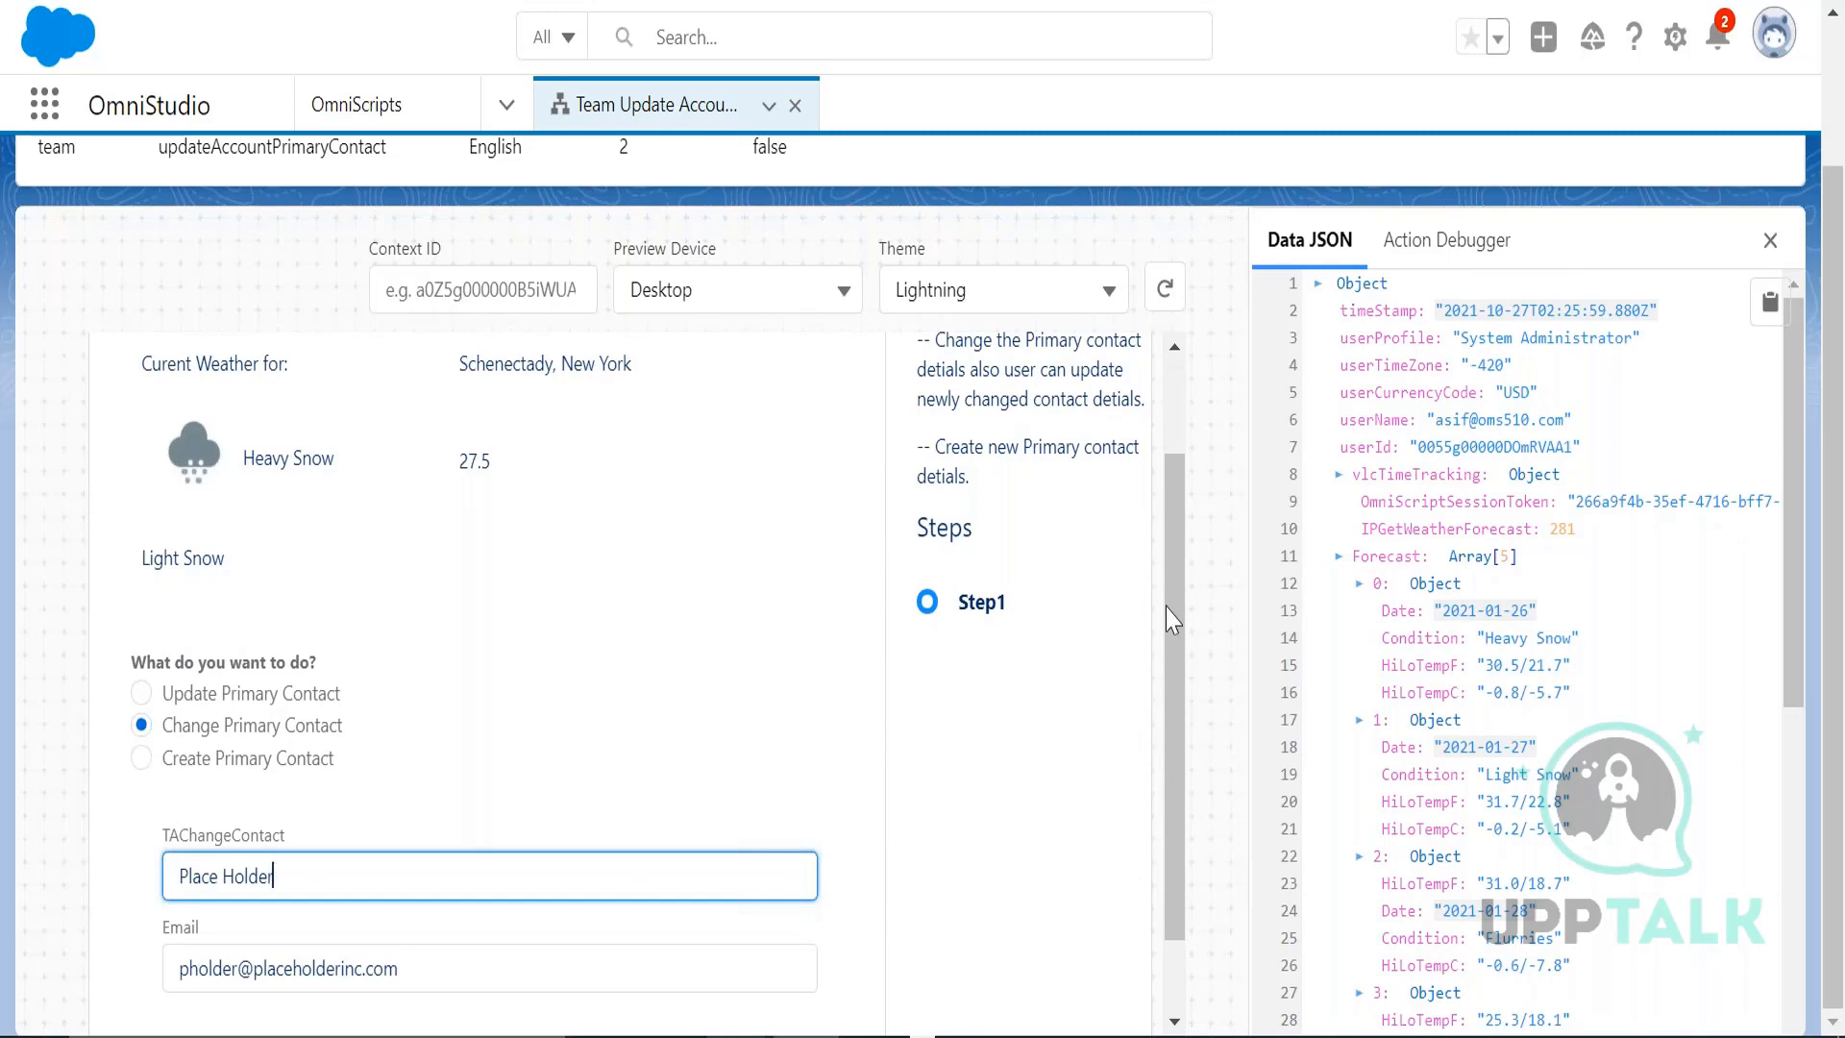
- Advance past Step1 with the changed contact filled in and check the SVErrorCheck node at the end of the Data JSON
scroll(1174, 625, down, 1)
click(804, 971)
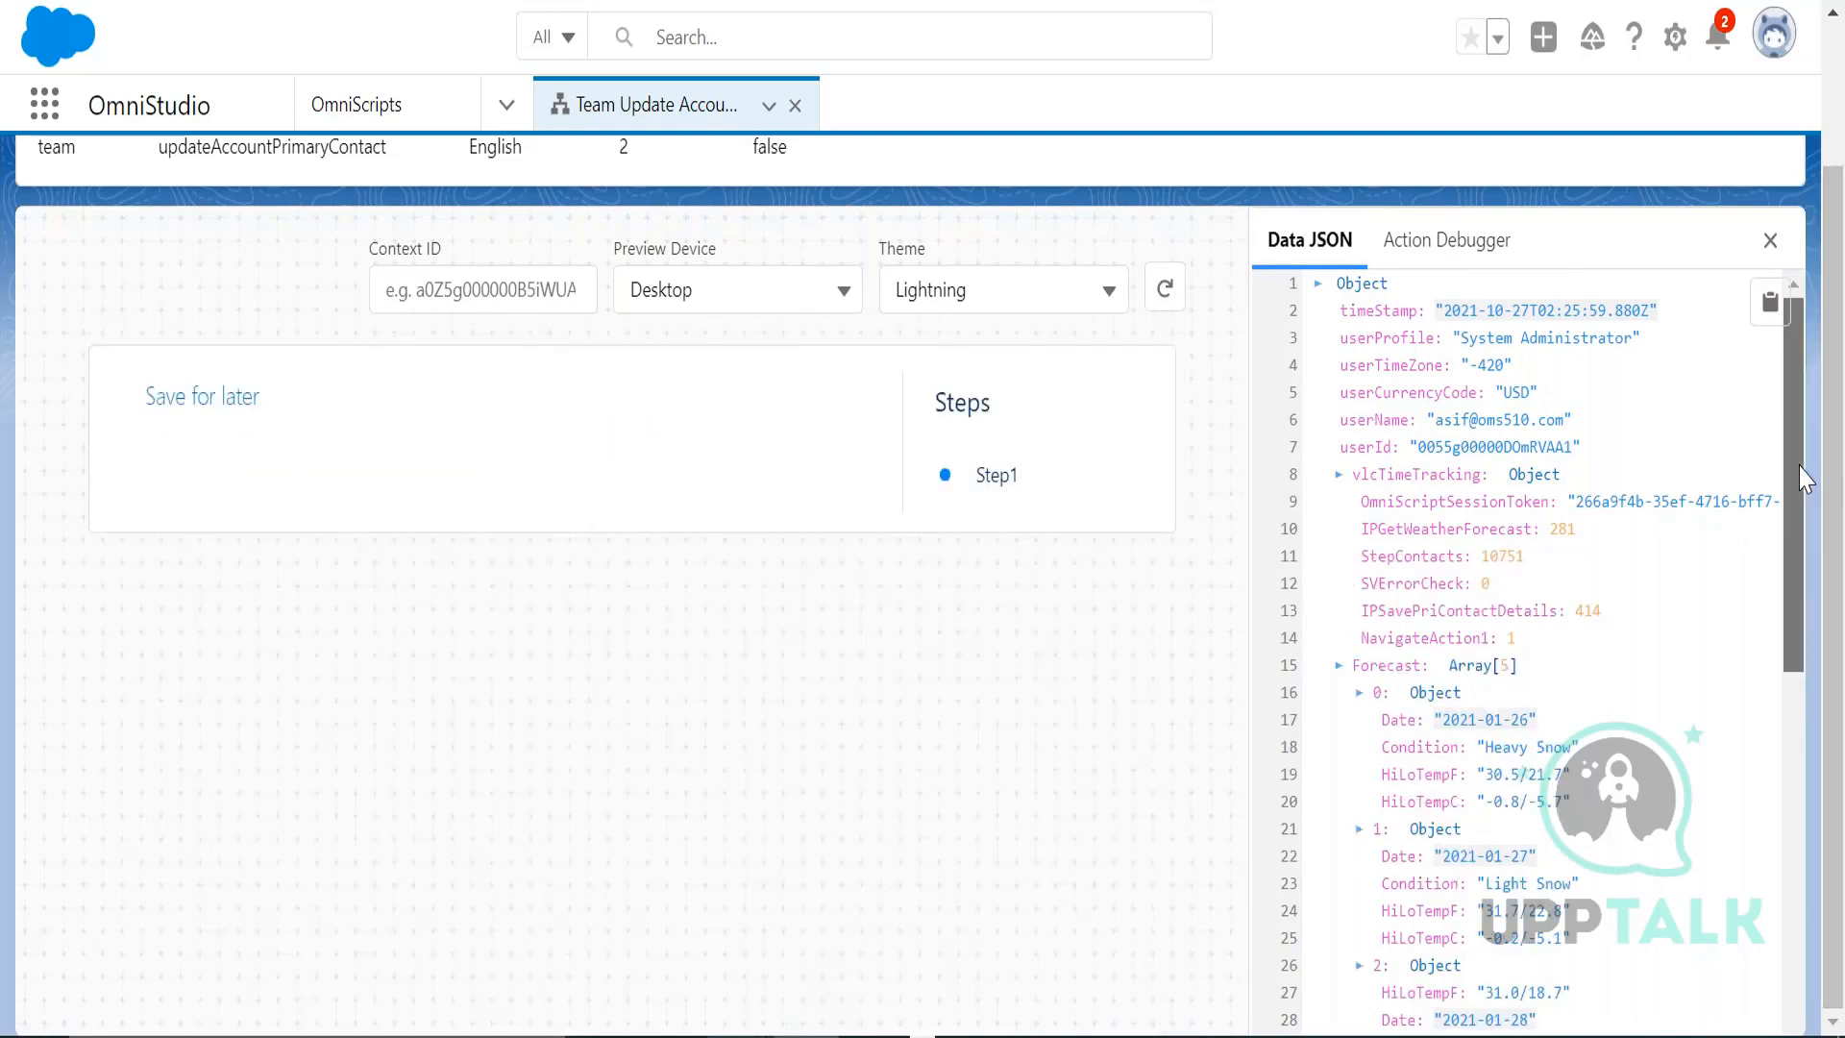
scroll(1528, 972, down, 8)
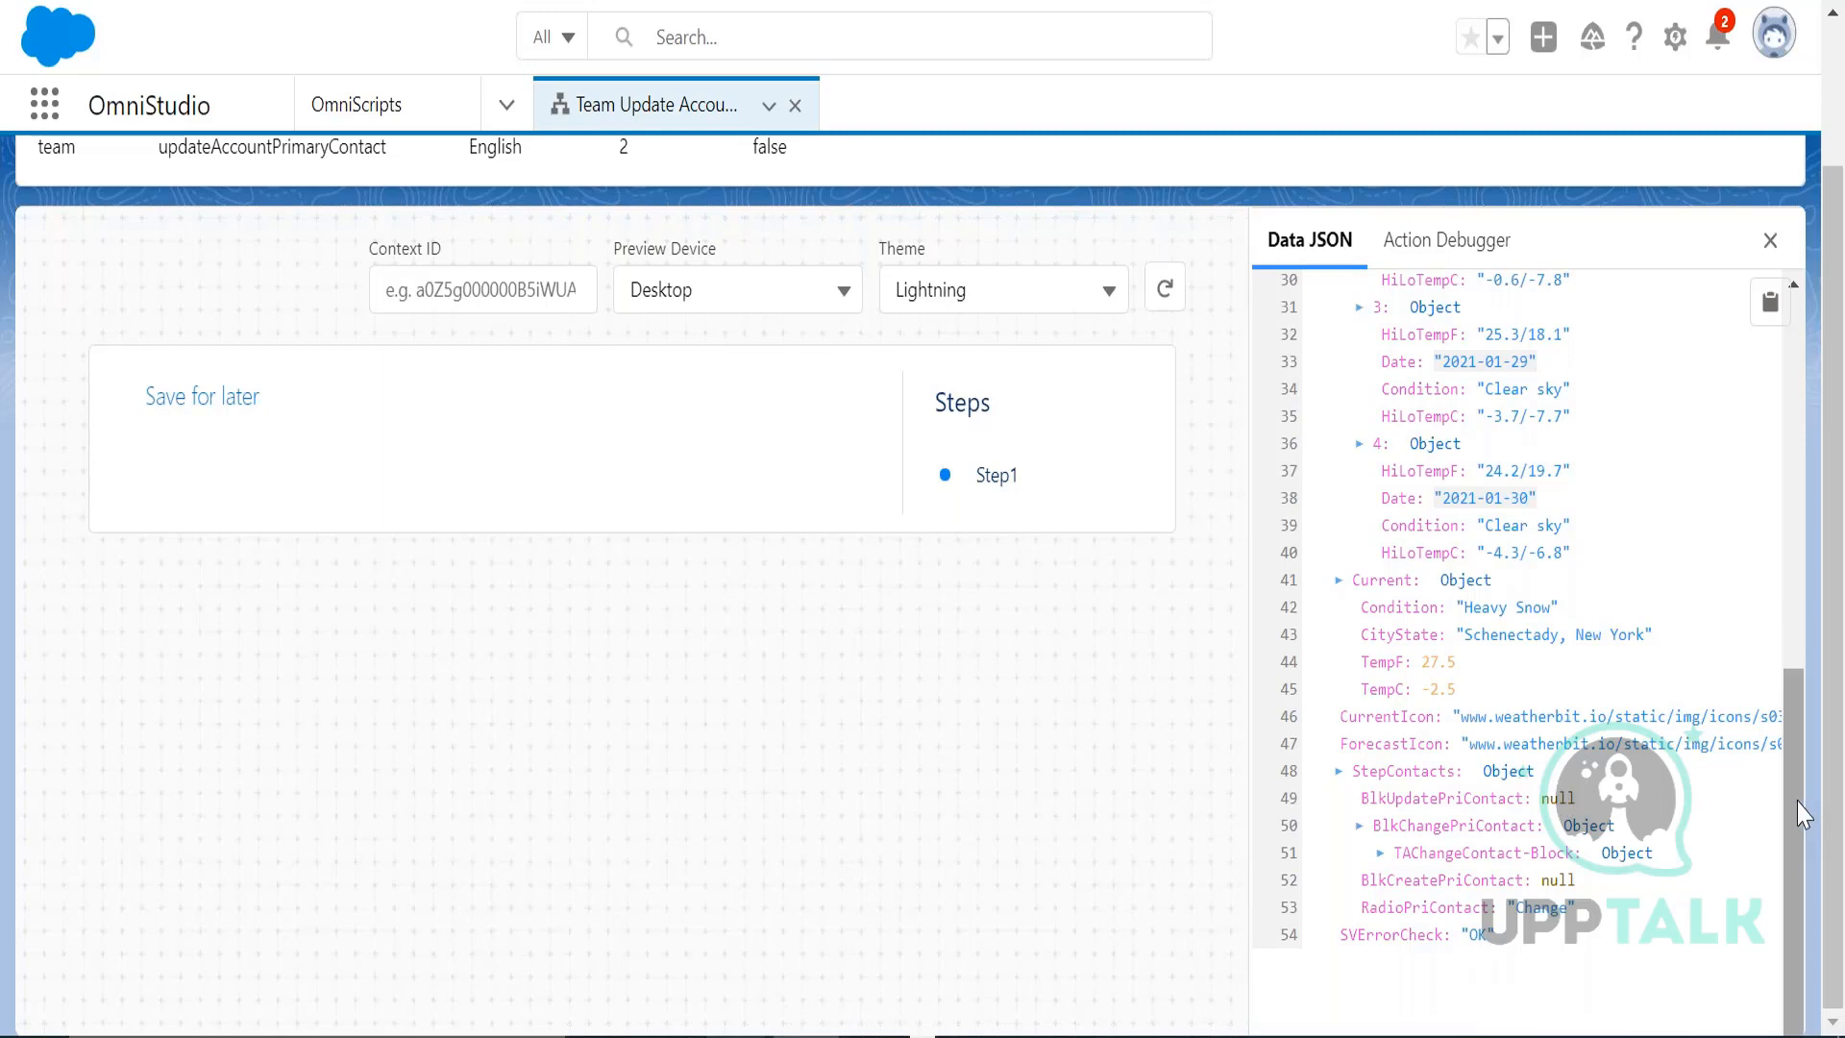
- Return from the preview to the OmniScript's design view
drag(1800, 814, 1784, 302)
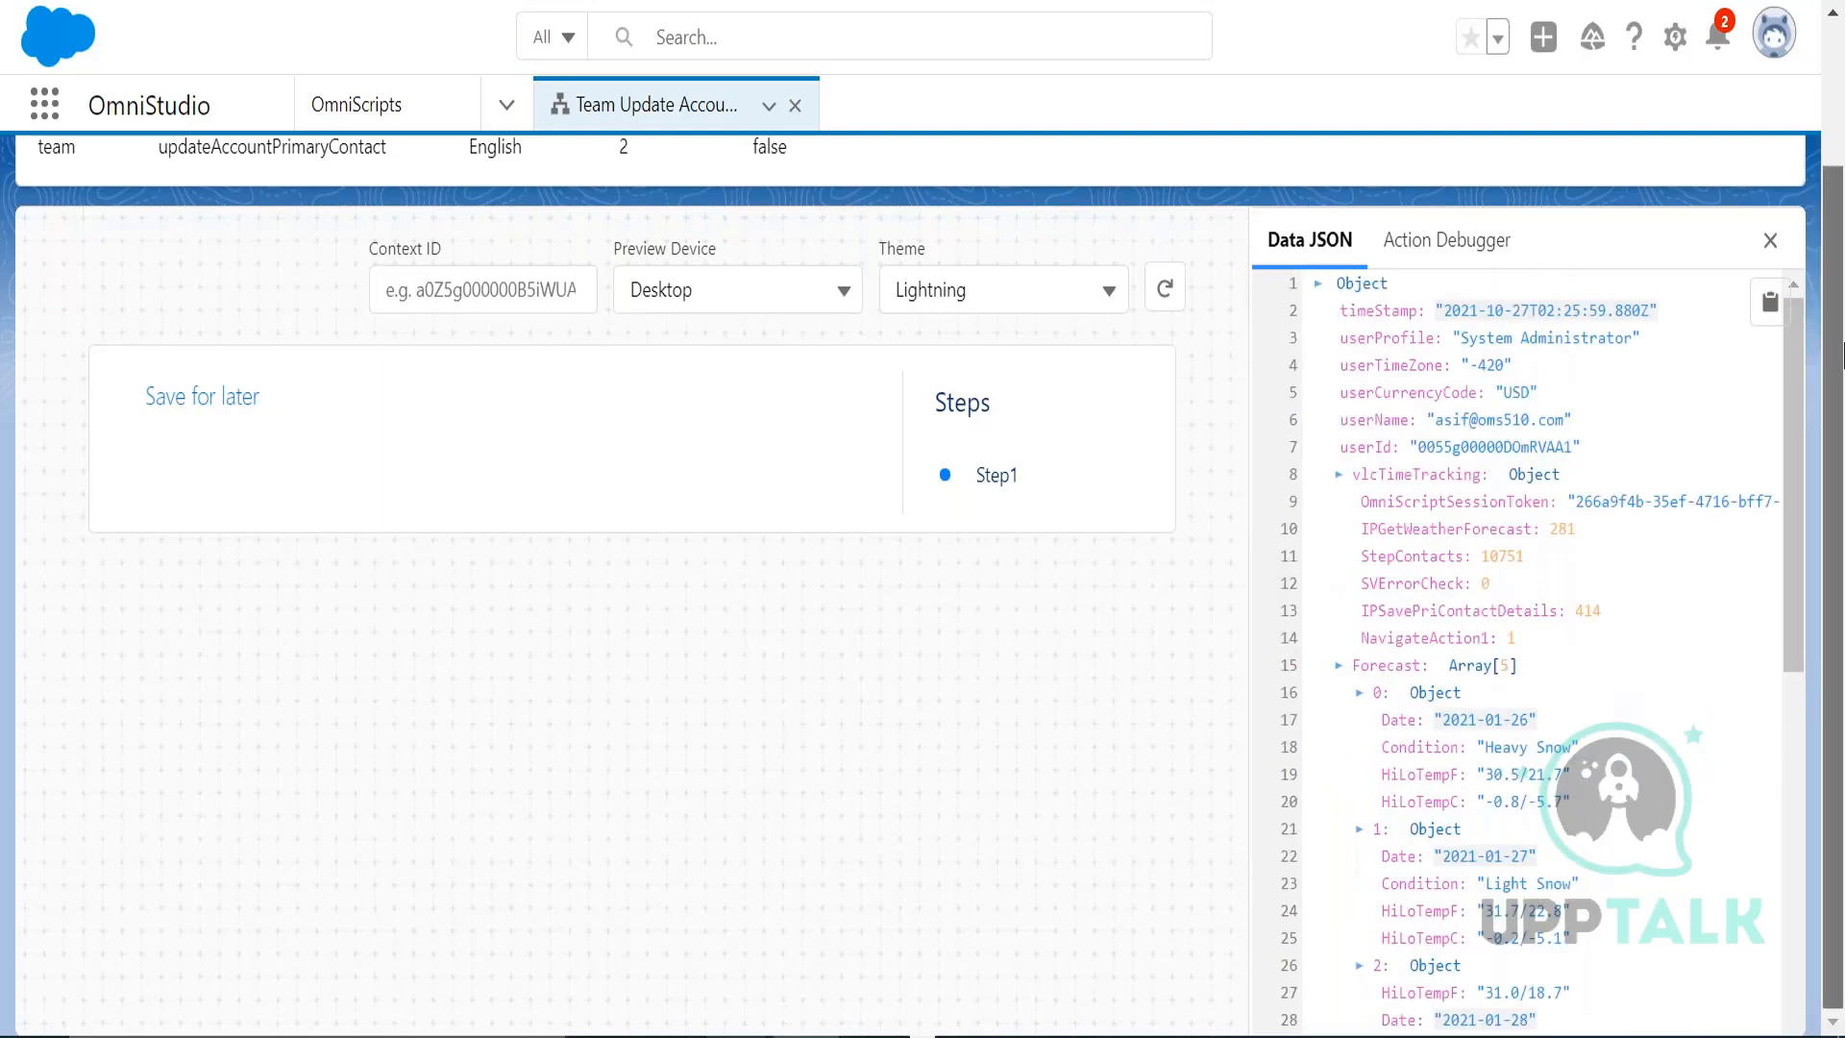
scroll(1838, 130, up, 2)
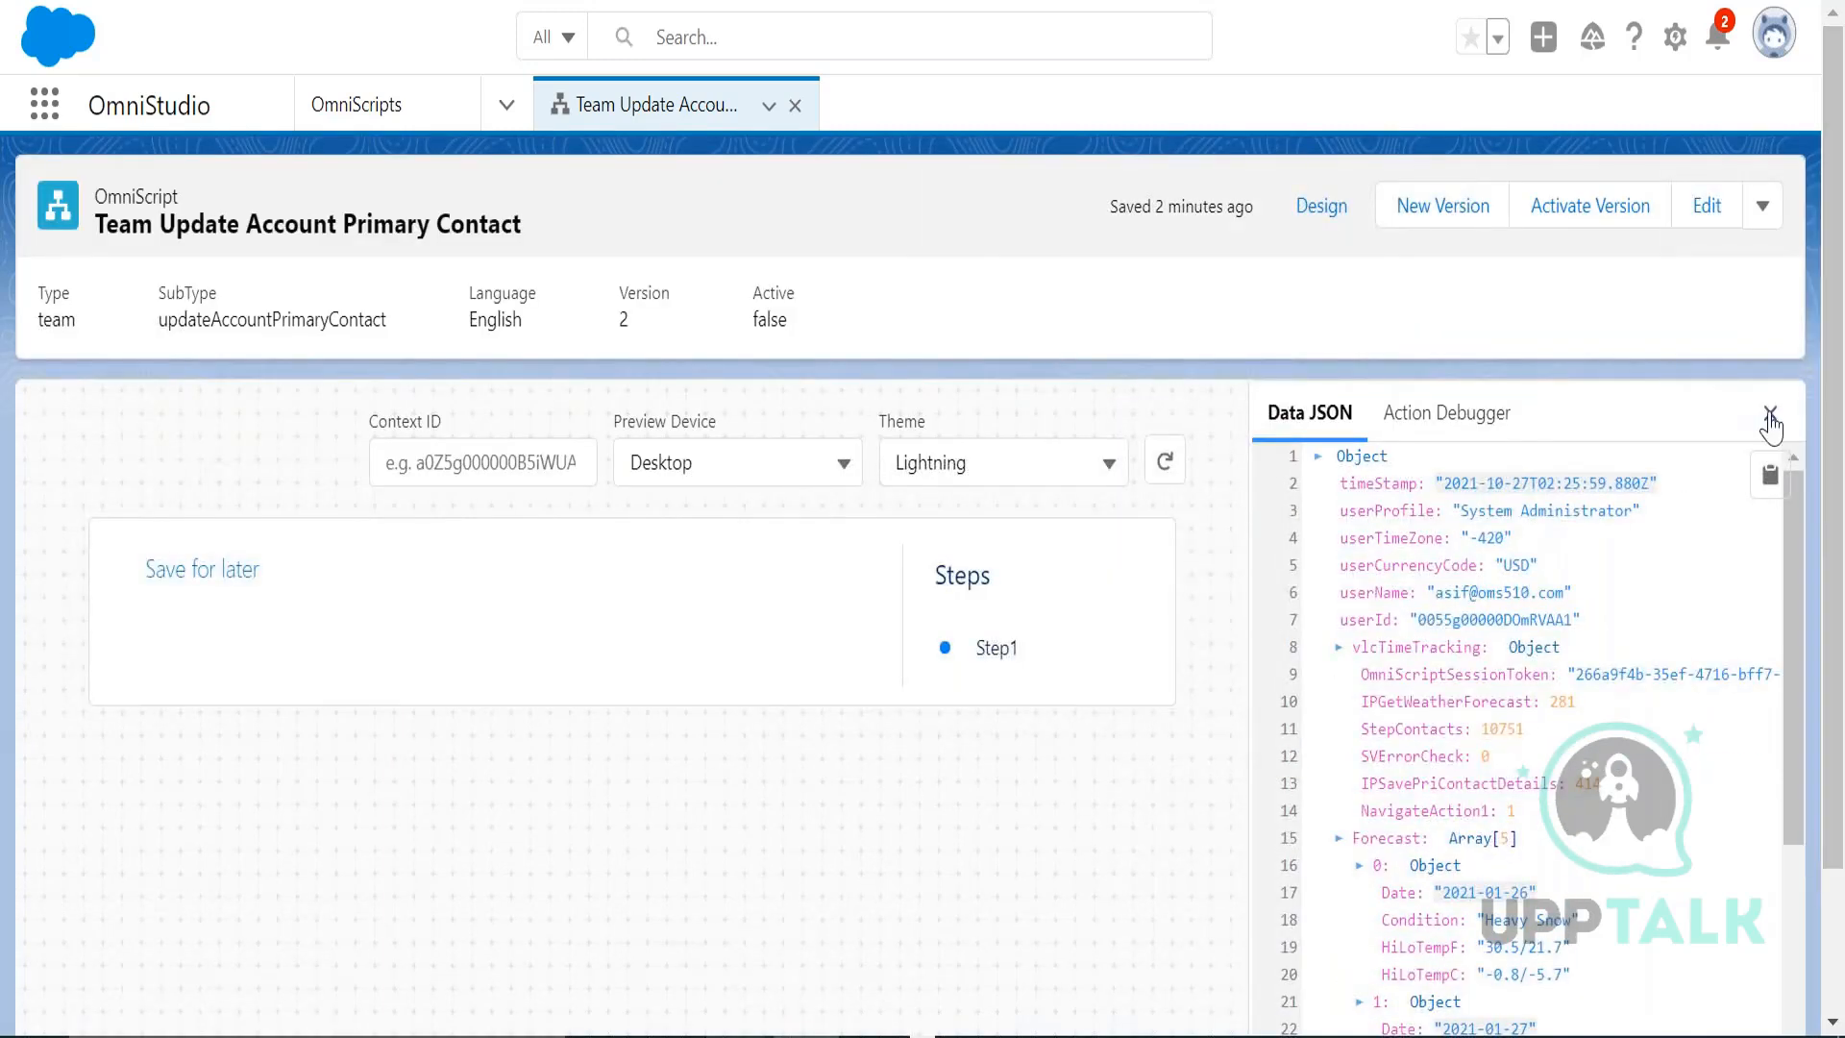
click(1323, 225)
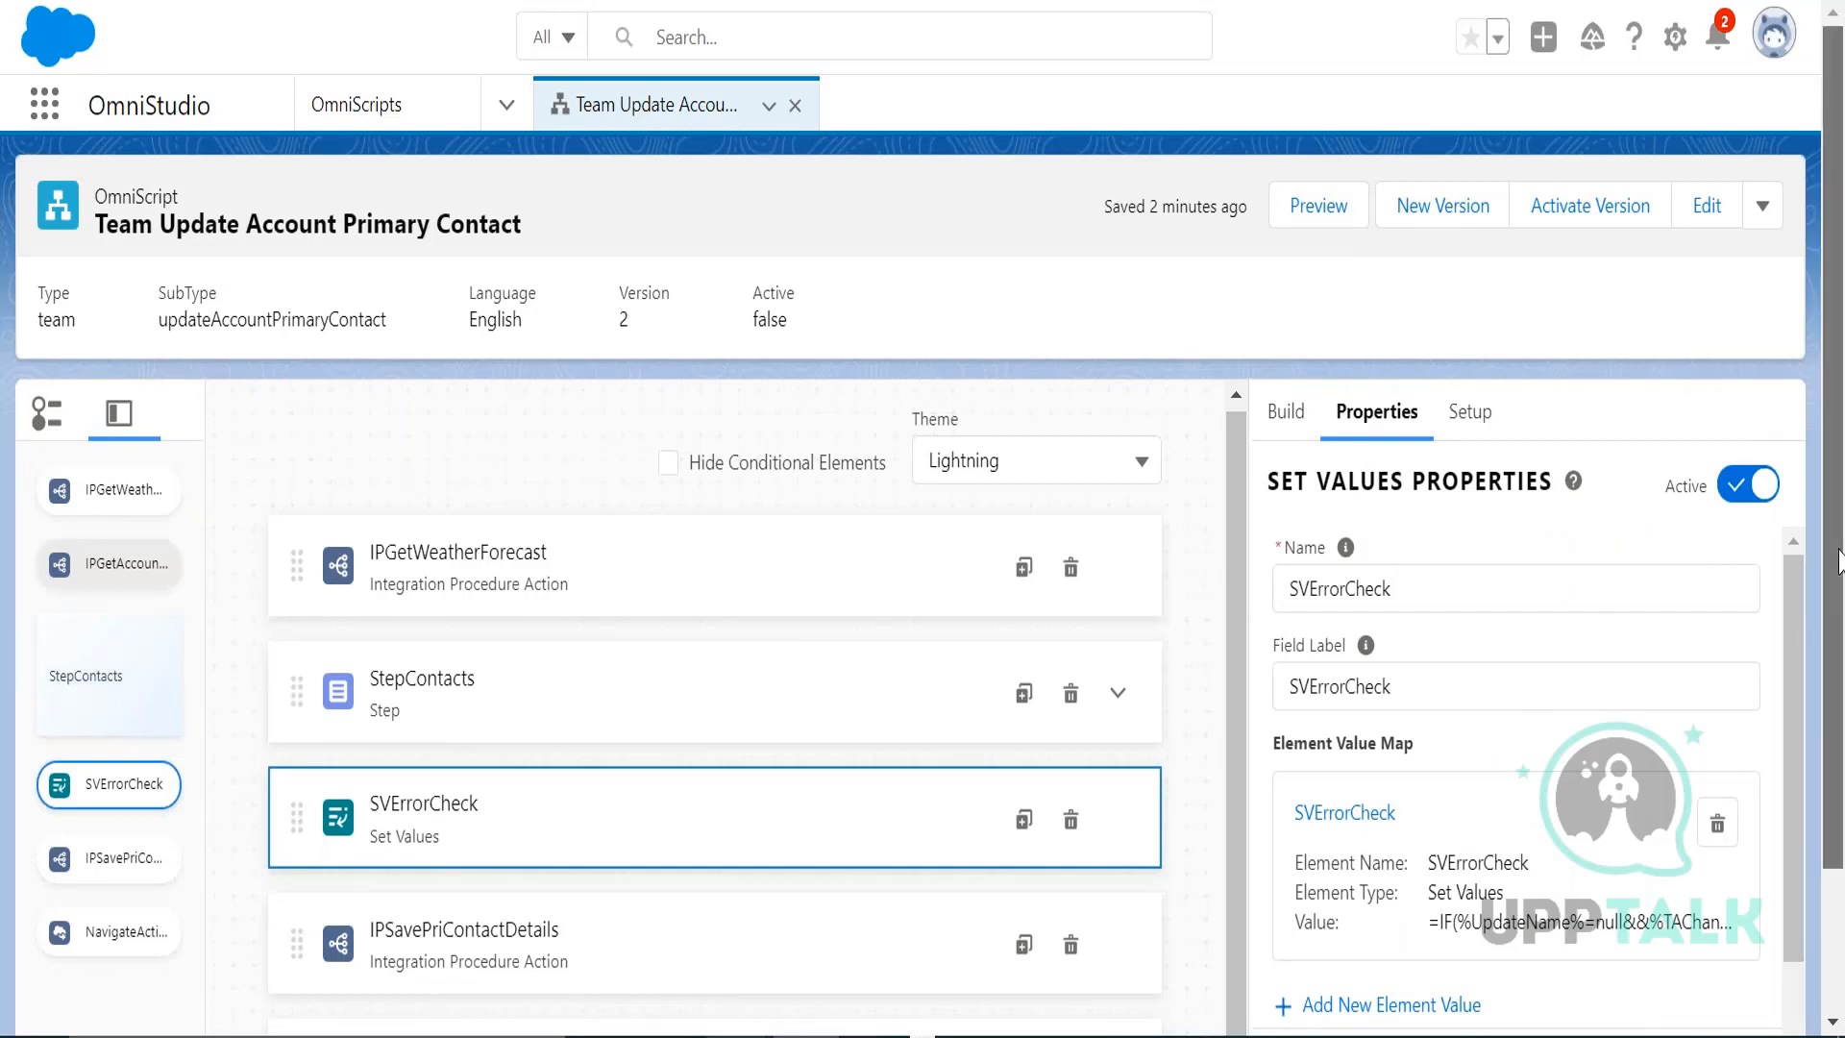
- Look through the Set Values properties of the SVErrorCheck element
scroll(1835, 649, down, 1)
scroll(1835, 649, down, 3)
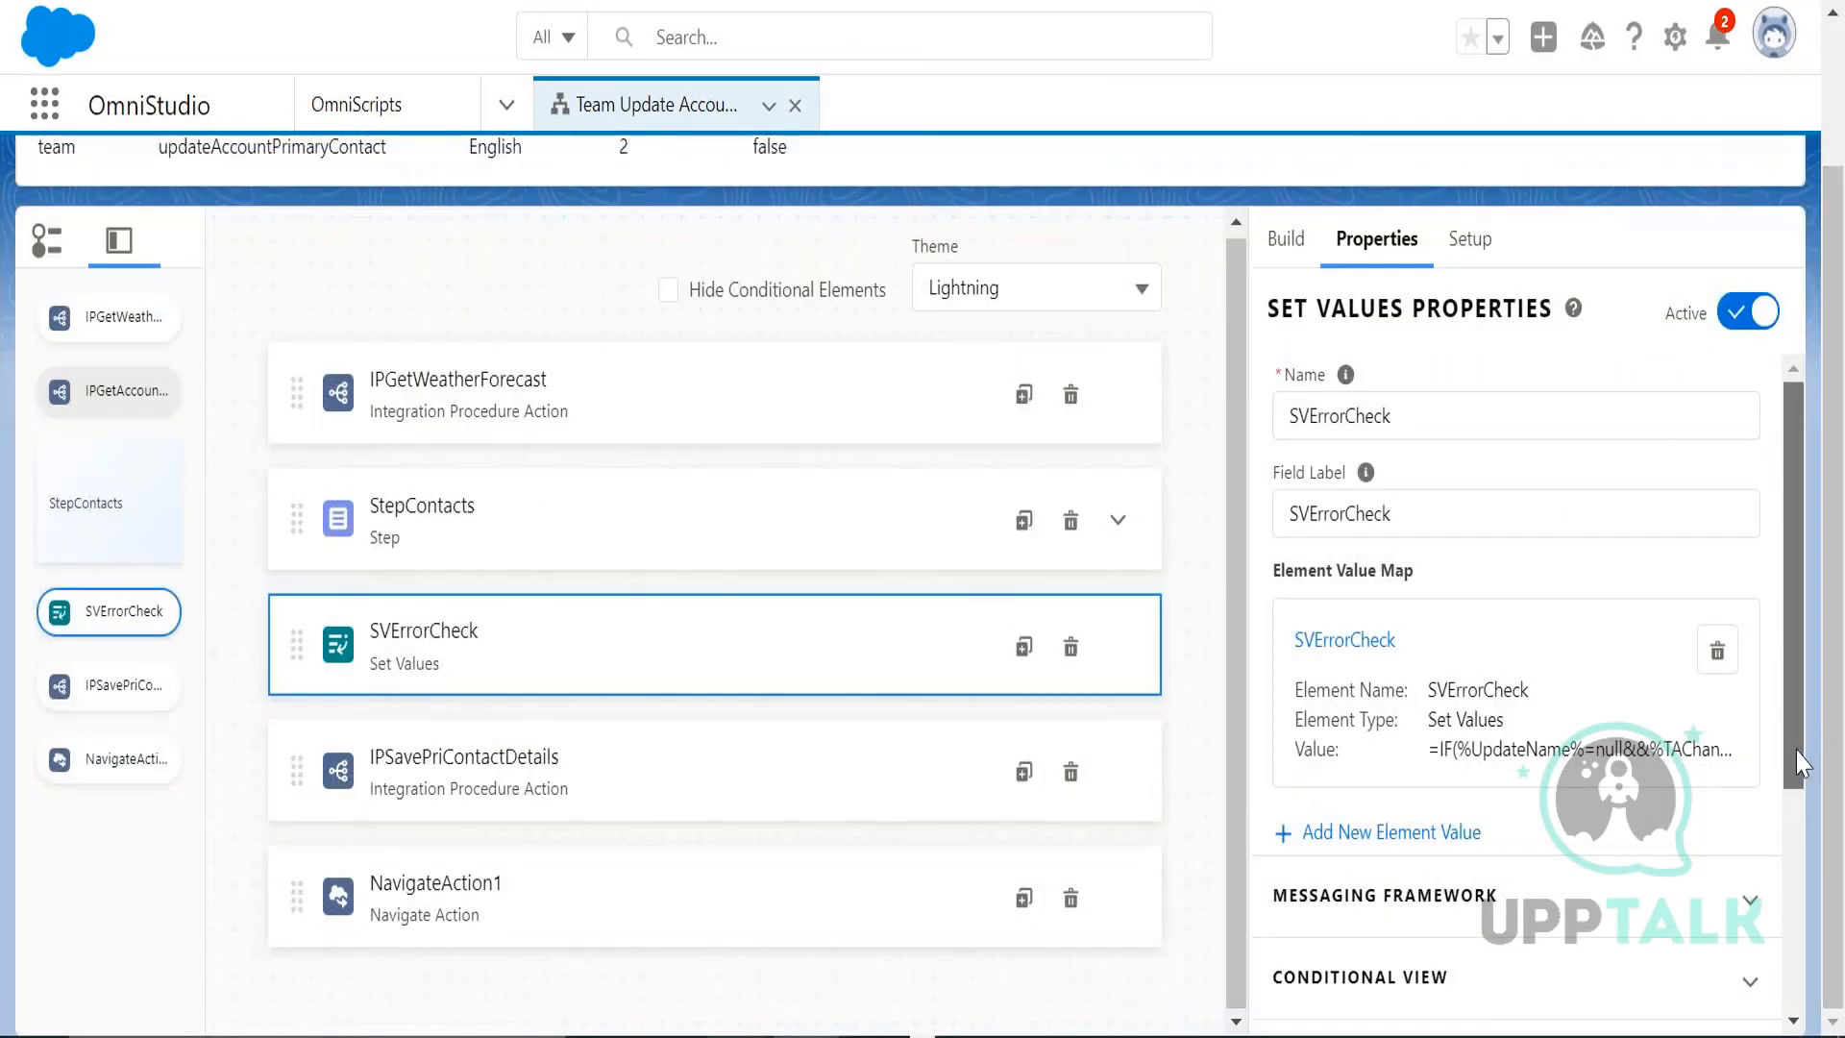
scroll(1804, 924, down, 3)
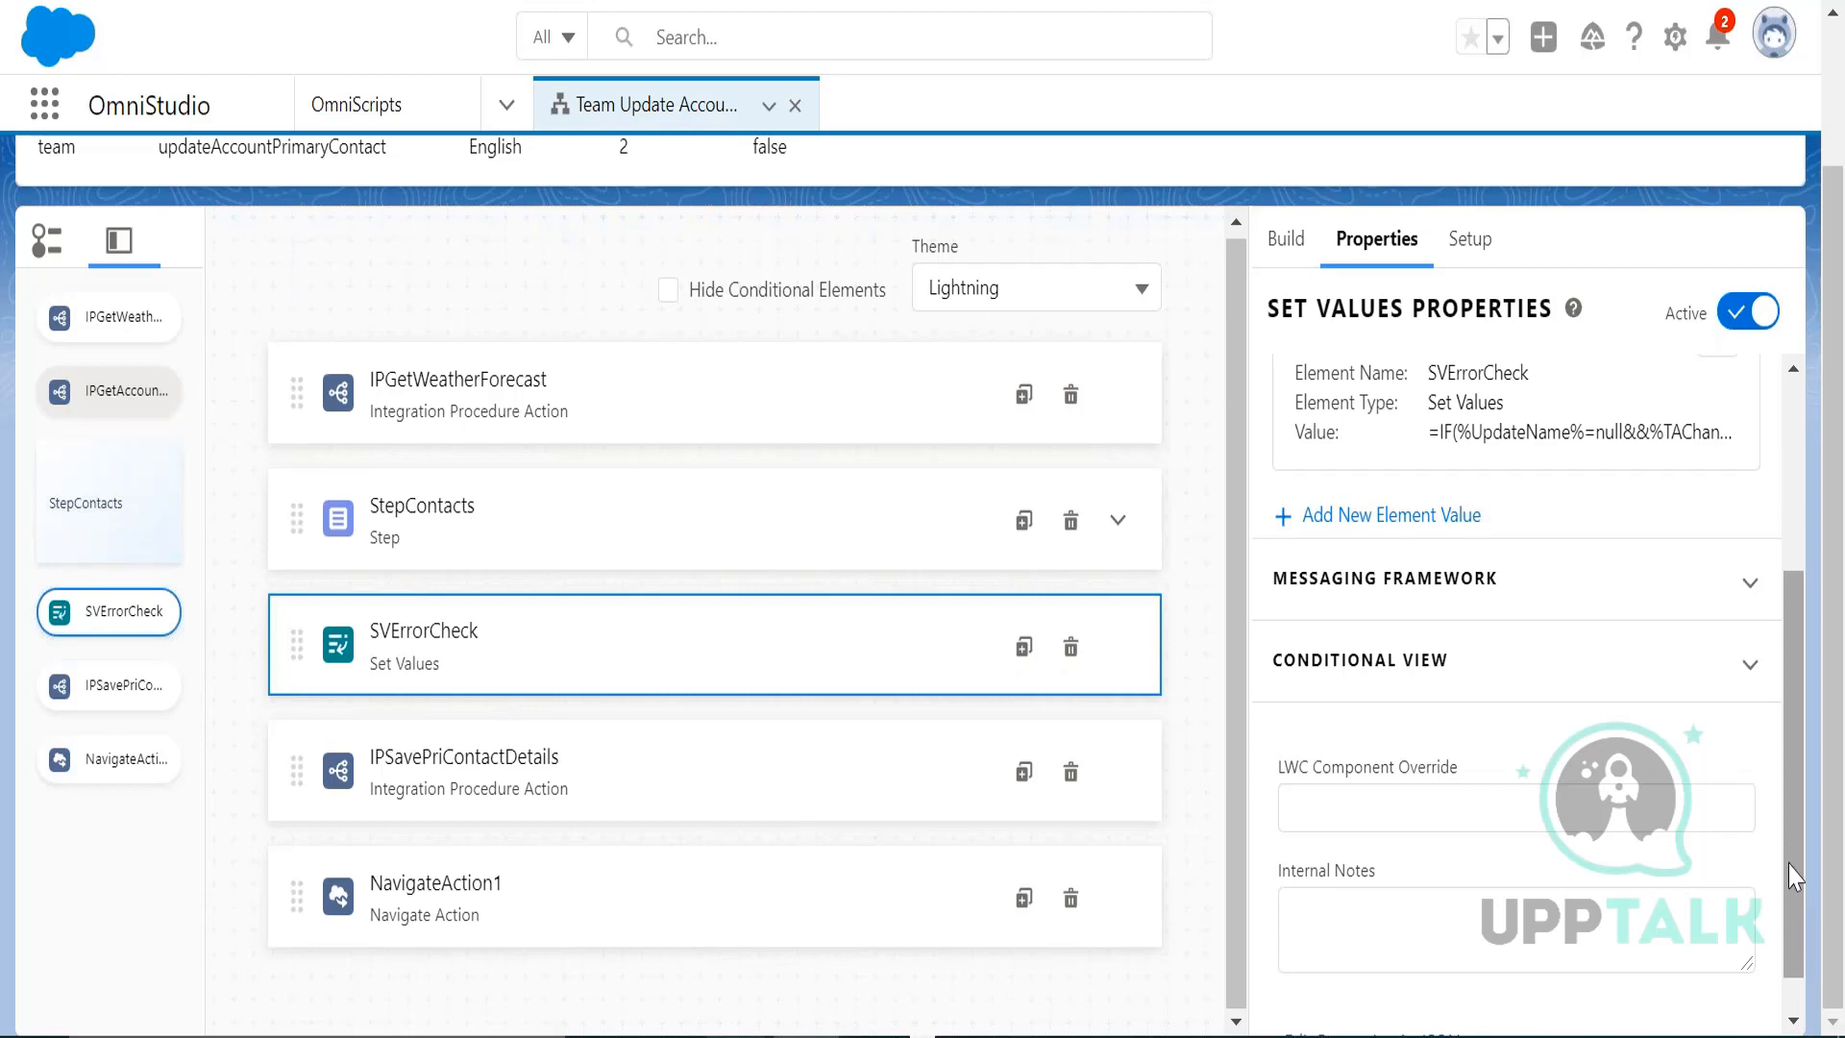
scroll(1791, 614, up, 3)
scroll(1775, 821, down, 4)
scroll(1775, 822, up, 4)
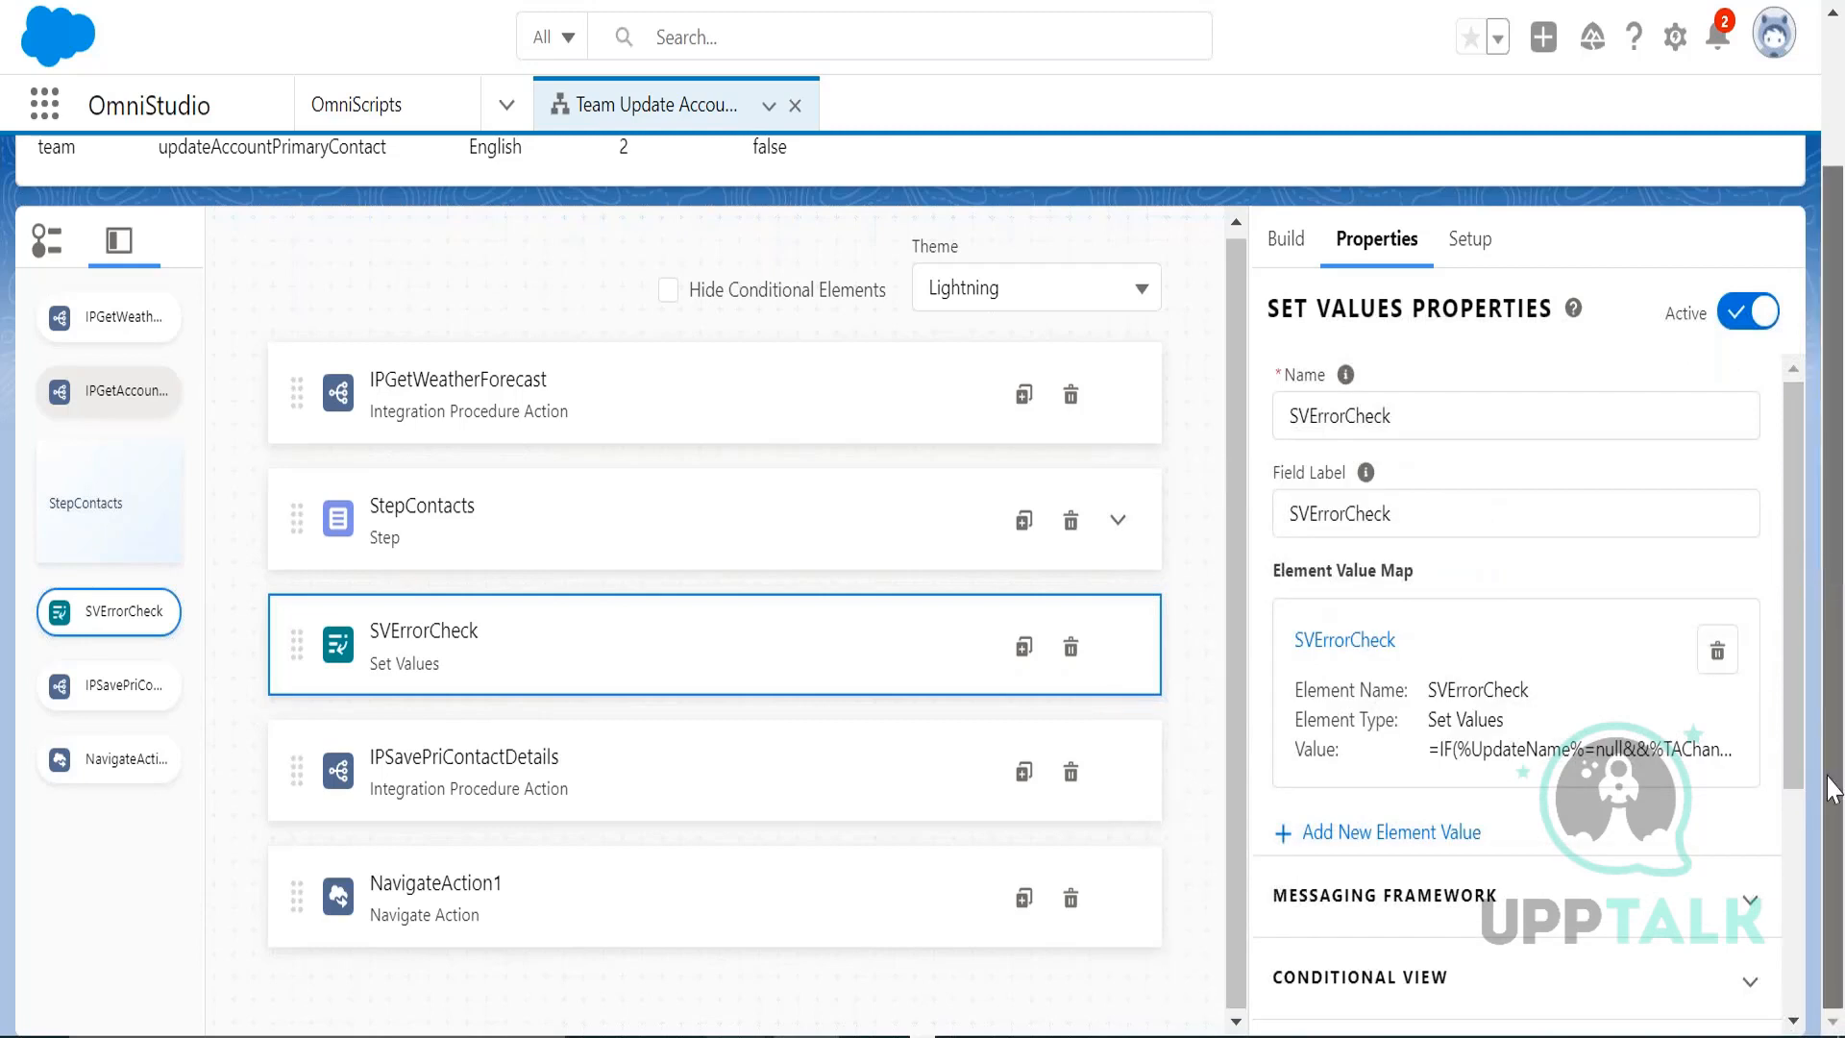
drag(1793, 677, 1775, 550)
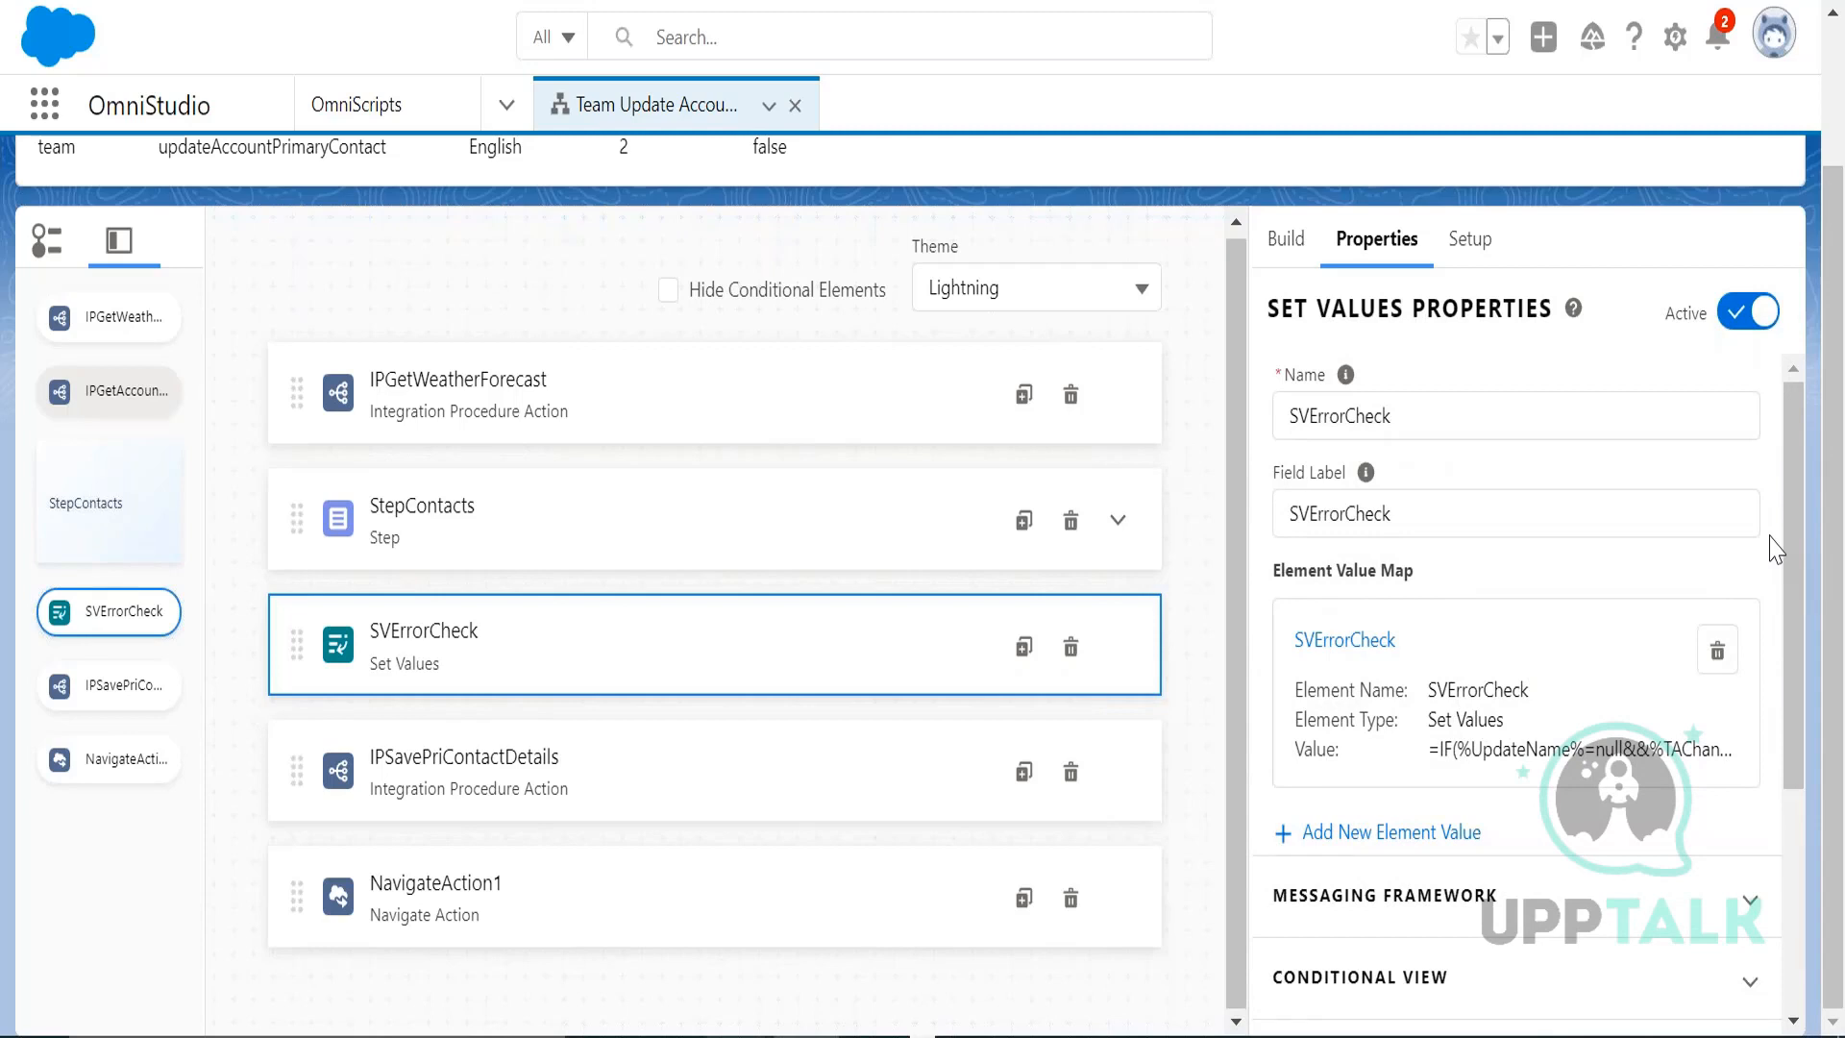
- Add a Set Errors action between SVErrorCheck and IPSavePriContactDetails
click(1290, 242)
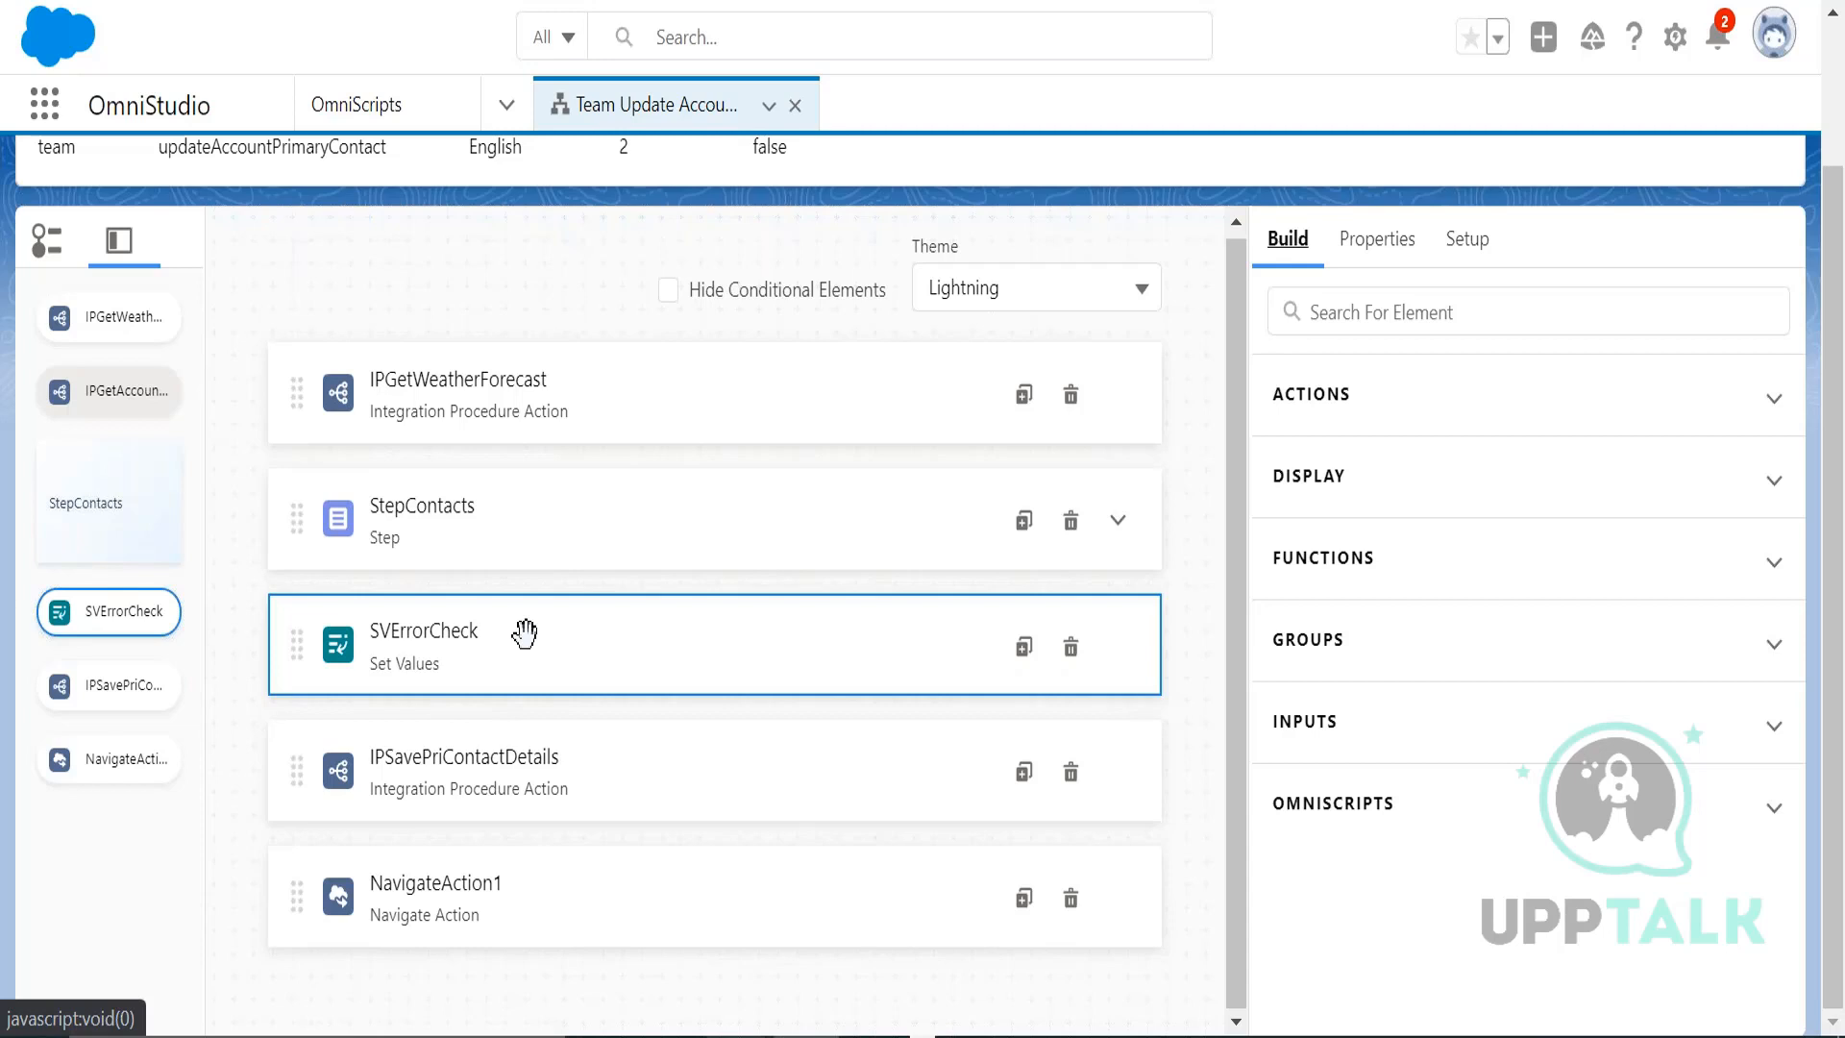
click(1435, 405)
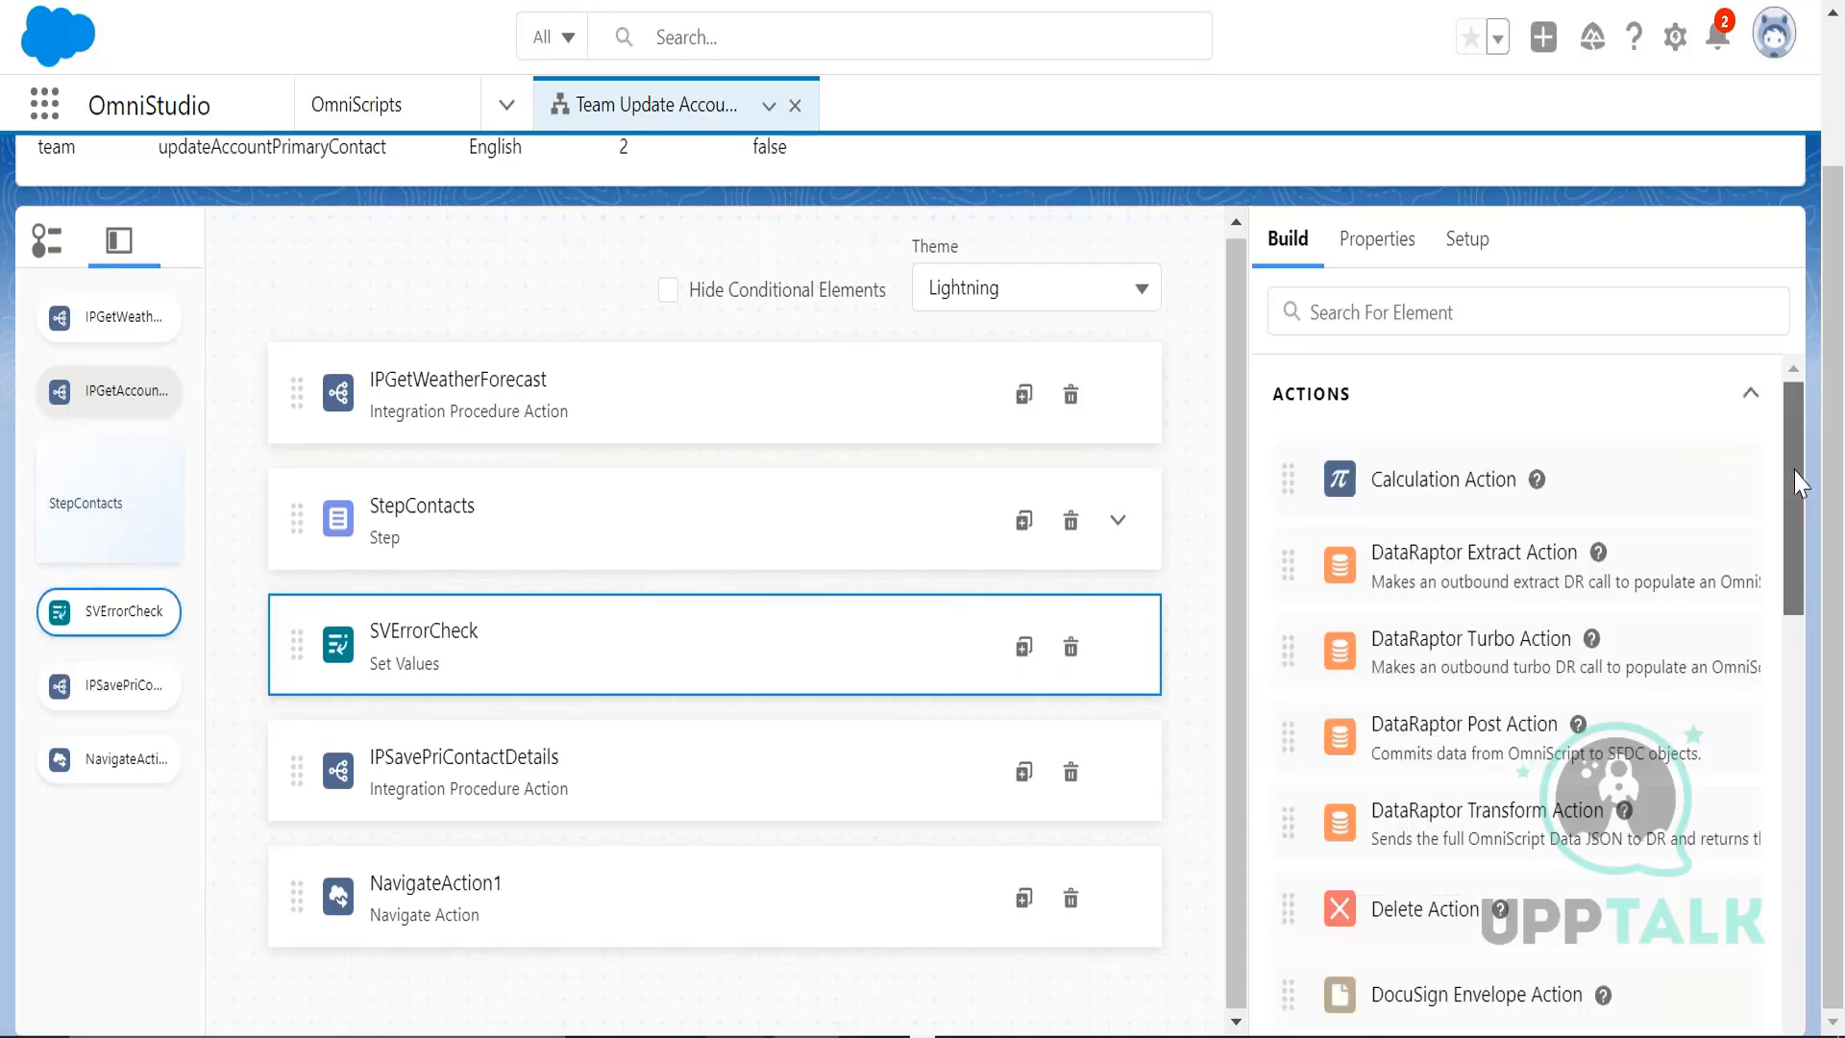
drag(1793, 480, 1813, 935)
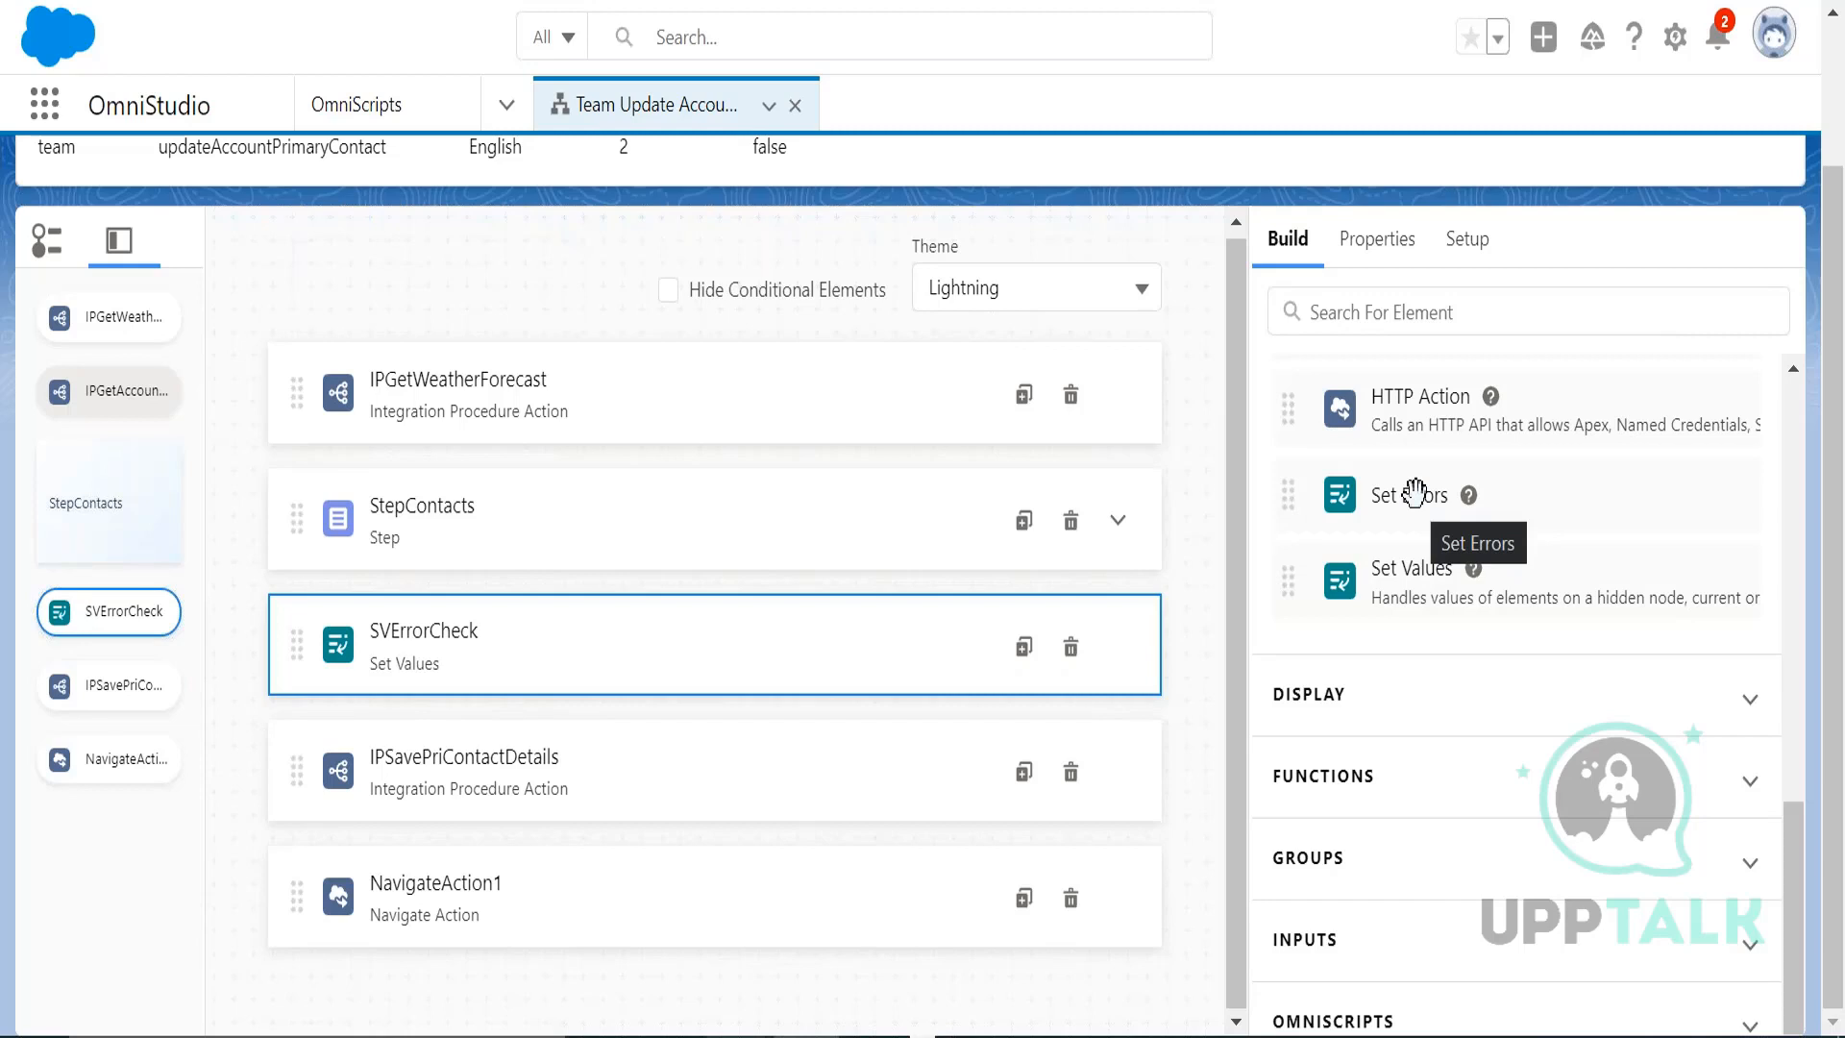
drag(1414, 492, 992, 711)
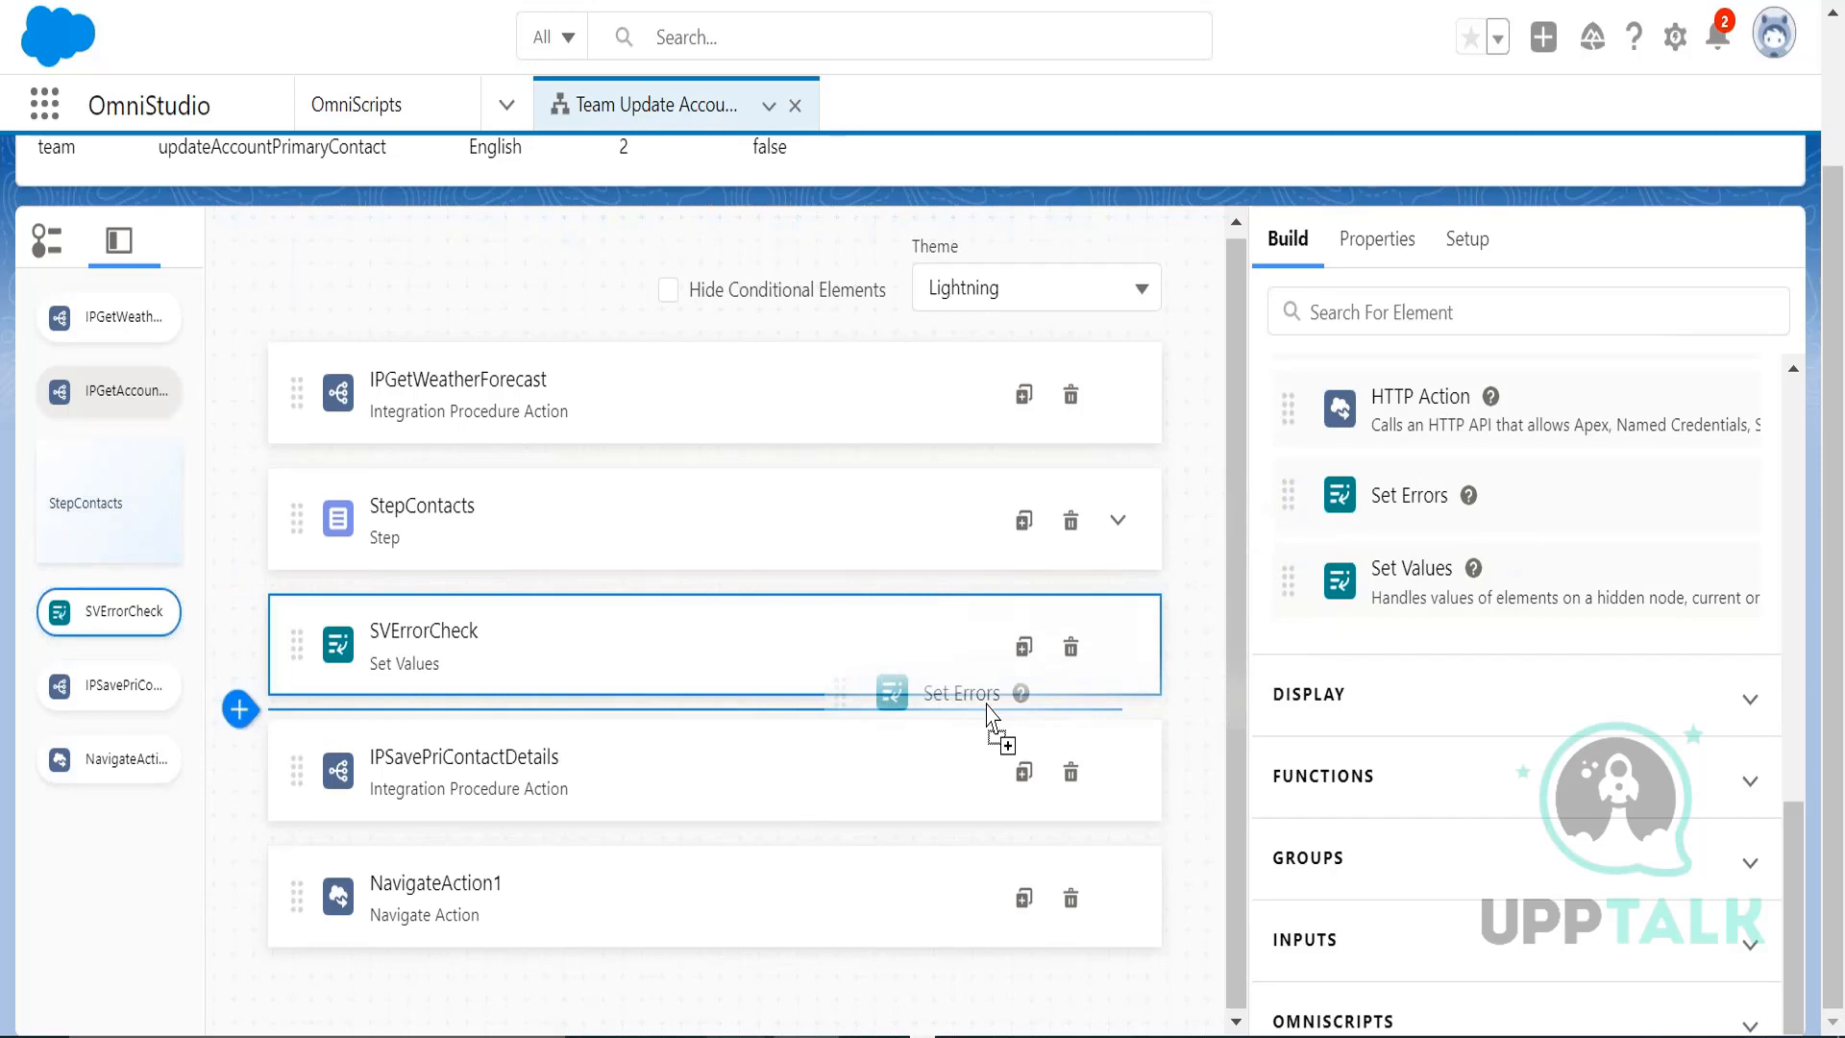
drag(986, 708, 993, 711)
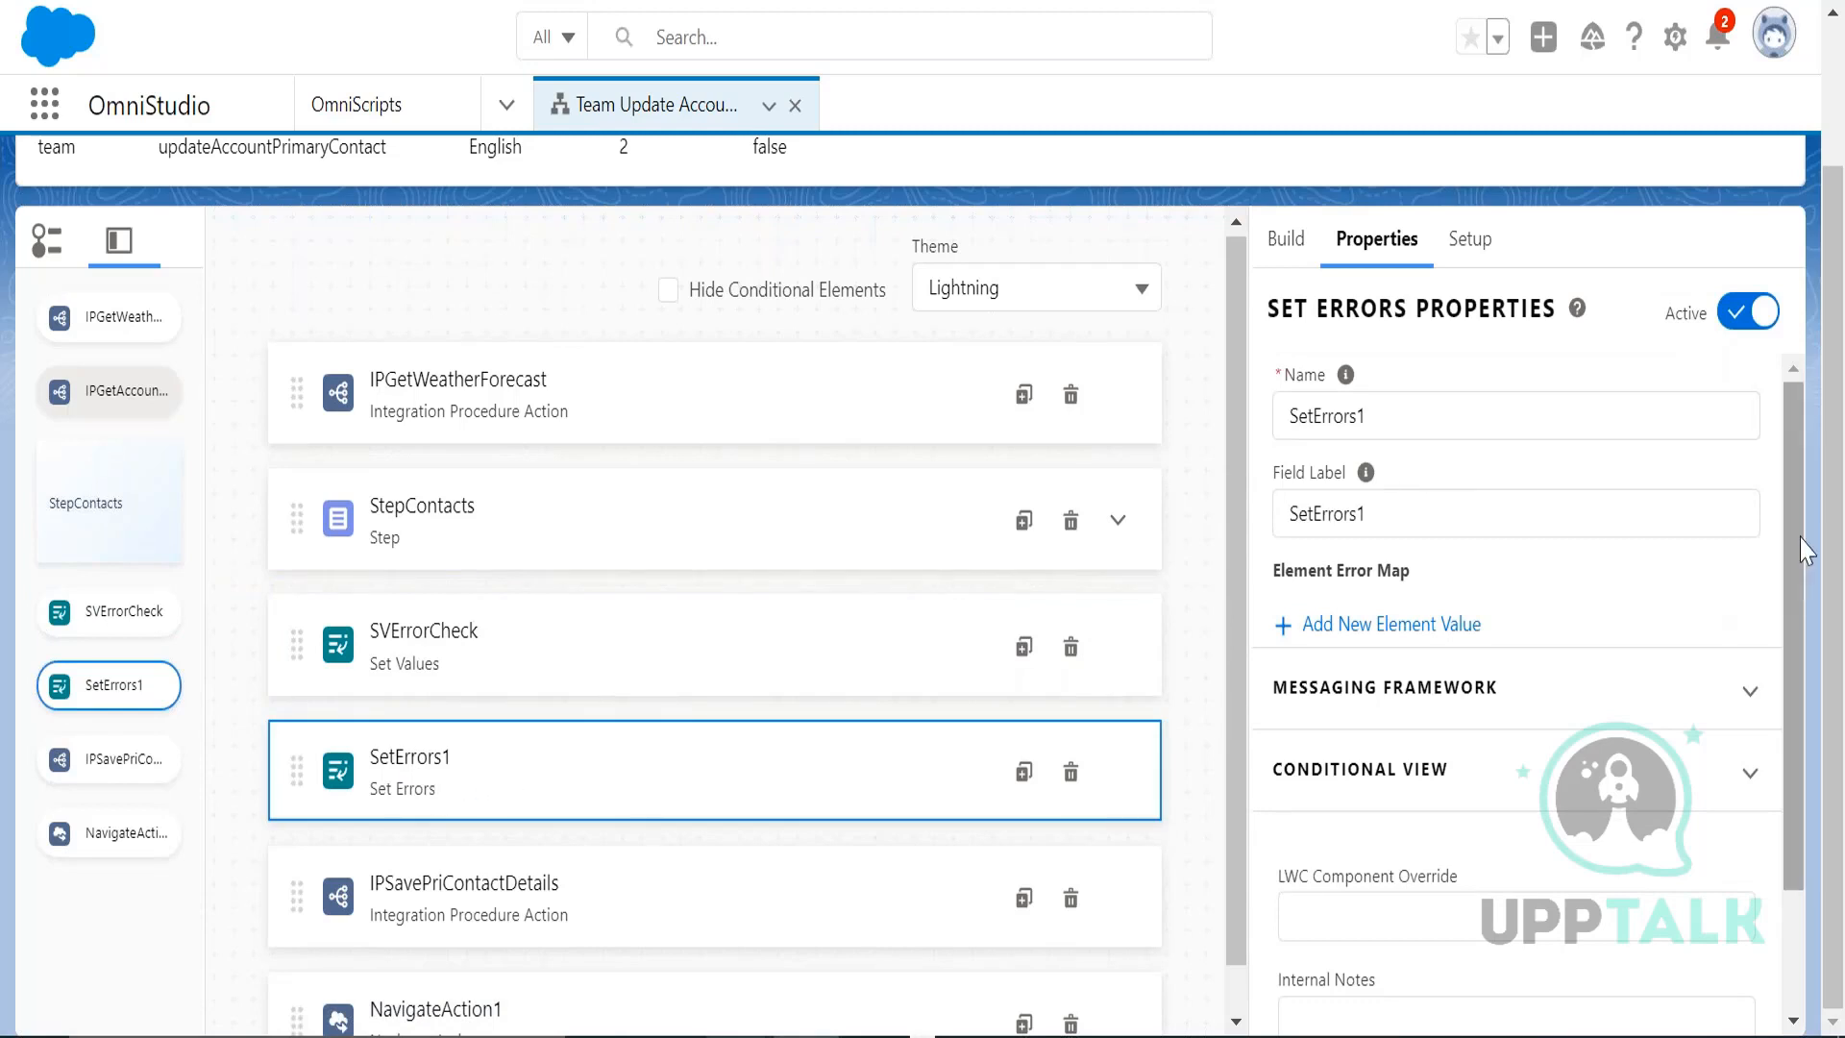
drag(1806, 551, 1807, 668)
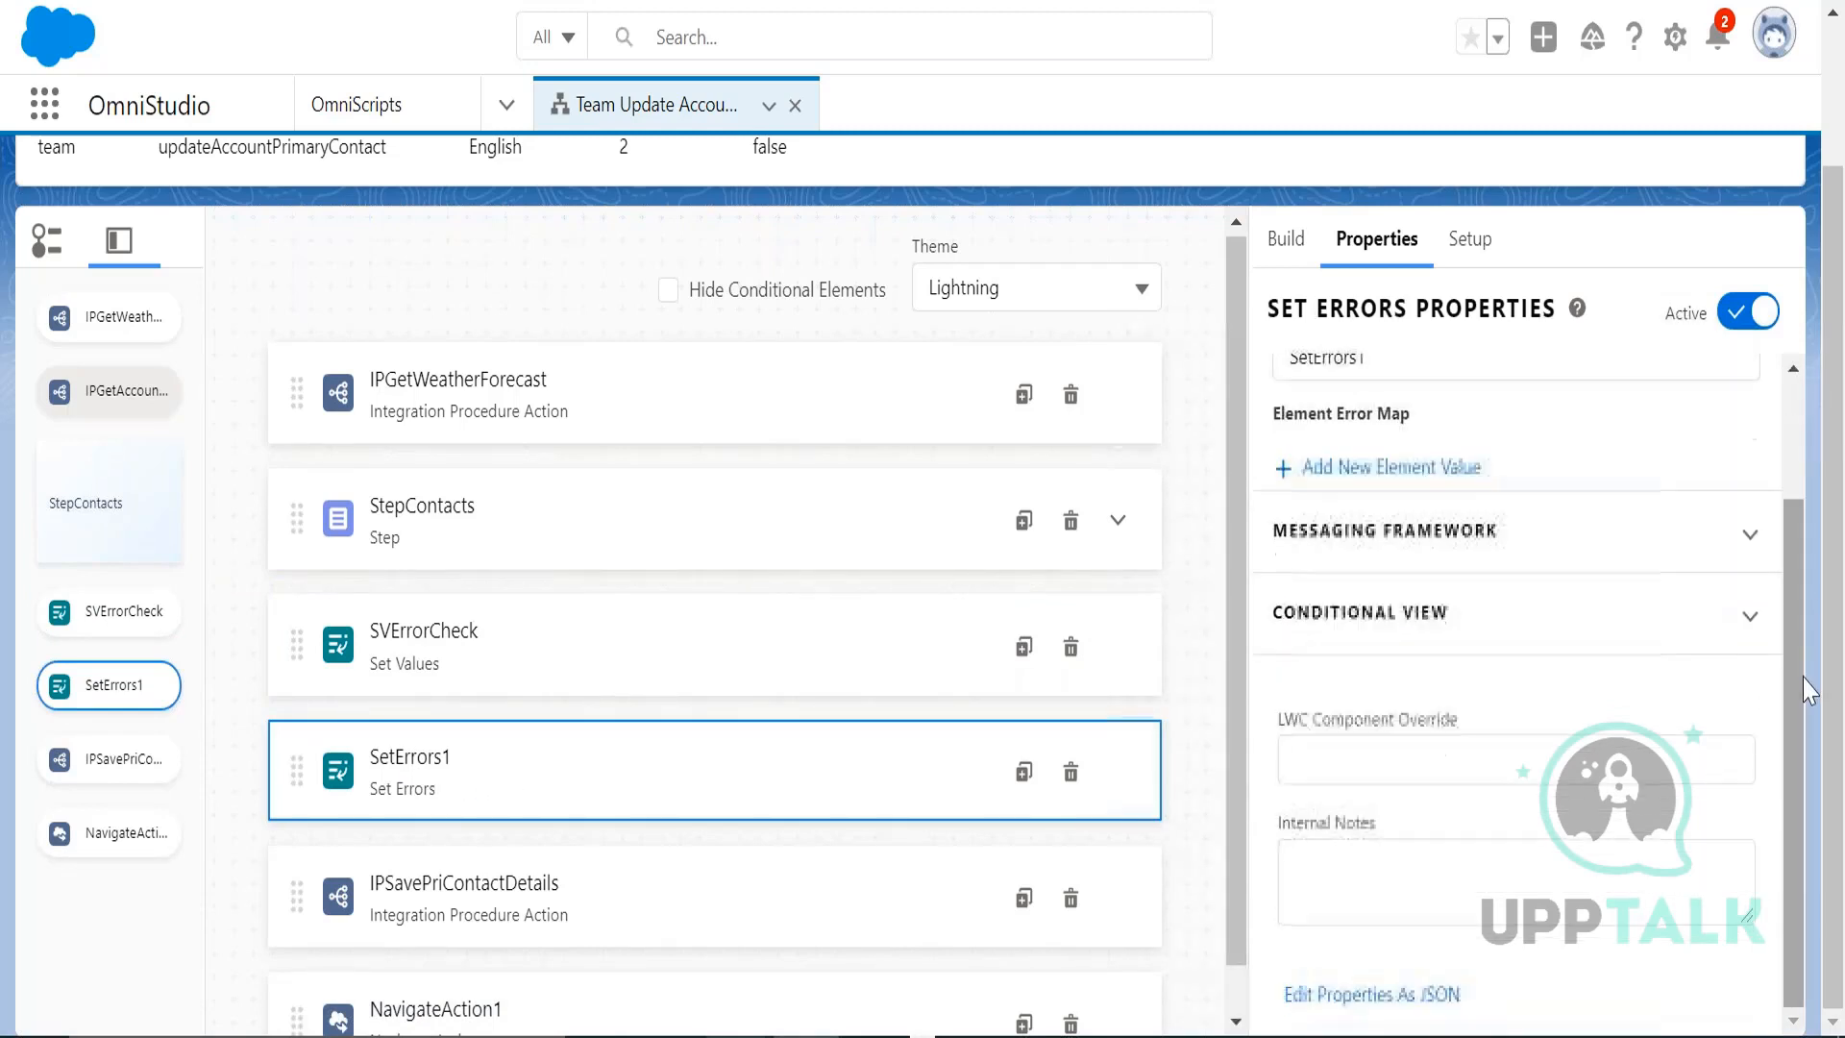
click(1419, 470)
click(1381, 657)
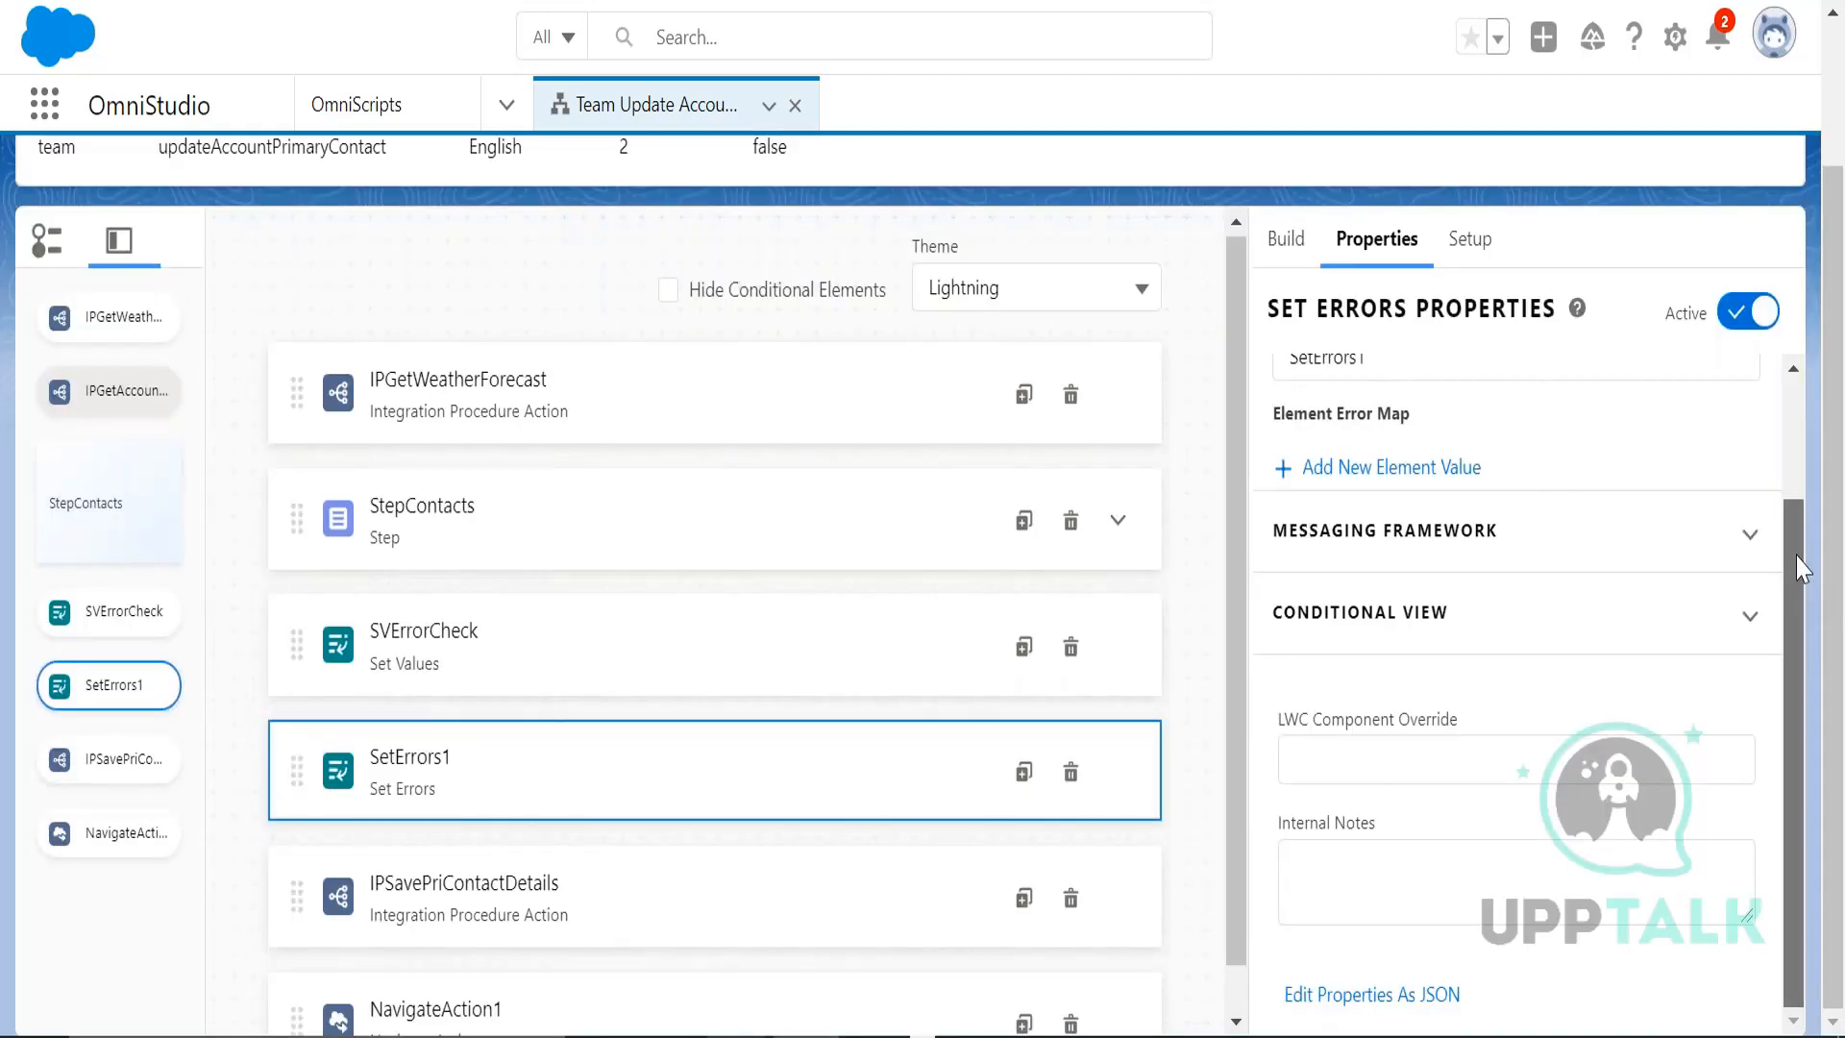
drag(1802, 567, 1801, 450)
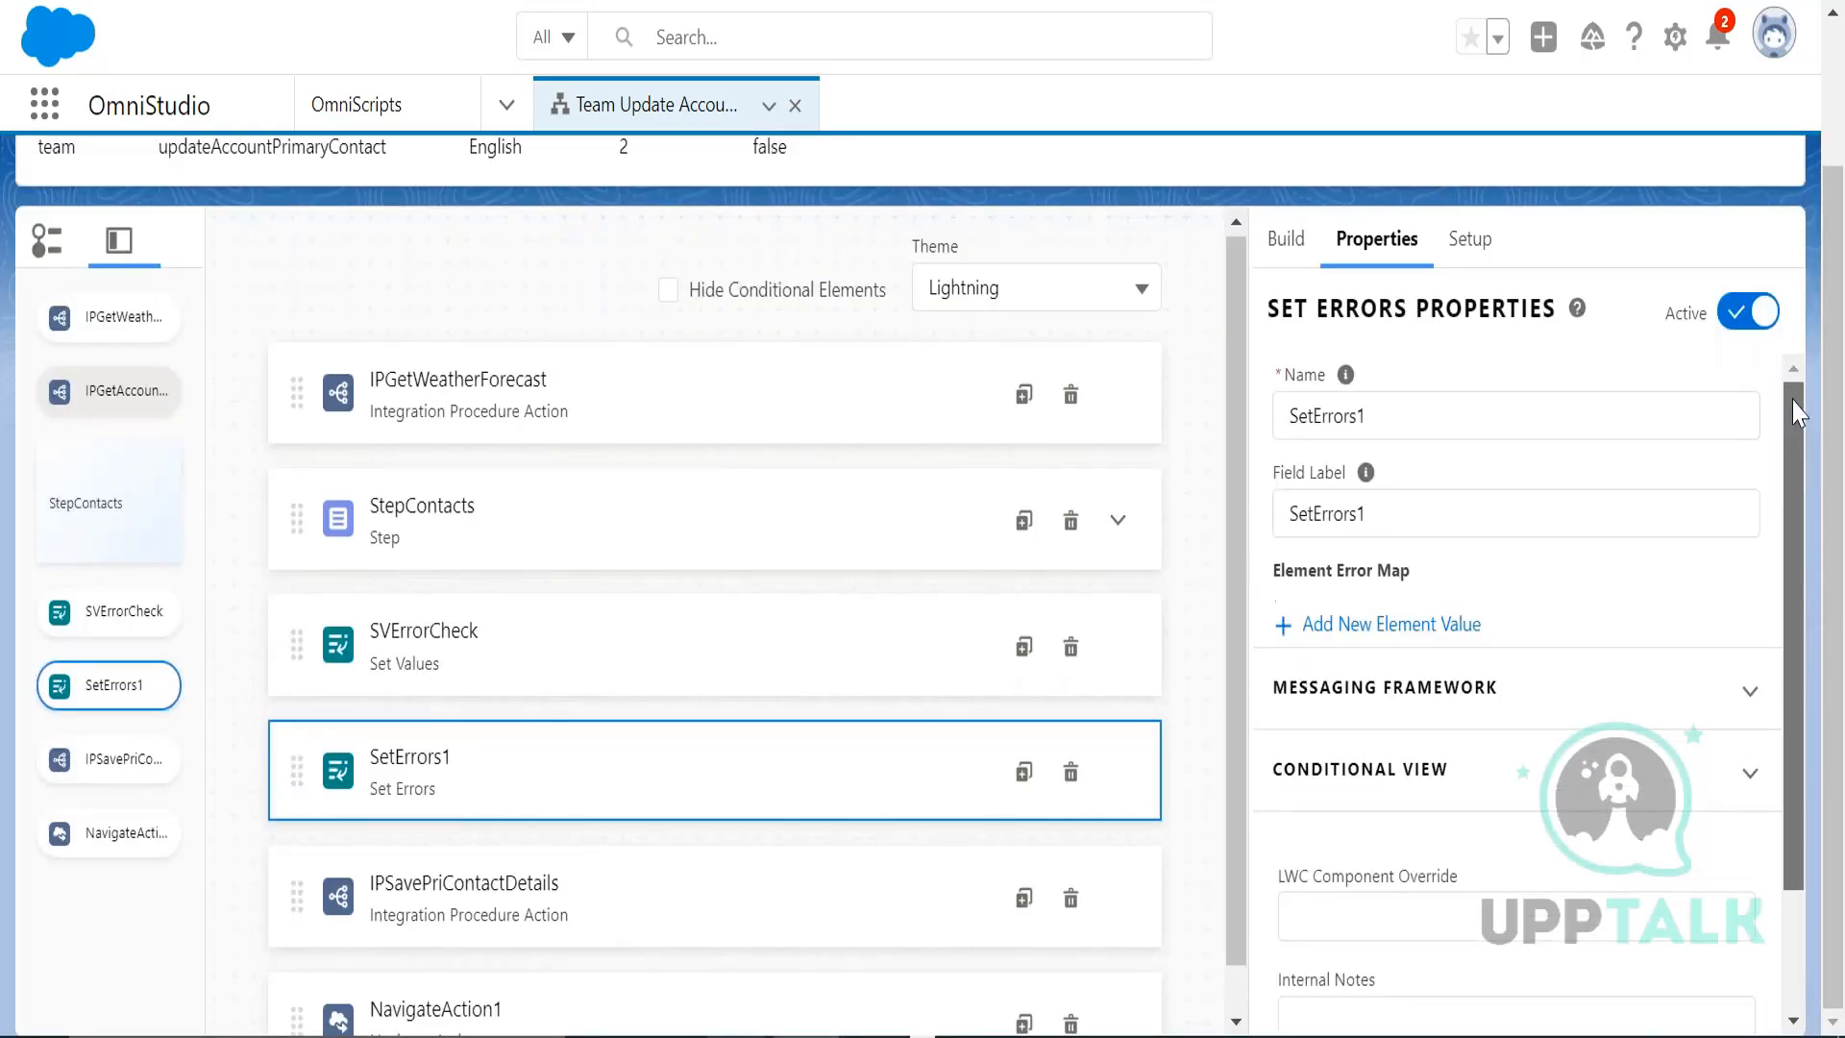
- Start a new element value in the Set Errors element's error map and choose RadioPriContact as its element name
click(1431, 625)
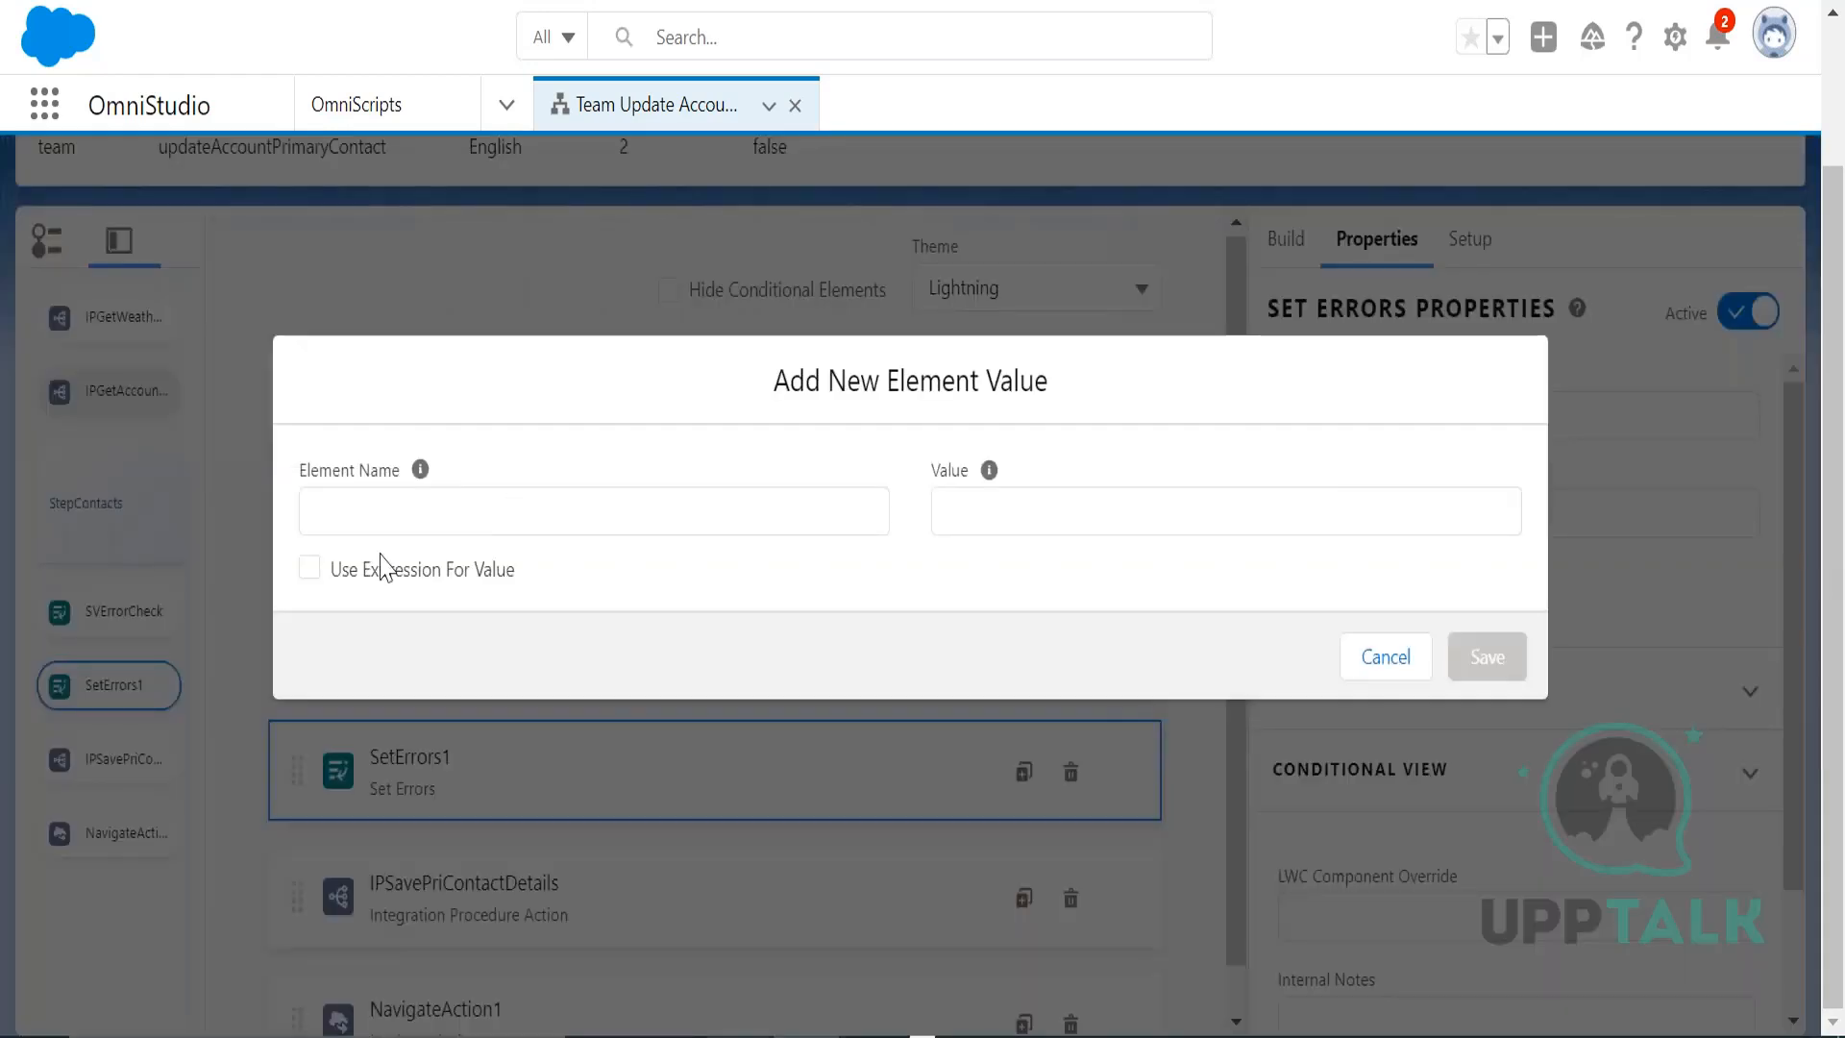
click(308, 570)
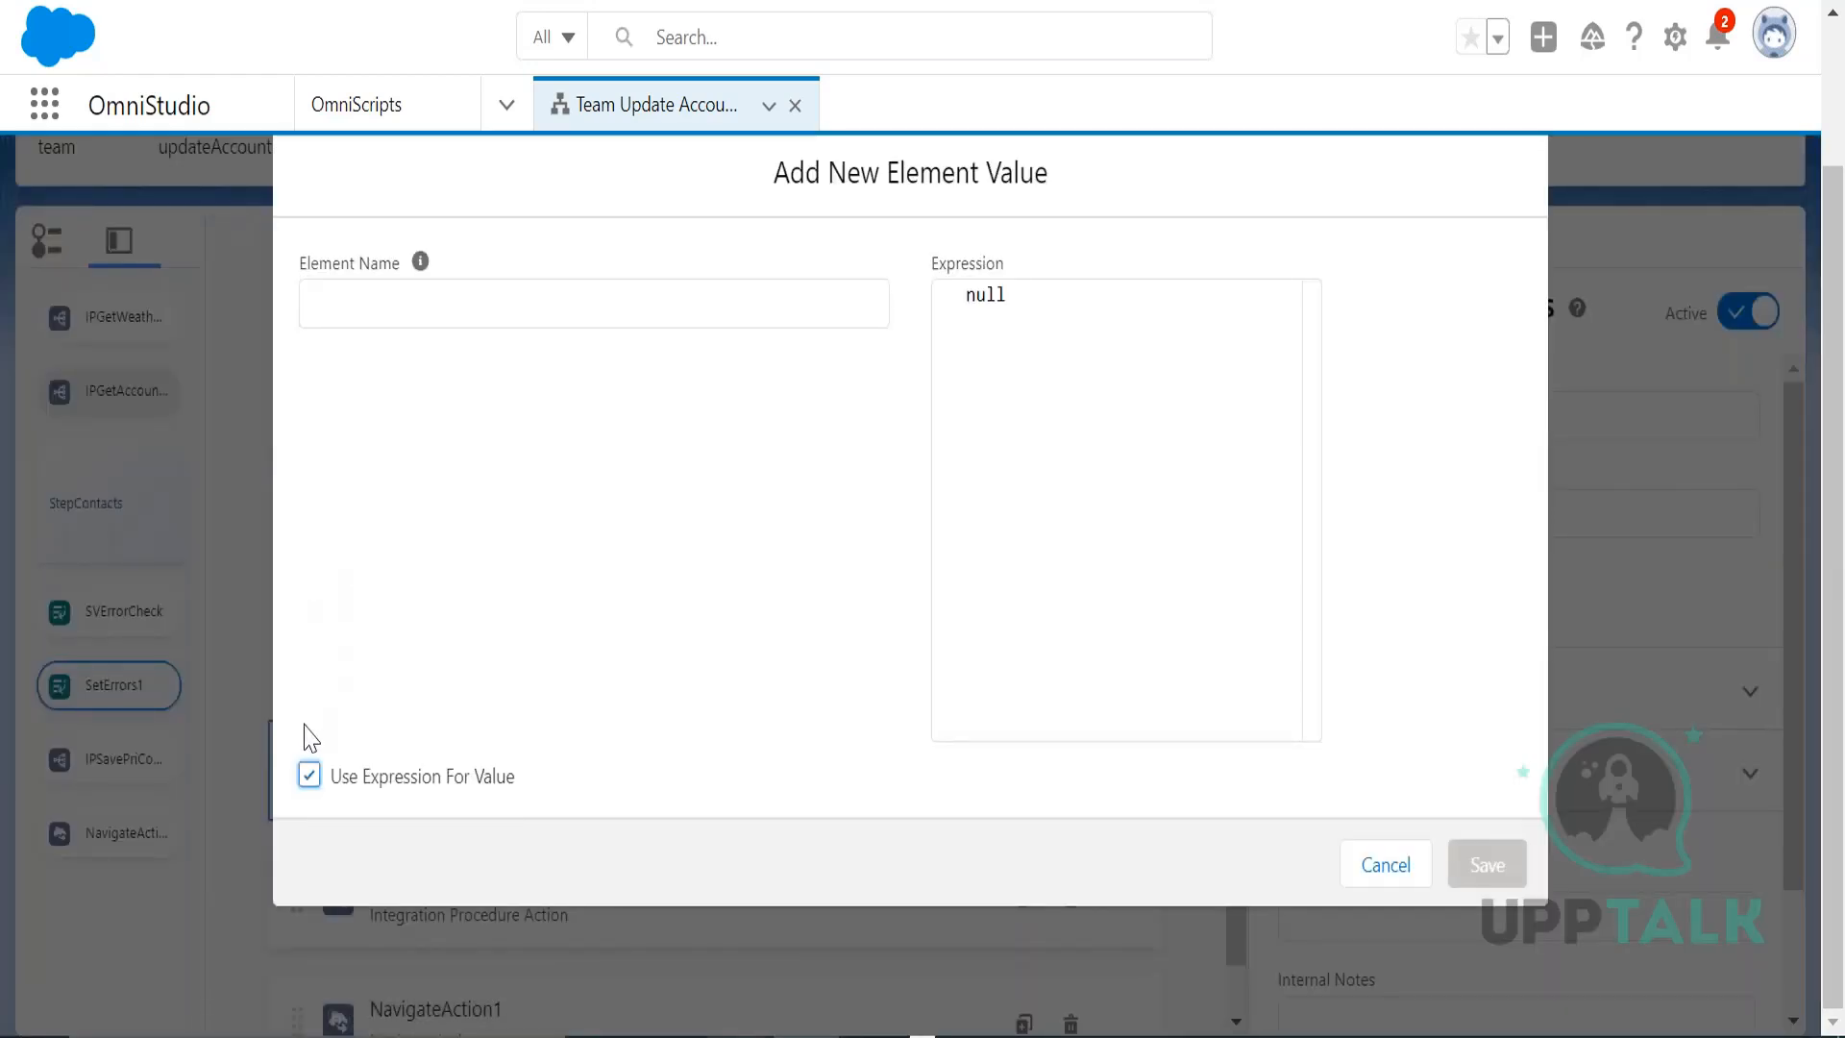
click(308, 775)
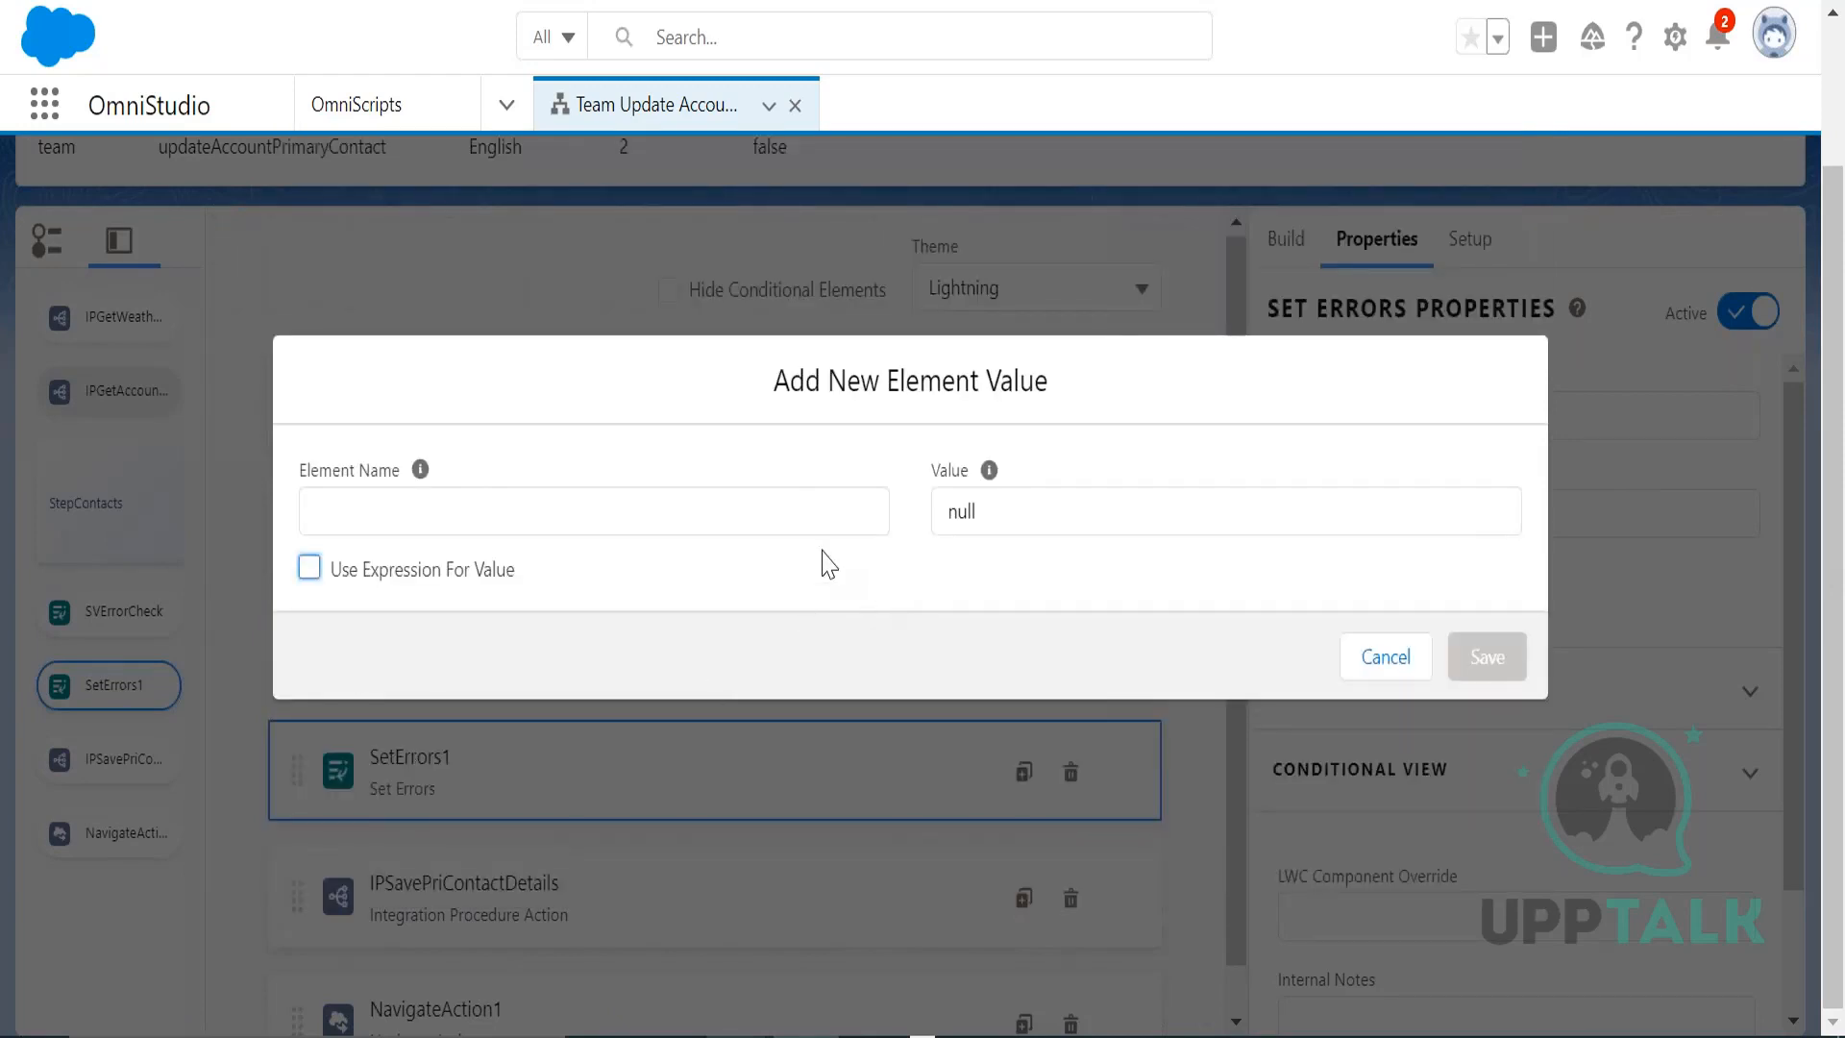
click(793, 517)
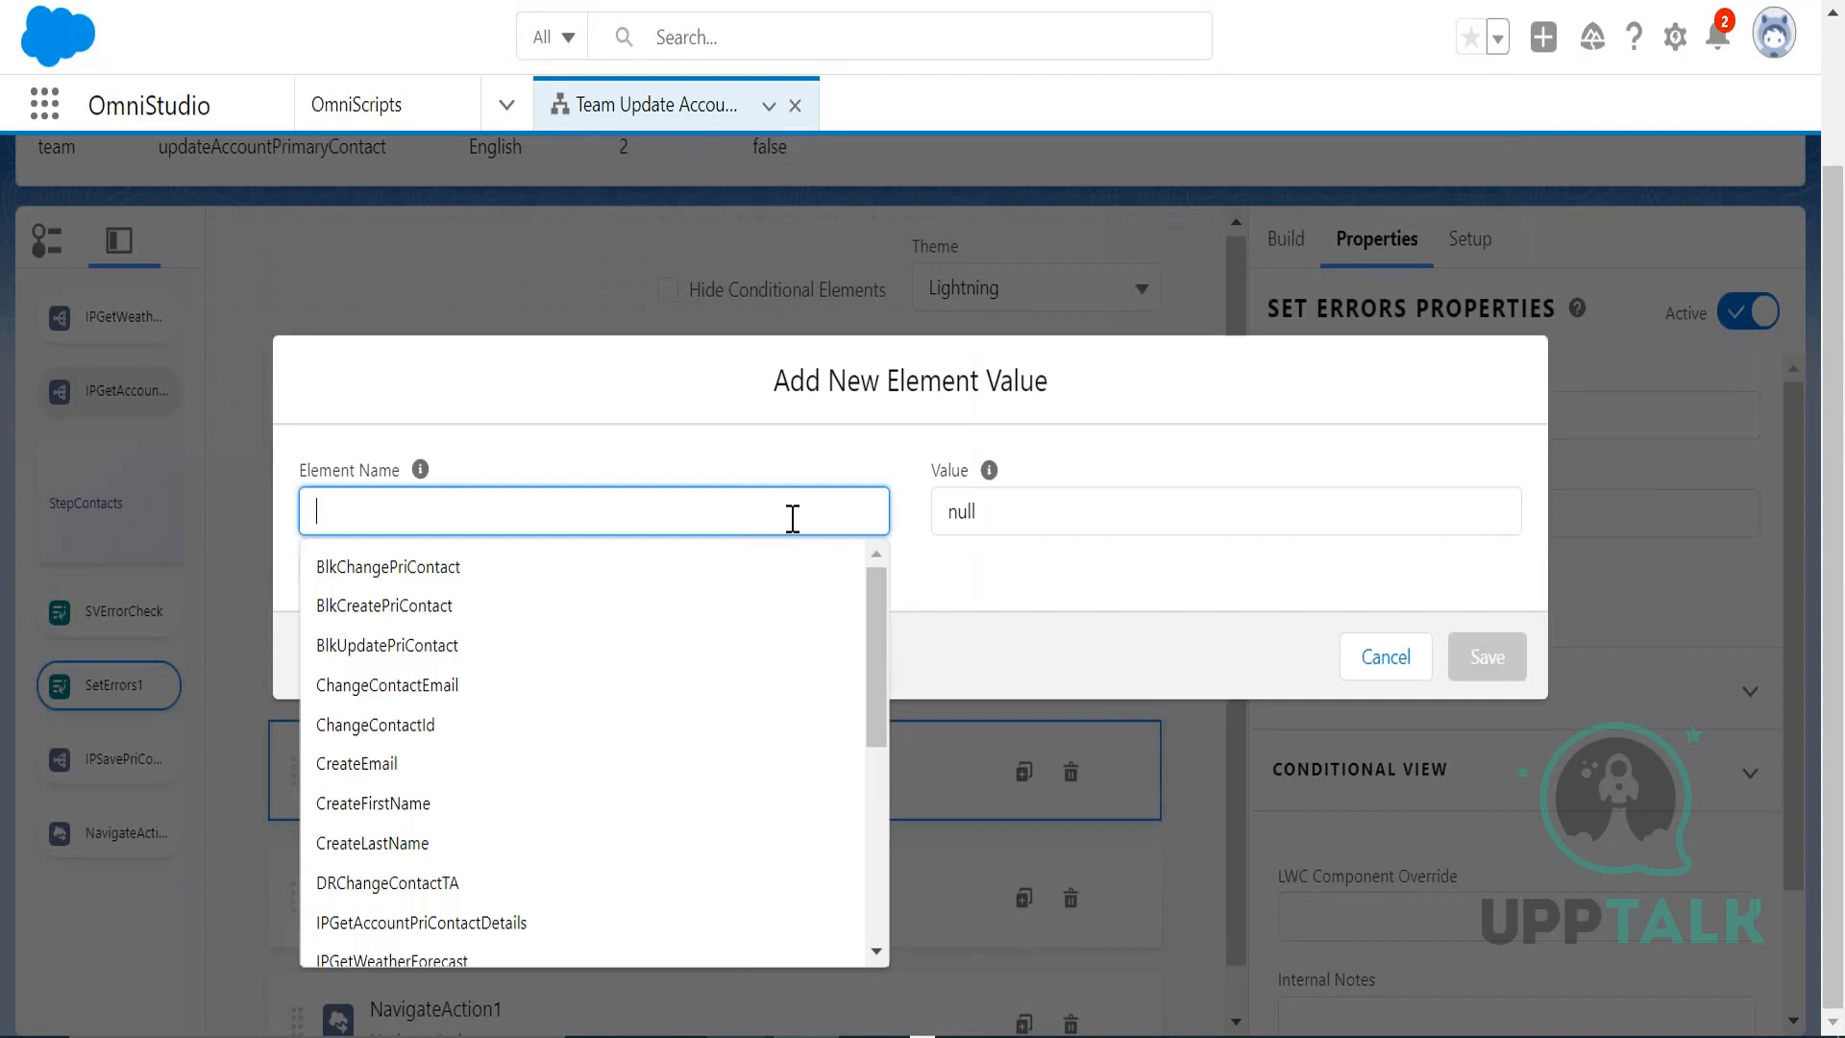
text(ra)
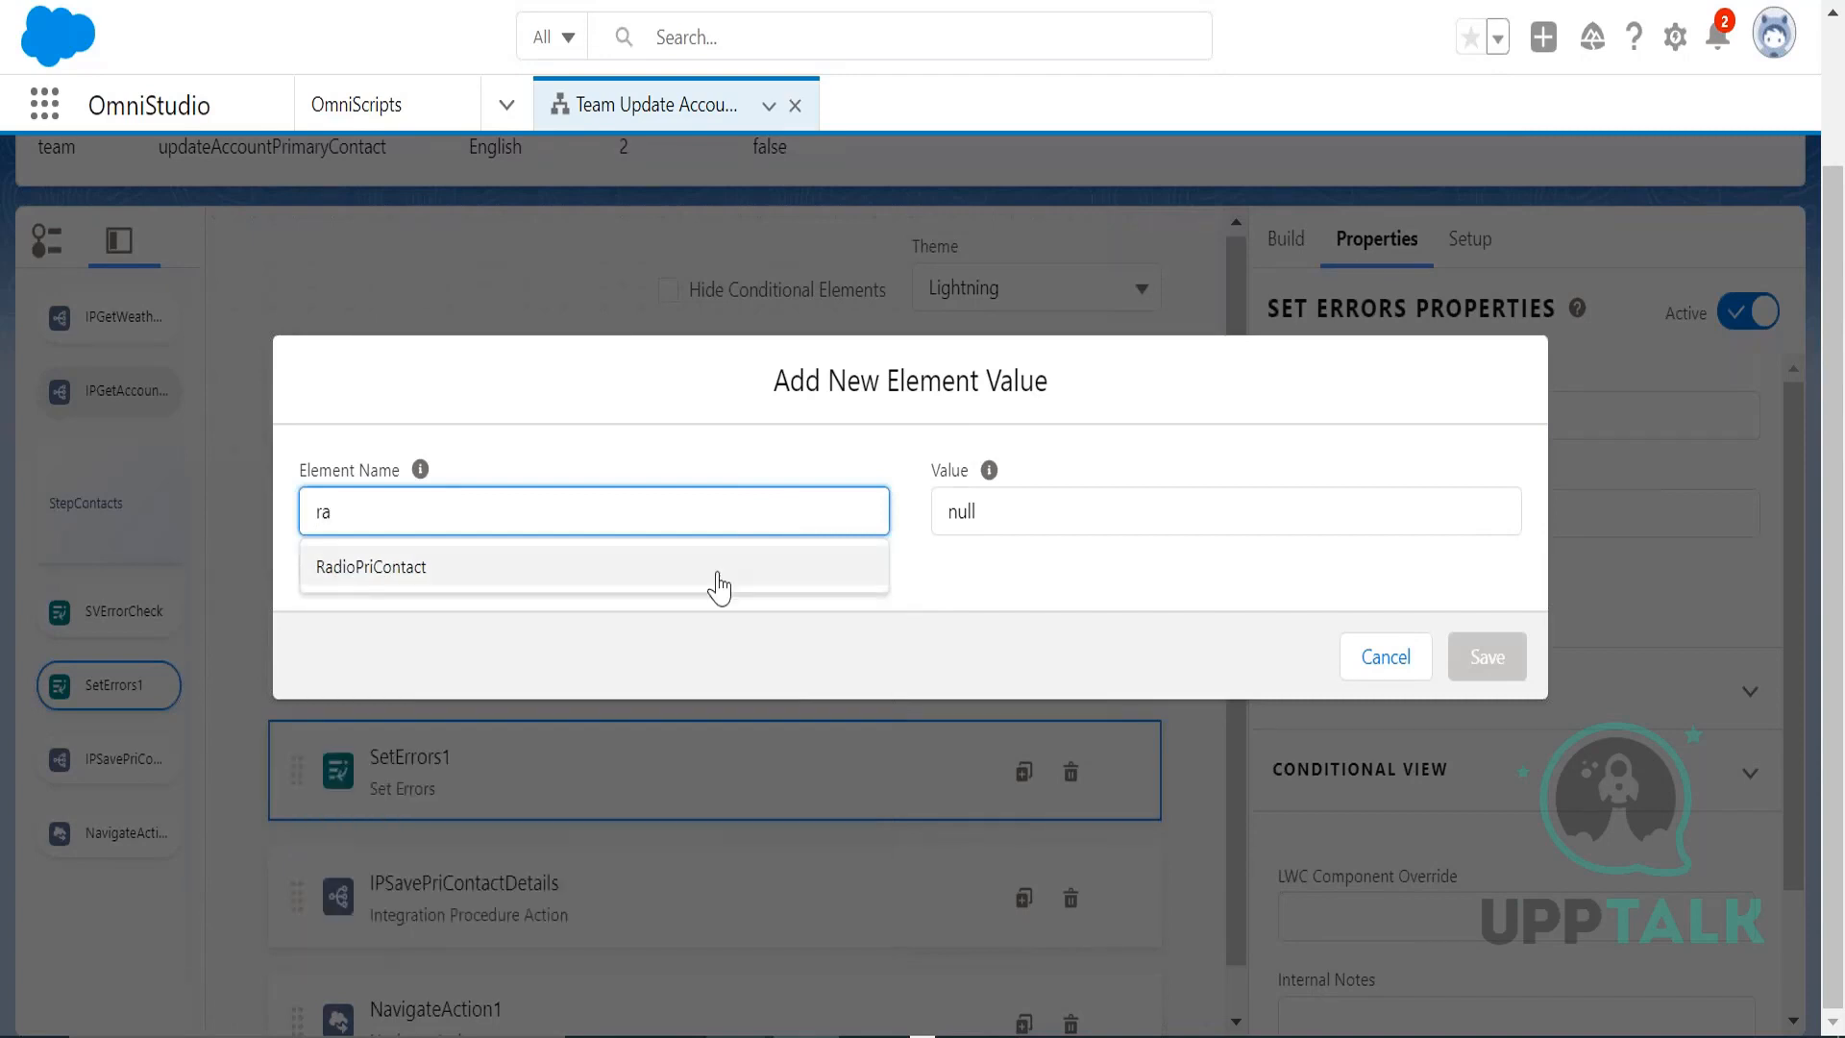
click(712, 573)
- Set the error value to "Please use Change primary contact or Create primary contact options to change or add new primary contact"
click(990, 501)
key(BackSpace)
key(BackSpace)
key(BackSpace)
key(BackSpace)
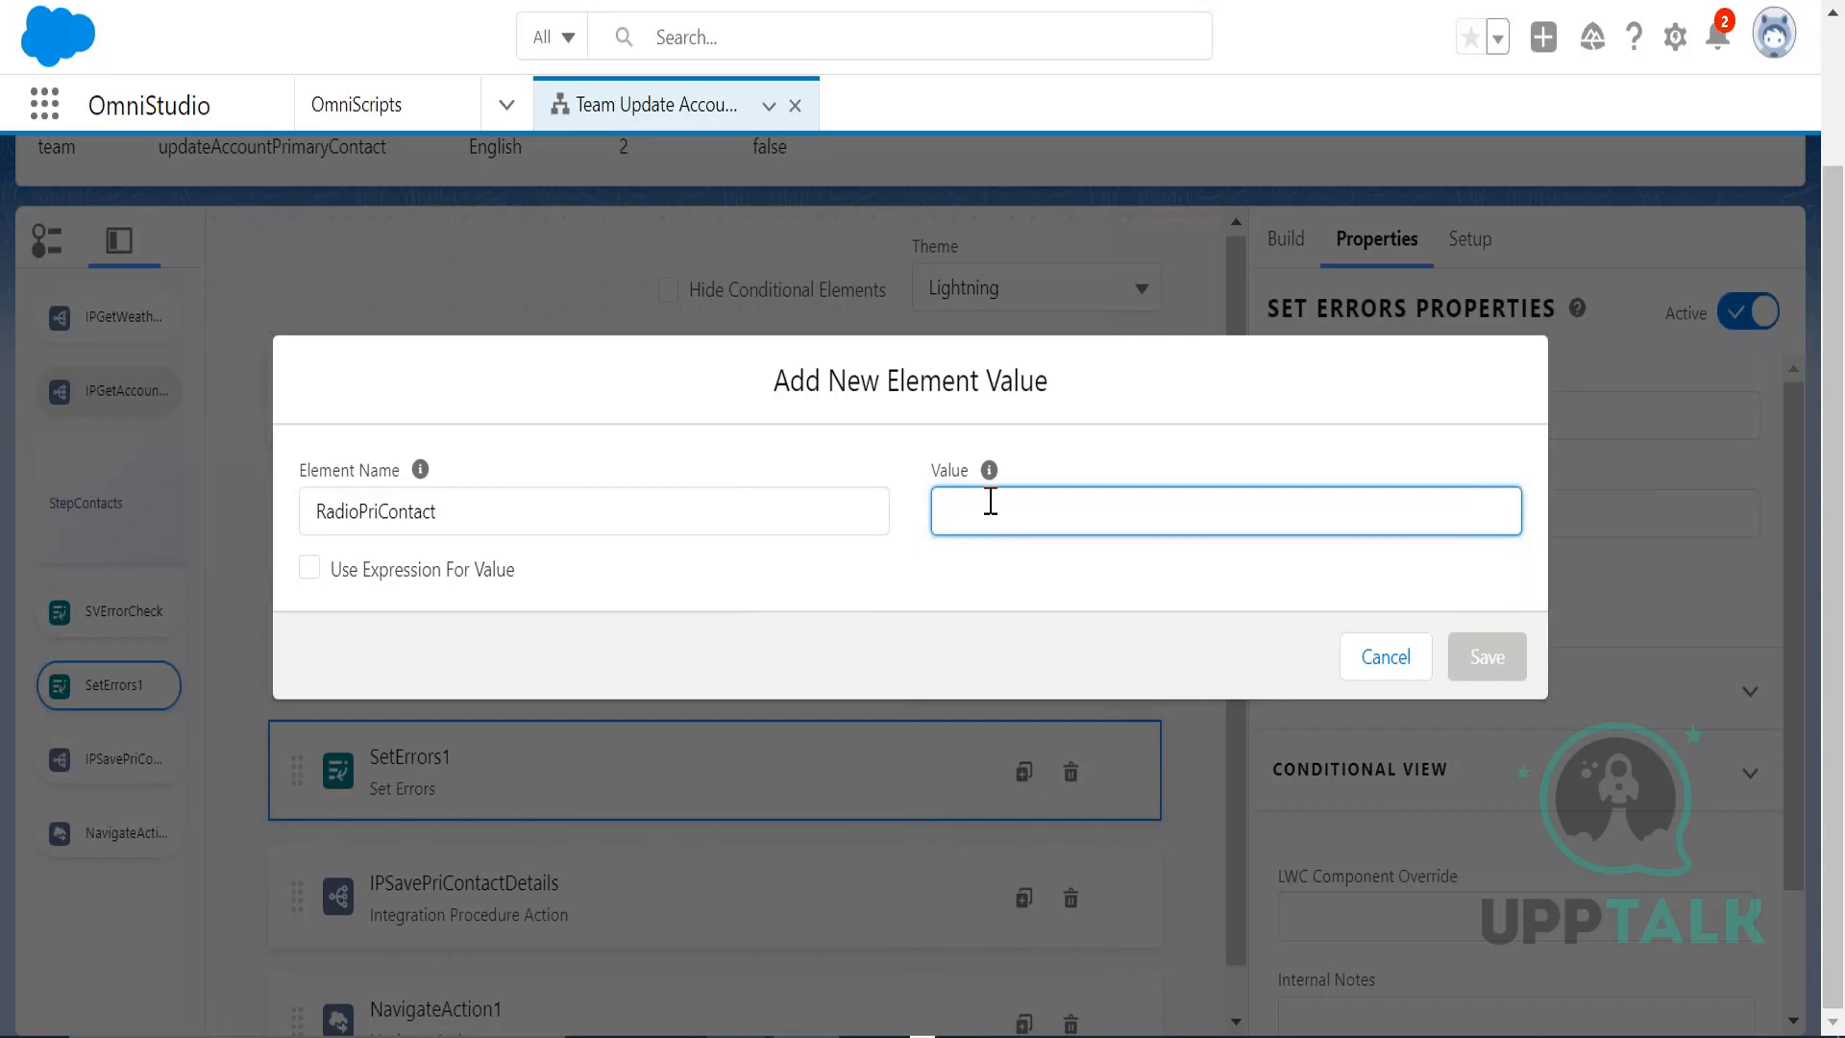
text(Please)
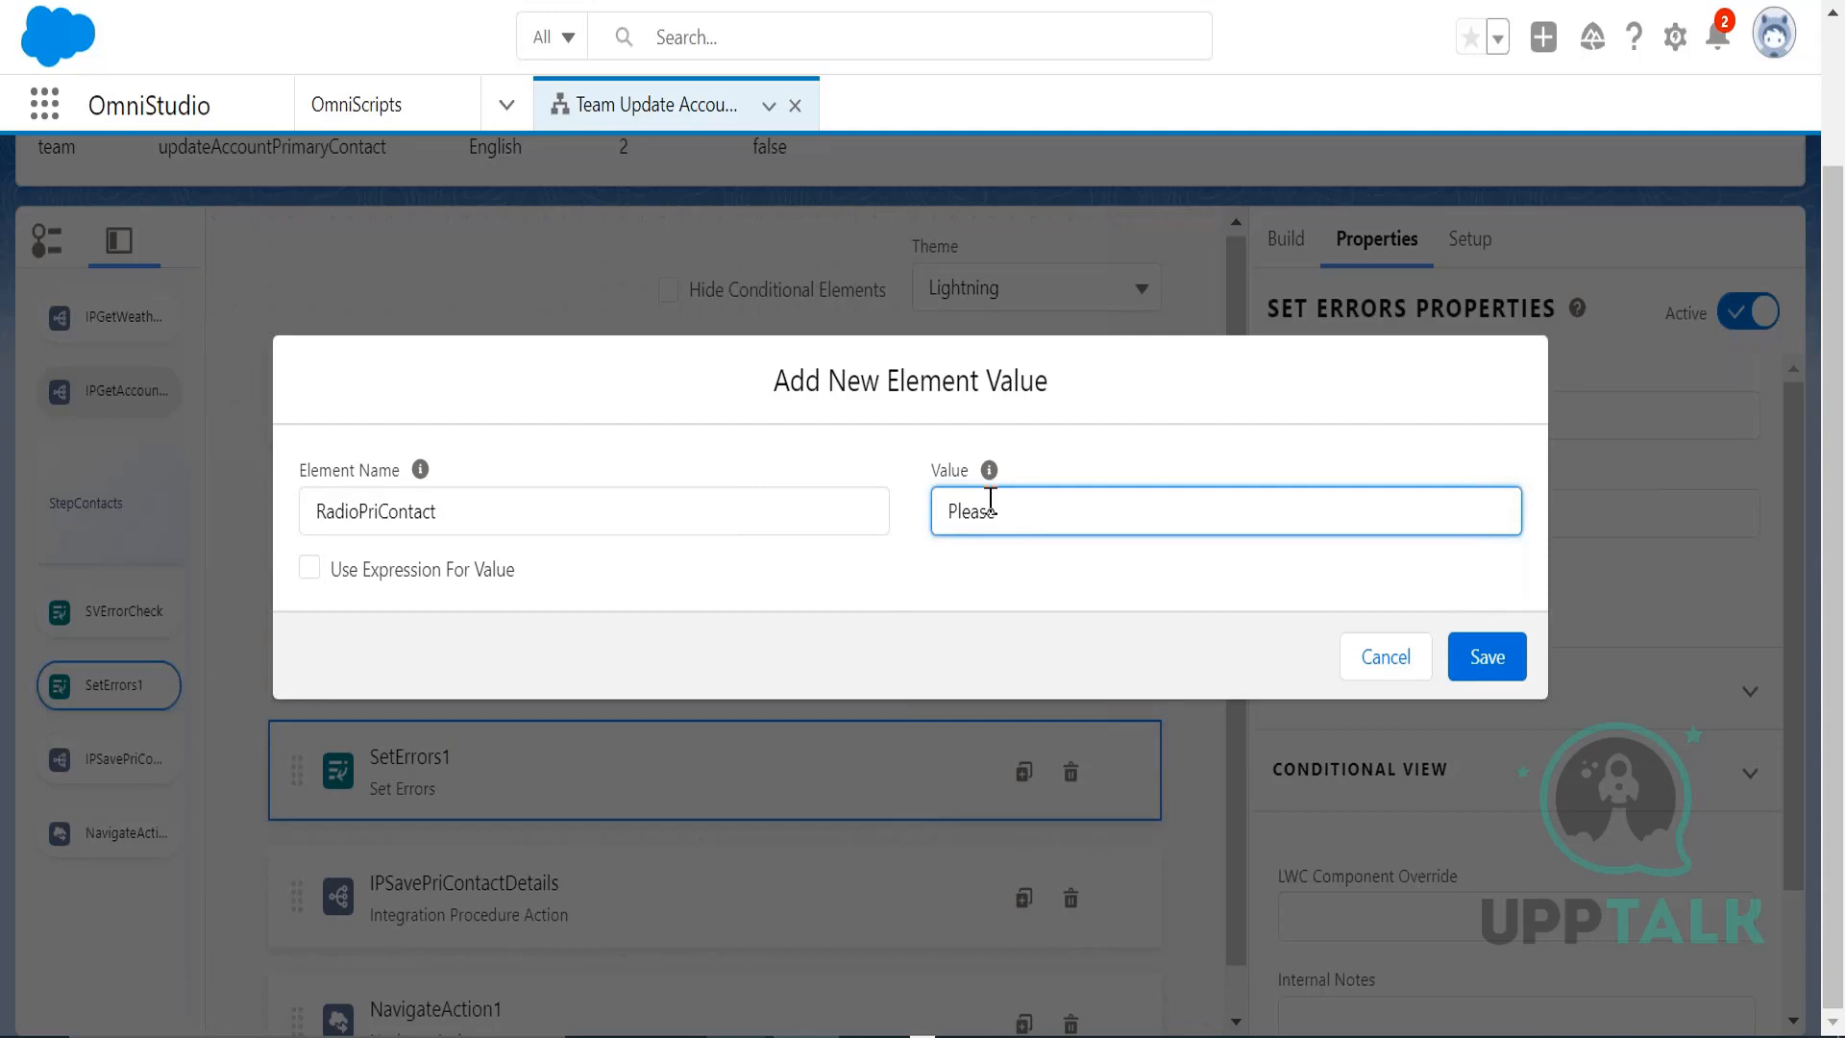
text(use Changeprimary contac)
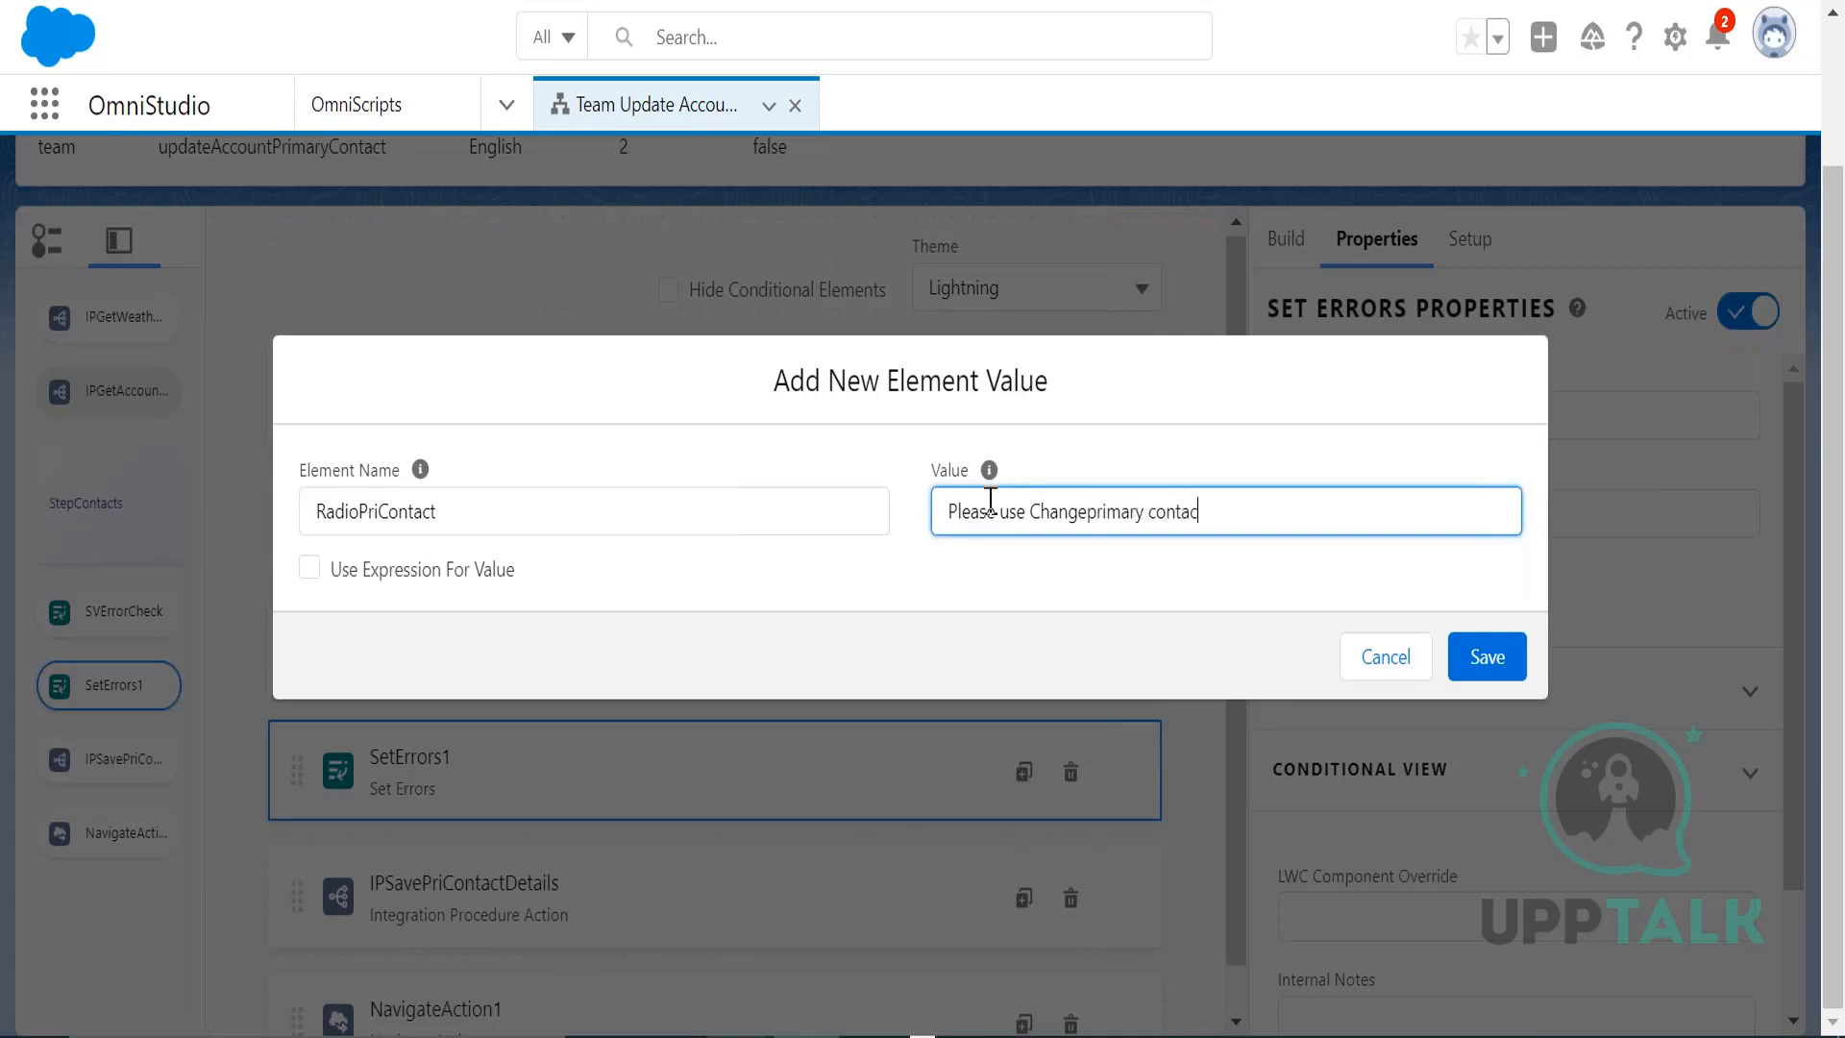
text(t or Create Pr)
key(BackSpace)
key(BackSpace)
click(1087, 511)
click(1322, 507)
text(prim)
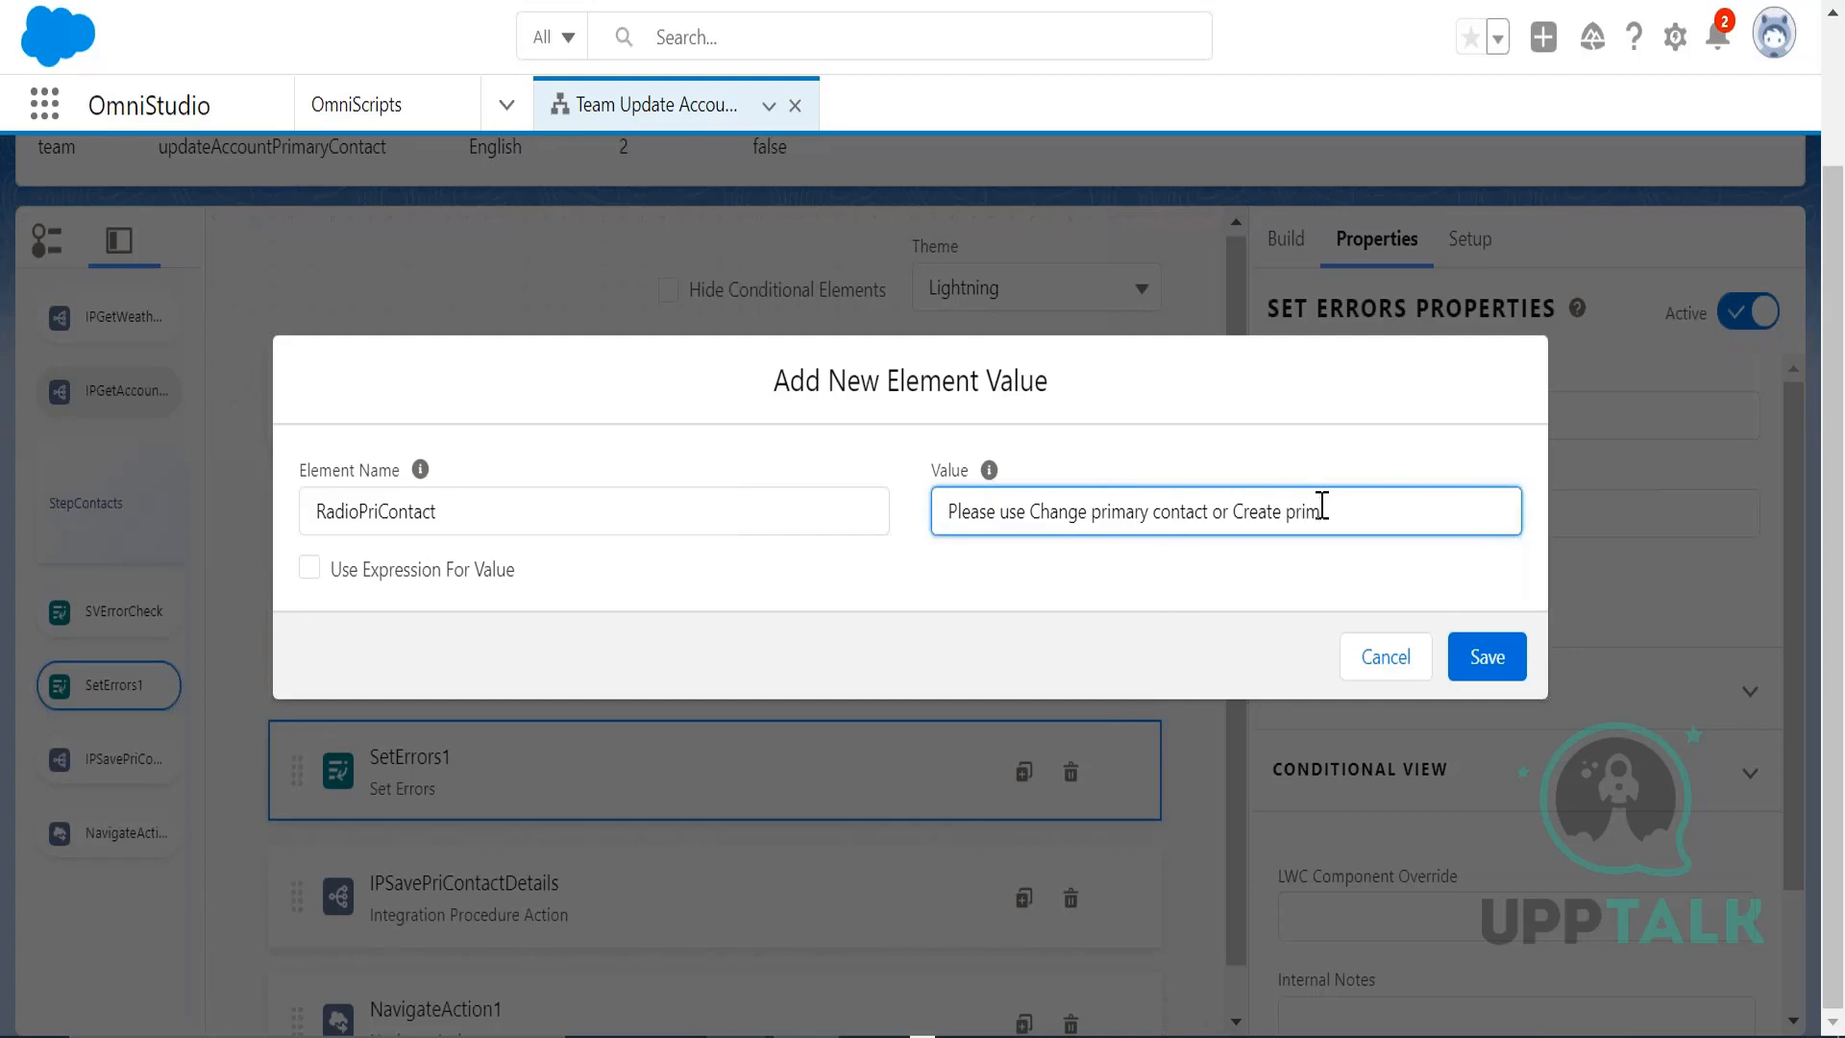
text(ary contact option s to change or)
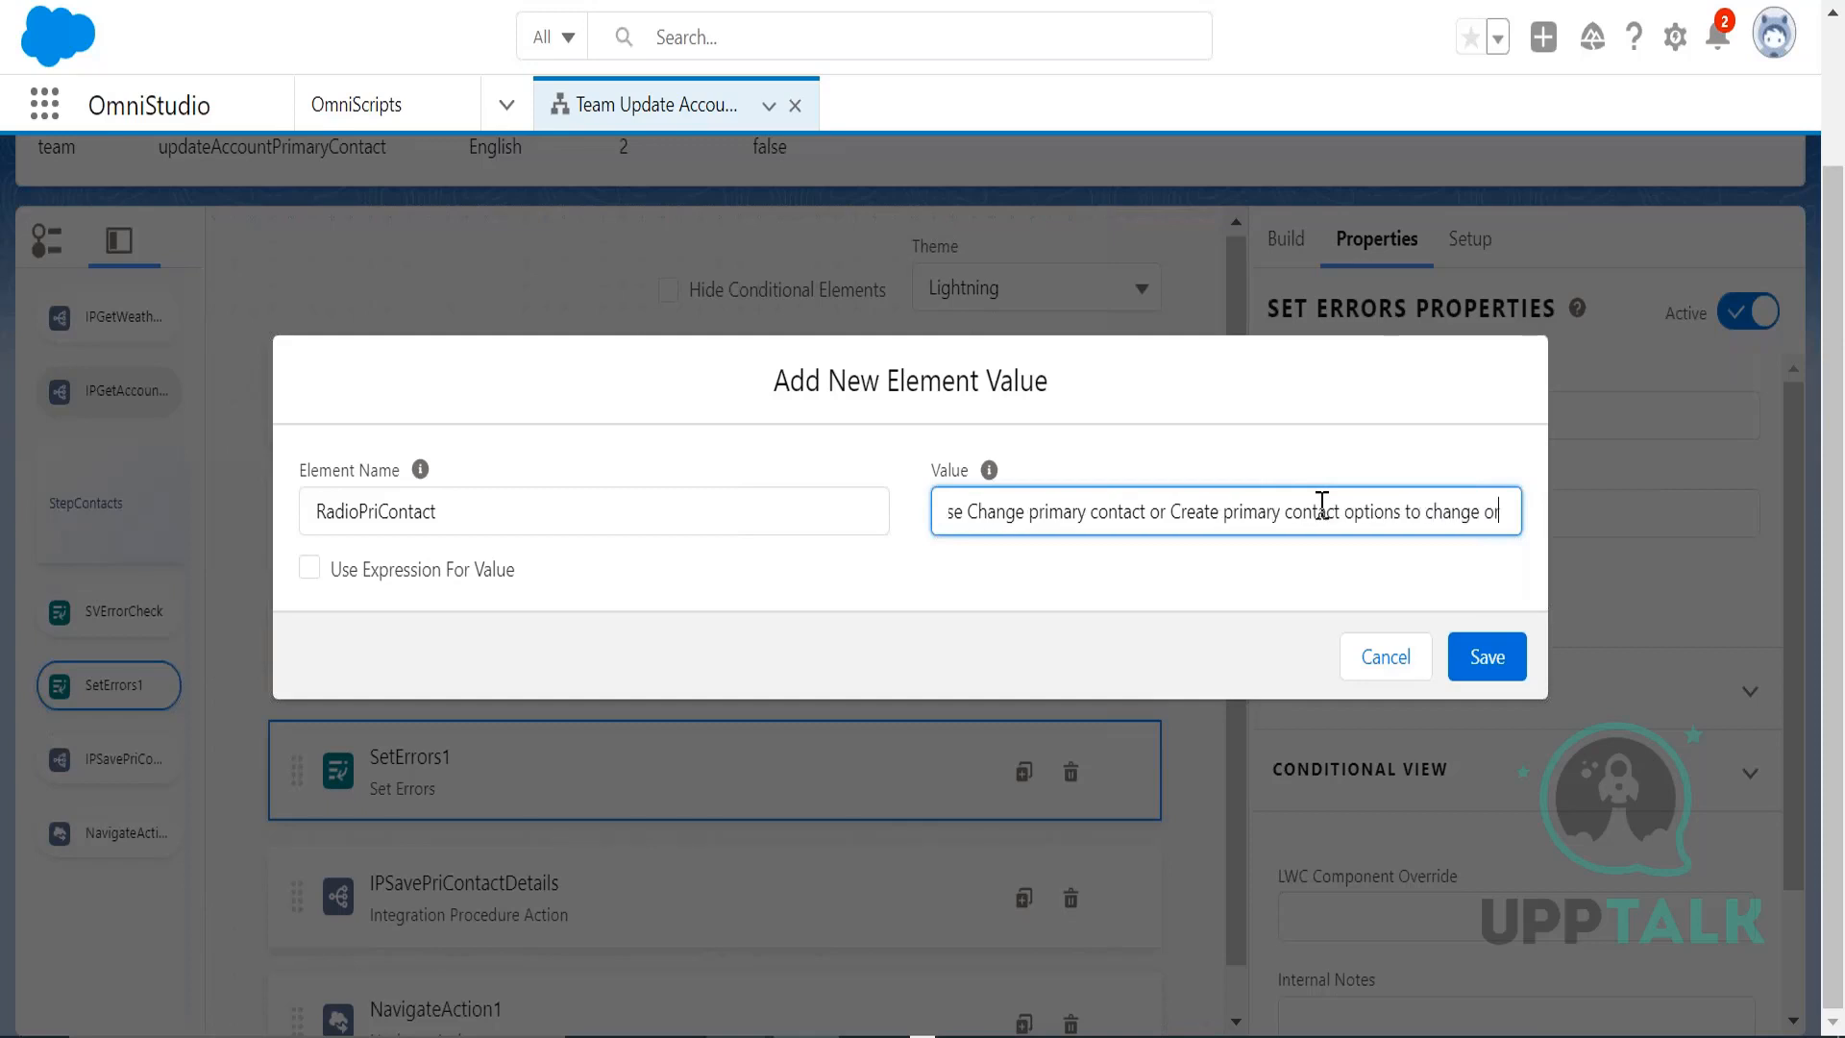
text( add )
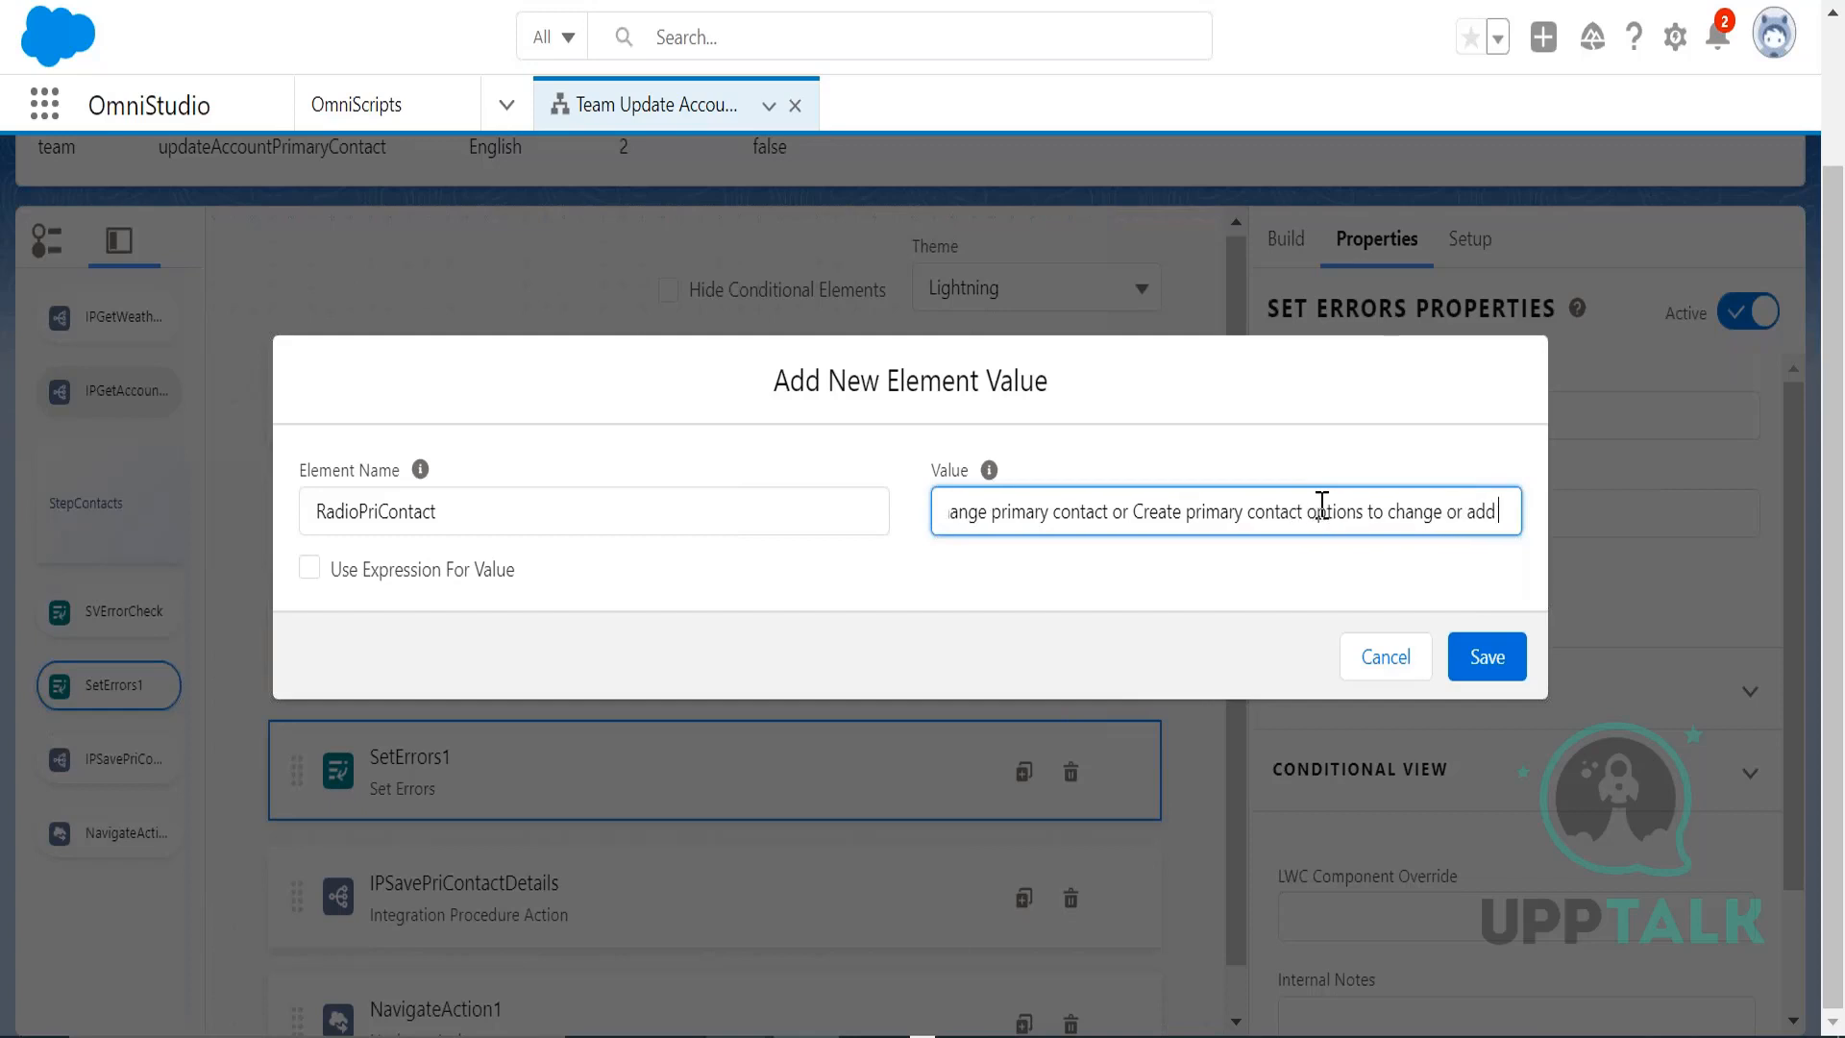
text(primary contact)
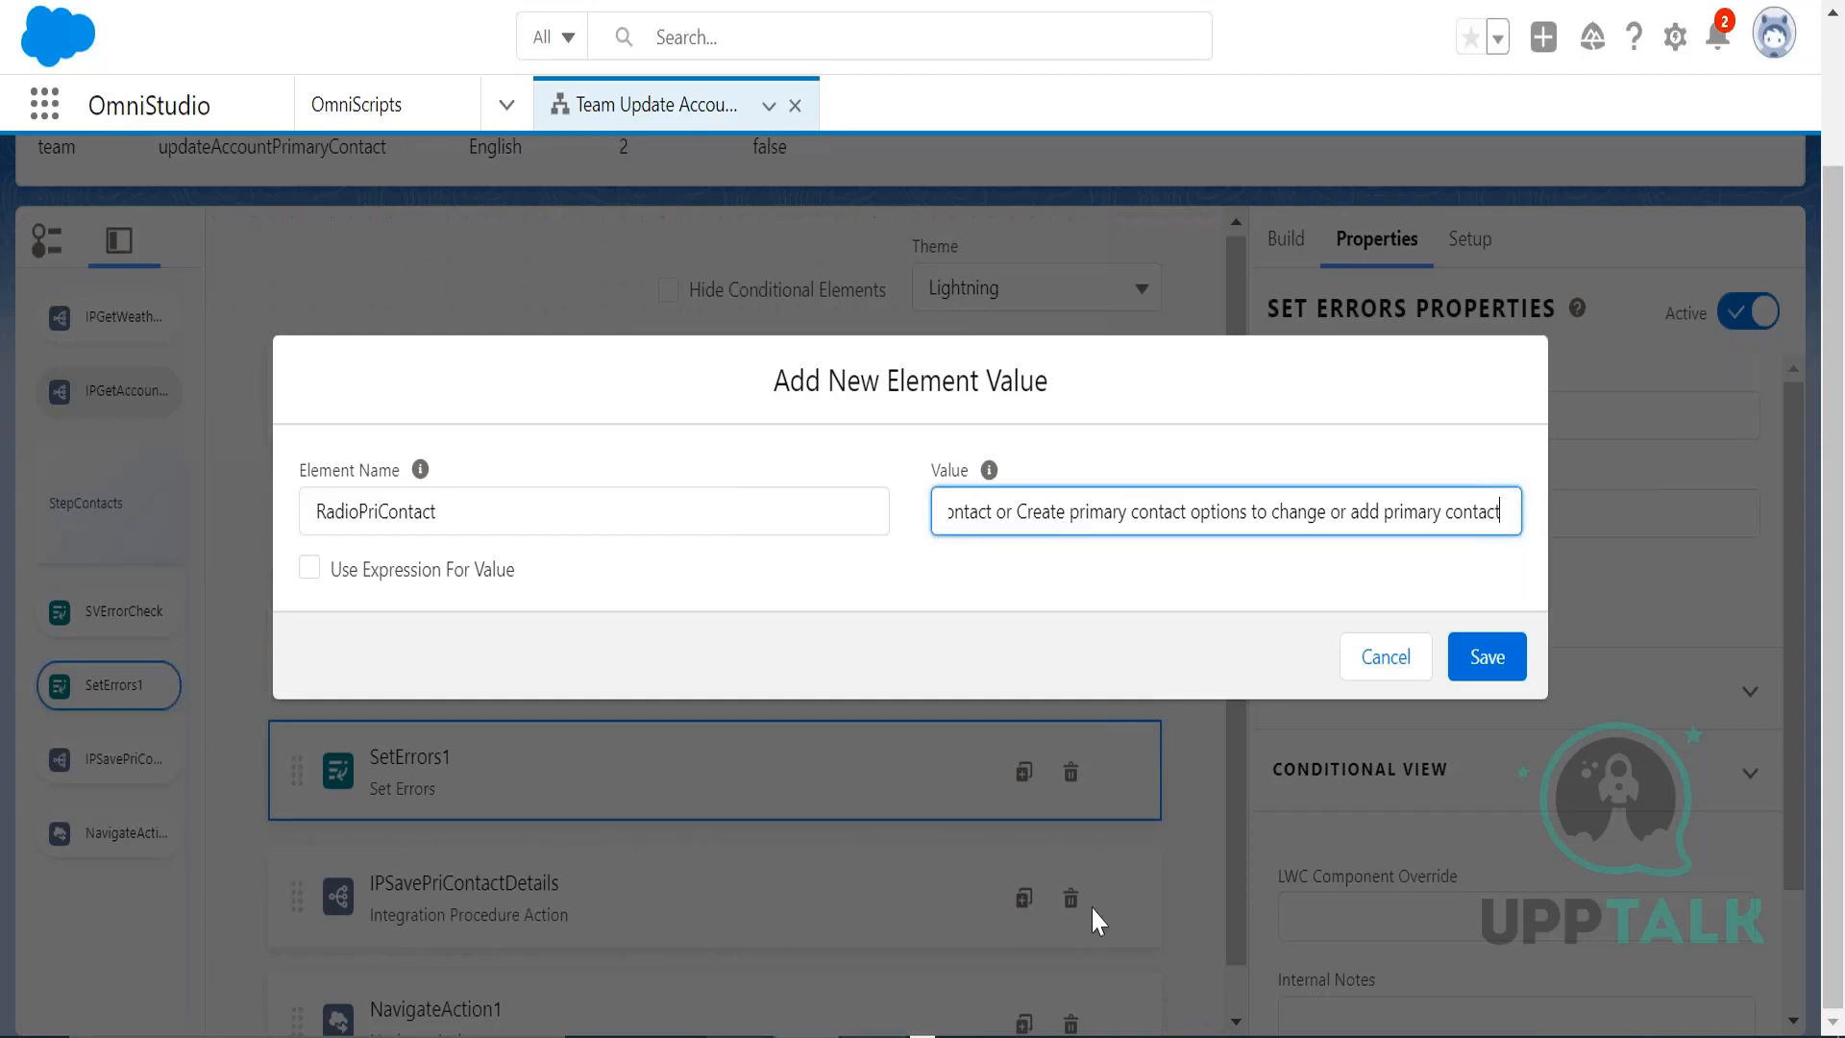
click(1382, 510)
text(new)
drag(963, 511, 1523, 515)
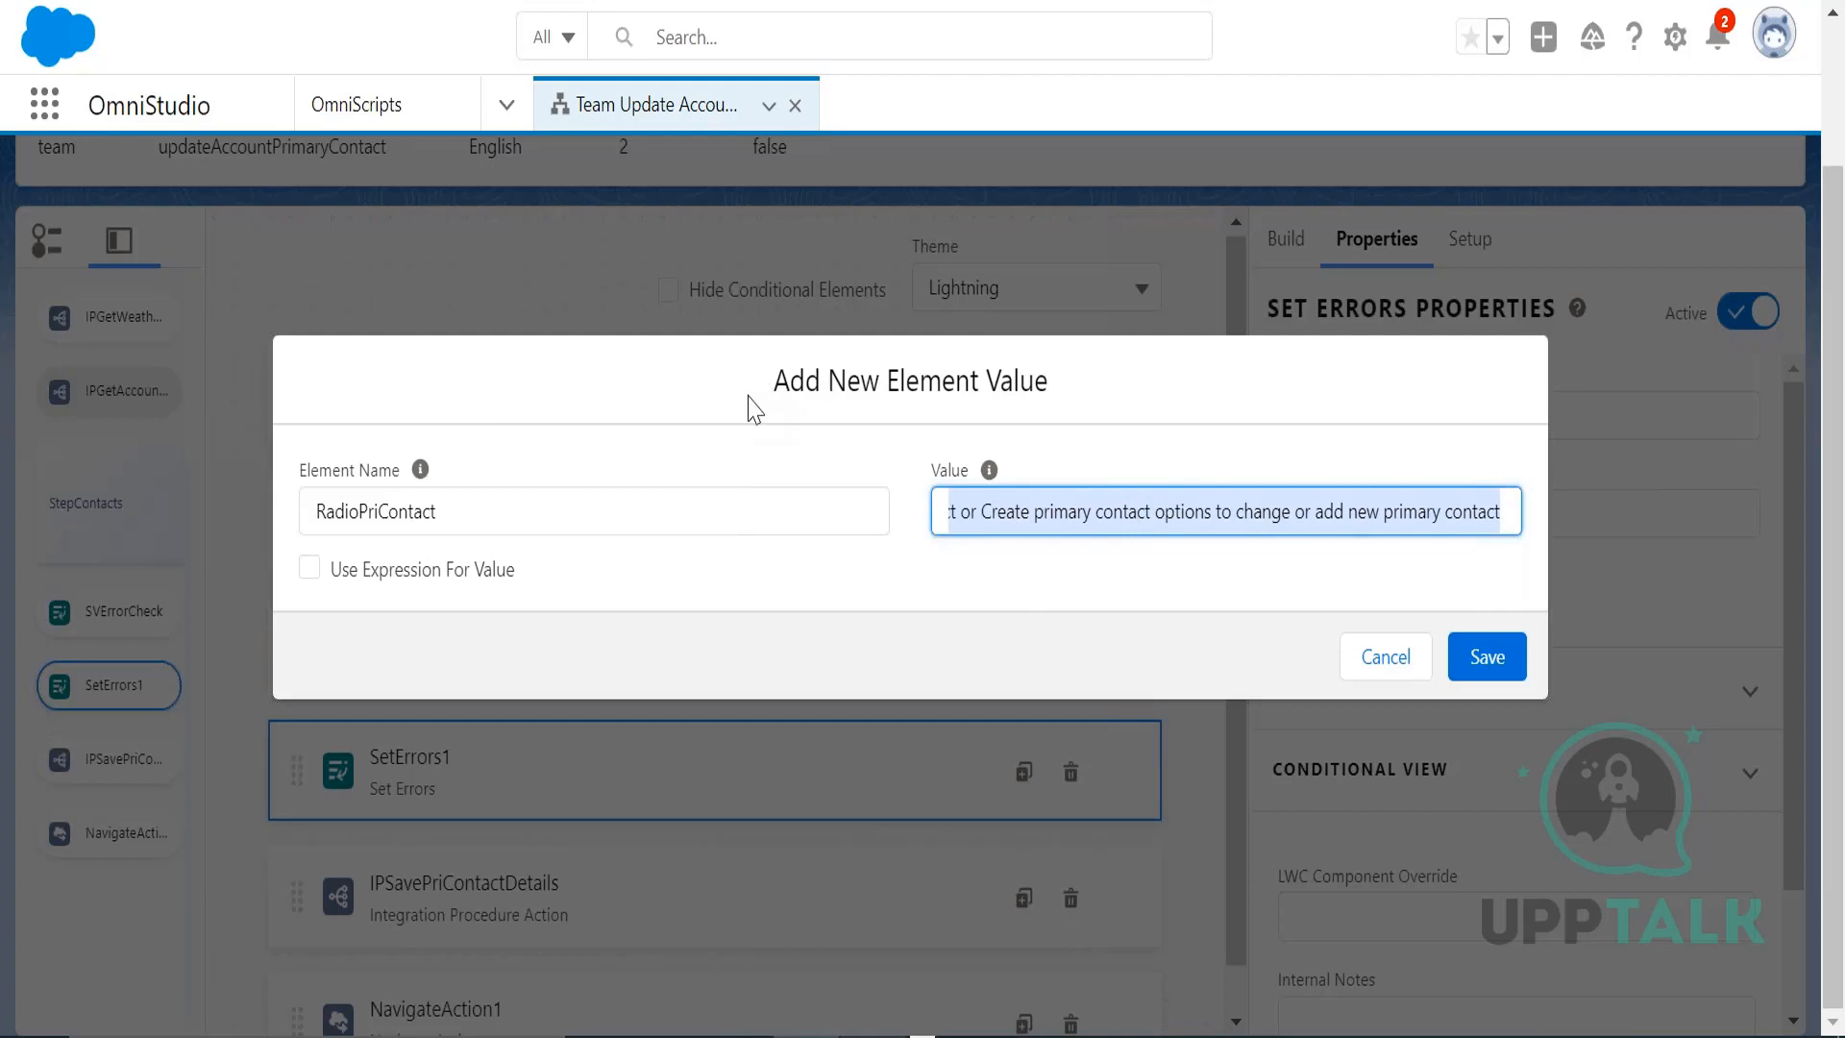
click(477, 511)
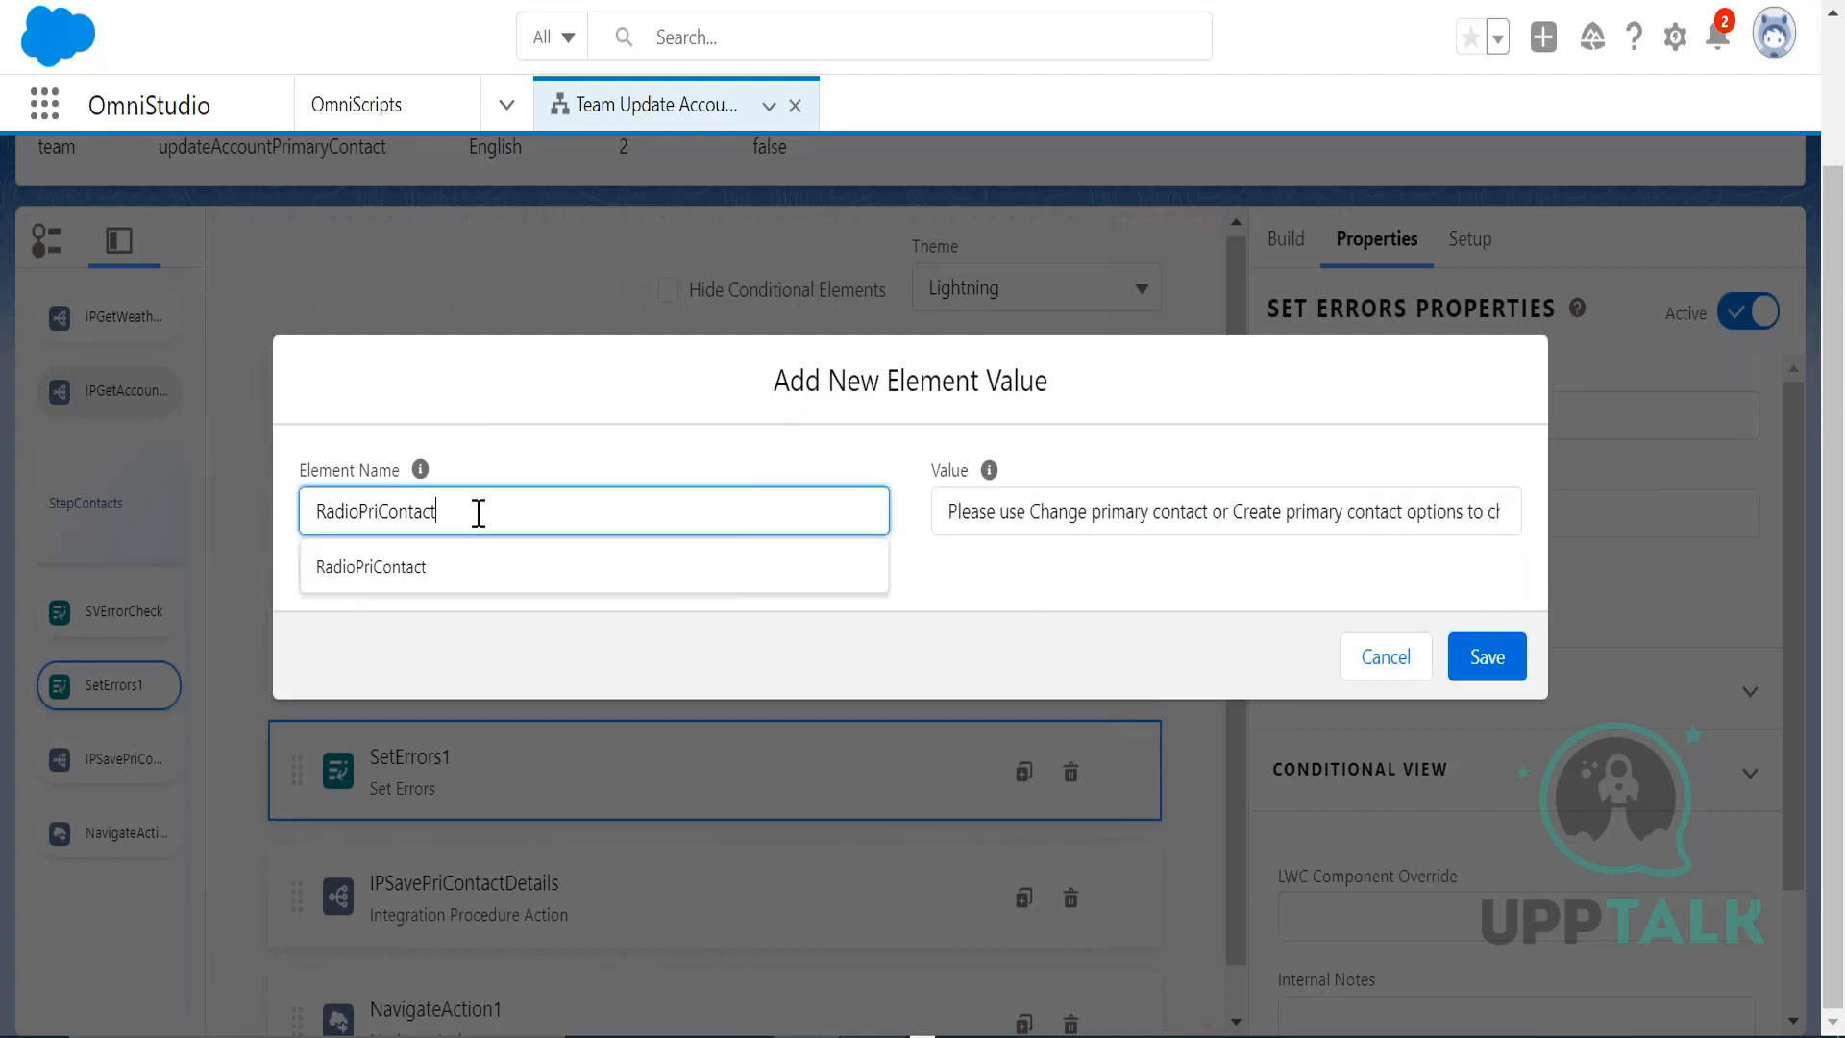
drag(478, 510, 320, 513)
click(362, 569)
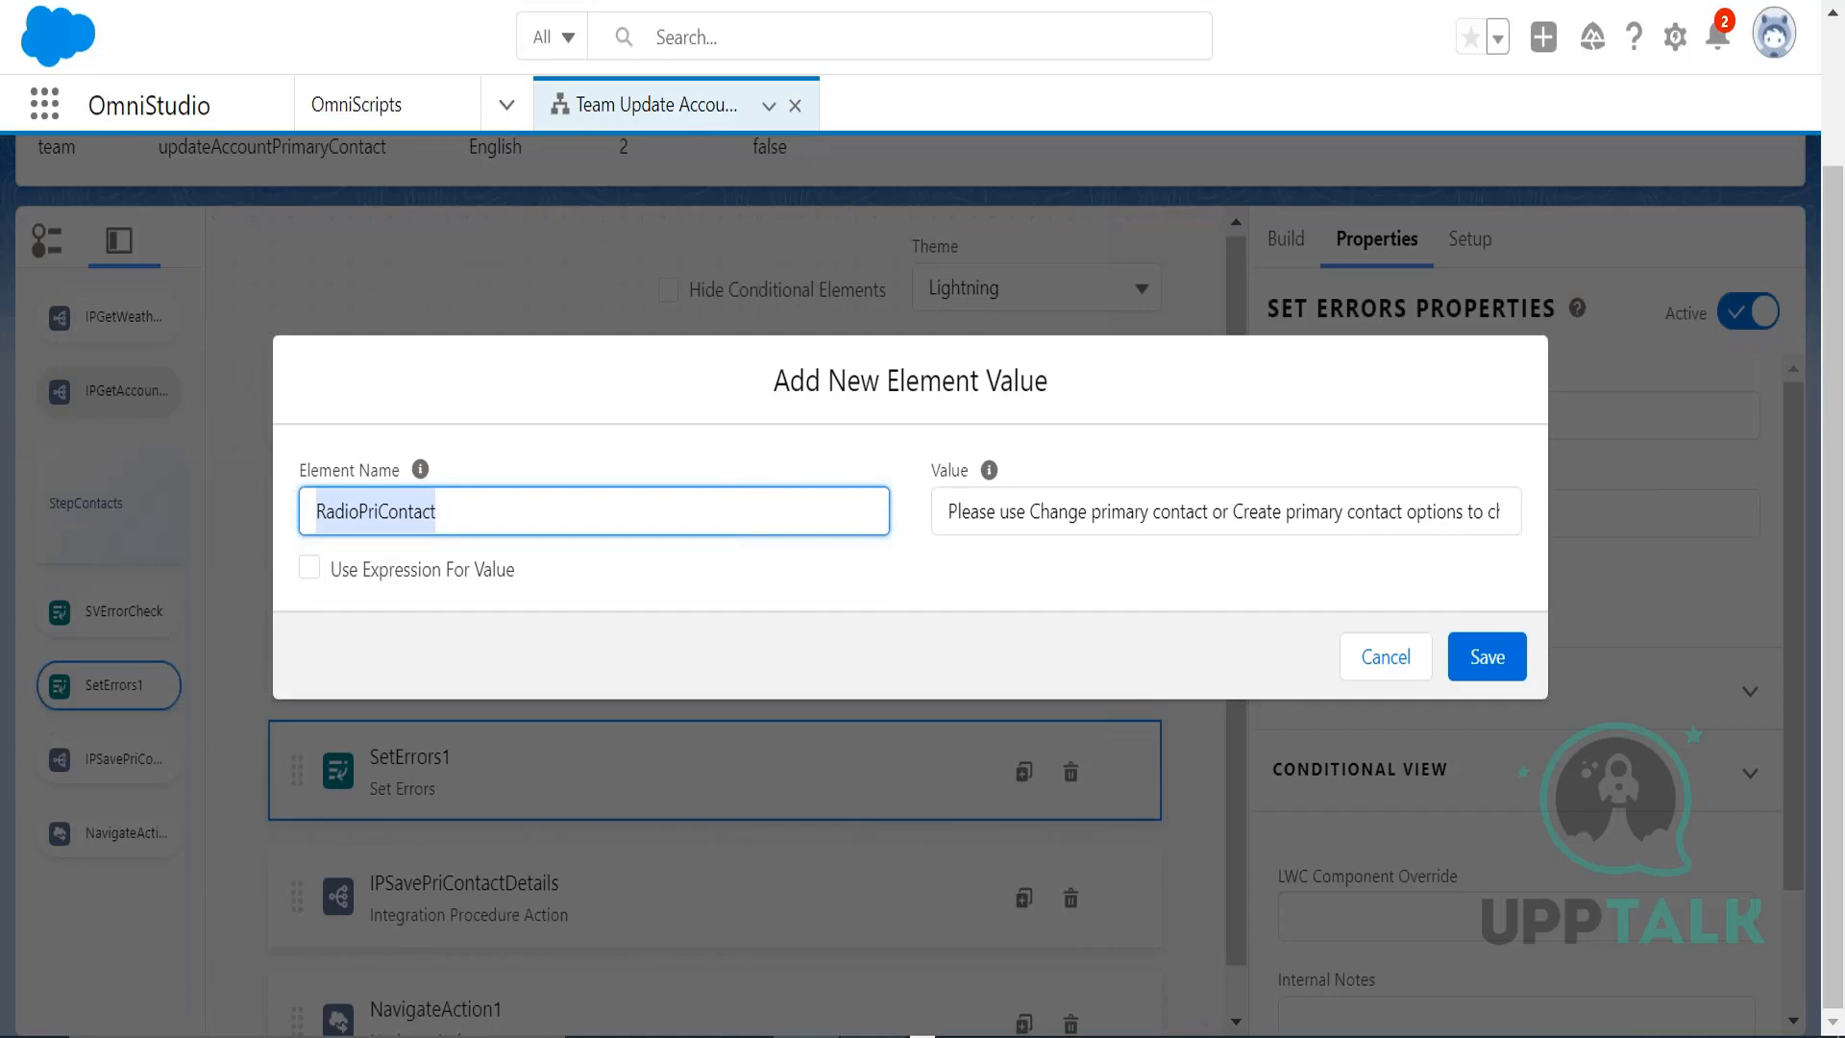
click(309, 569)
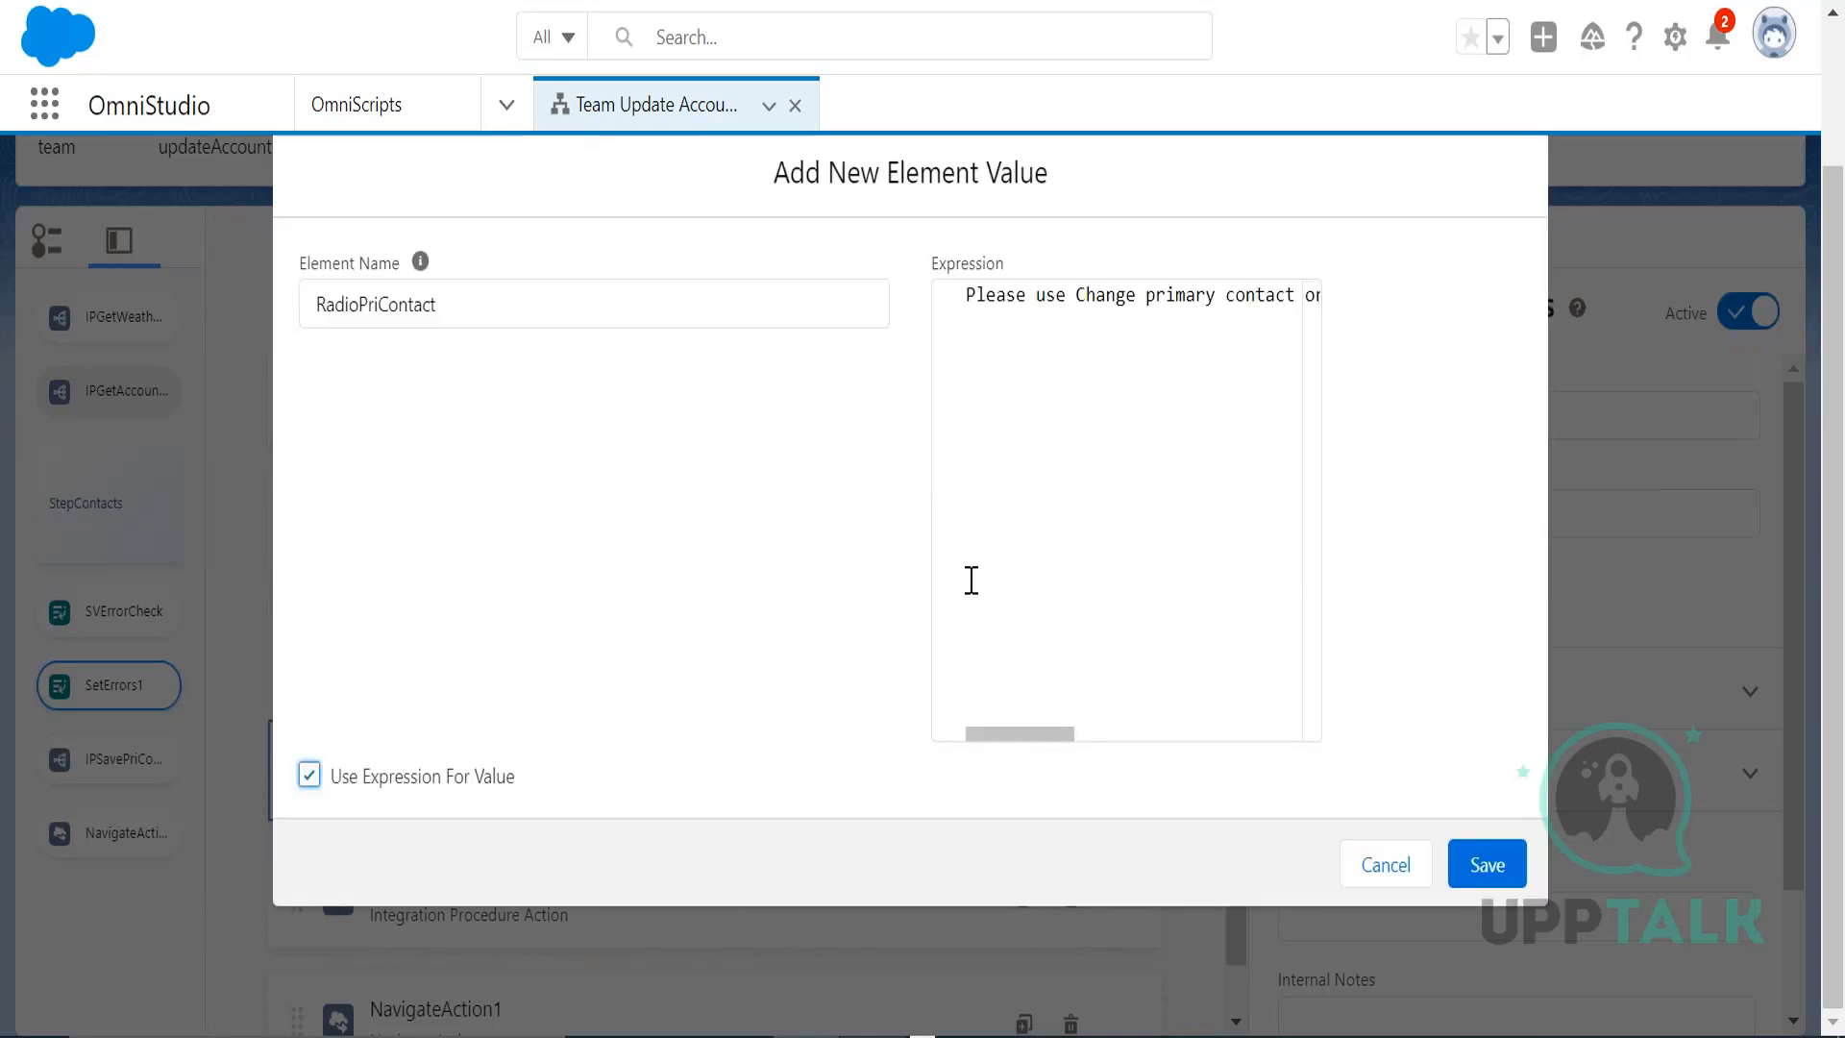
click(307, 776)
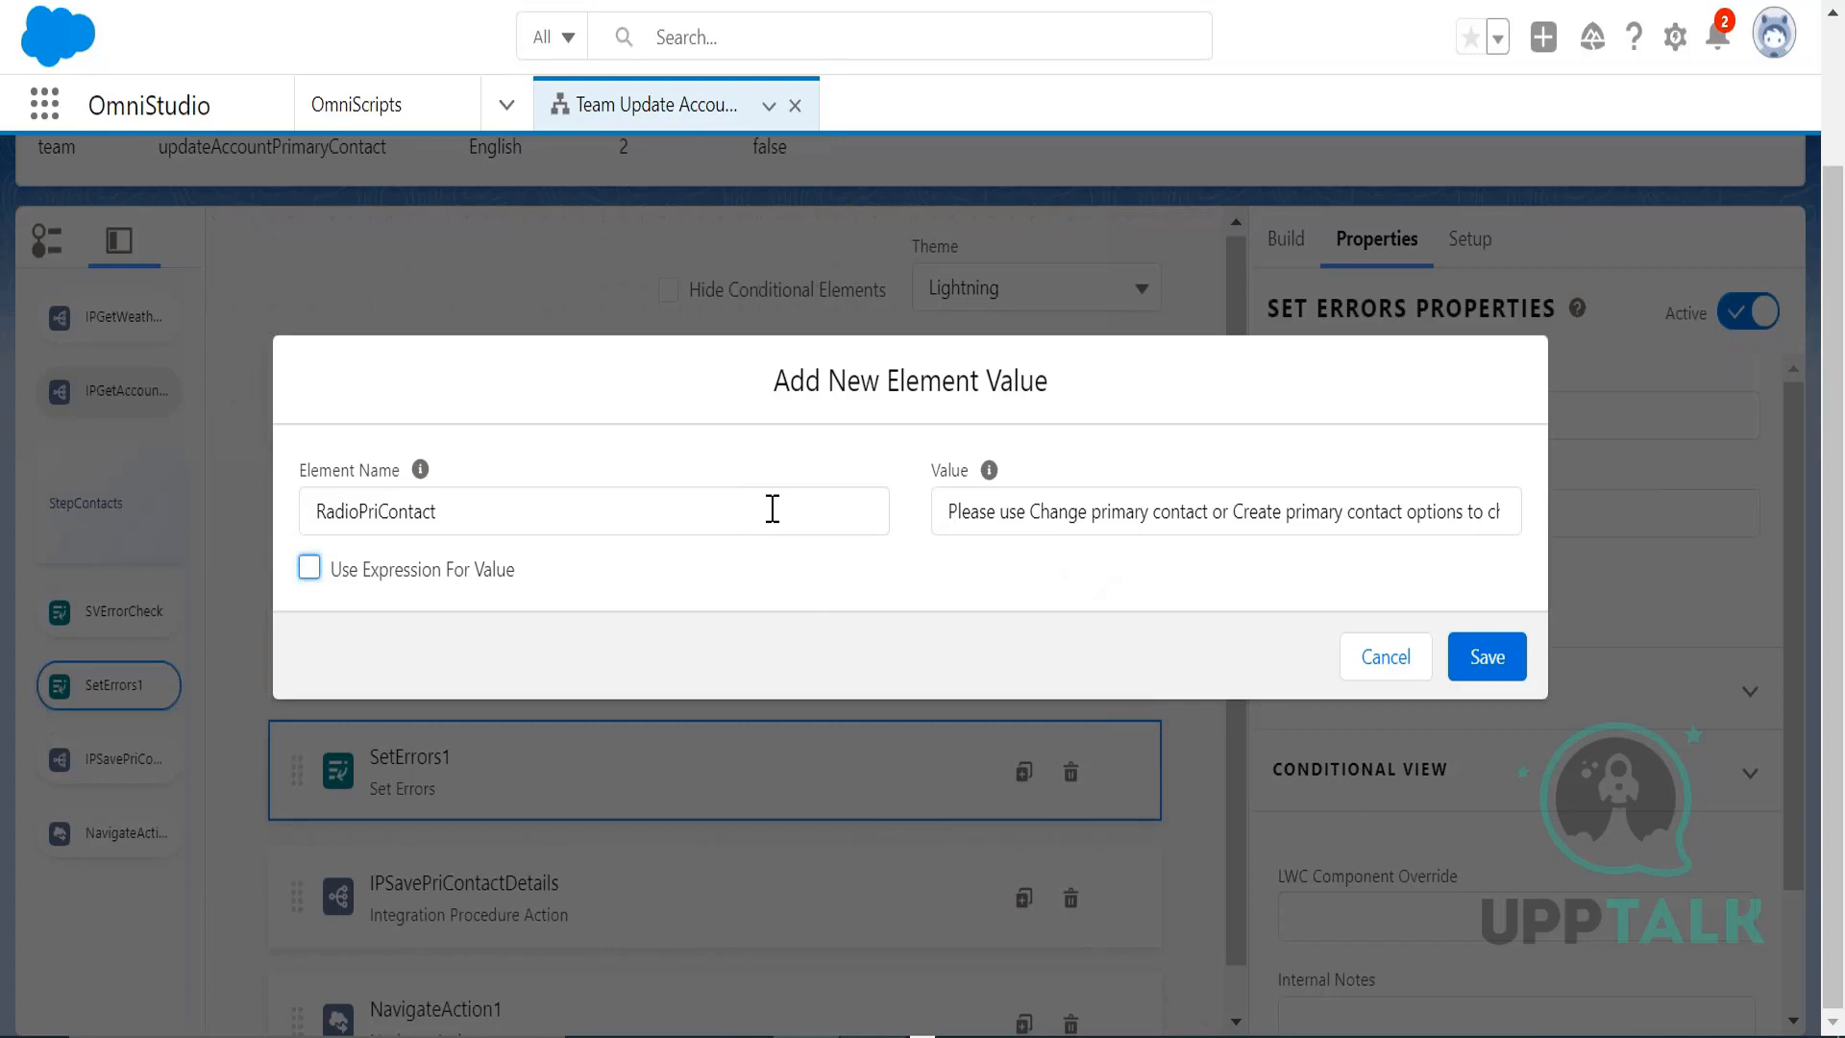
- Clear the element name of the new error value and choose RadioPriContact again
double_click(452, 512)
mouse_move(452, 512)
mouse_down()
mouse_move(304, 481)
mouse_move(445, 536)
mouse_move(442, 490)
mouse_up()
double_click(562, 503)
mouse_move(560, 502)
mouse_down()
mouse_move(359, 483)
mouse_move(518, 556)
mouse_move(555, 506)
mouse_up()
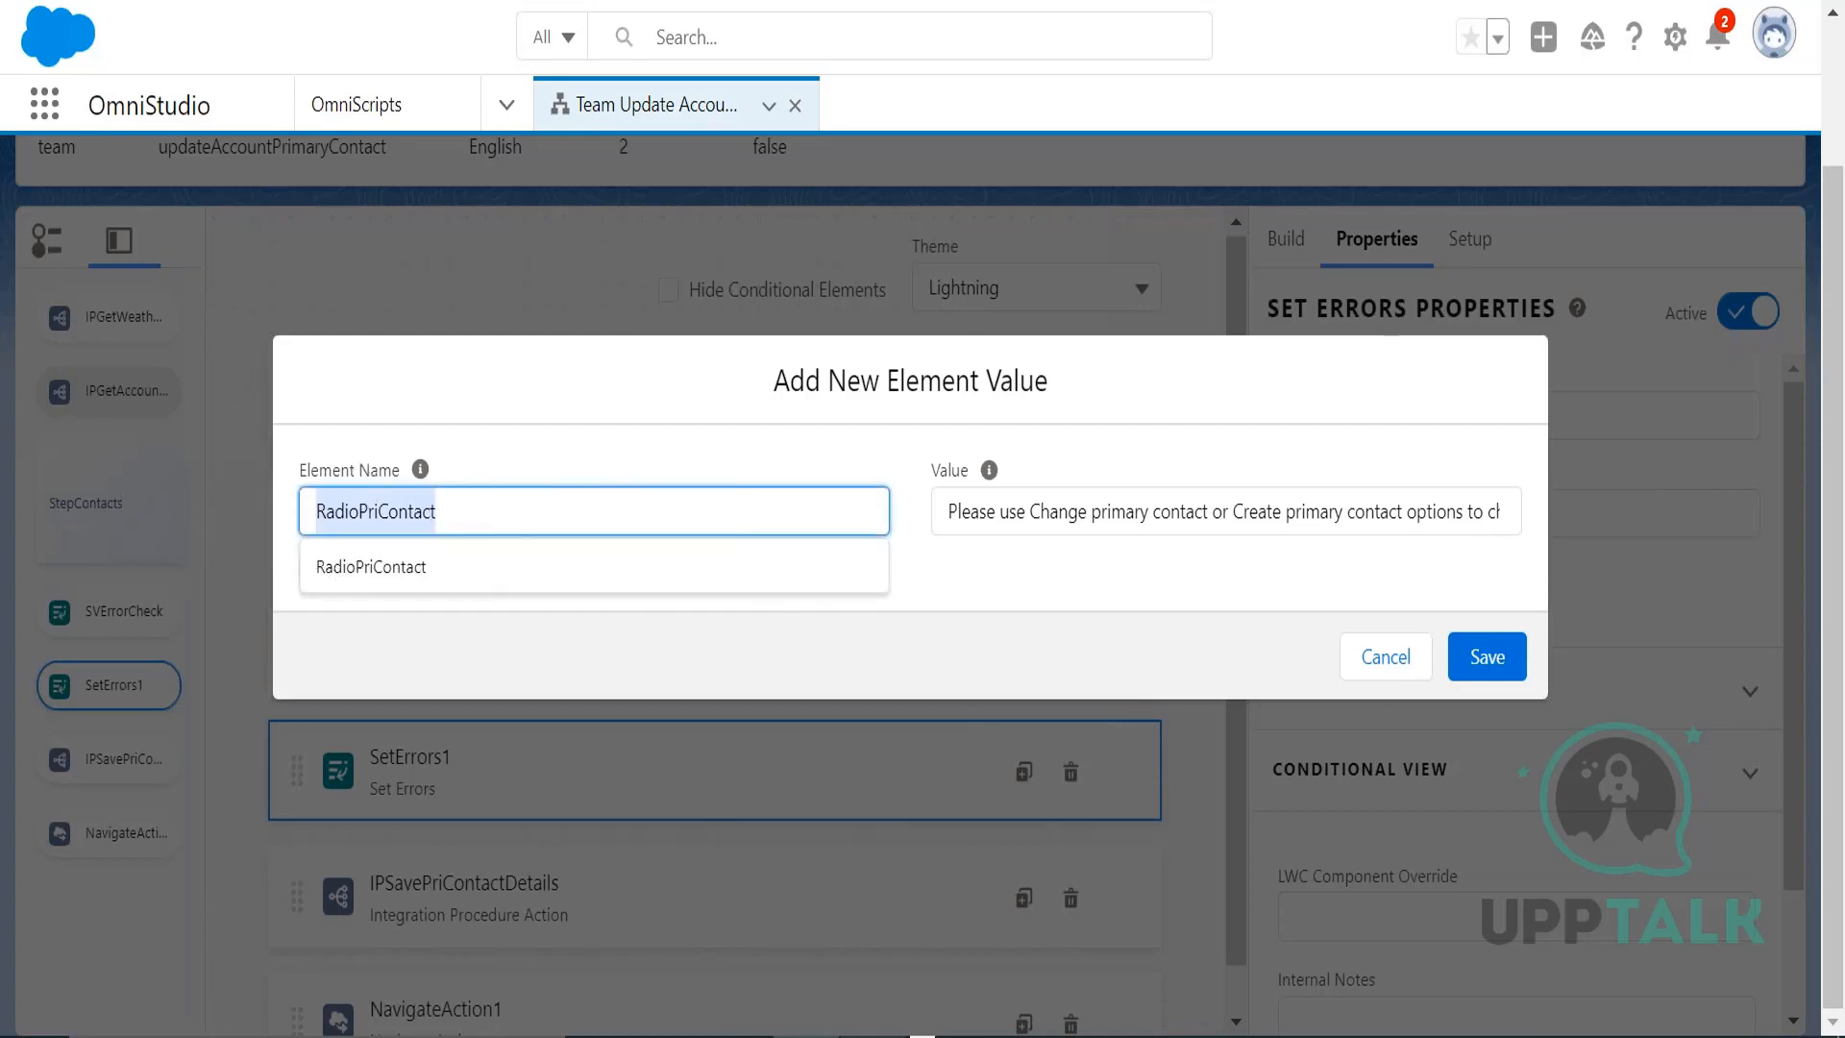
key(BackSpace)
text(Ra)
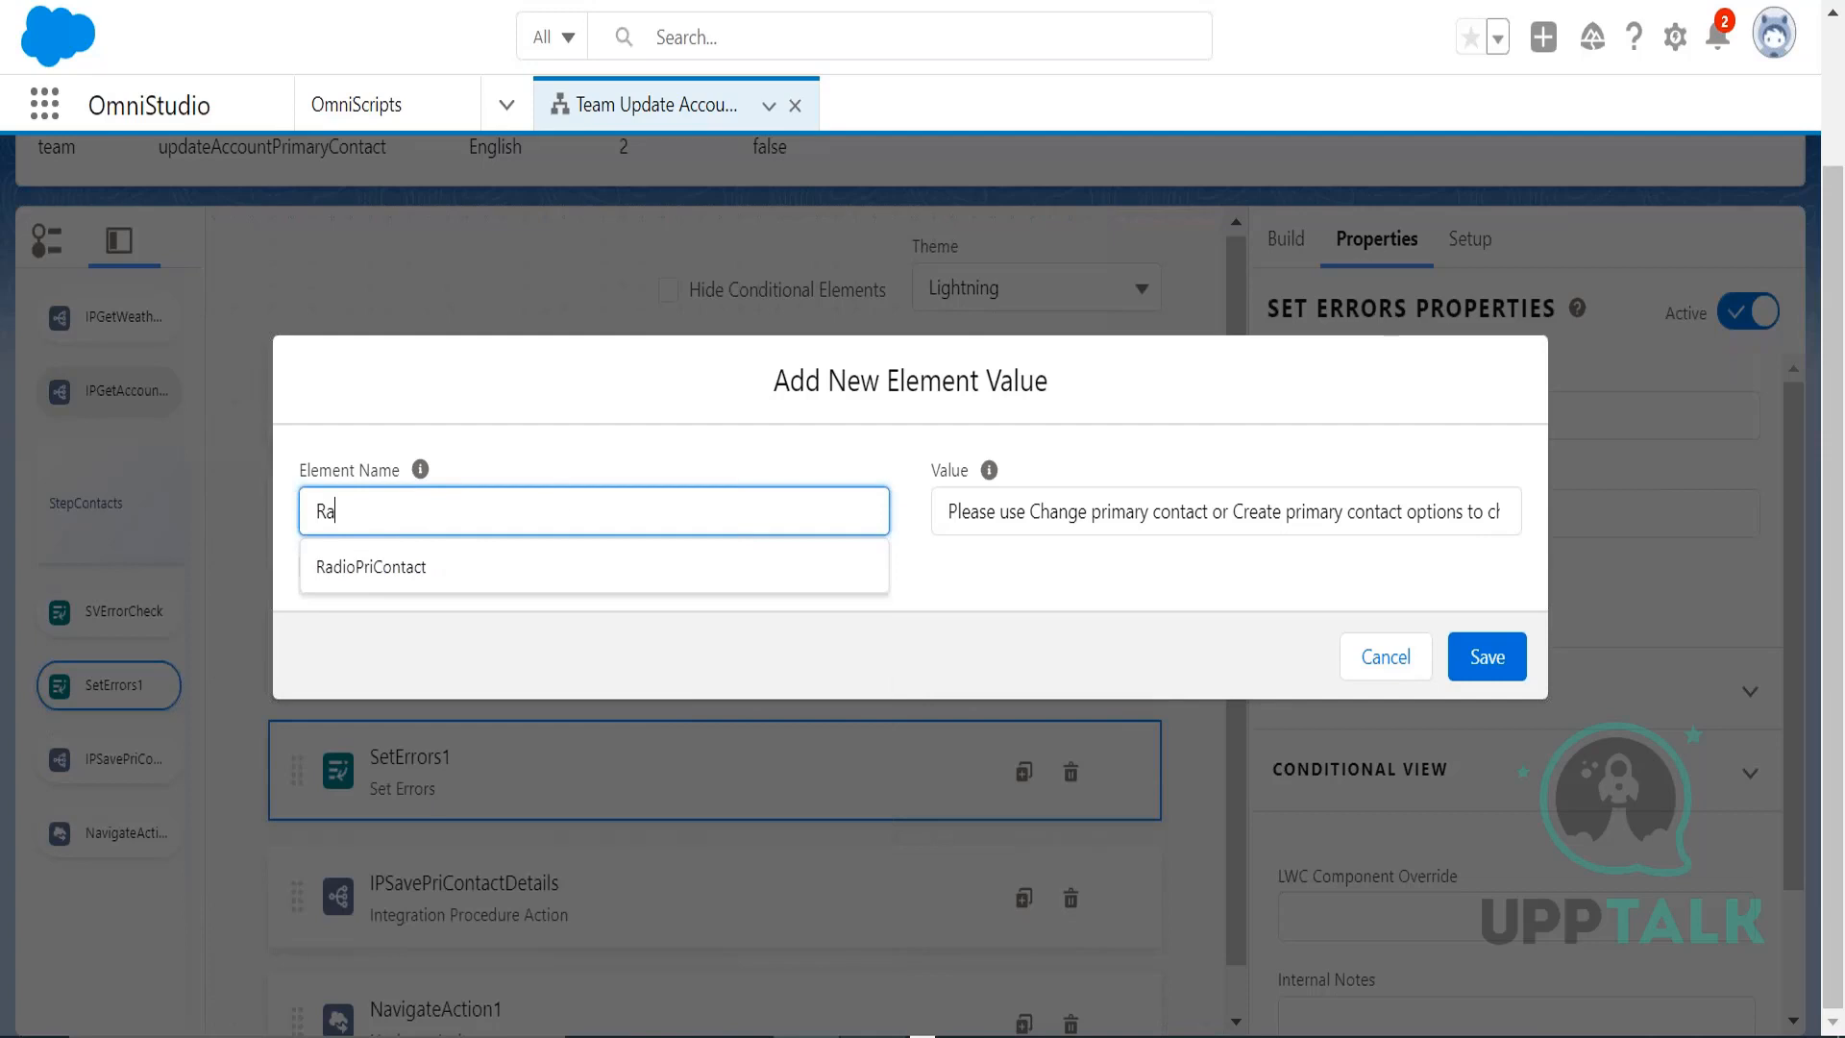
click(523, 576)
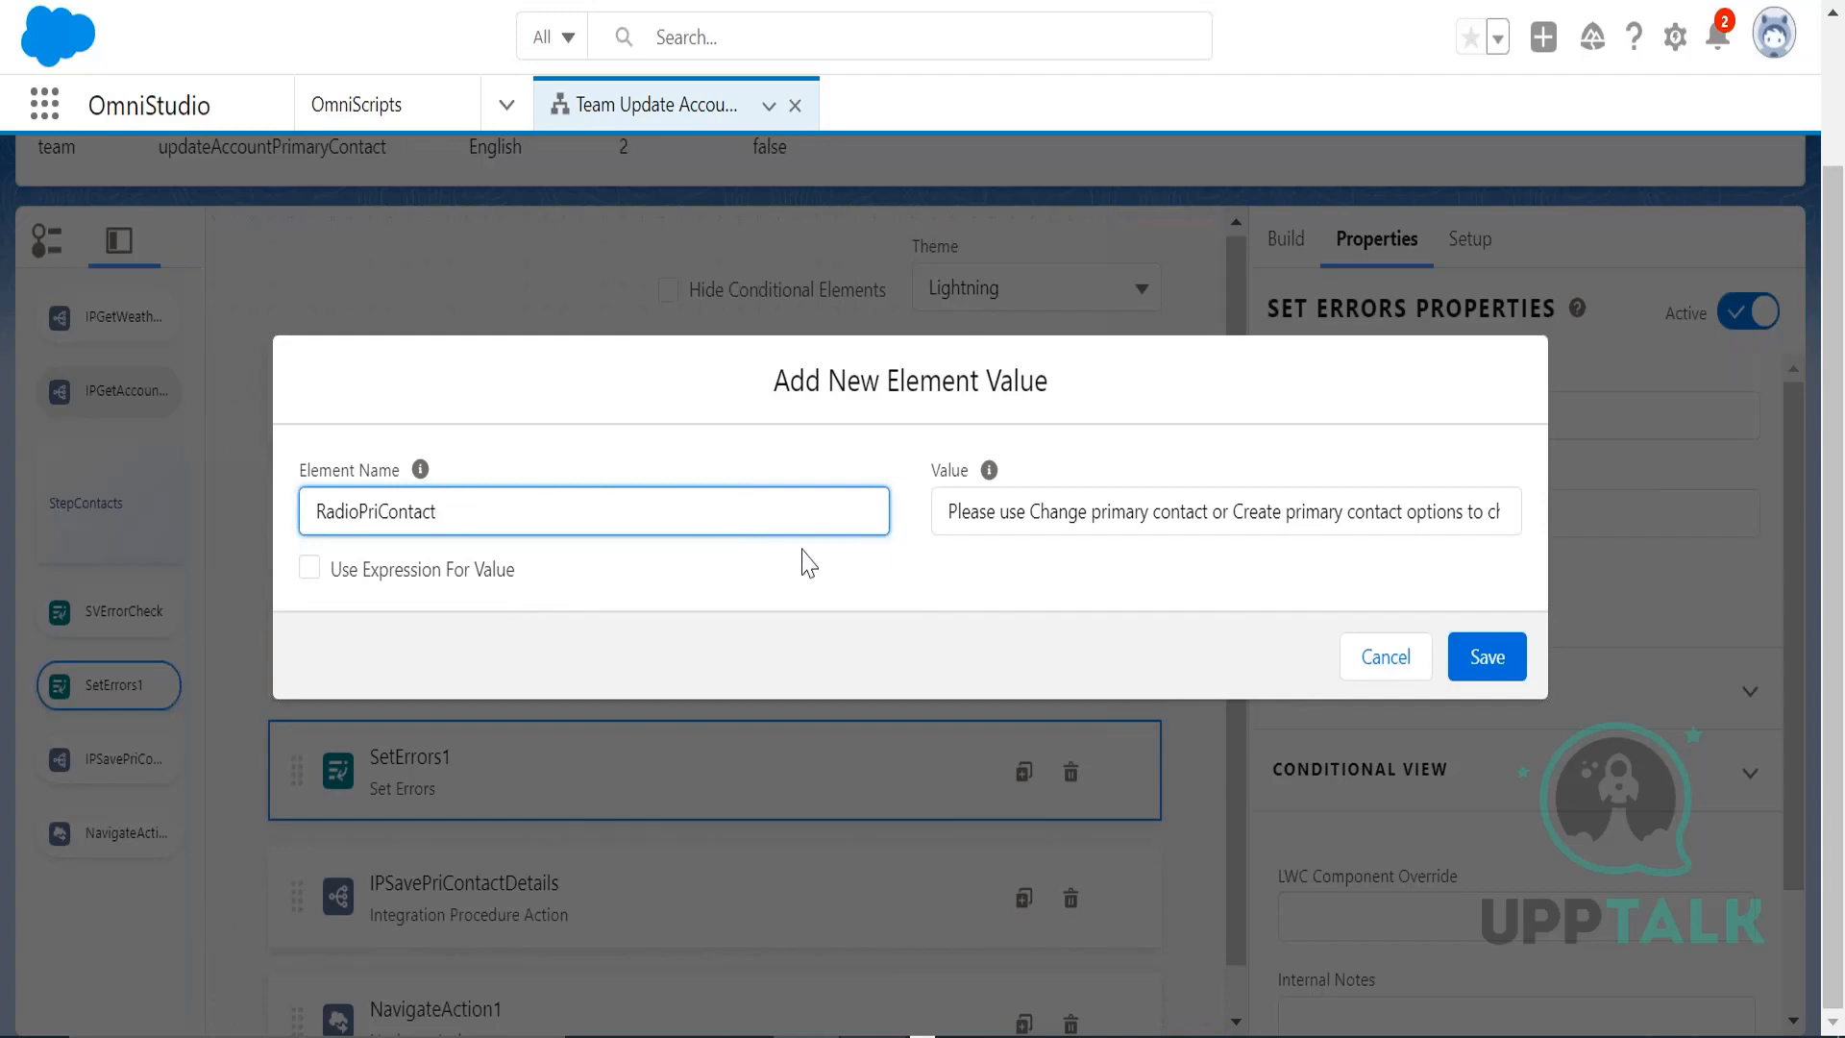
- Review the error message text and save the RadioPriContact entry to the element error map
drag(940, 509, 1535, 521)
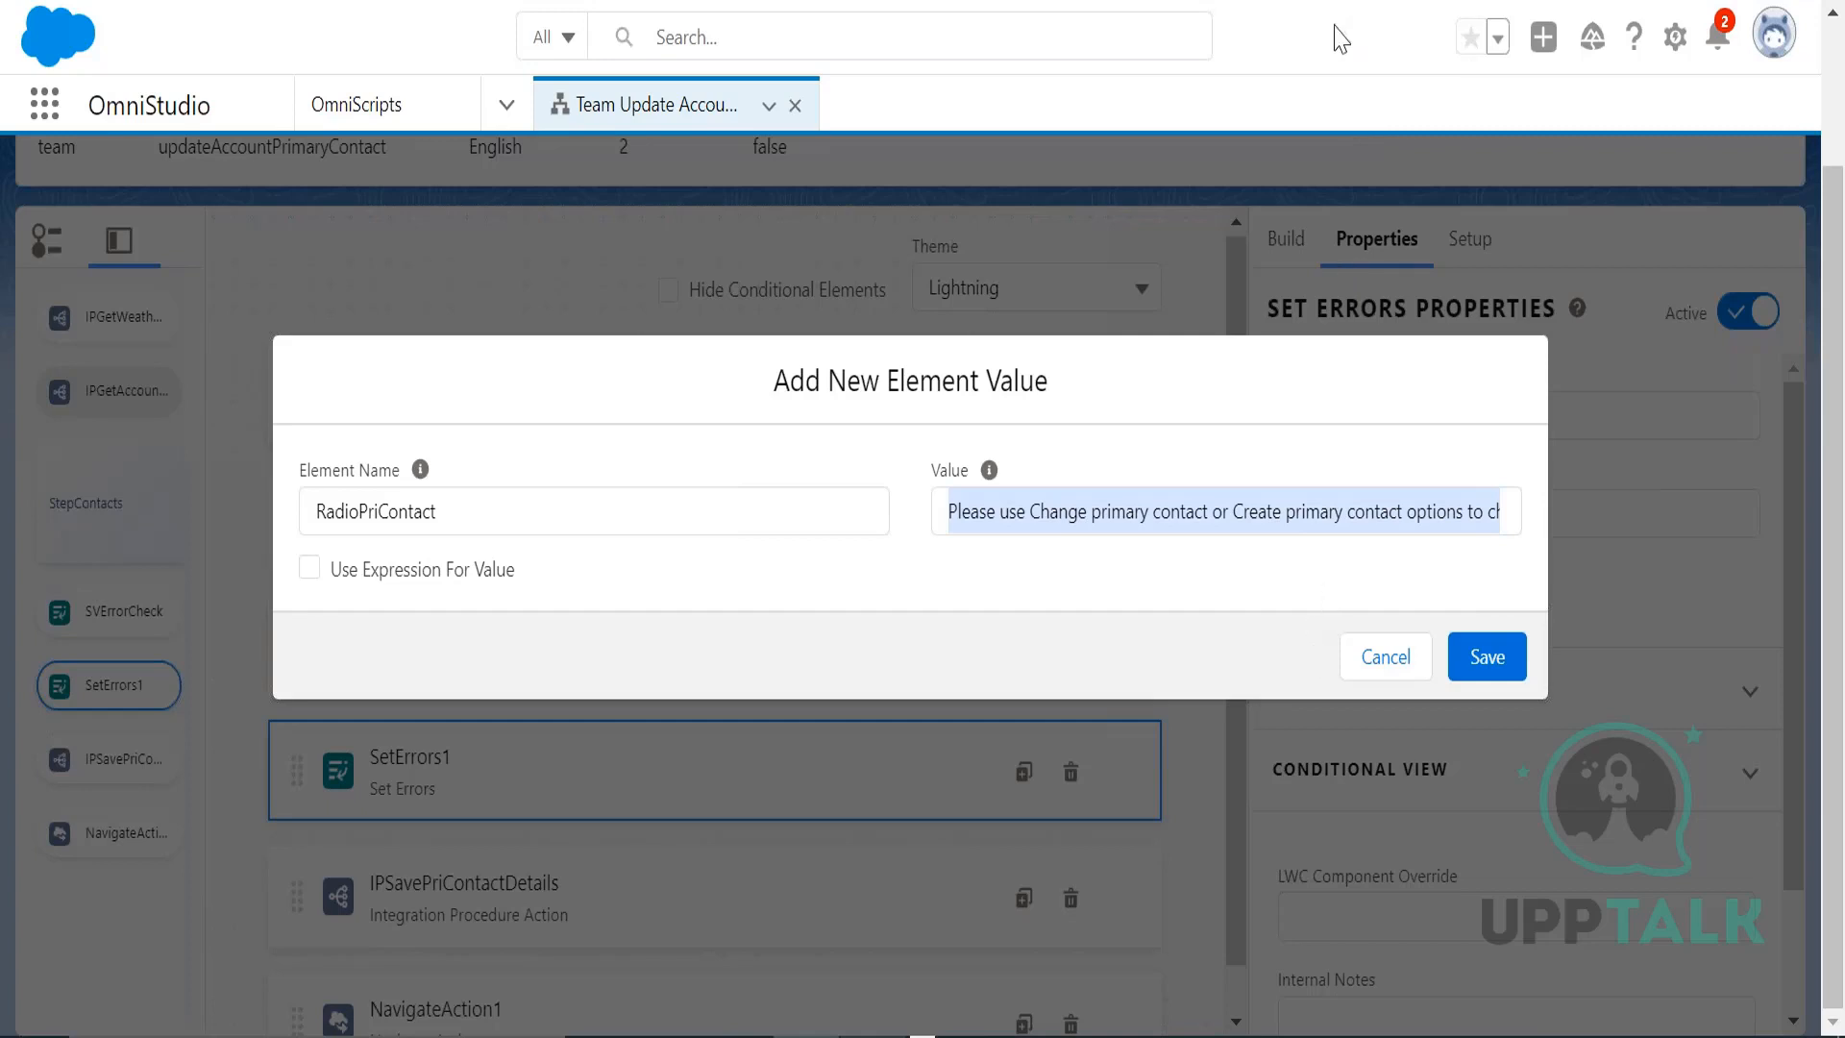
click(950, 519)
triple_click(950, 519)
mouse_move(949, 519)
mouse_down()
mouse_move(1401, 503)
mouse_move(934, 515)
mouse_up()
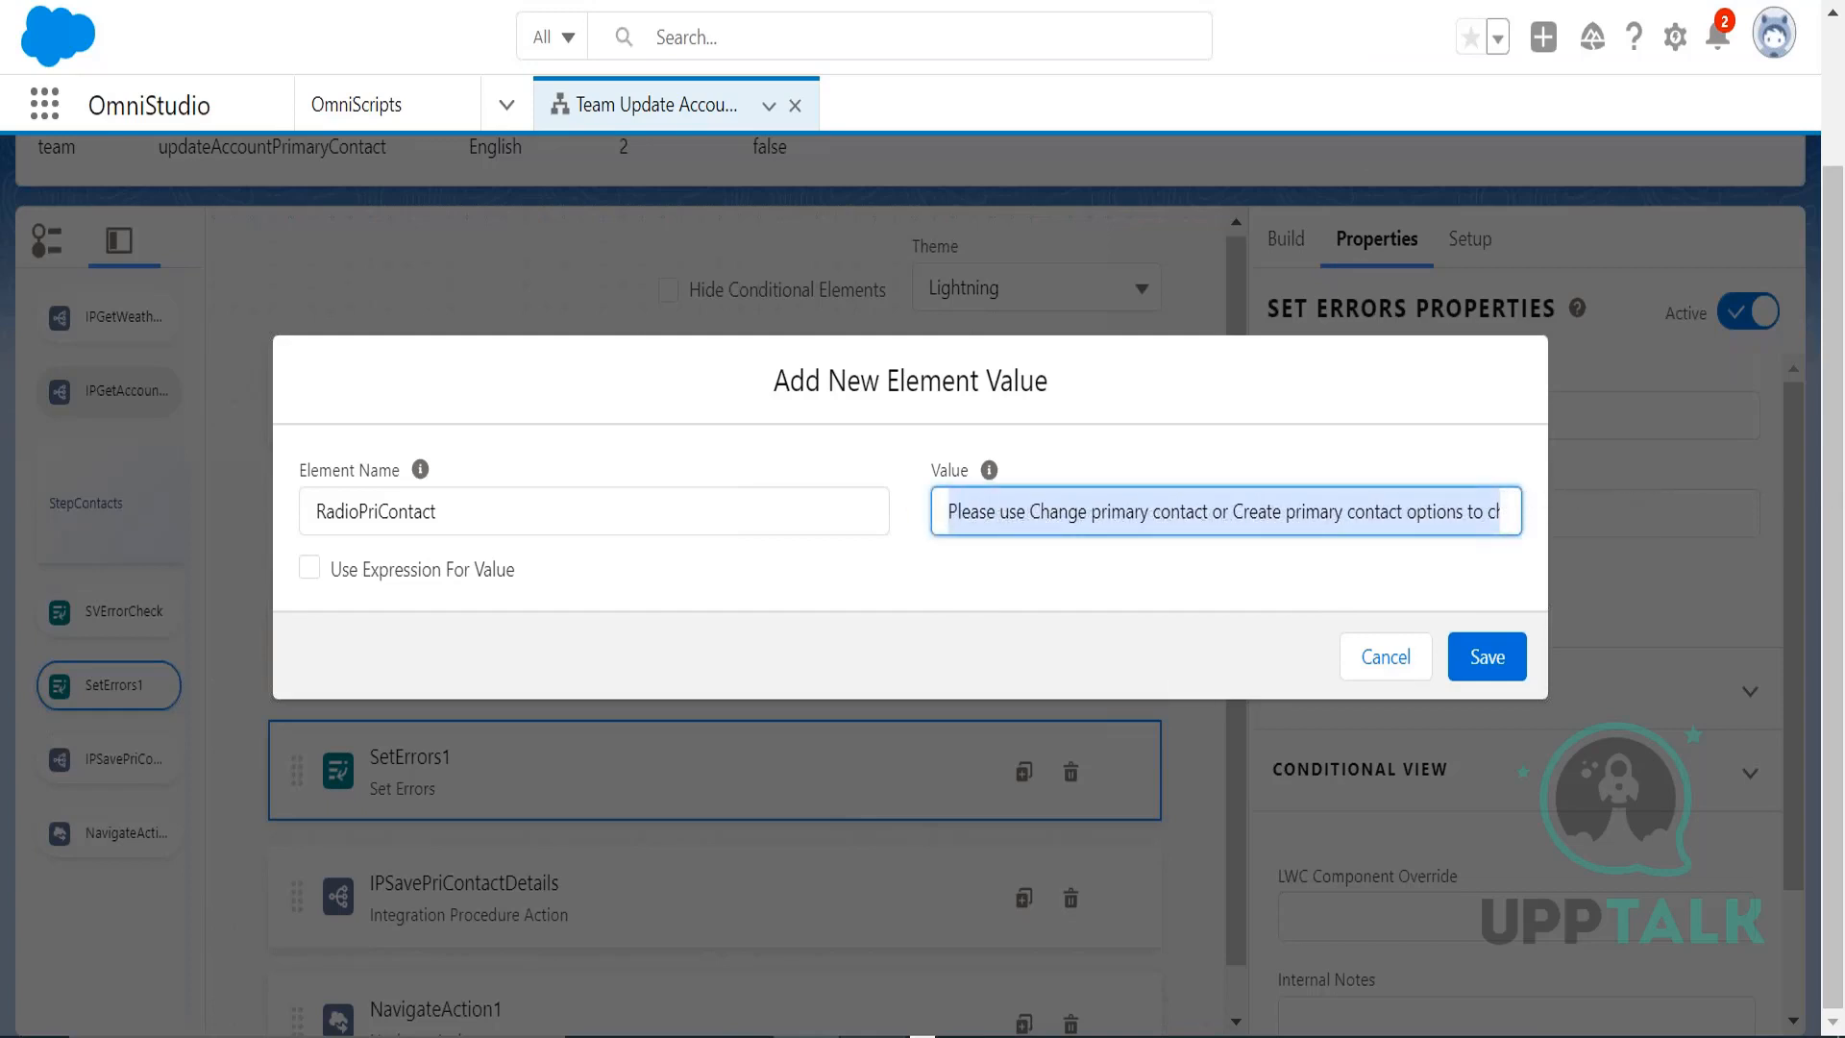
click(1134, 574)
click(1488, 658)
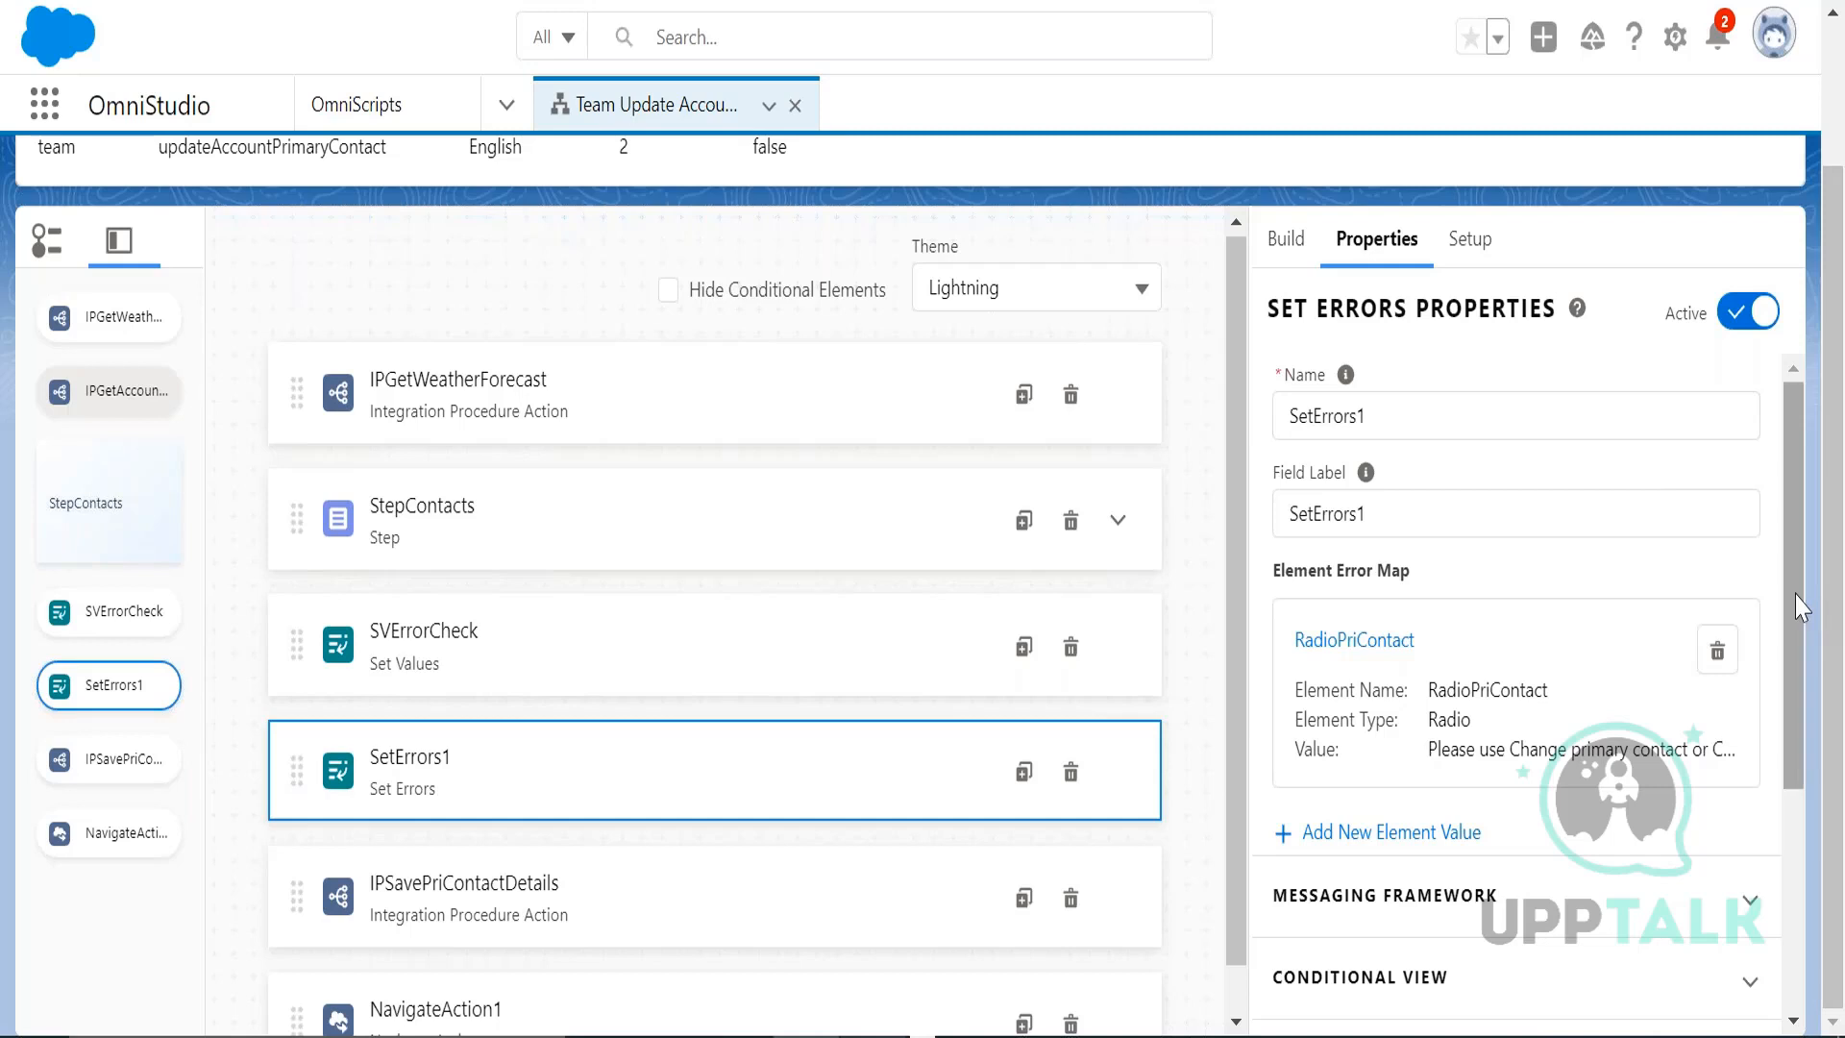
- Add a conditional view rule to the SetErrors1 element that shows it when SVErrorCheck is equal to NotOK, and save it
drag(1800, 634, 1804, 858)
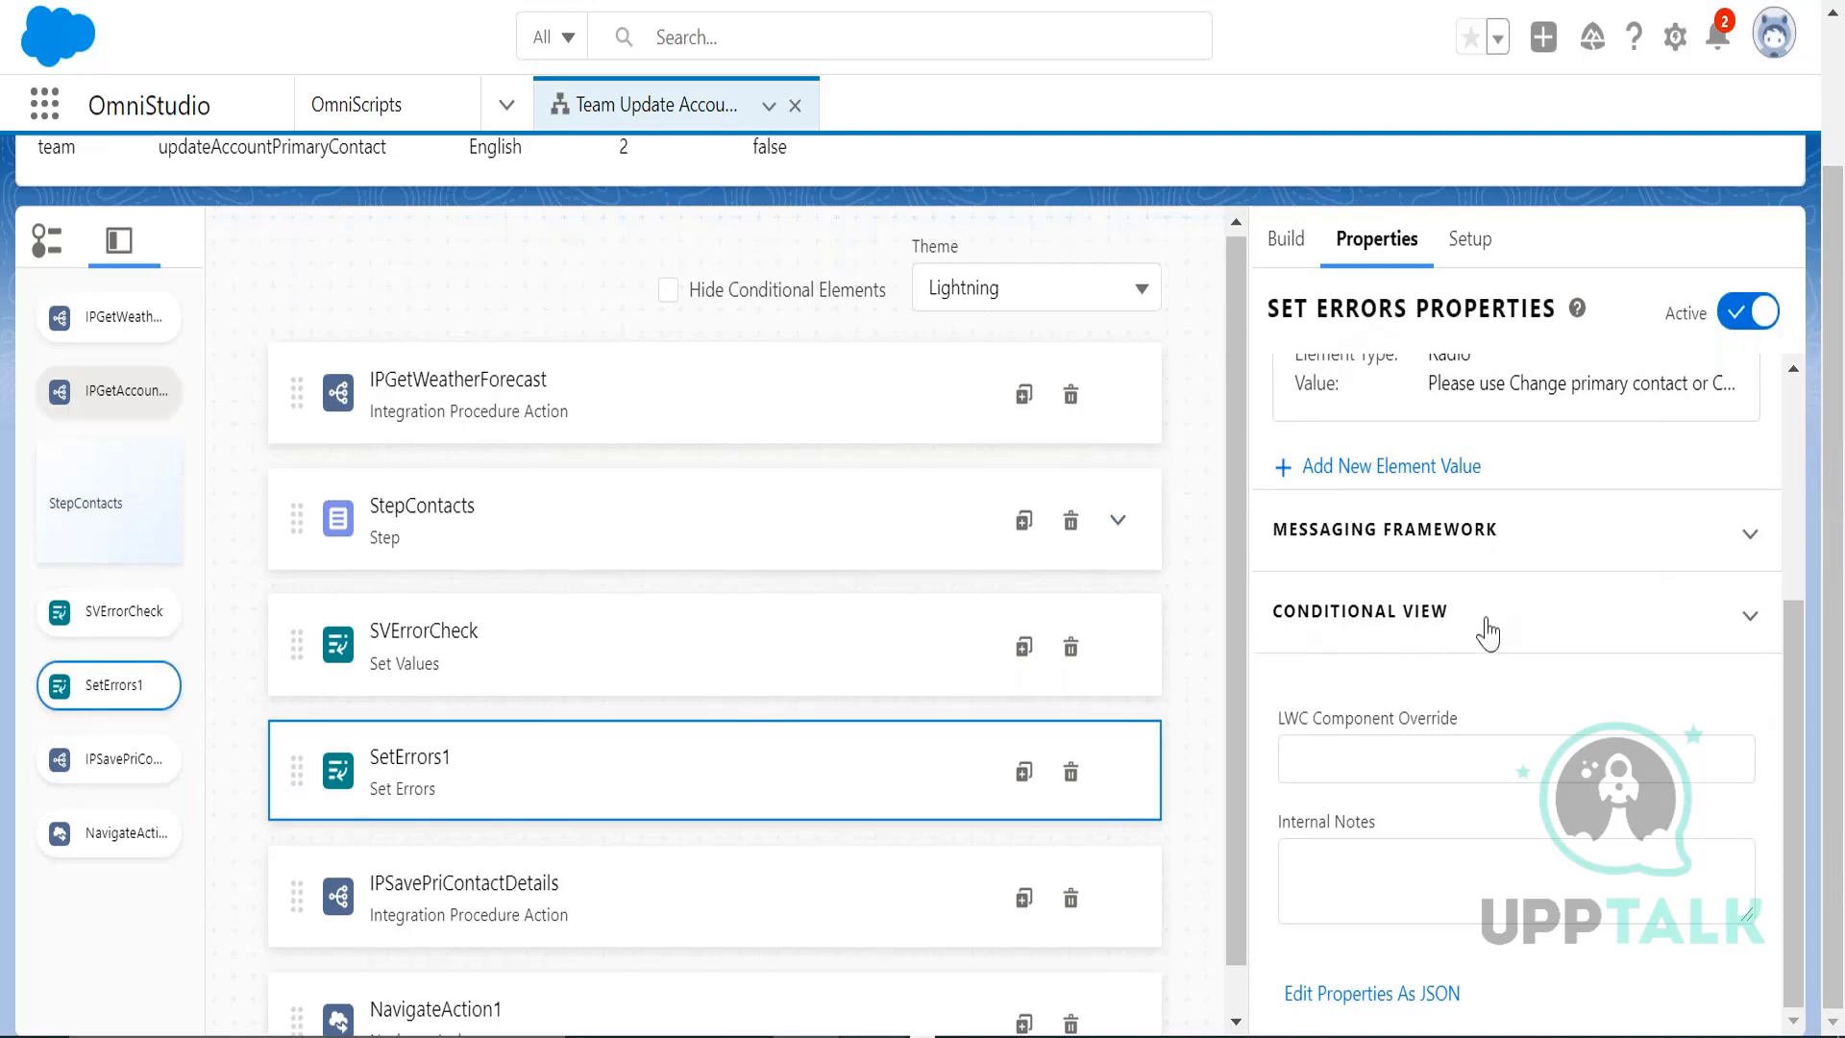
click(1748, 613)
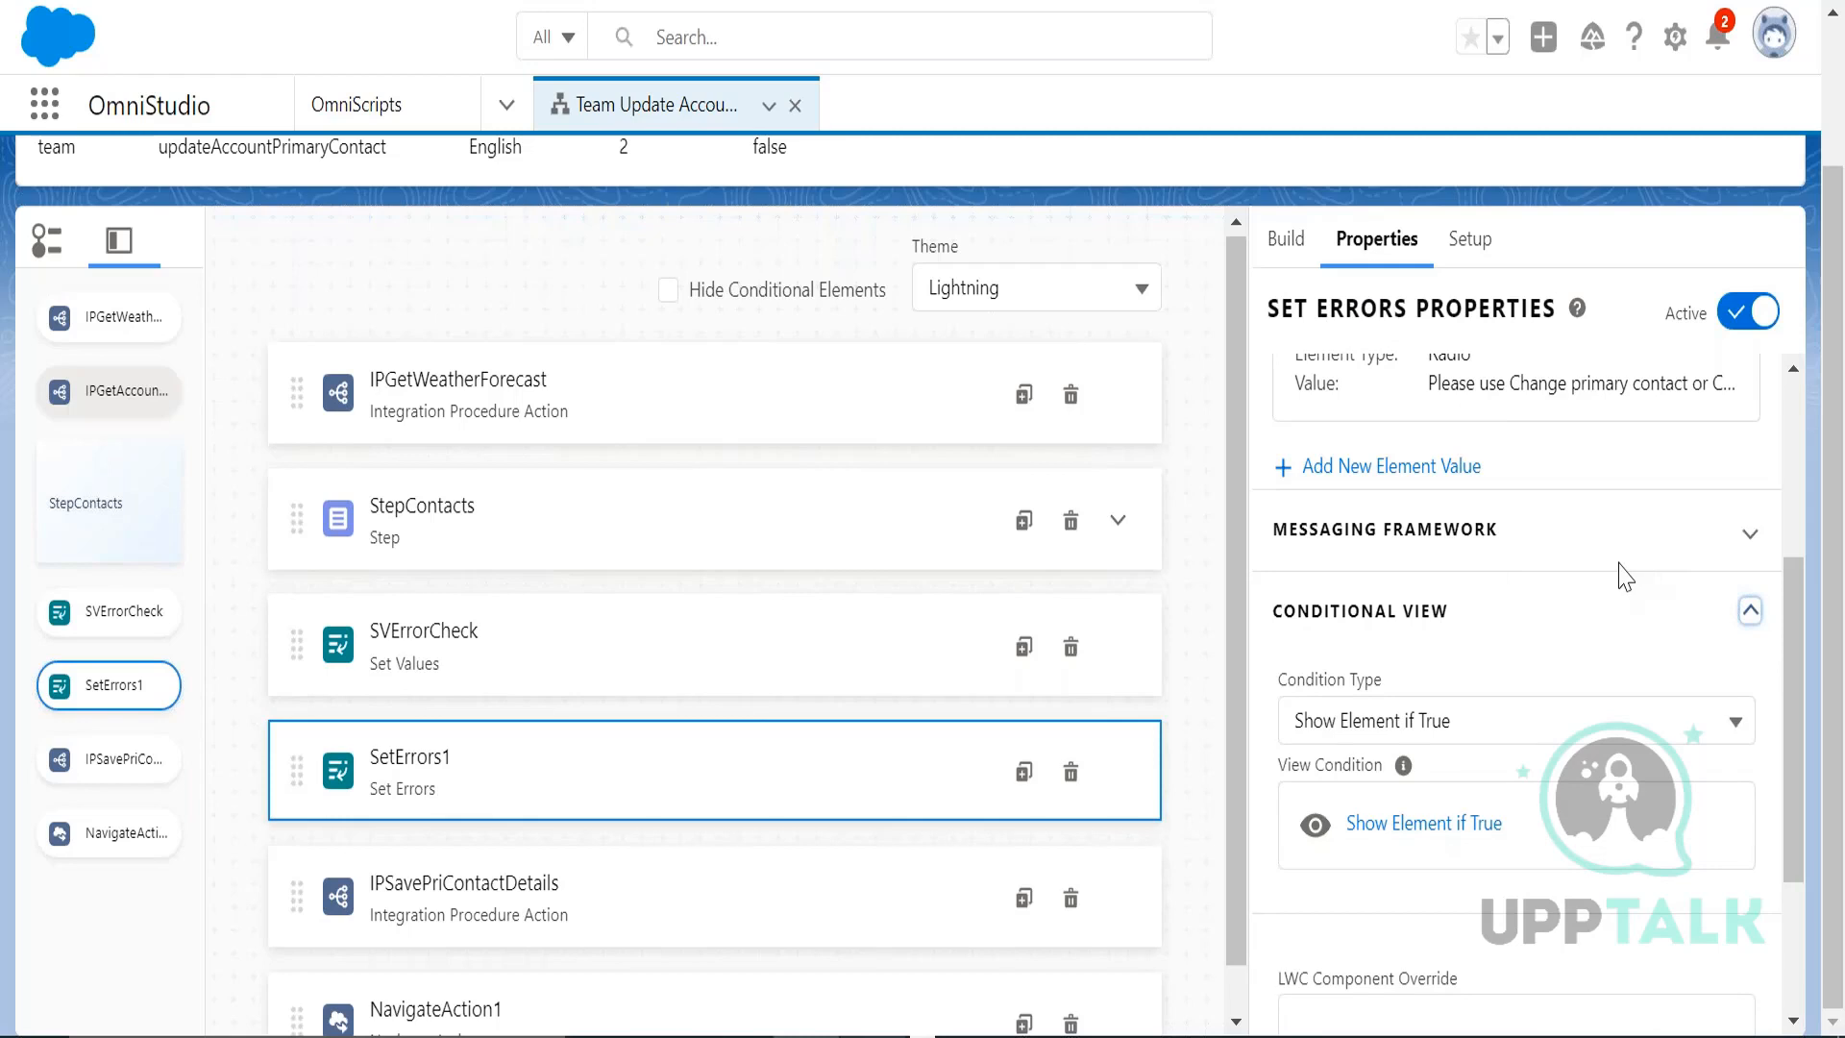
click(1433, 825)
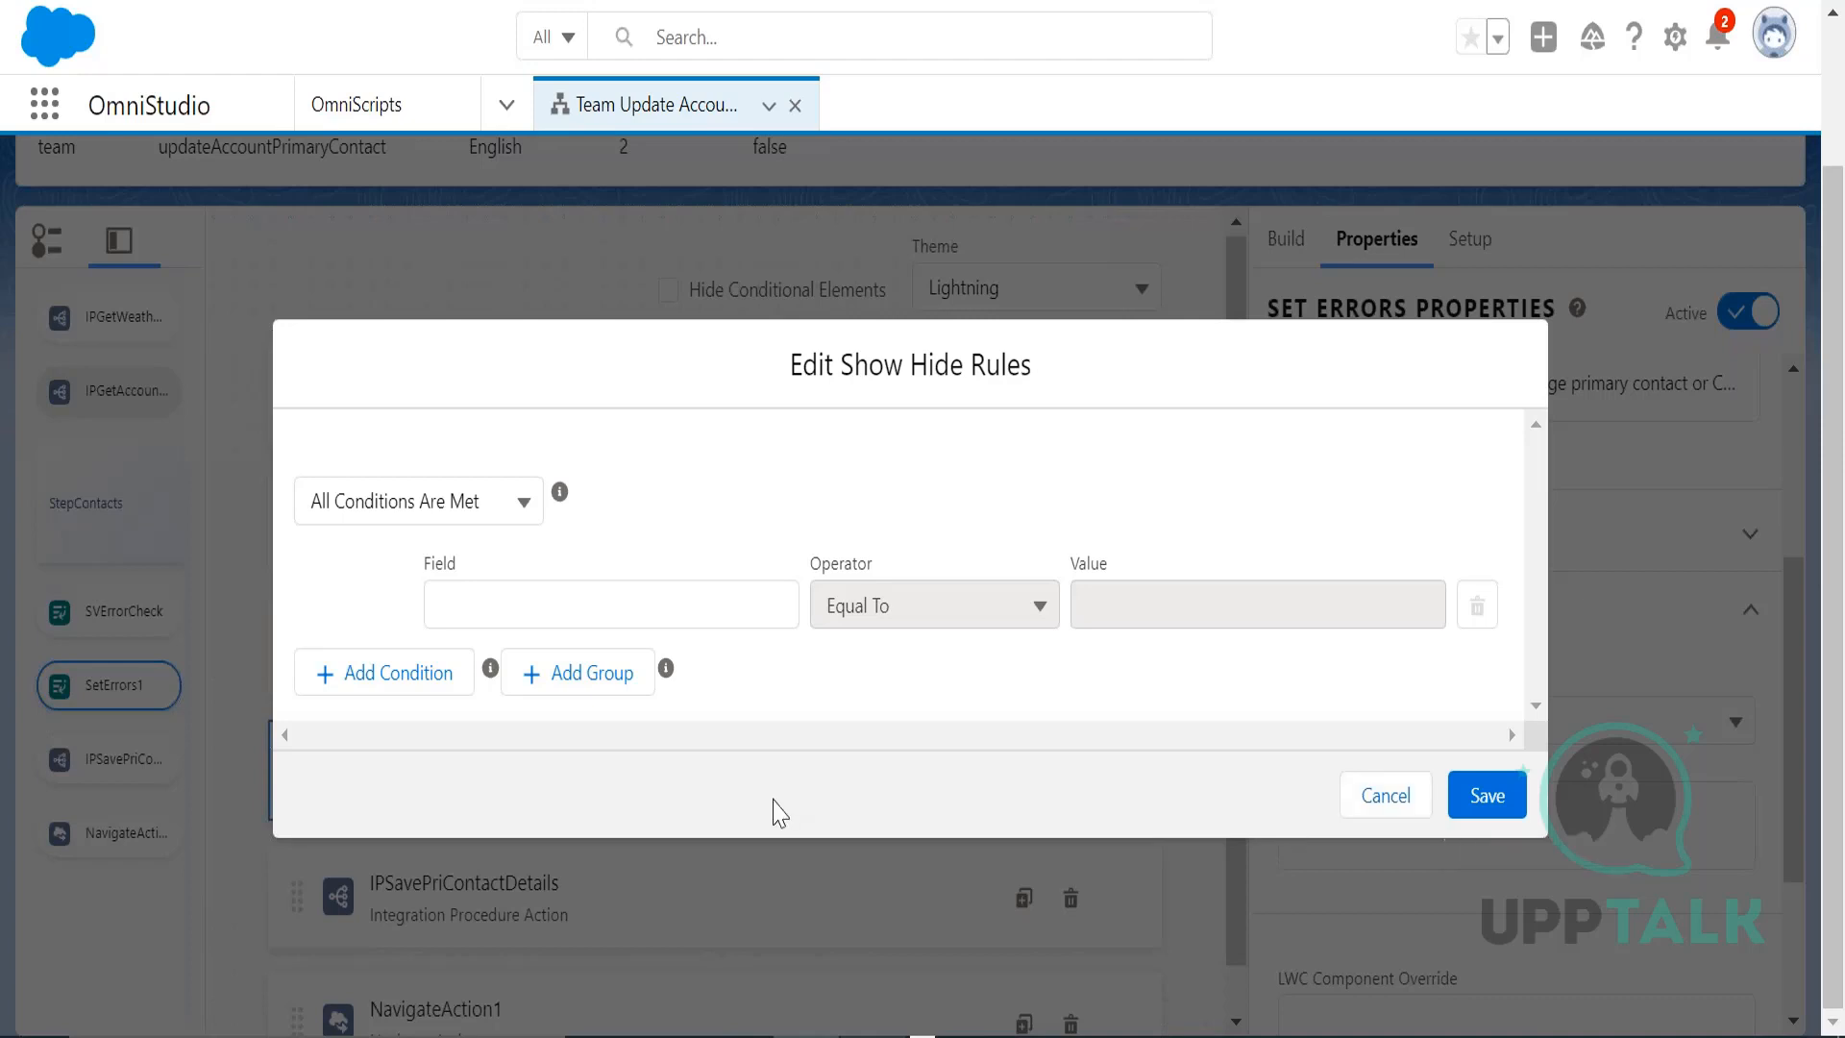
click(731, 600)
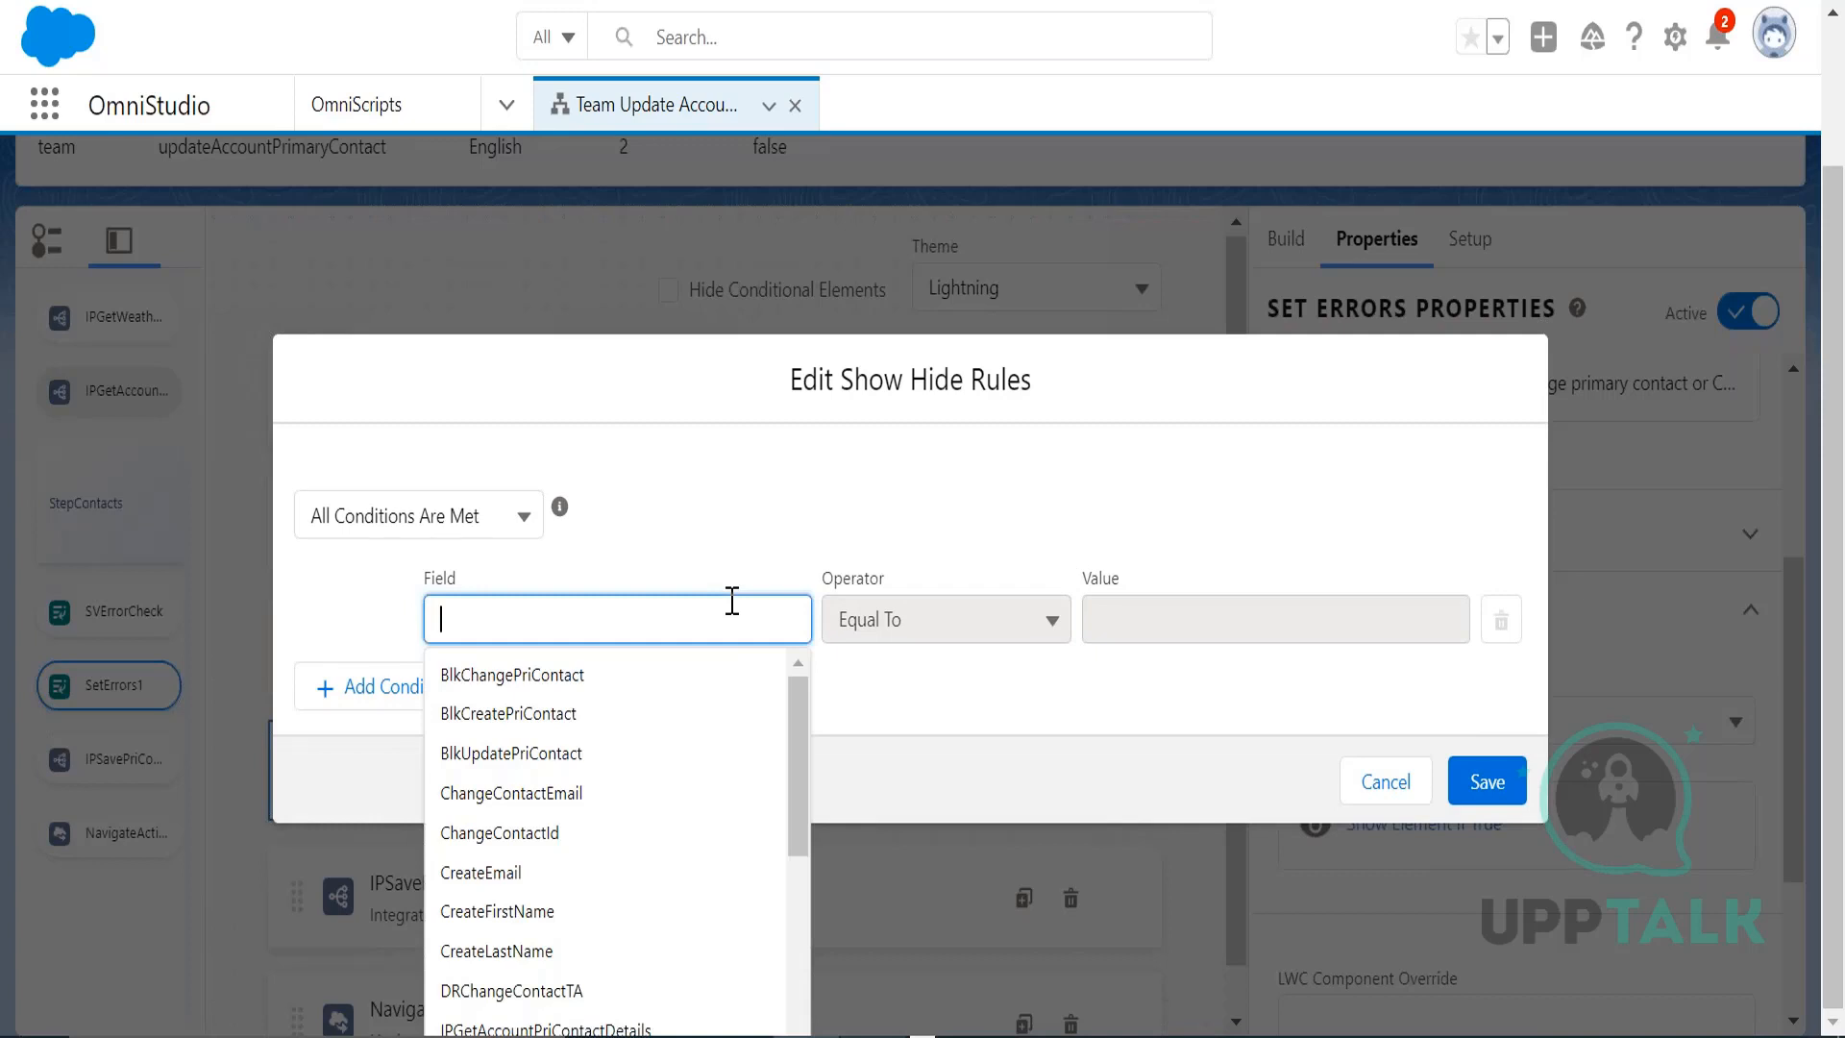
text(SV)
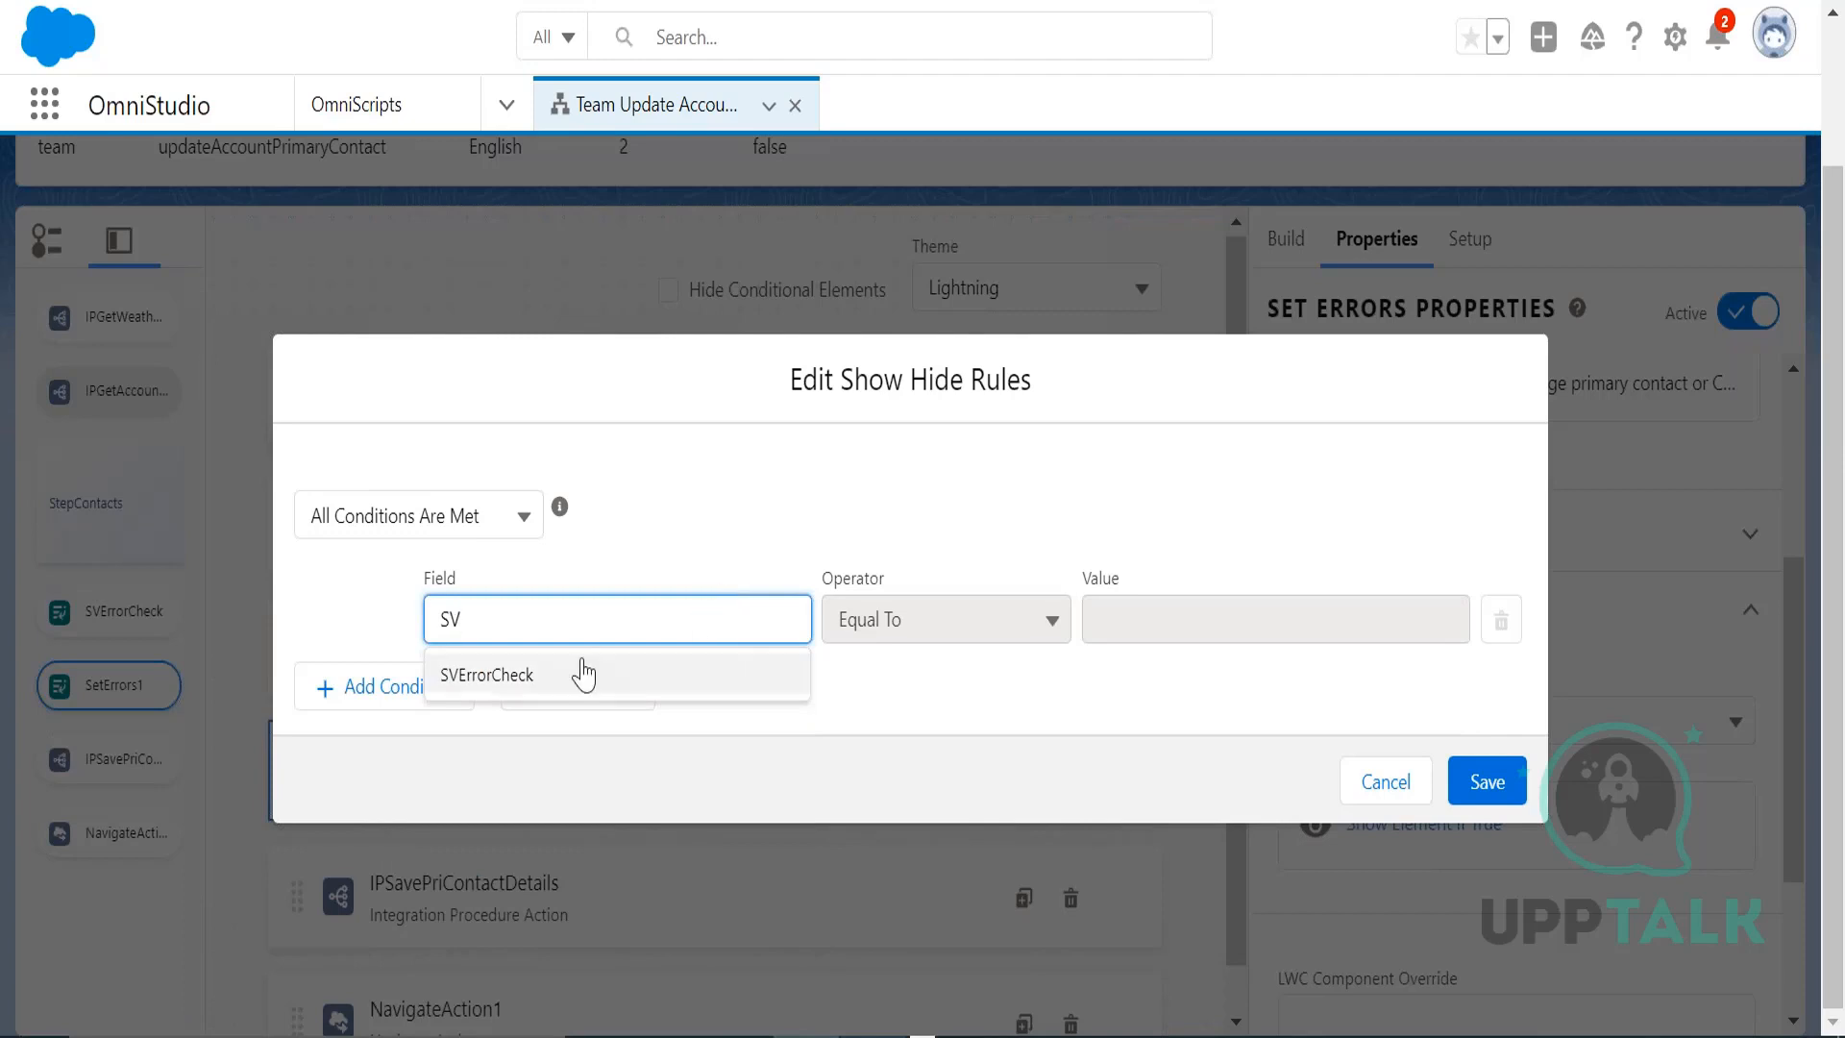
click(634, 676)
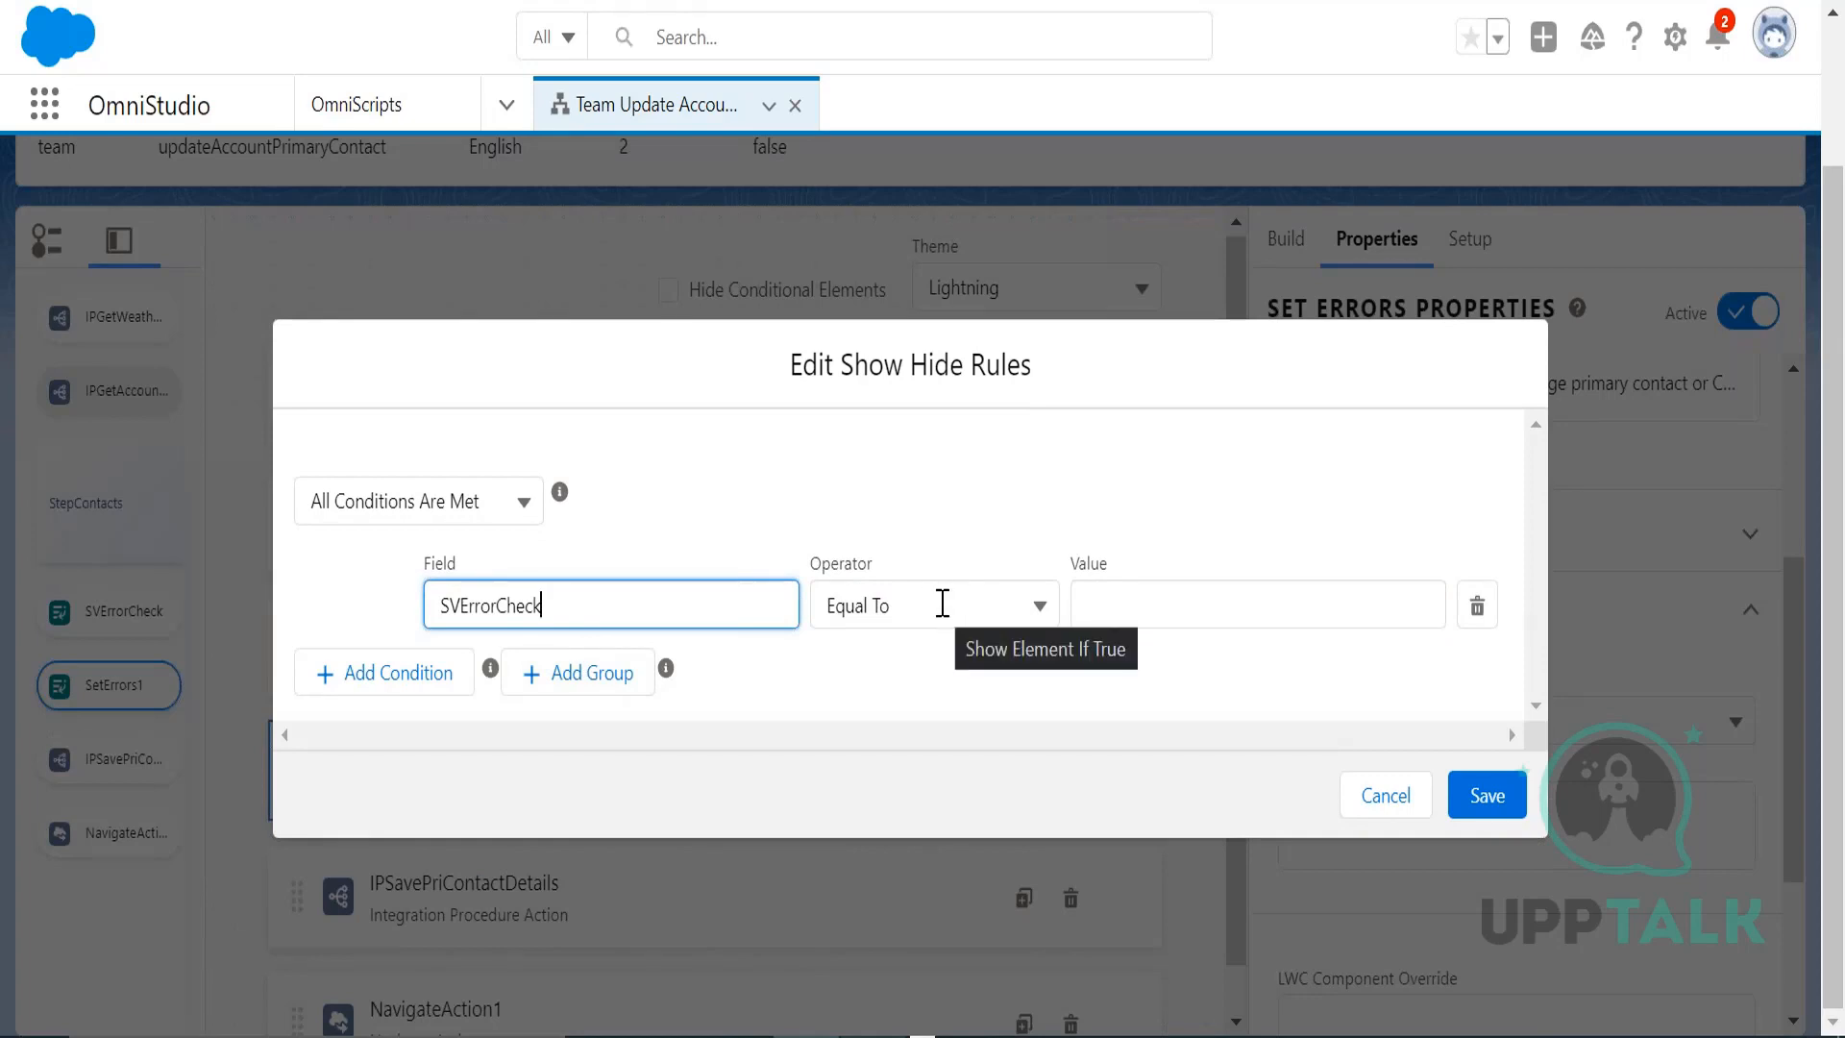
click(1148, 597)
text(NotOK)
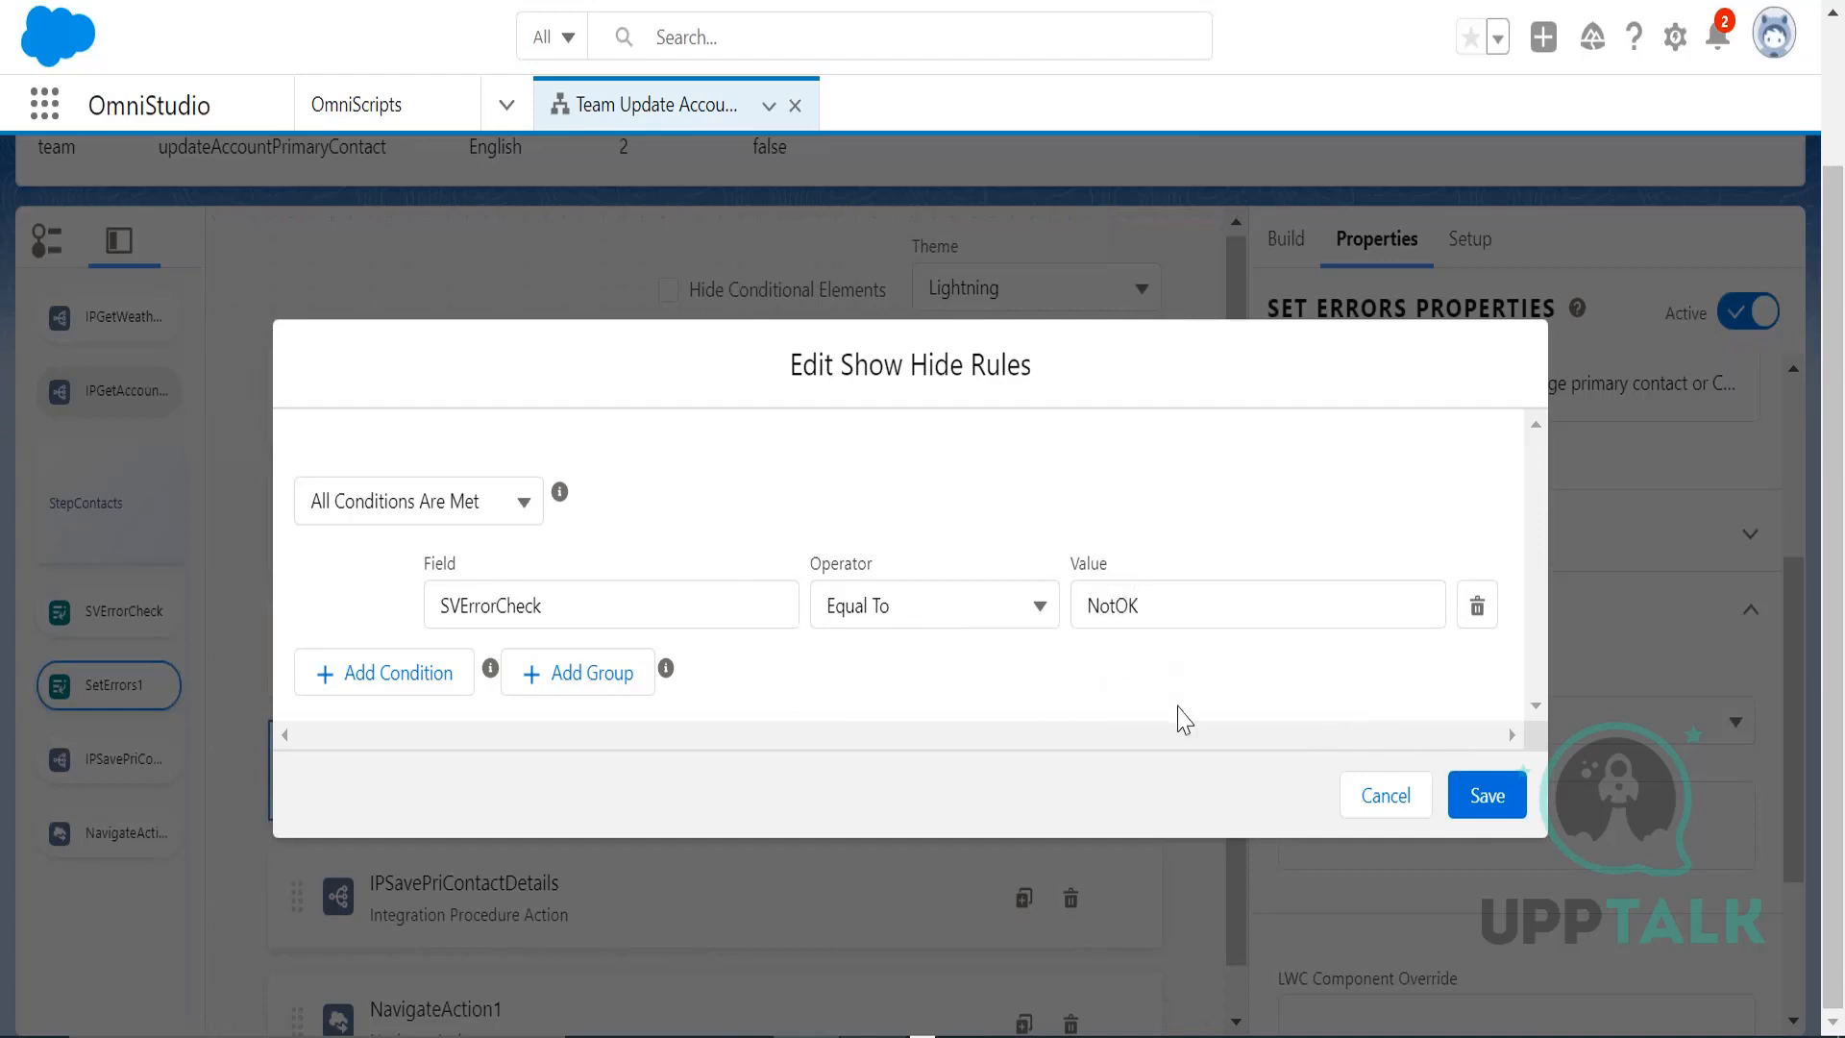
click(1488, 795)
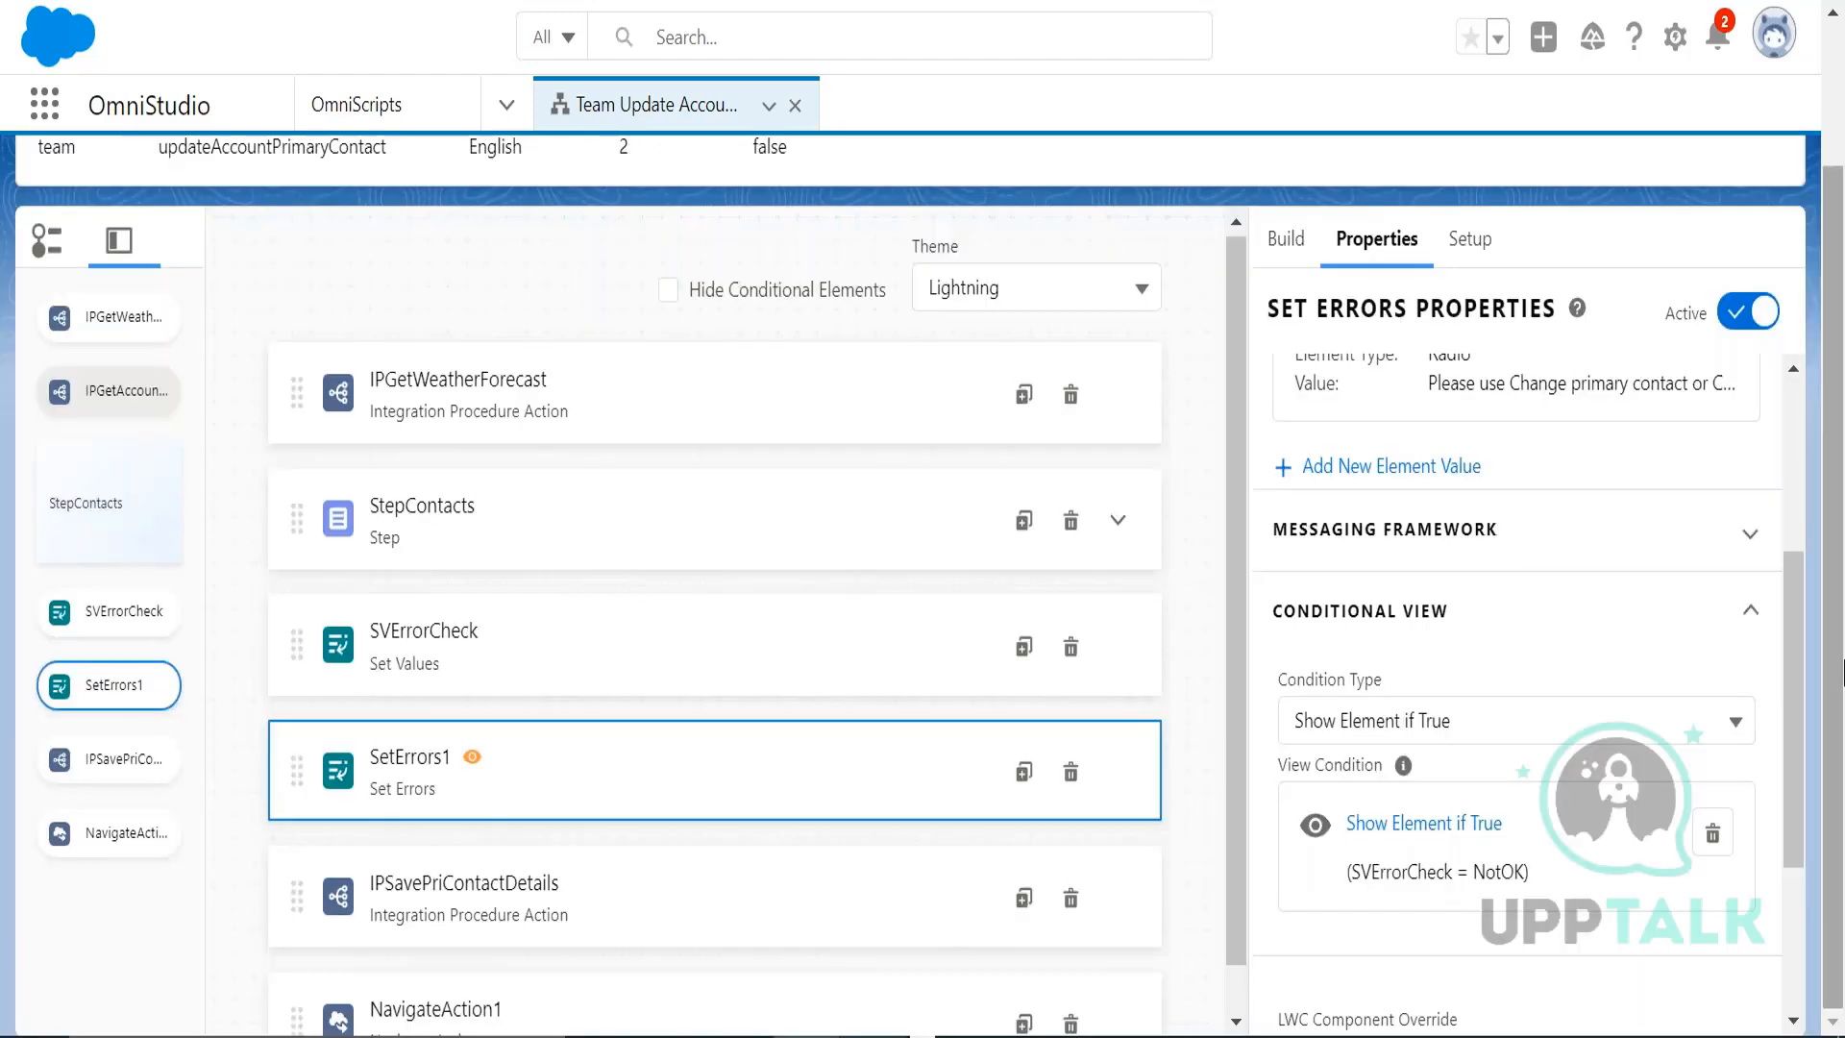
- Preview the OmniScript and submit Step1 with Update Primary Contact selected and the primary contact name empty
scroll(1840, 639, up, 2)
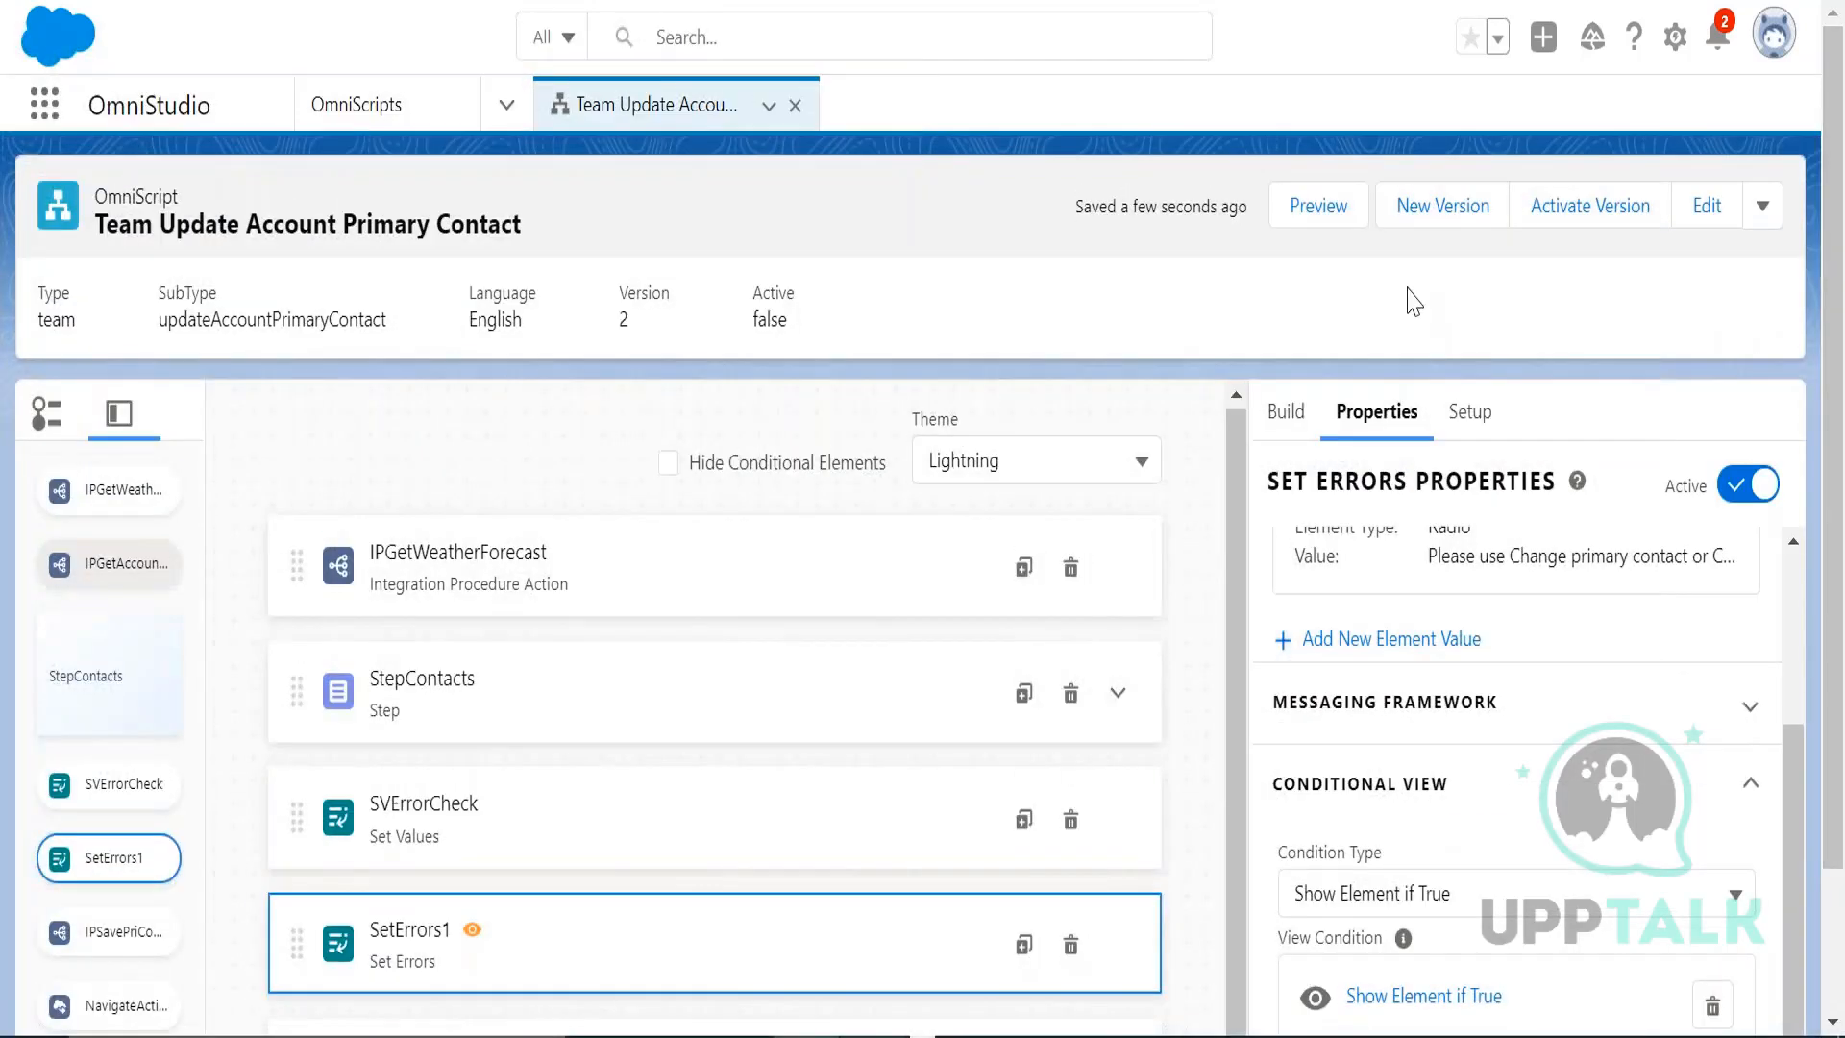
click(1319, 207)
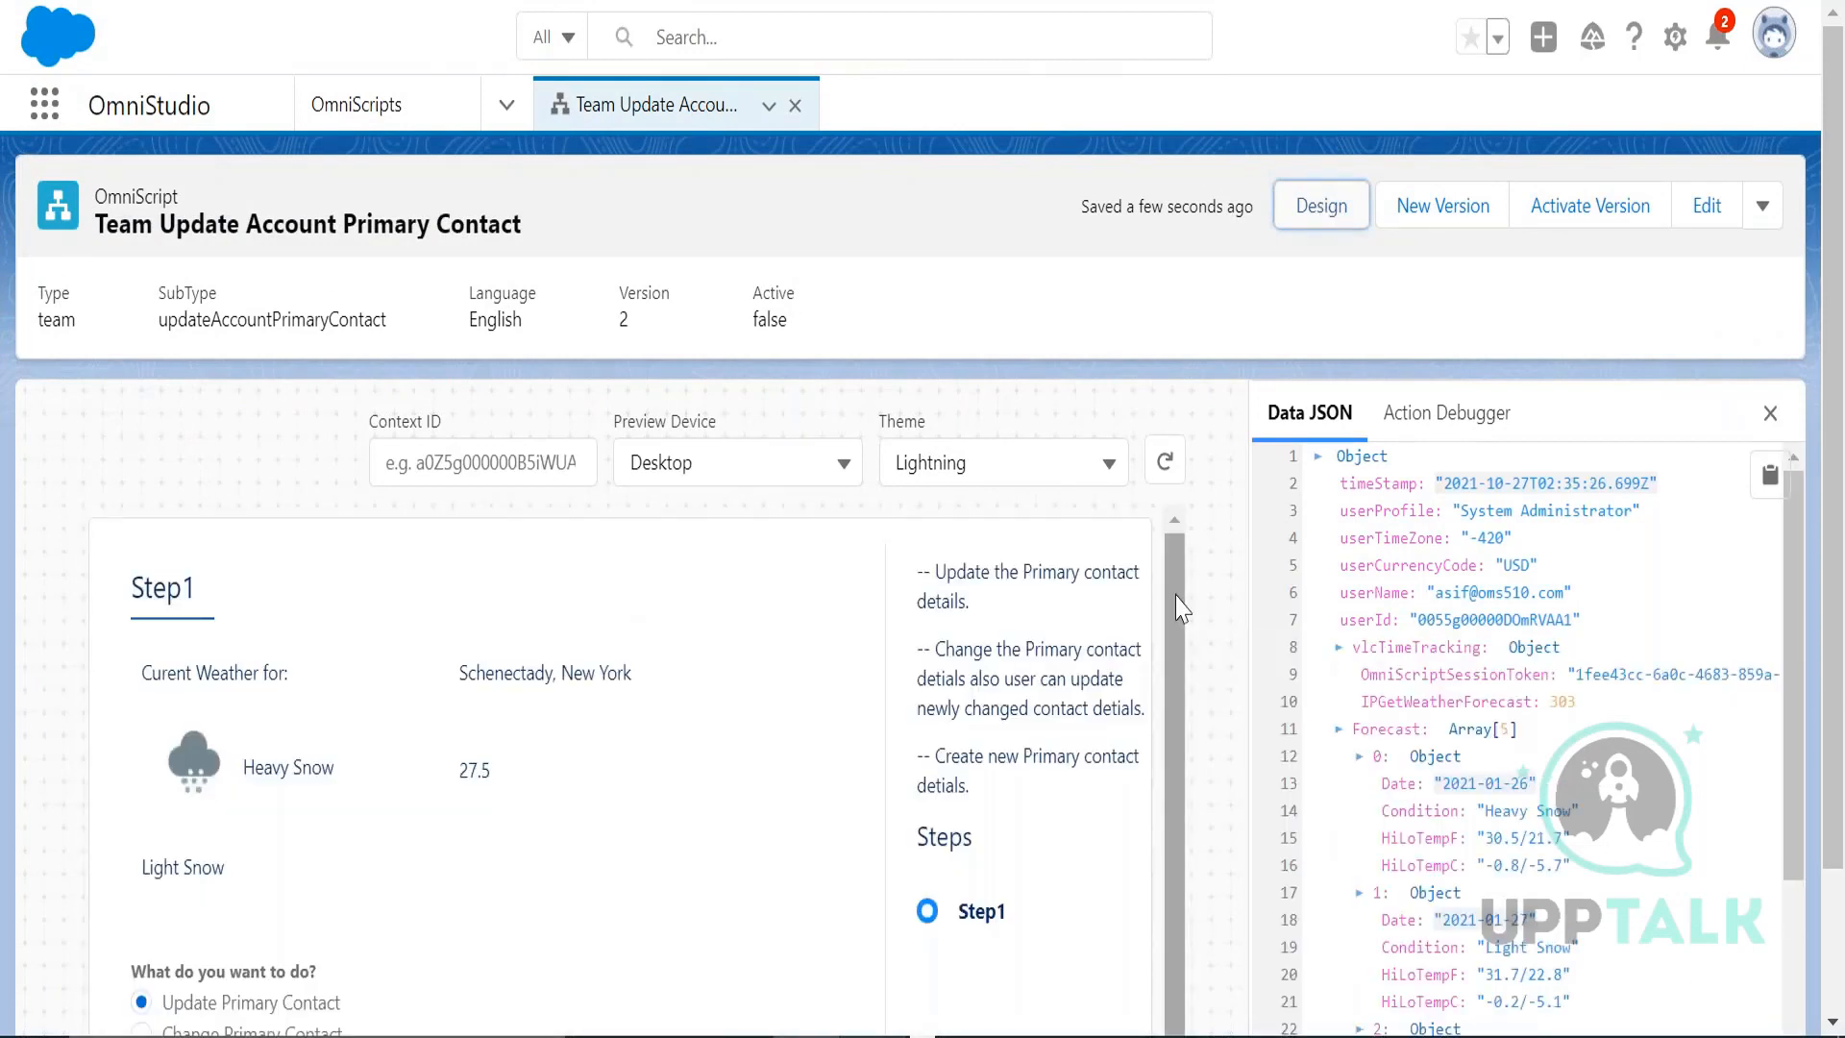
scroll(1174, 673, down, 2)
drag(1792, 448, 1843, 736)
scroll(1843, 736, down, 2)
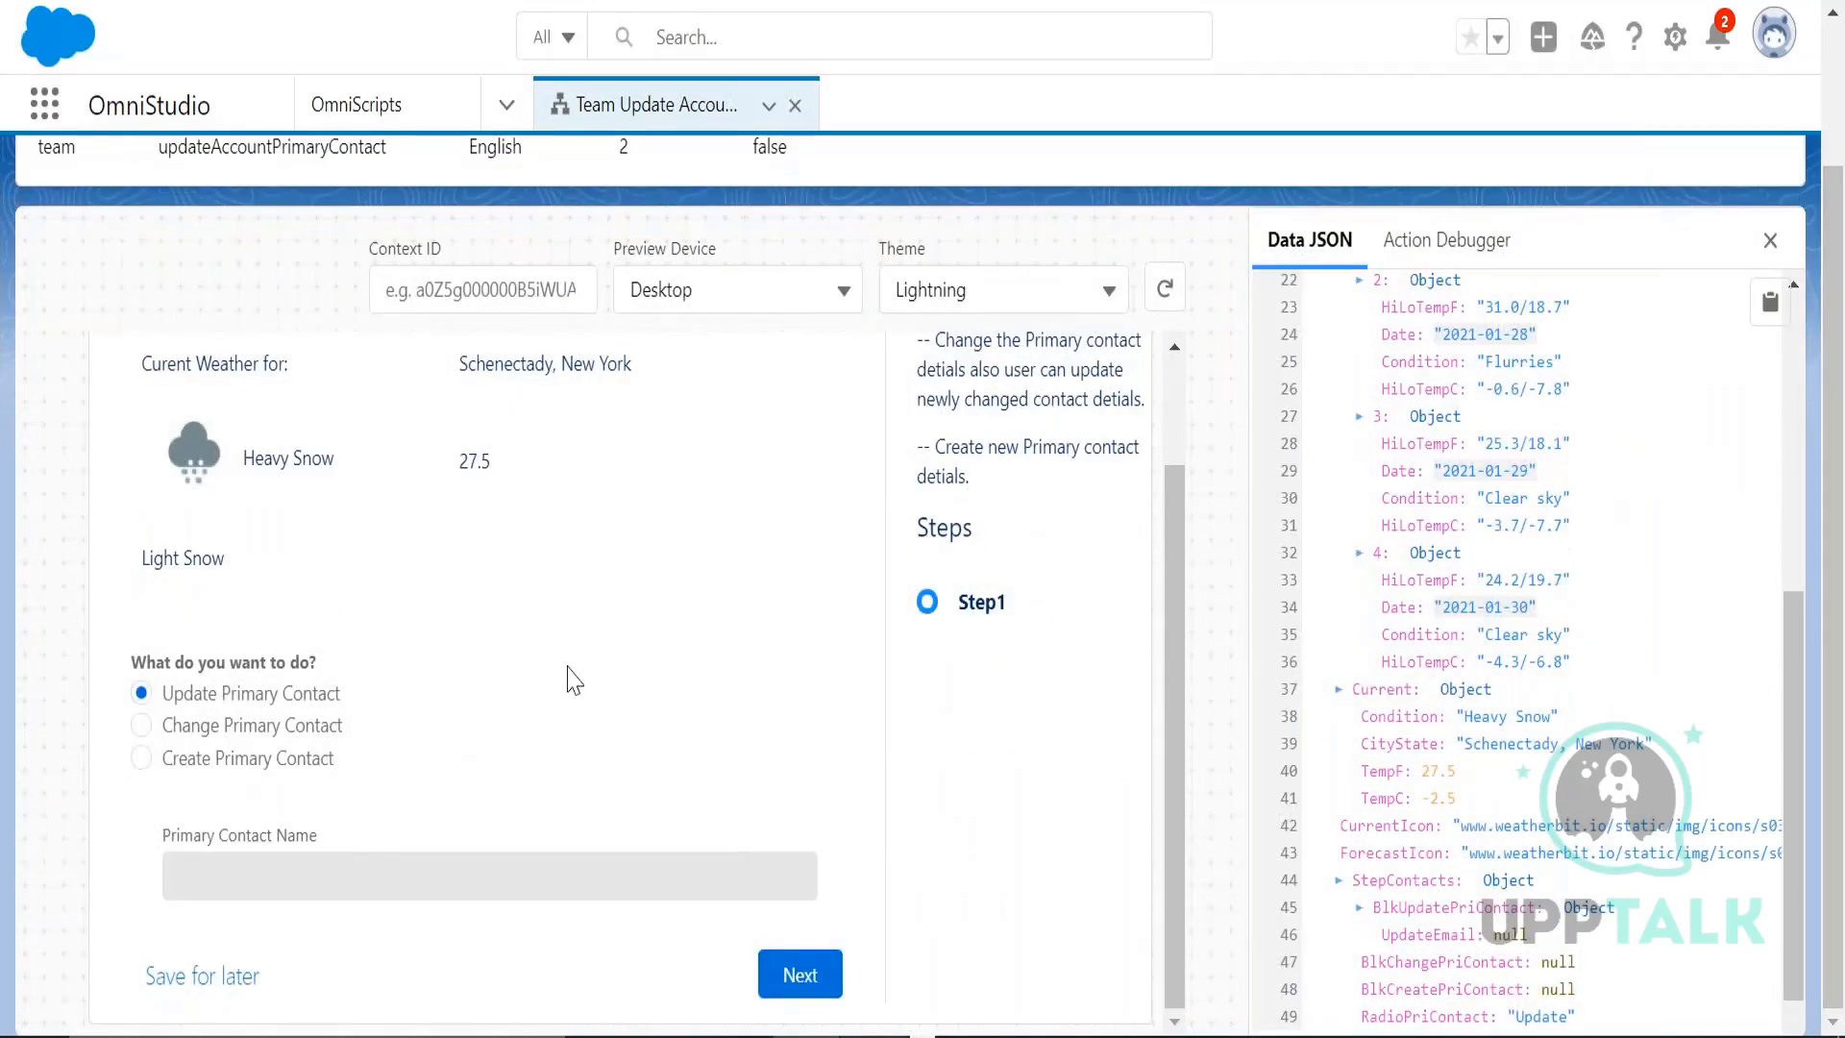
click(774, 976)
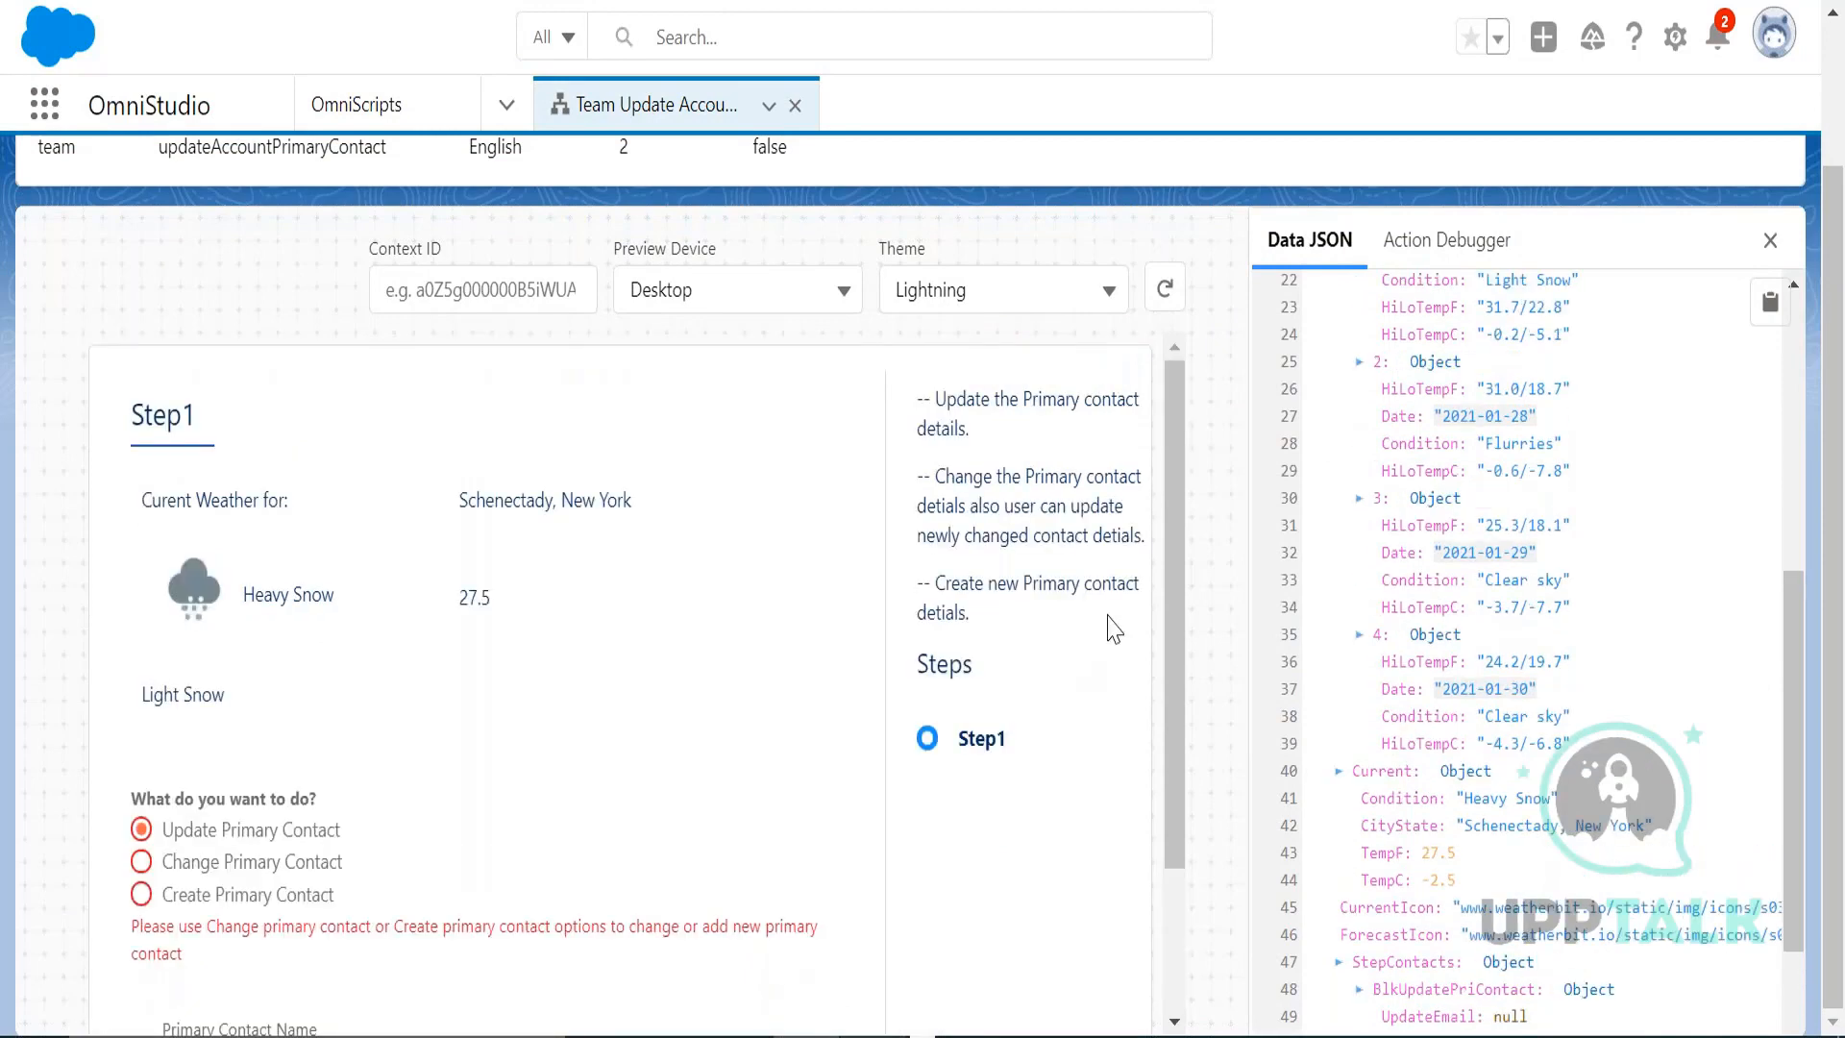
- Review the error message under the contact option choices and submit Step1 again with Update Primary Contact selected
drag(1167, 571, 1176, 807)
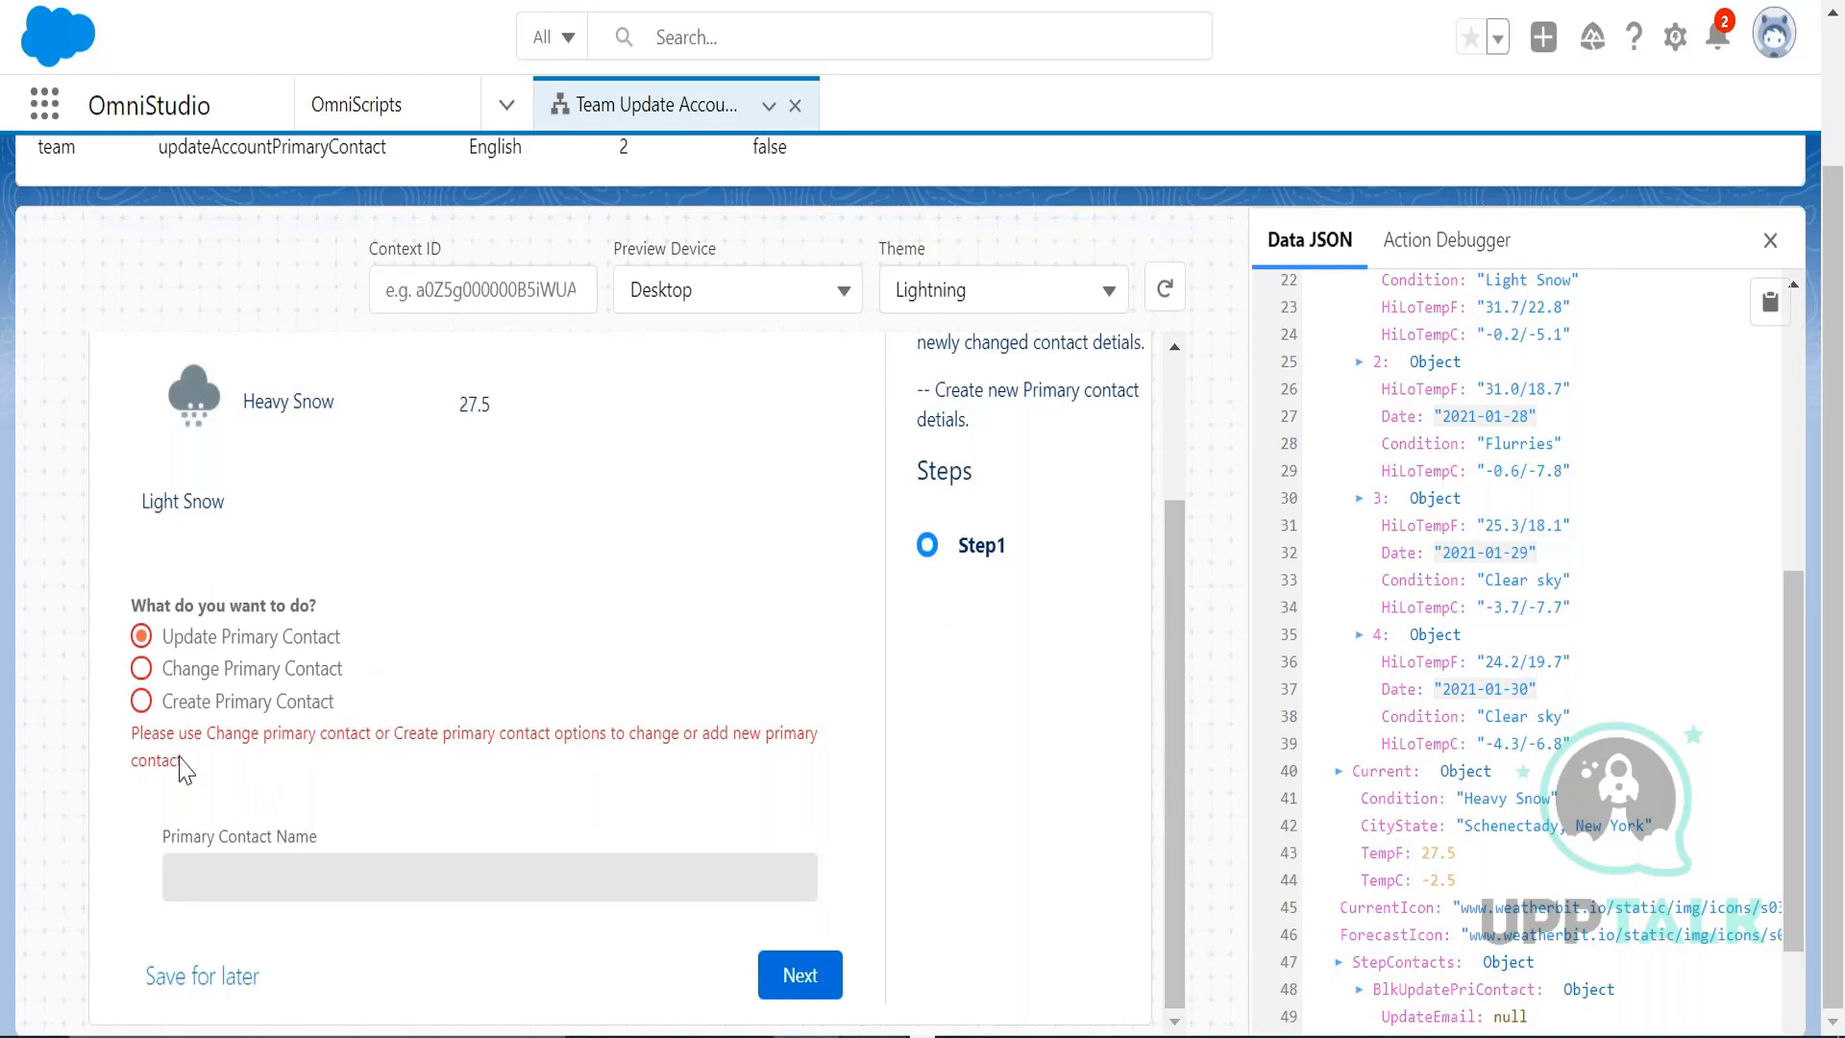
drag(132, 732, 187, 766)
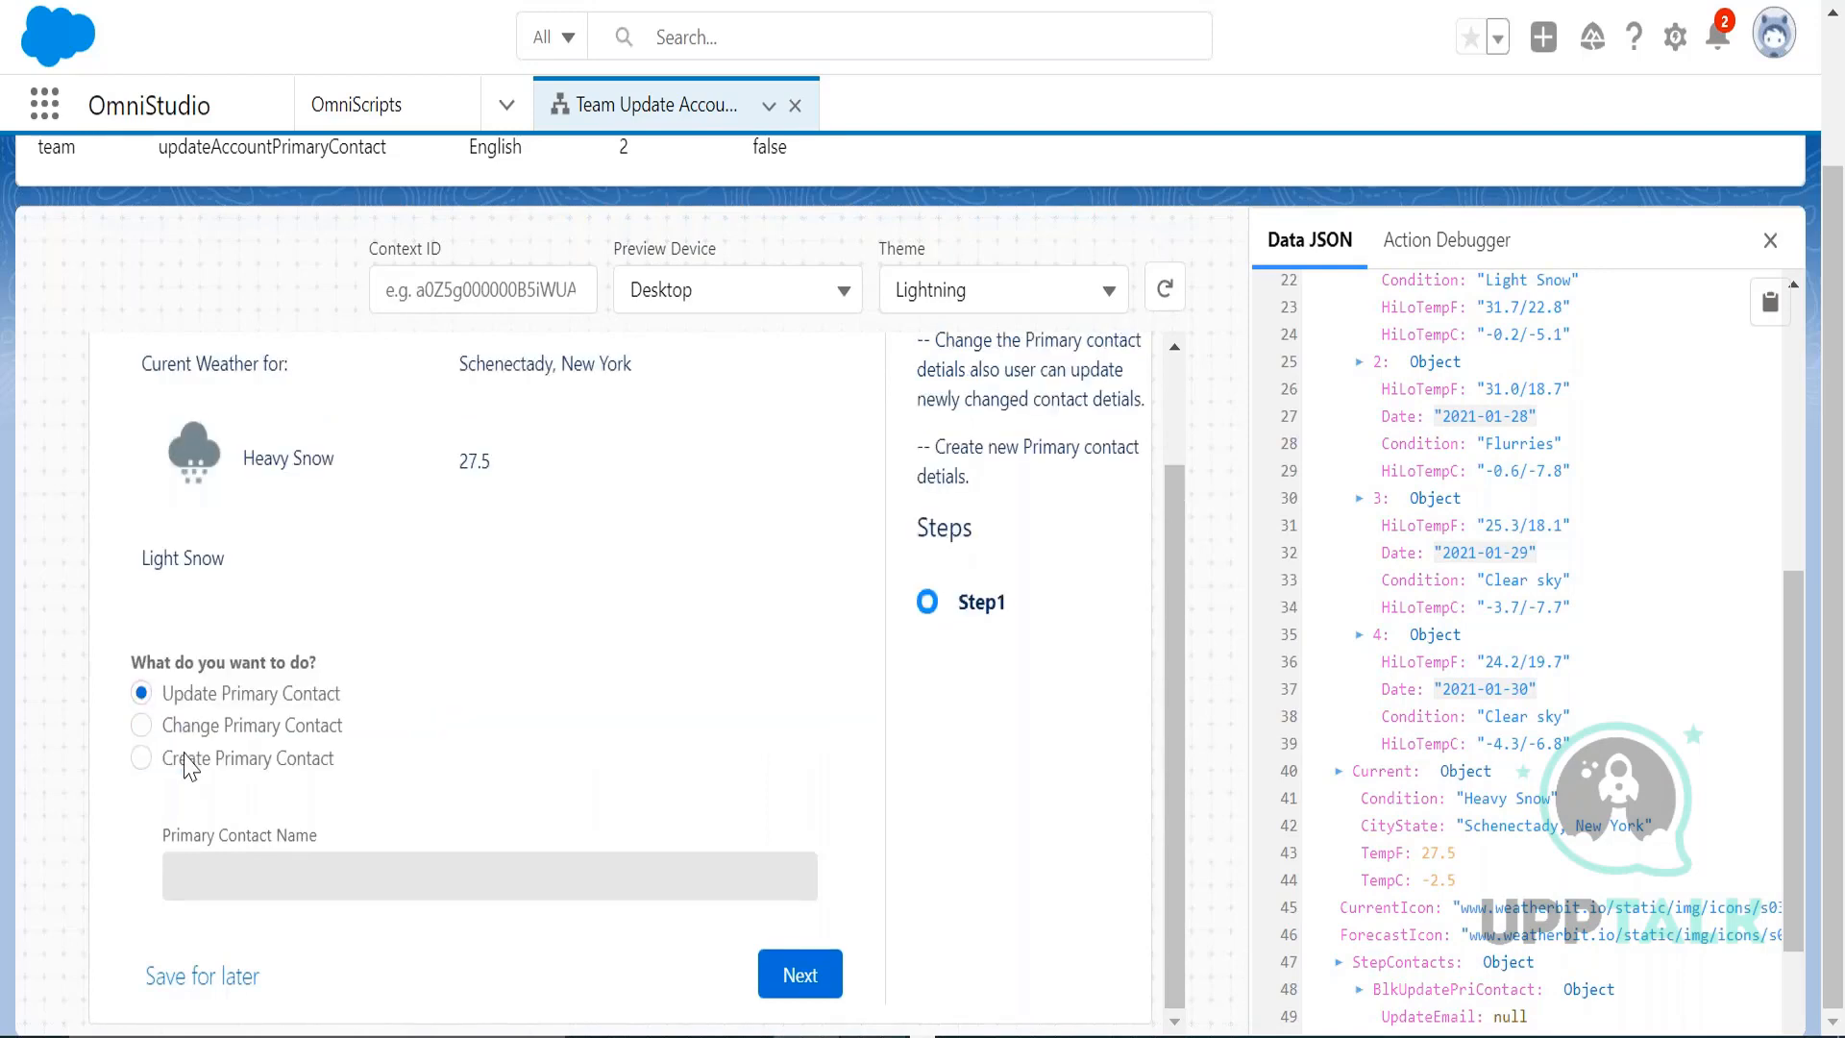
click(799, 974)
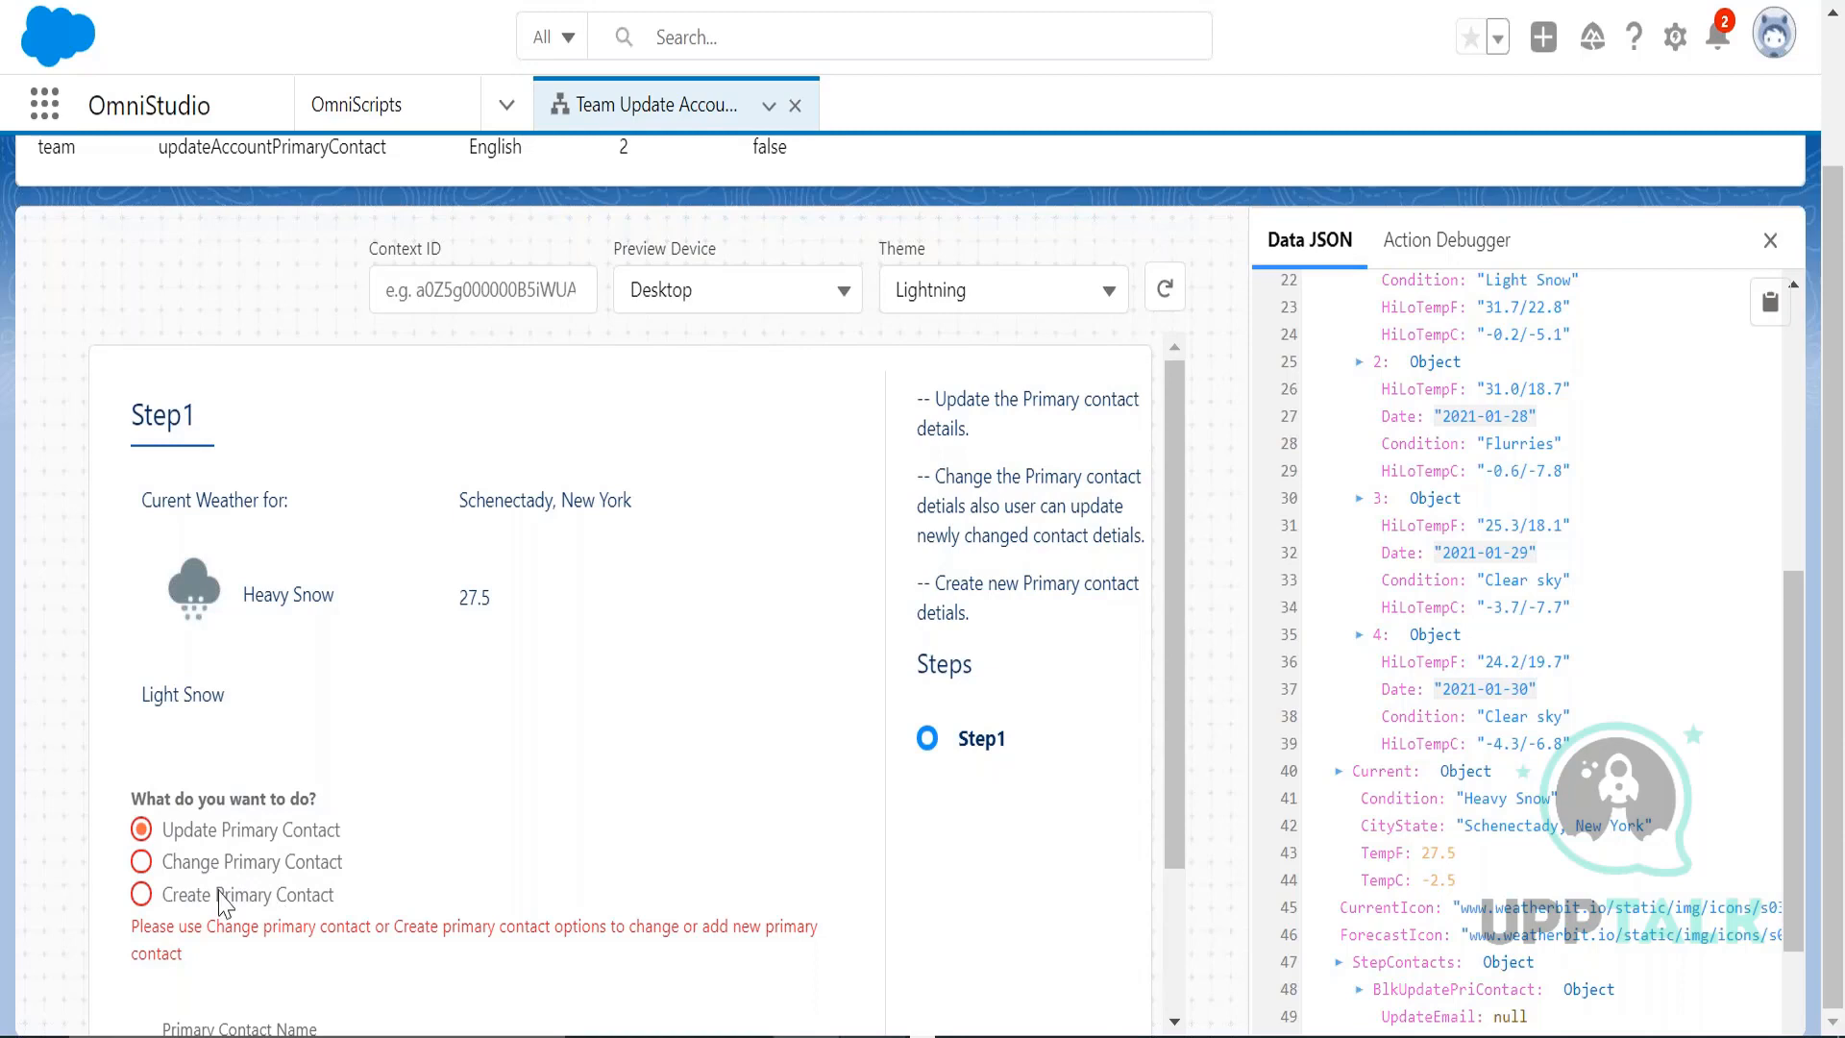
- Switch the choice to Change Primary Contact and look up a contact starting with "p" in TAChangeContact
click(154, 864)
drag(1182, 577, 1175, 819)
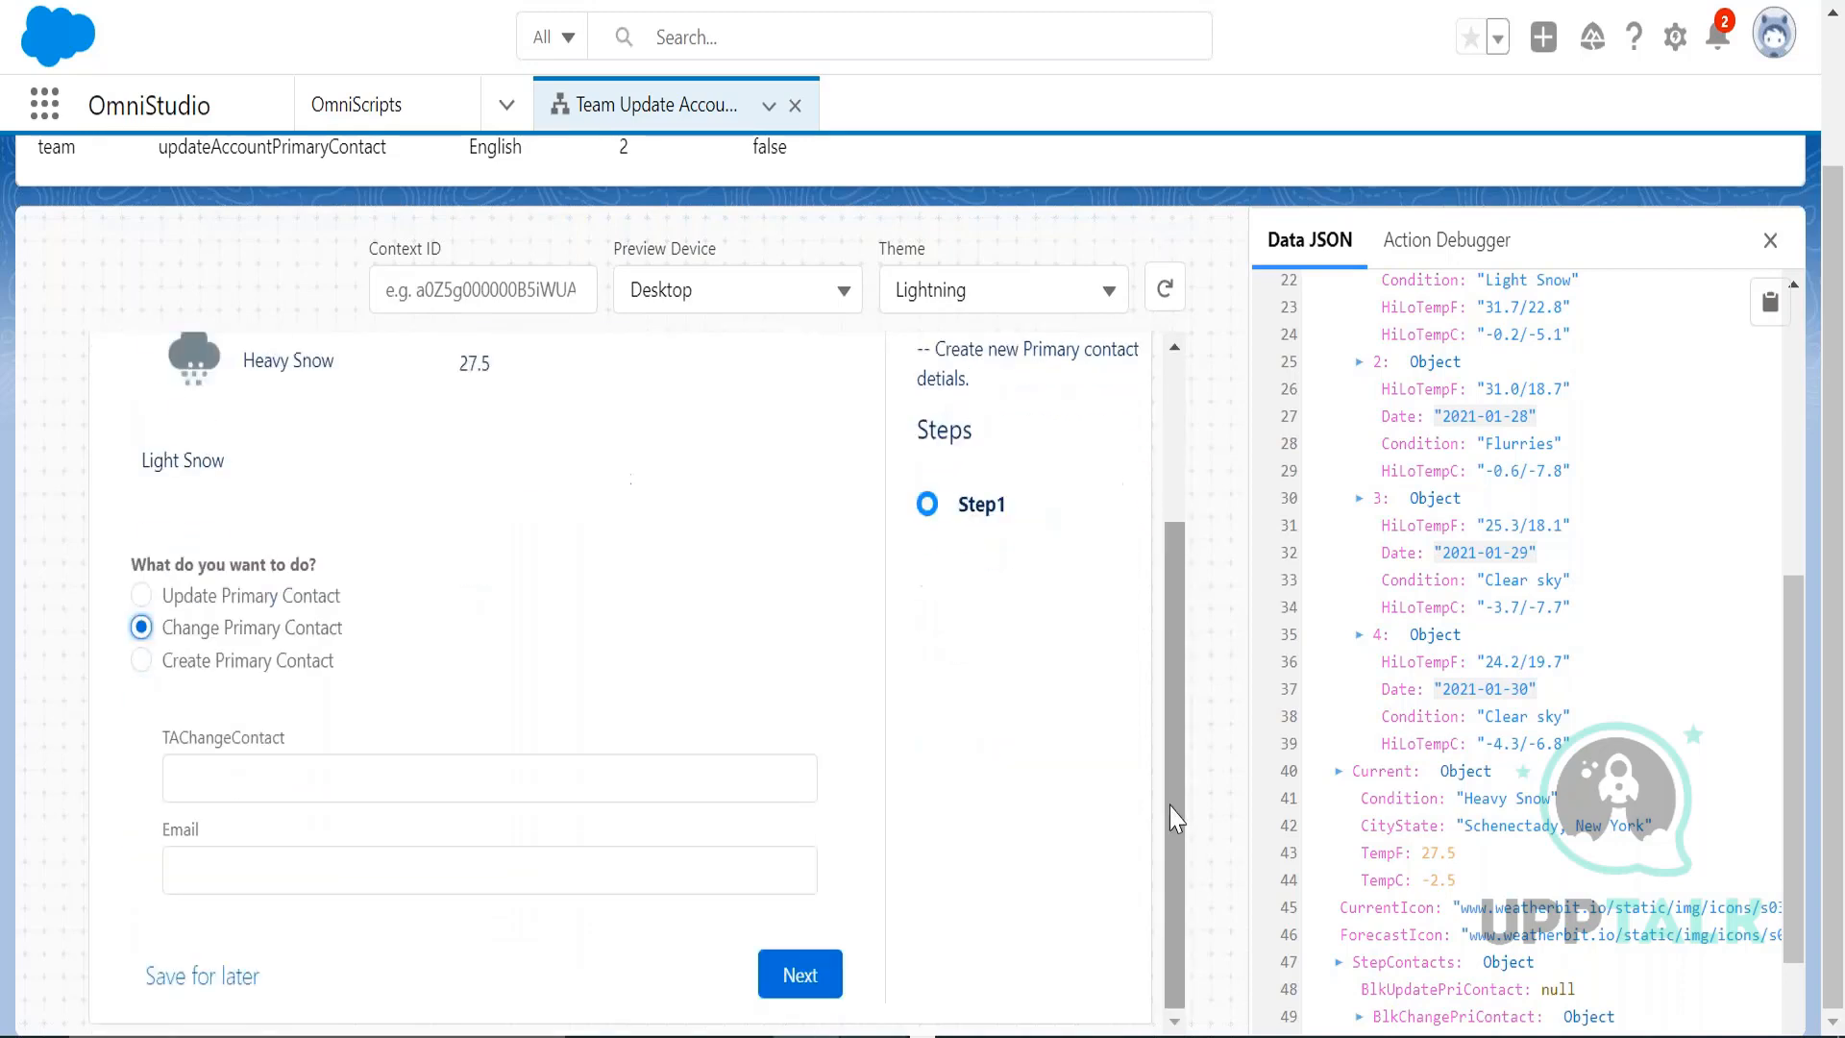
click(390, 792)
text(p)
click(350, 842)
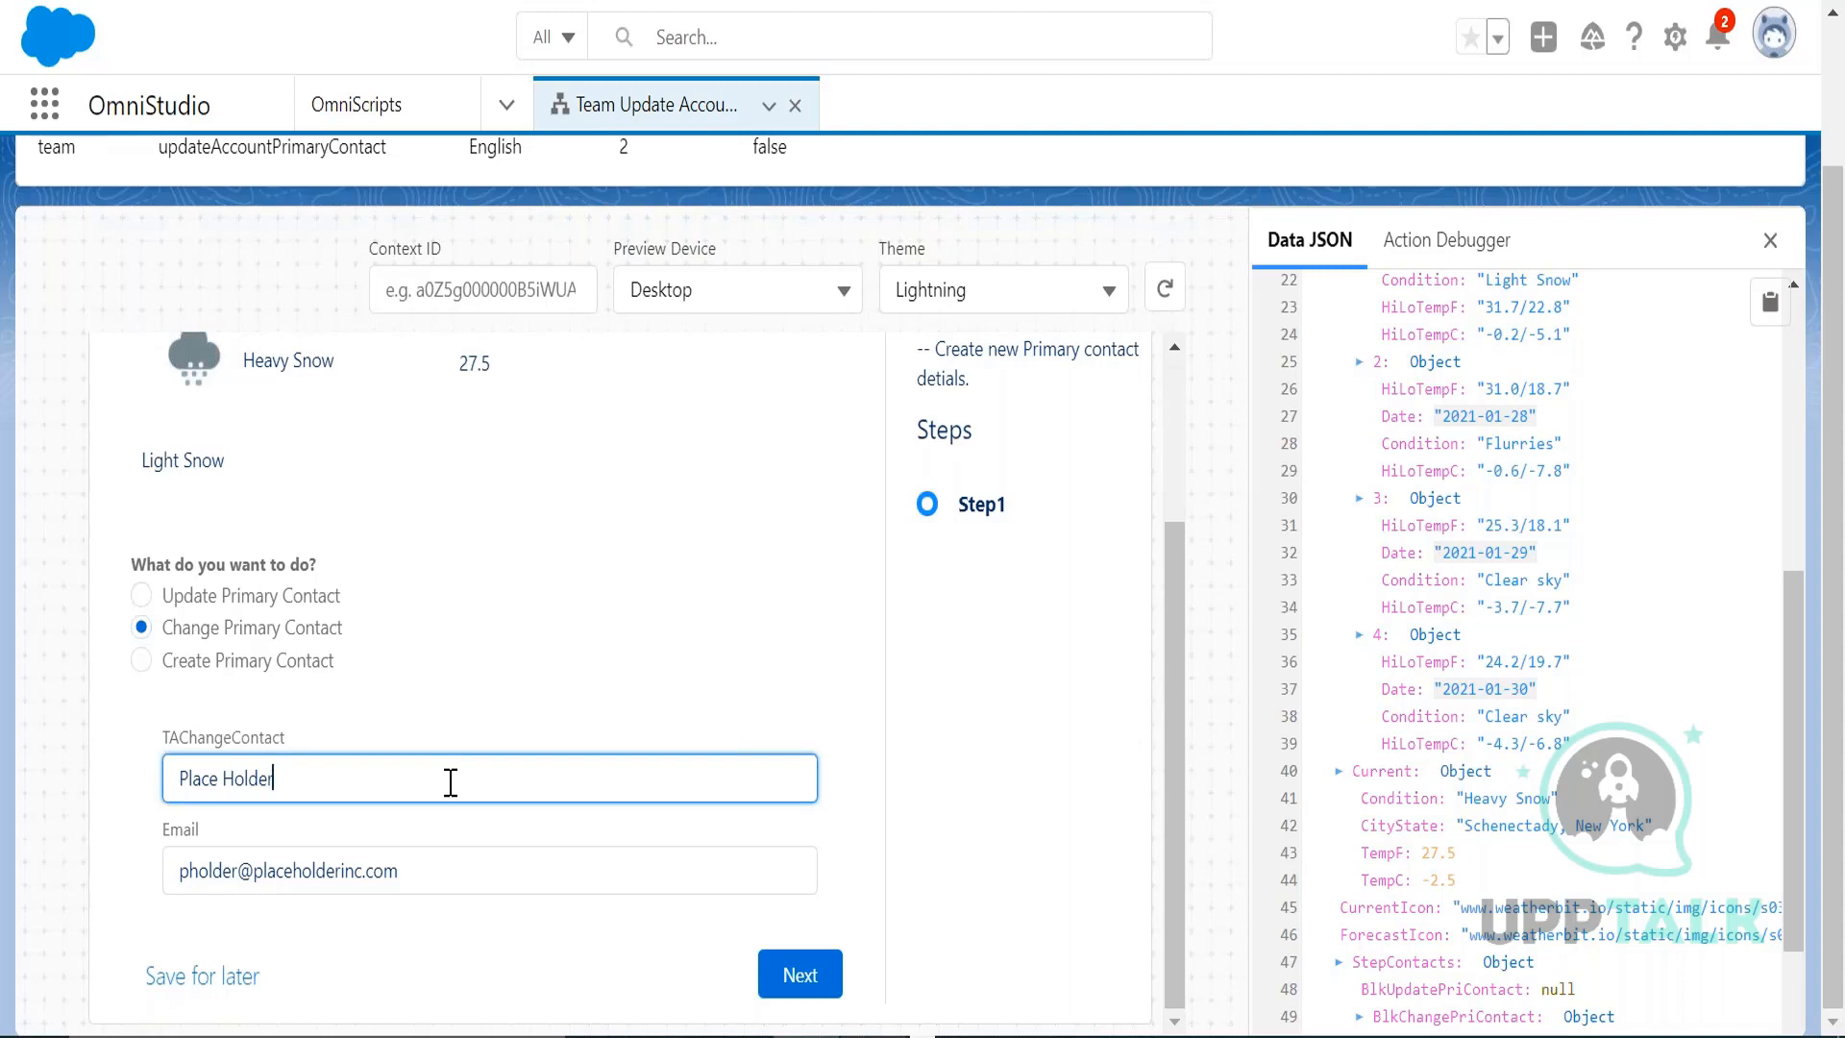
- Submit Step1 with the changed contact and examine the SVErrorCheck value in the Data JSON
click(773, 978)
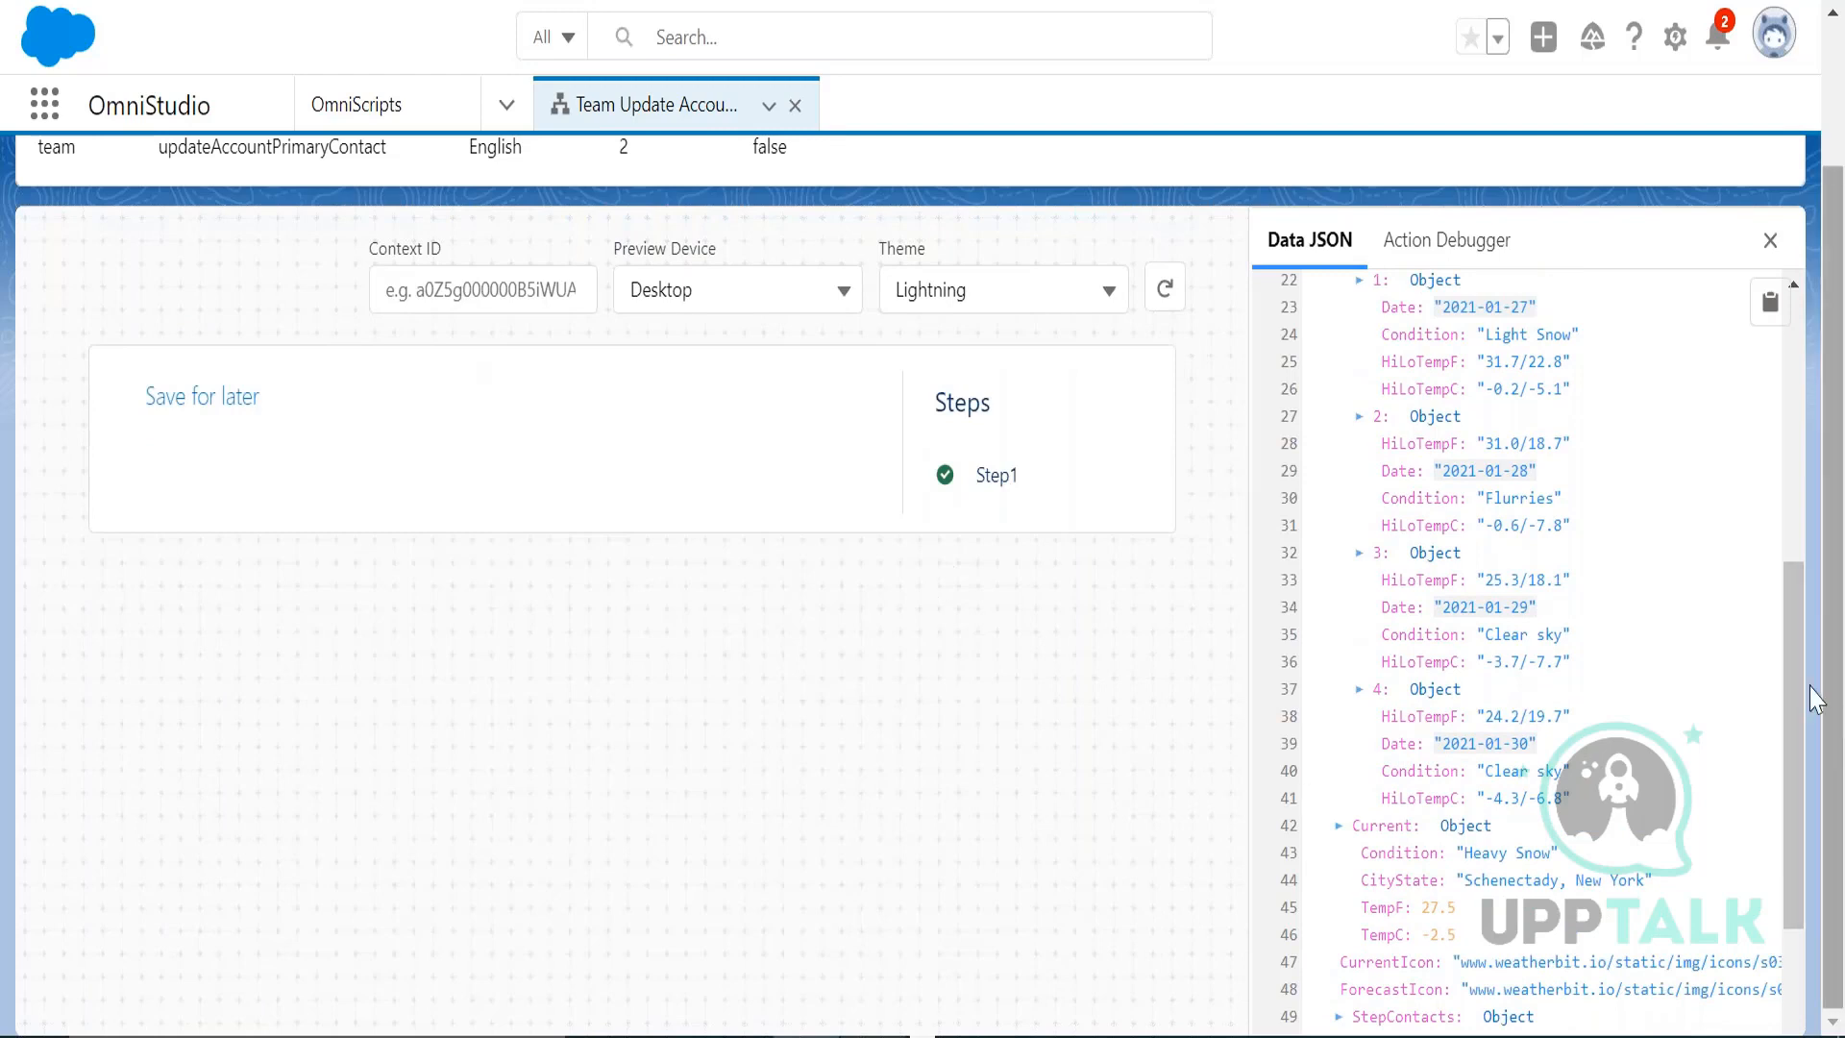
scroll(1800, 679, down, 3)
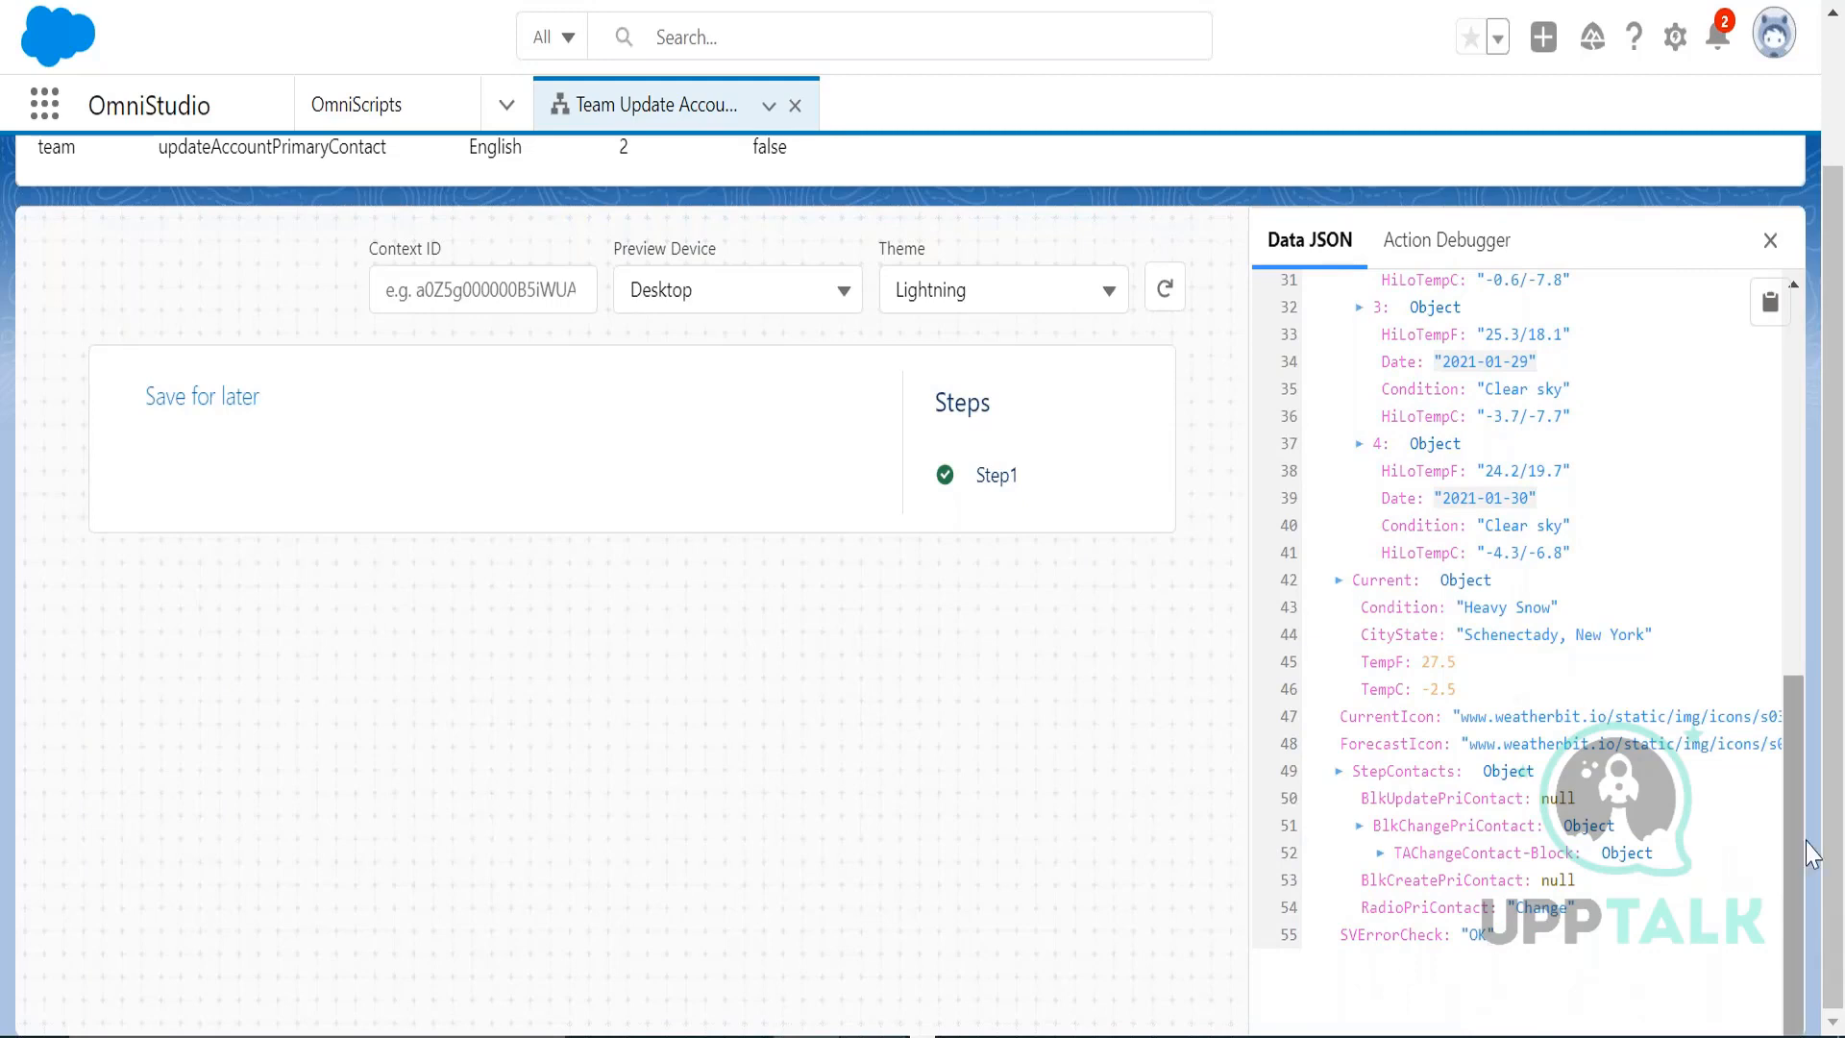
drag(1796, 687, 1831, 223)
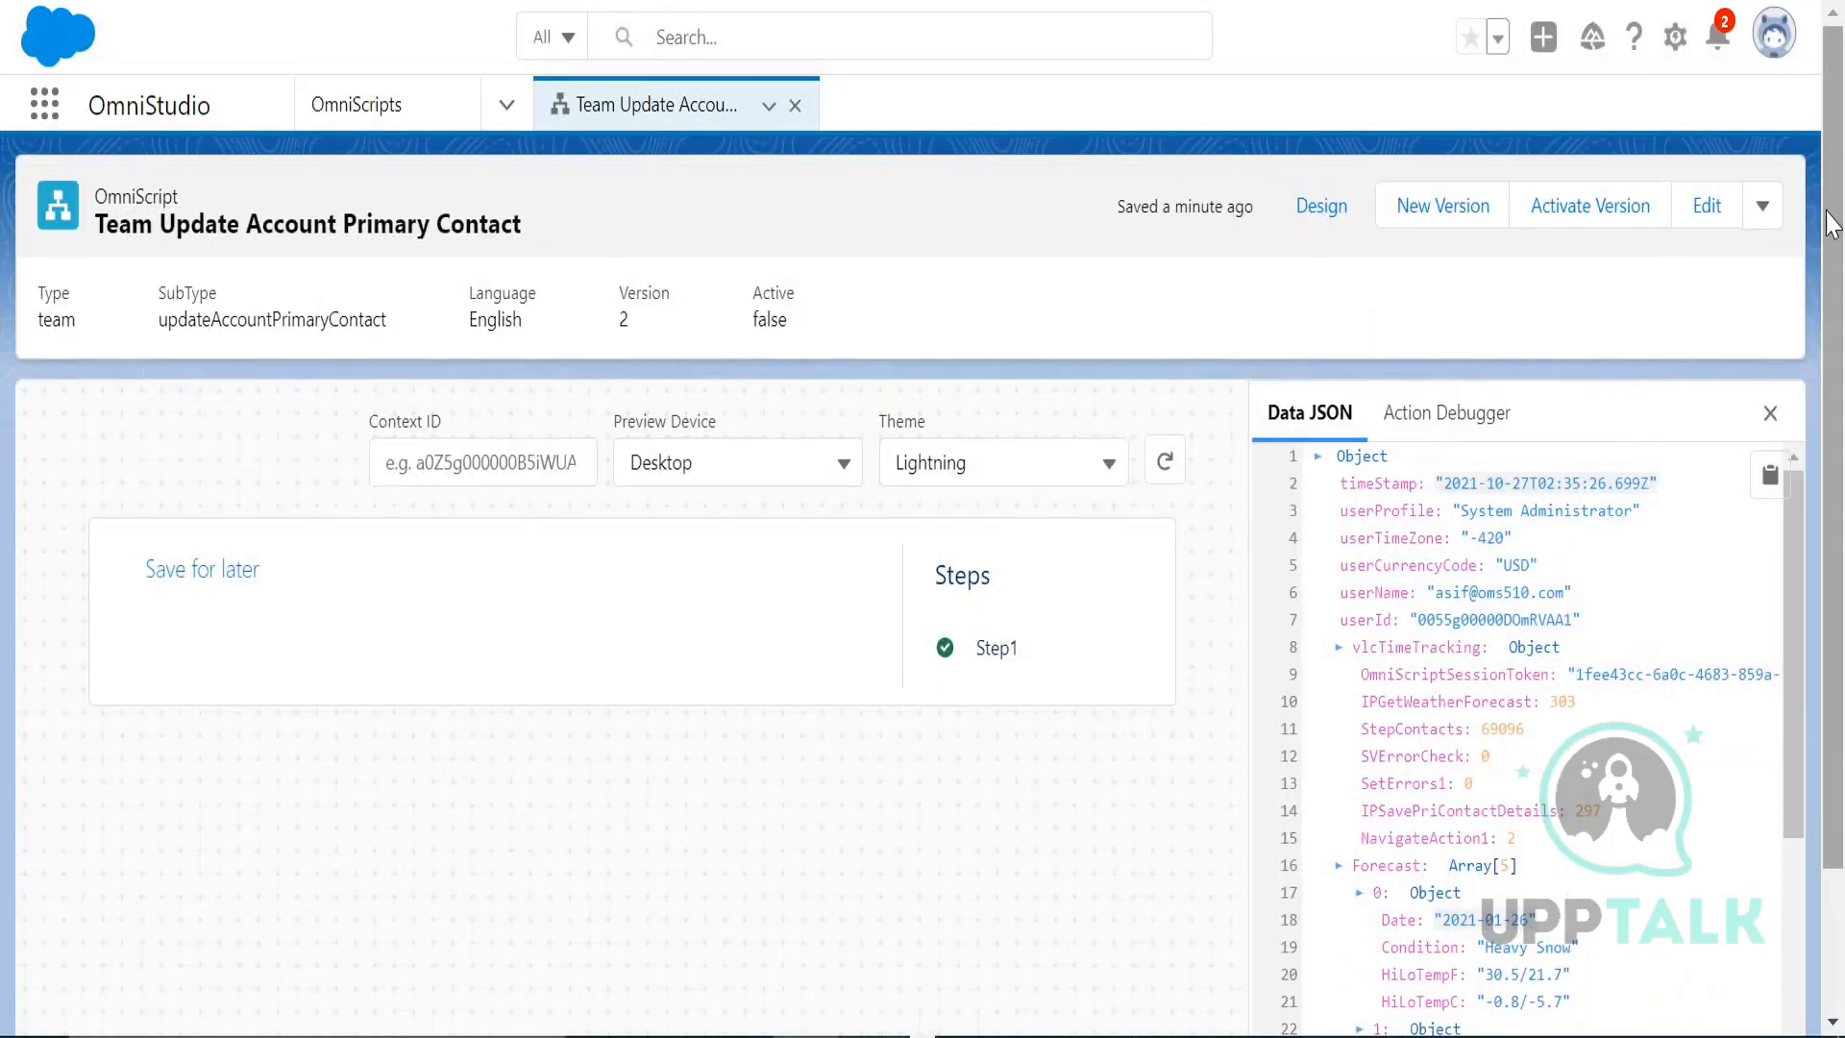
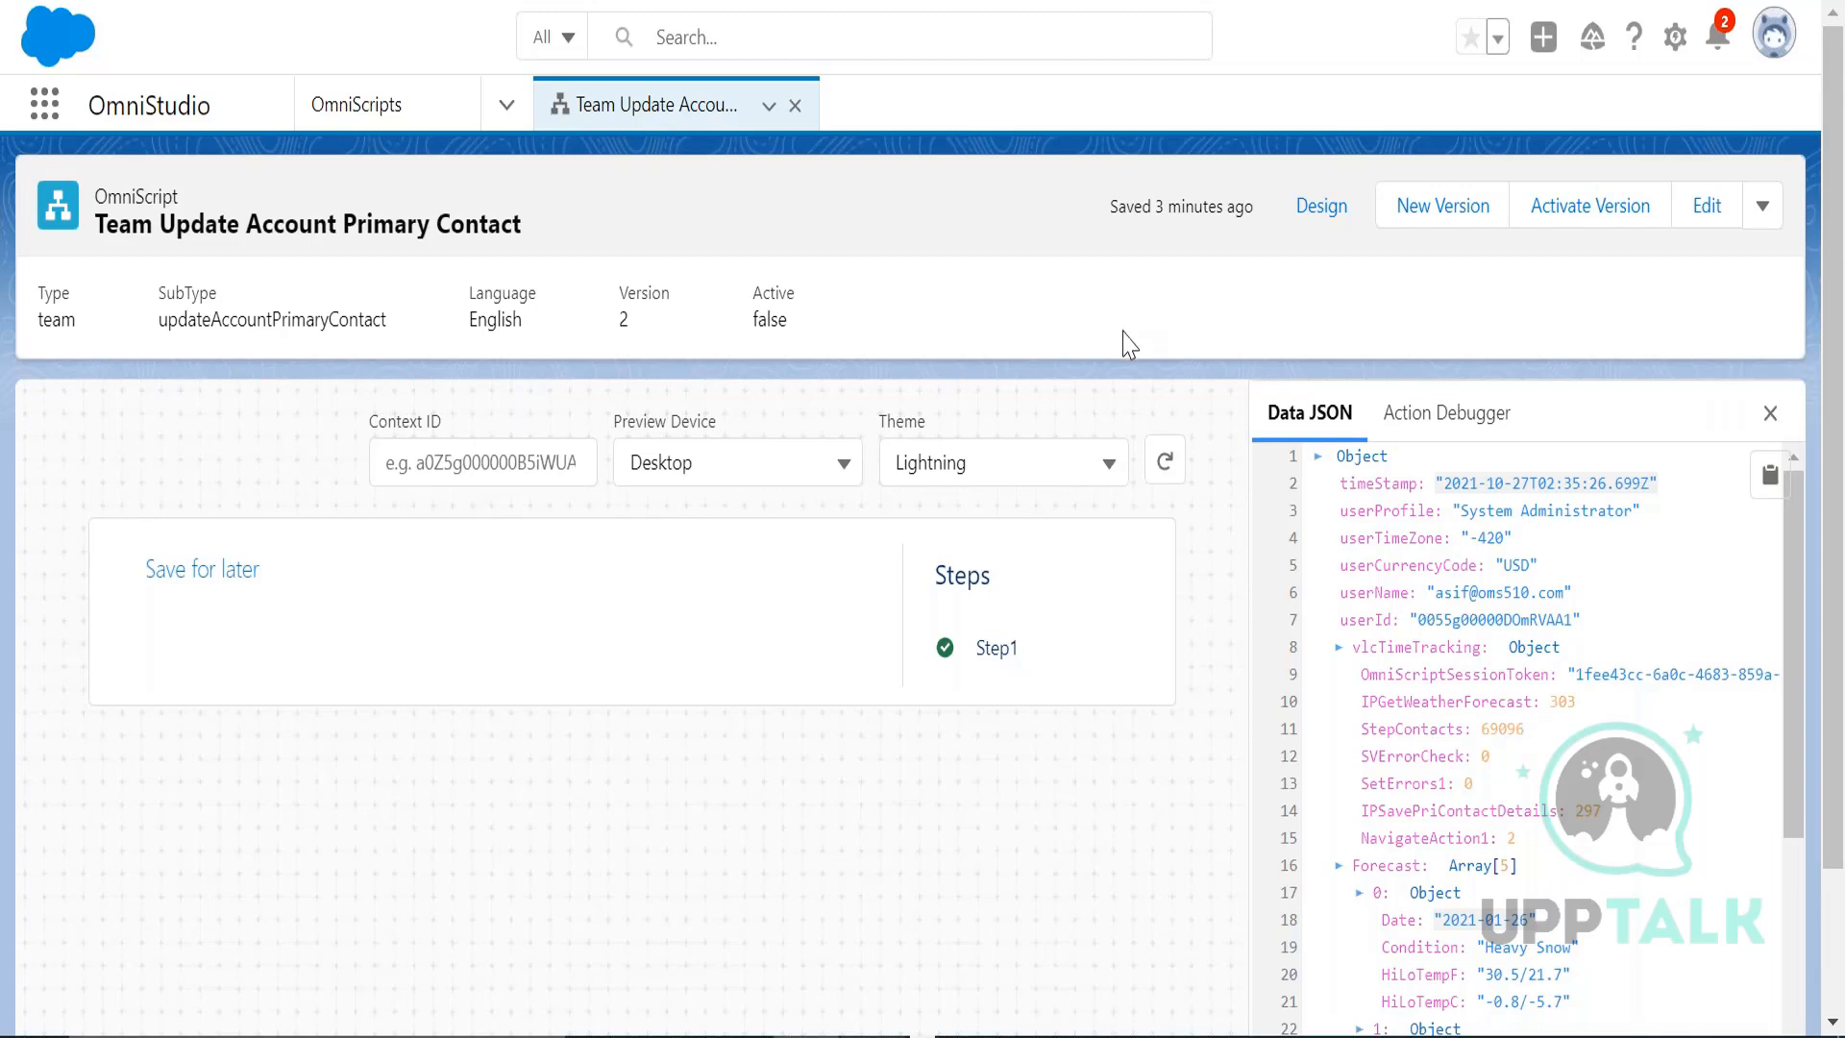
- Switch to Notepad and add the line "SetValue" below the IF expression, separated by a blank line
key(alt+Tab)
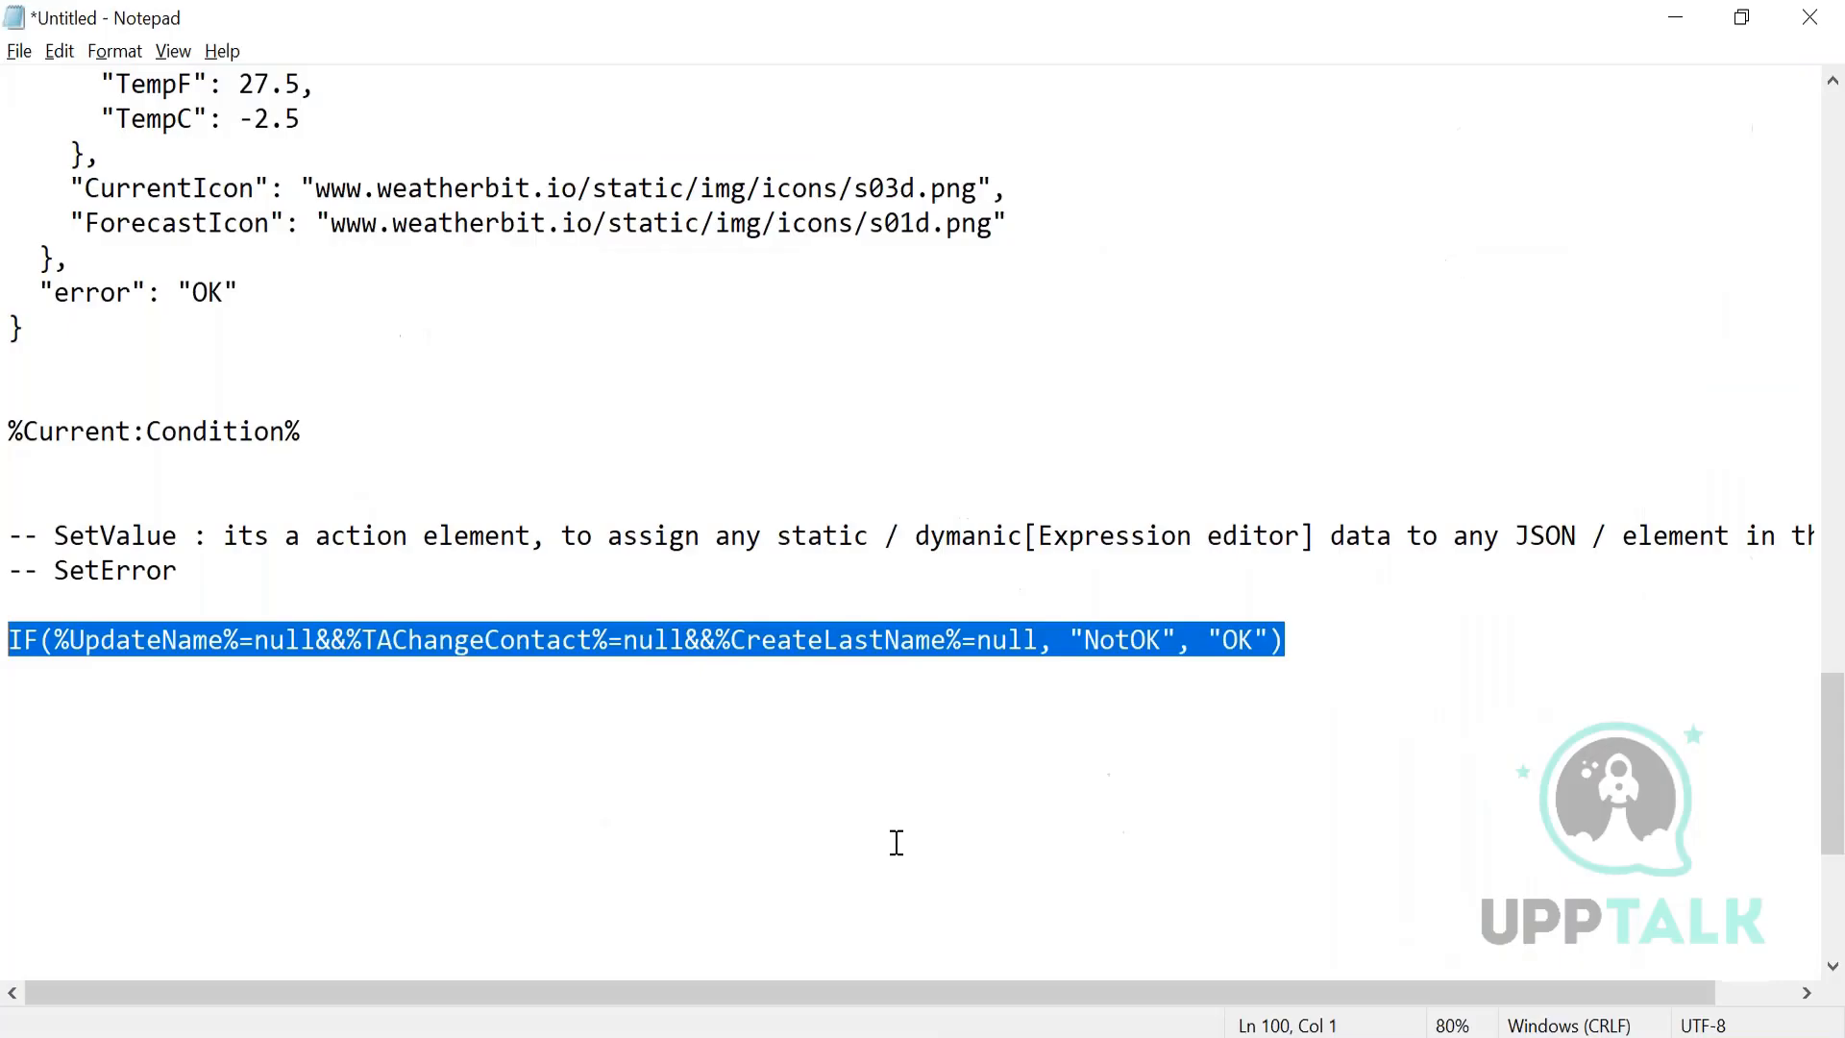
click(1309, 640)
key(Return)
key(Return)
text(Set Val)
key(BackSpace)
key(BackSpace)
key(BackSpace)
key(BackSpace)
text(Value)
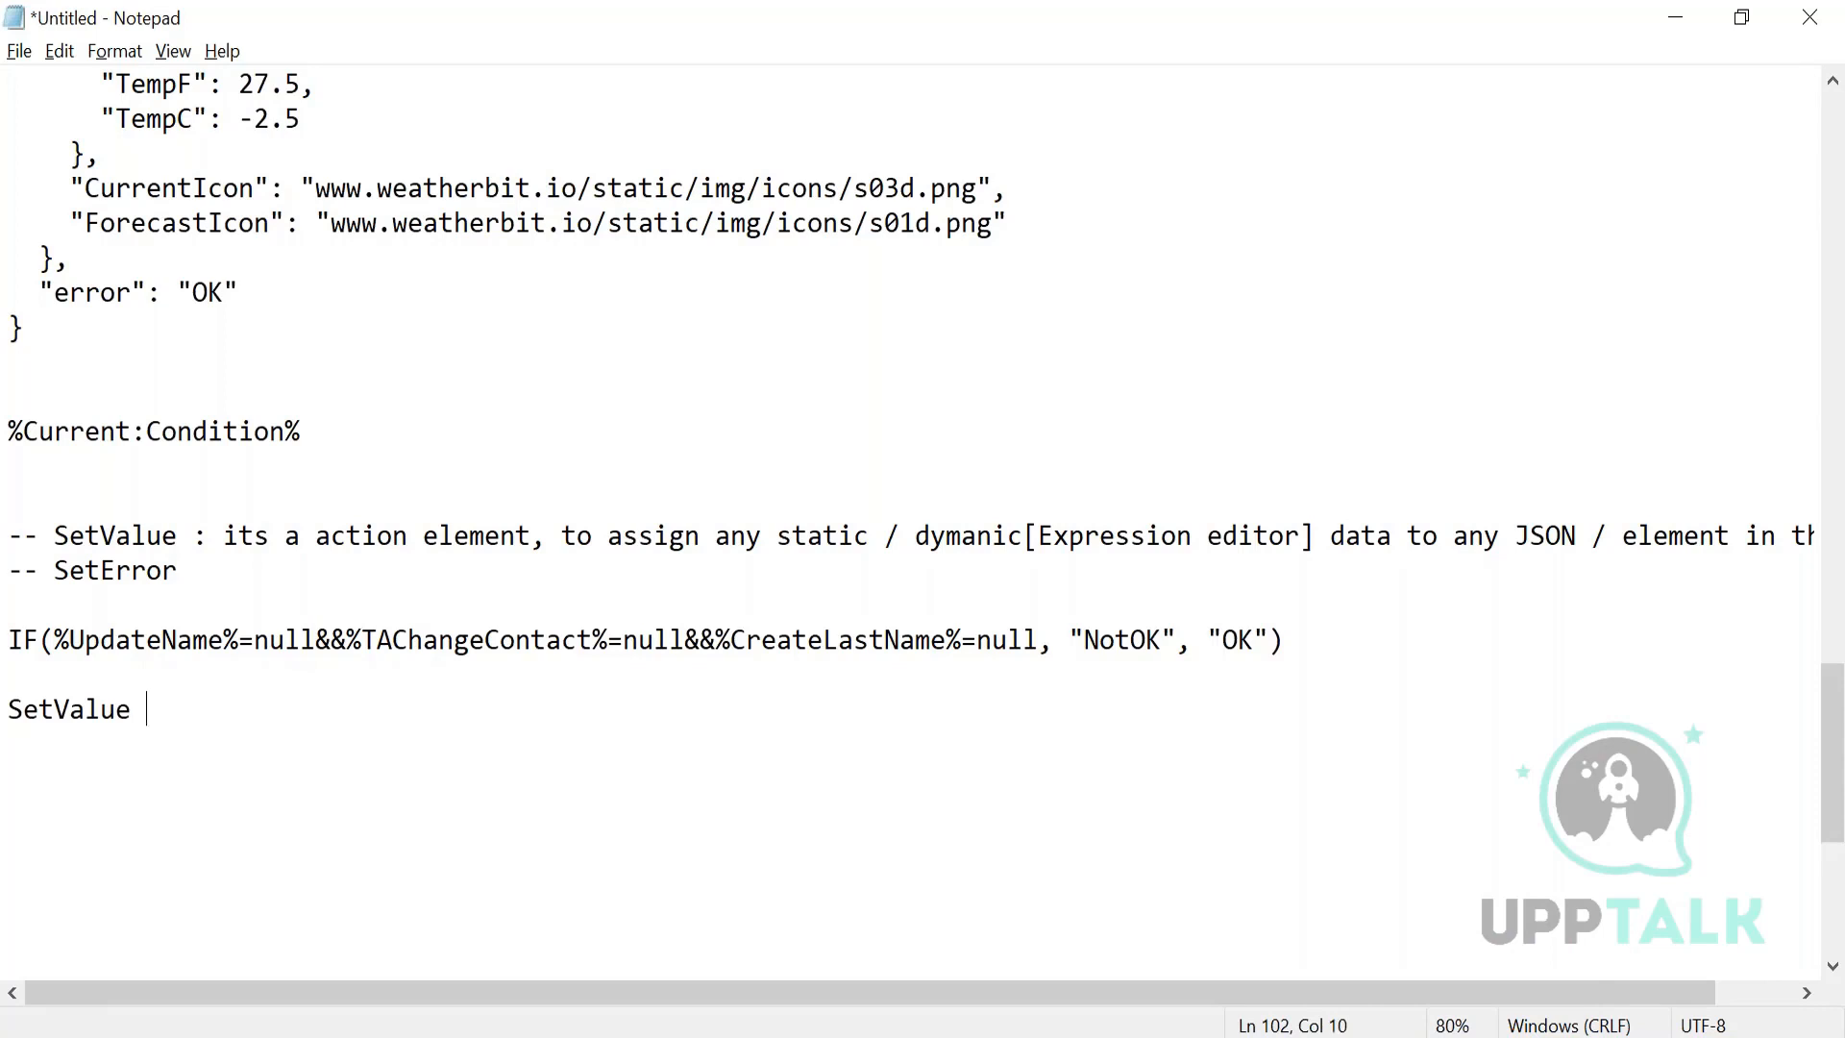
- Add the line "SetError" below SetValue after a blank line, and highlight both terms
key(Return)
key(Return)
text(SetError)
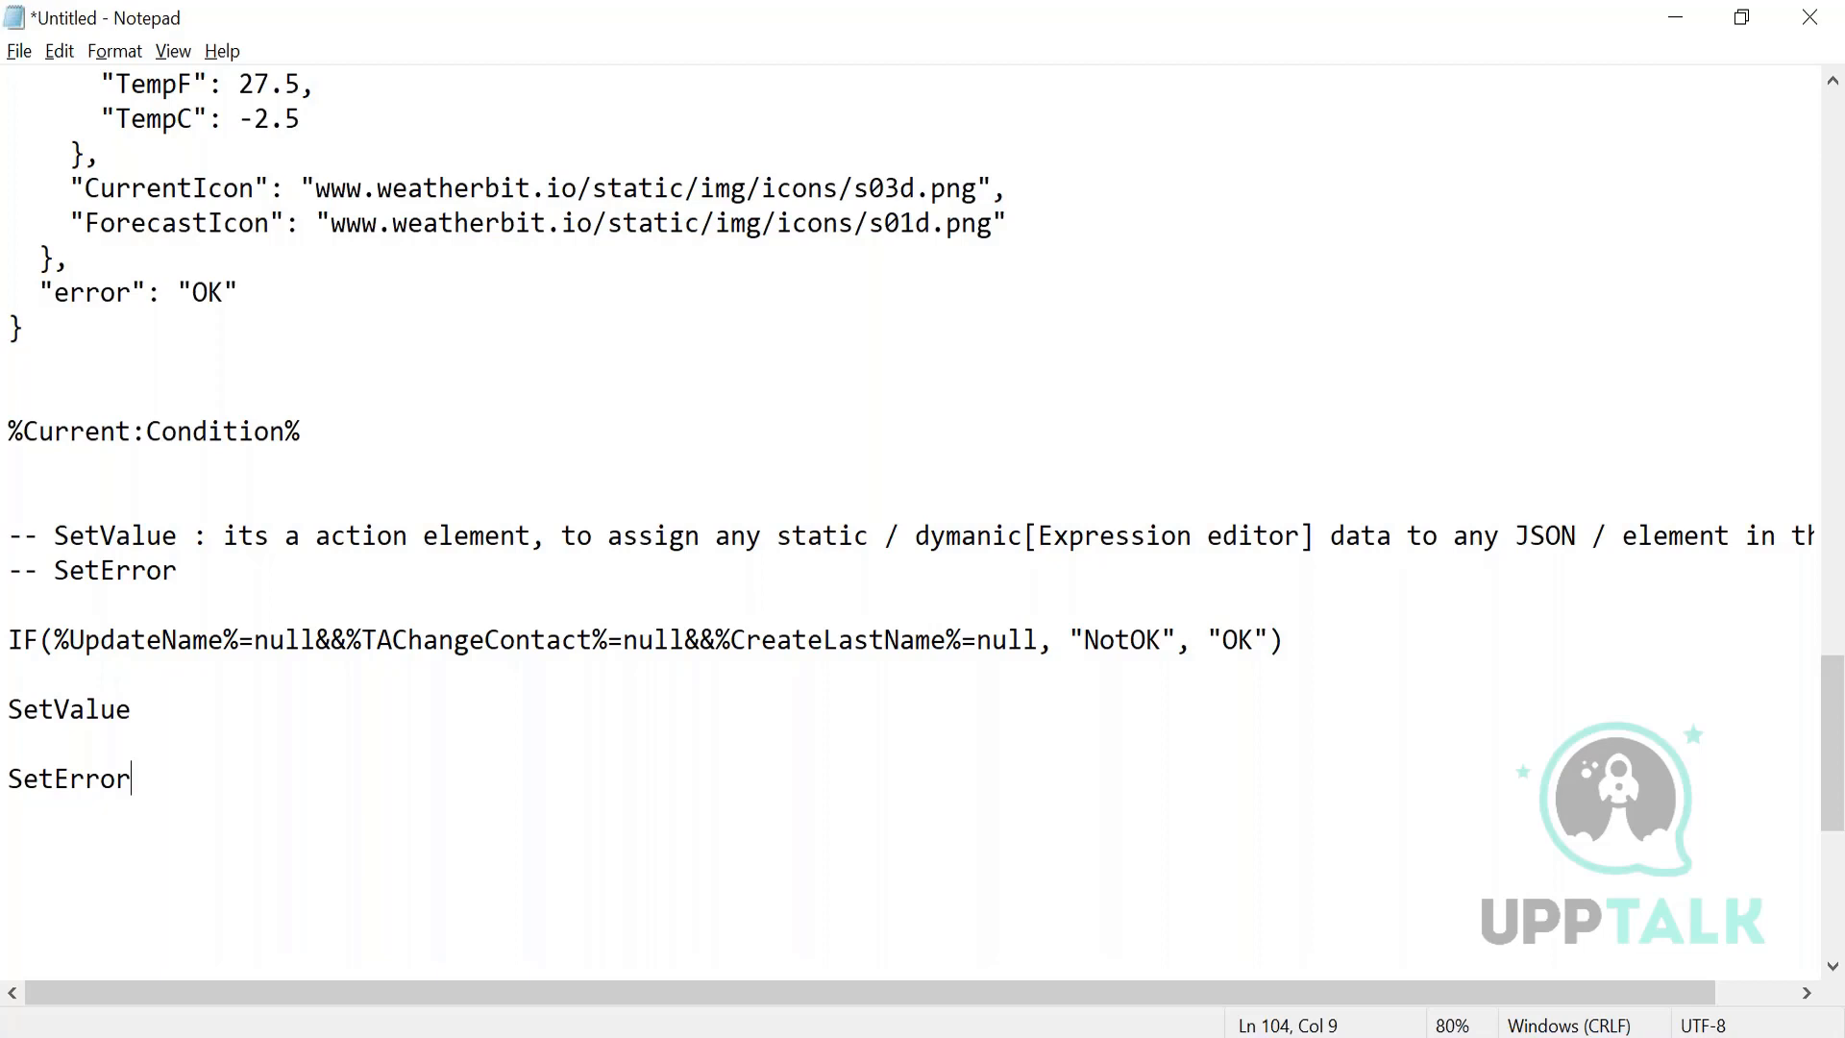
drag(177, 782, 11, 709)
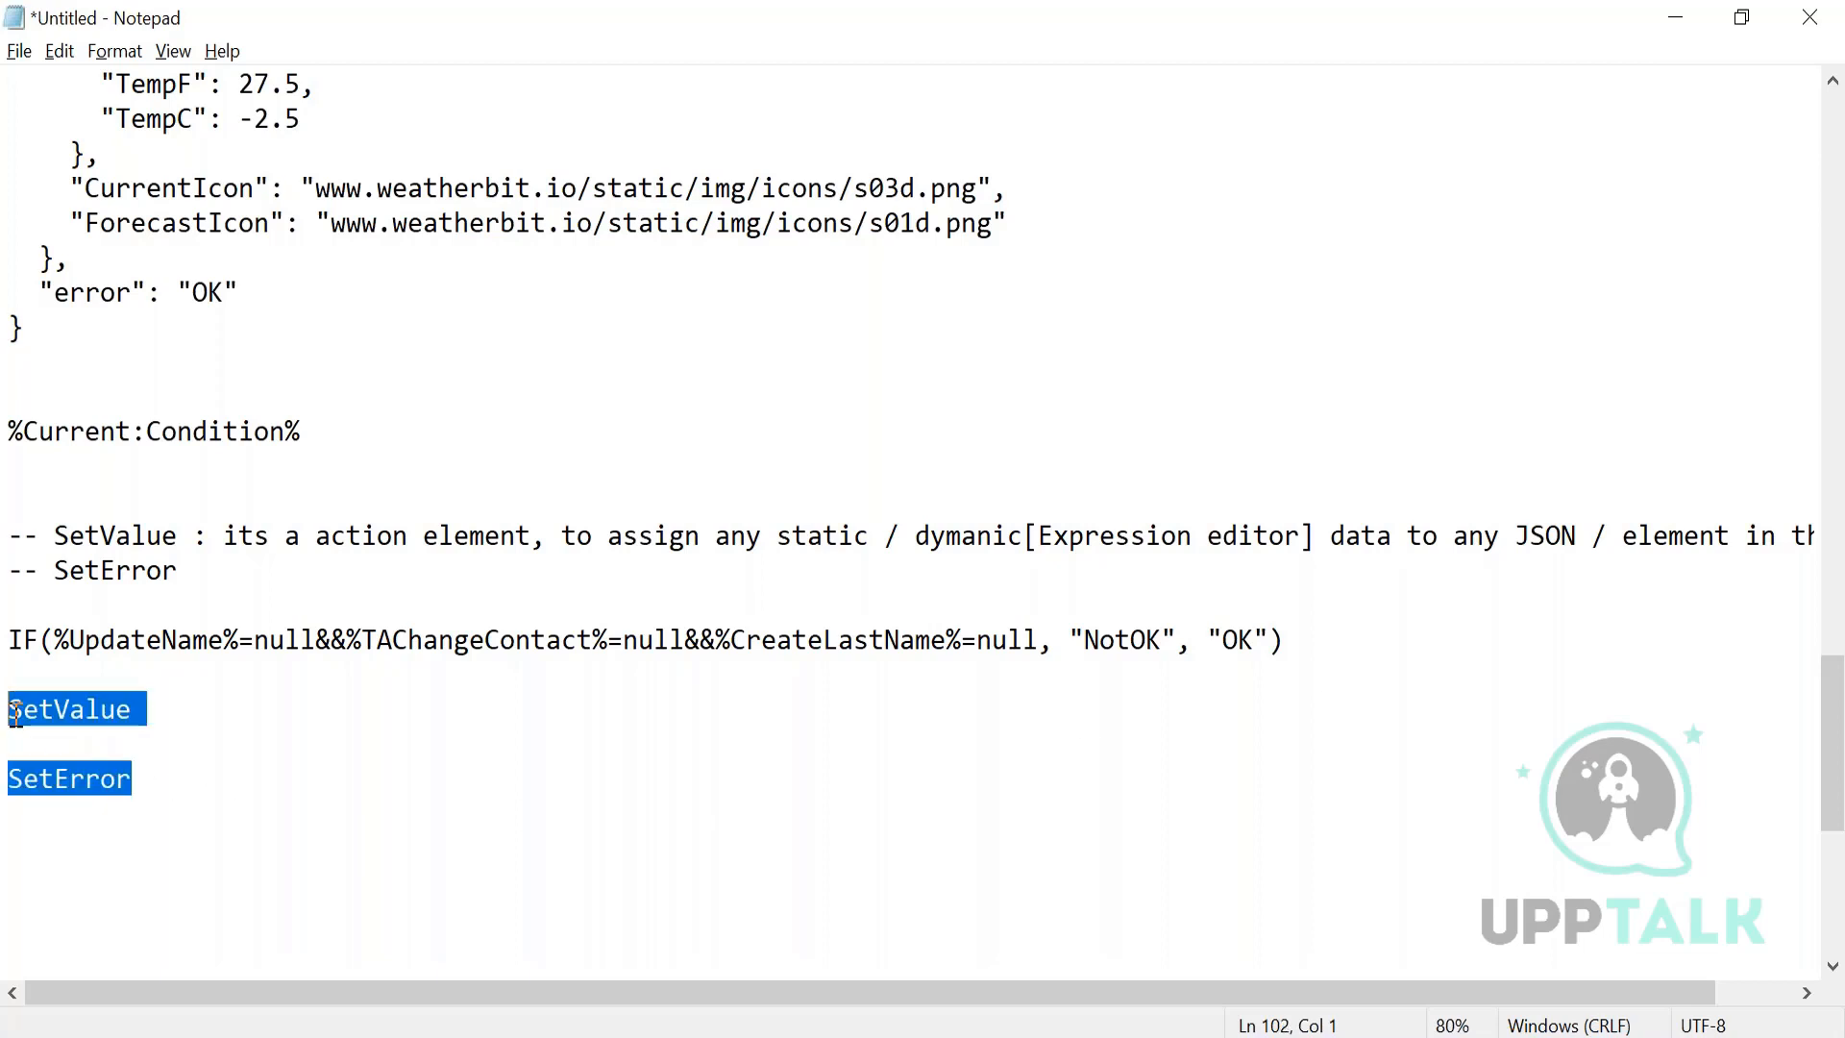
- Add the line "Banner Messages" below SetError after two blank lines, and highlight it
click(173, 791)
key(Return)
key(Return)
key(Return)
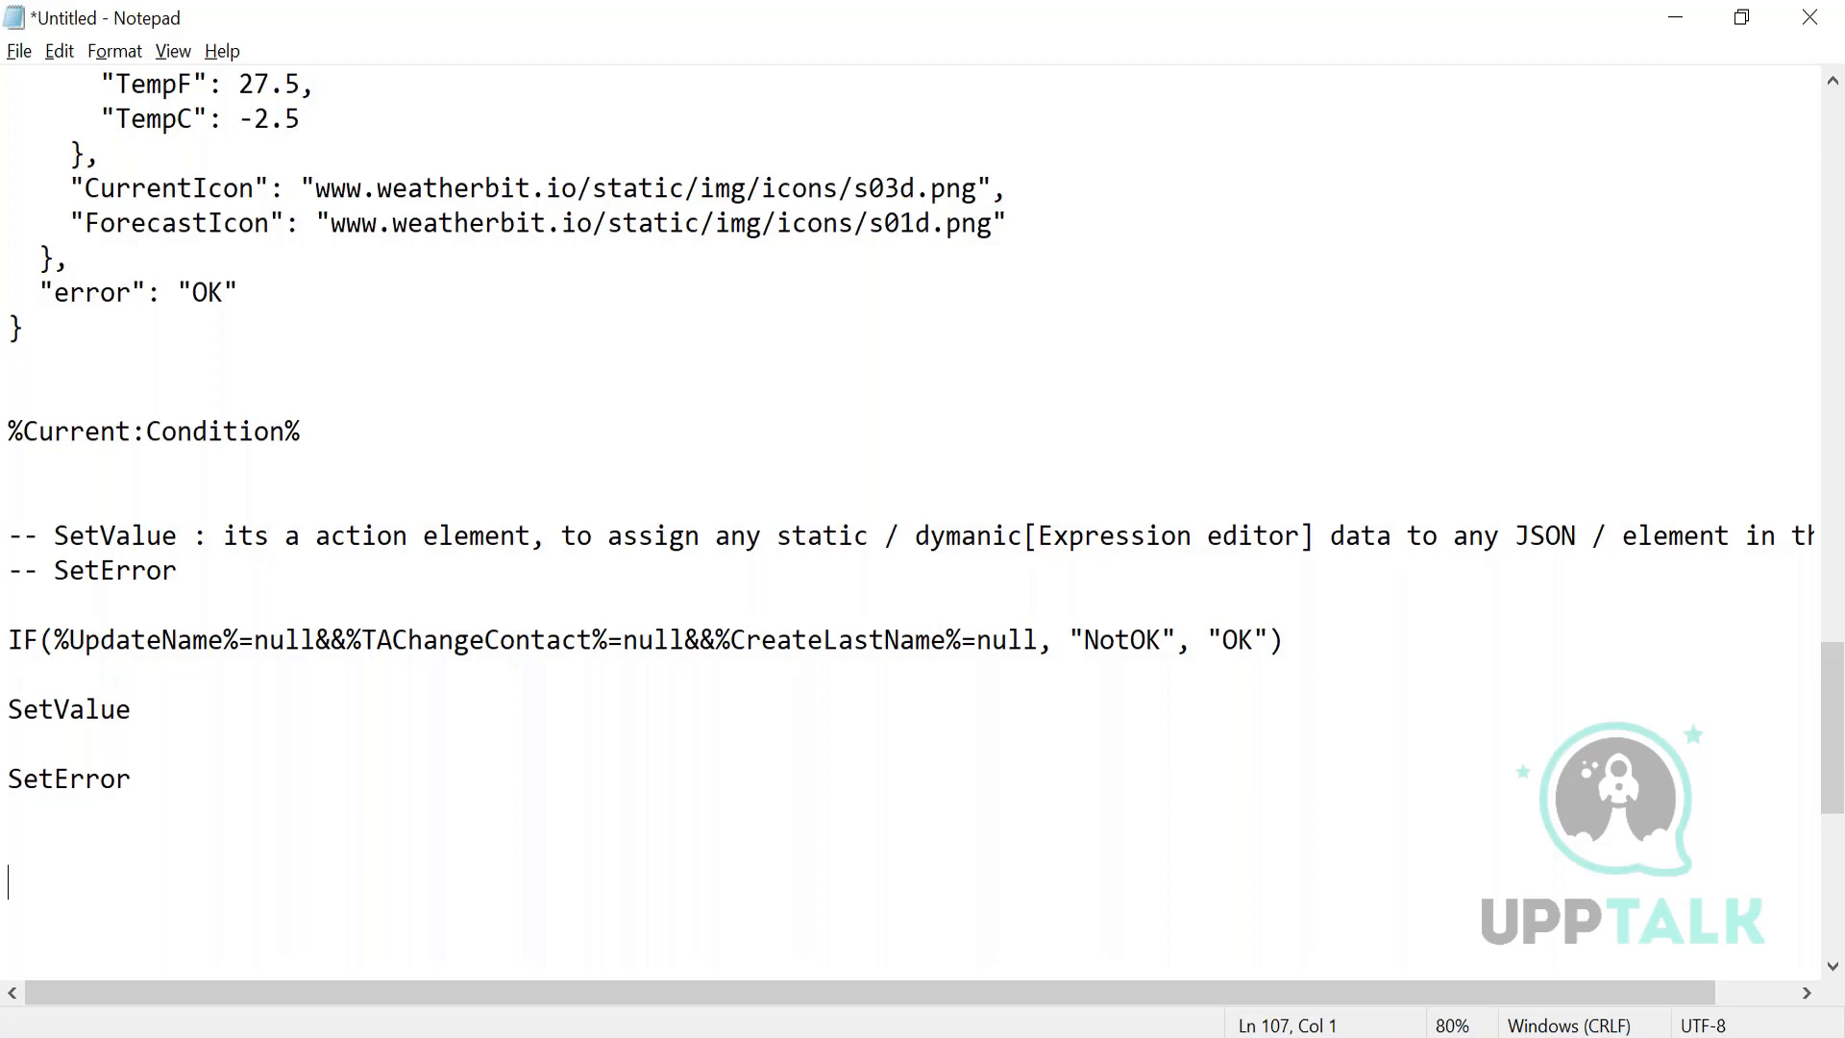
text(Banner M)
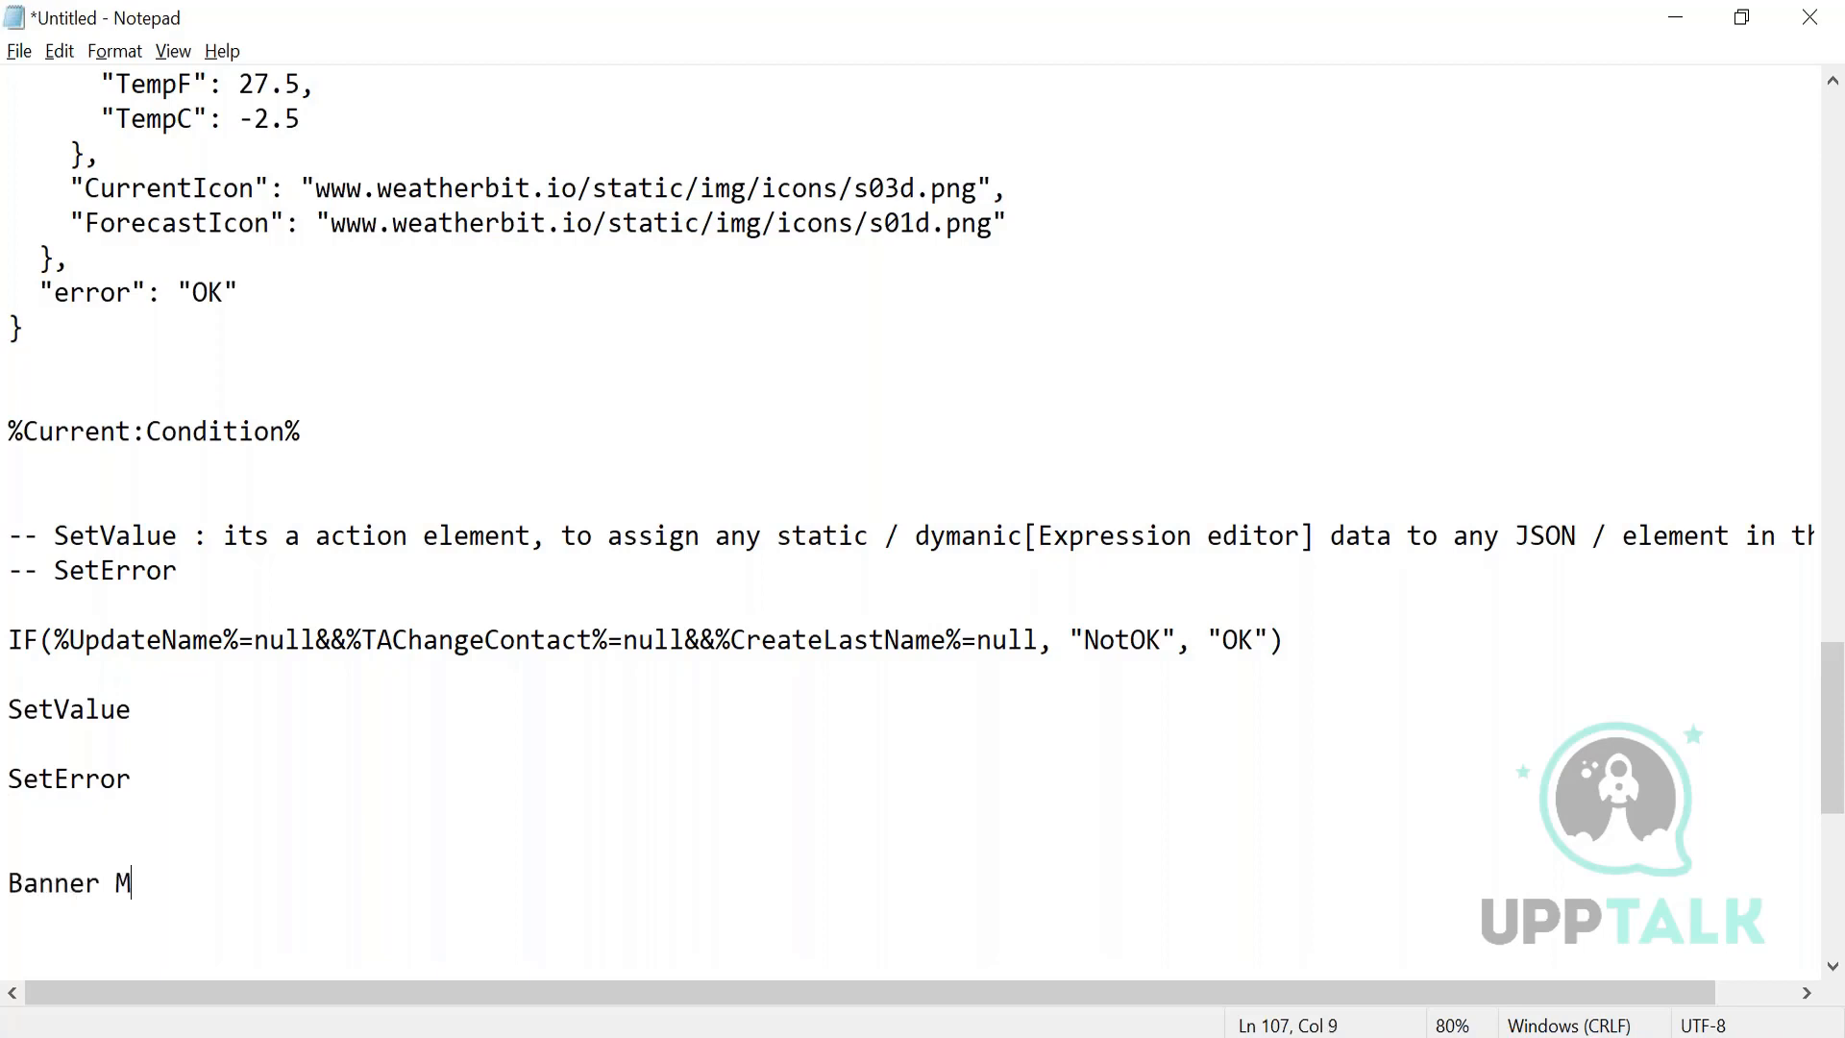
text(essages)
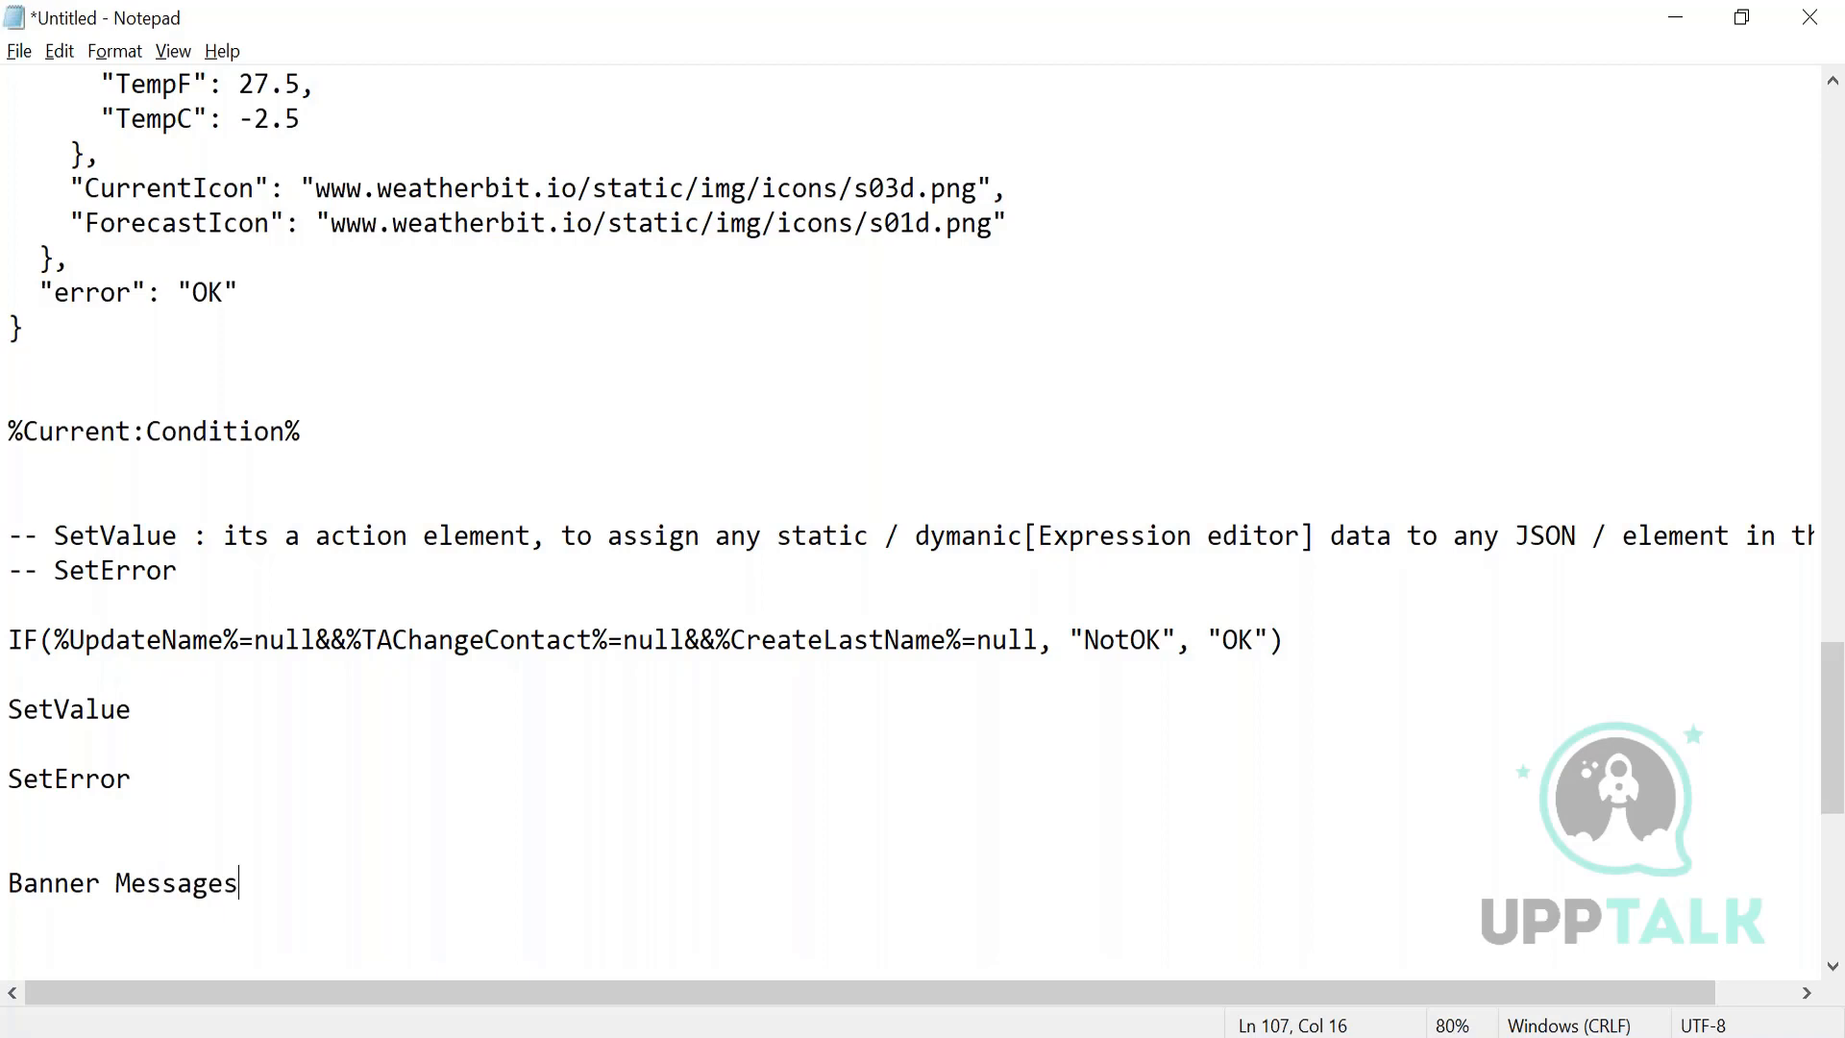
drag(317, 901, 15, 883)
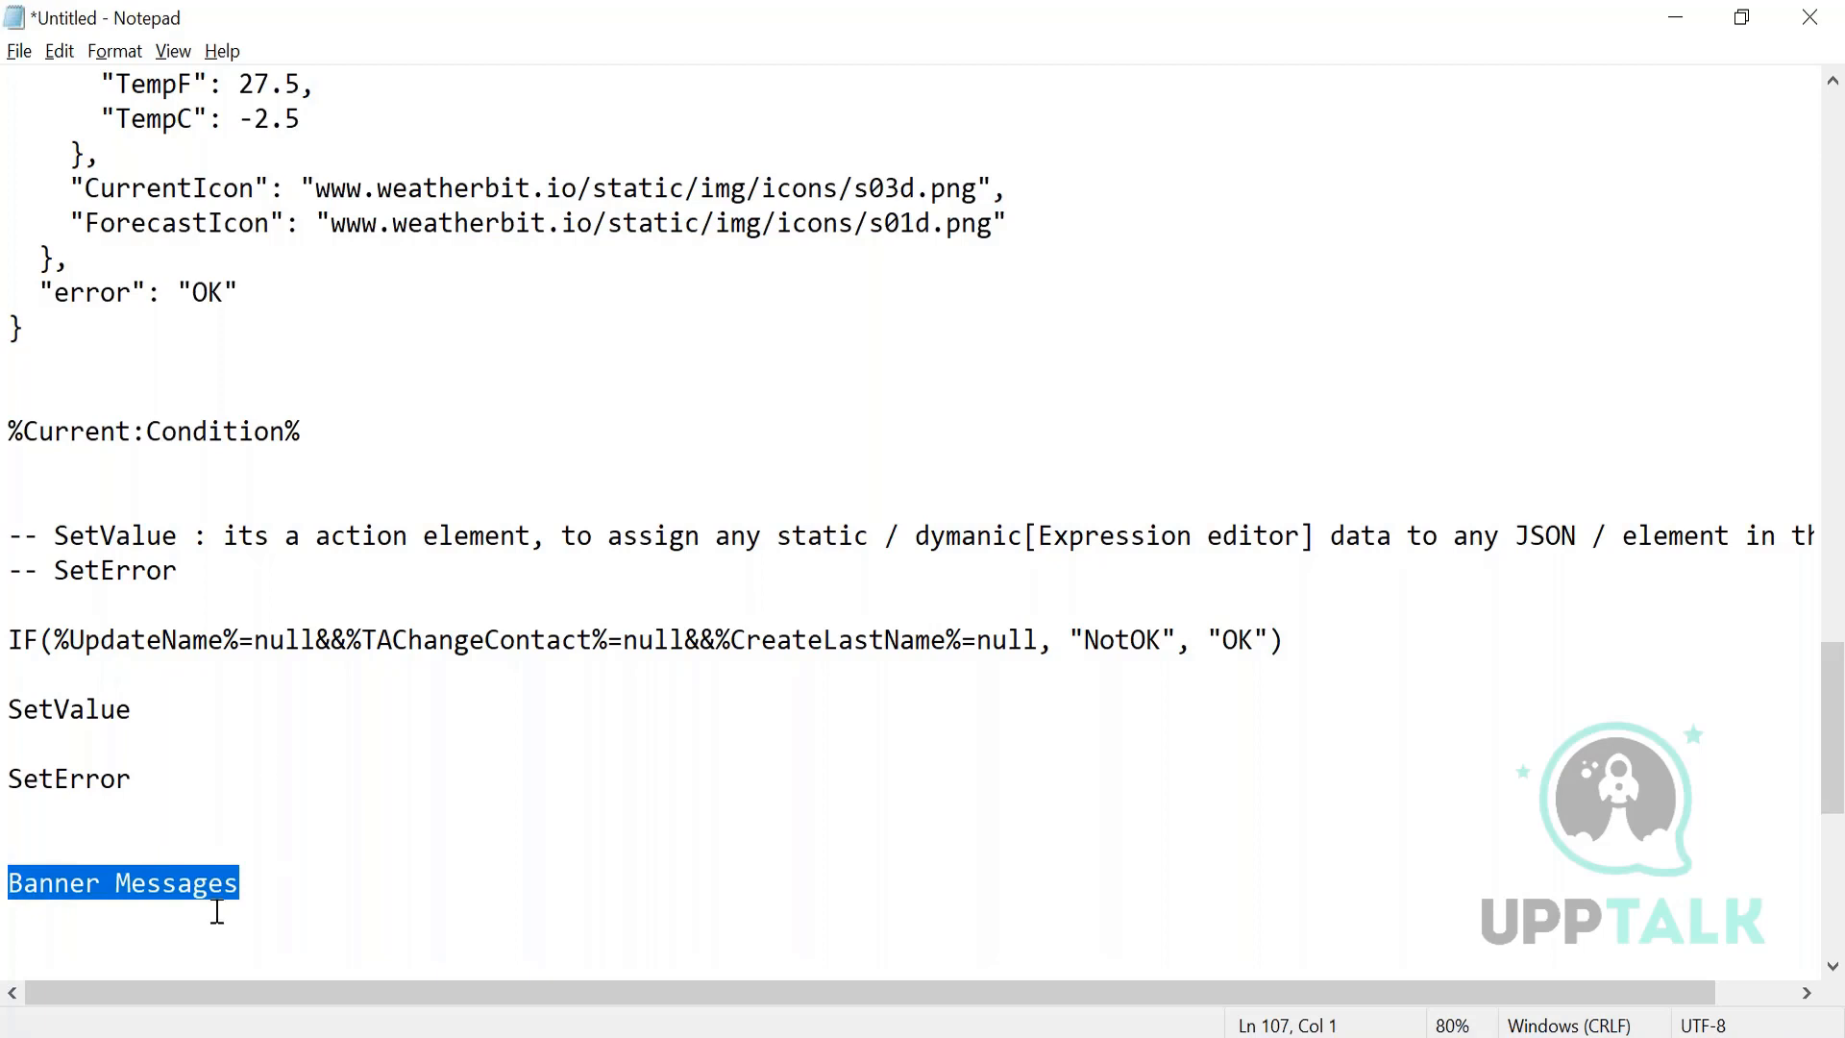
- Add the note "Messaging element : Function element" below Banner Messages after a blank line
click(320, 876)
key(Return)
key(Return)
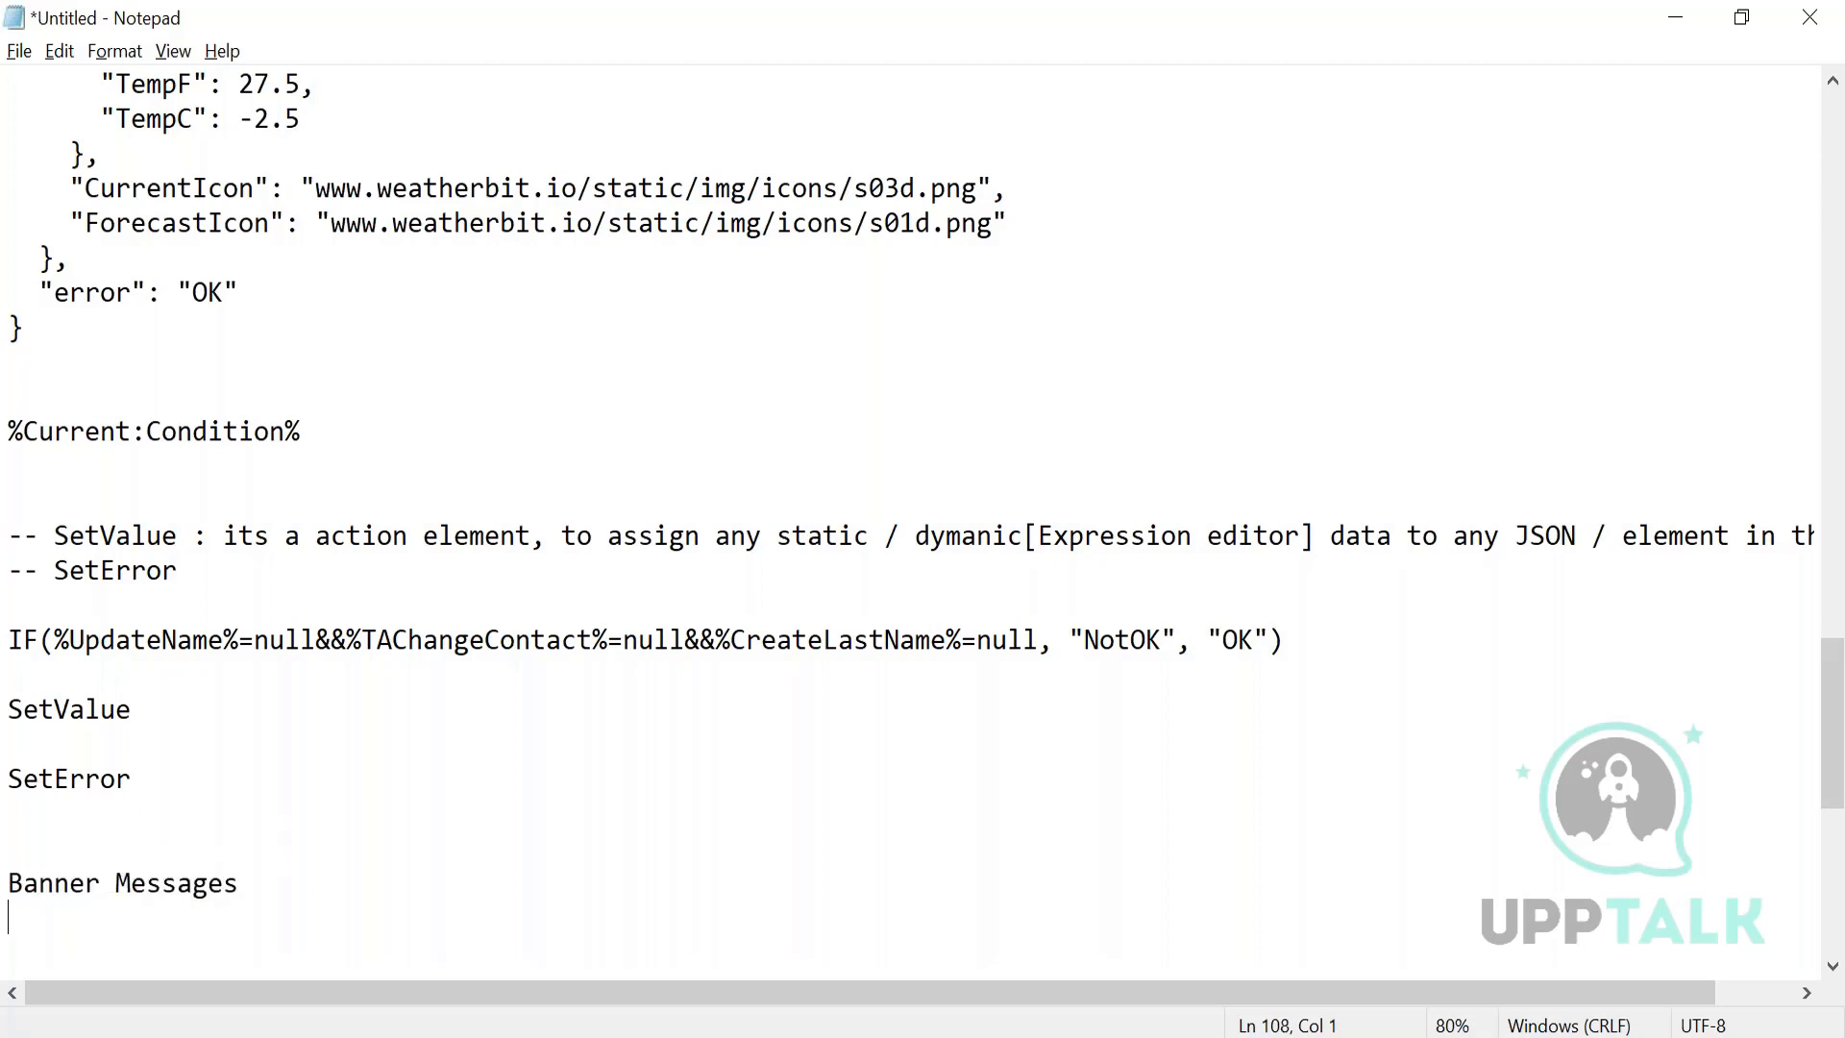
text(Messaging element )
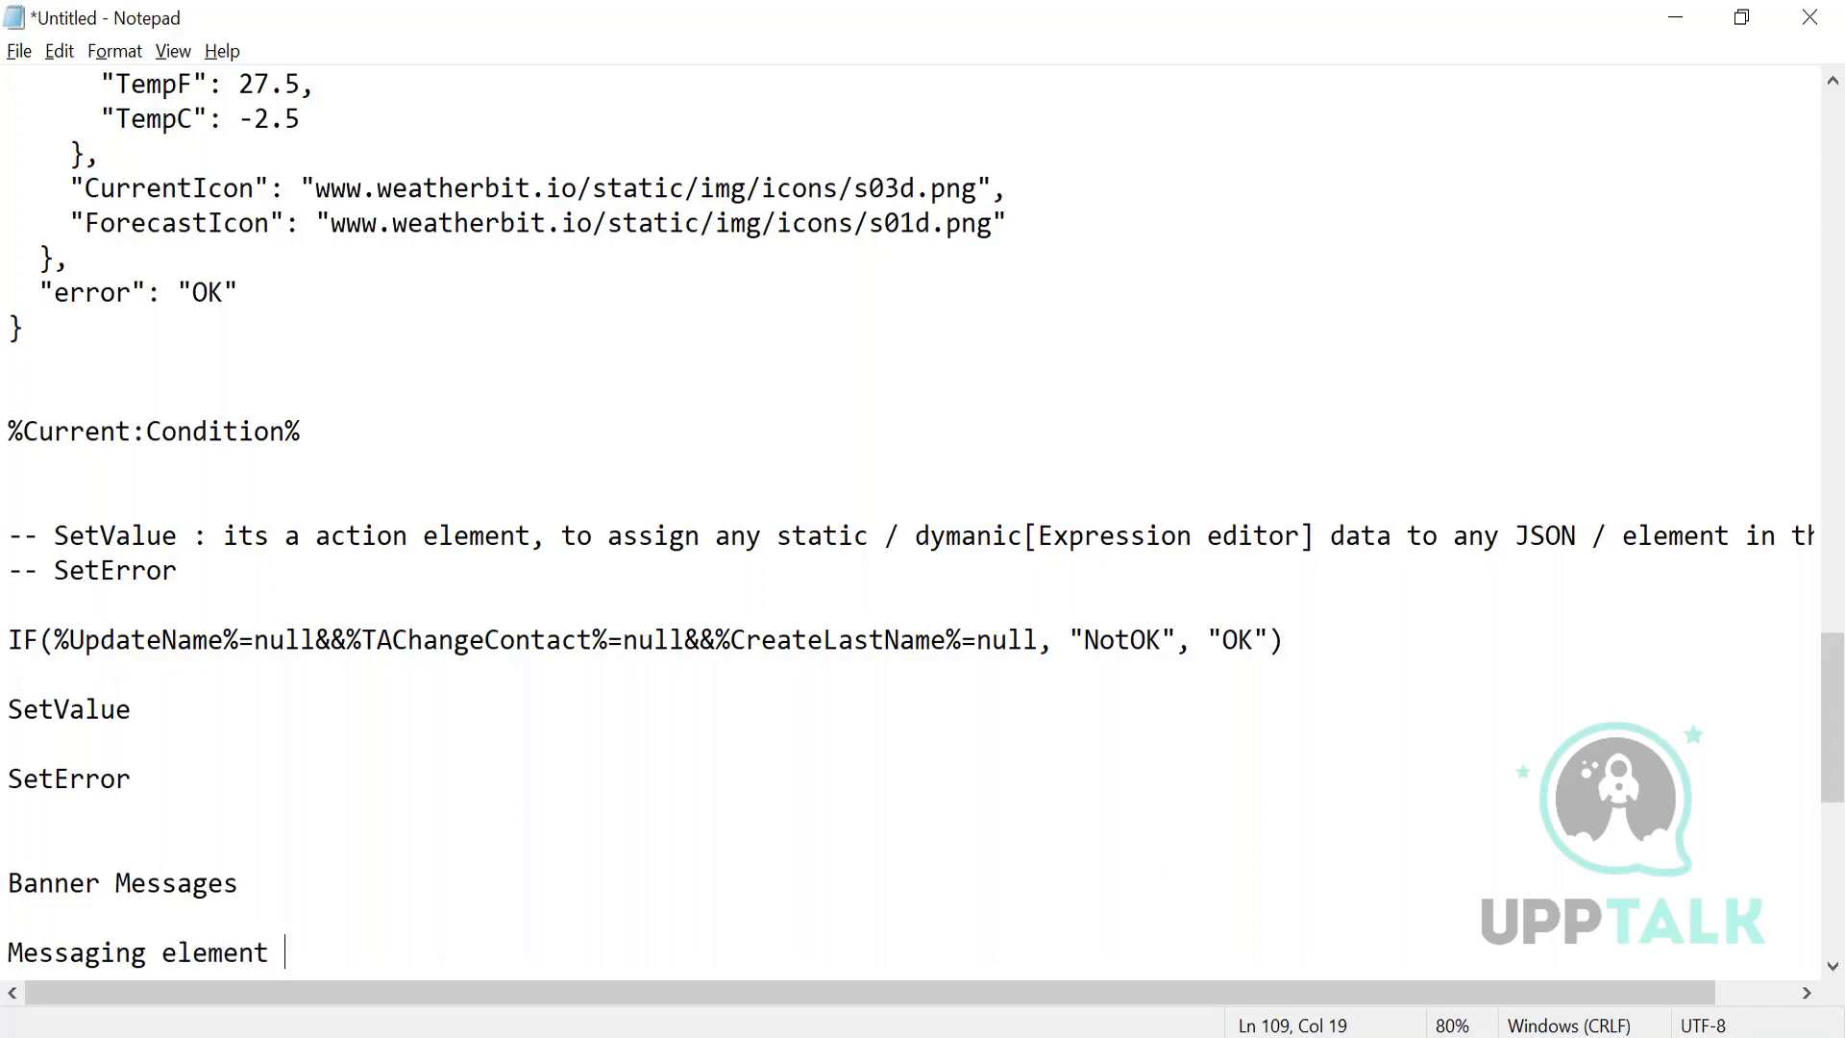
text(: Function element)
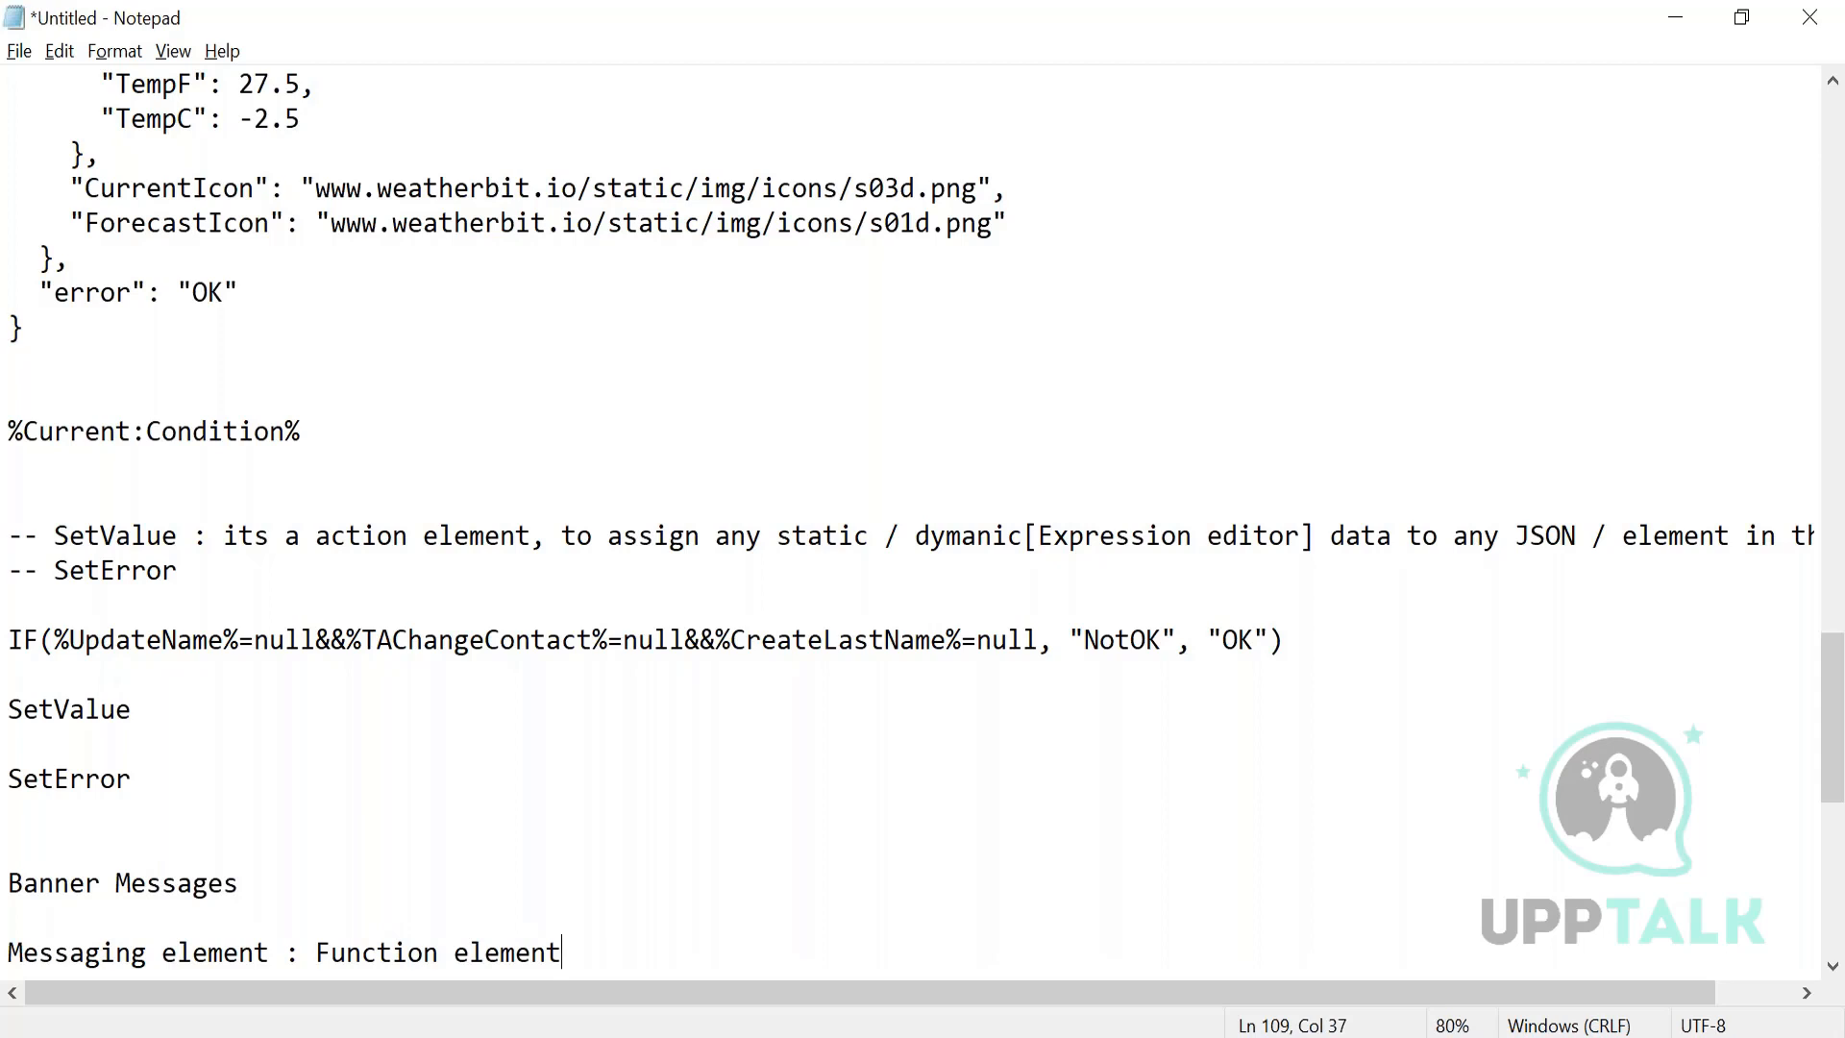
- Add the line "condition what value you want to assign" below the Messaging element note, leaving blank lines between them
key(Return)
key(Return)
key(Return)
key(Return)
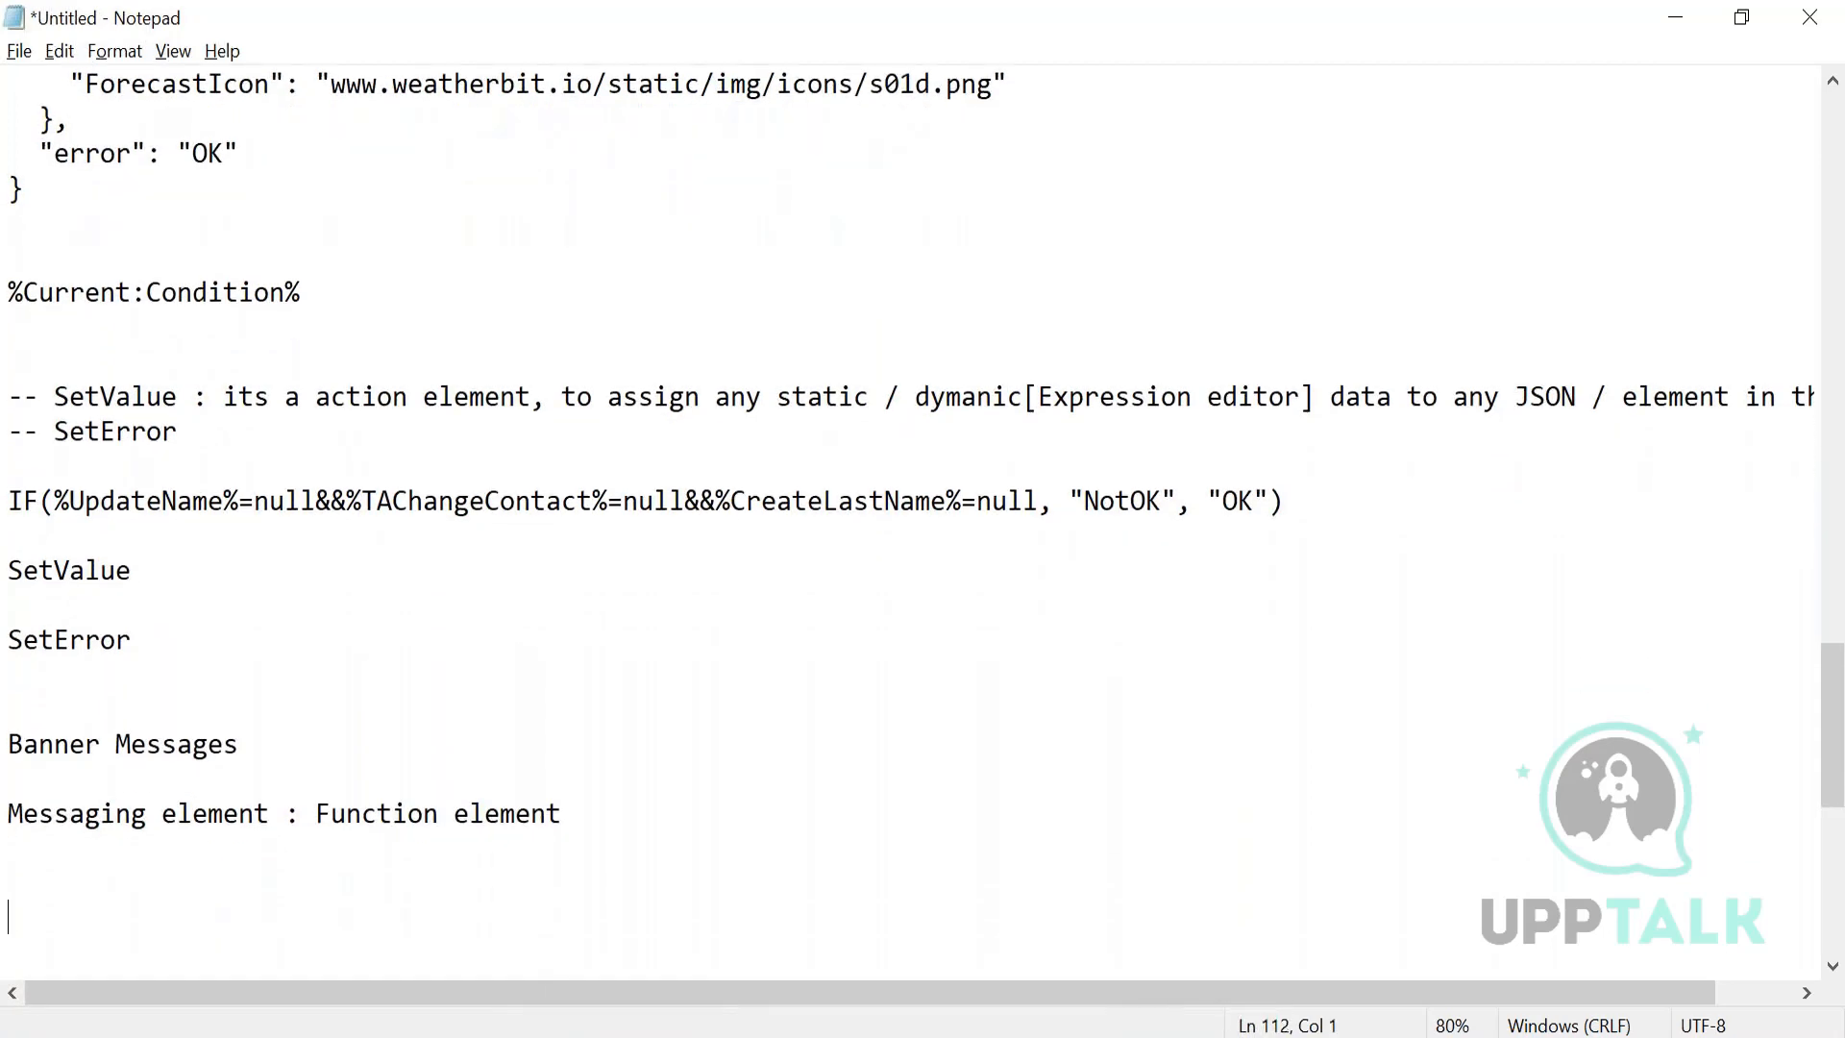
text(condition what )
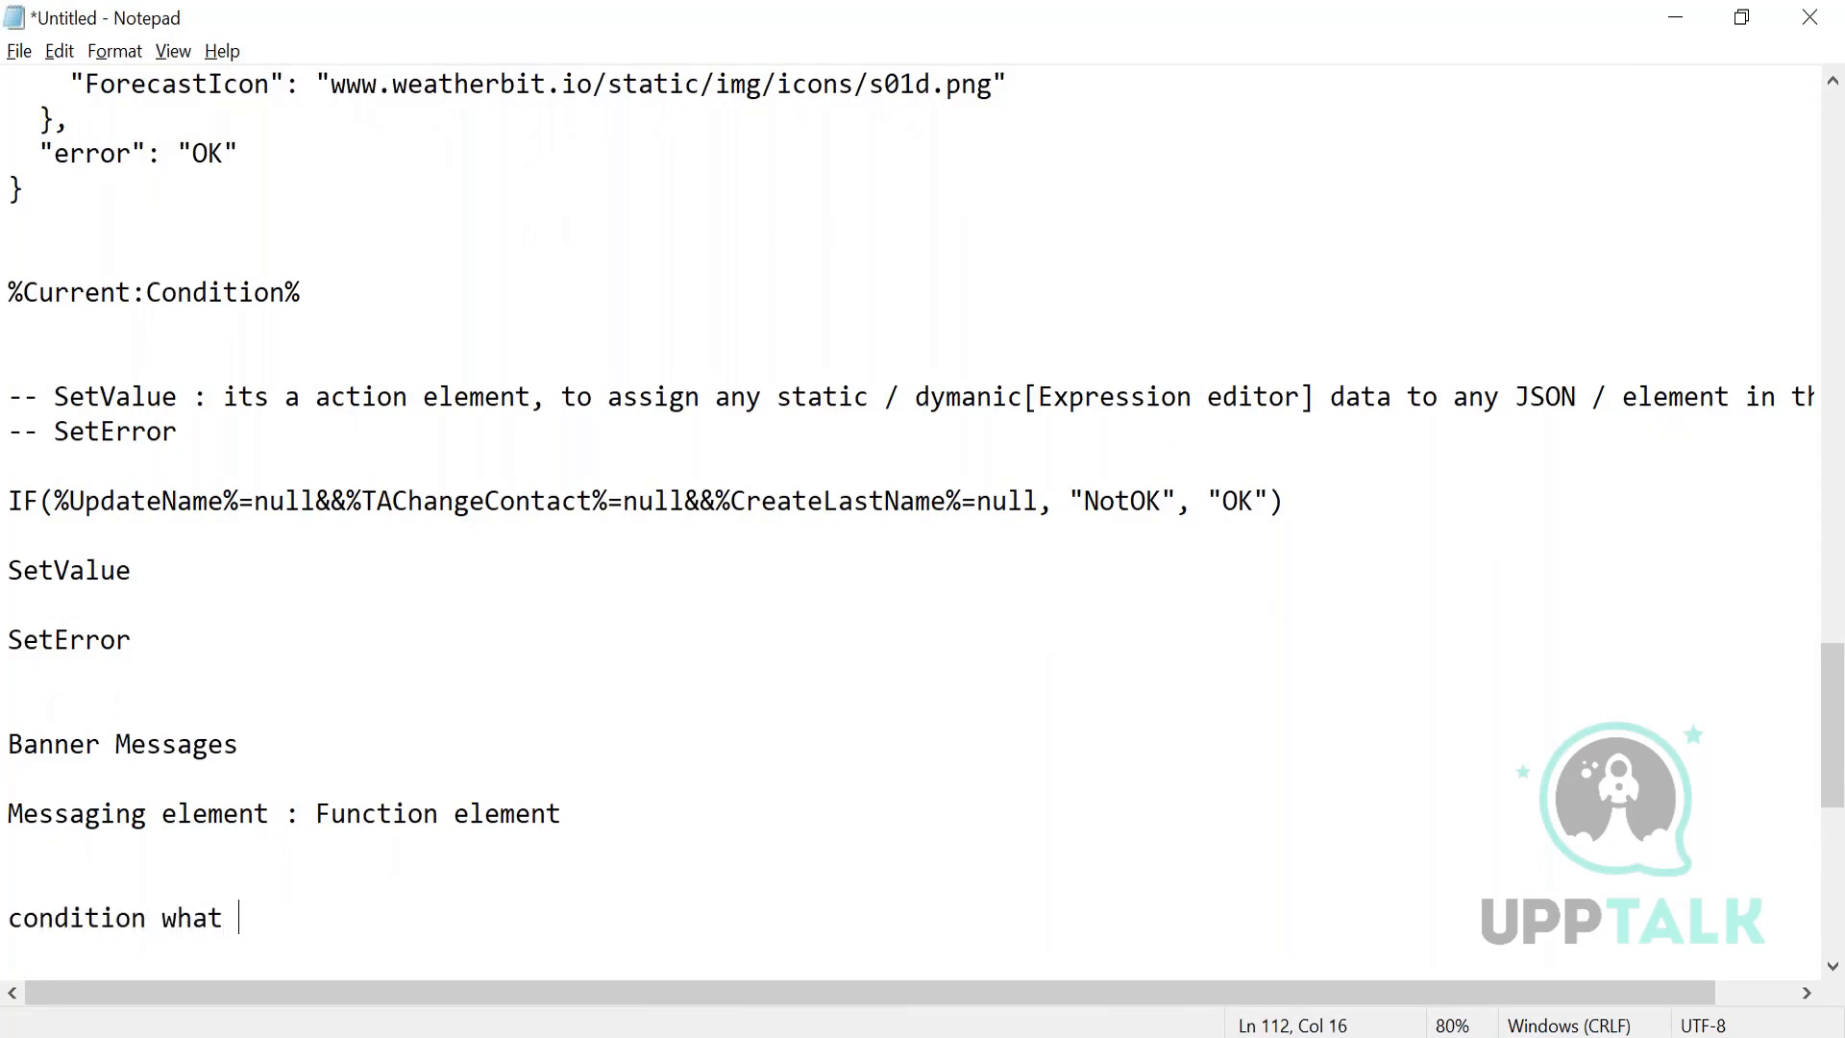
text(value you w)
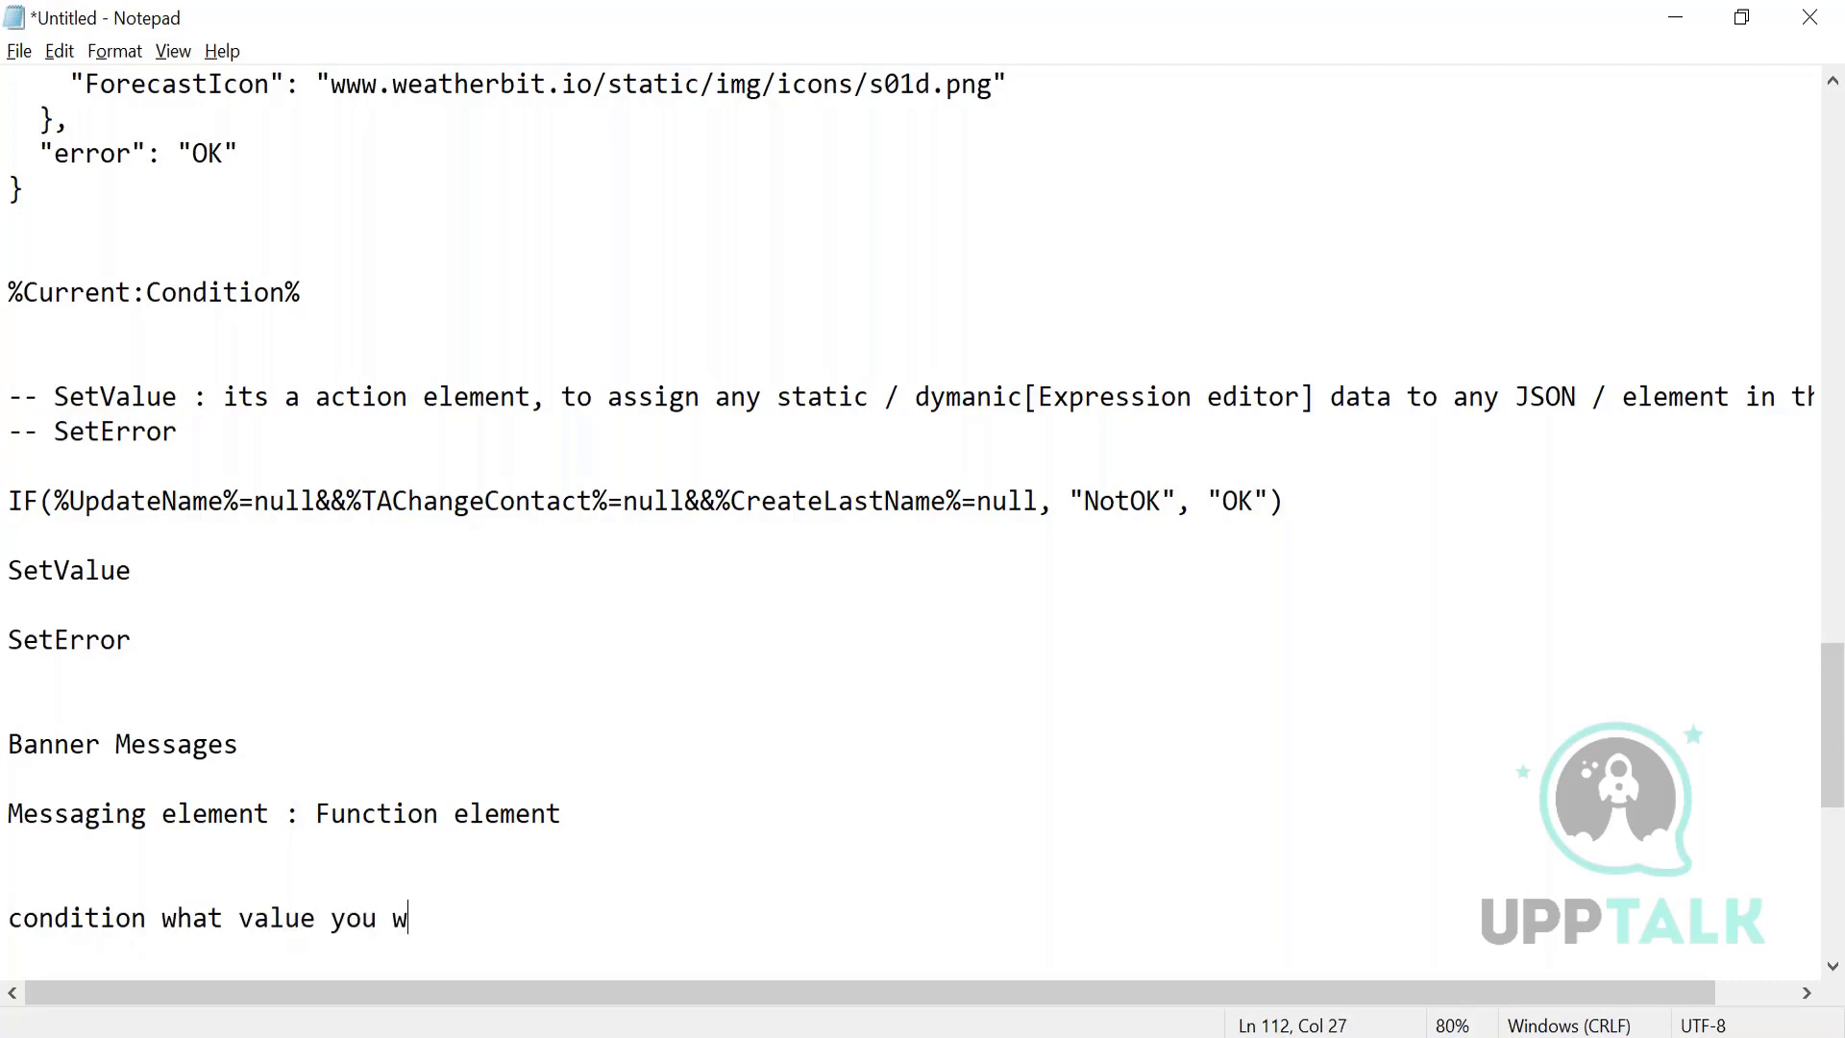
text(ant to assing)
key(BackSpace)
key(BackSpace)
text(gn)
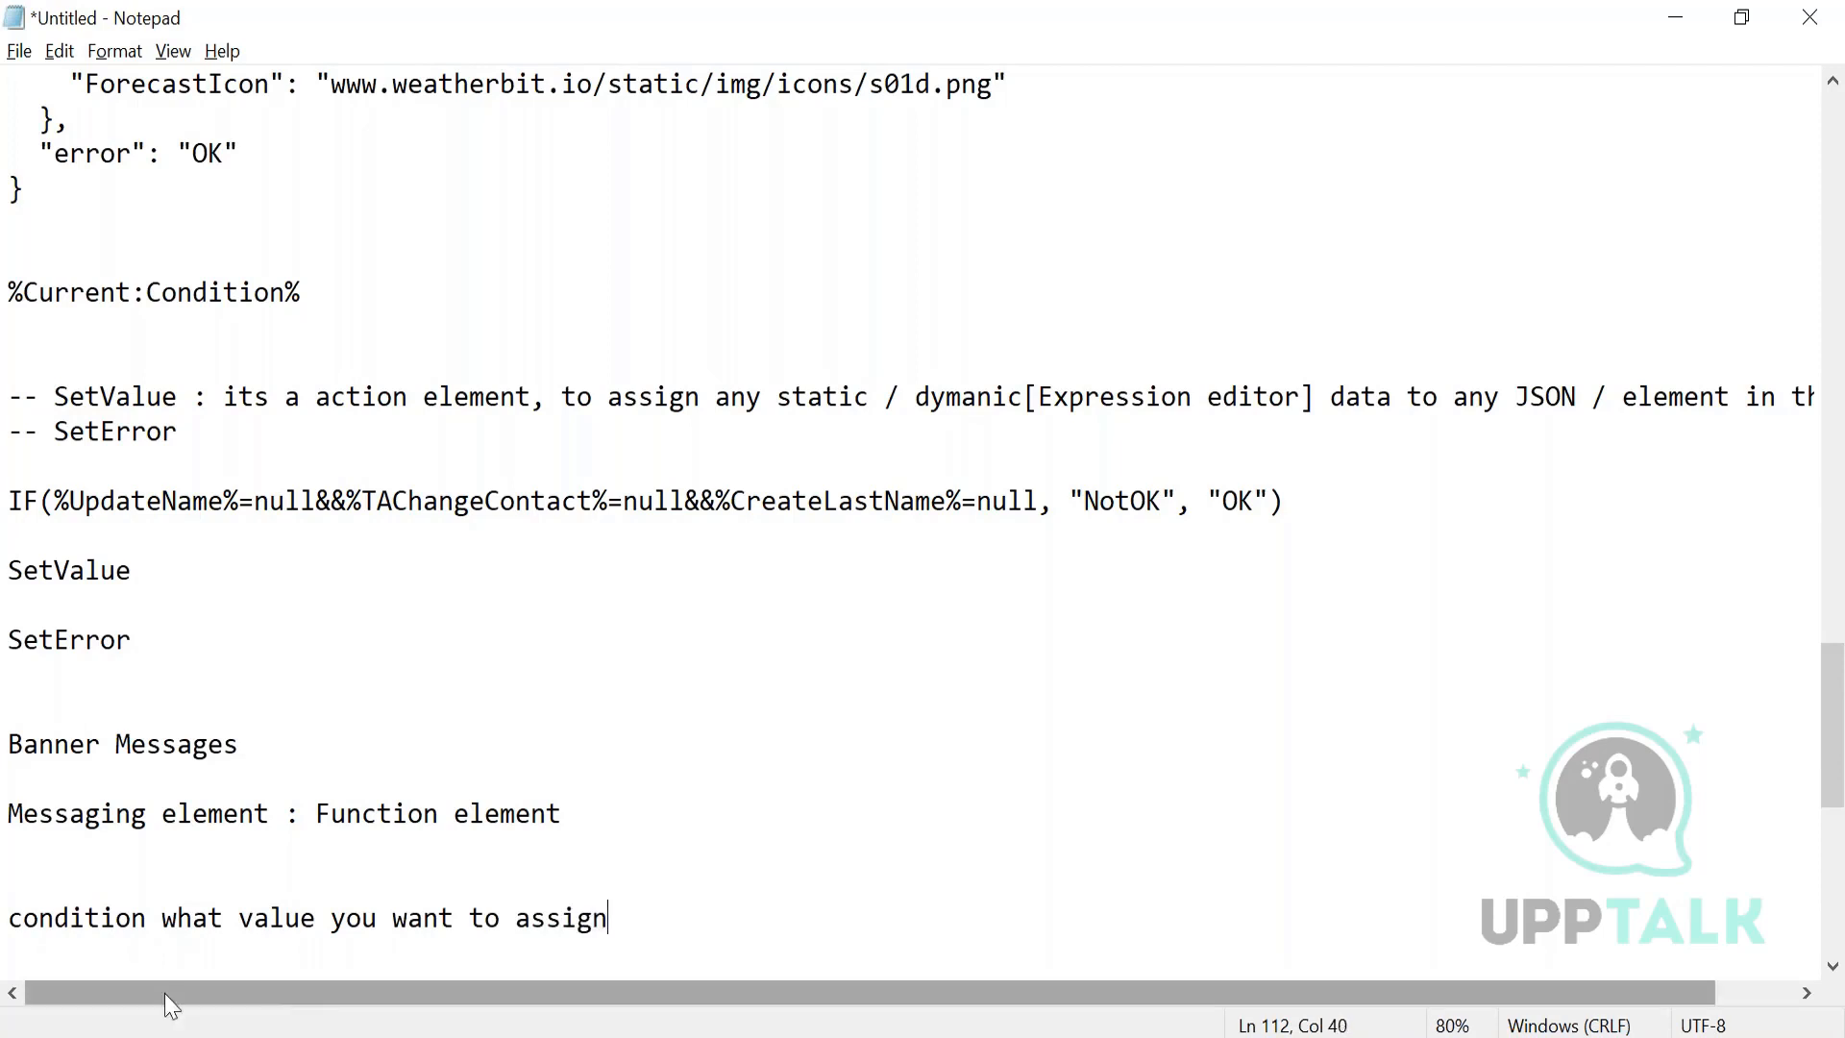
- Replace the word "assign" with "display" at the end of the condition line
drag(10, 917, 650, 935)
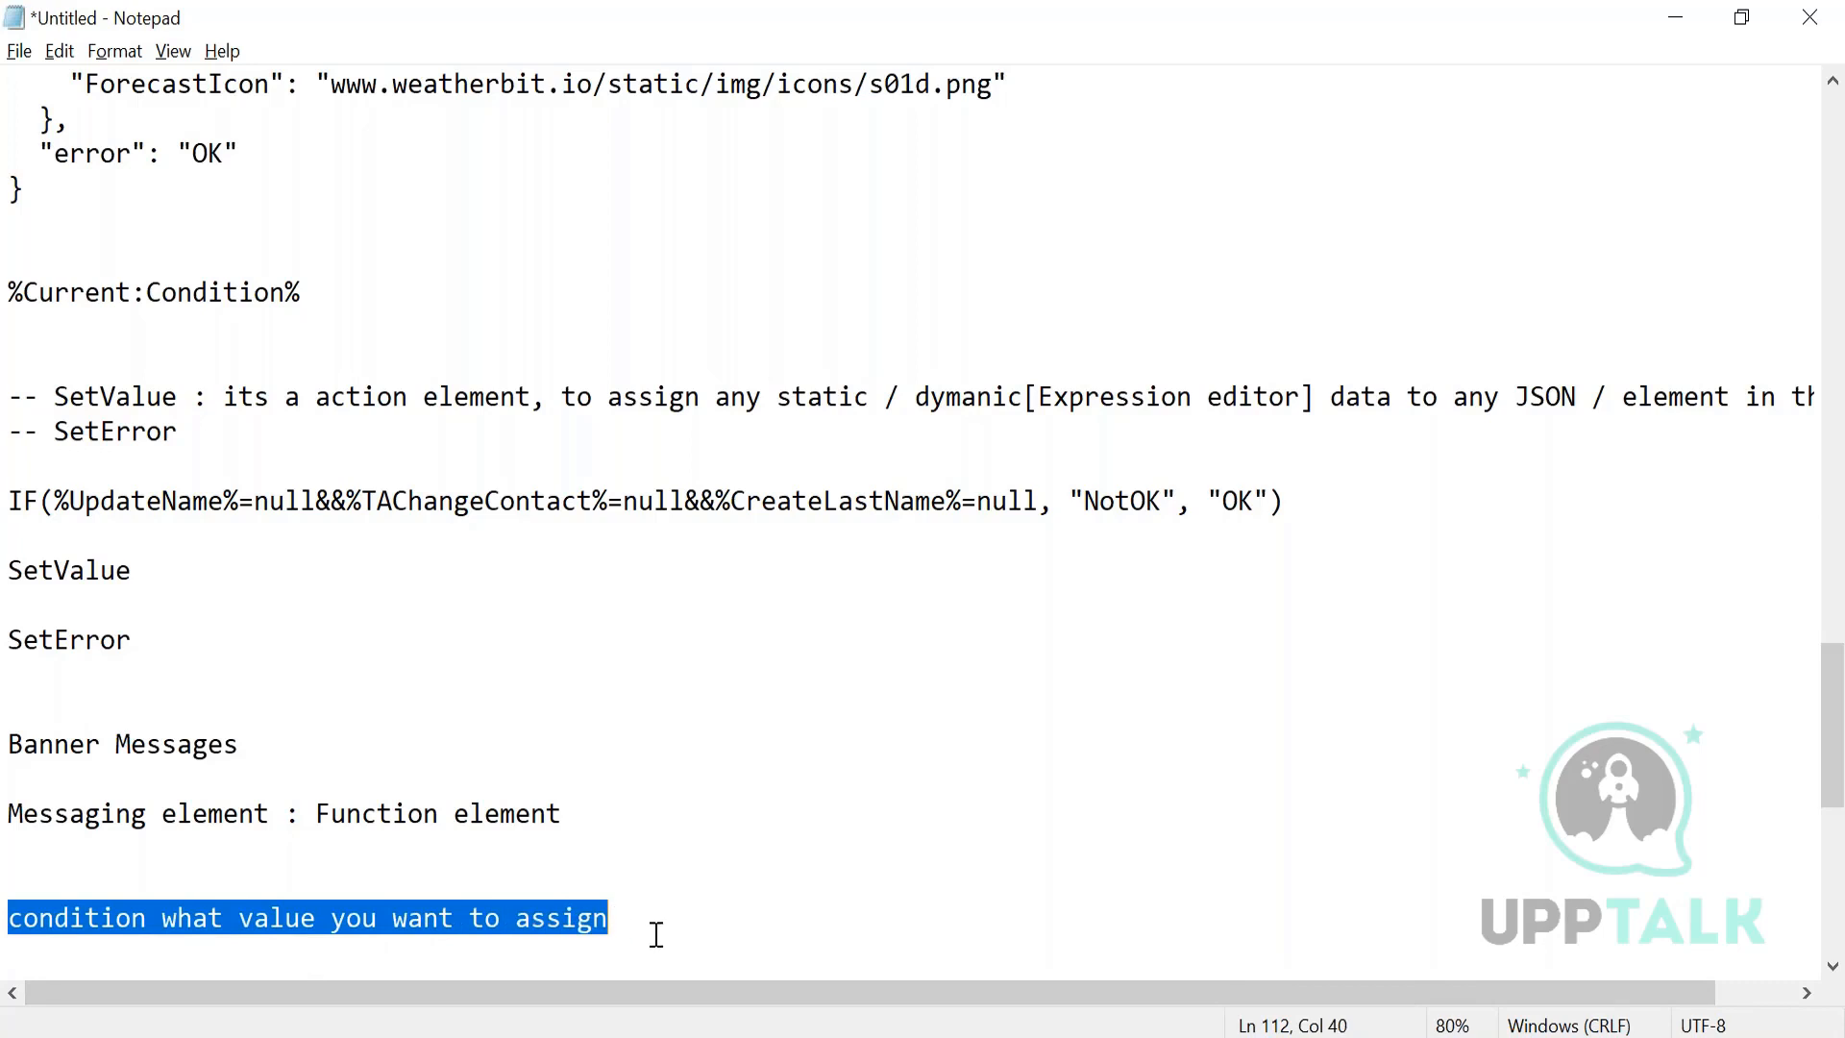
click(523, 918)
drag(524, 918, 670, 918)
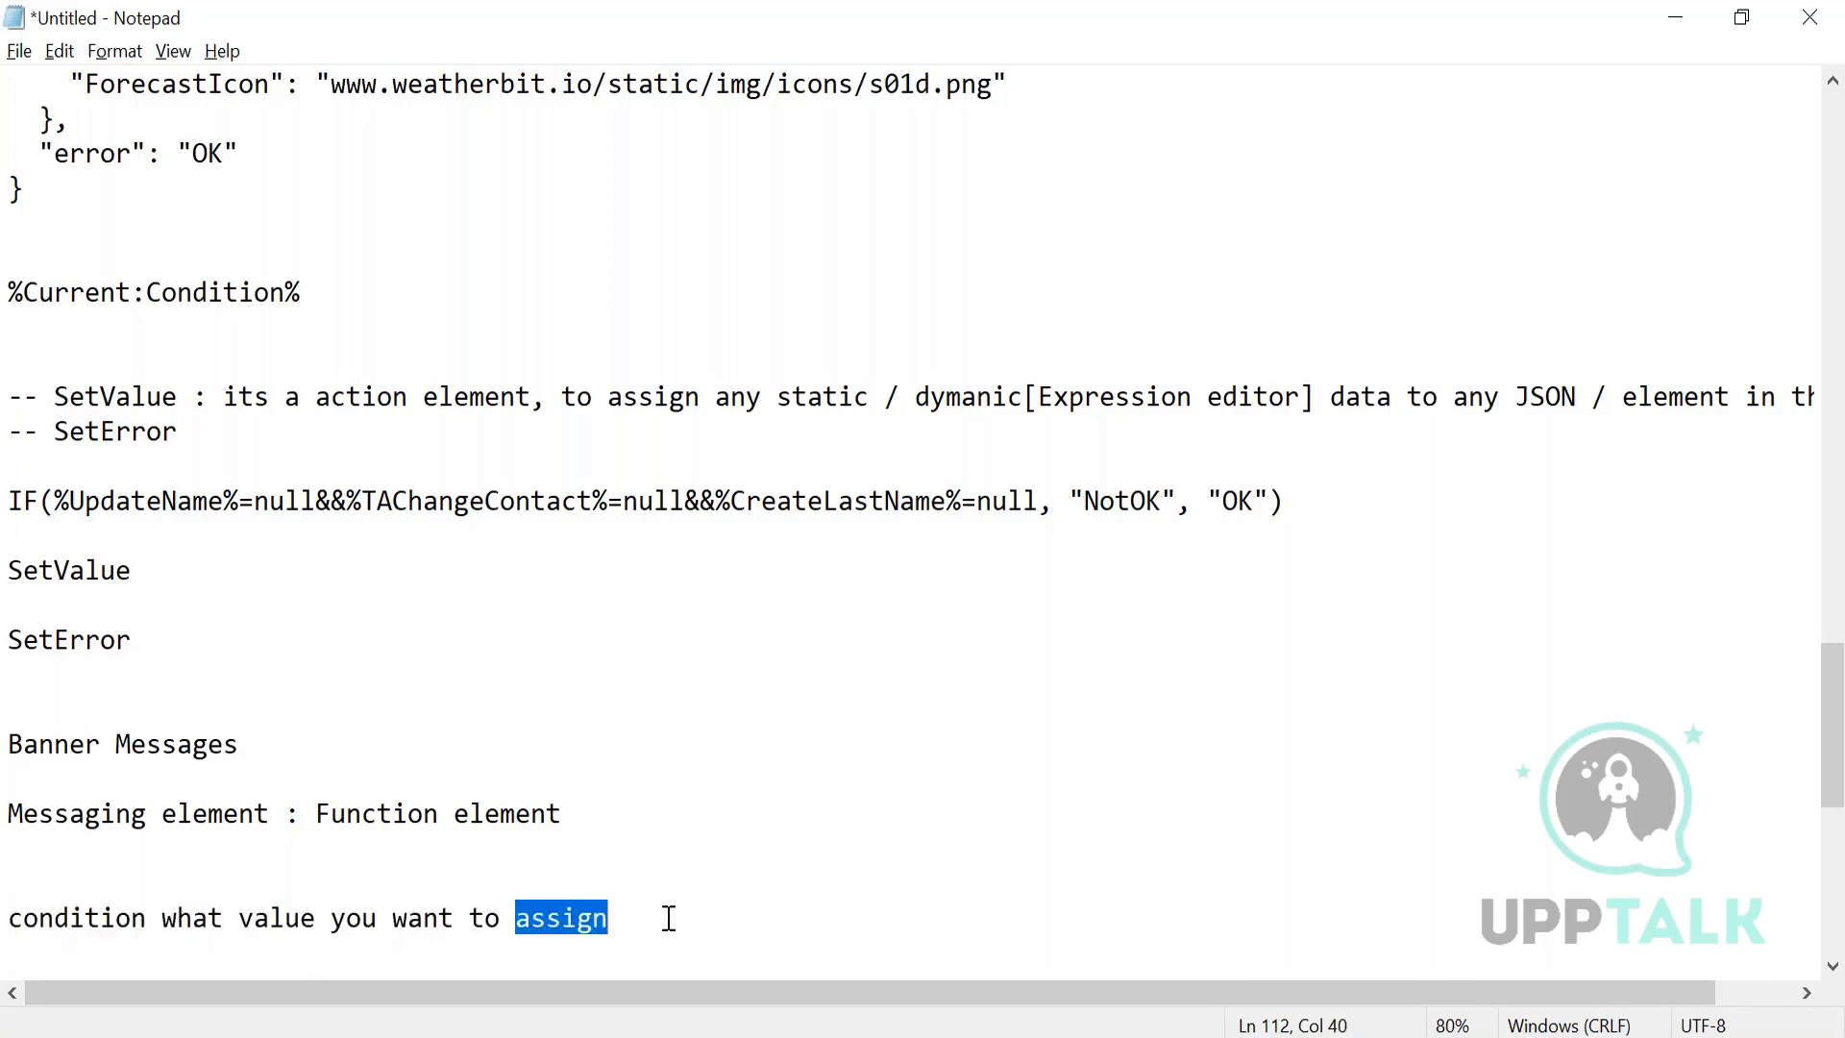
text(display)
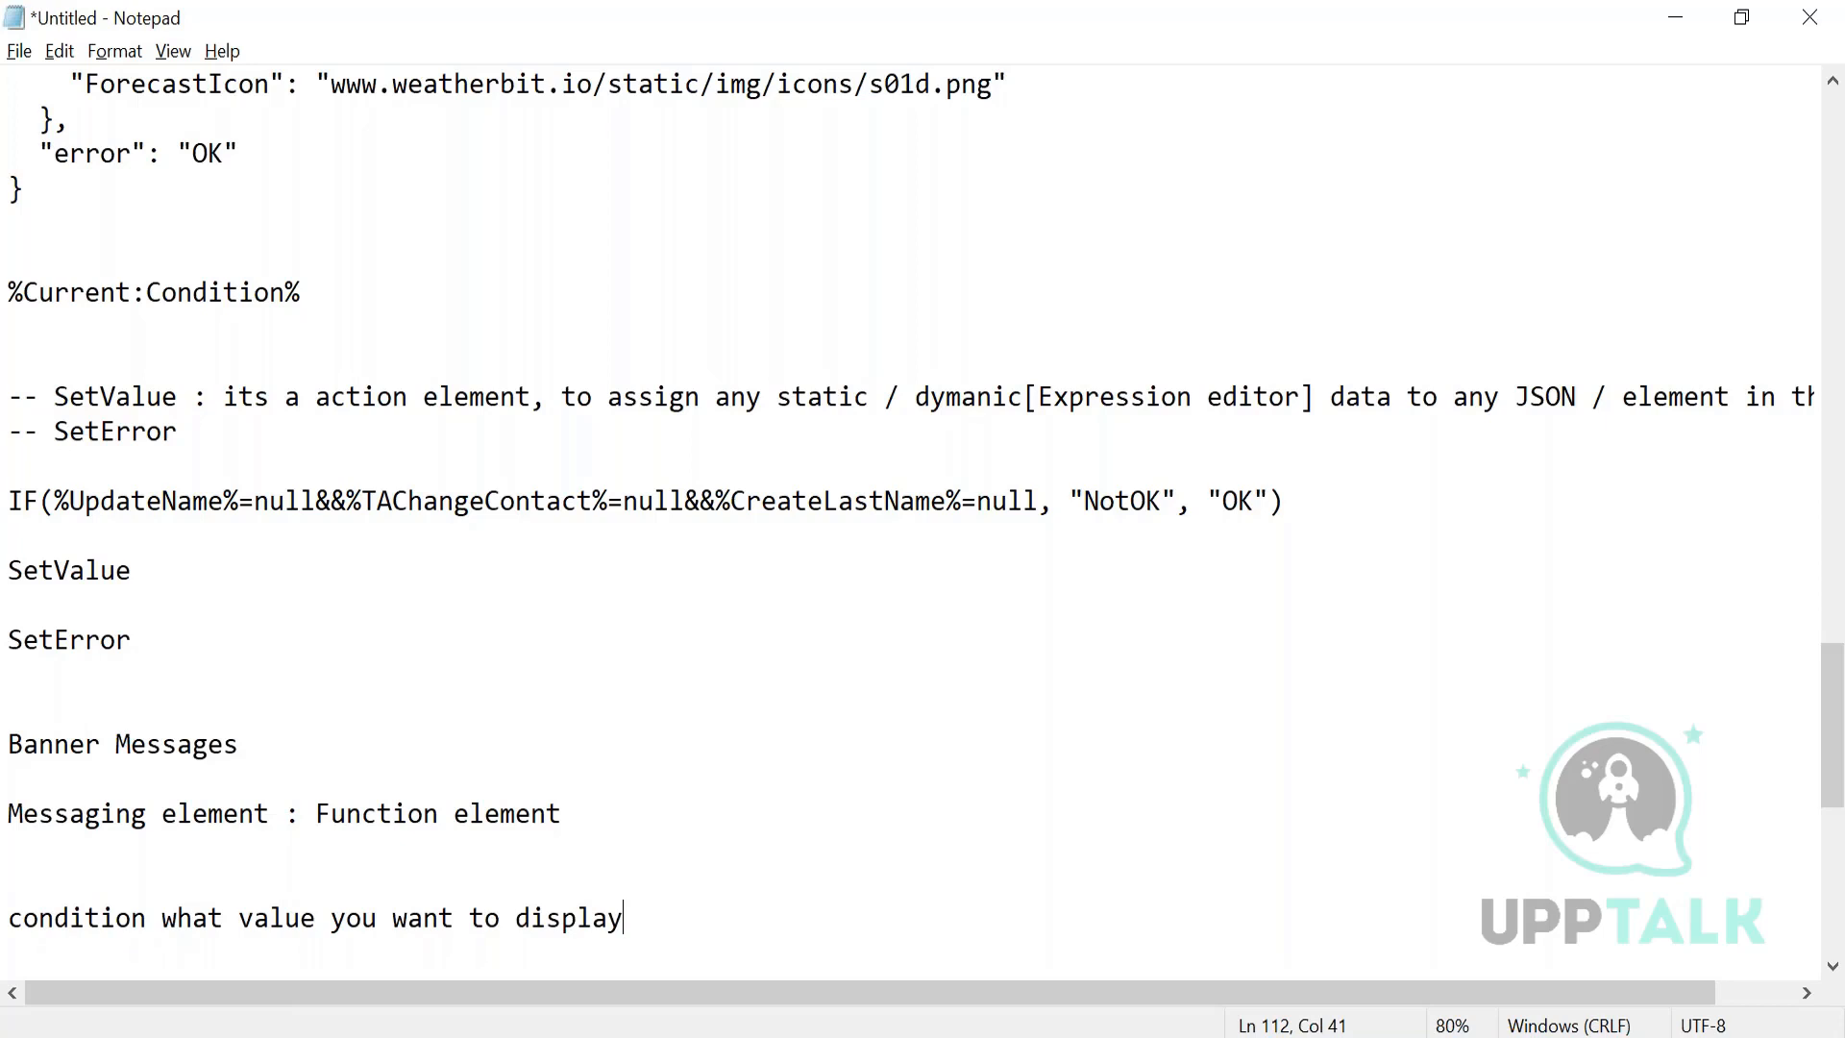
- Append the message types "(Success , Comment , Waring , Requirement )" to the end of the condition line
text((Success )
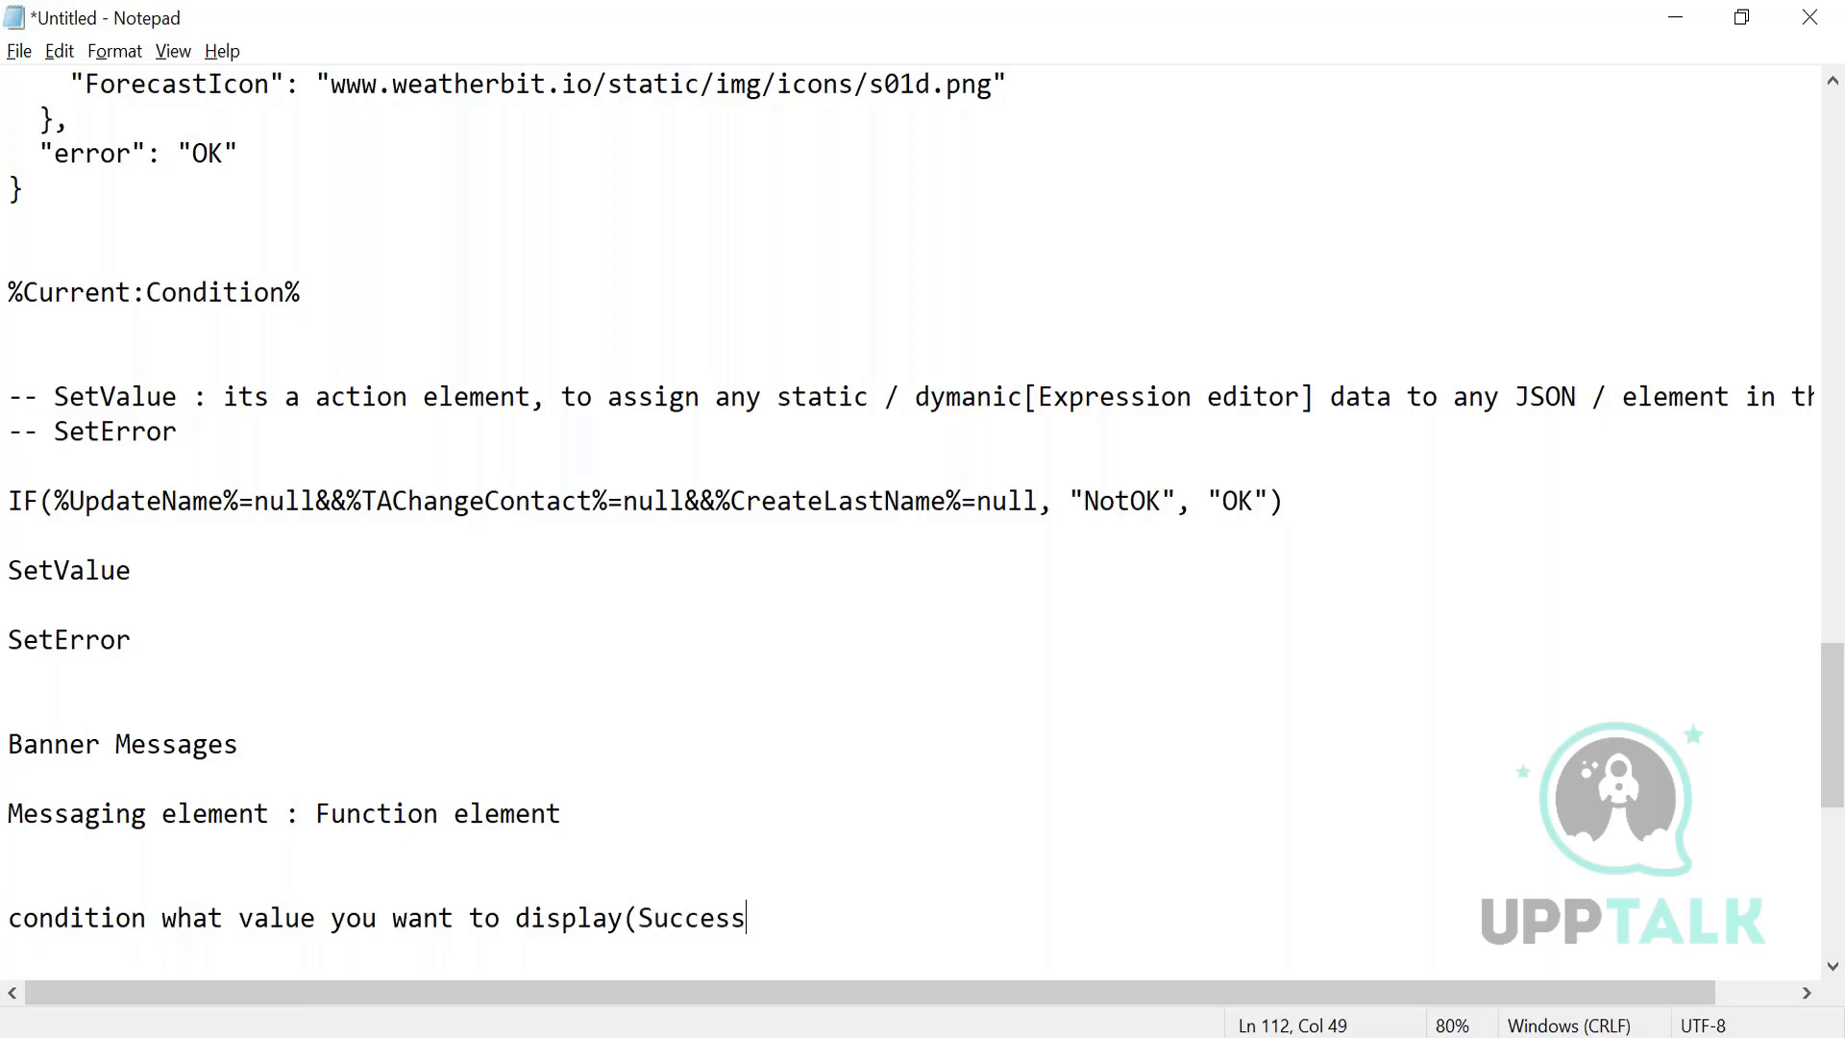
text(, Comment , )
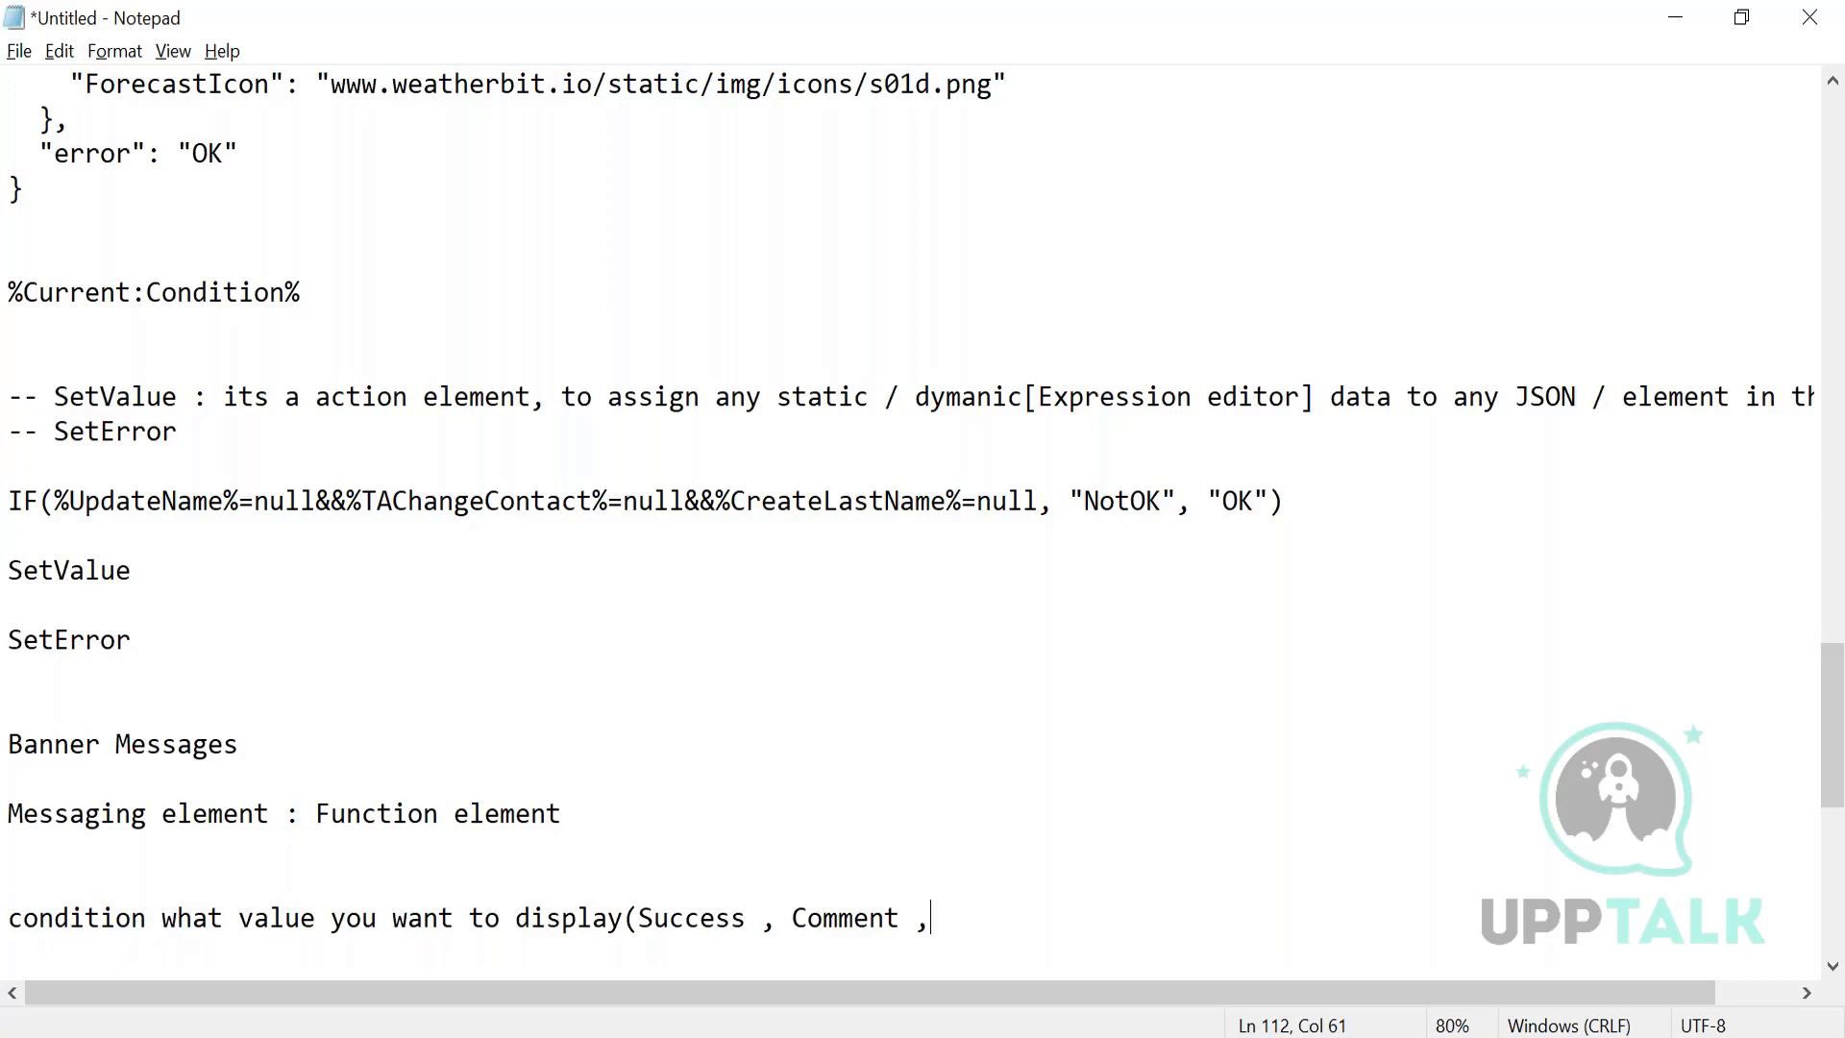
text(Waring )
text(, Require)
text(ment )
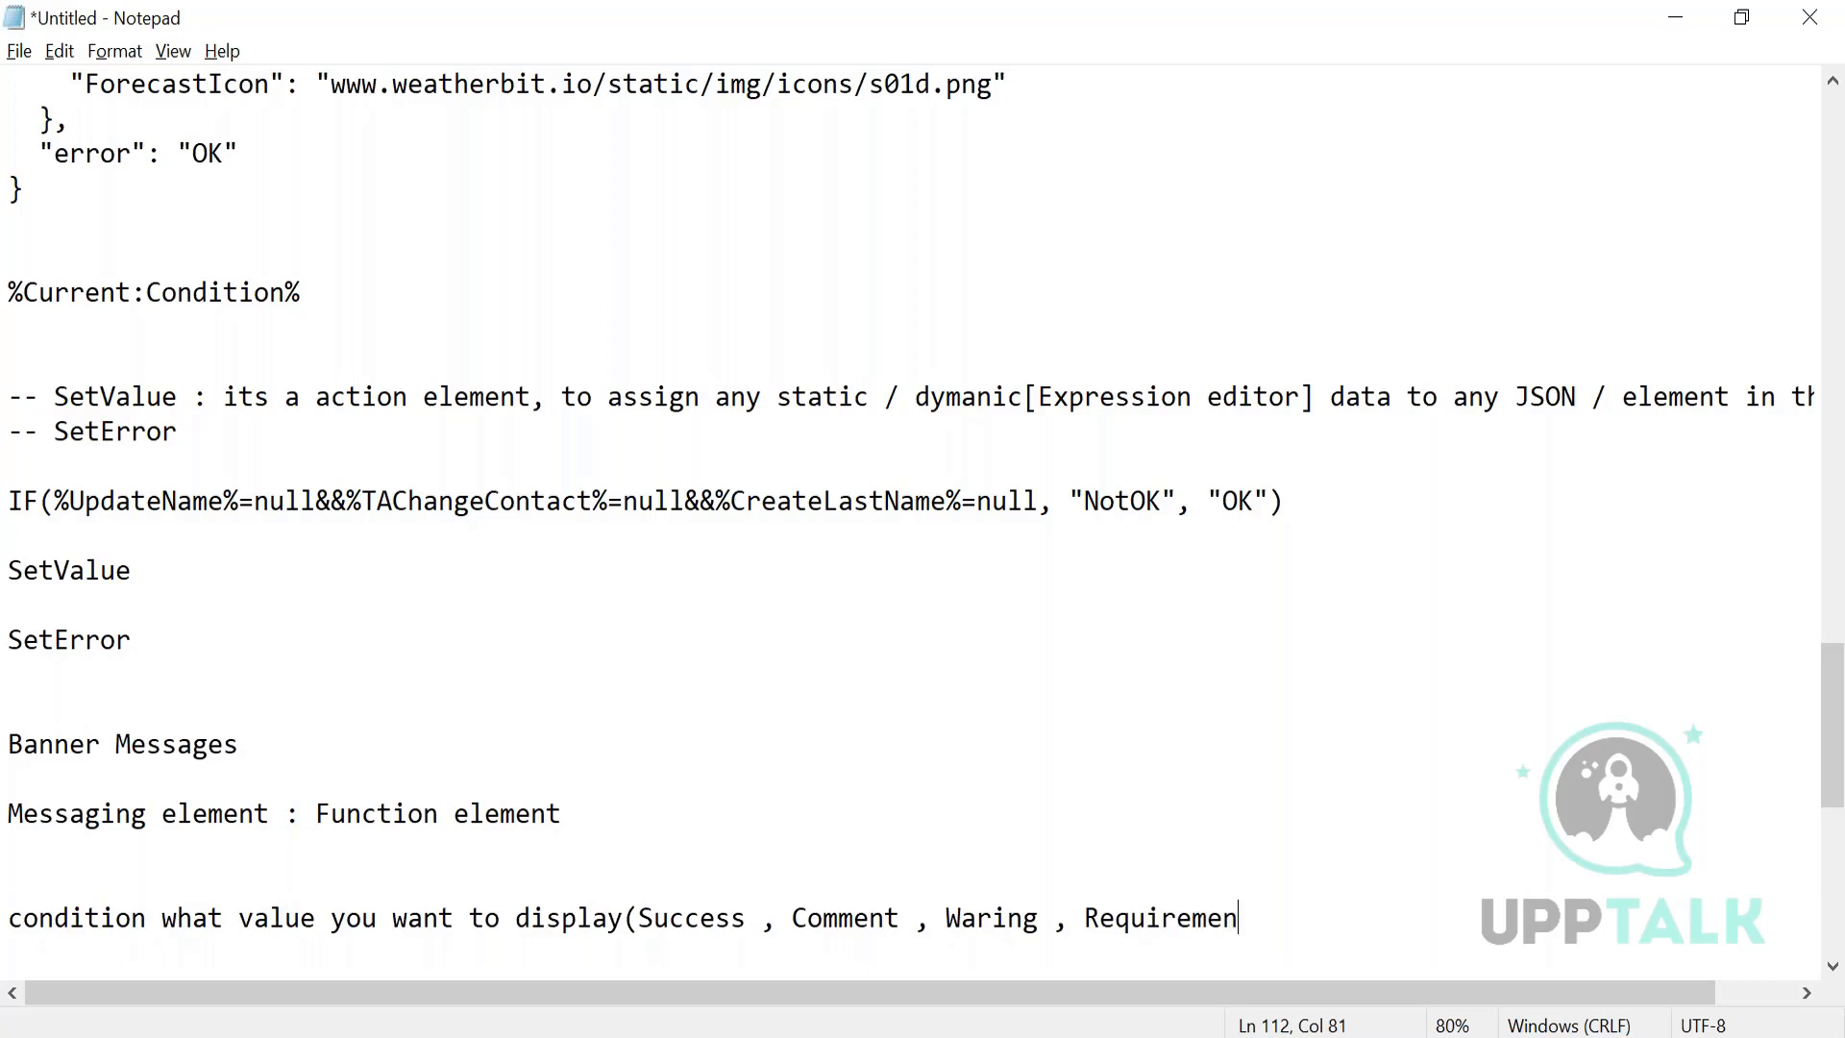
text())
- Annotate Success with "[Green]" and Comment with "[grey]" in the list of message types
click(748, 923)
text([Green)
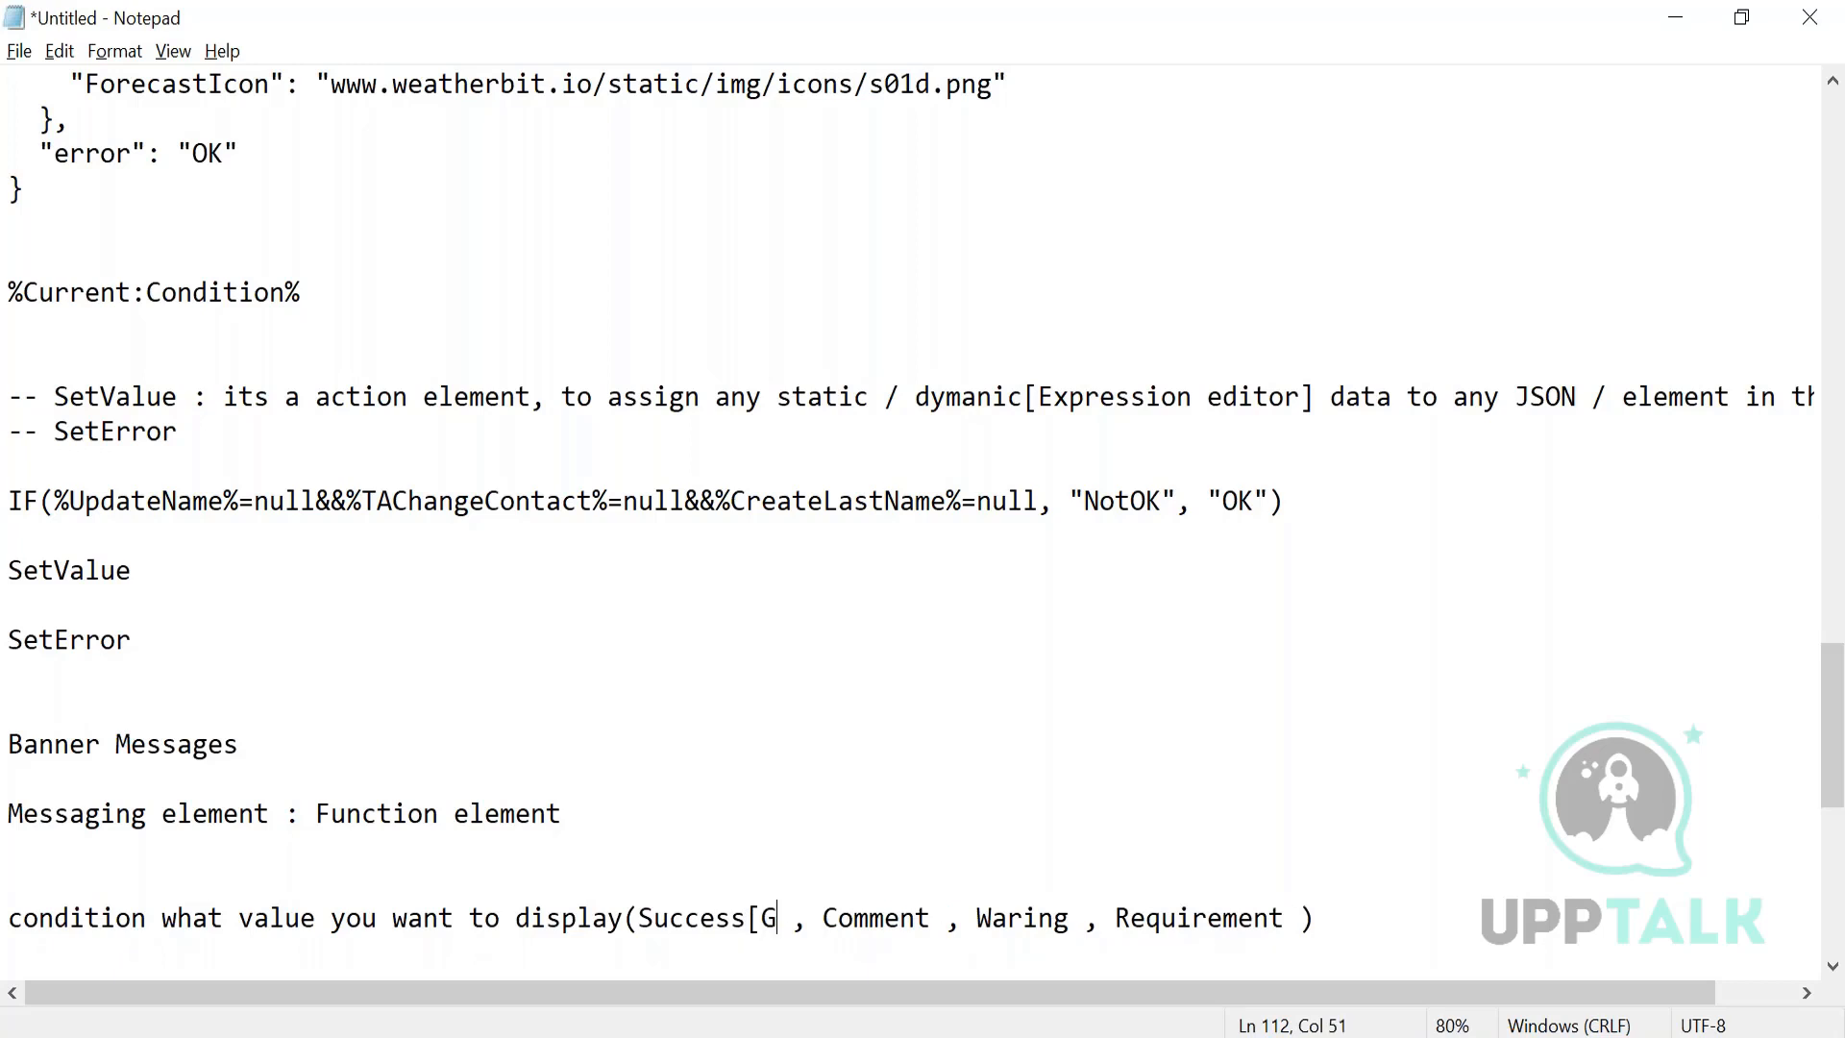
text(])
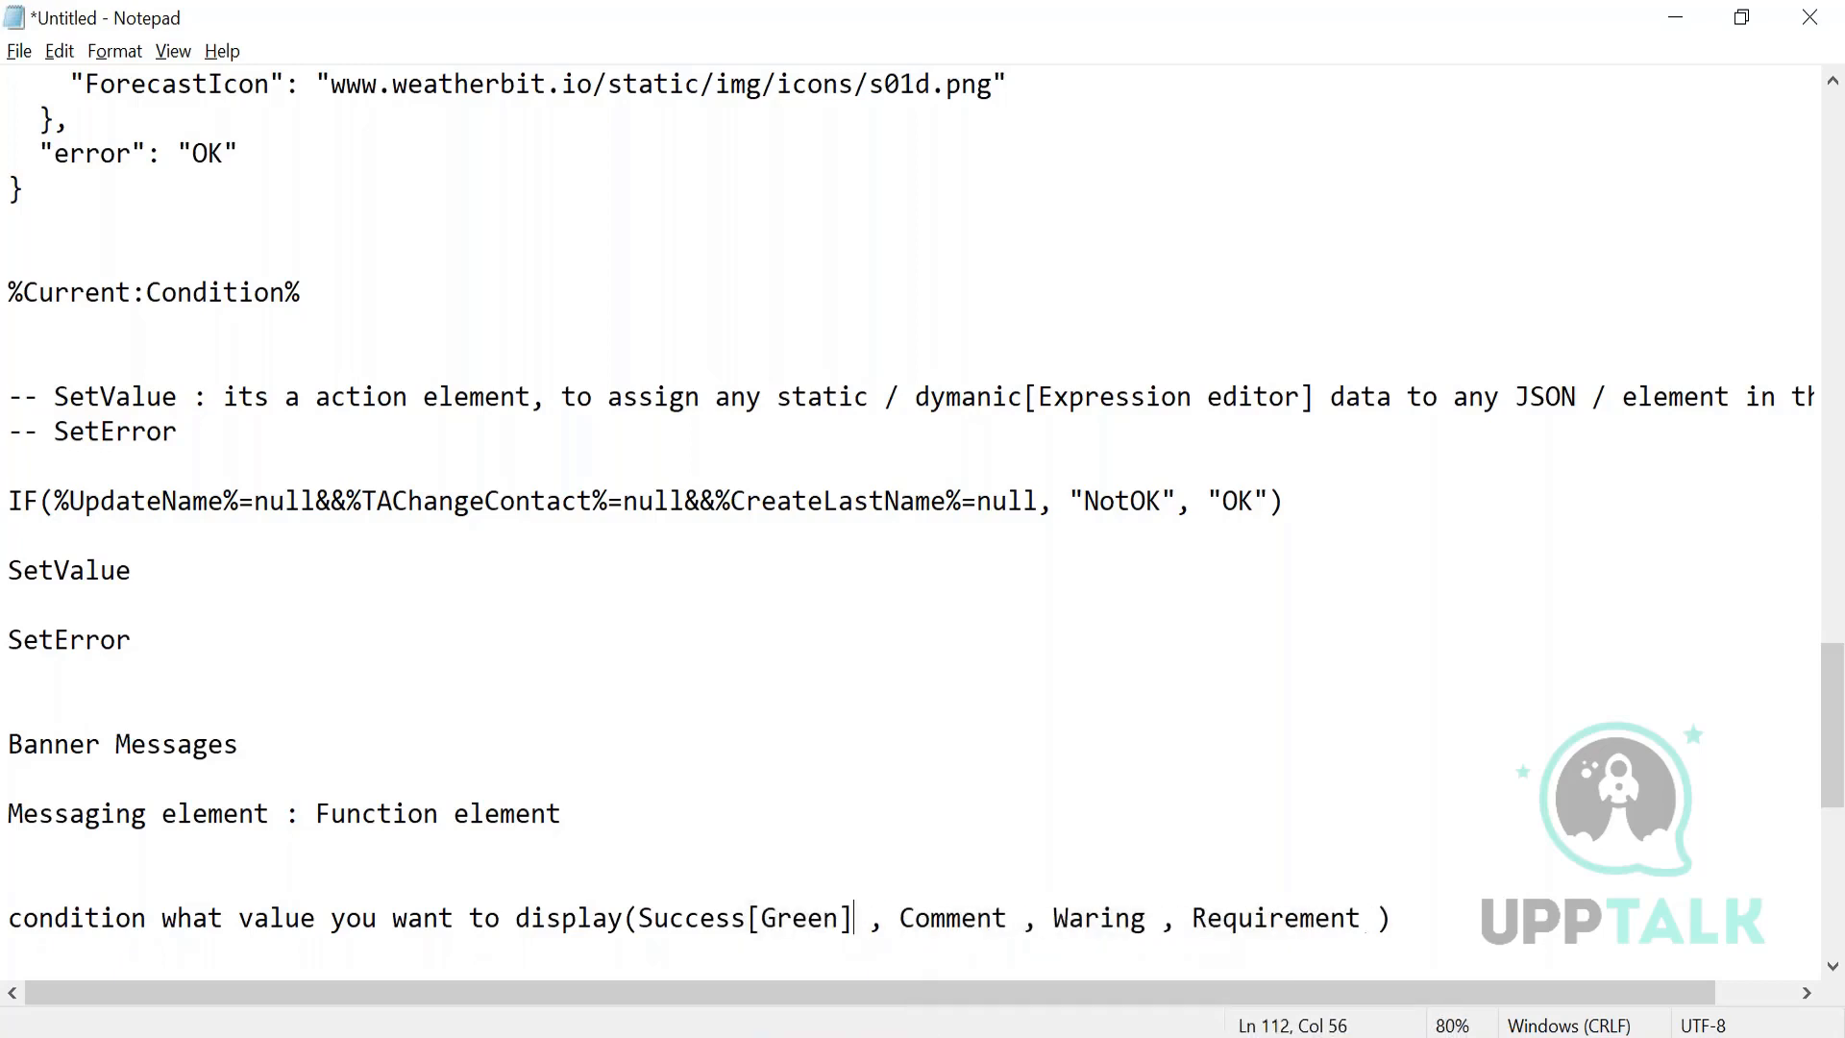
click(1010, 925)
text([gre)
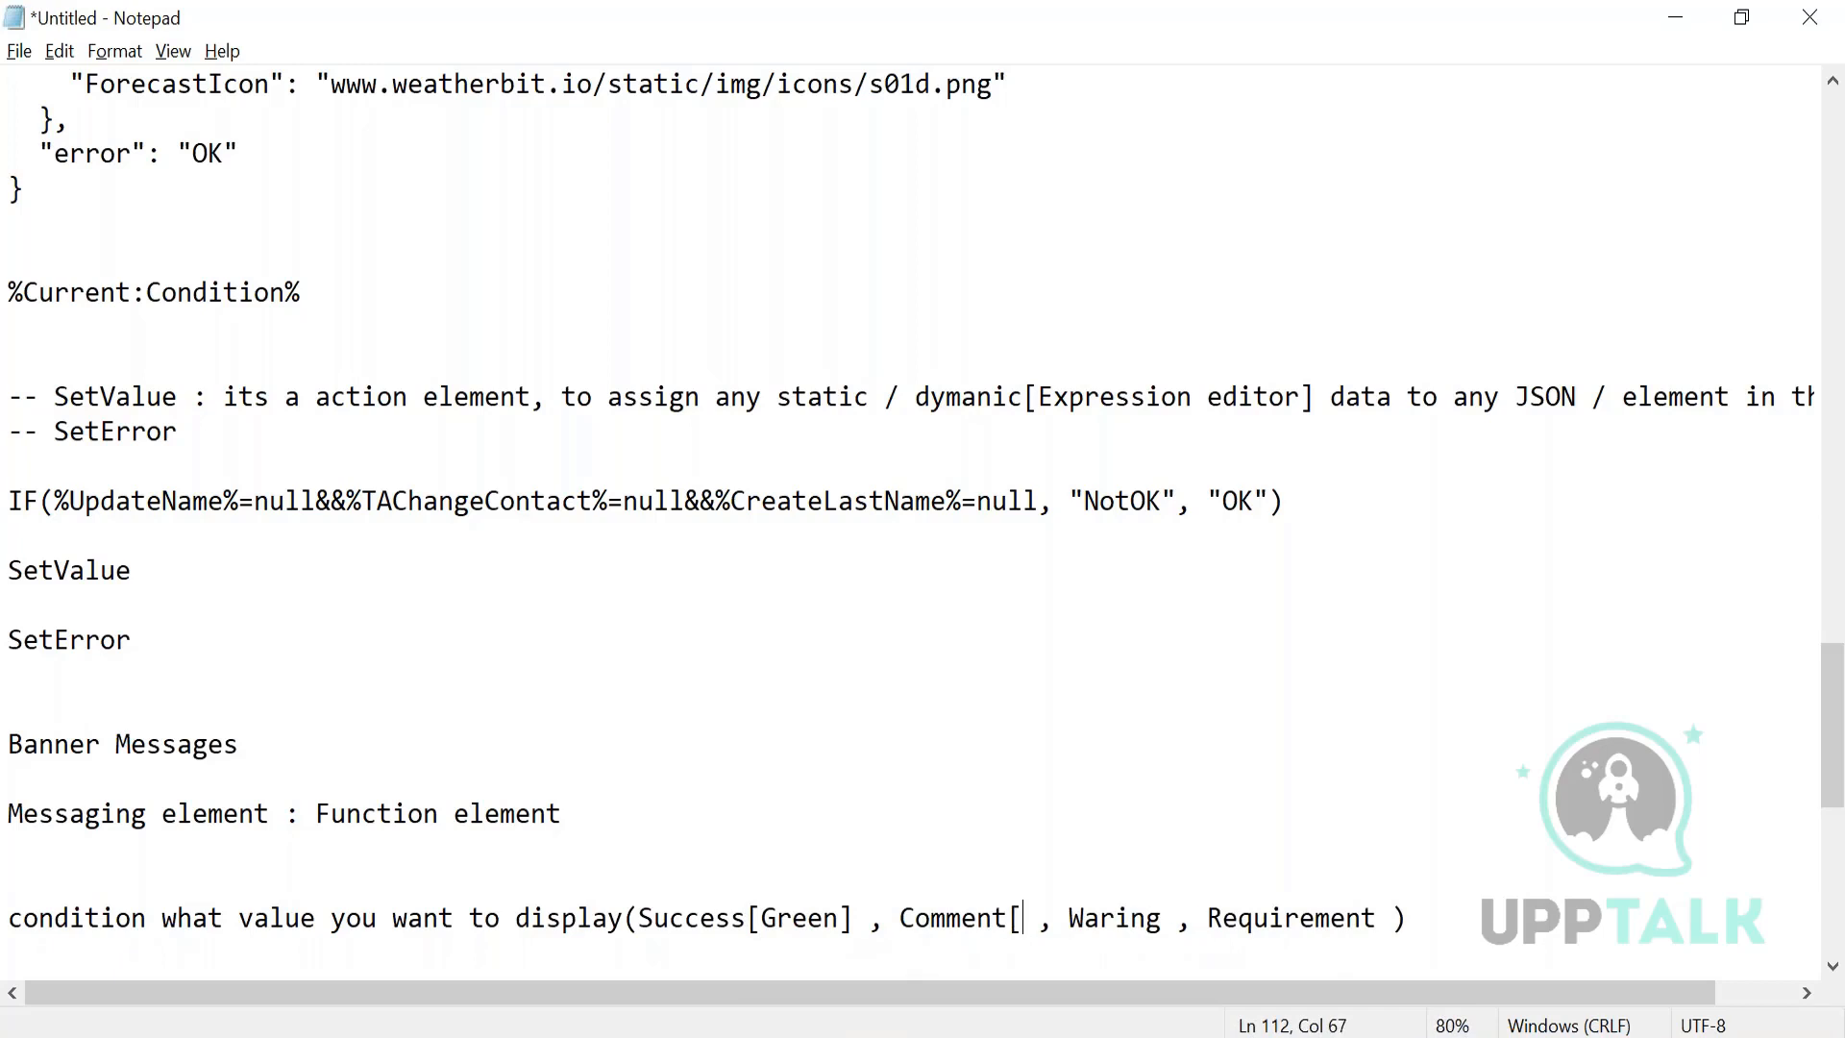
text(y)
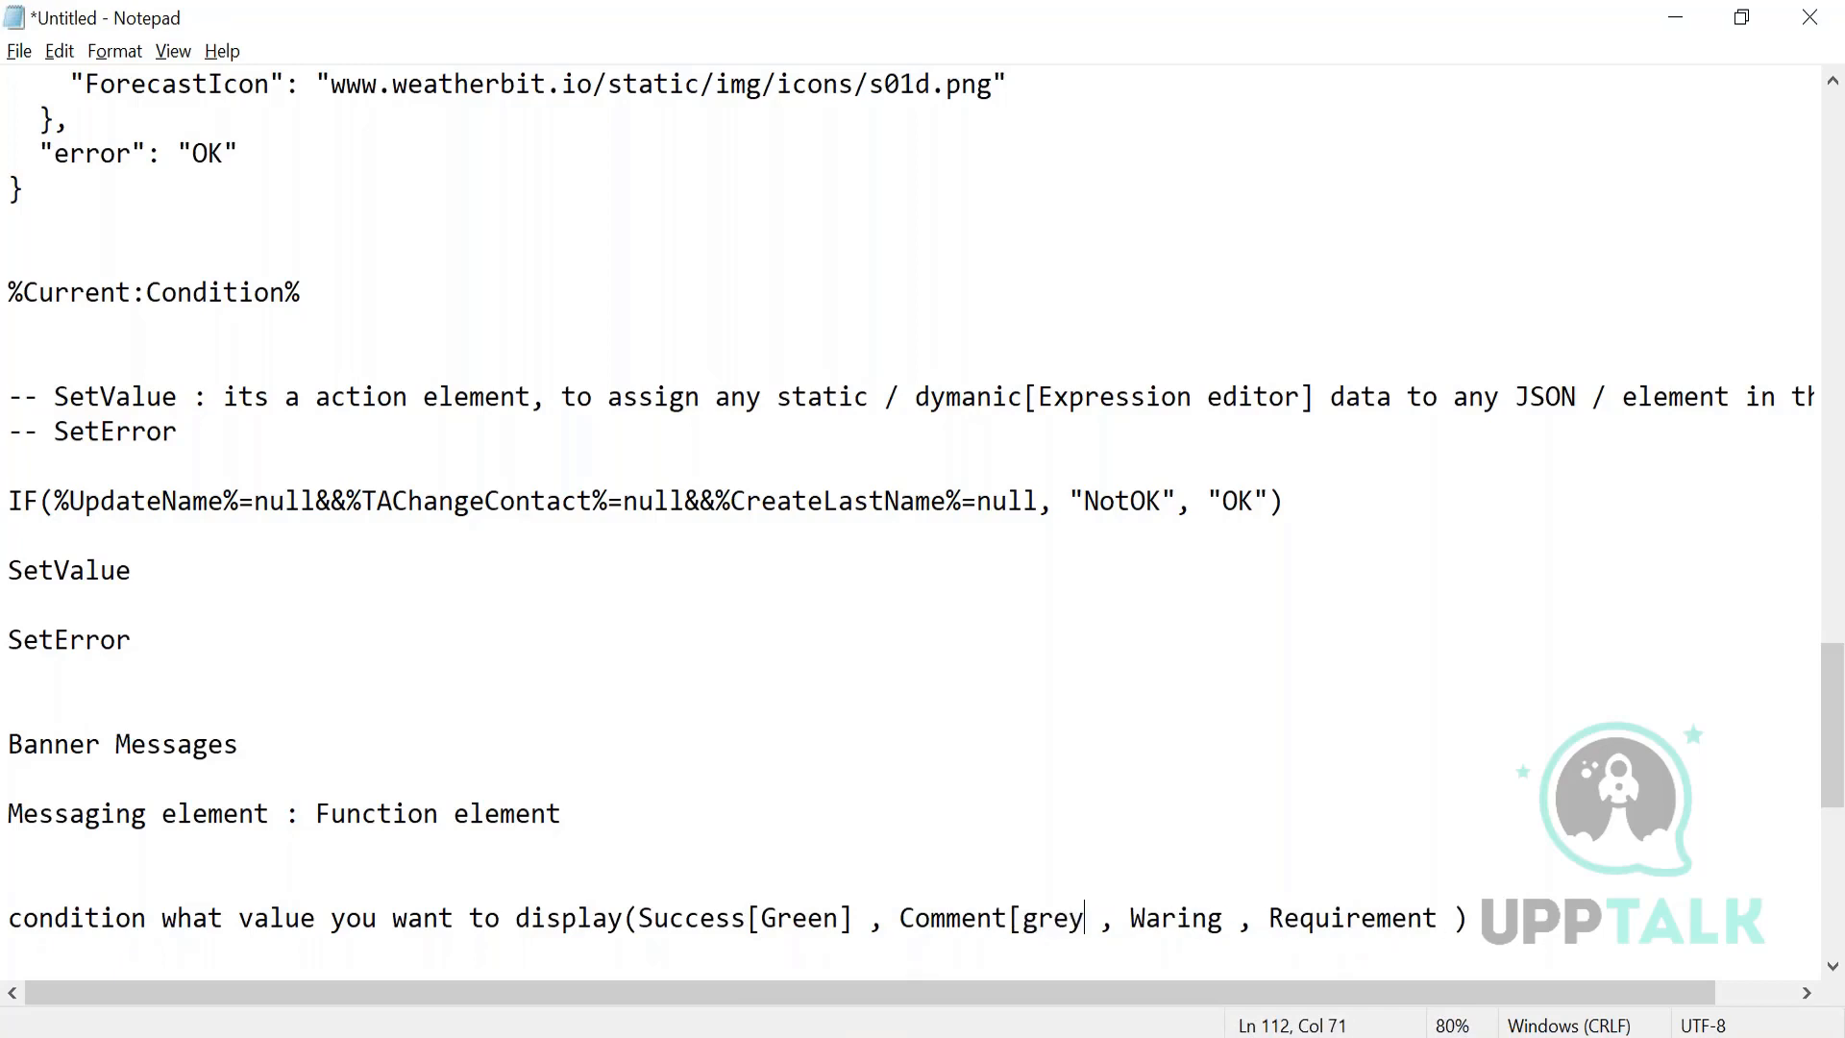
text(])
- Annotate Waring with "[YEllow]" and Requirement with "[Red]" in the list of message types
click(1239, 919)
text([)
text(YEllo)
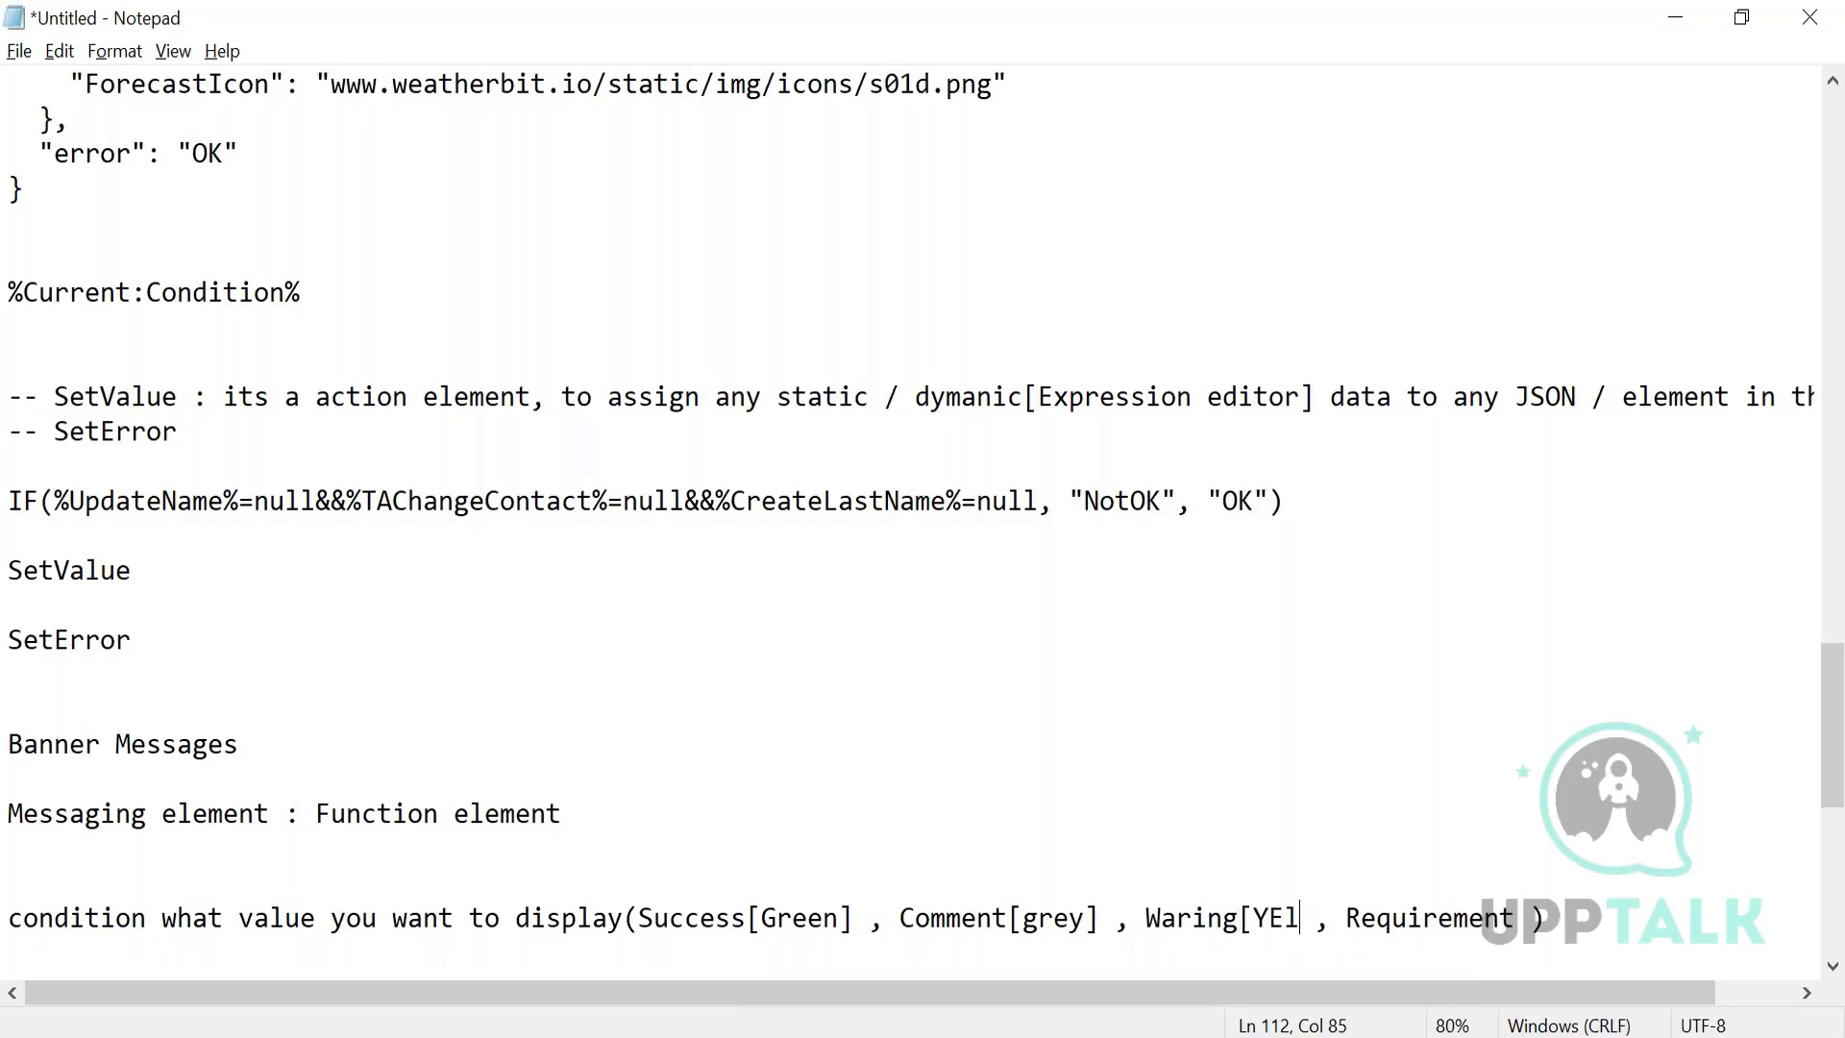
text(w[)
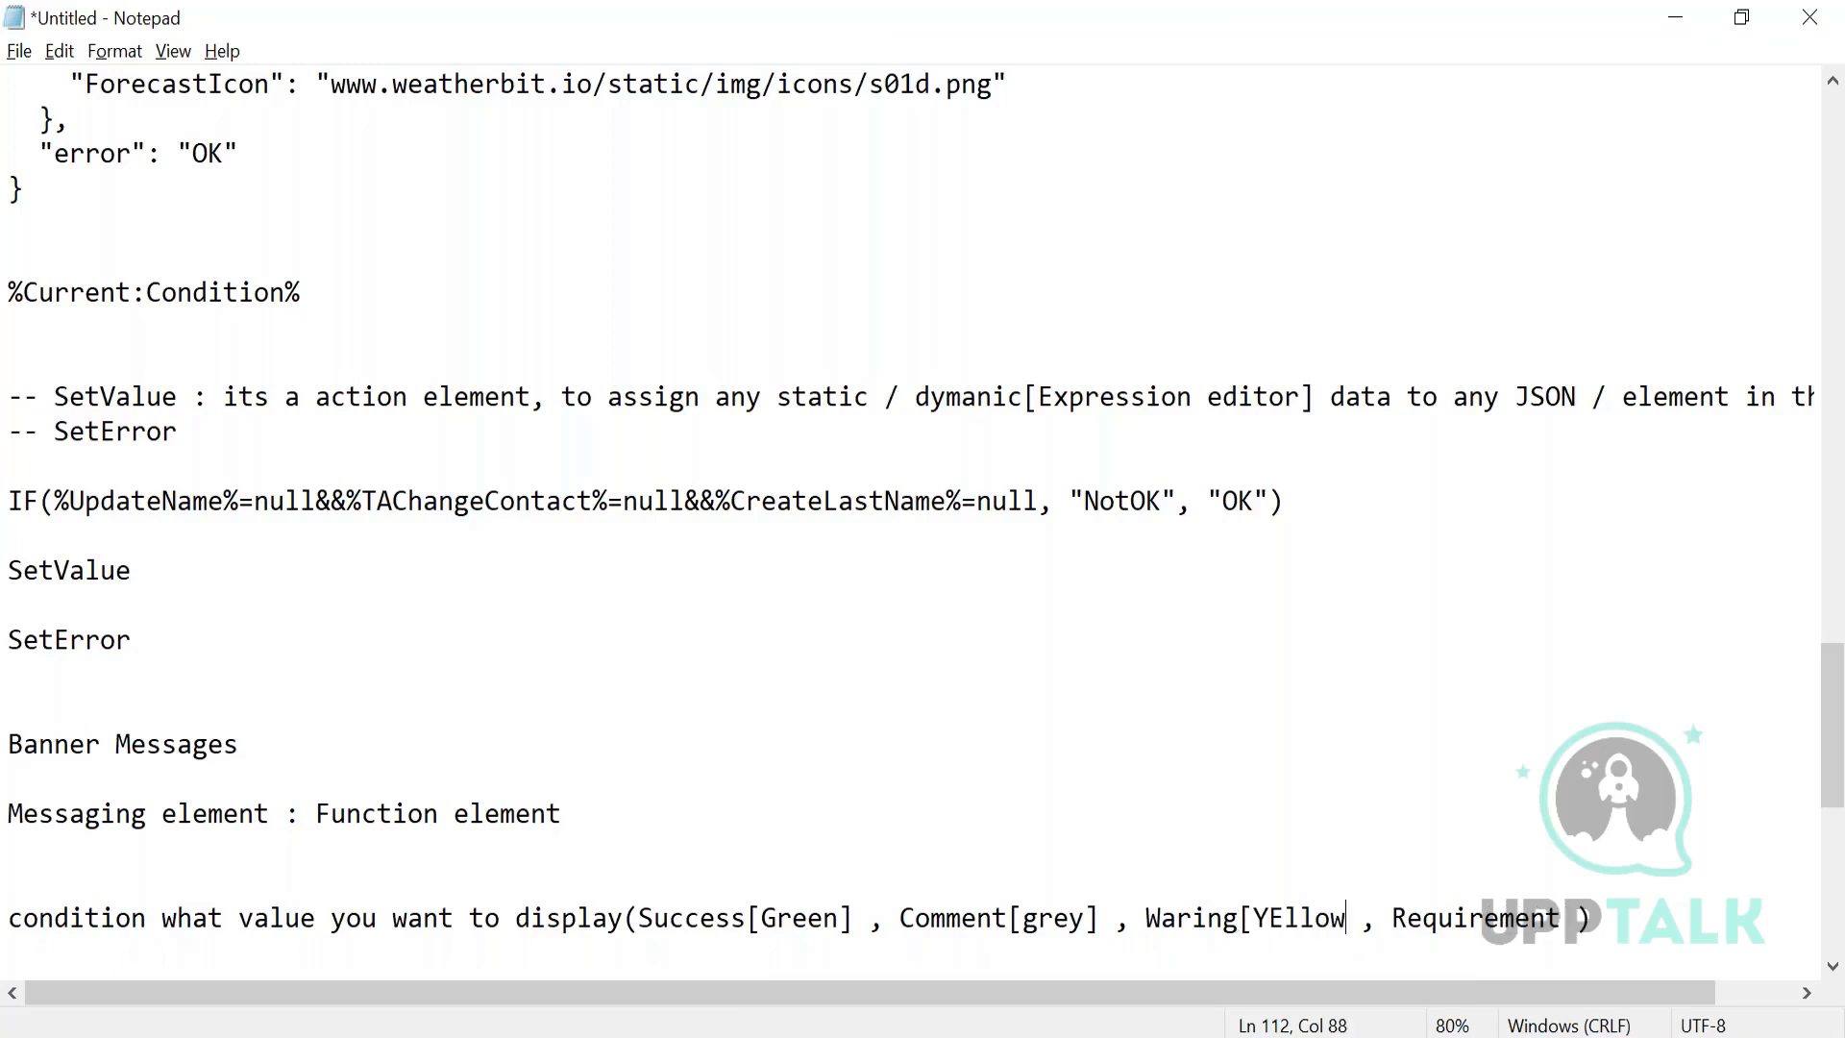
key(BackSpace)
text(])
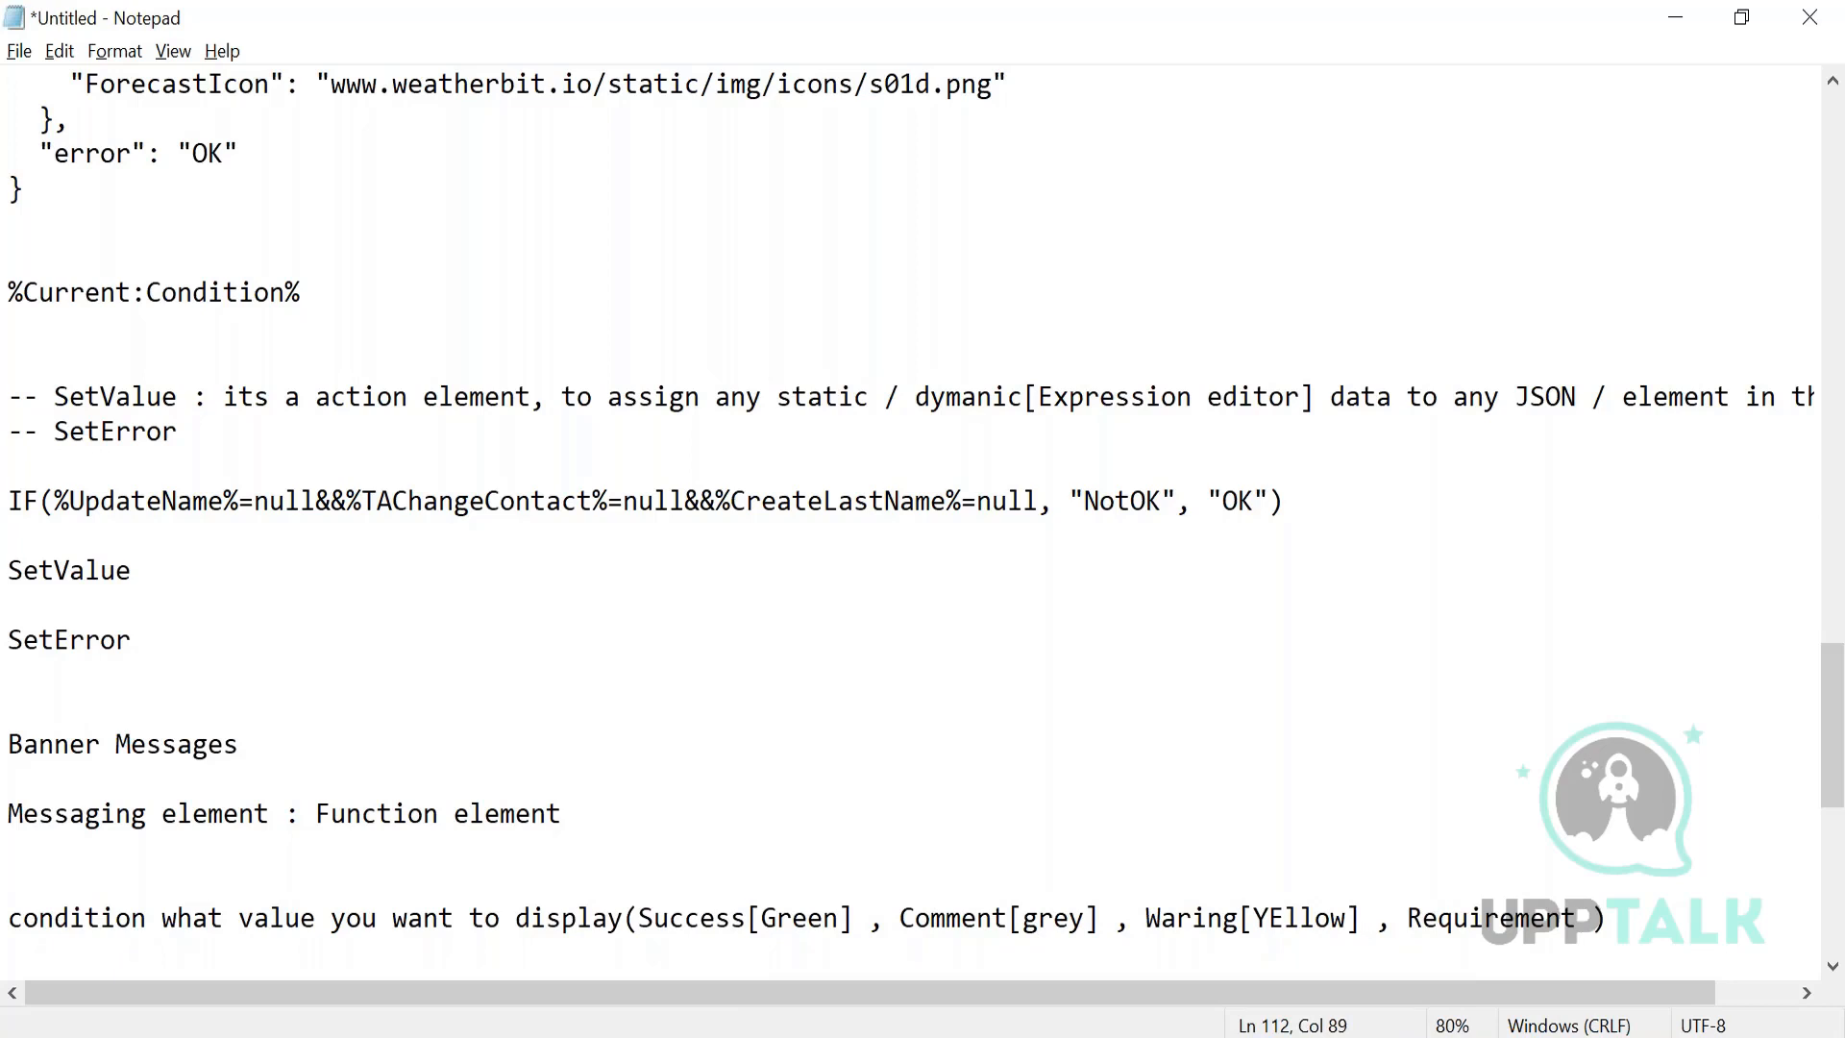
click(1578, 918)
text([Red])
- Highlight the Success, Comment and Waring entries together and Requirement separately, and place the cursor at the line's end
drag(1358, 922, 644, 911)
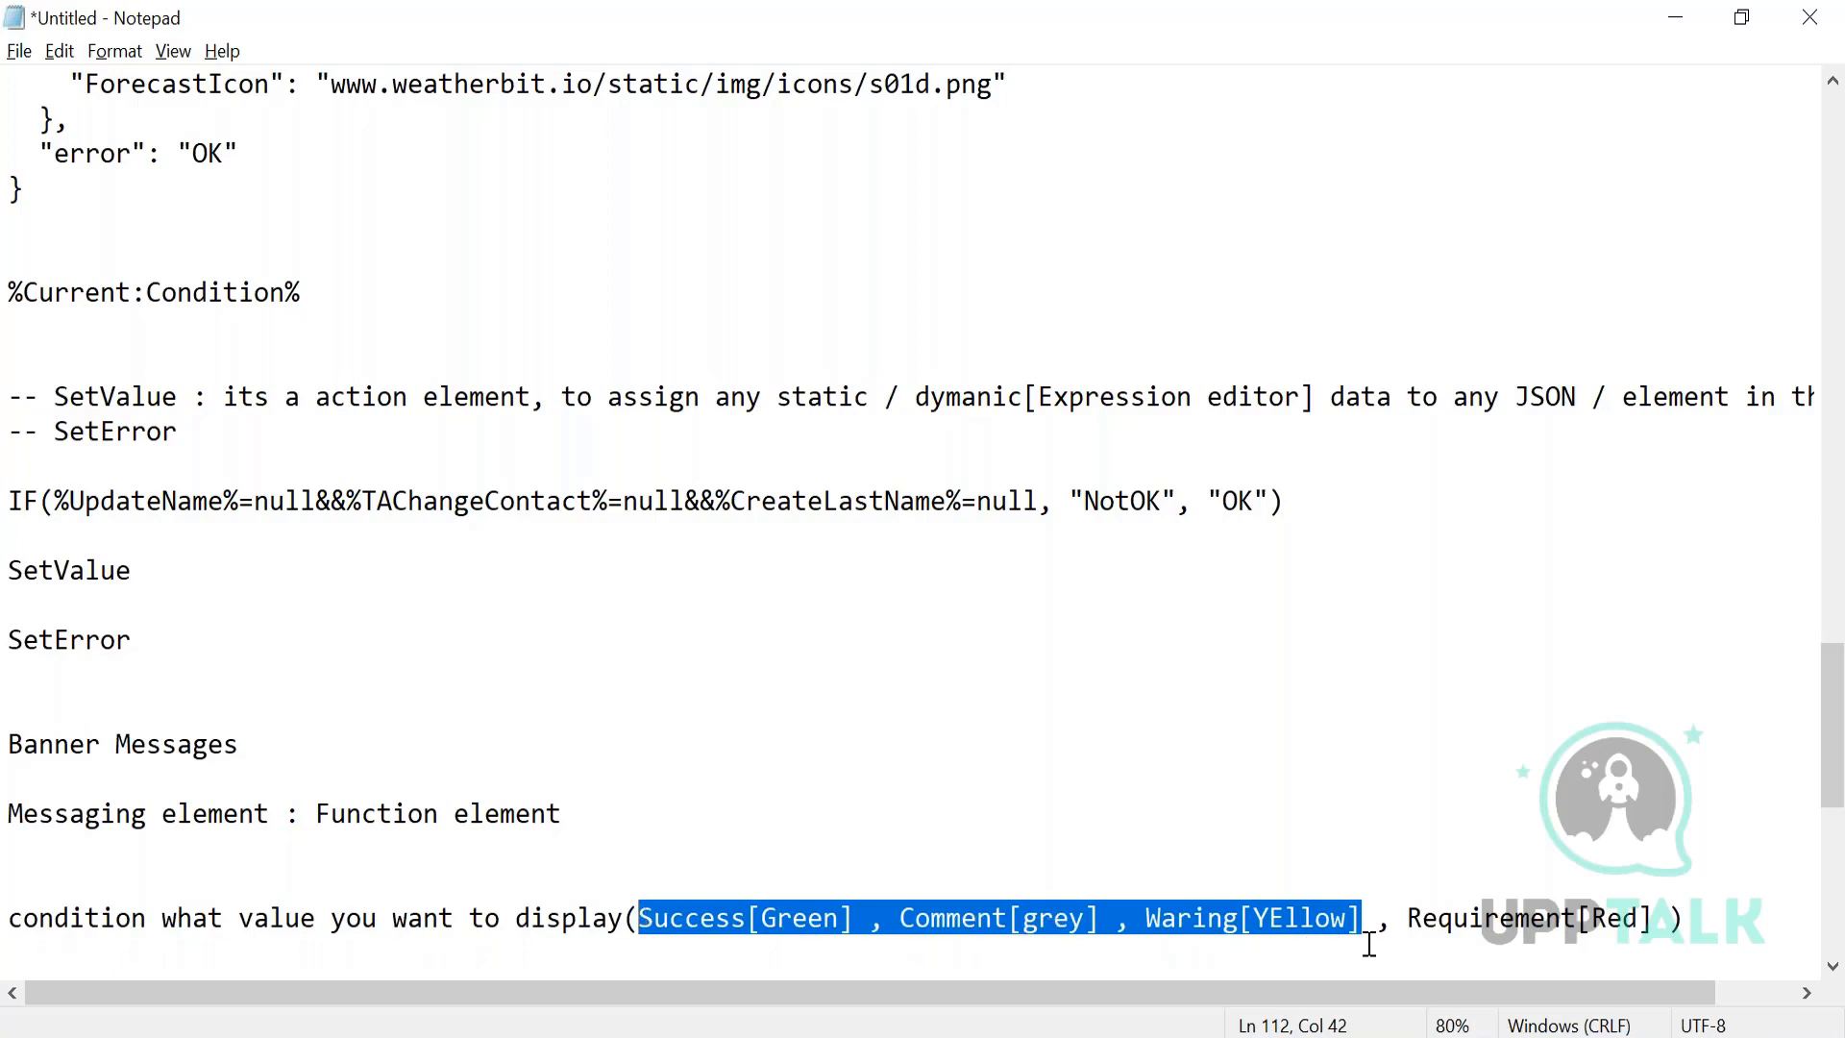
drag(1407, 924, 1660, 905)
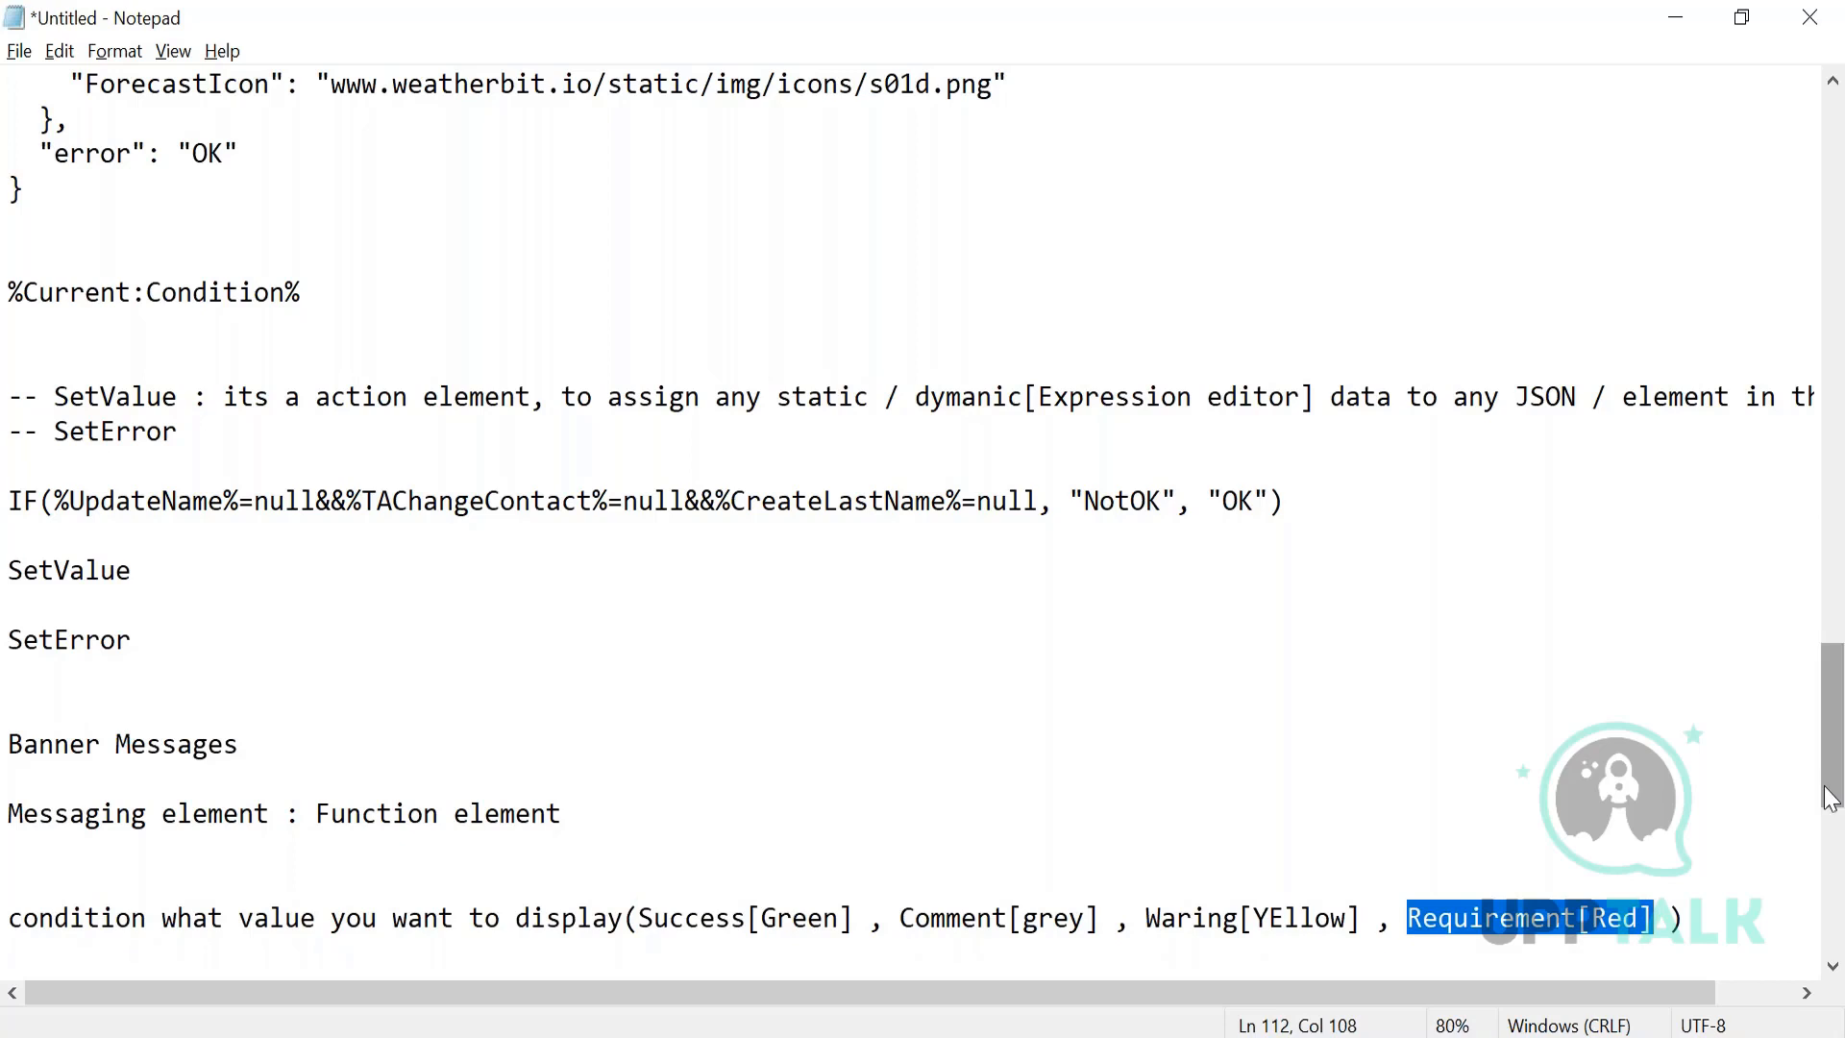
drag(1830, 793, 1830, 860)
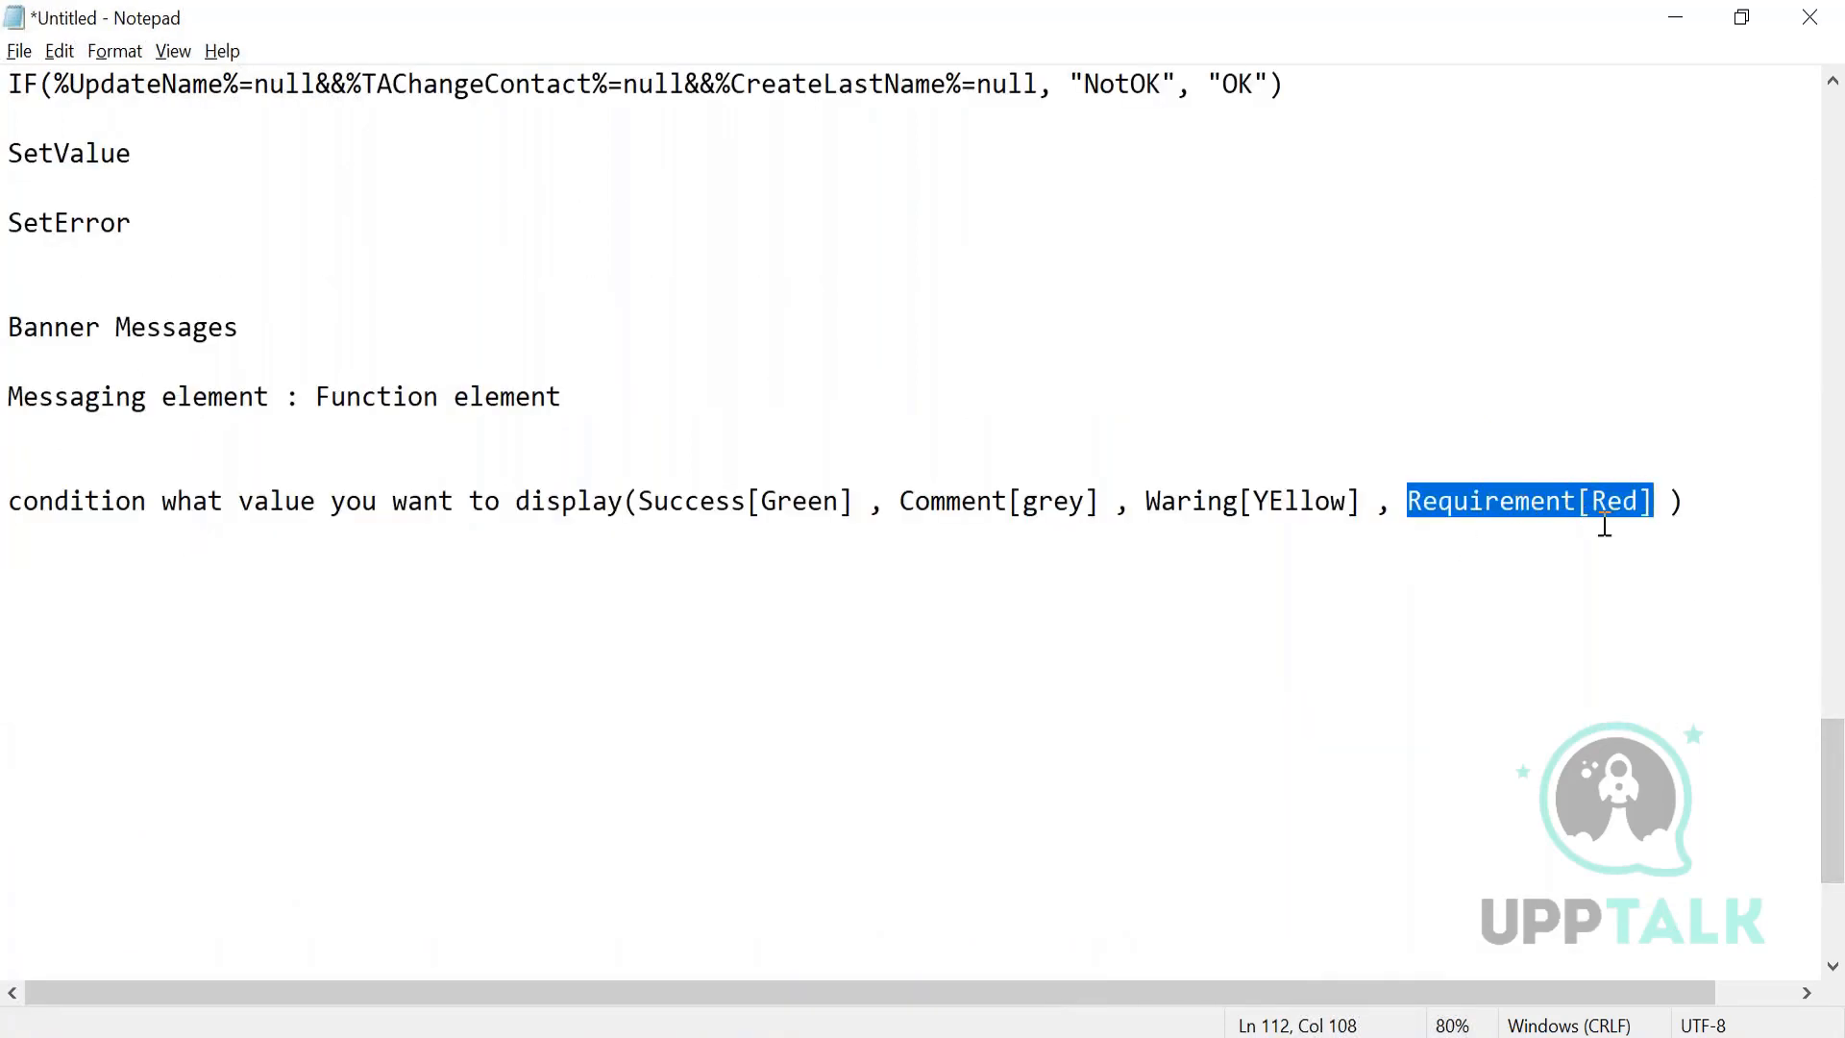
click(1712, 512)
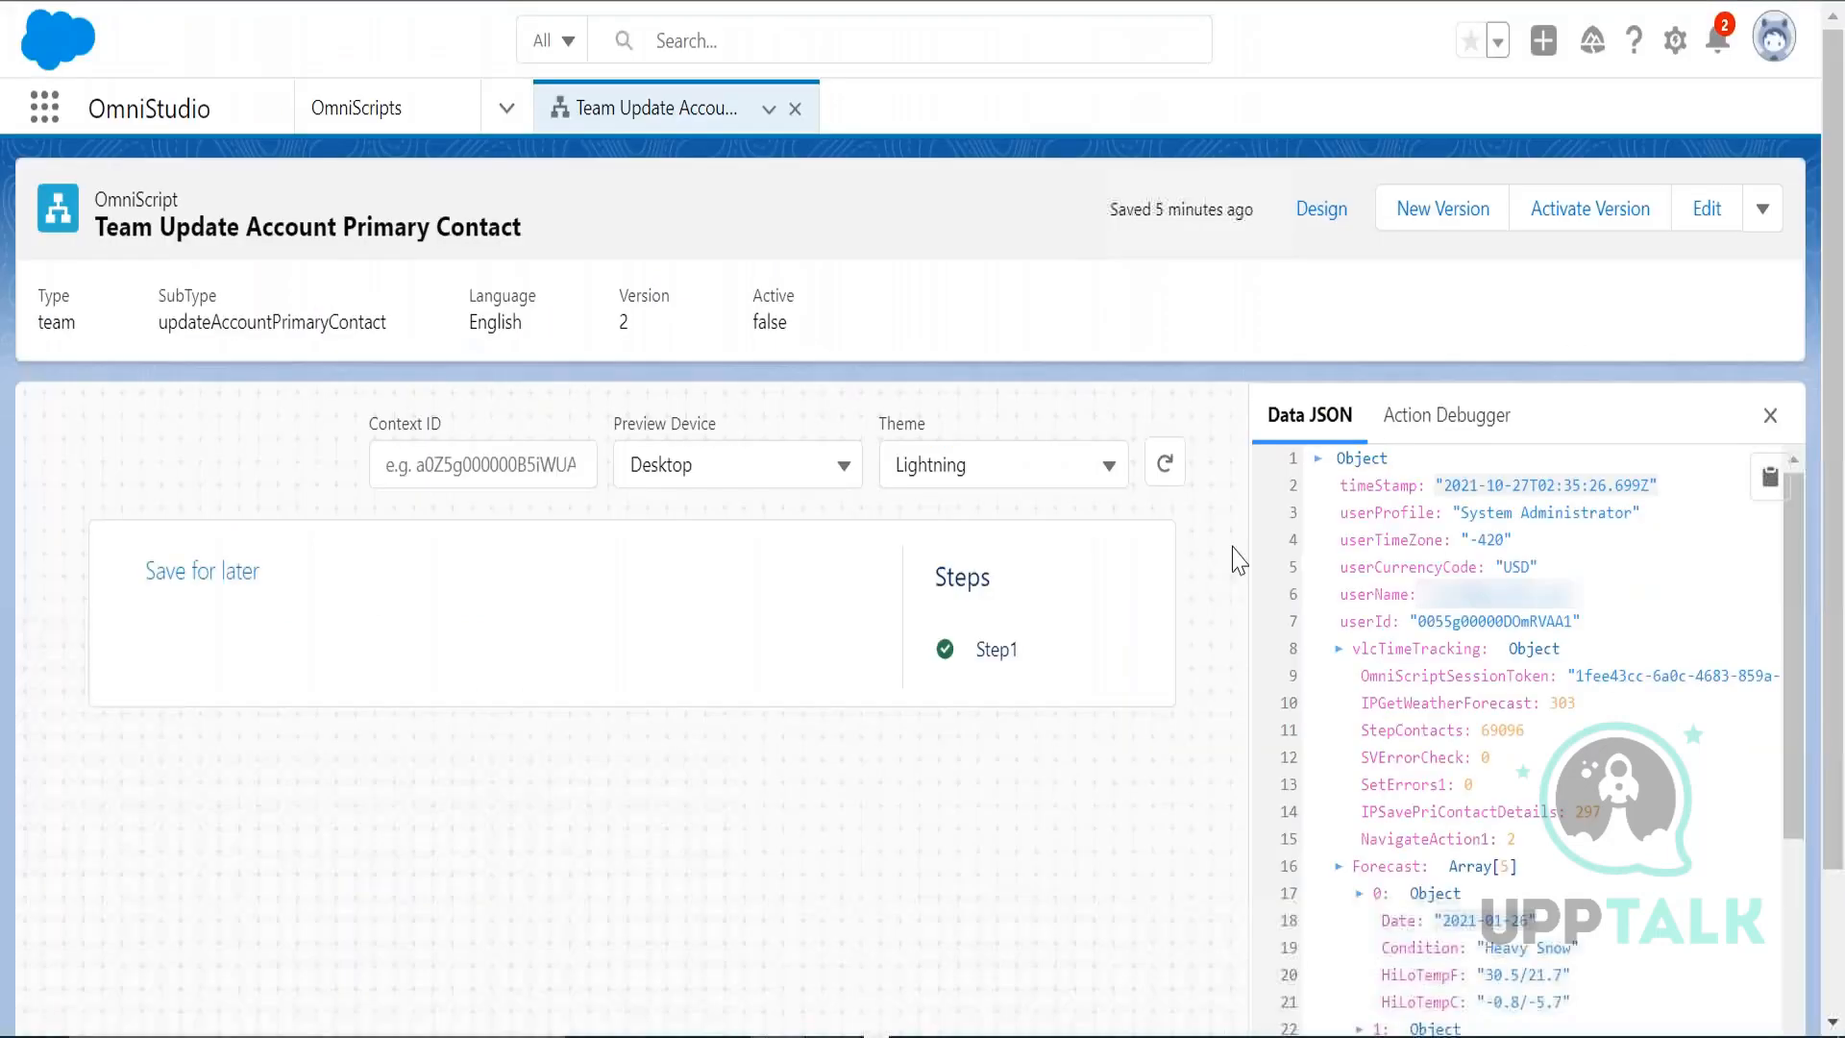
- Return the OmniScript to Design view and expand the StepContacts step, selecting its weather text block
click(1311, 228)
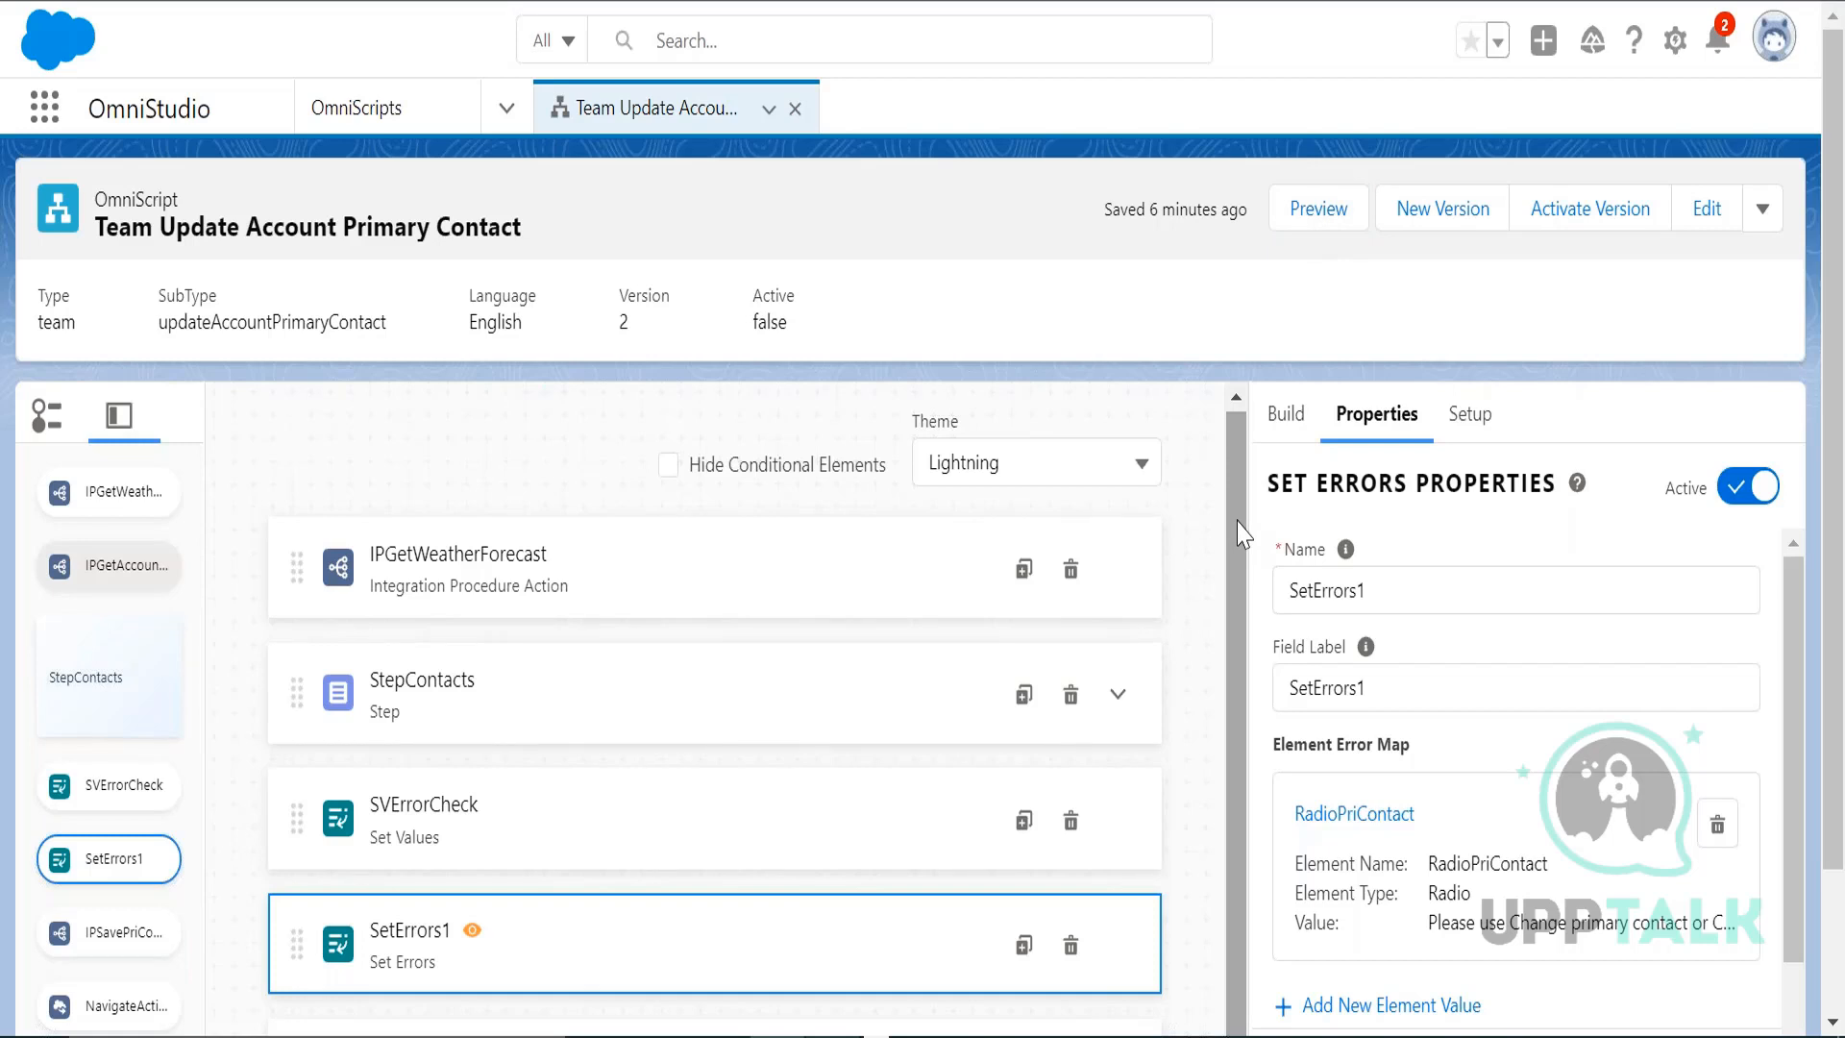
click(1118, 699)
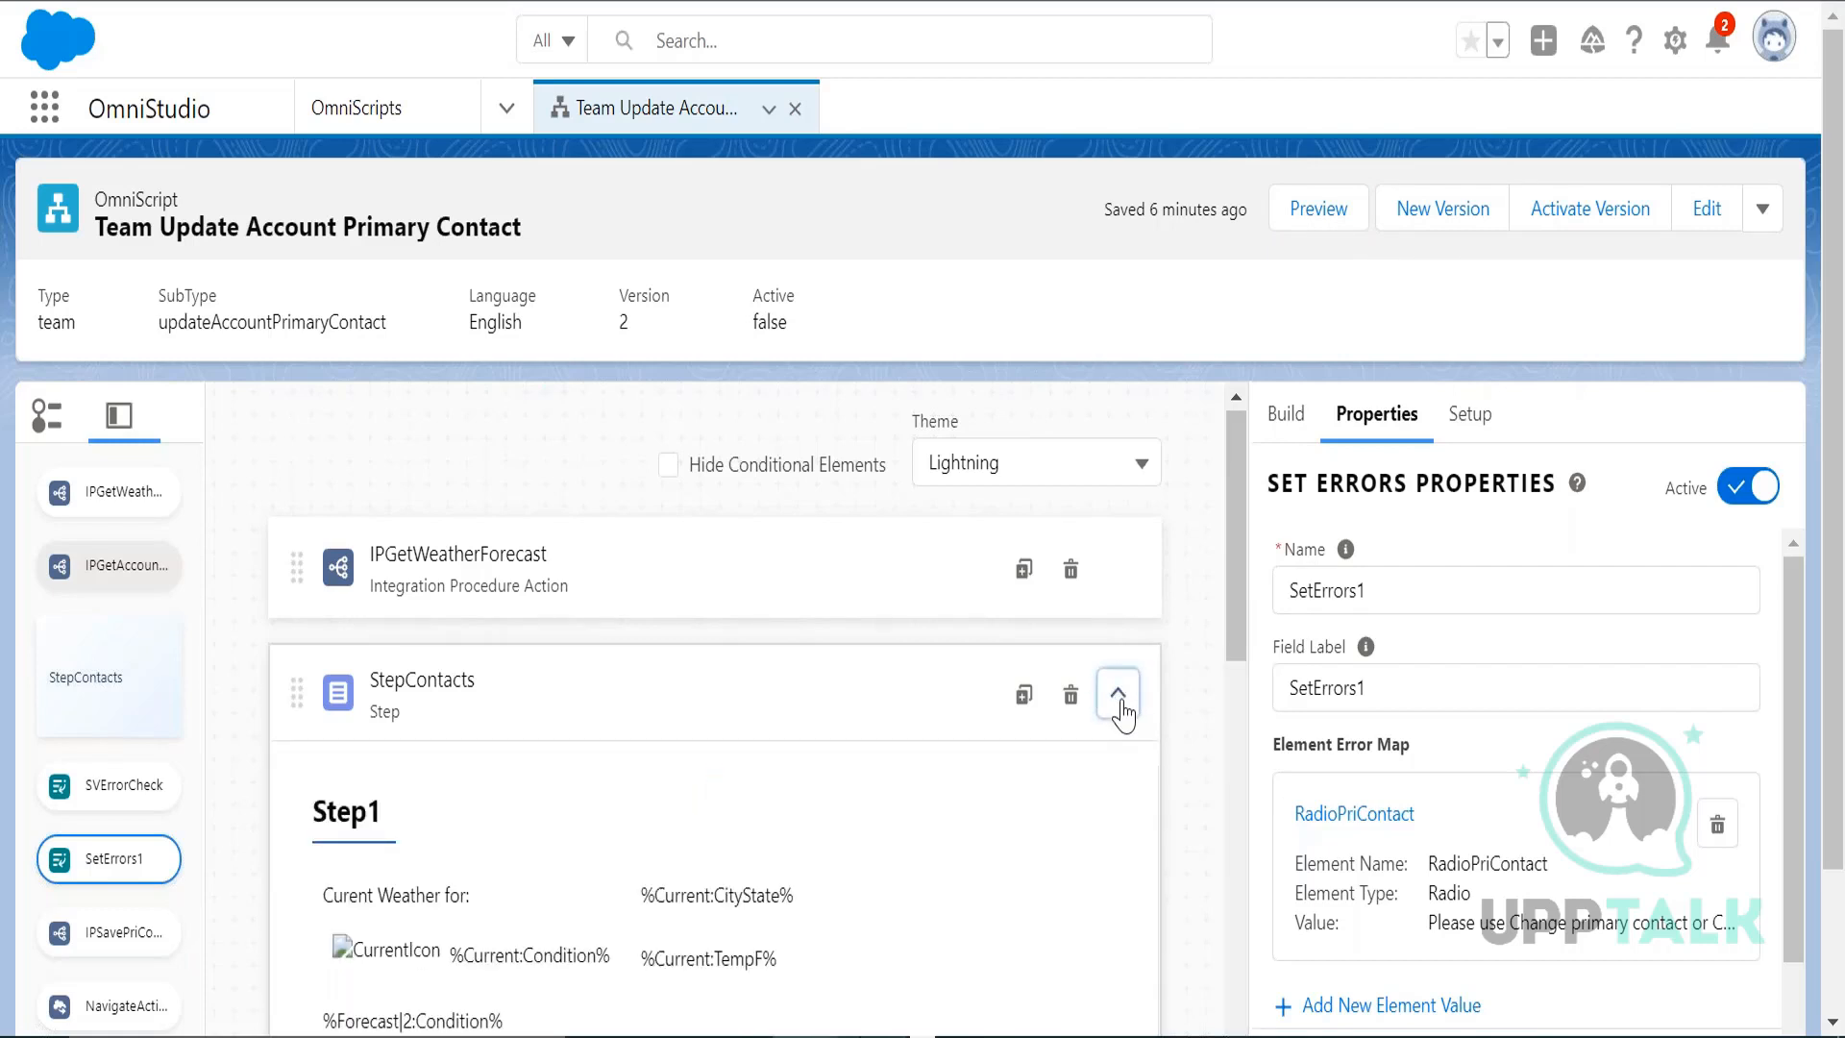
drag(1239, 604, 1237, 701)
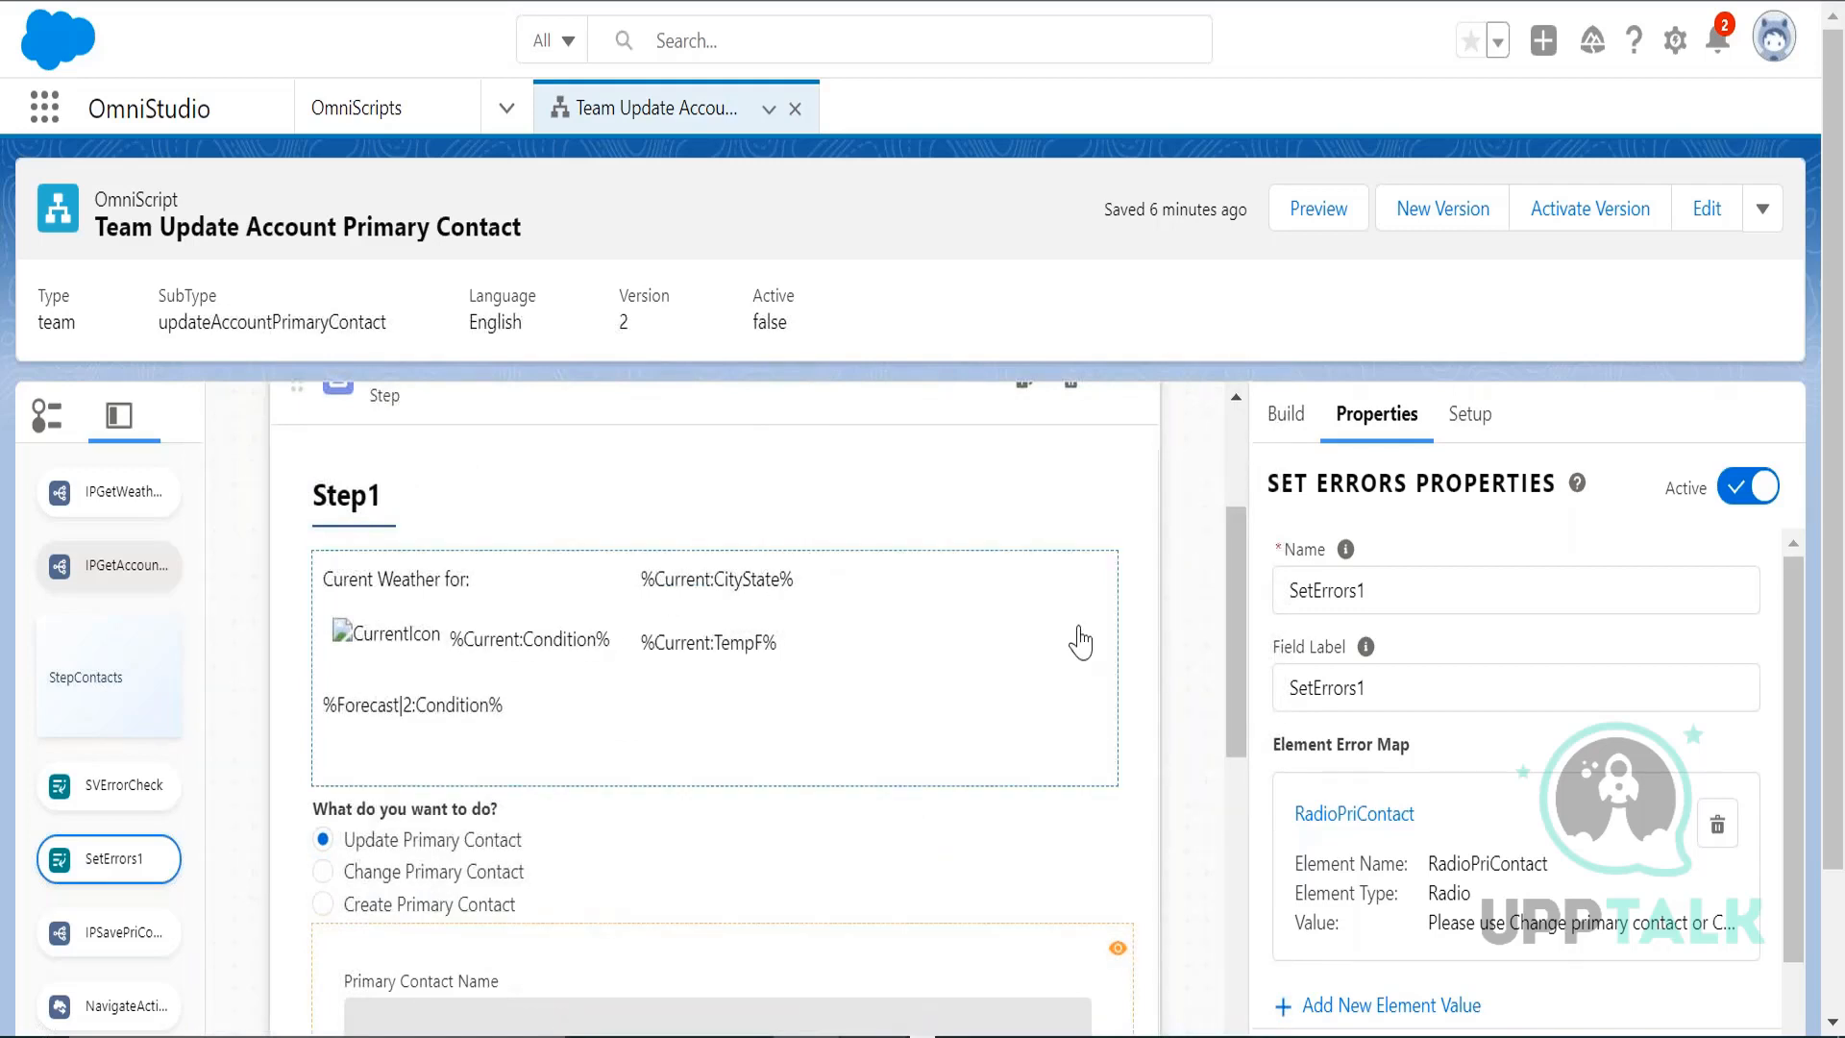
drag(1236, 639, 1237, 628)
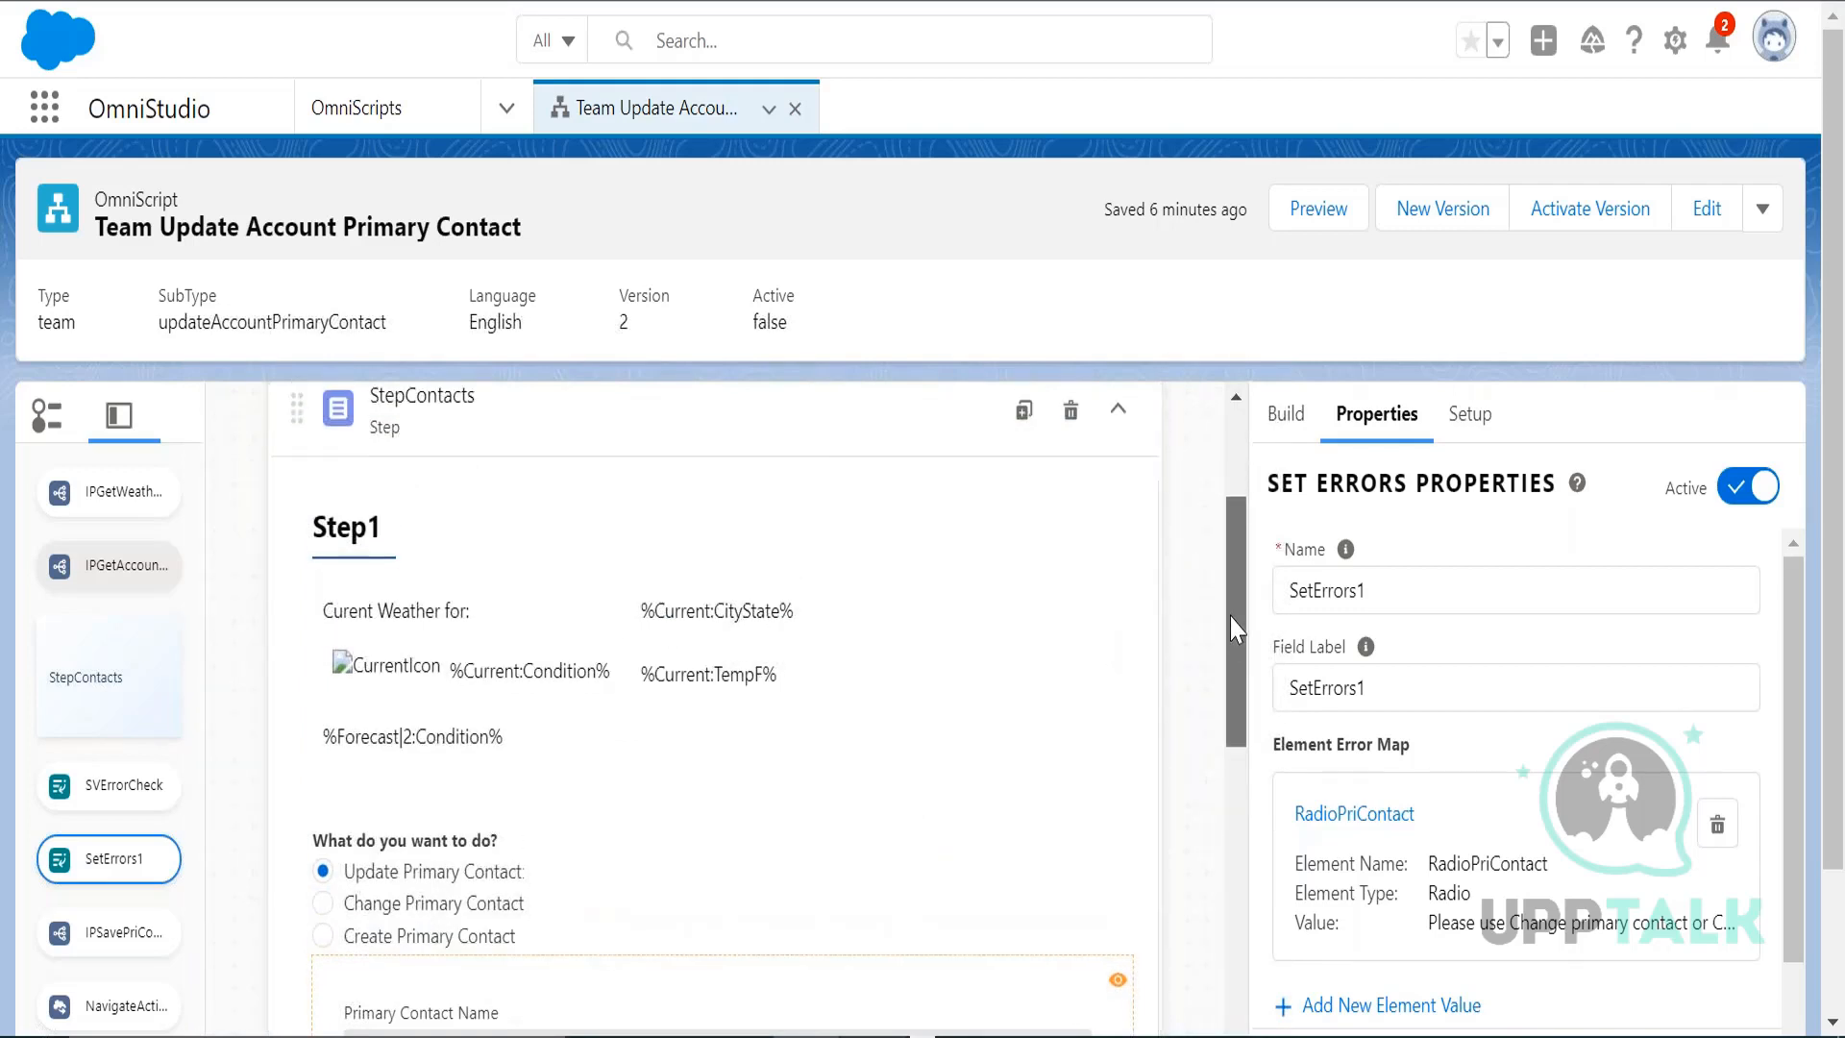
click(945, 656)
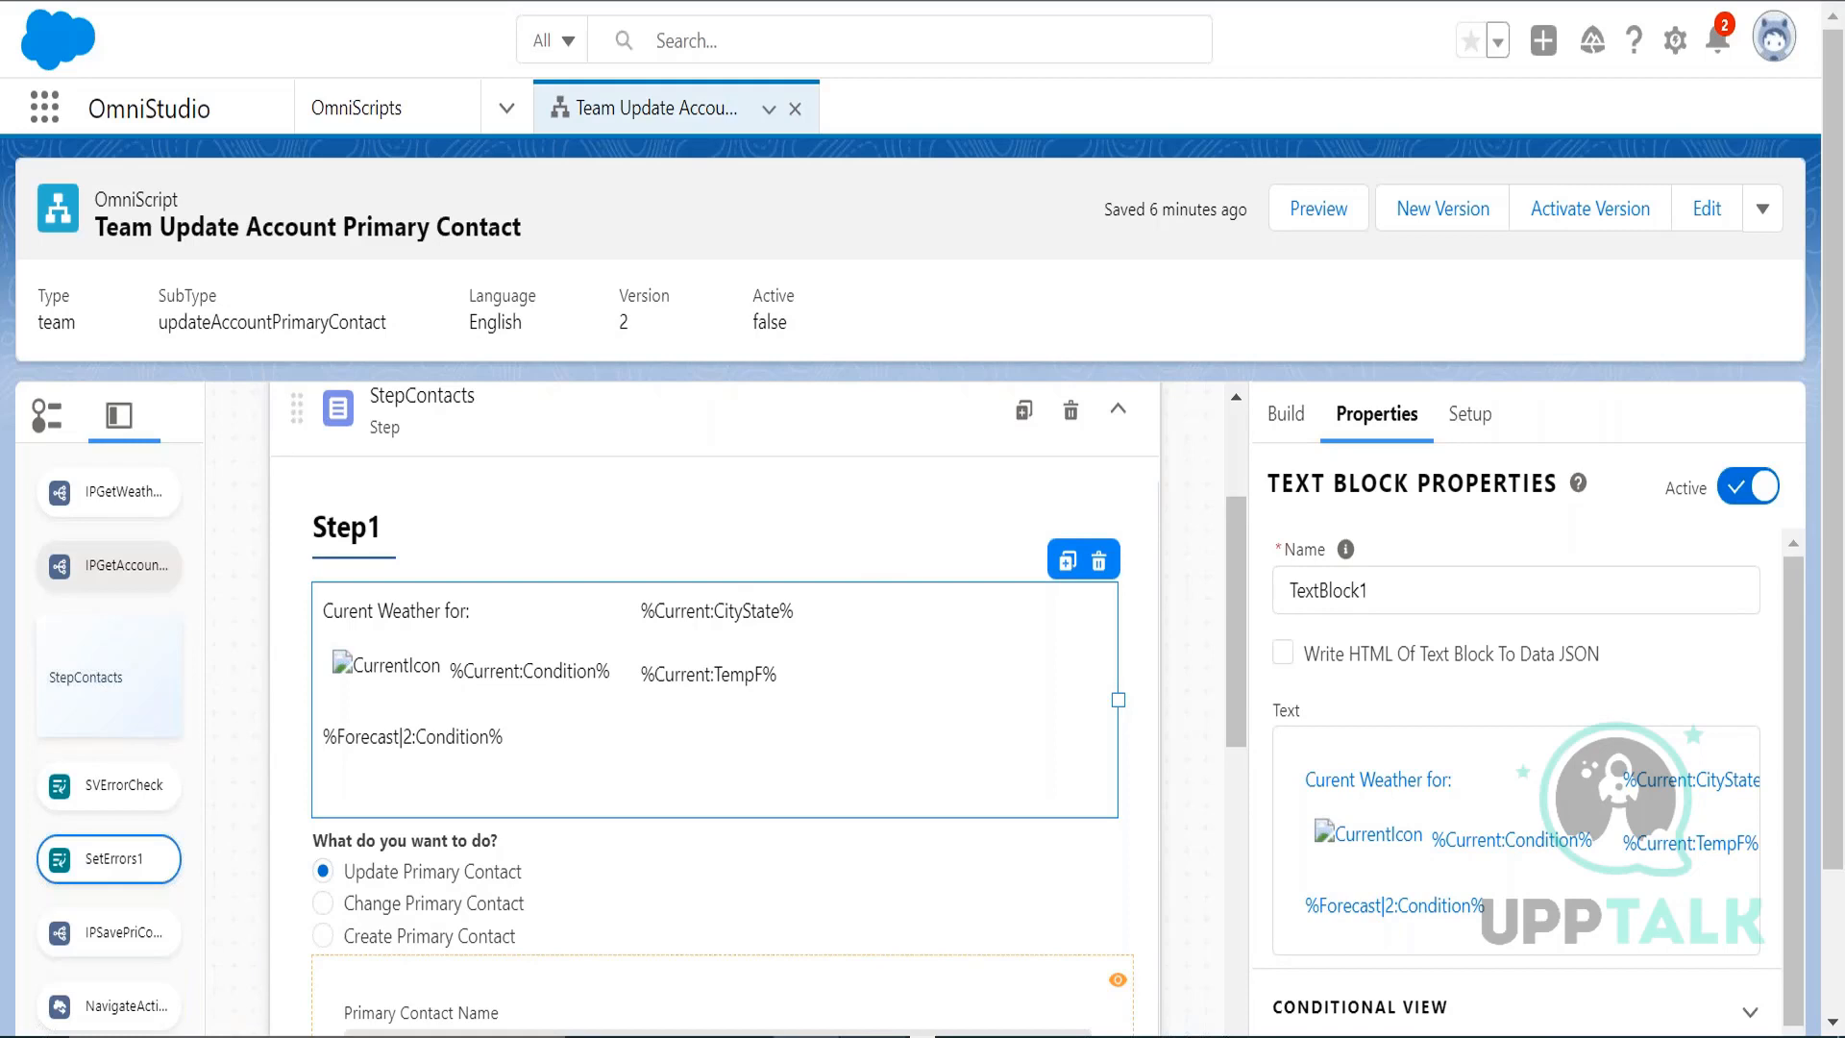
- Add a Messaging function element to StepContacts directly above the weather text block
click(1280, 415)
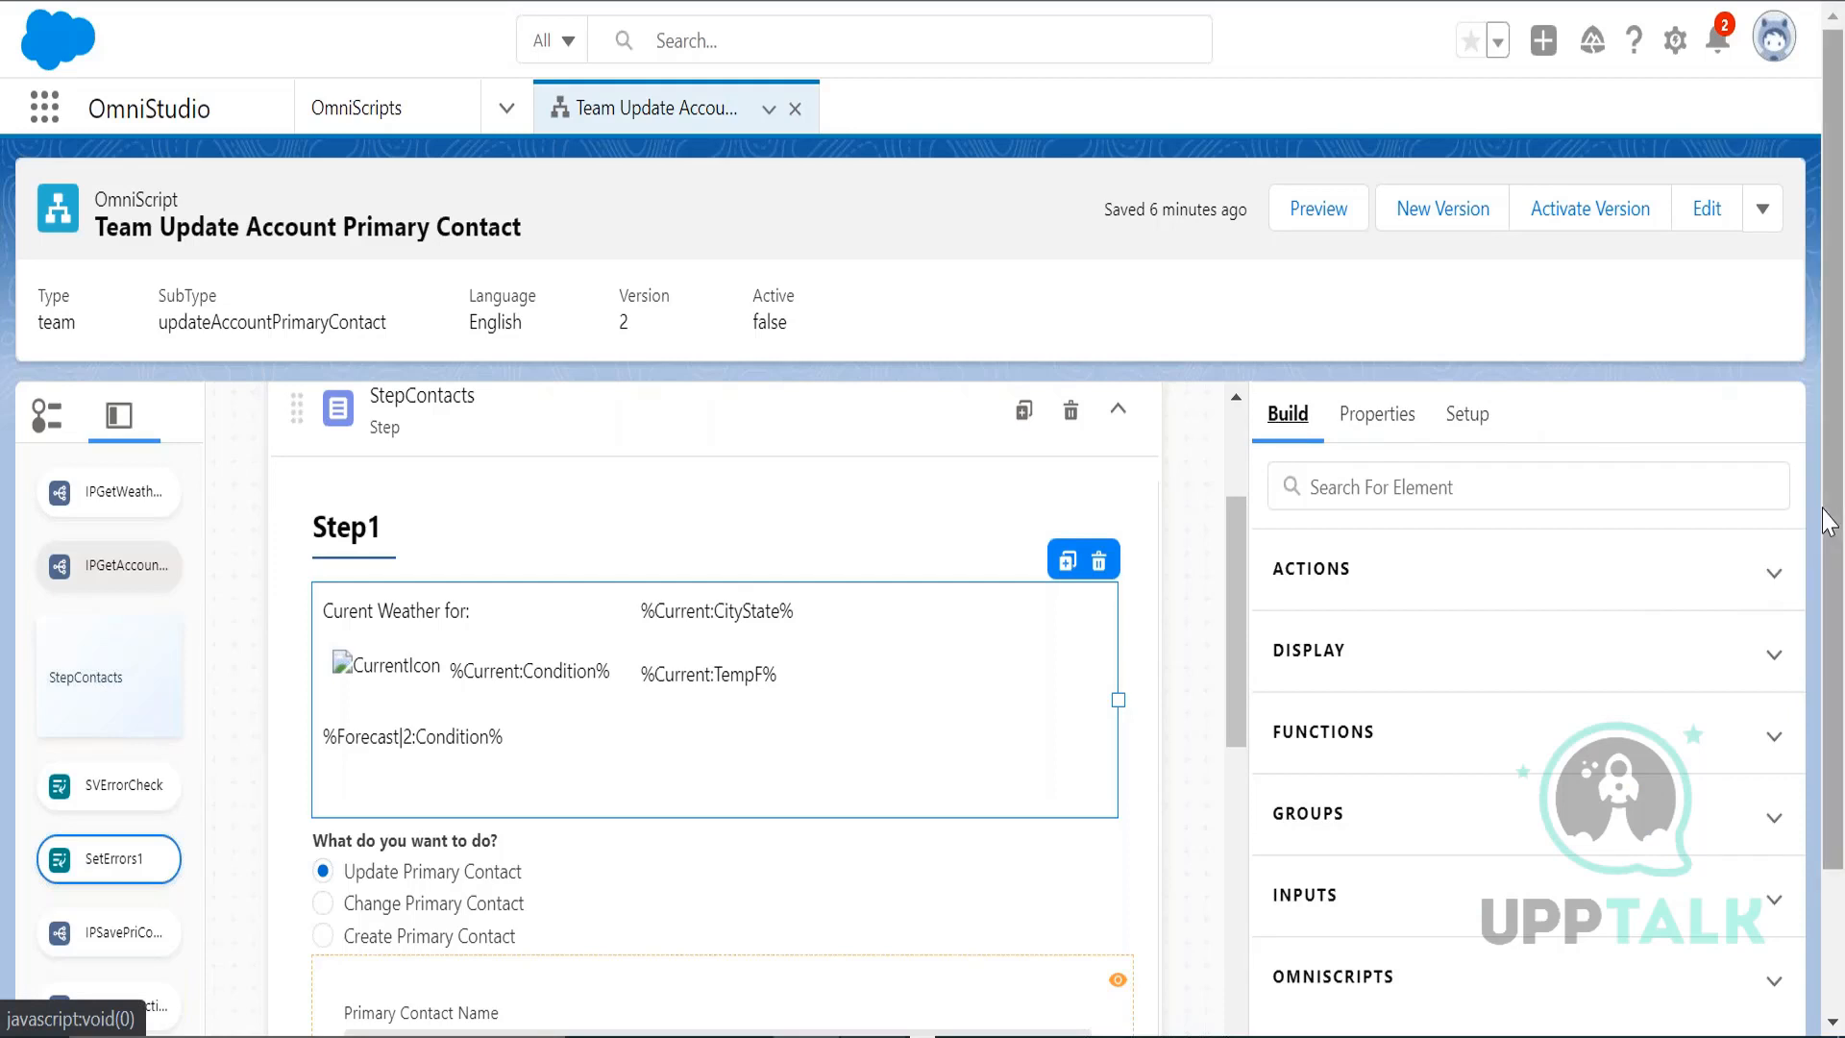
drag(1829, 521, 1826, 714)
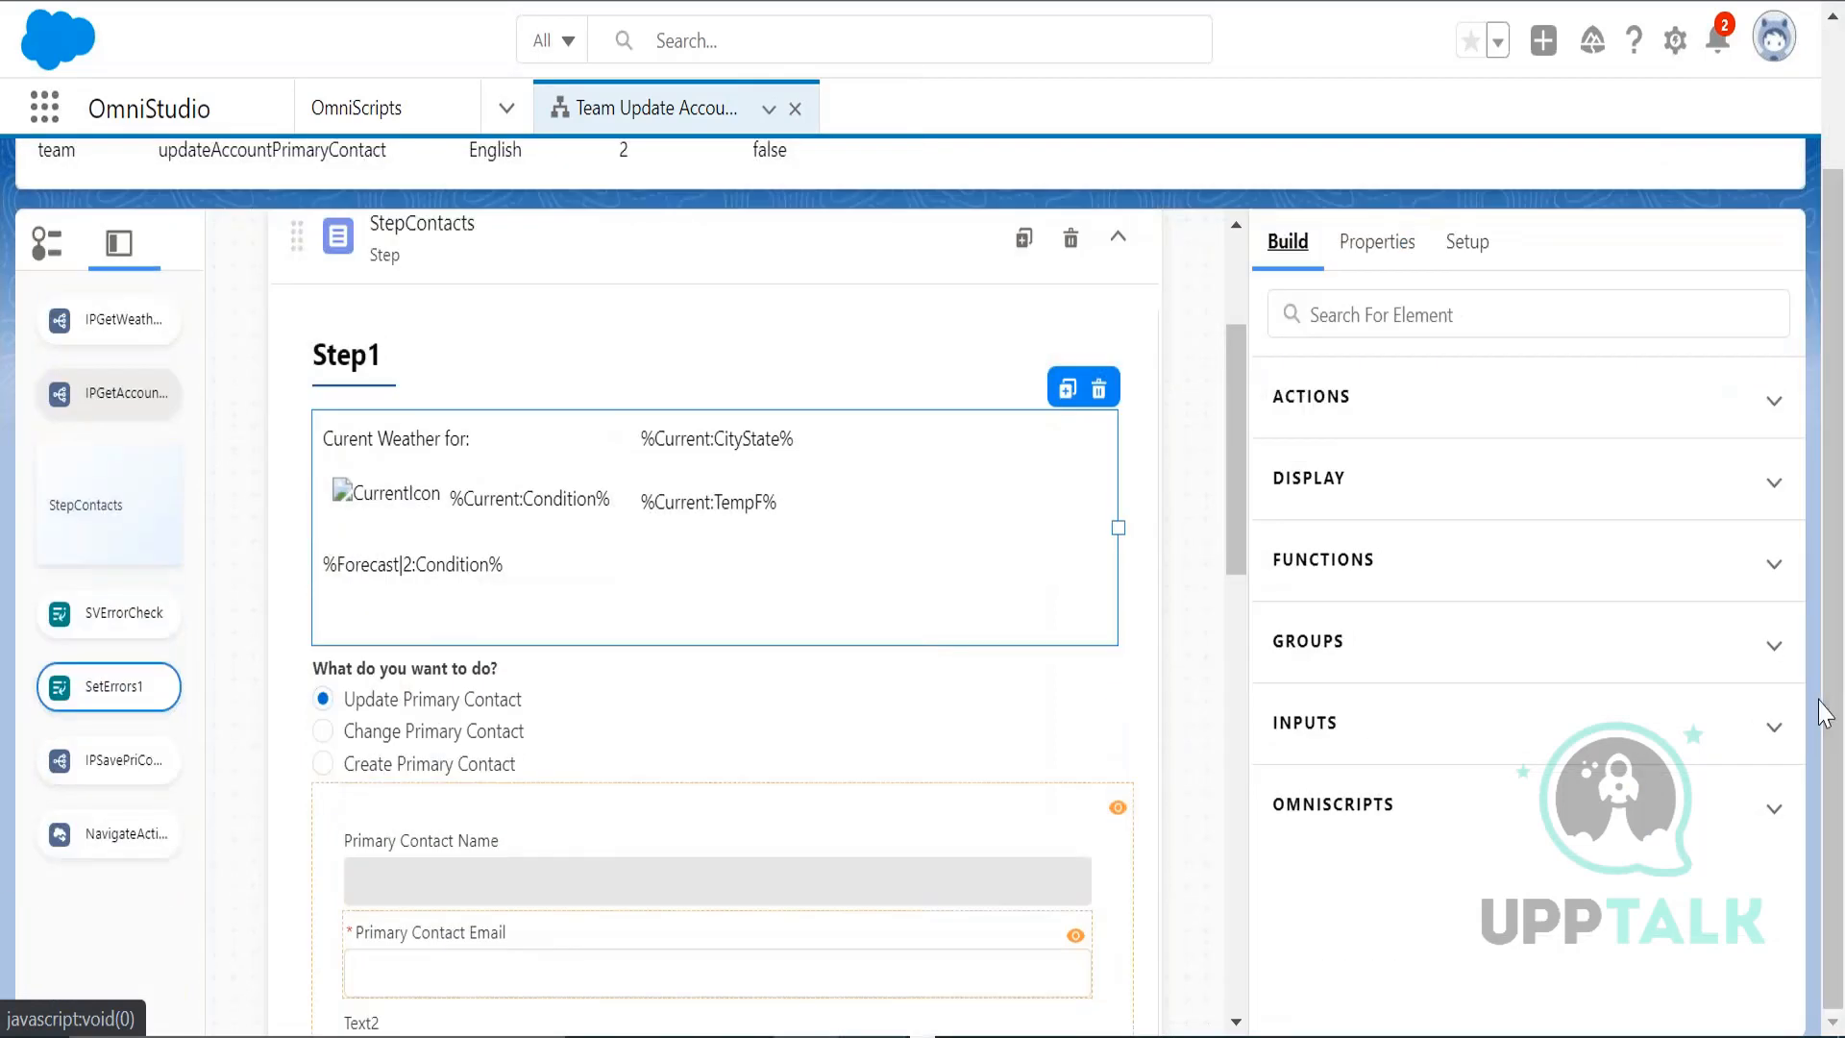
drag(1825, 702, 1835, 601)
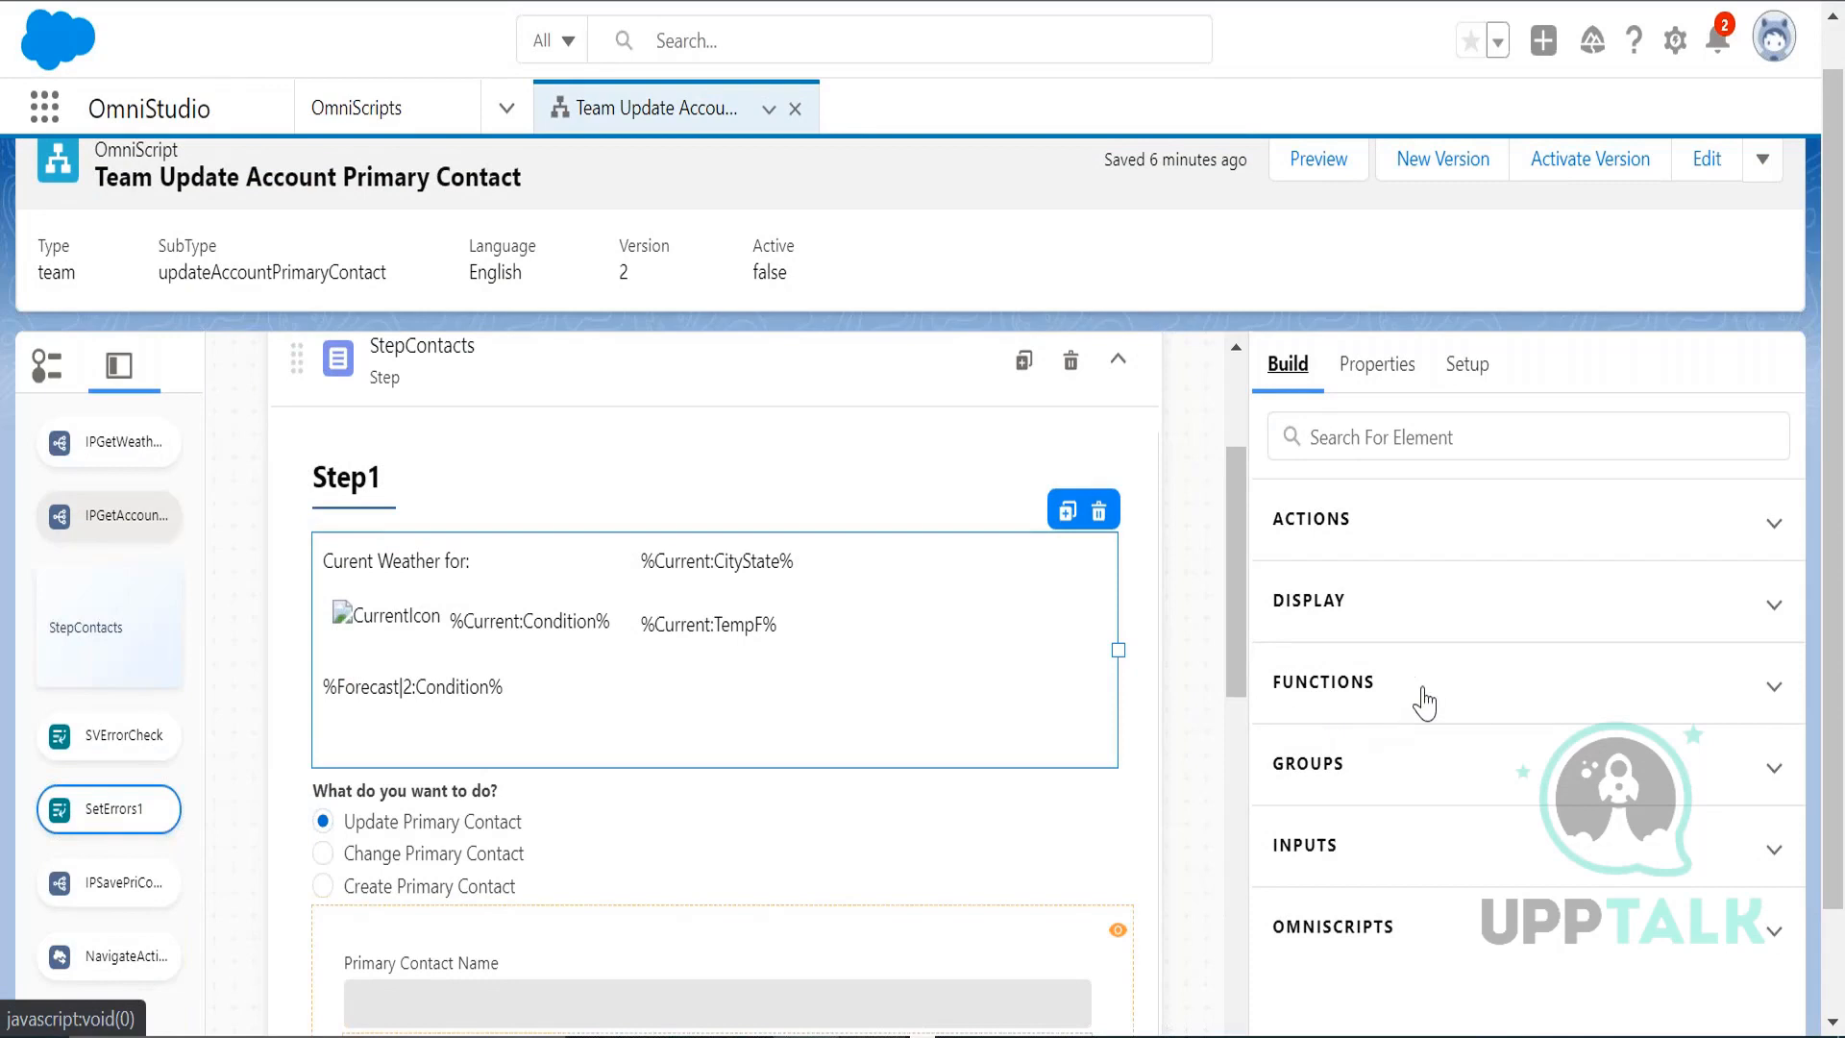
click(1570, 692)
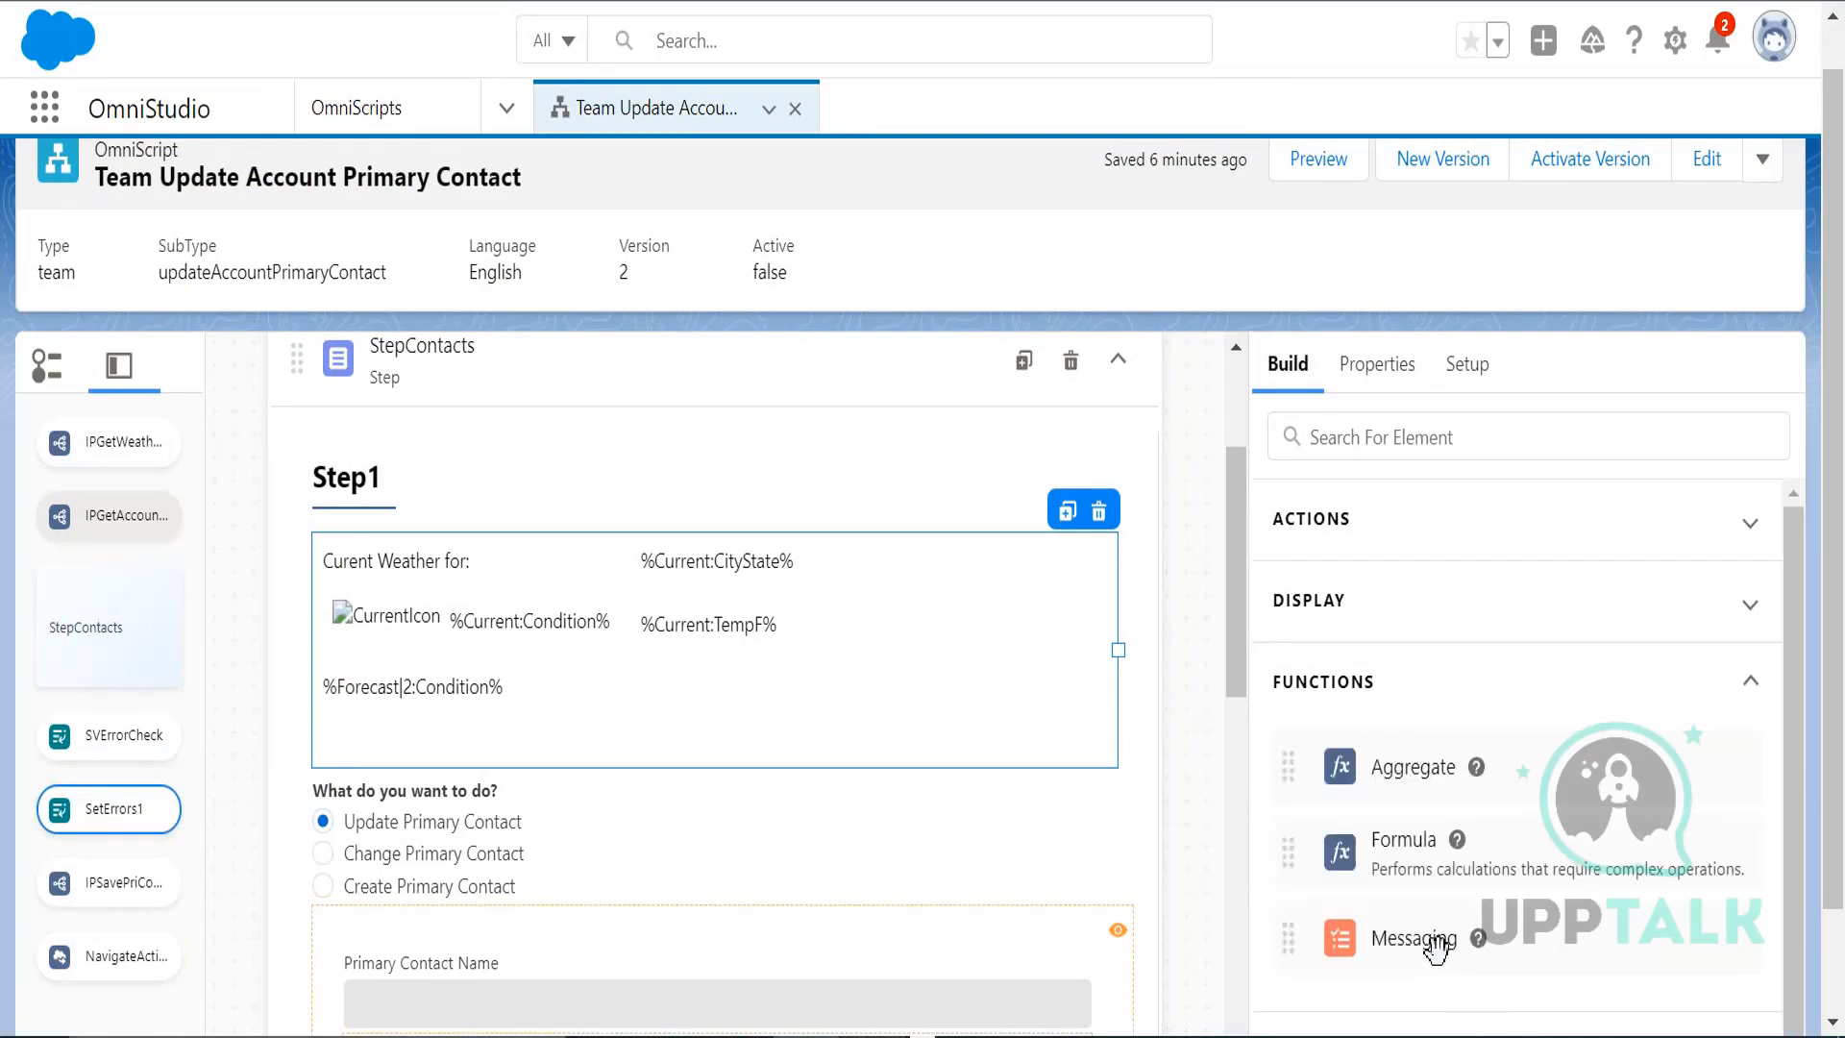
drag(1436, 949, 914, 572)
drag(872, 543, 846, 528)
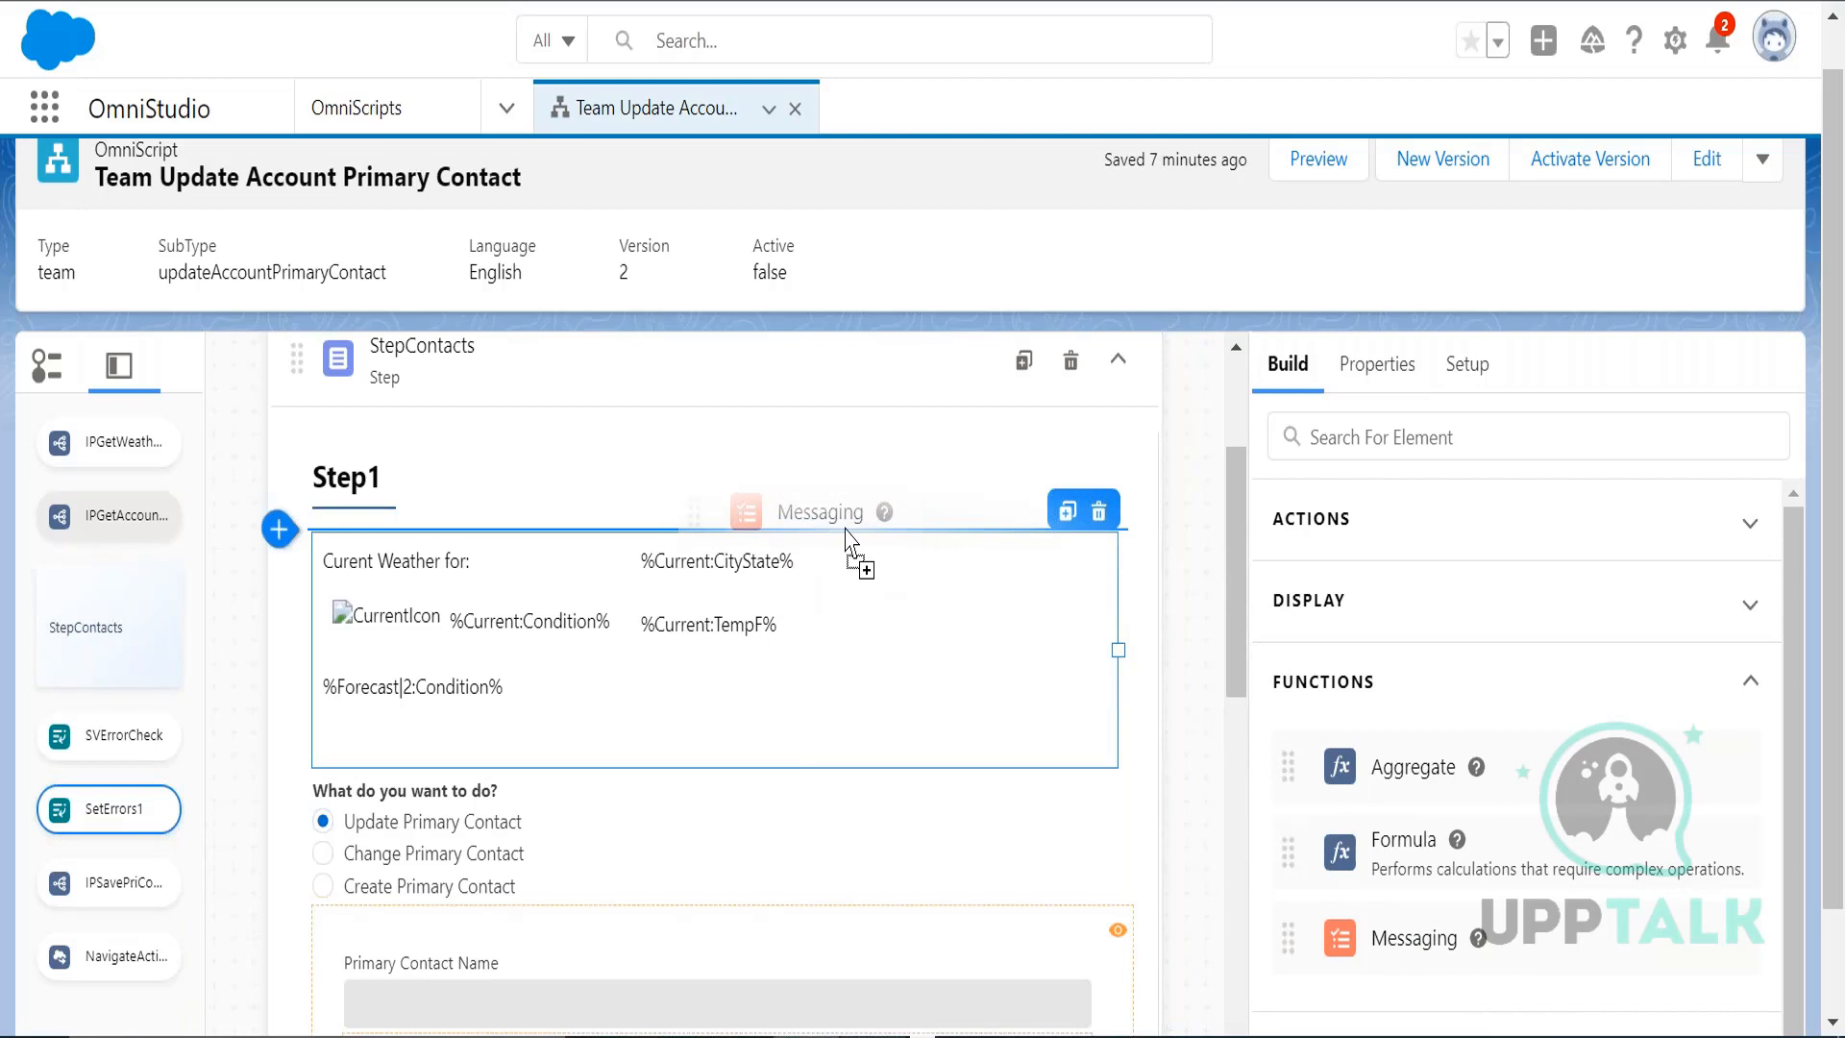
drag(845, 529, 845, 532)
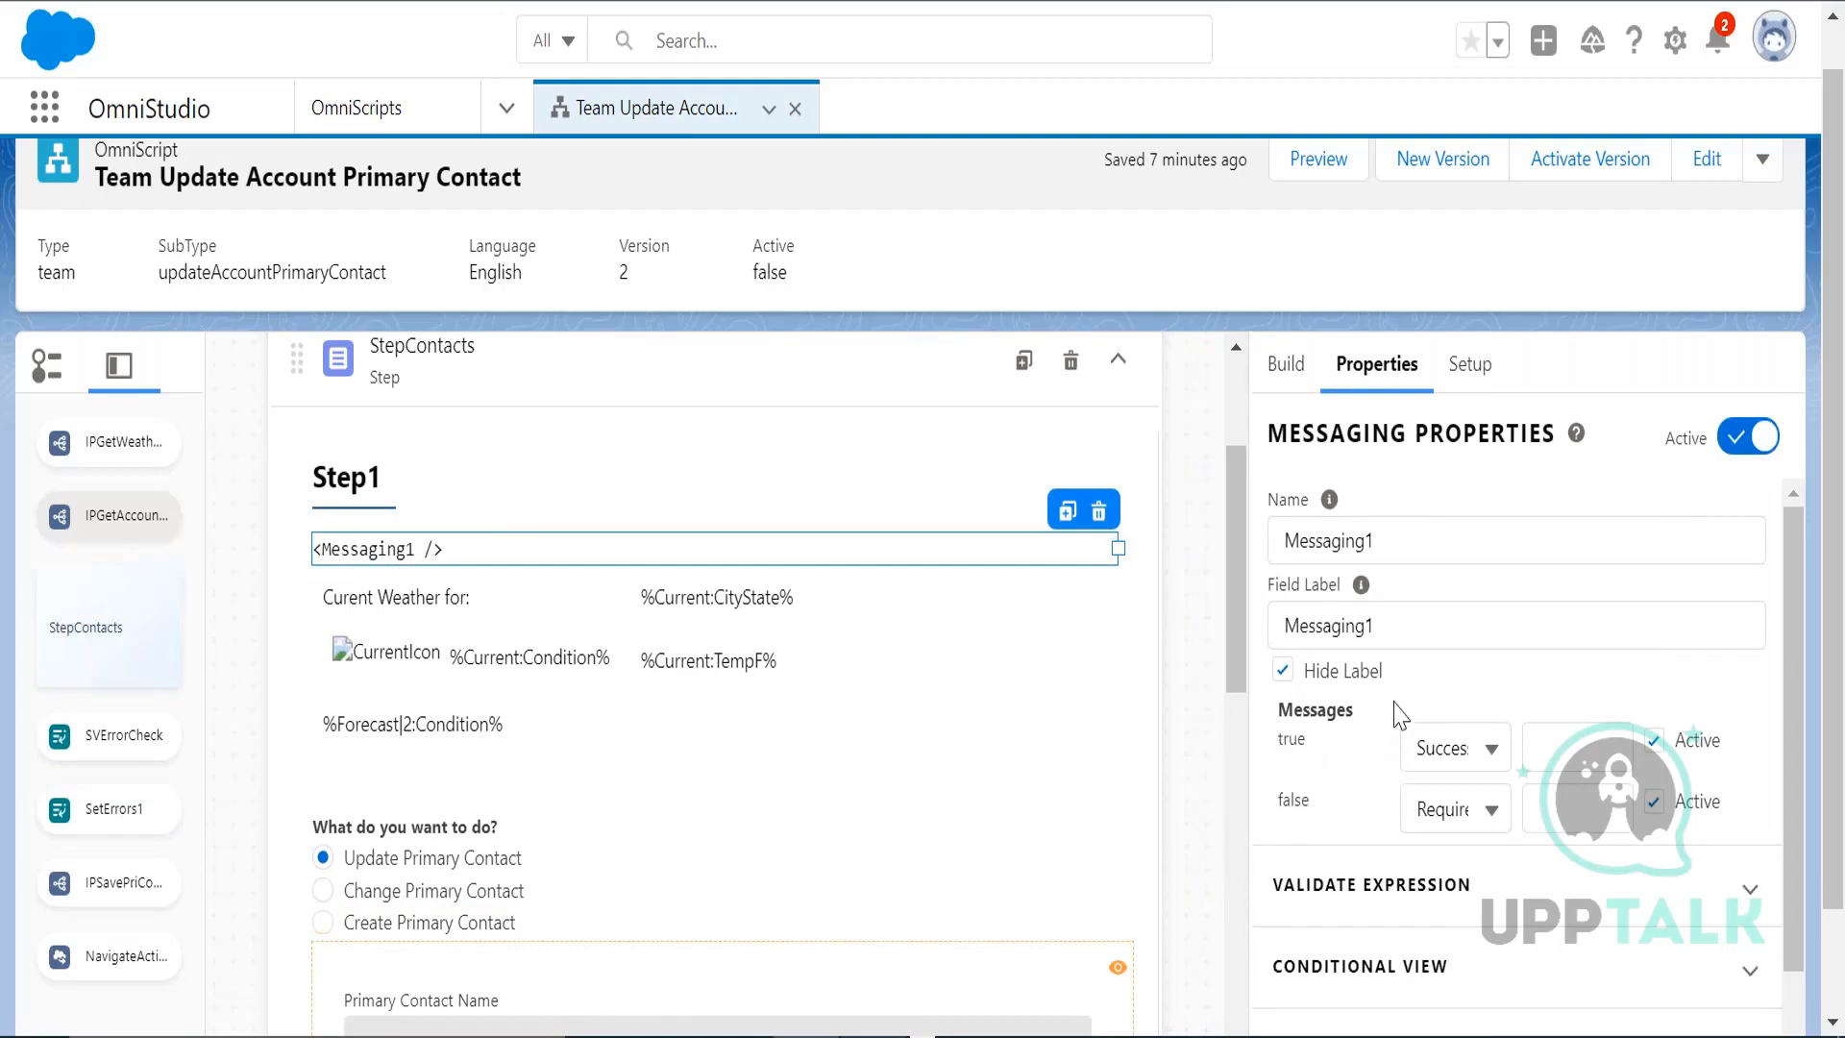
- Open the message text of the Messaging element's true condition for editing
scroll(1787, 636, down, 2)
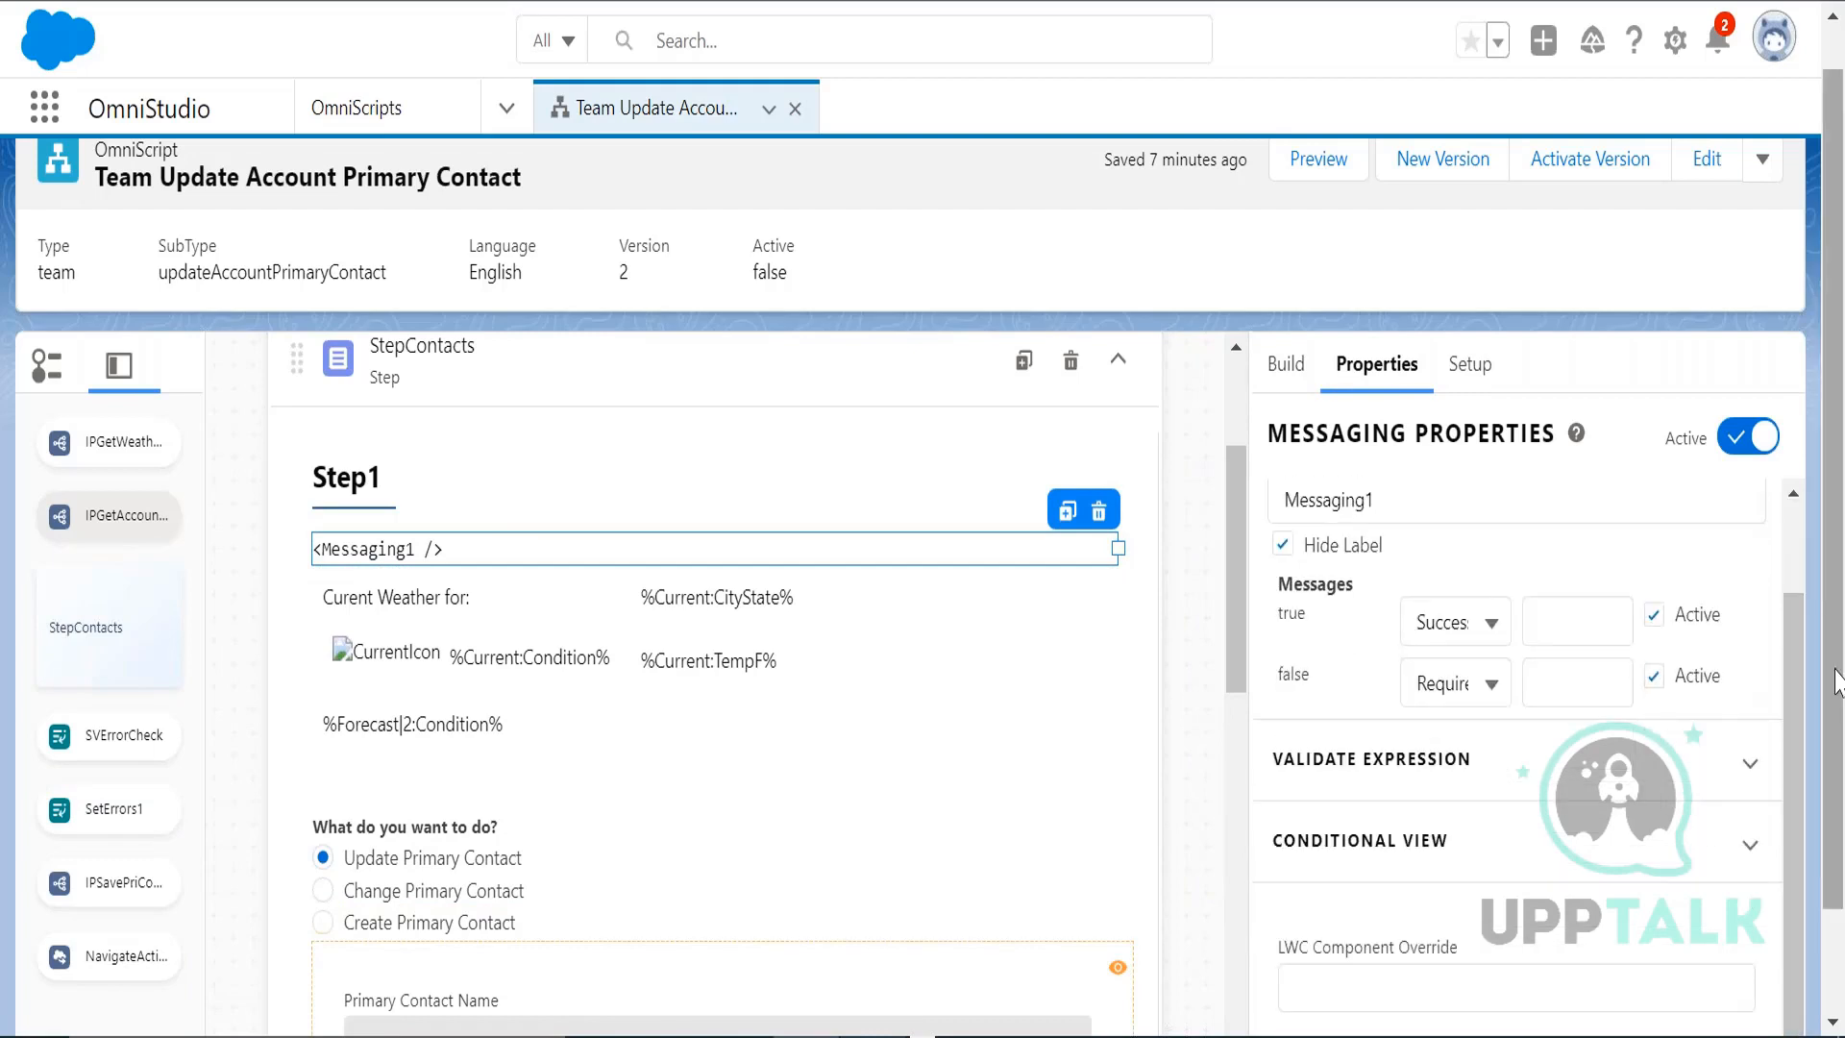
scroll(1833, 716, down, 1)
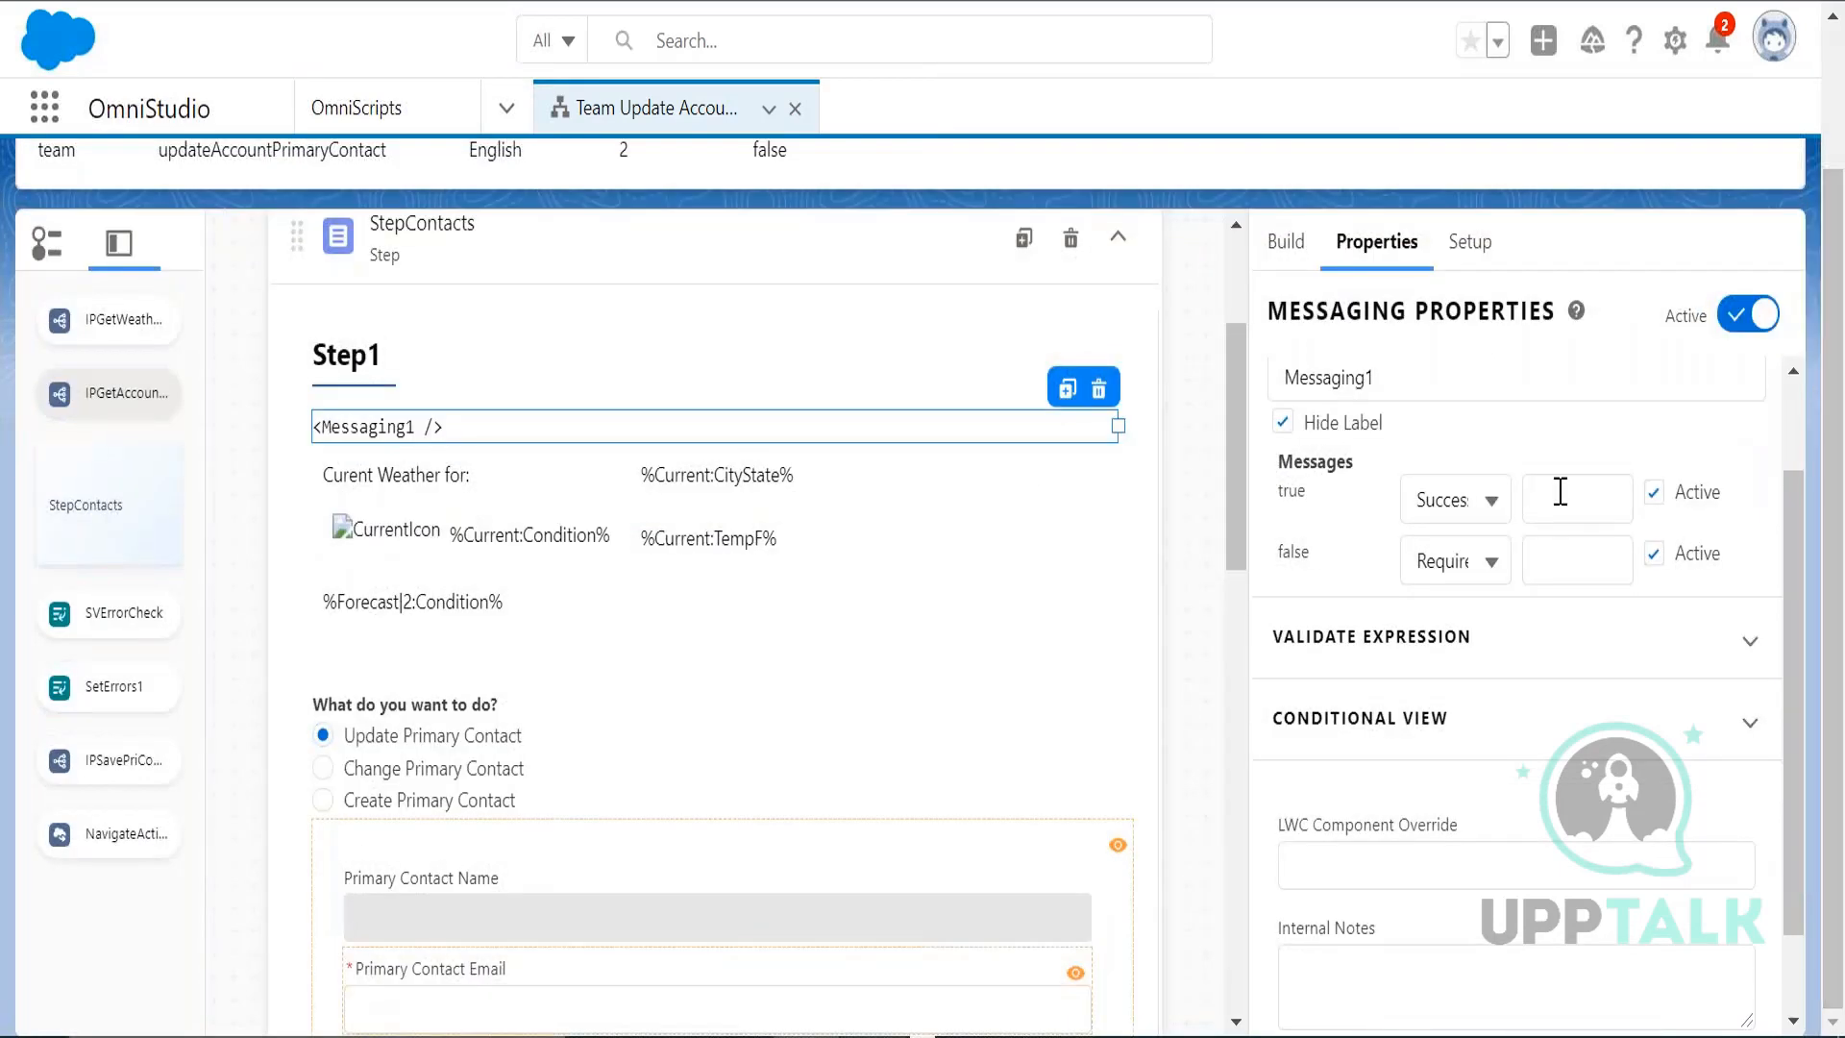
click(1553, 505)
- Switch to the Notepad notes and add a new line reading "Weather For :" below the condition note
click(915, 1017)
click(1687, 525)
key(Return)
key(Return)
text(We)
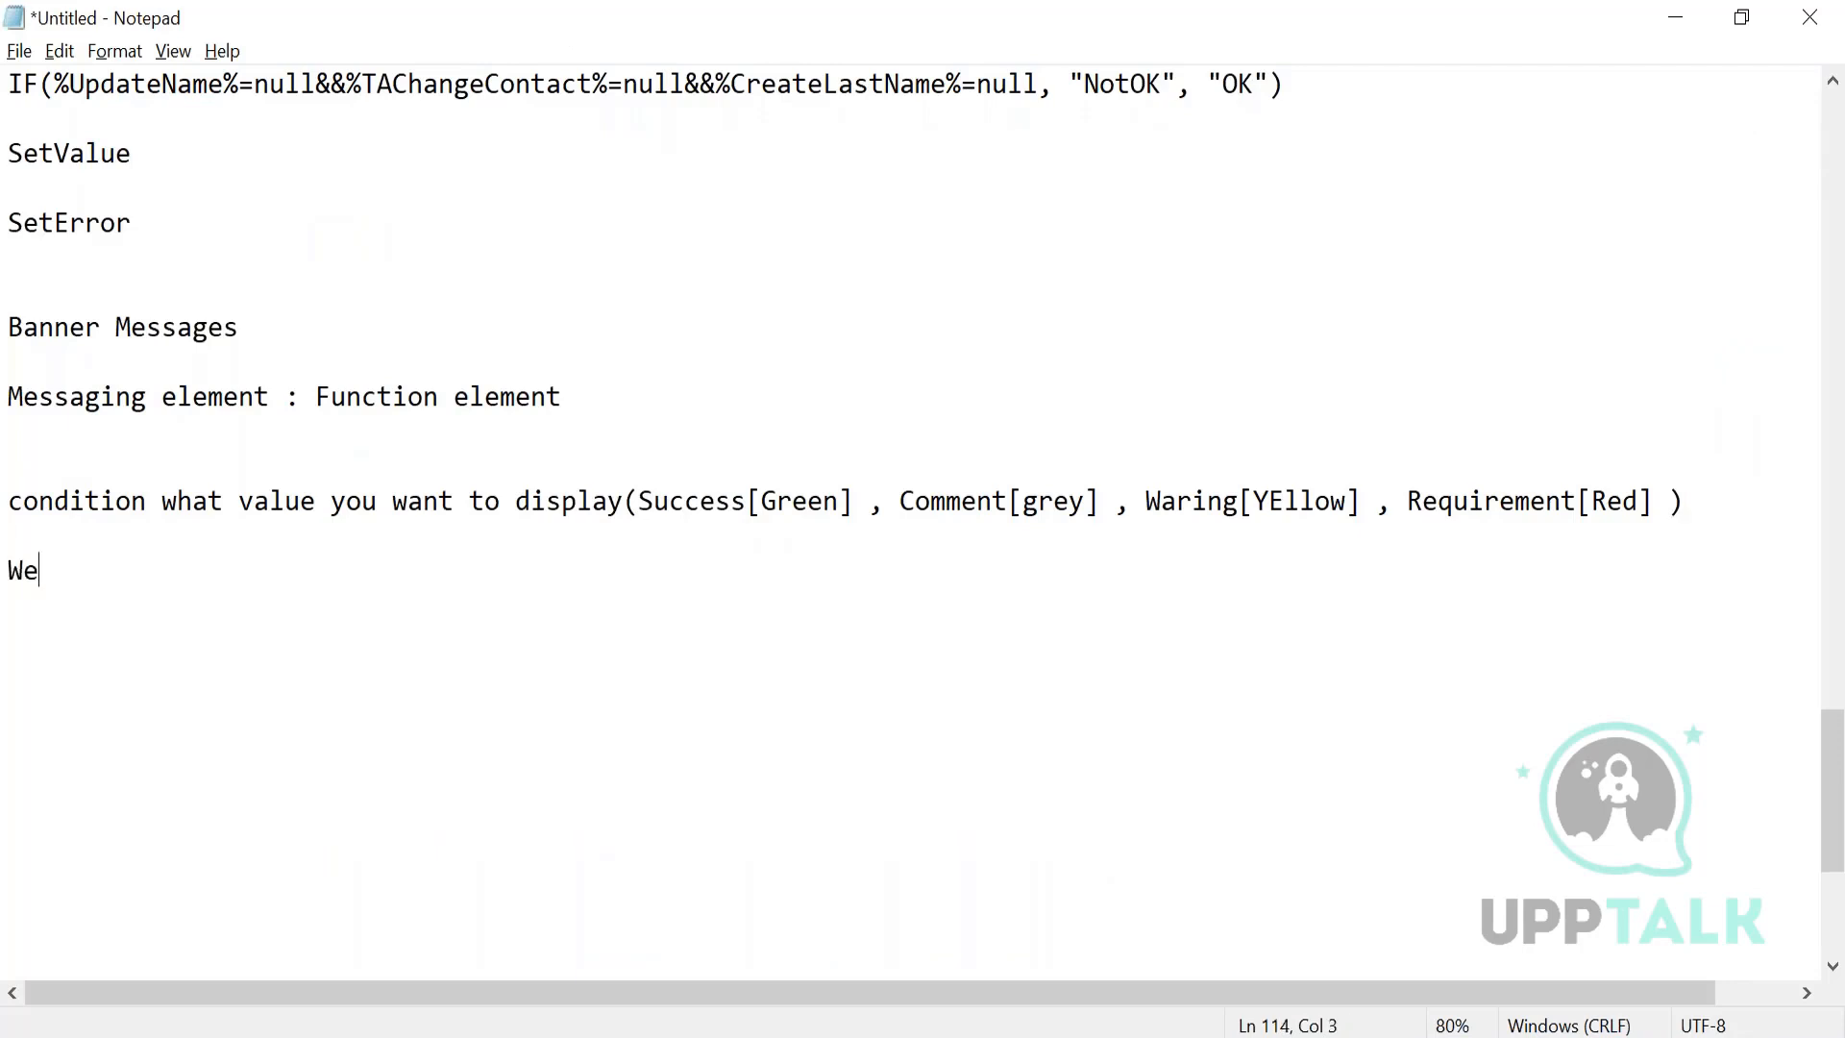
text(ather For :)
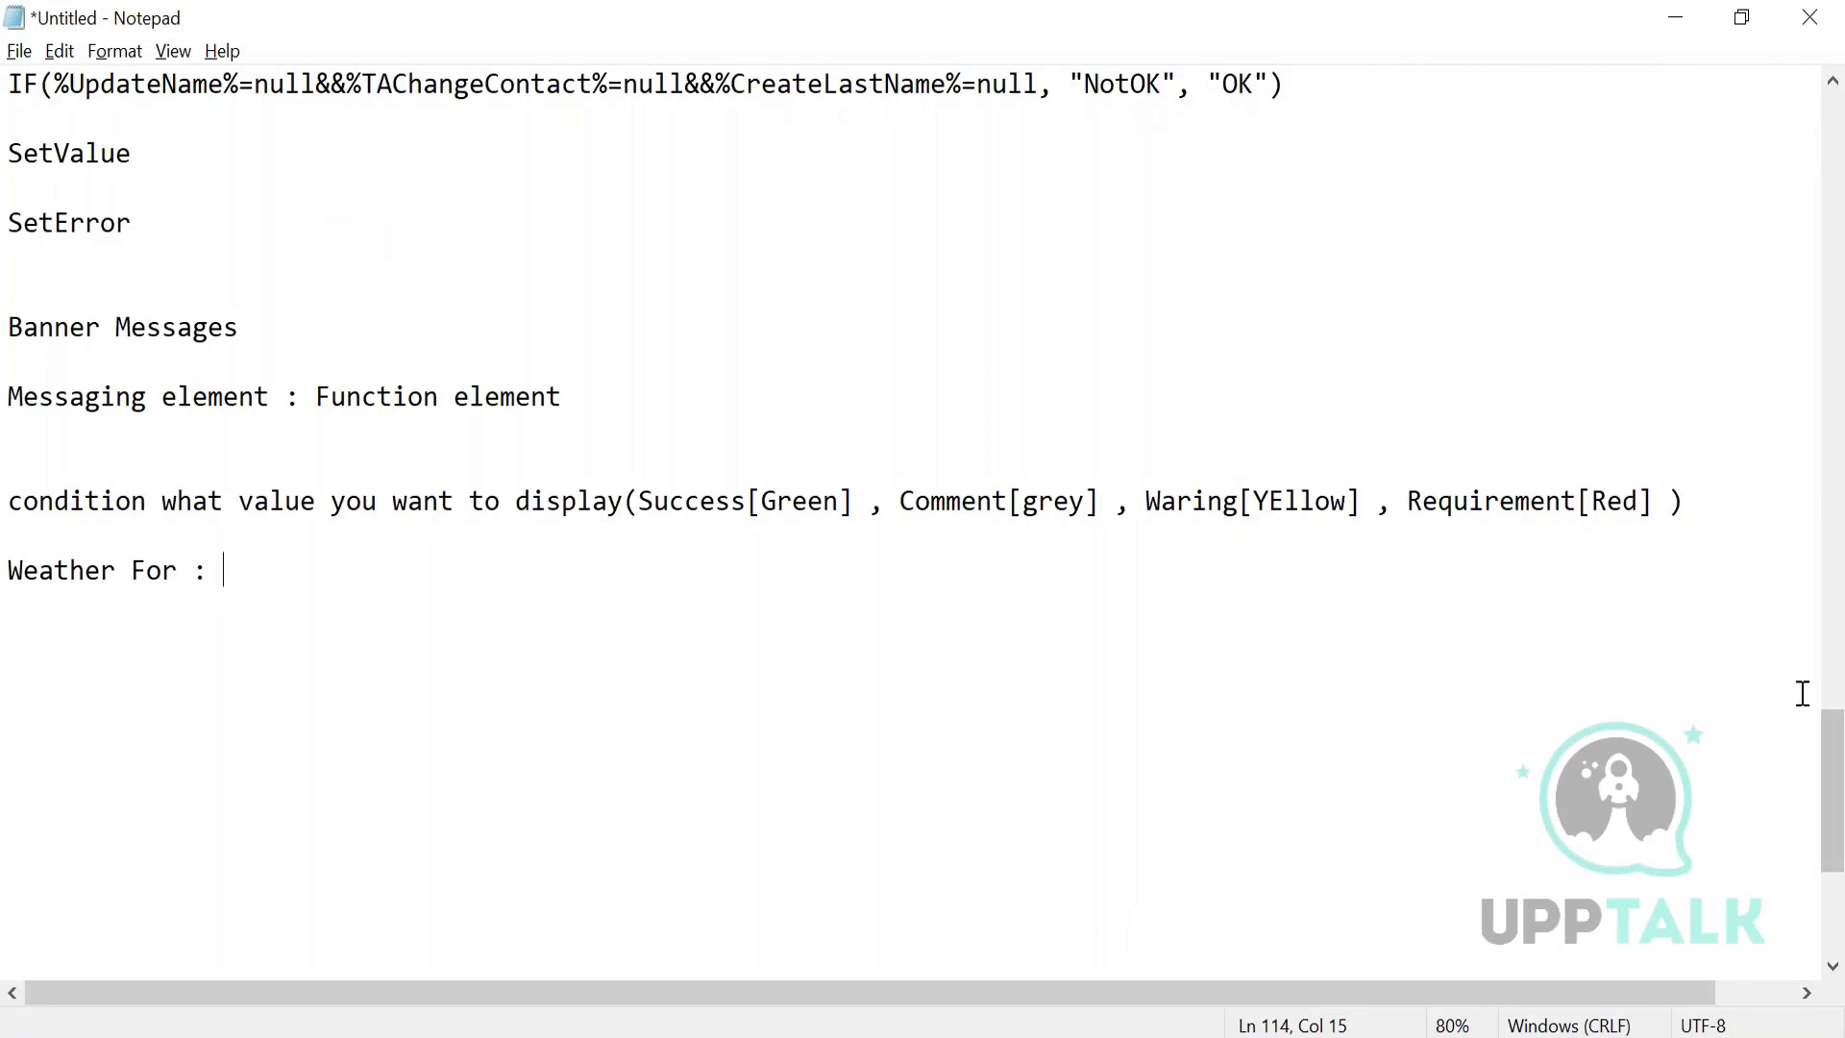
- Copy the %Current:Condition% merge field from the earlier notes and append it after "Weather For :"
click(1831, 687)
drag(1794, 543, 1792, 601)
drag(373, 683, 15, 683)
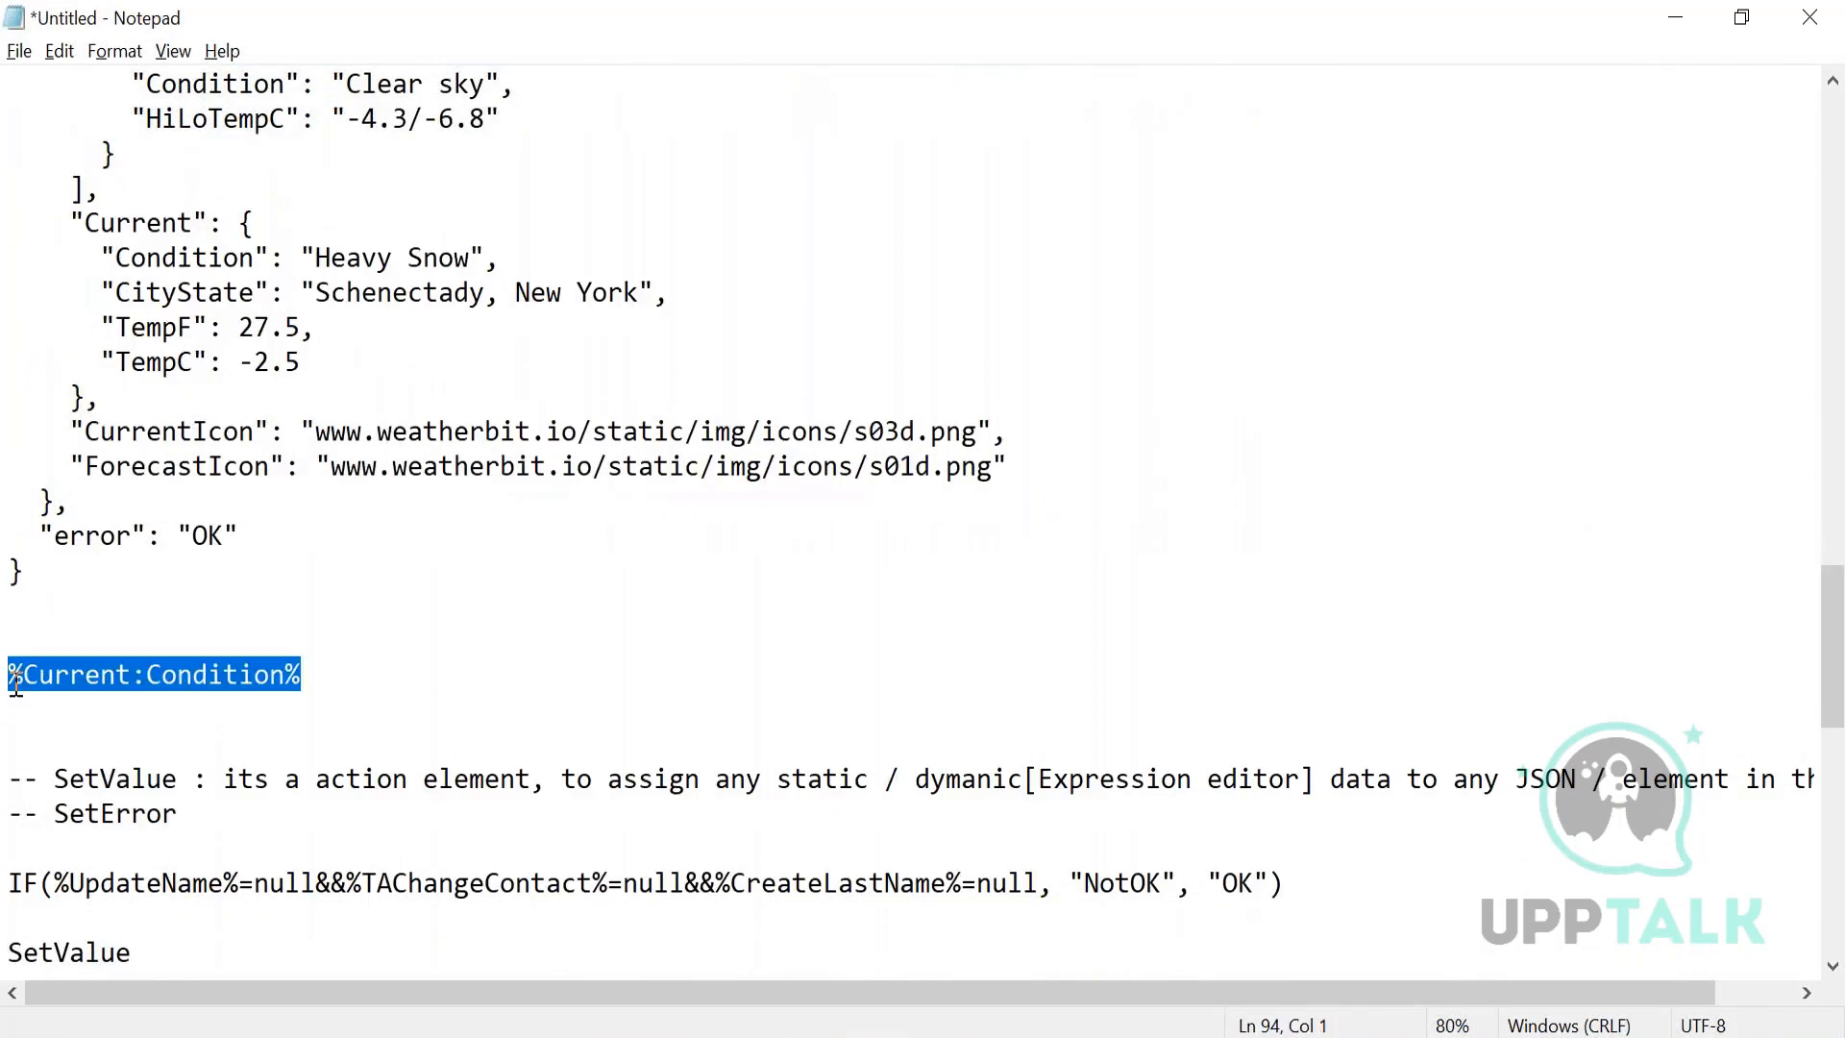
drag(1832, 653, 1842, 817)
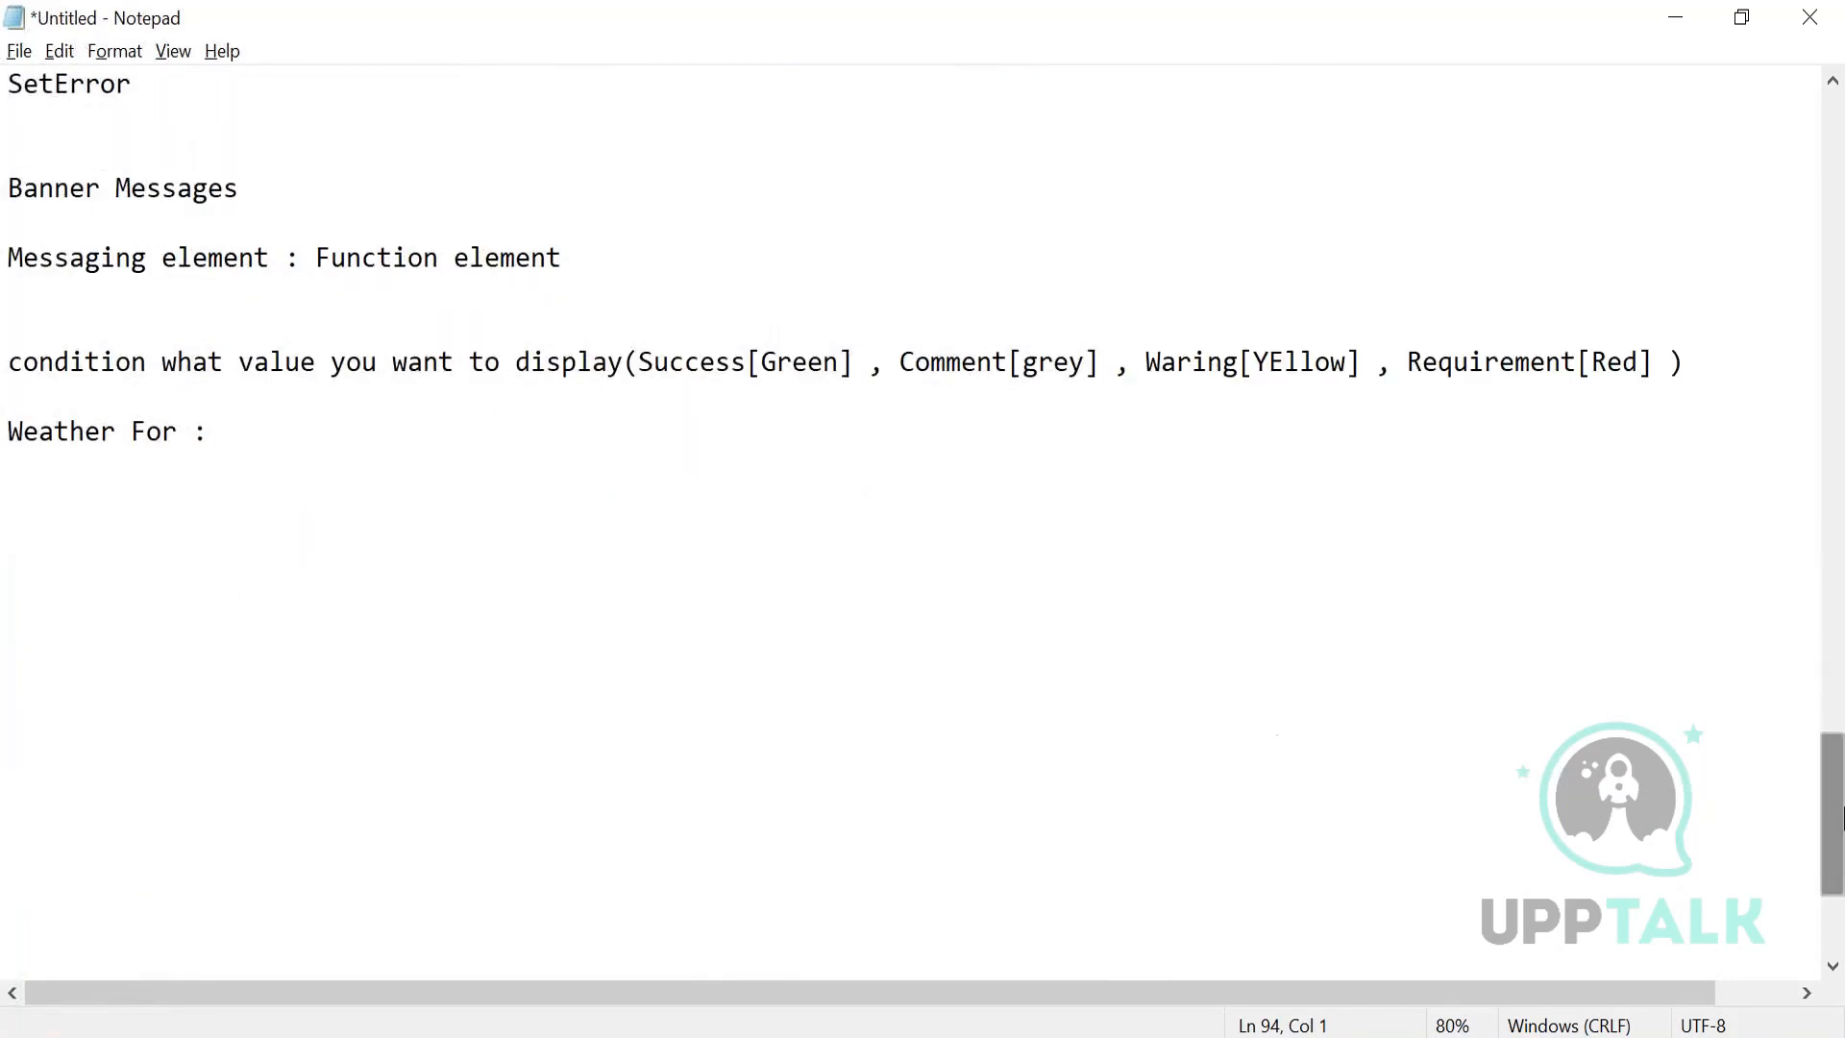
click(337, 415)
text(%Current:Condition%)
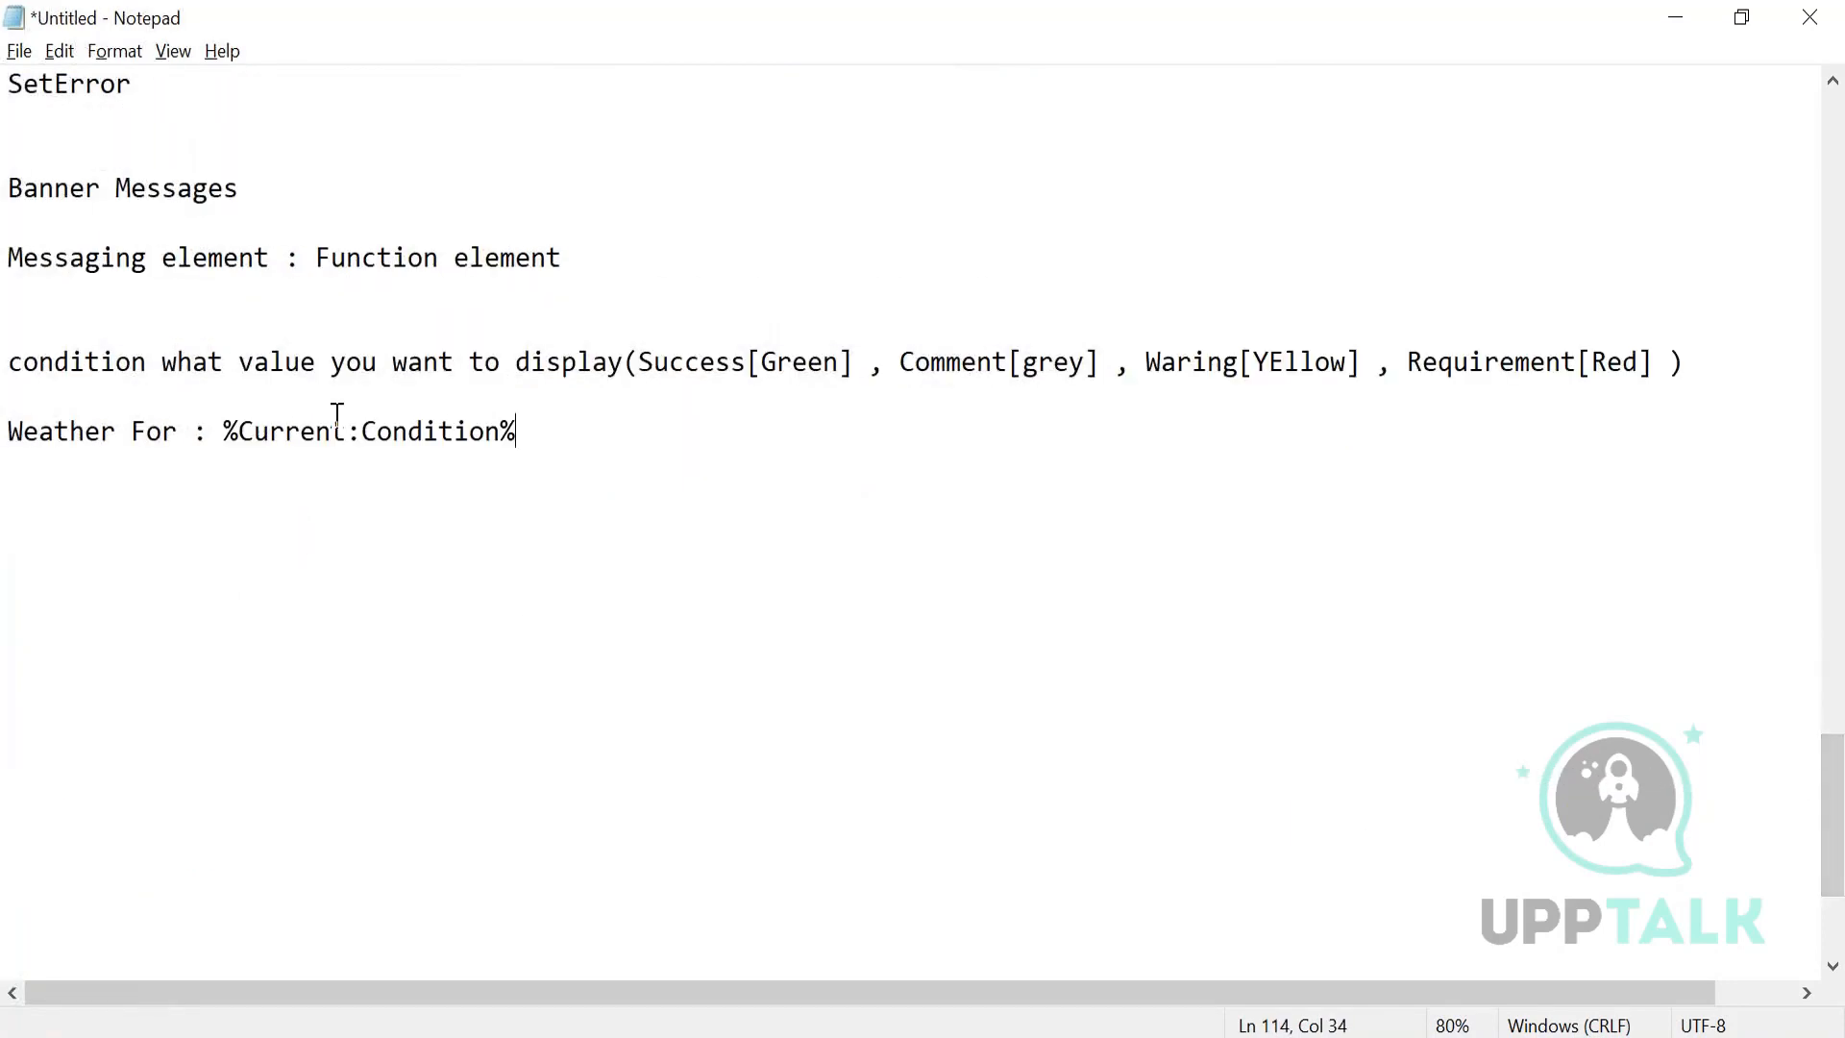
- Highlight the new line's merge field and the matching Heavy Snow condition value in the sample JSON
drag(12, 423, 532, 438)
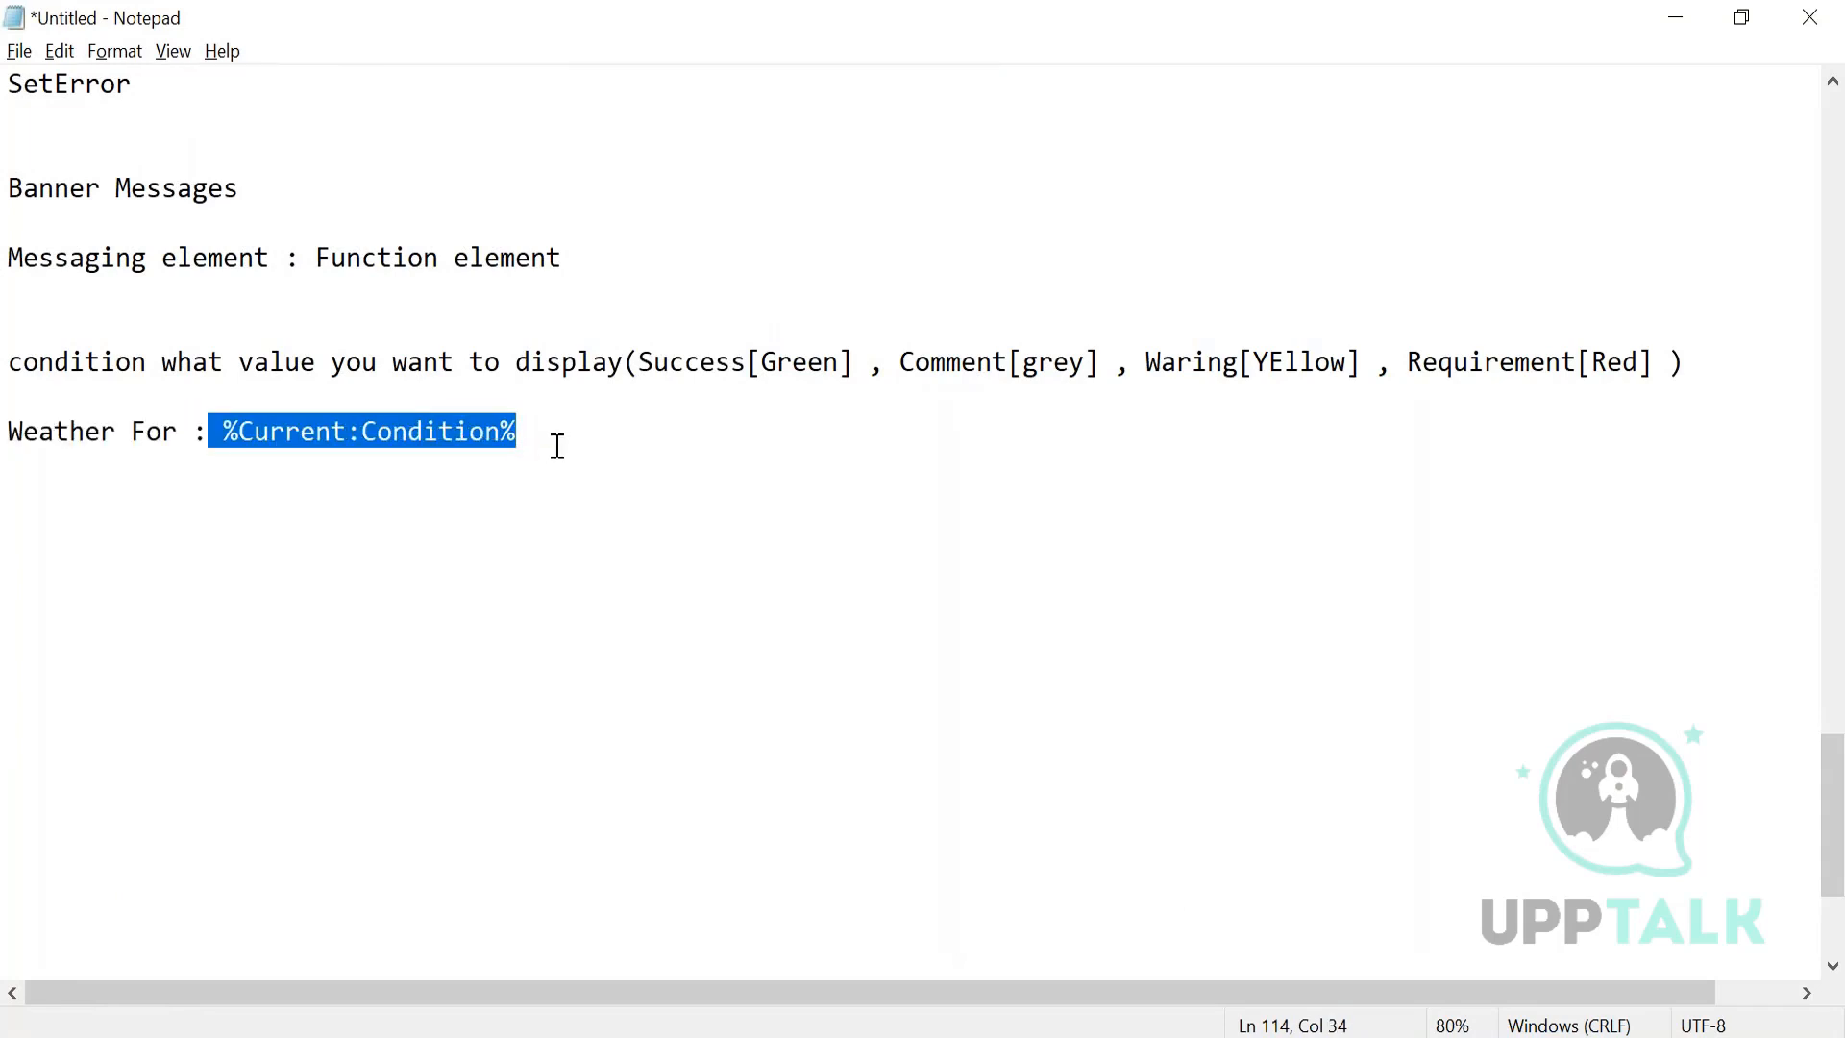
click(554, 441)
drag(1828, 767, 1827, 598)
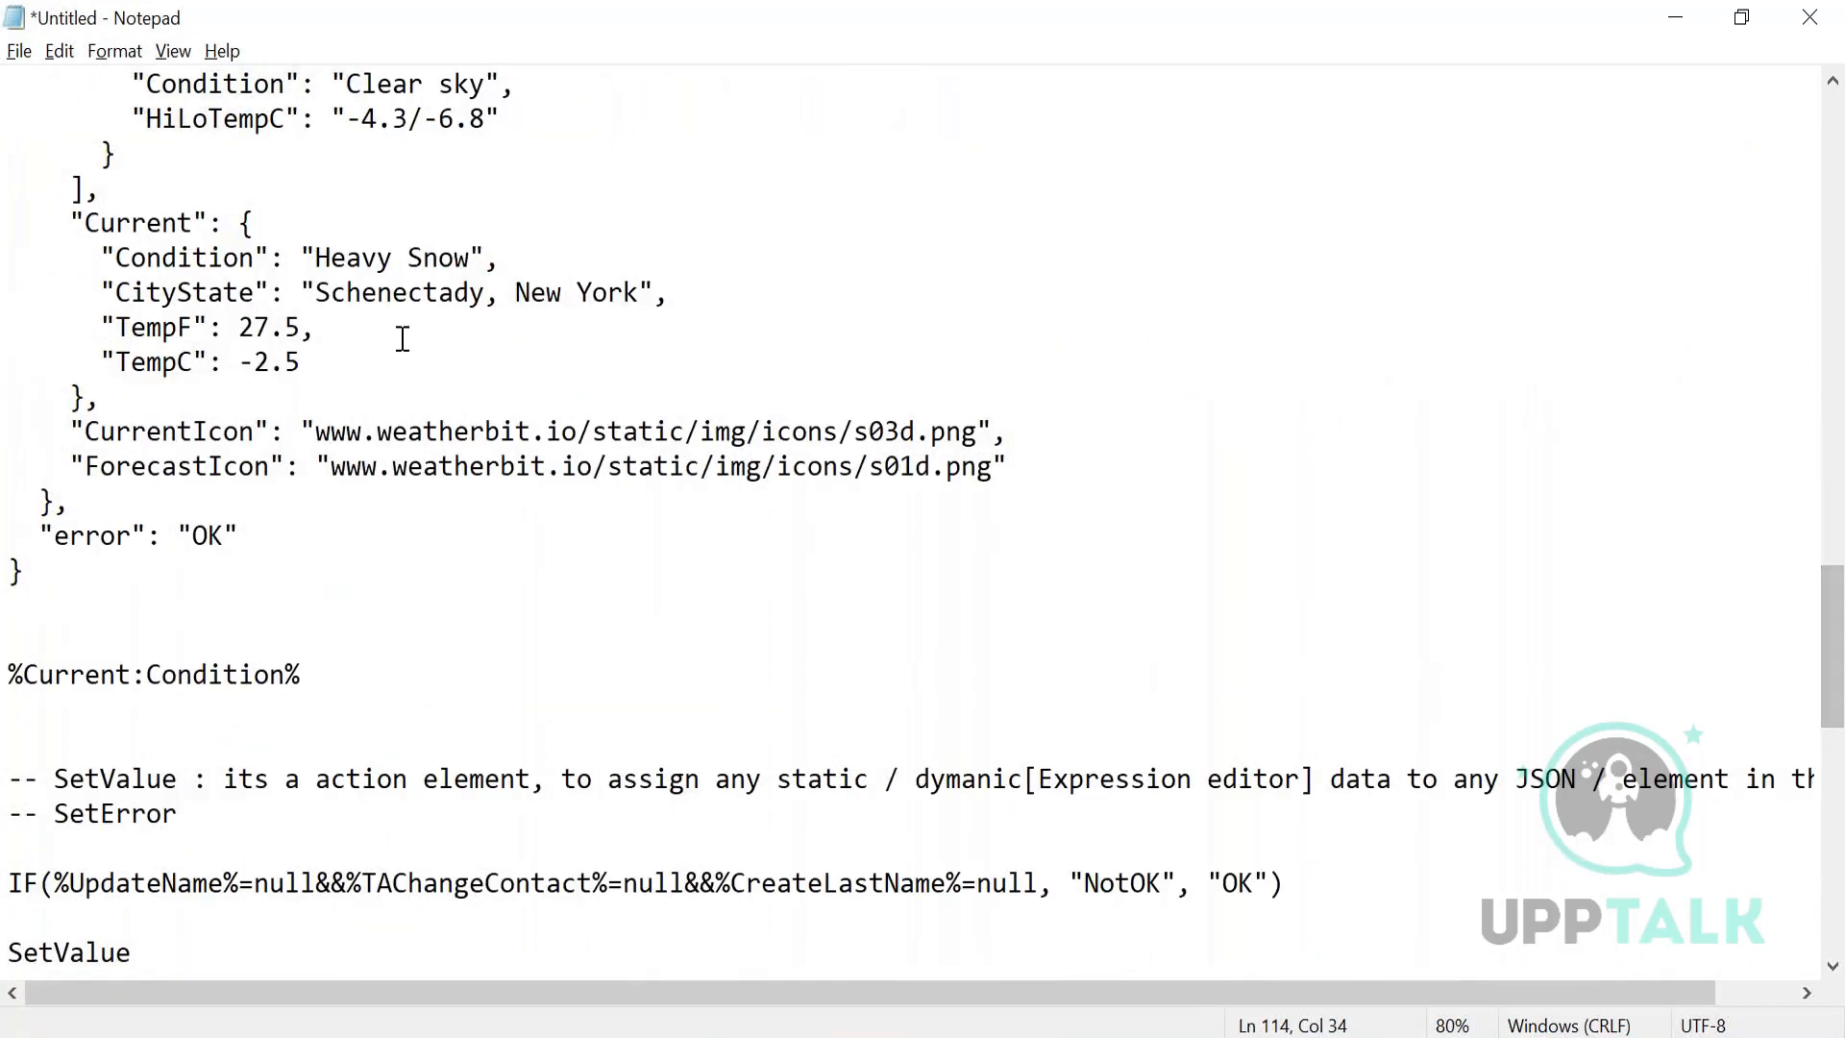
drag(314, 258, 483, 259)
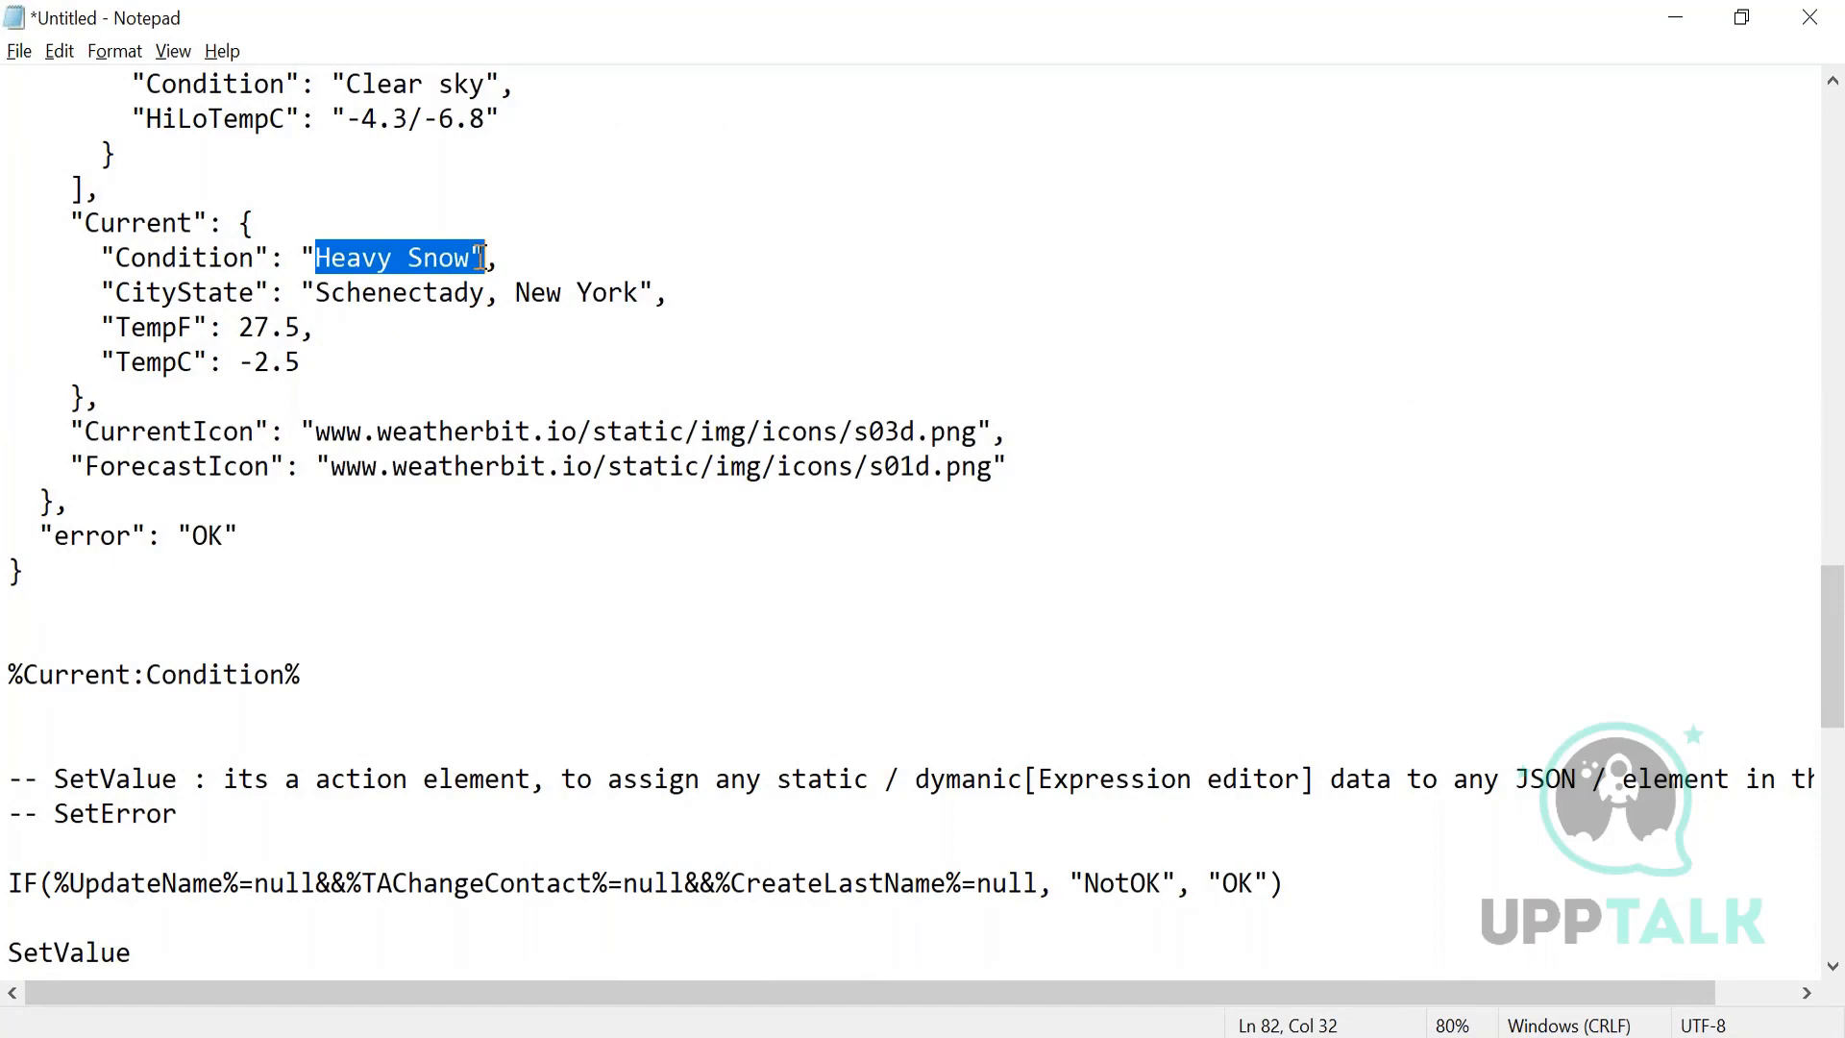
click(378, 255)
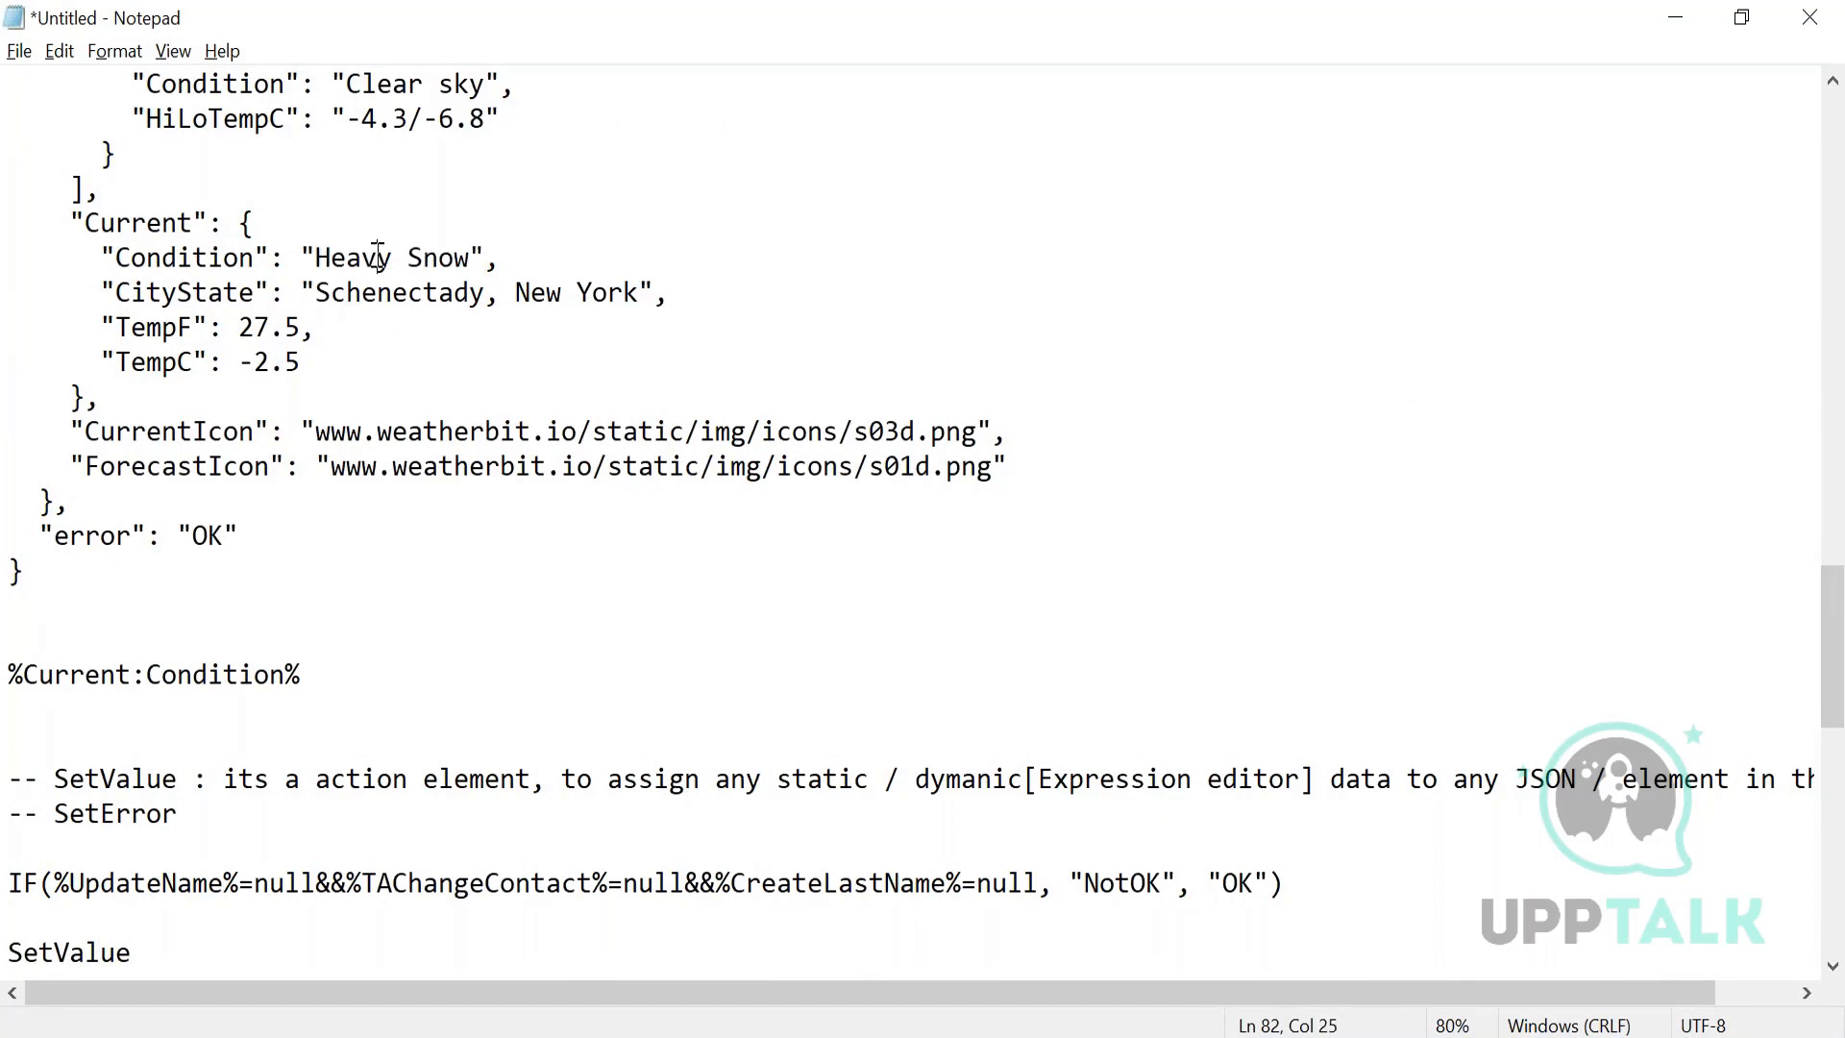
drag(316, 256, 476, 259)
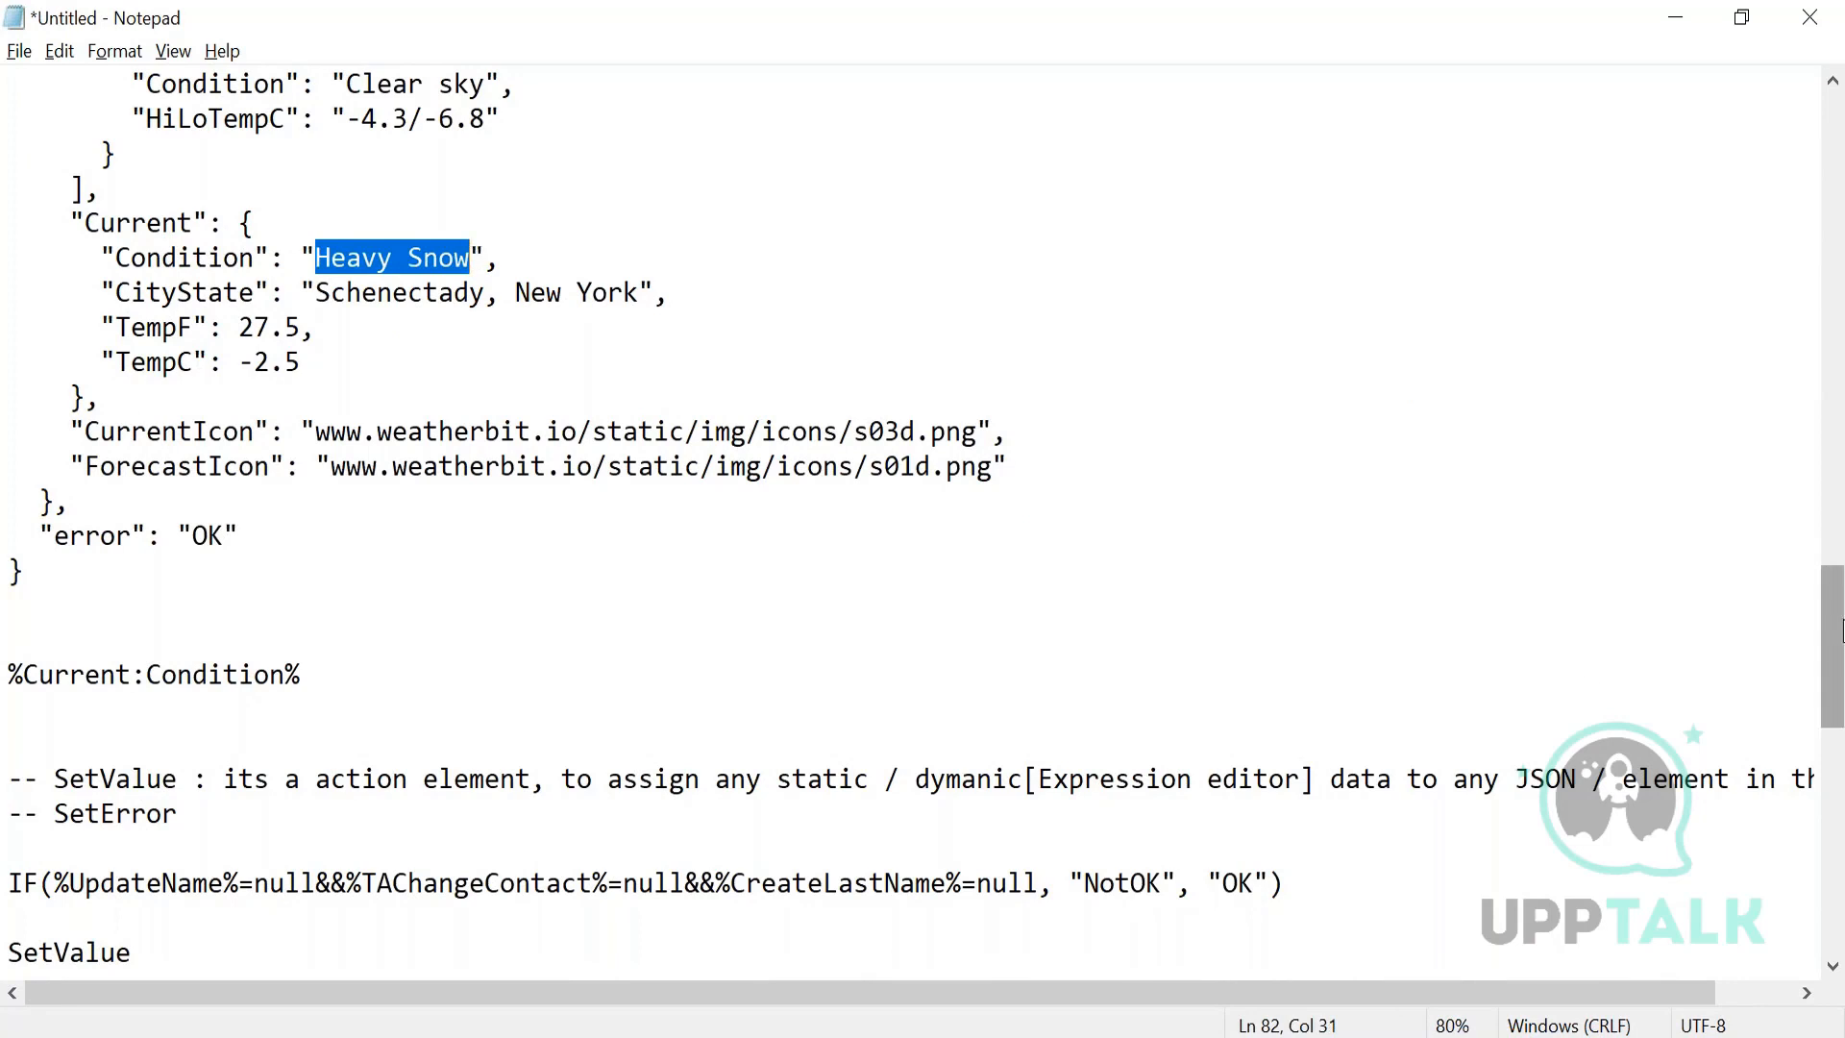
drag(1832, 653, 1832, 791)
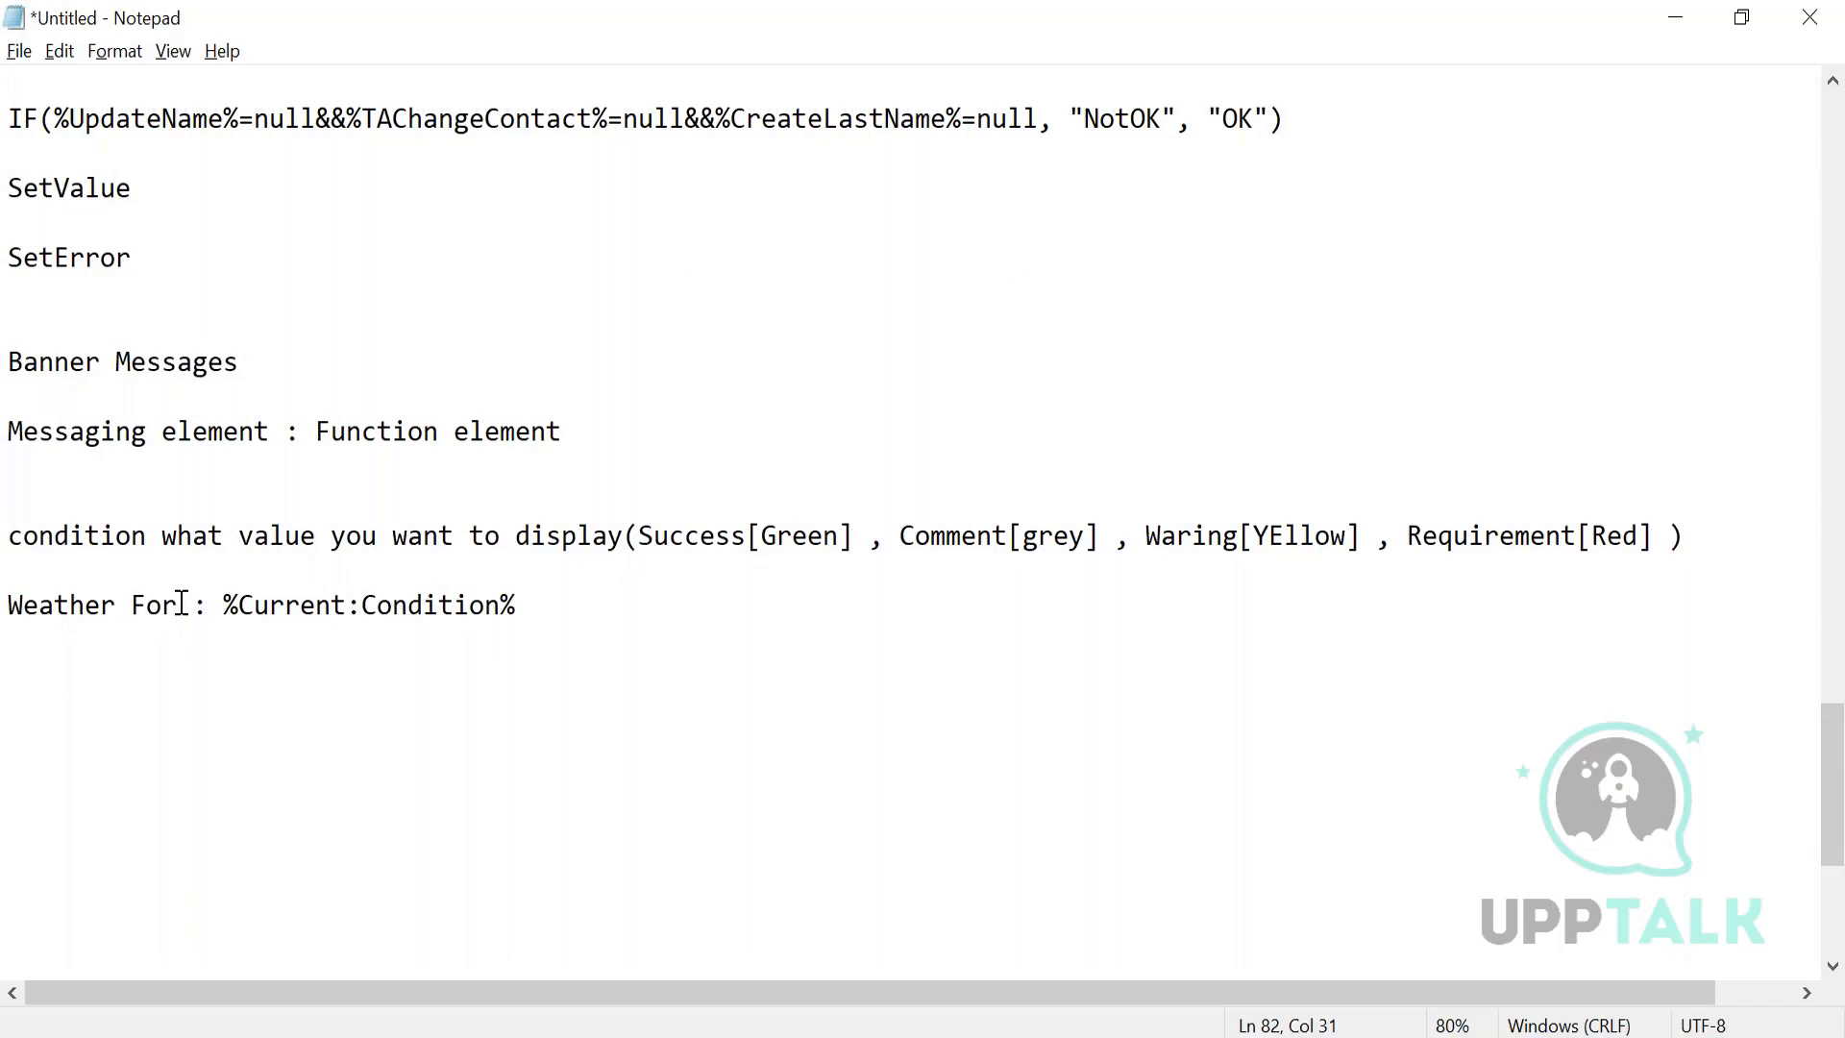
- Replace "For" with "alert" so the line reads "Weather alert : %Current:Condition%", and copy the line
drag(182, 603, 133, 603)
text(alert)
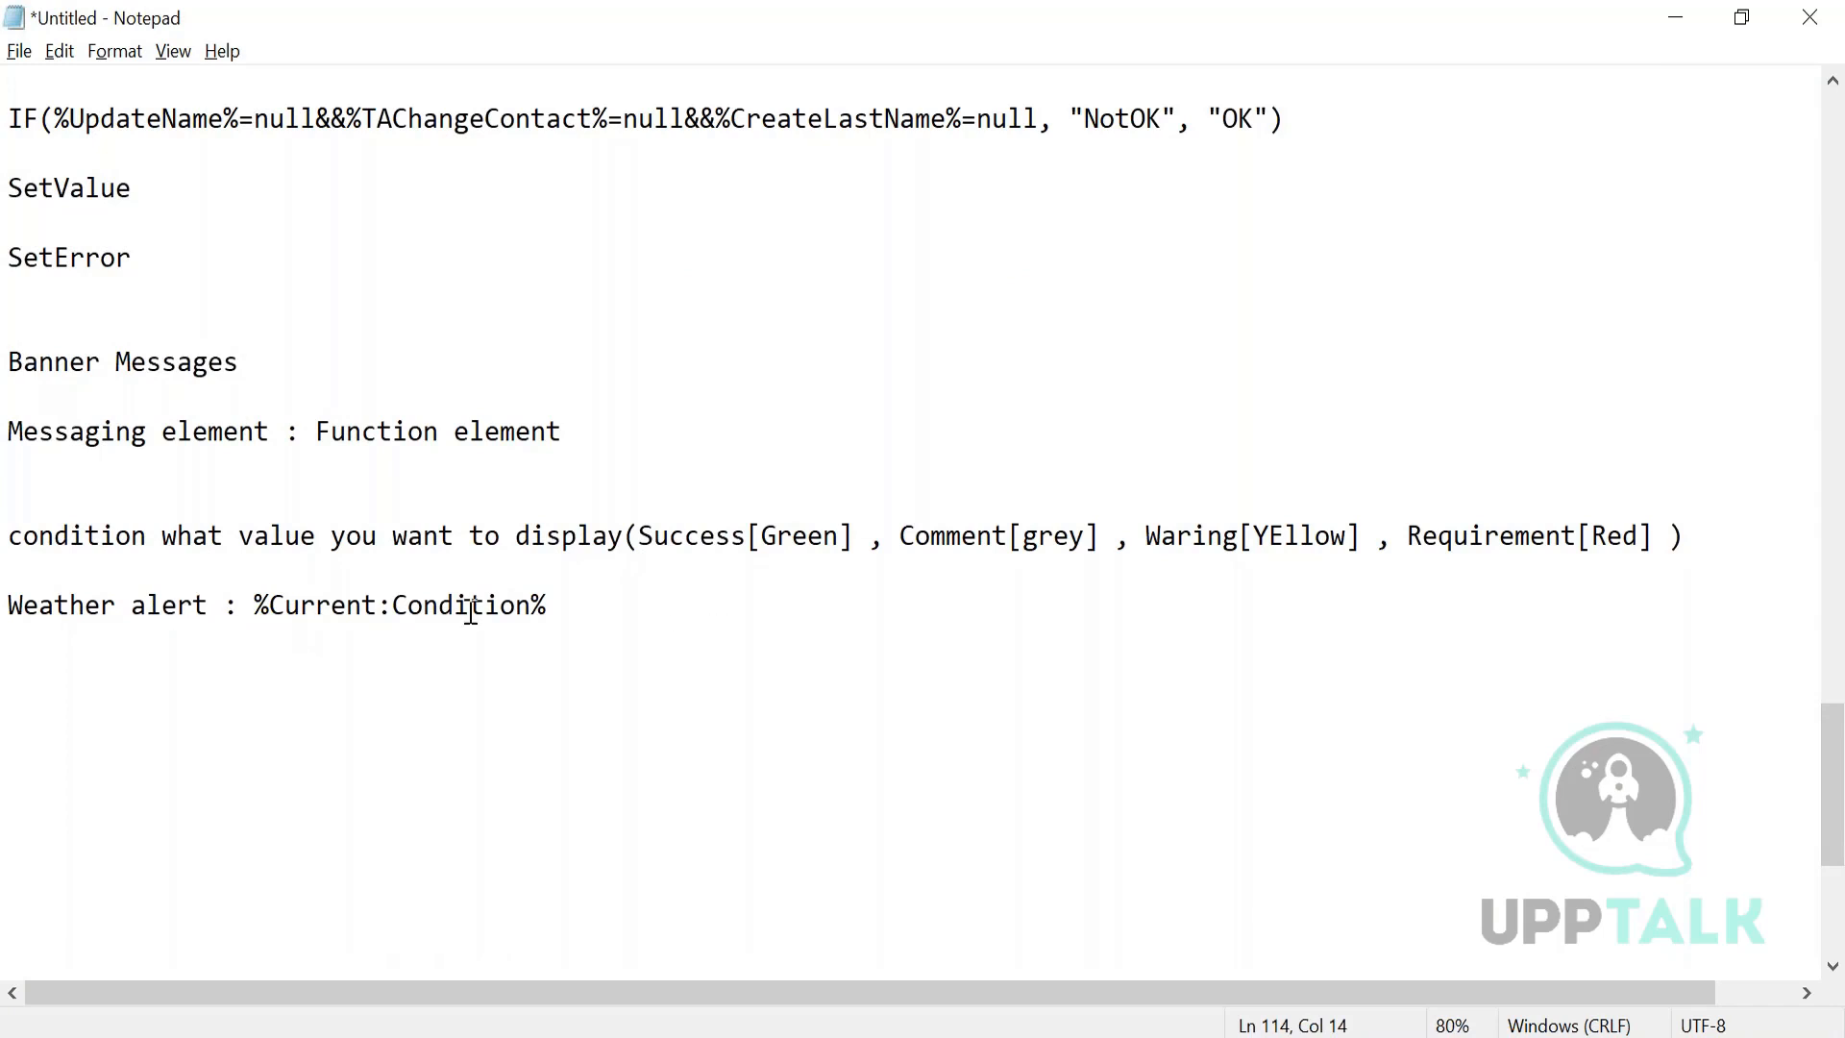
drag(564, 615, 17, 588)
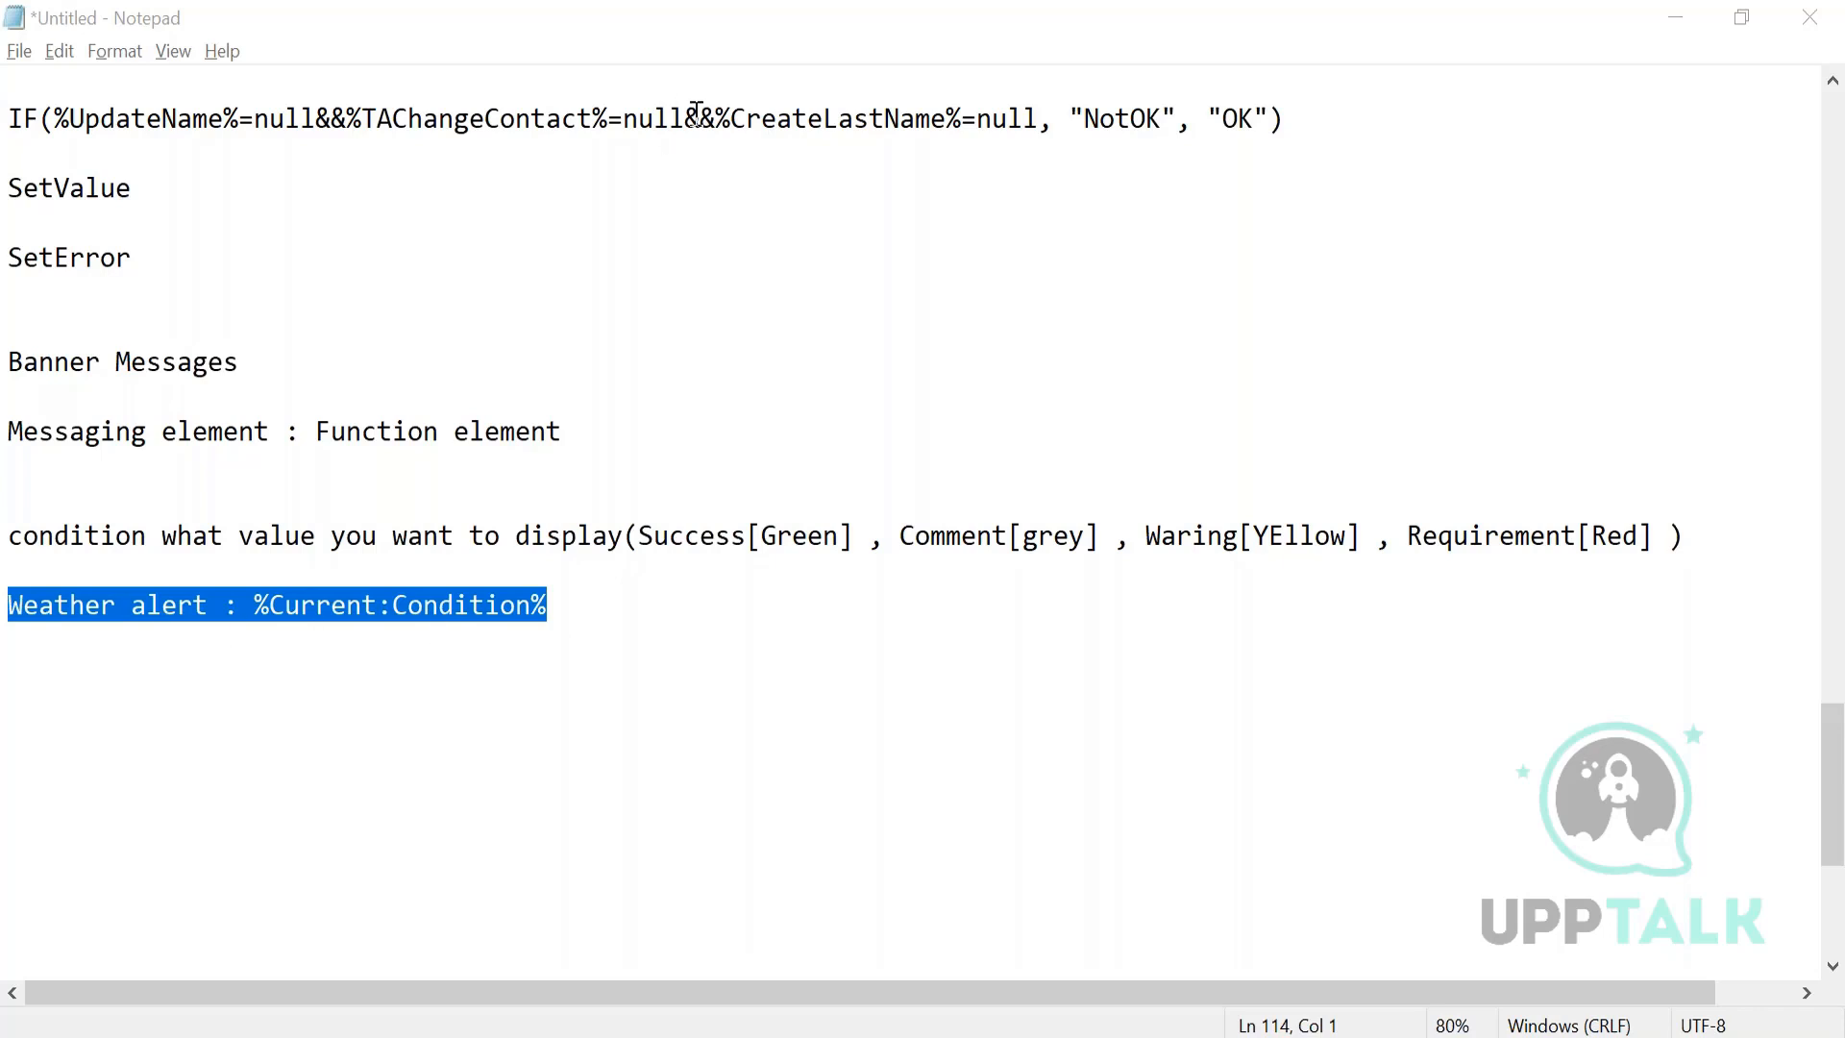
- Switch back to OmniStudio, deactivate the Messaging element's false message, and enter "Weather alert : %Current:Condition%" as its true message
key(alt+Tab)
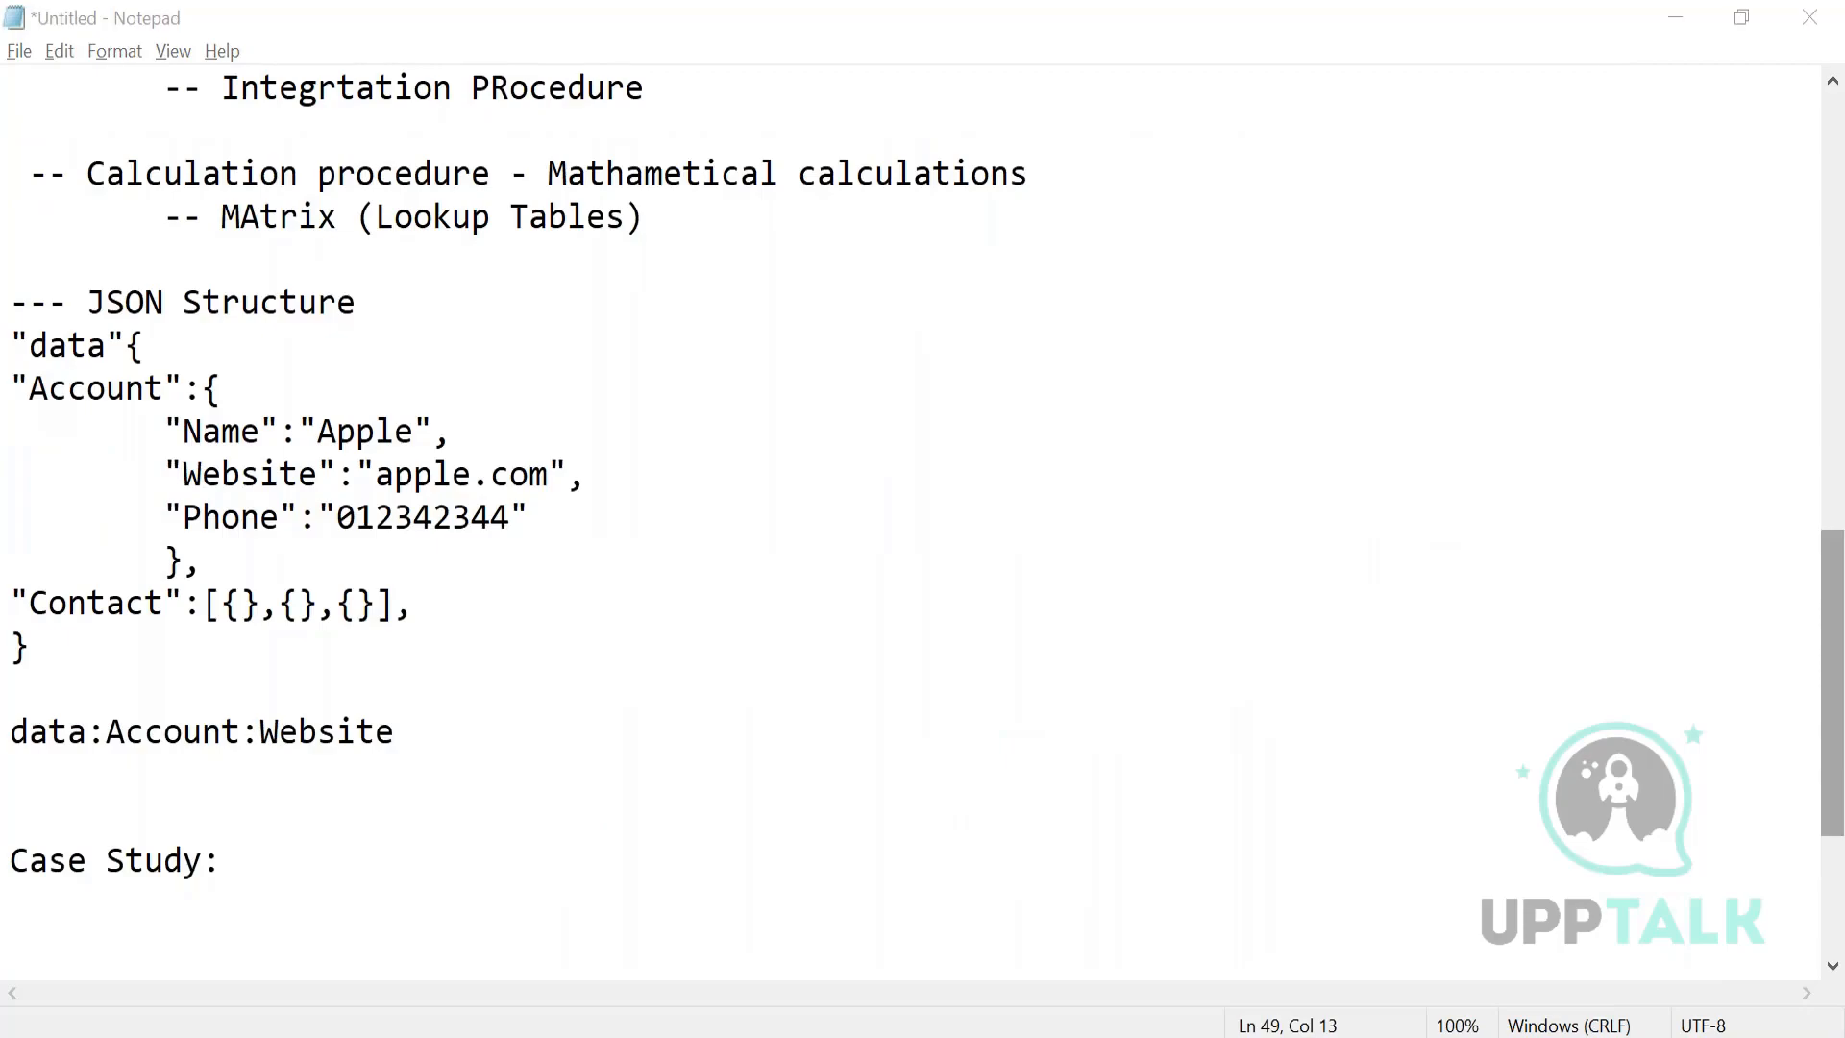
key(alt+Tab)
key(alt+Tab)
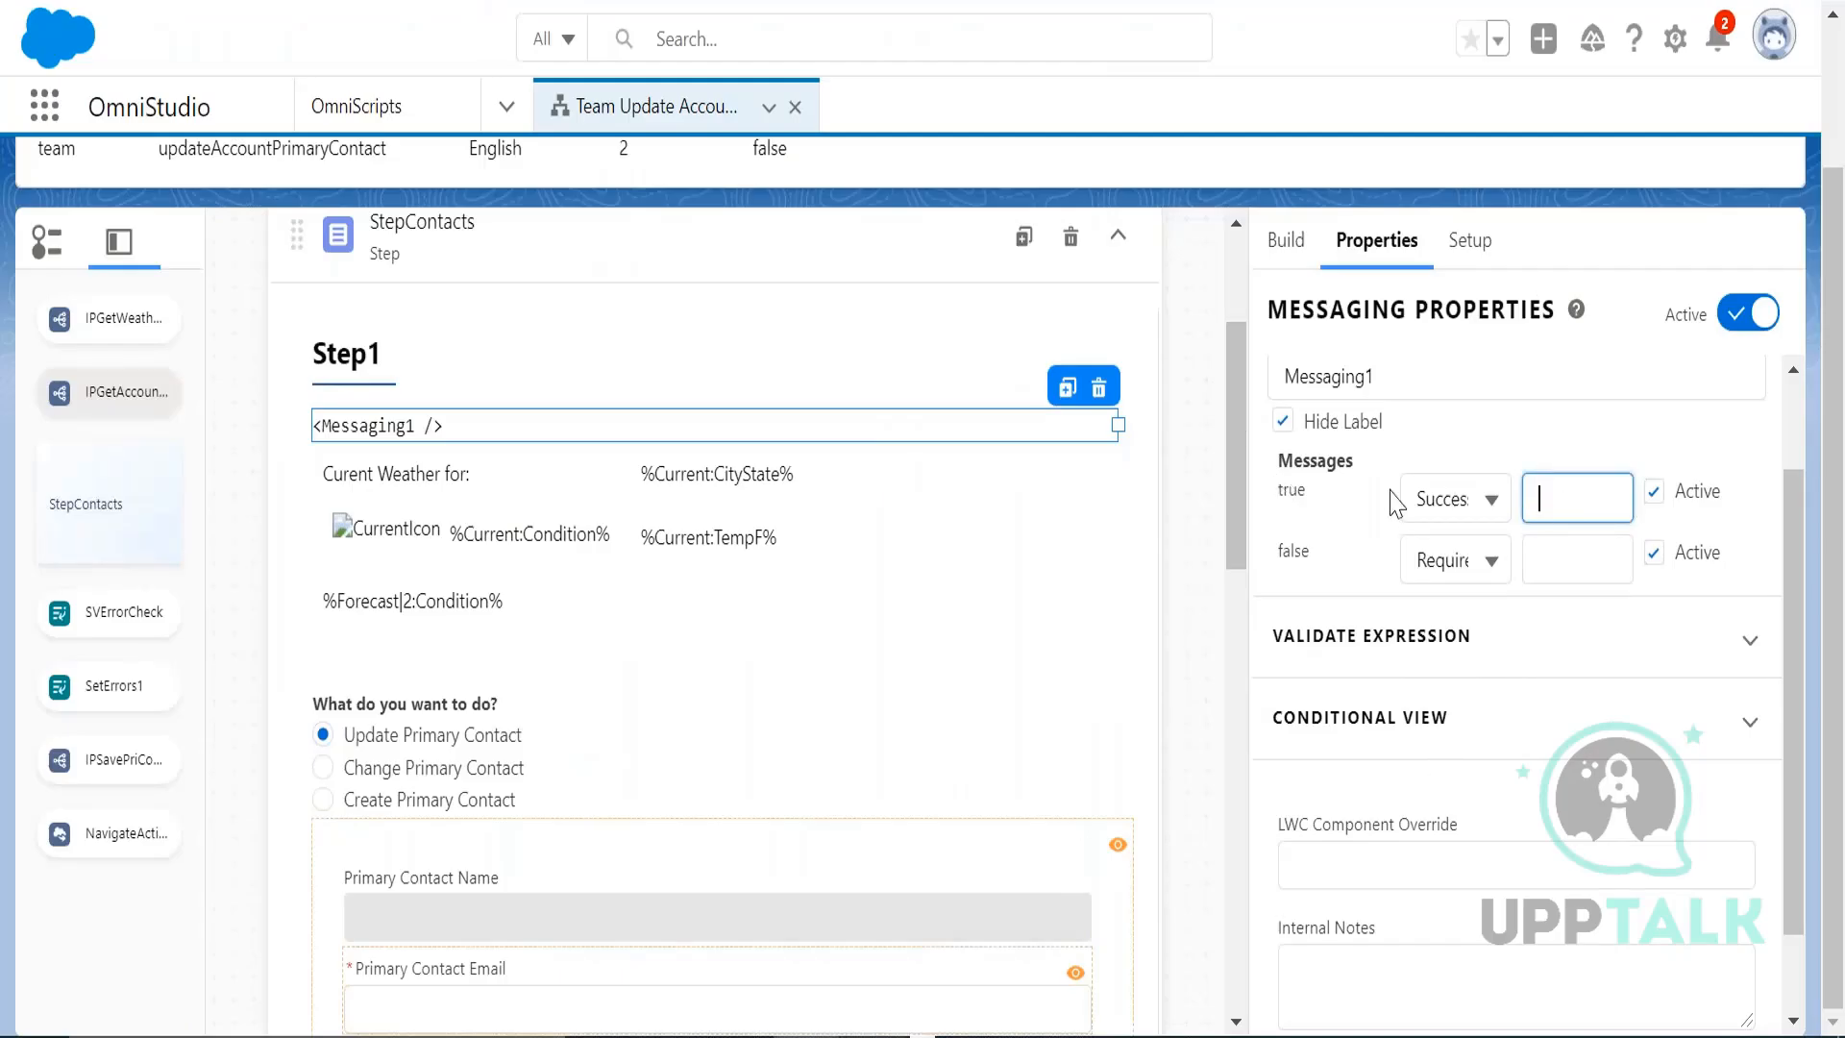
click(1657, 560)
click(1564, 498)
text(%Current:Condition%)
key(Left)
key(Left)
key(Left)
key(Left)
key(Left)
key(Left)
key(Left)
key(Left)
key(Left)
key(Left)
key(Left)
key(Left)
key(Left)
key(Left)
key(Left)
key(Left)
key(Left)
key(Left)
key(Left)
key(Left)
key(Right)
key(Right)
key(Right)
key(Right)
key(Right)
key(Right)
key(Right)
key(Right)
key(Right)
key(Right)
key(Right)
key(Right)
key(Right)
key(Right)
key(Right)
key(Right)
key(Right)
key(Right)
key(Right)
key(Right)
key(Right)
key(Right)
key(Right)
key(Right)
key(Right)
- Set the true message's type to Warning and check the type options offered for the false message
click(1478, 495)
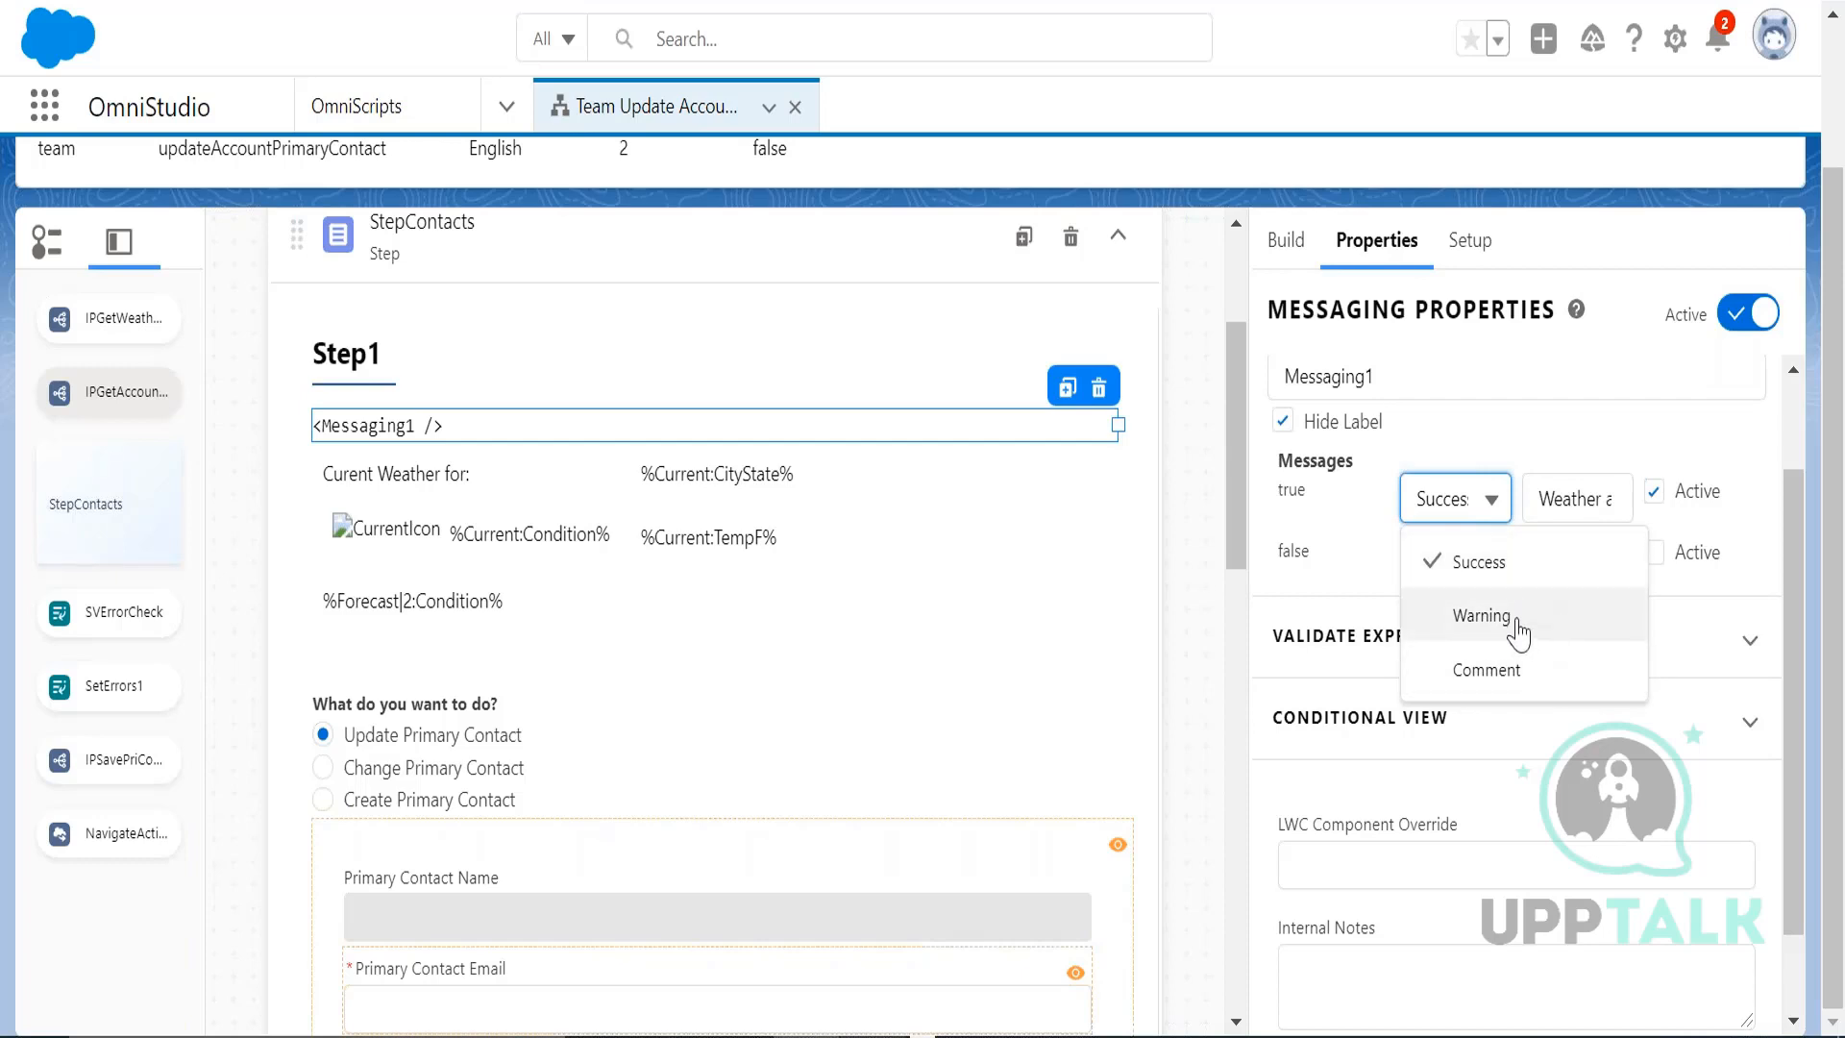
click(1485, 615)
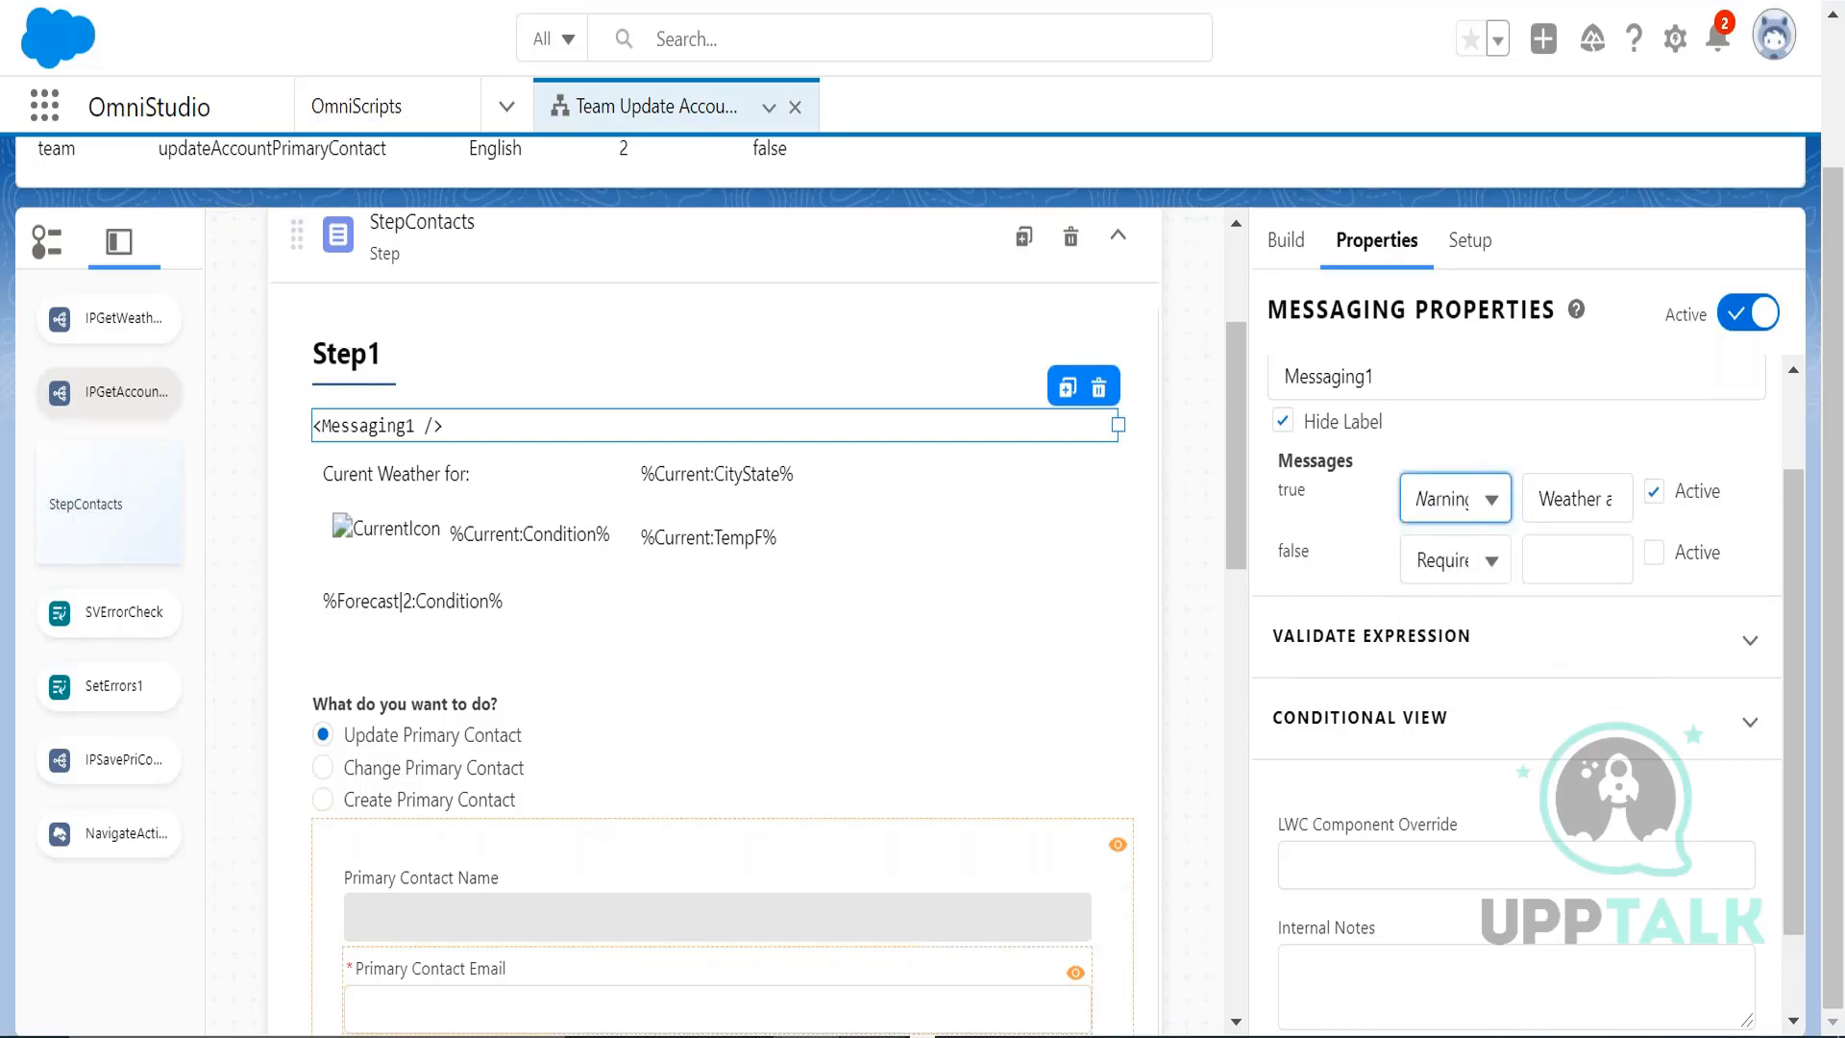
click(1497, 564)
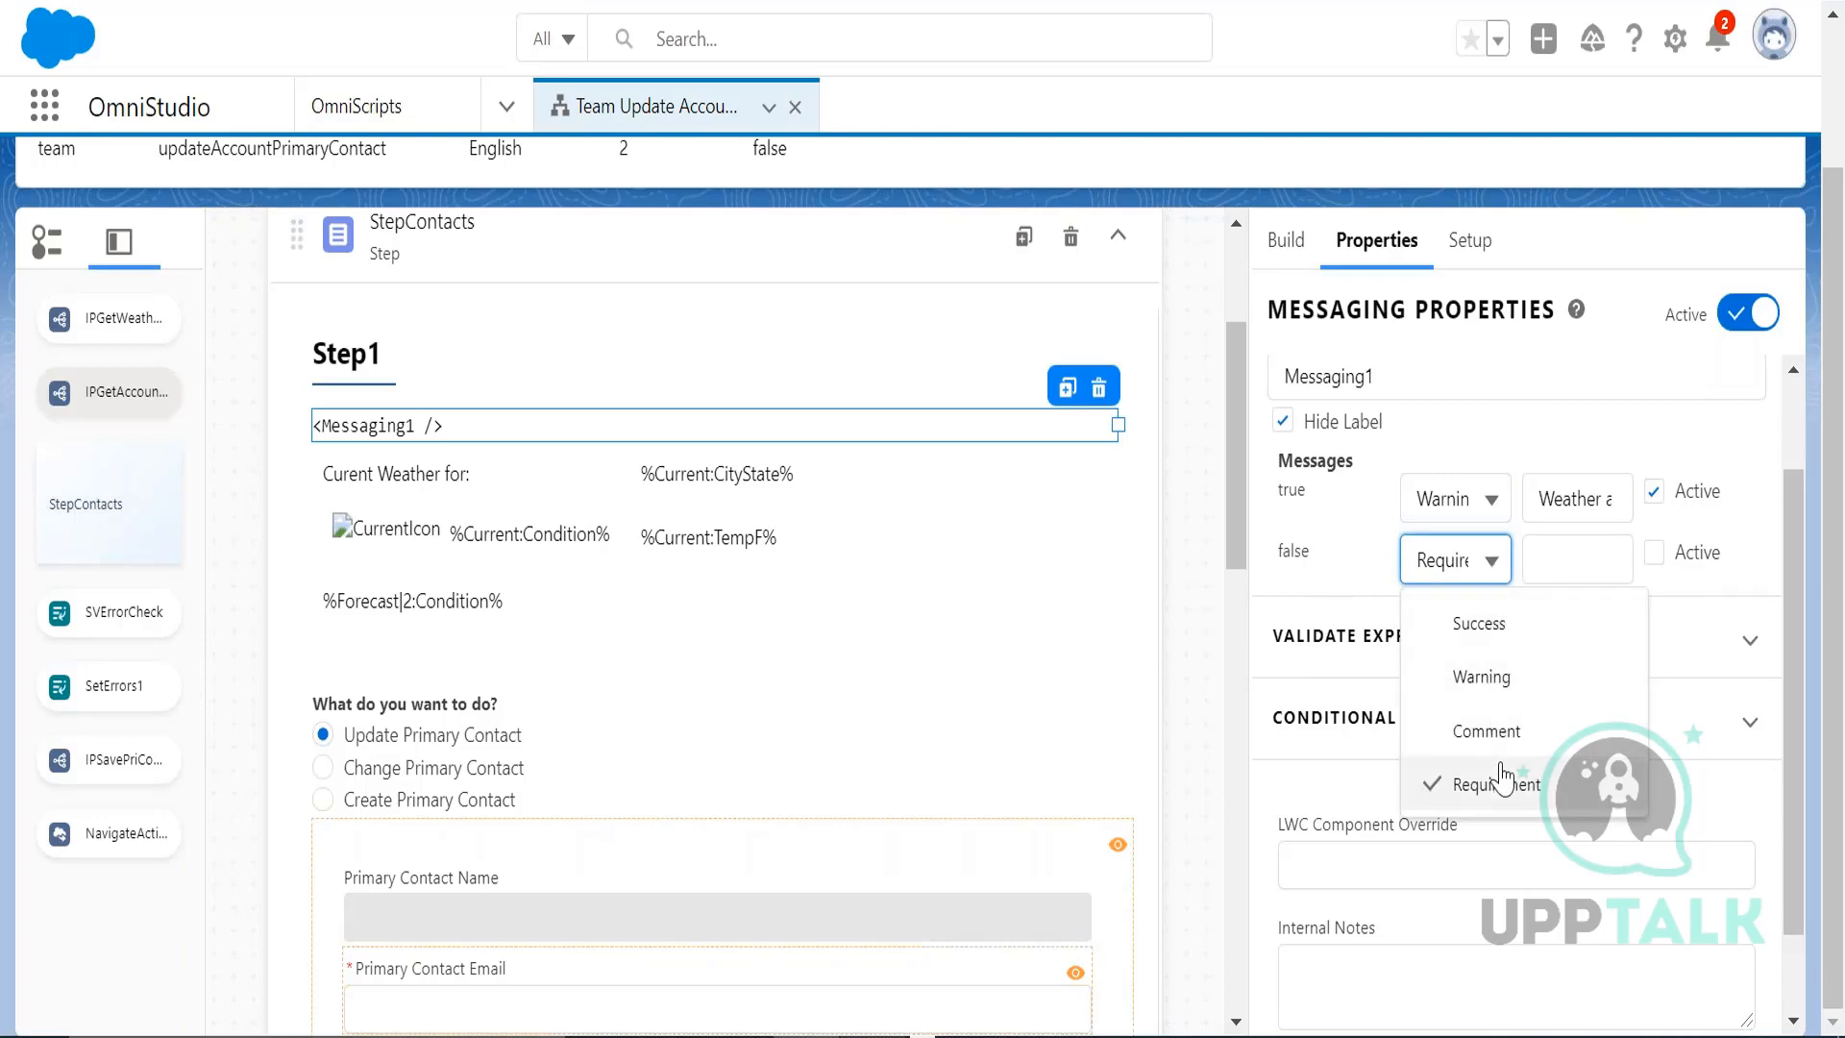
click(1372, 573)
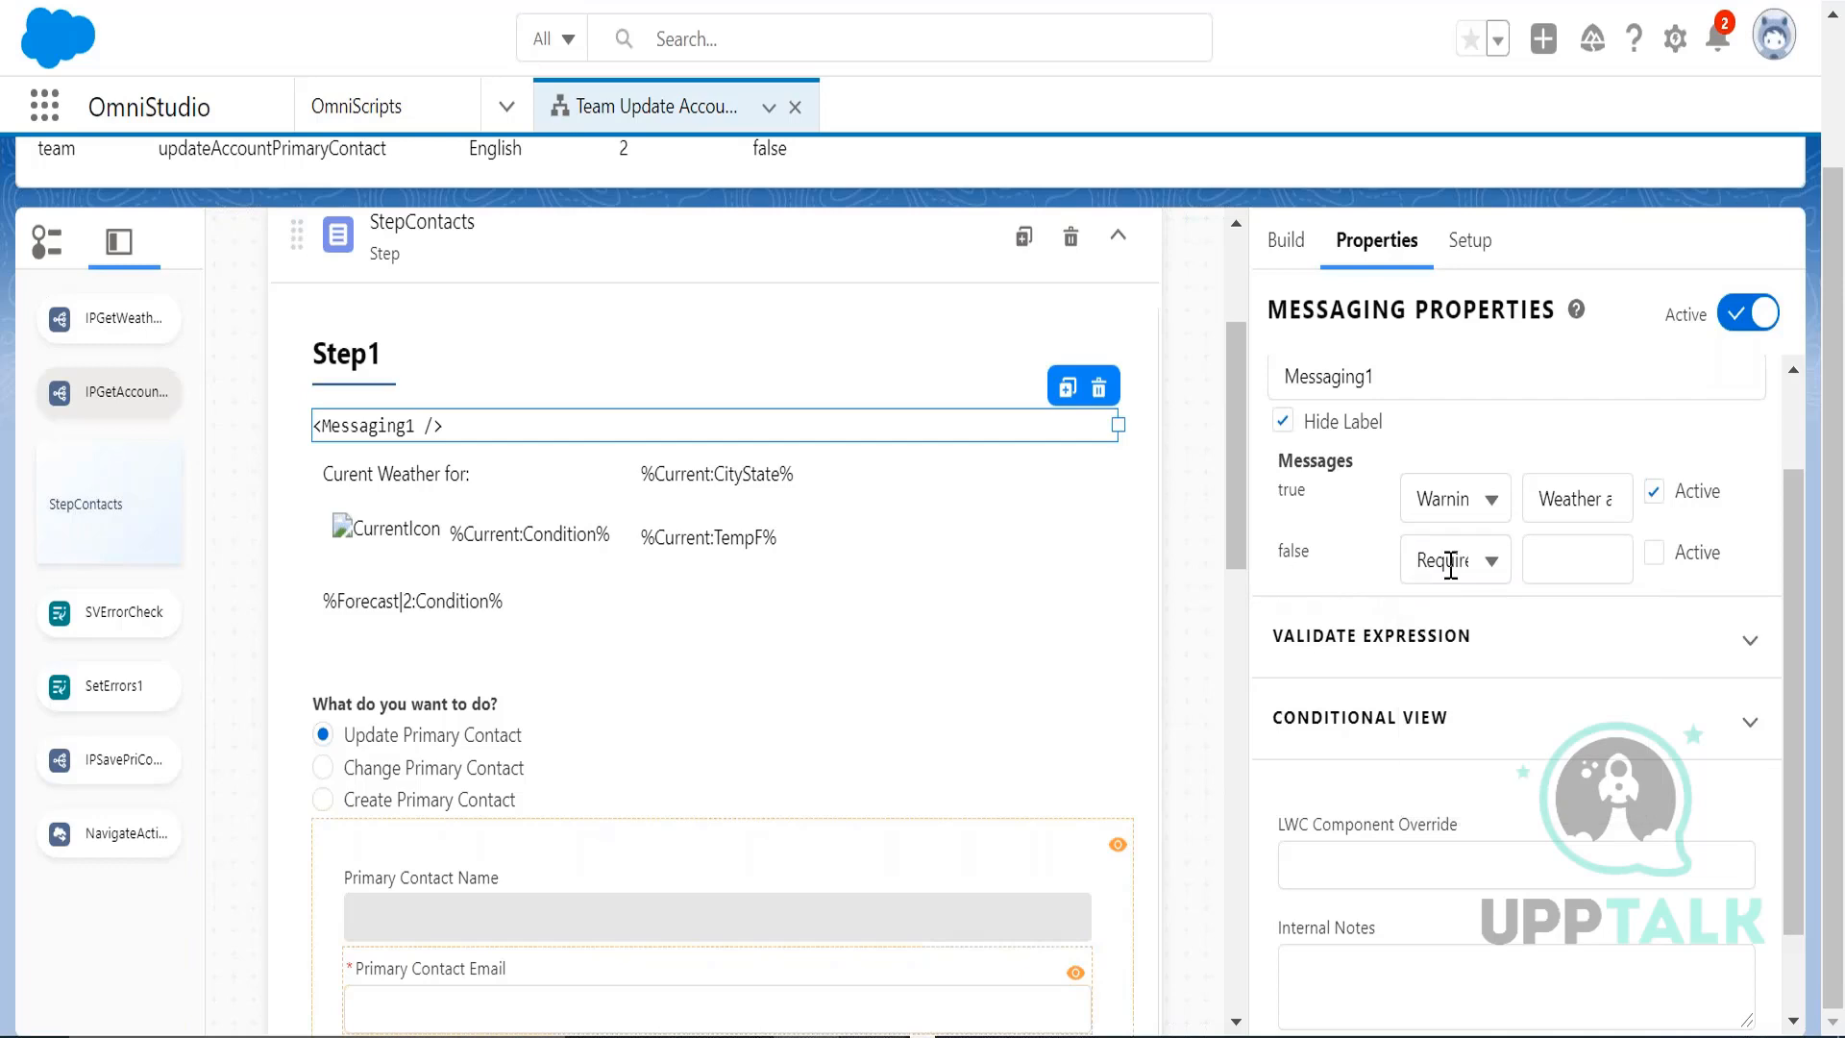
- Examine the Messaging element's Validate Expression section and its false and true message texts
drag(1793, 605, 1793, 668)
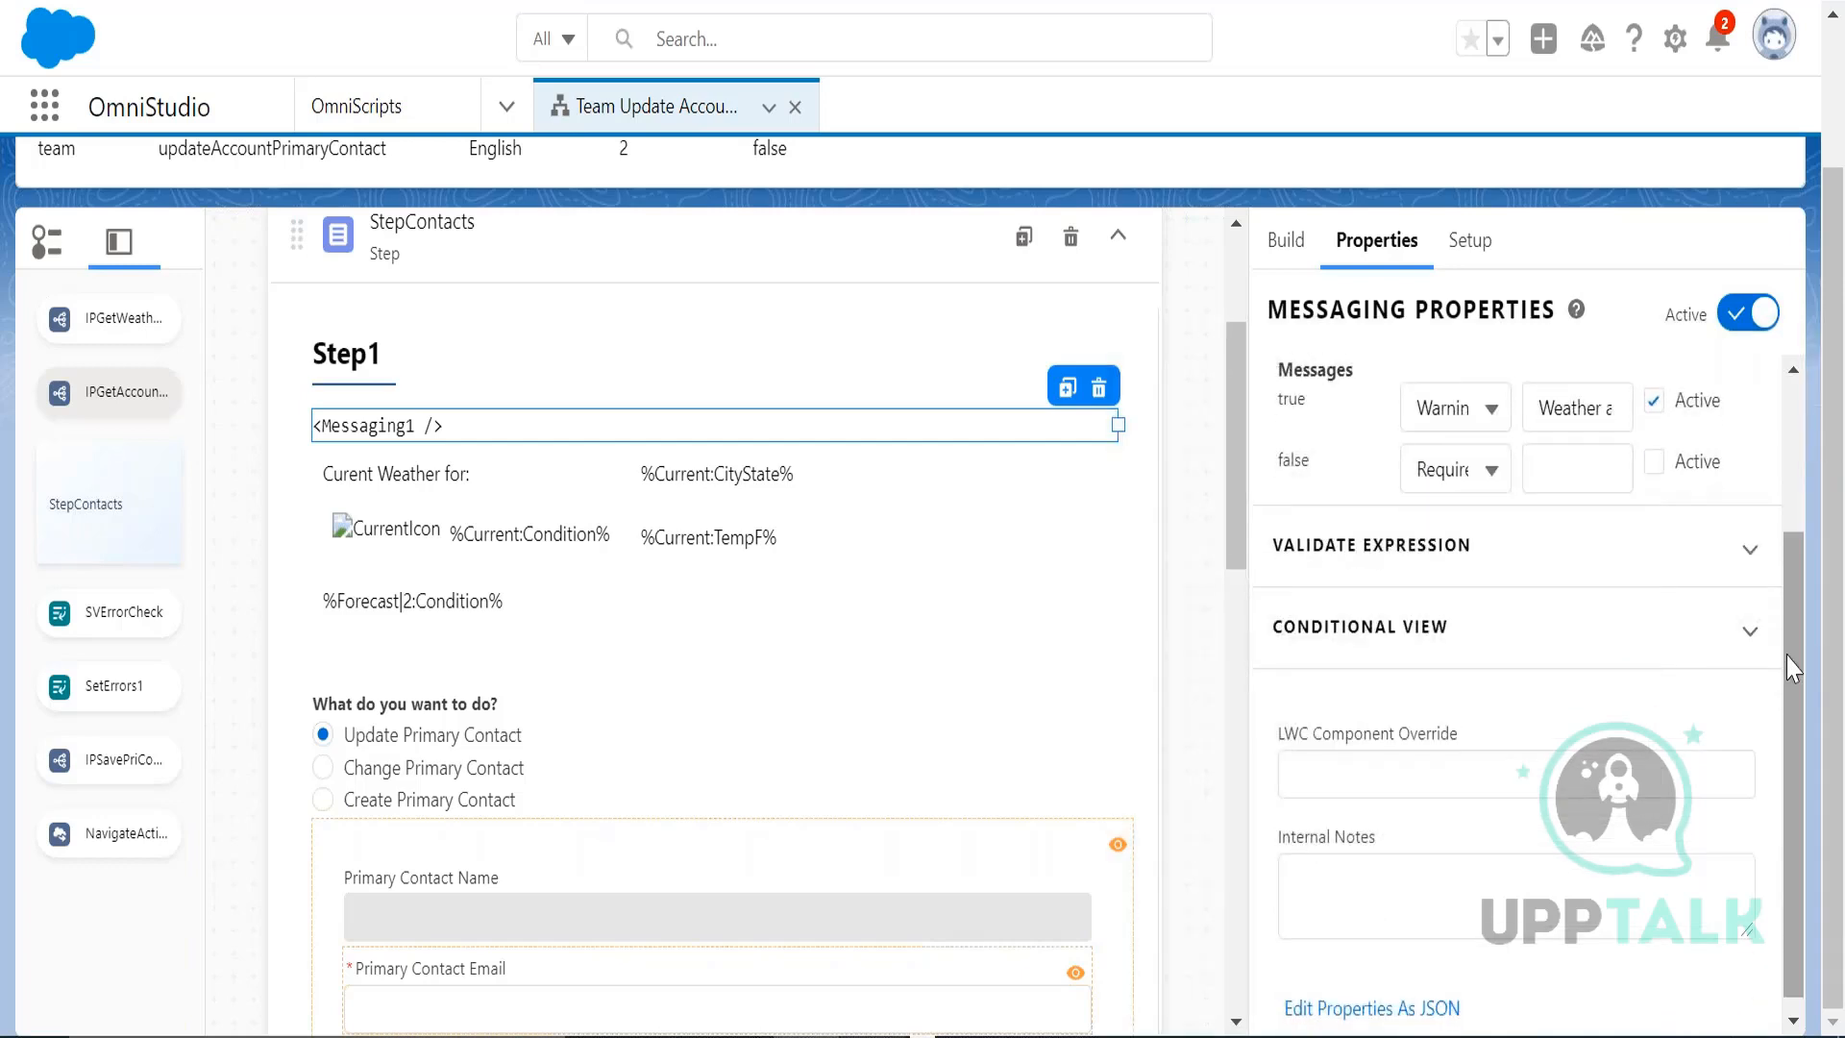
click(1727, 557)
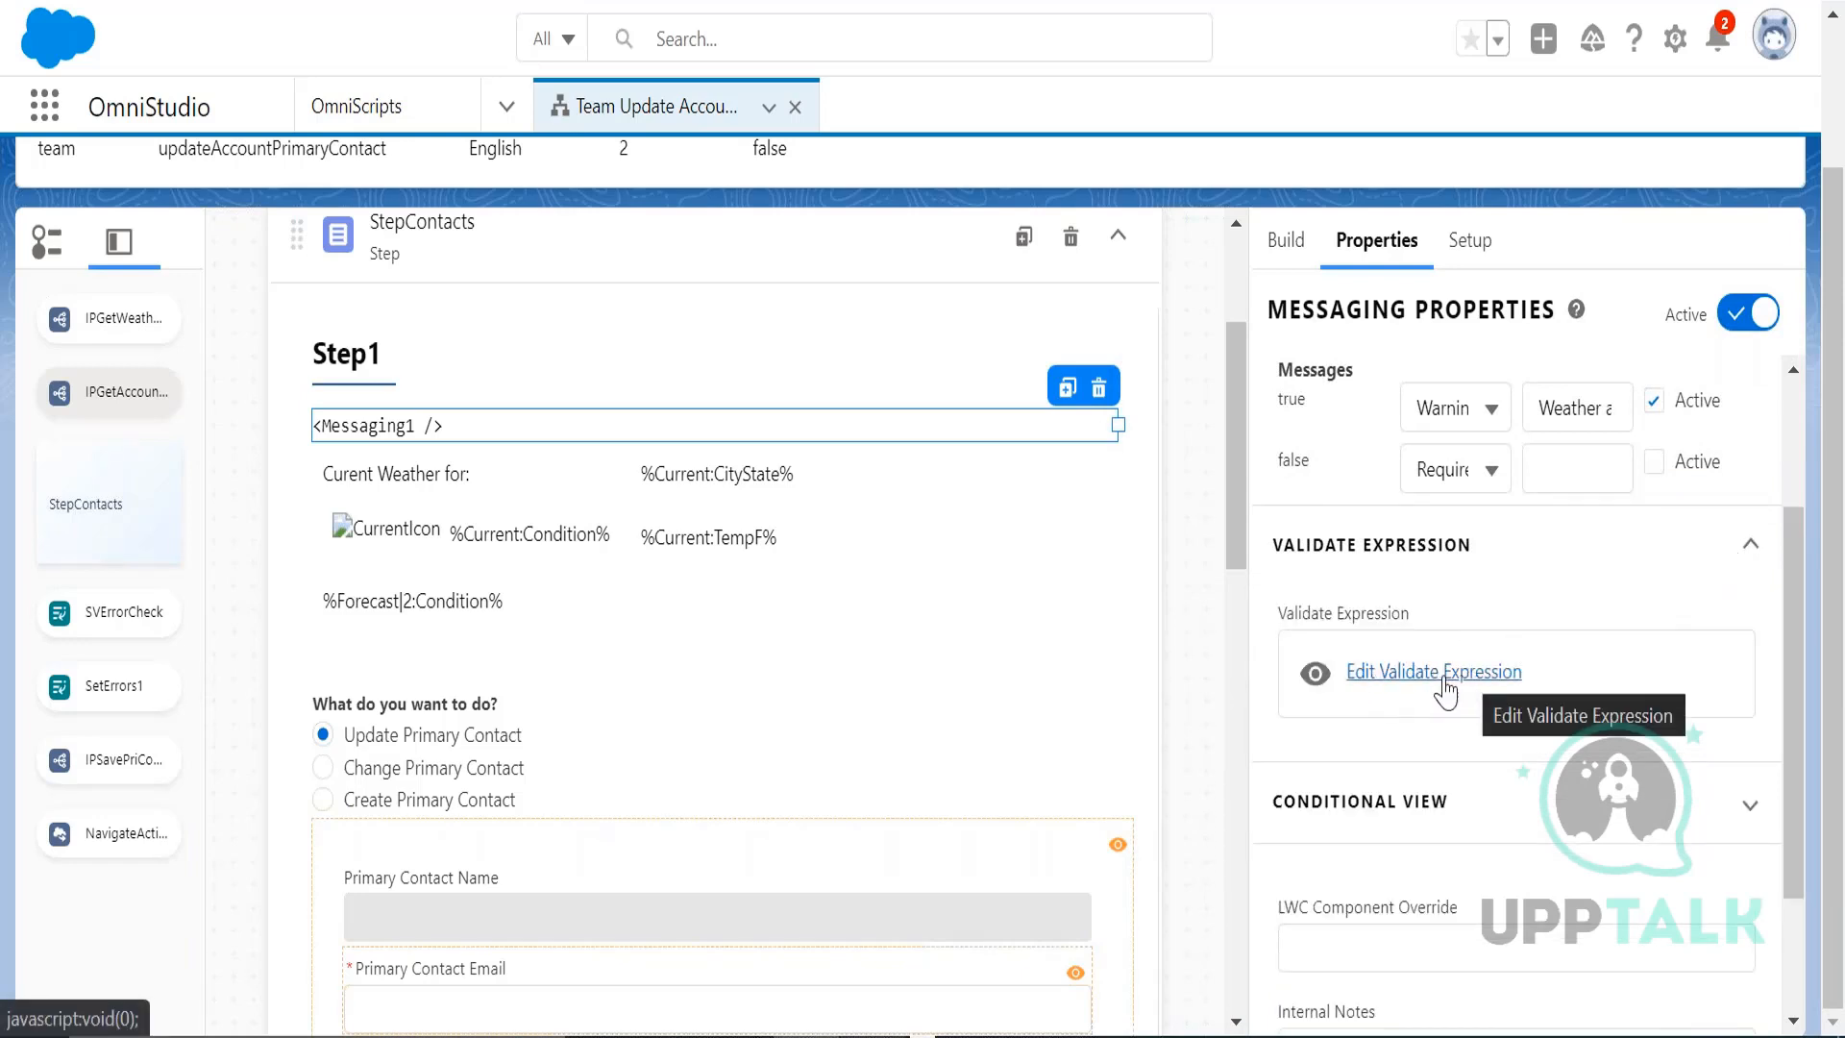
click(1752, 551)
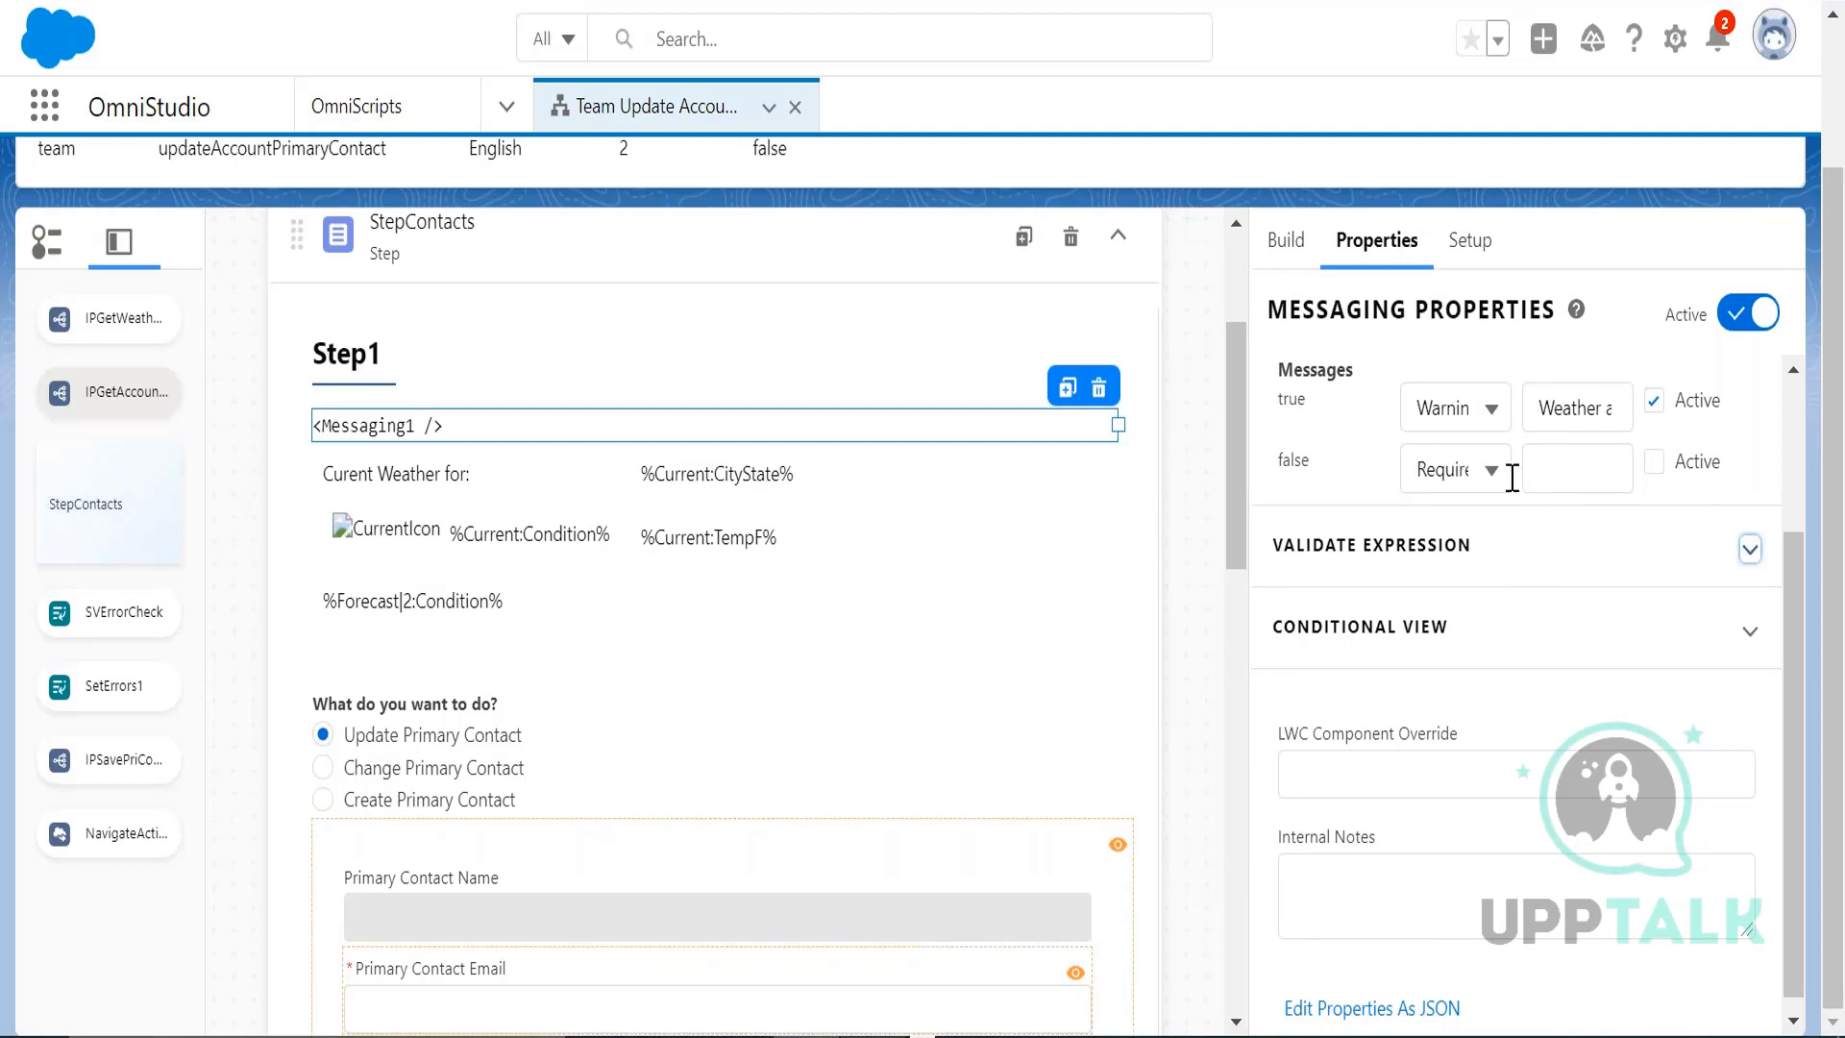
click(1586, 471)
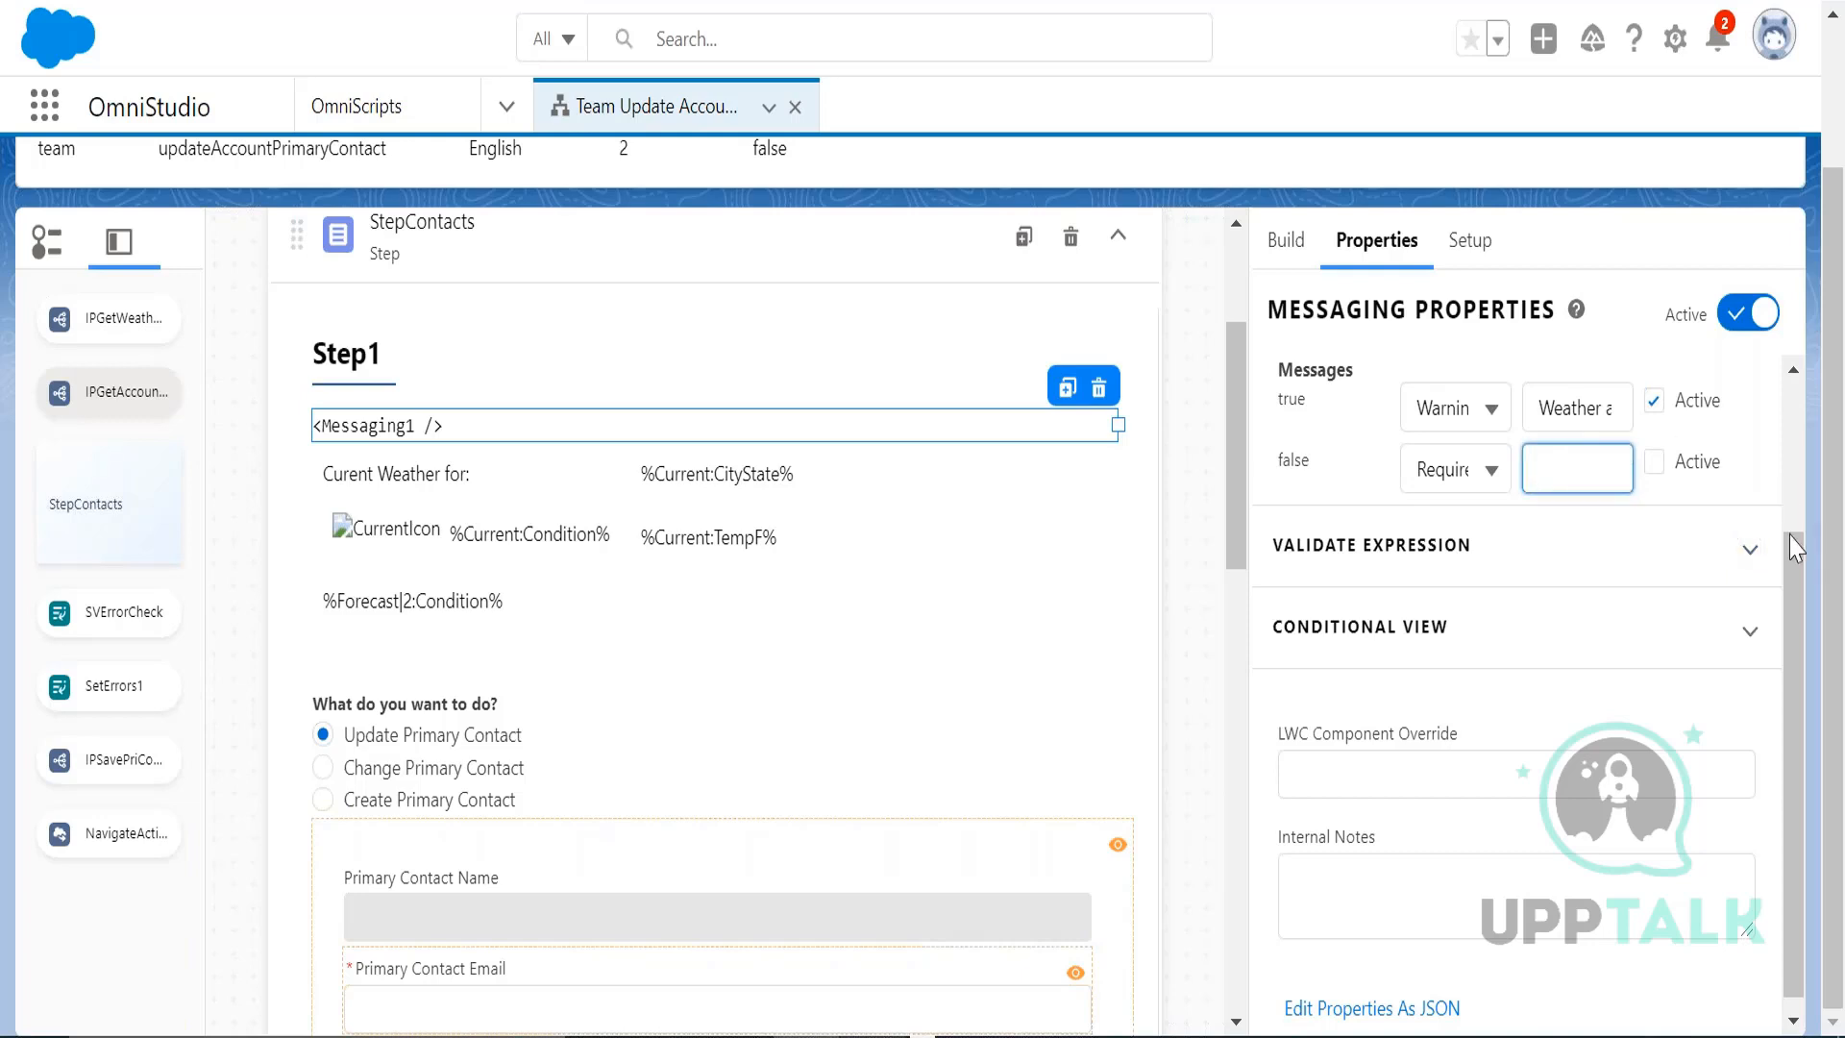
scroll(1800, 636, down, 1)
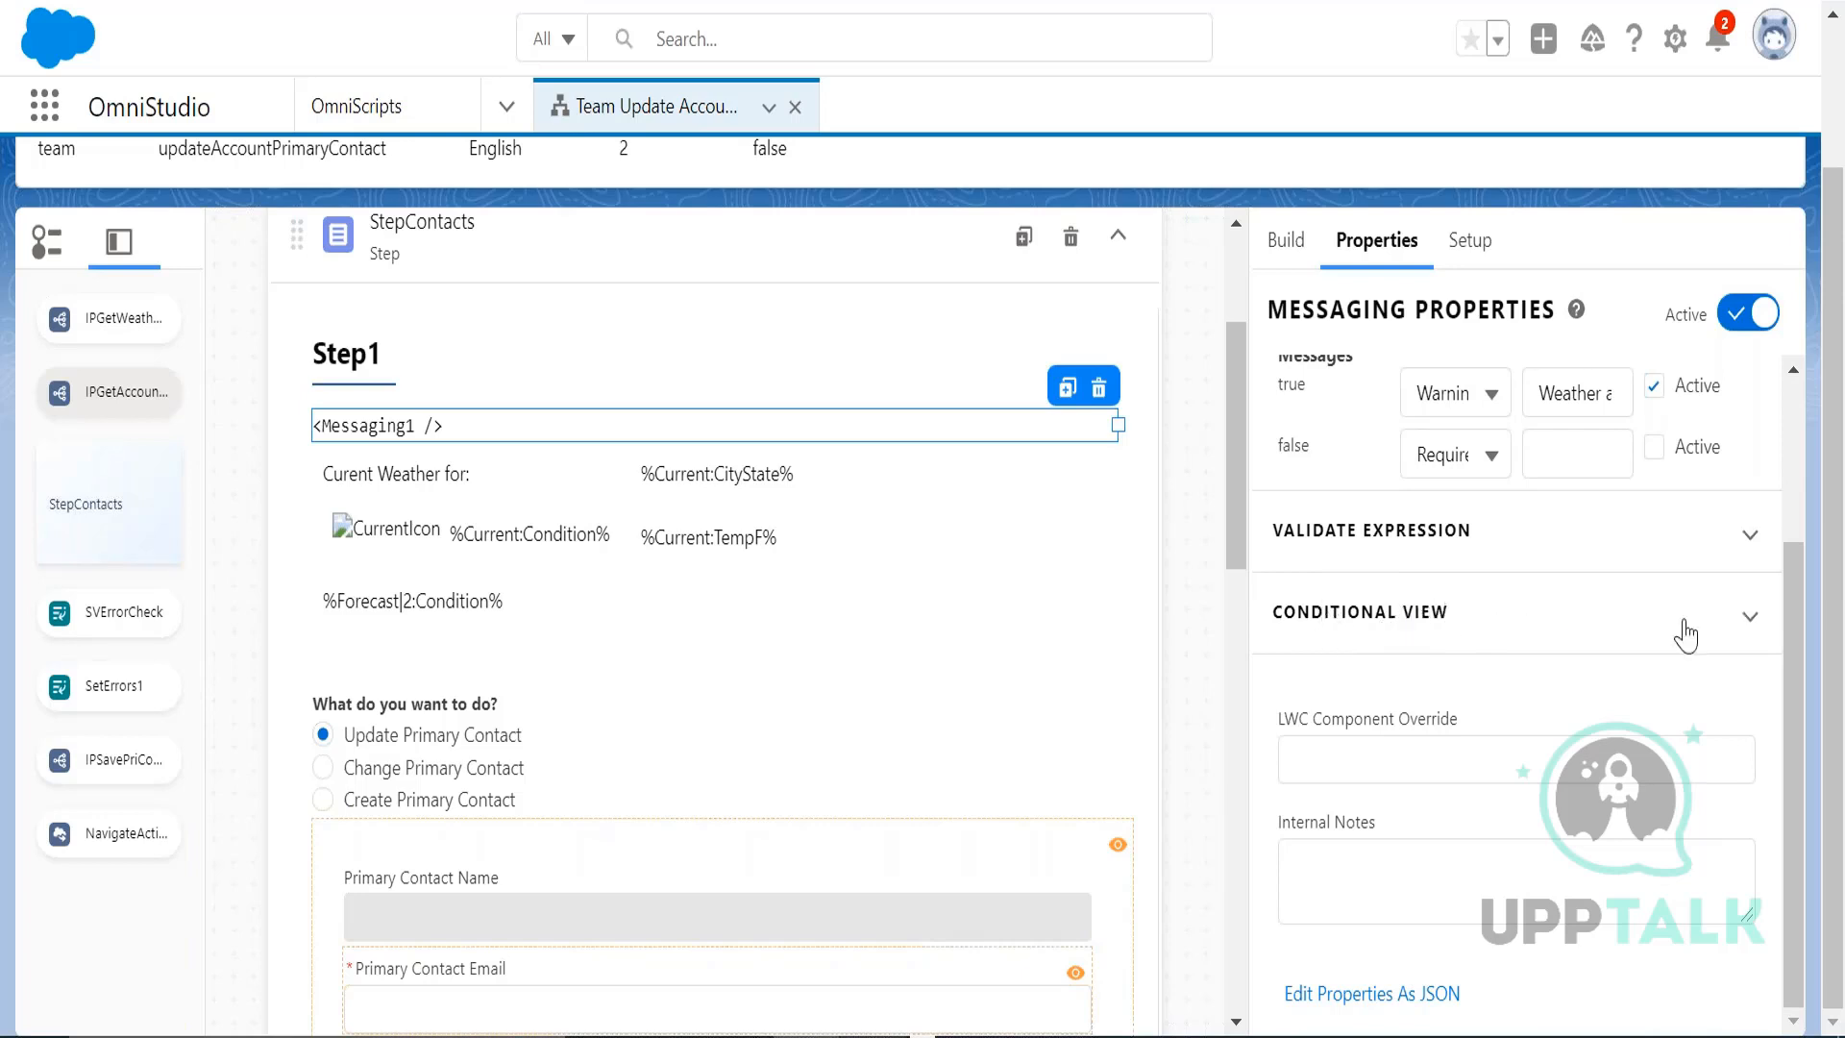
scroll(1793, 673, up, 1)
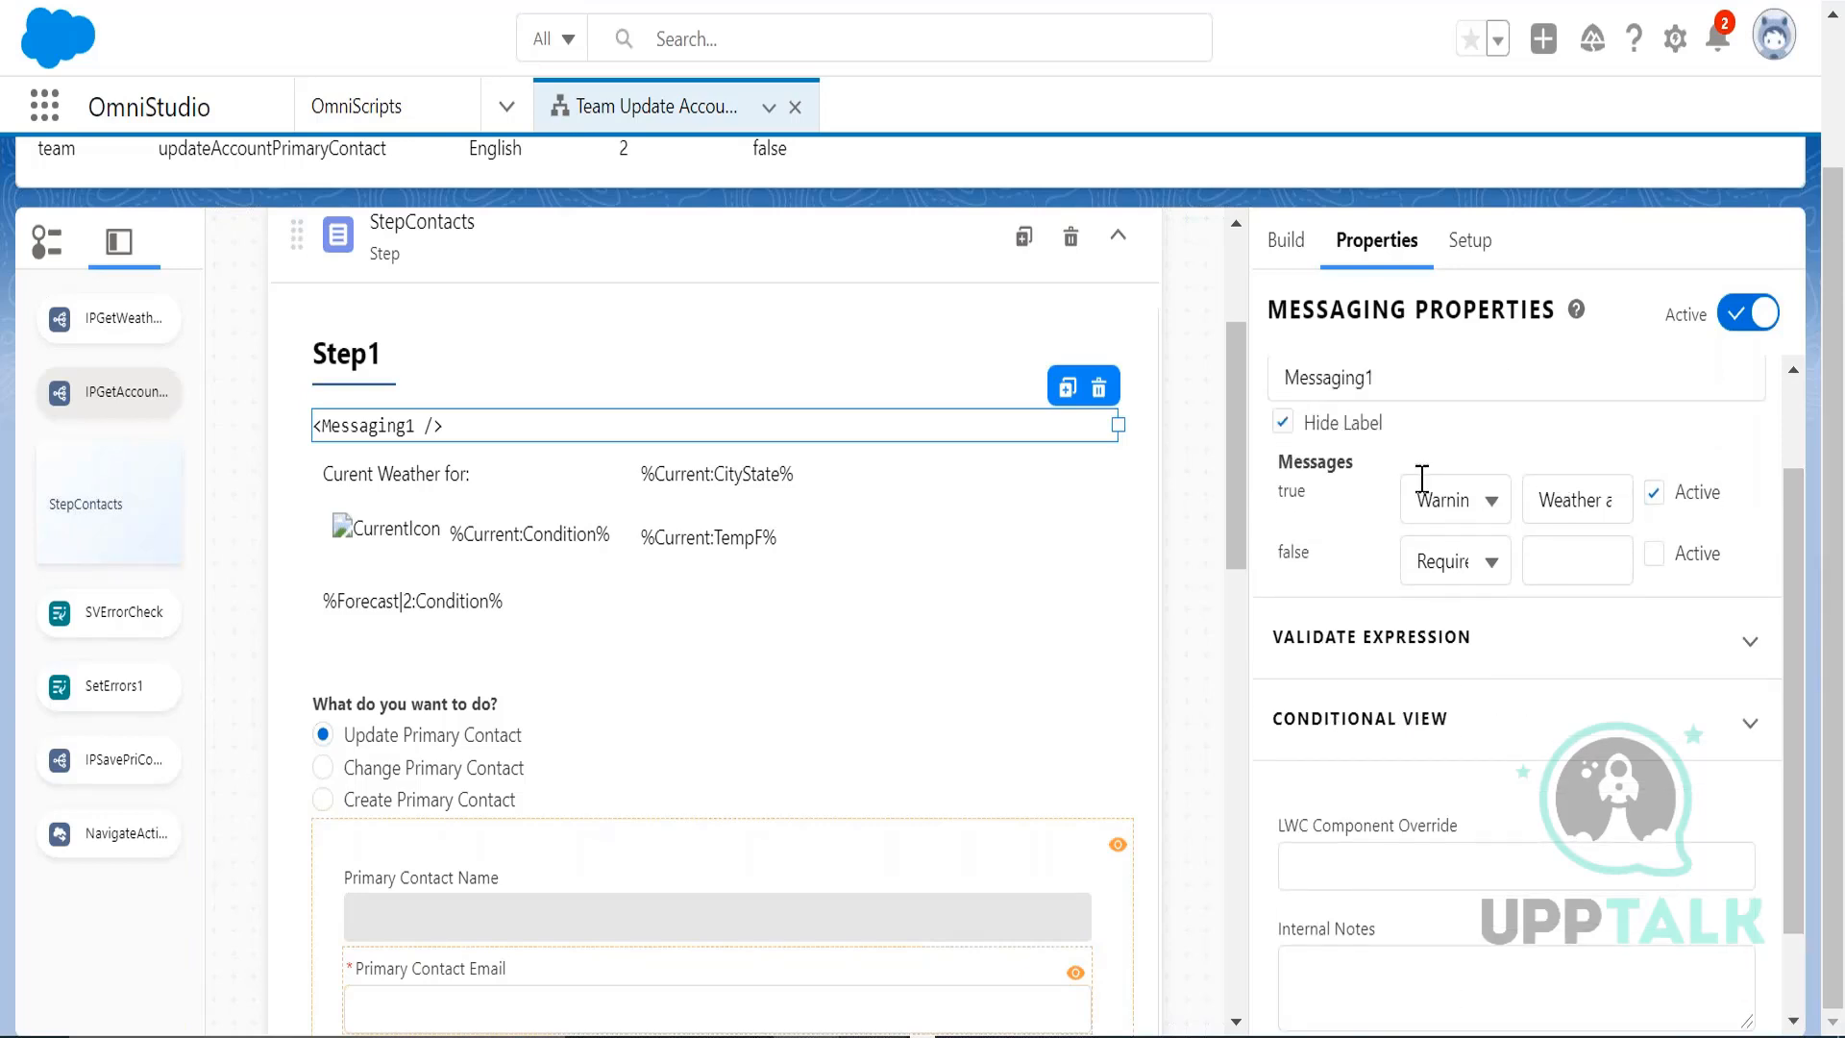
click(1537, 499)
drag(1558, 504, 1660, 519)
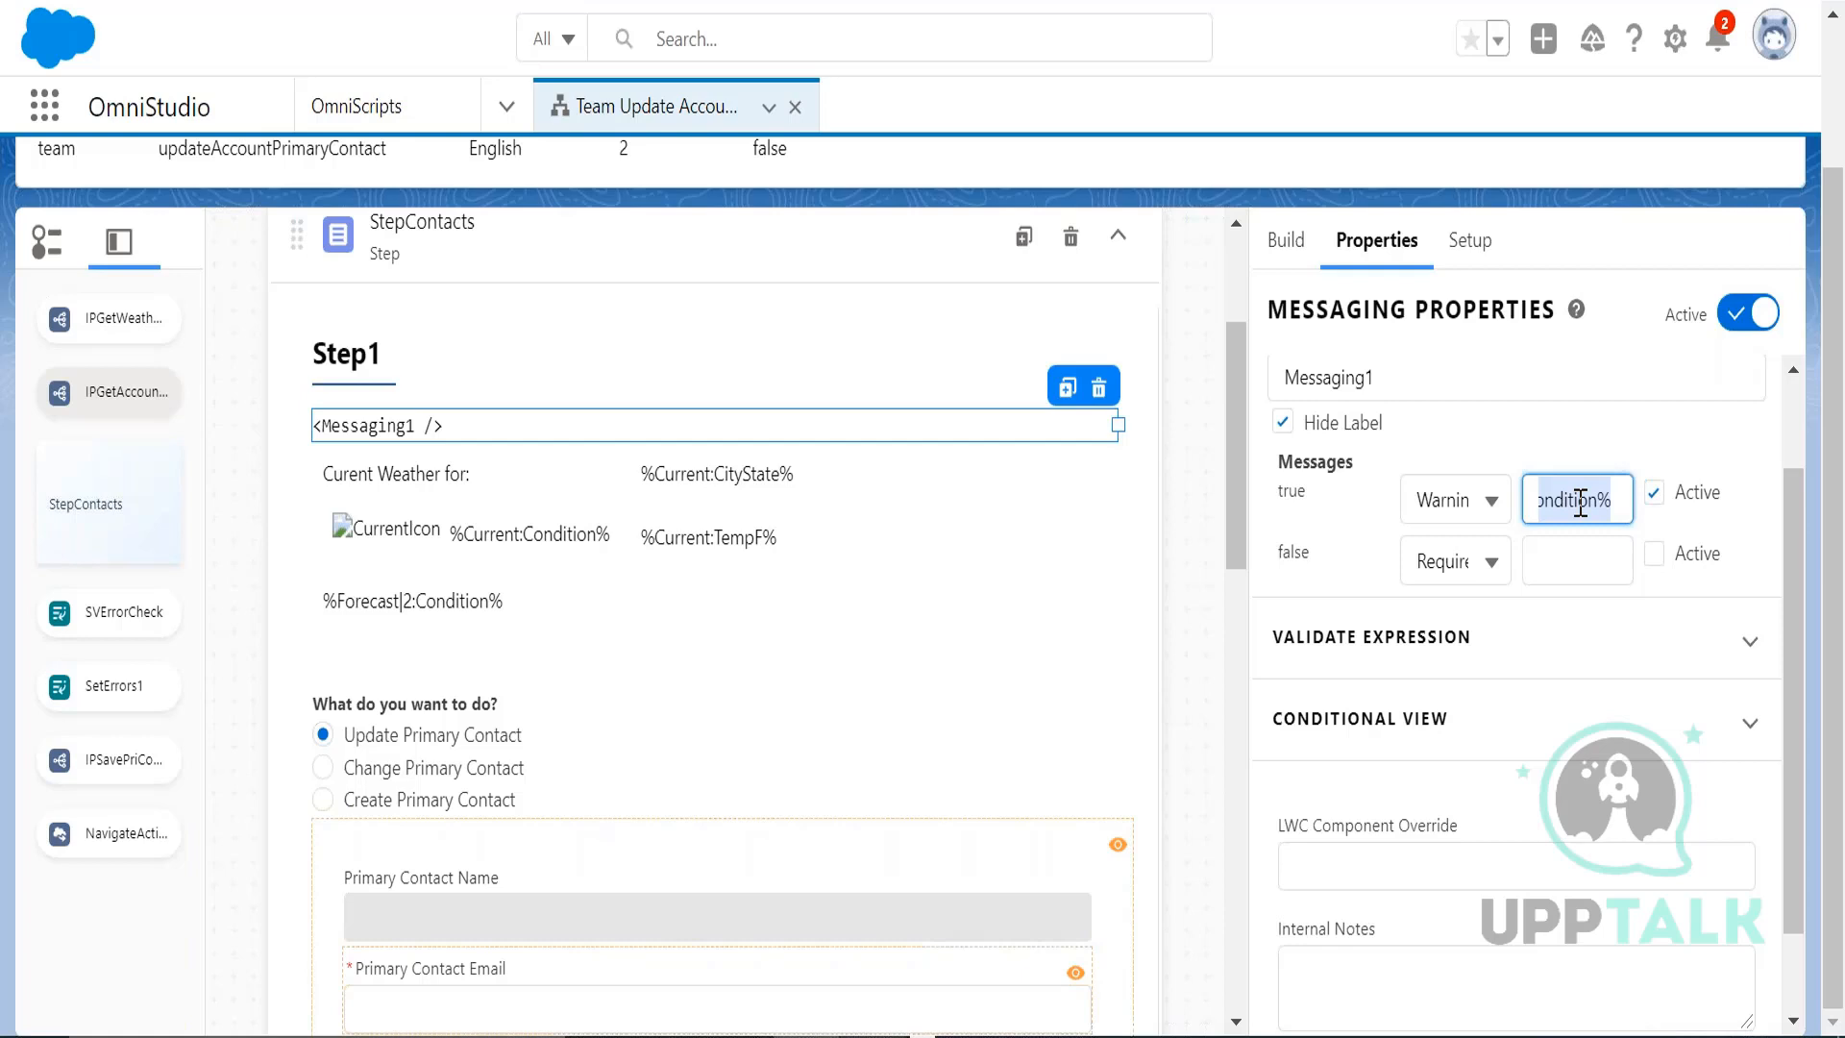
- Open the show/hide rules of the Messaging element's conditional view and start editing the first condition's field
drag(1791, 674, 1787, 750)
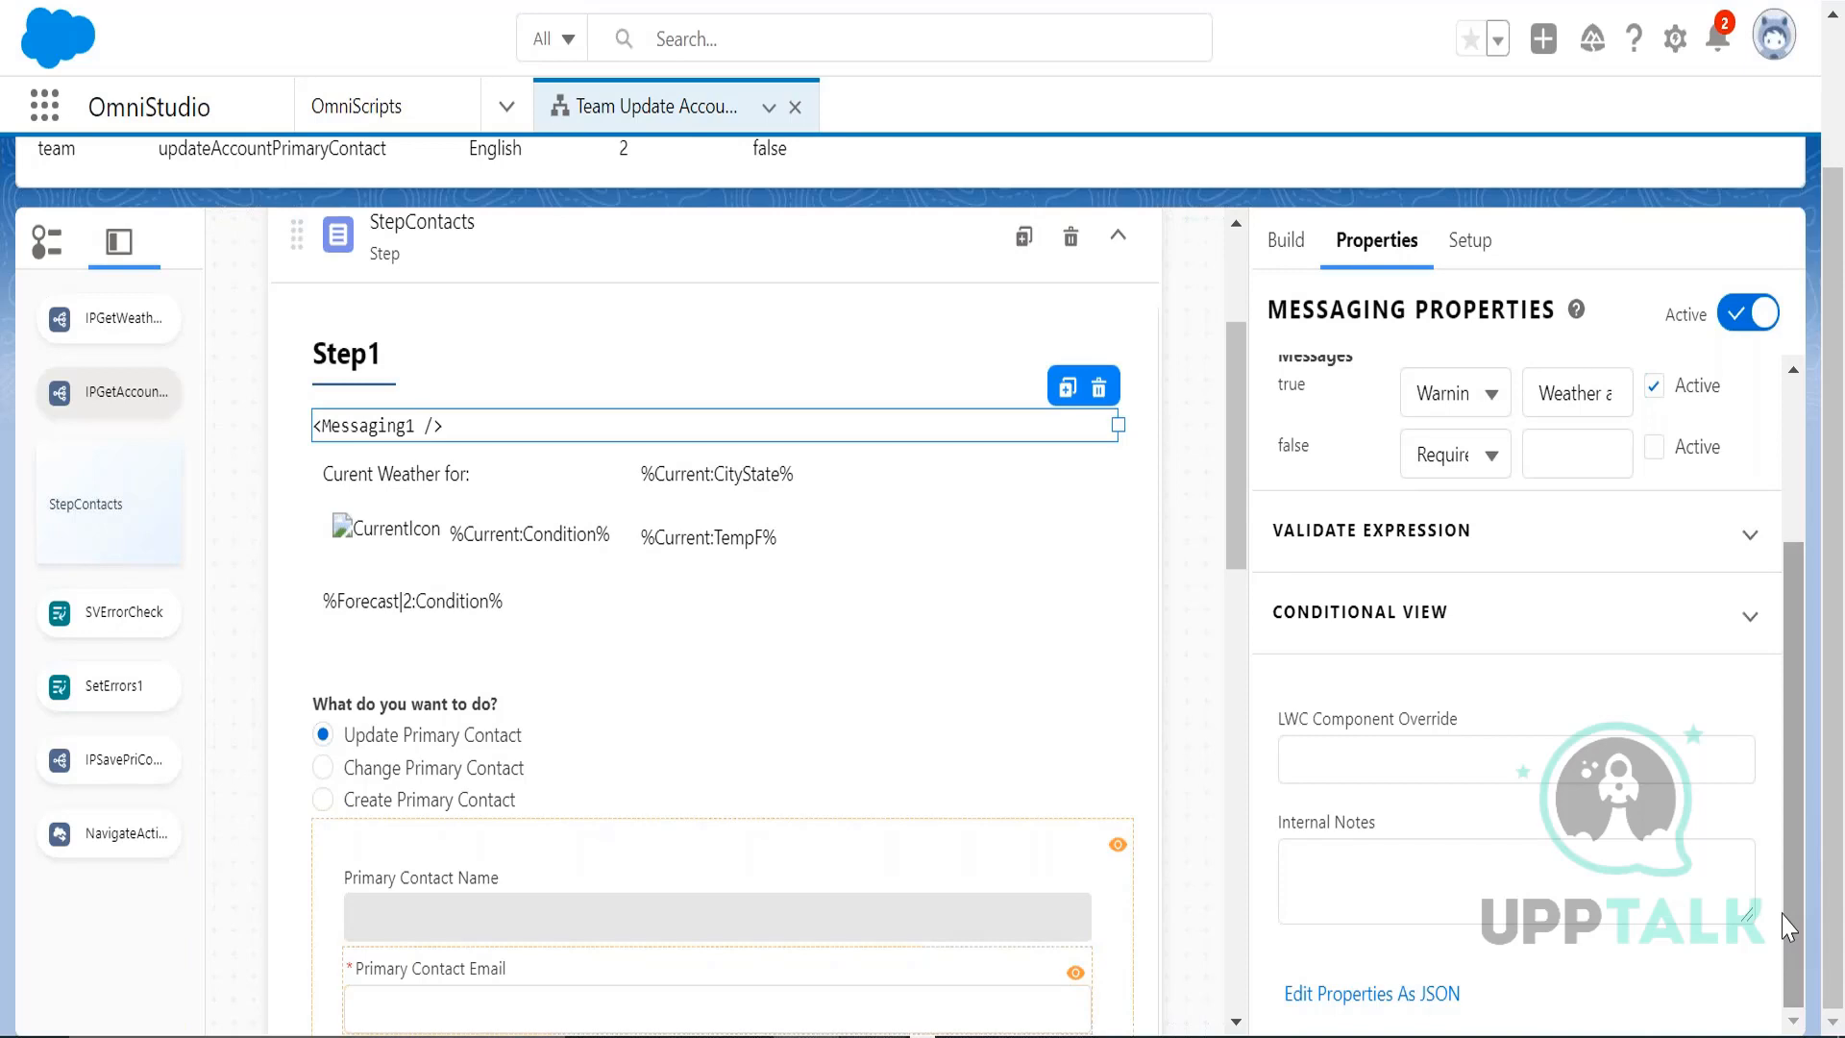
click(1749, 615)
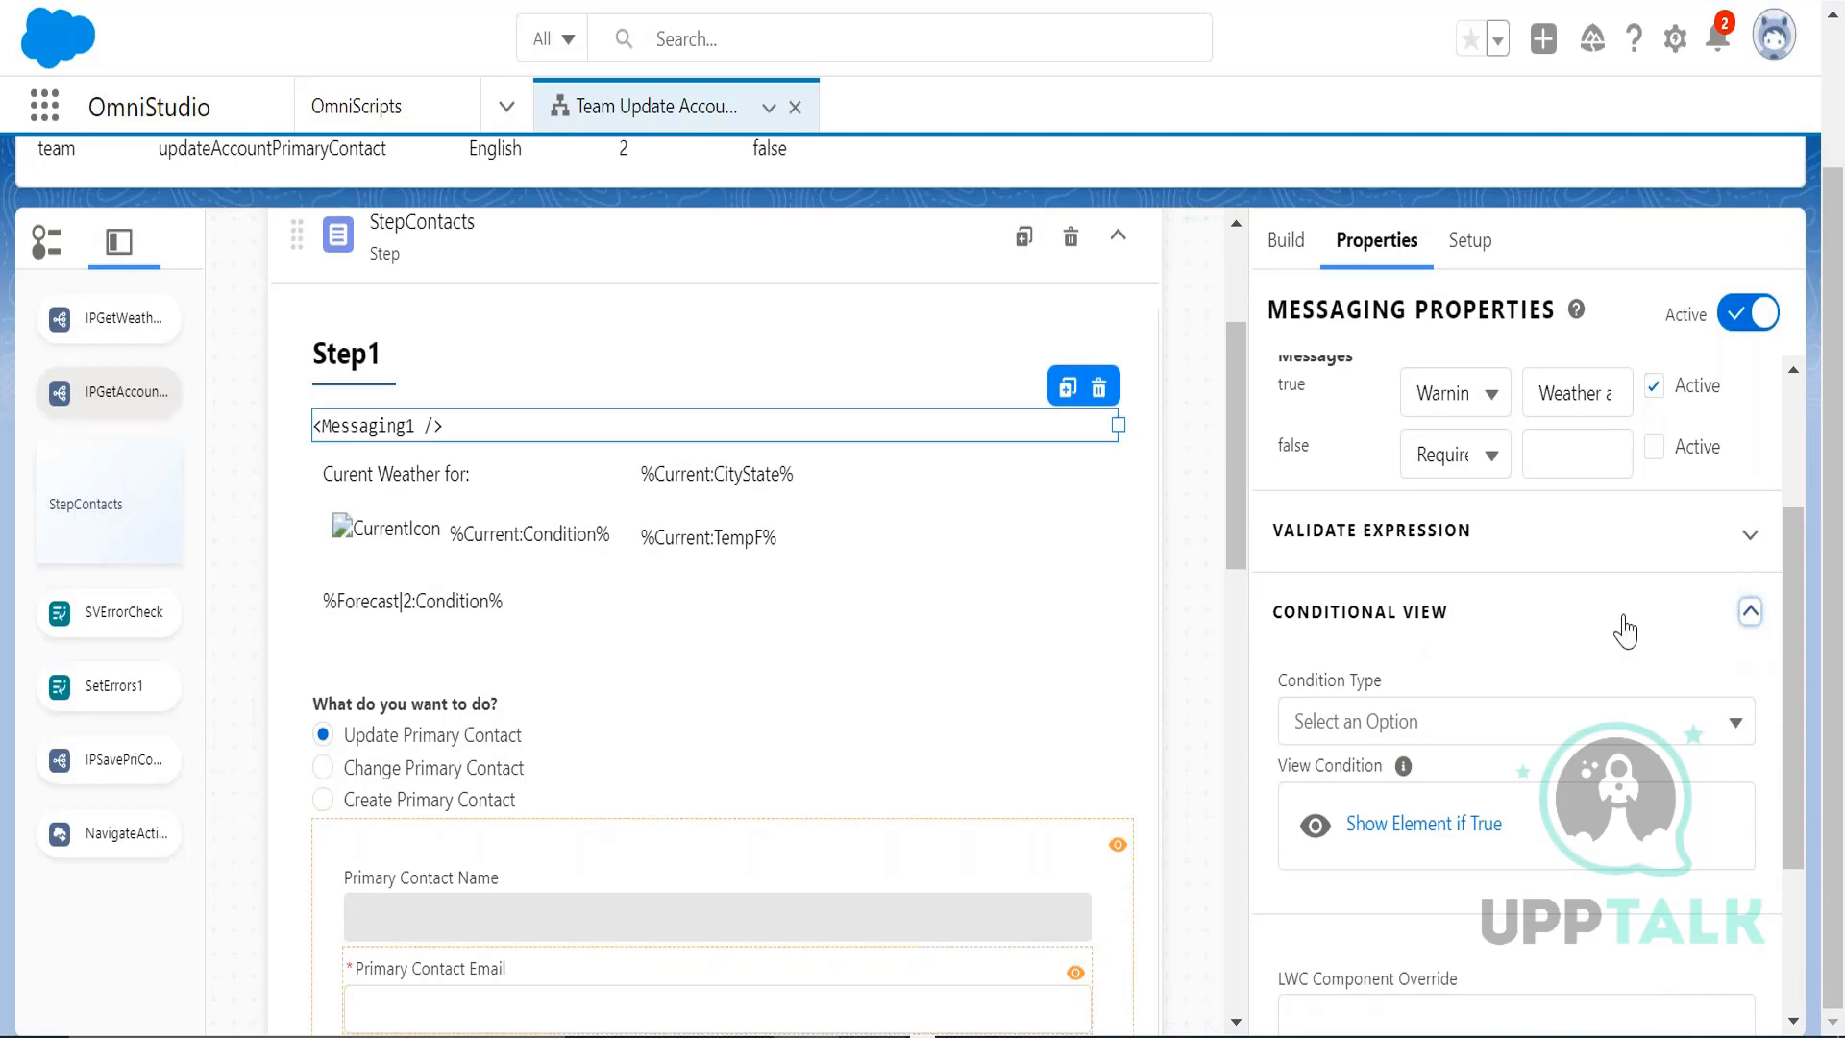
scroll(1796, 801, down, 3)
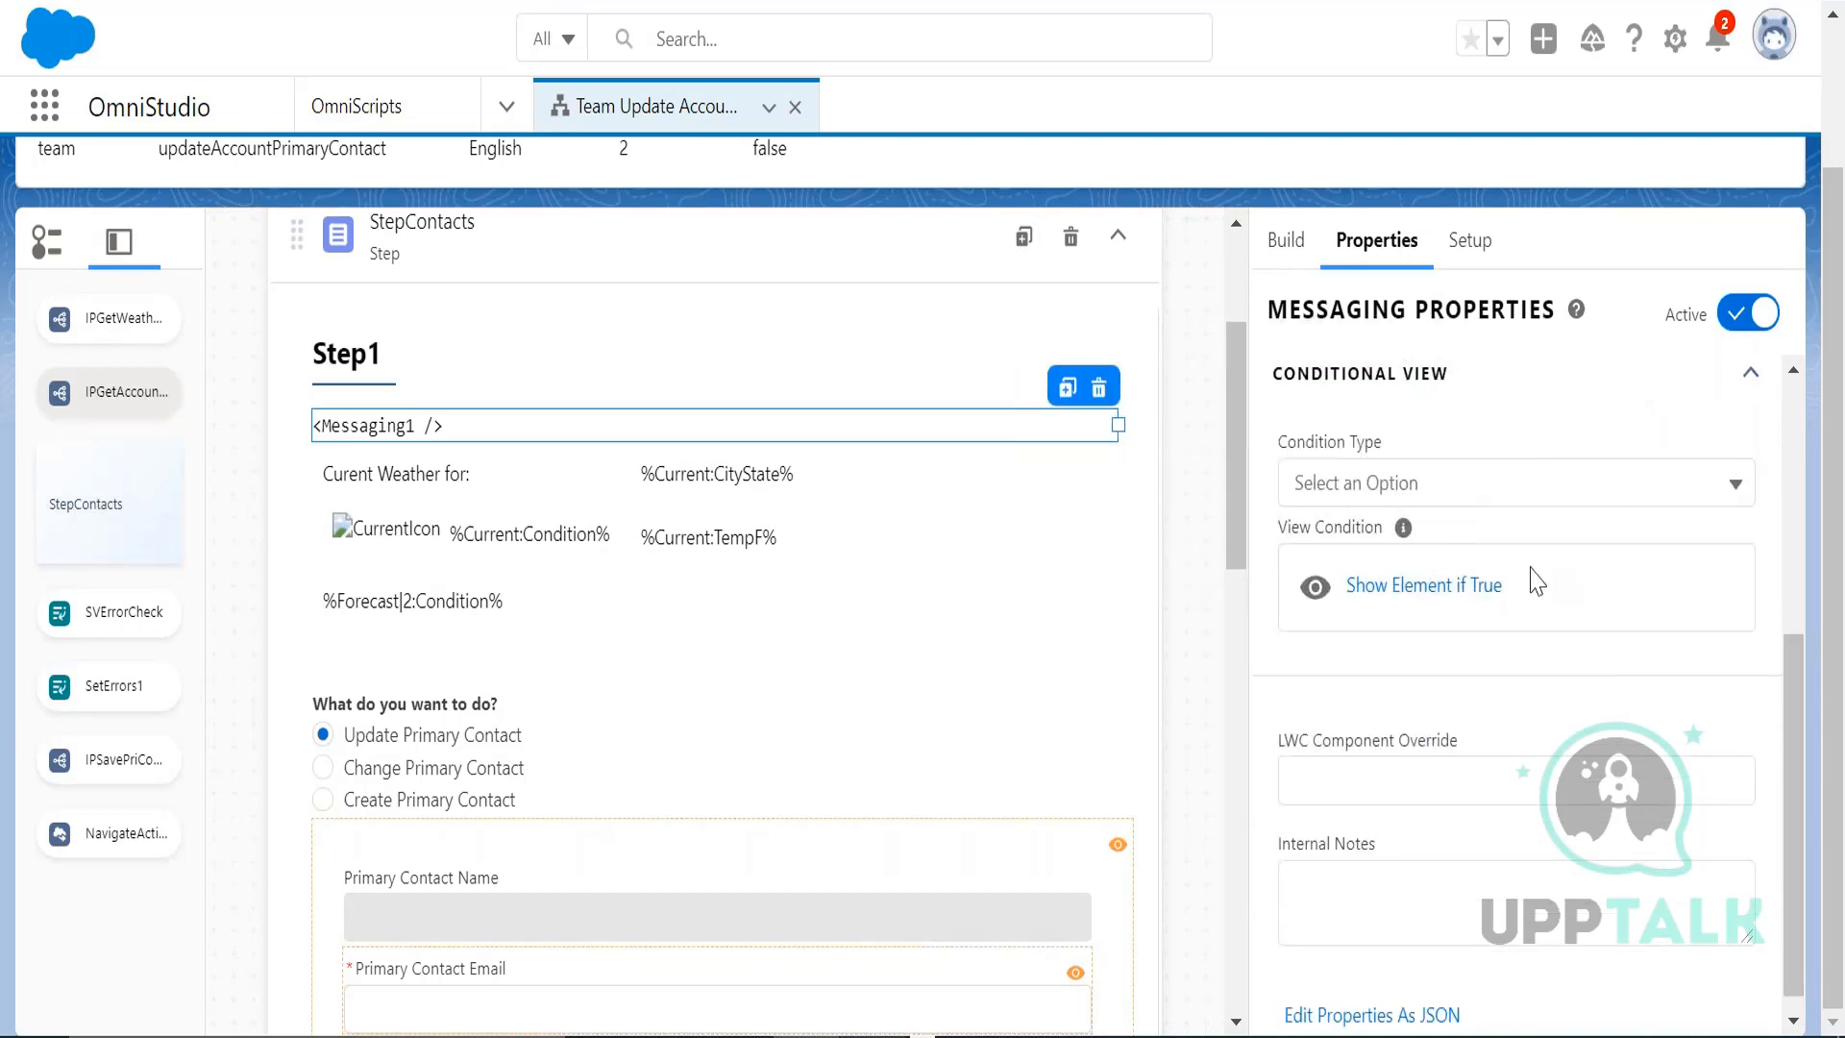
click(1475, 586)
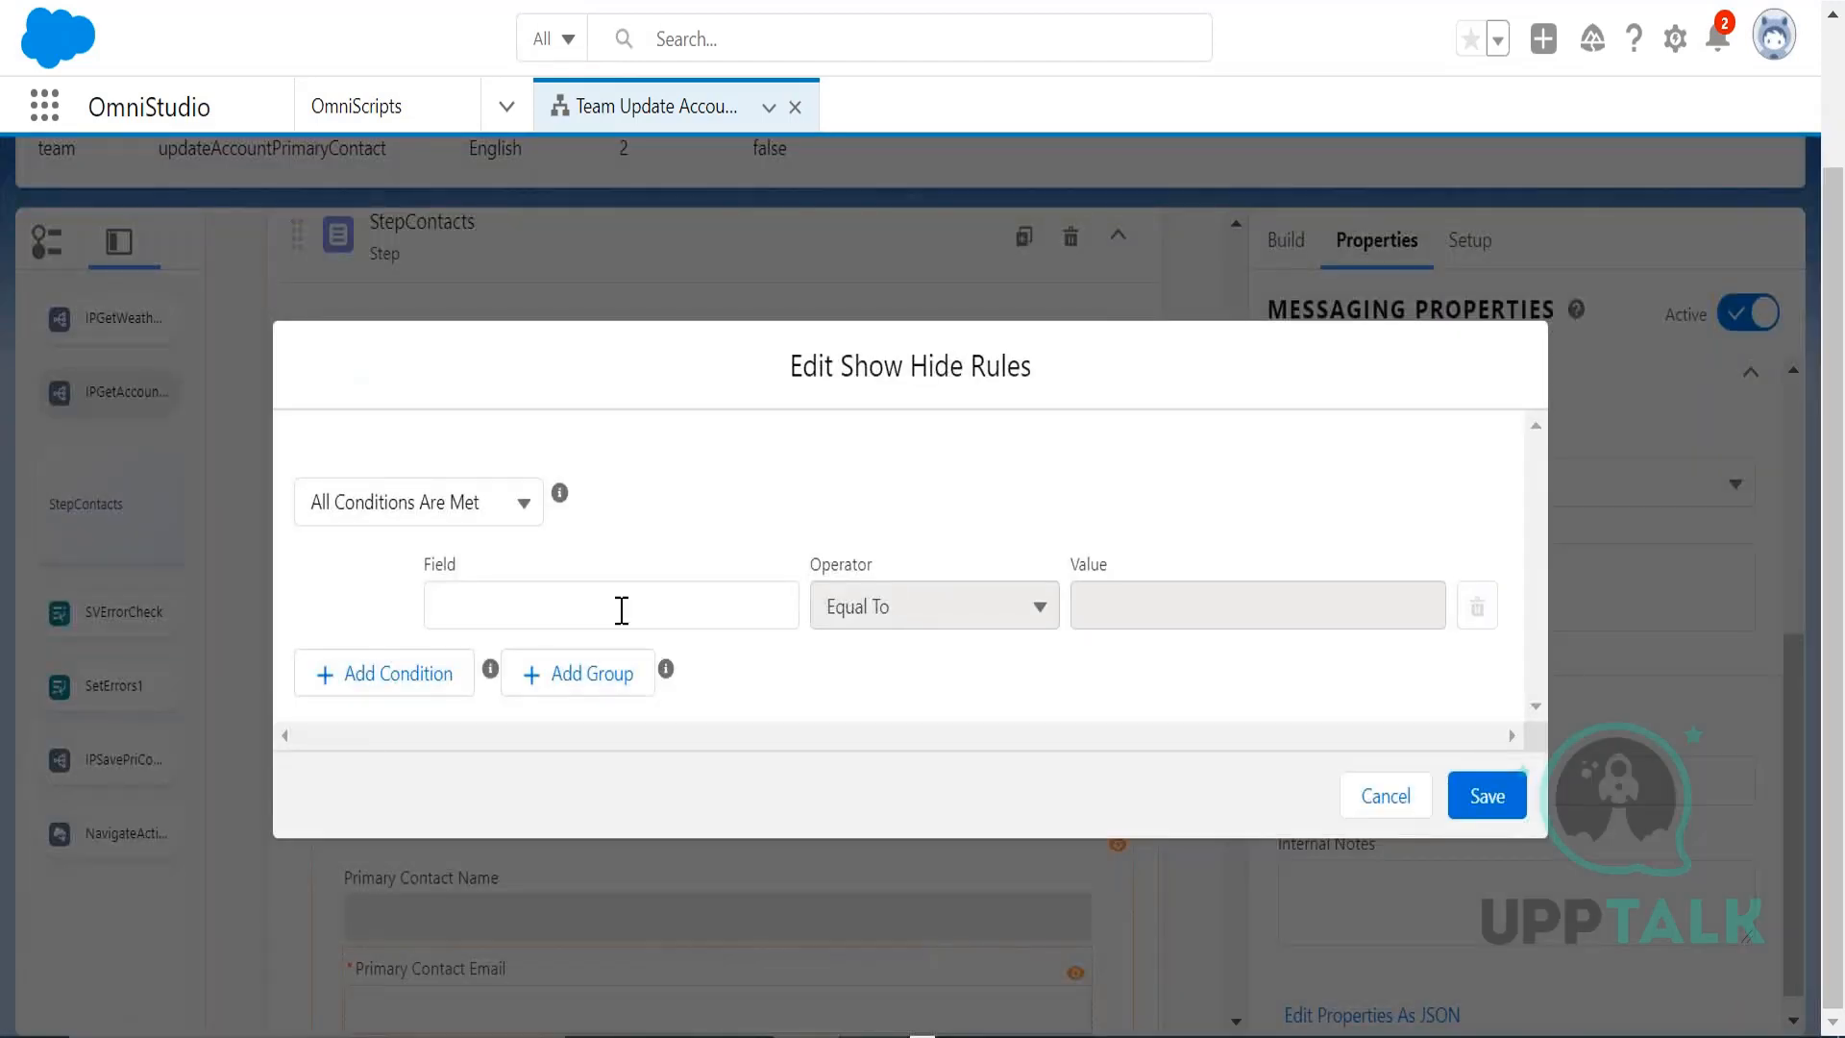
click(622, 610)
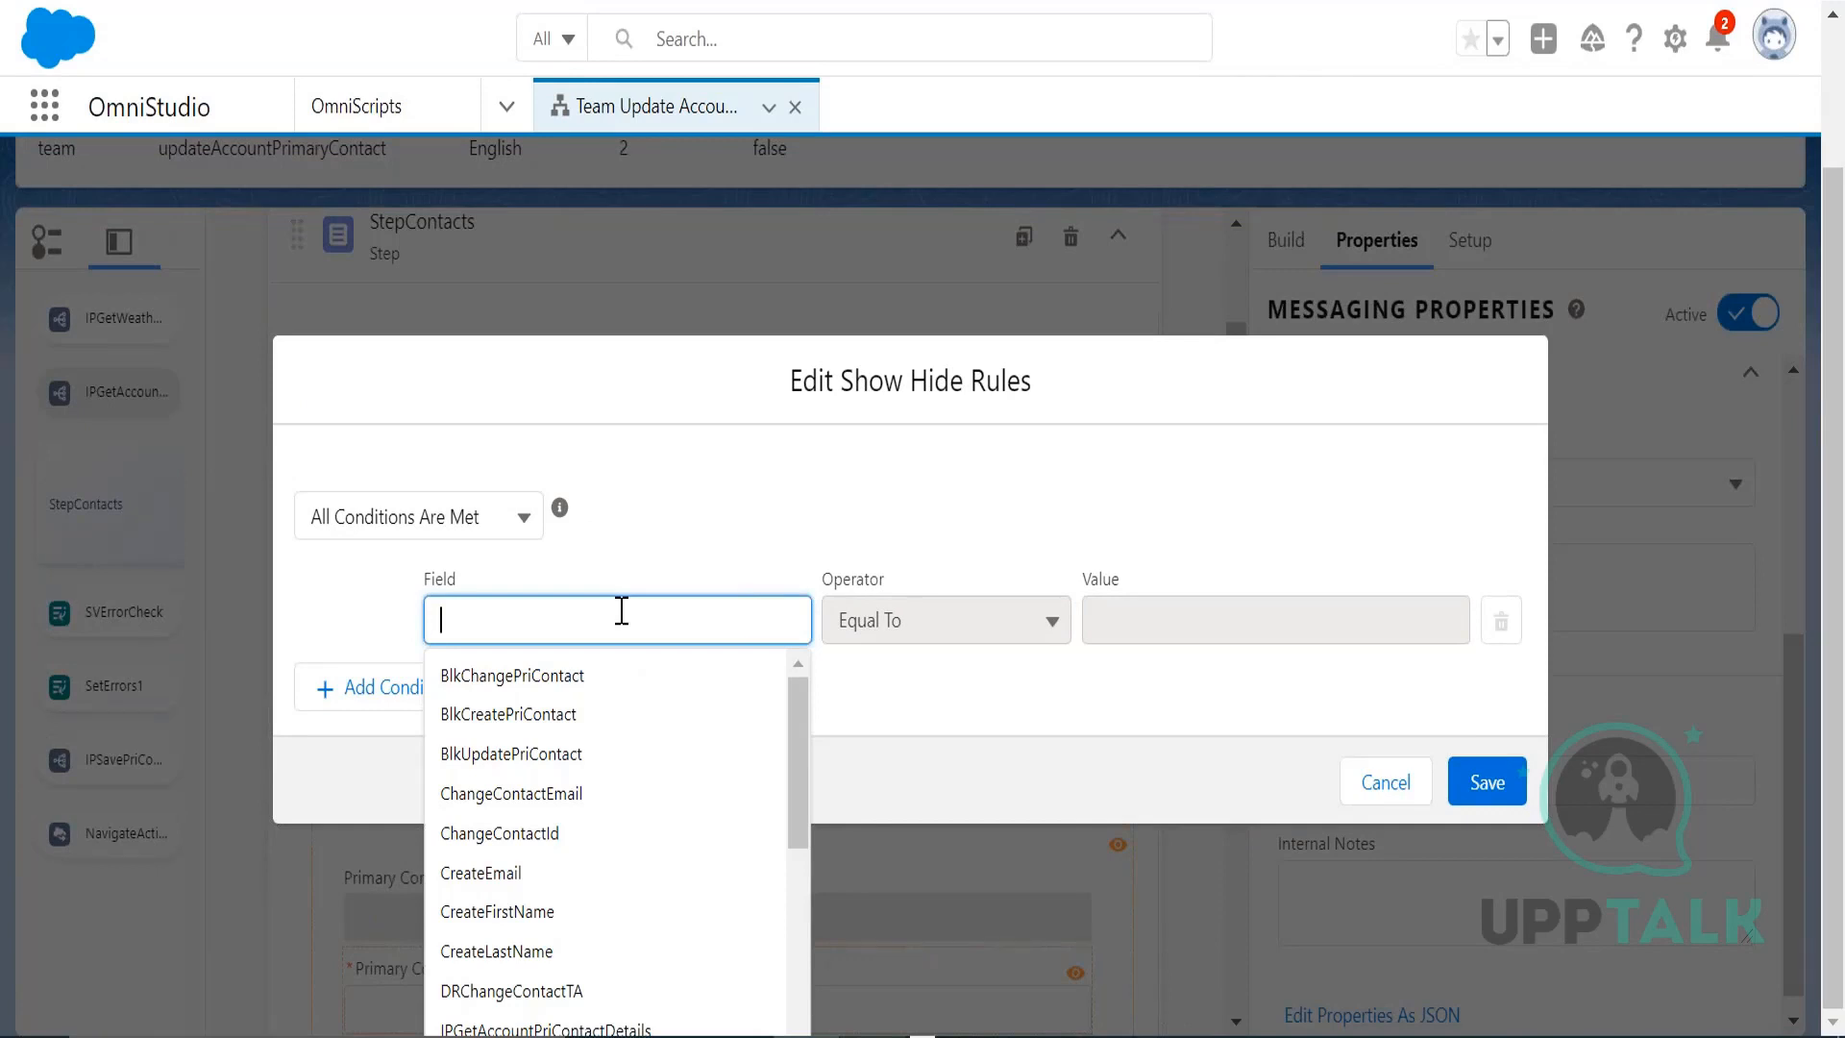
text(Cond)
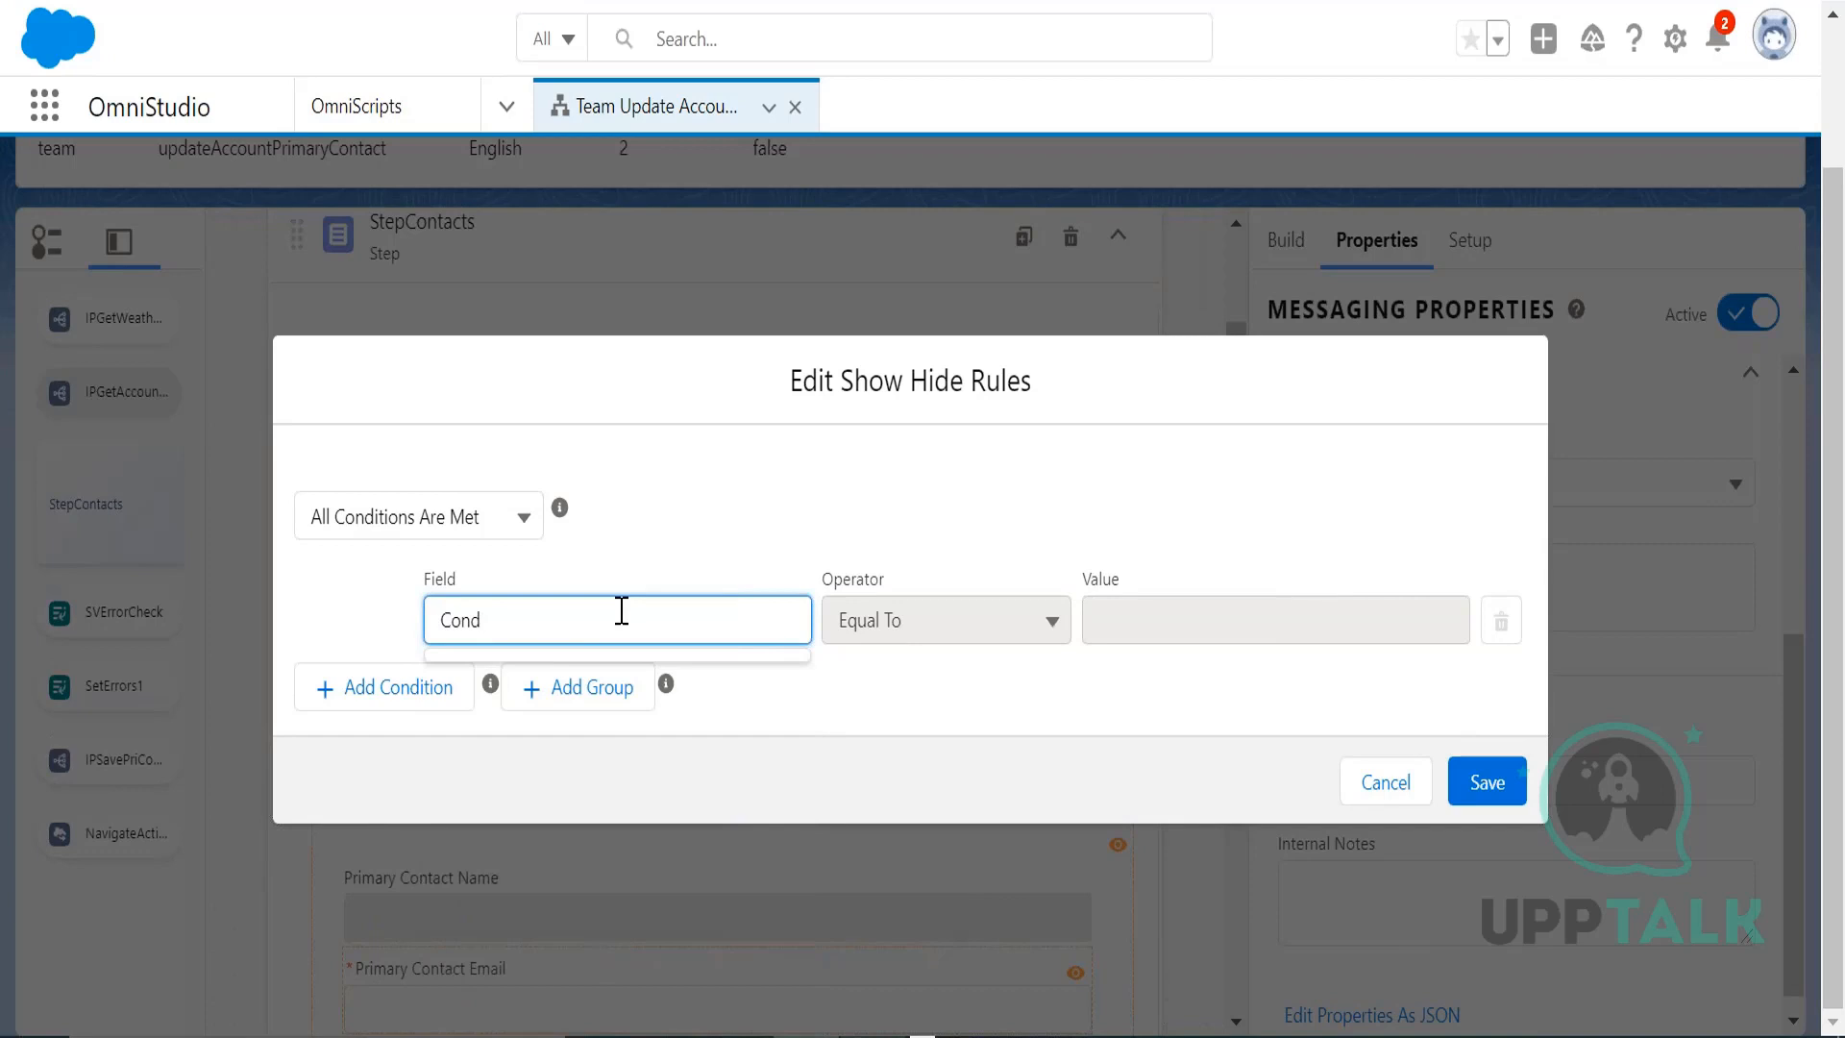
key(BackSpace)
key(BackSpace)
key(BackSpace)
key(BackSpace)
- Set the first condition's field to Current:Condition by pasting the alert text and removing its prefix and percent signs
text(Weather alert : %Current:Condition%)
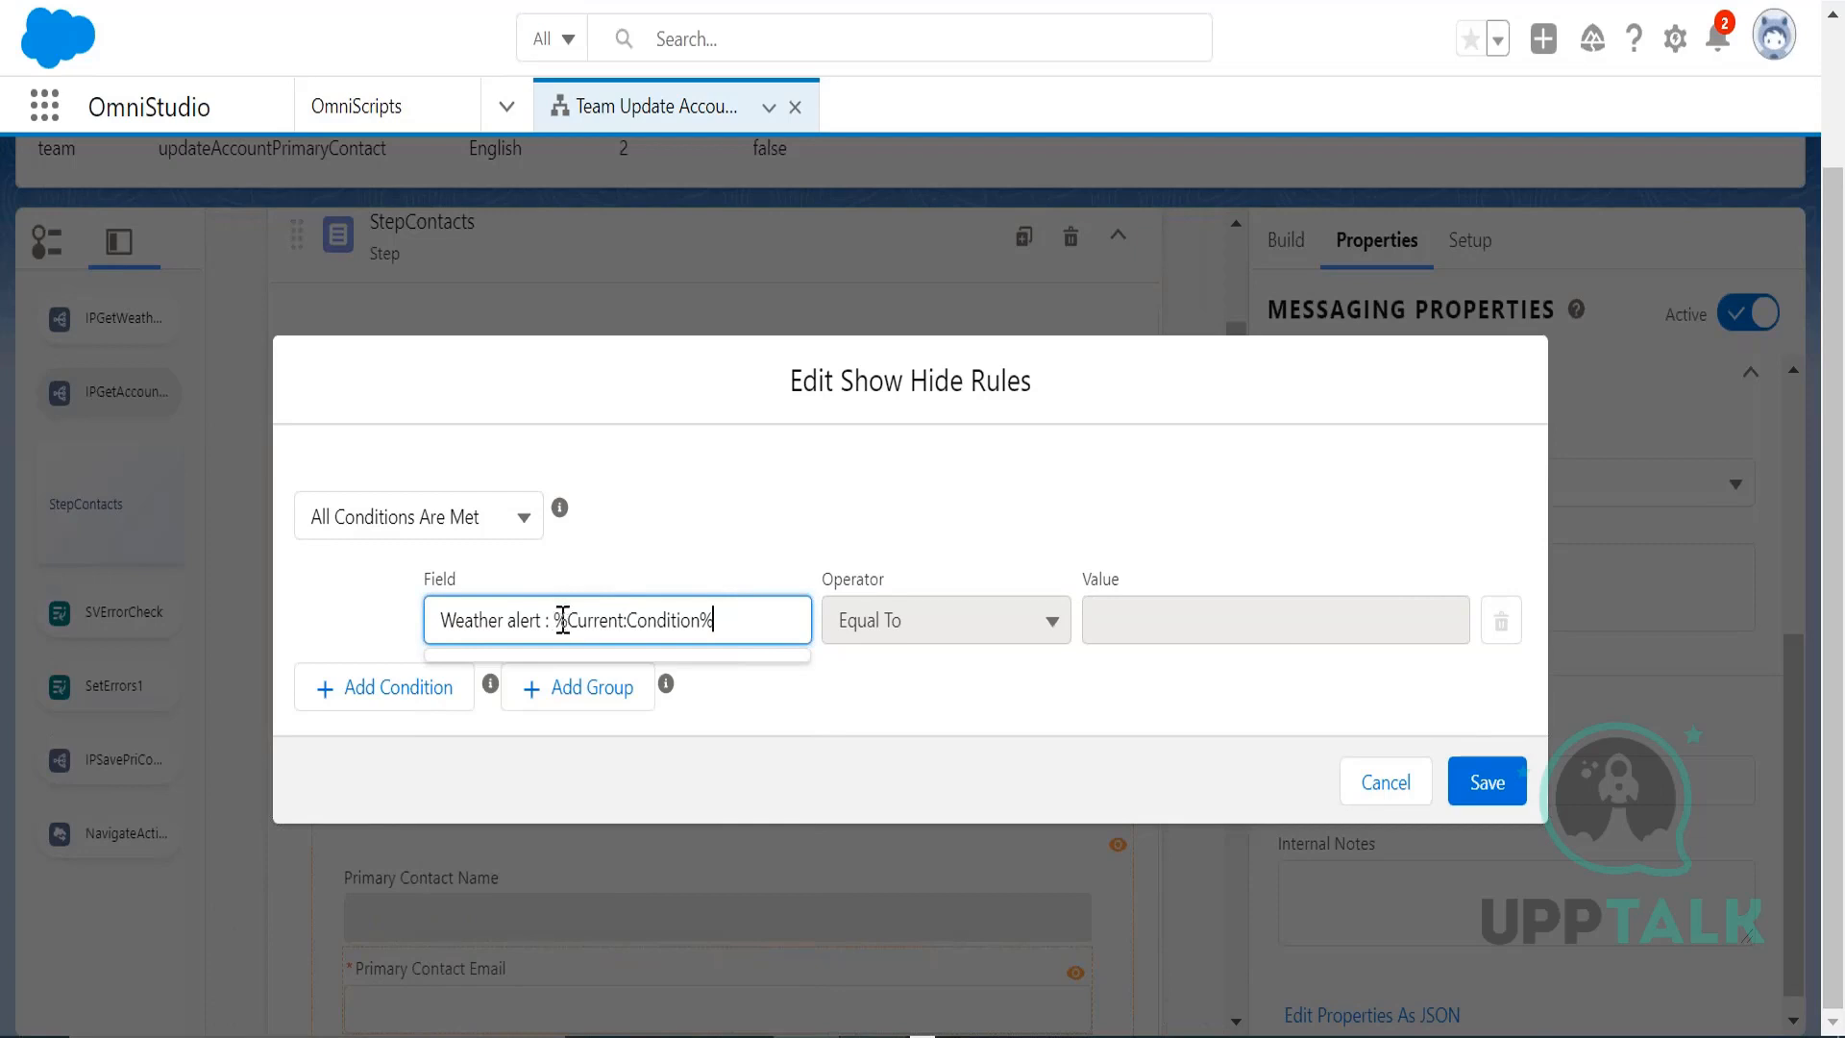
drag(564, 620, 378, 662)
key(BackSpace)
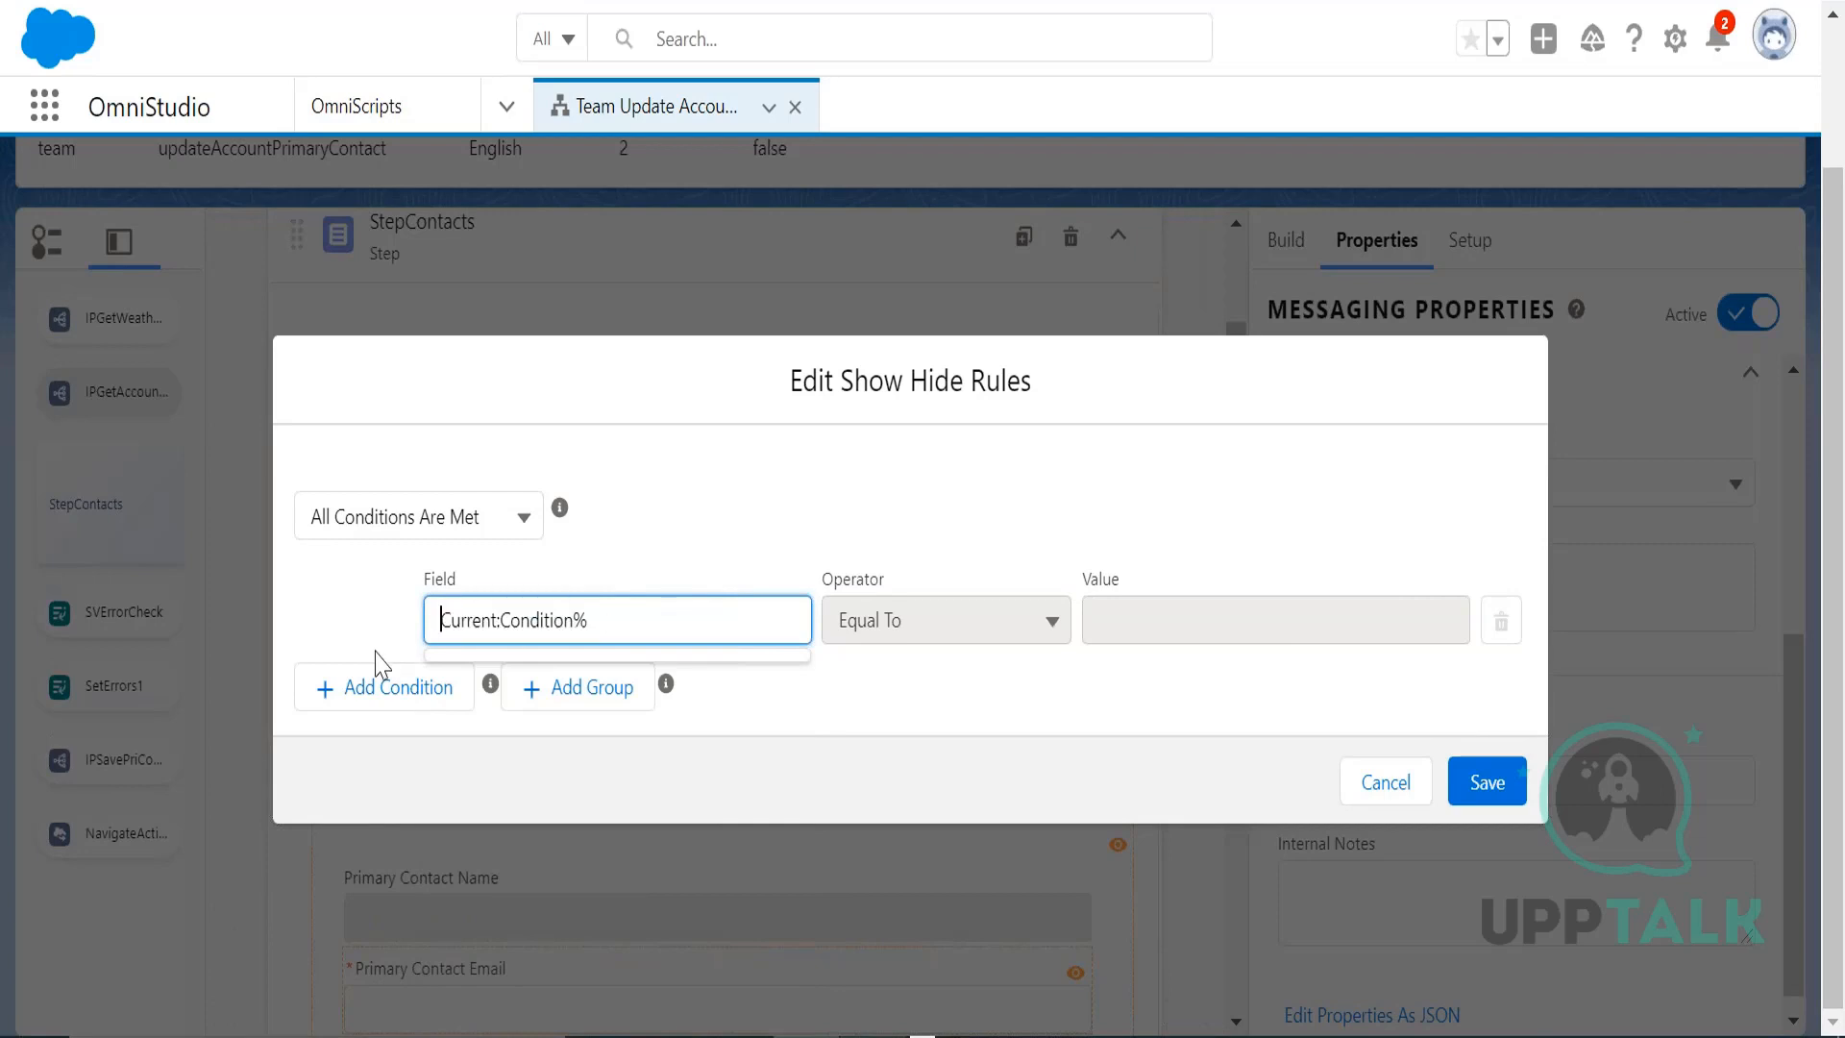
click(638, 630)
key(BackSpace)
drag(438, 619, 597, 608)
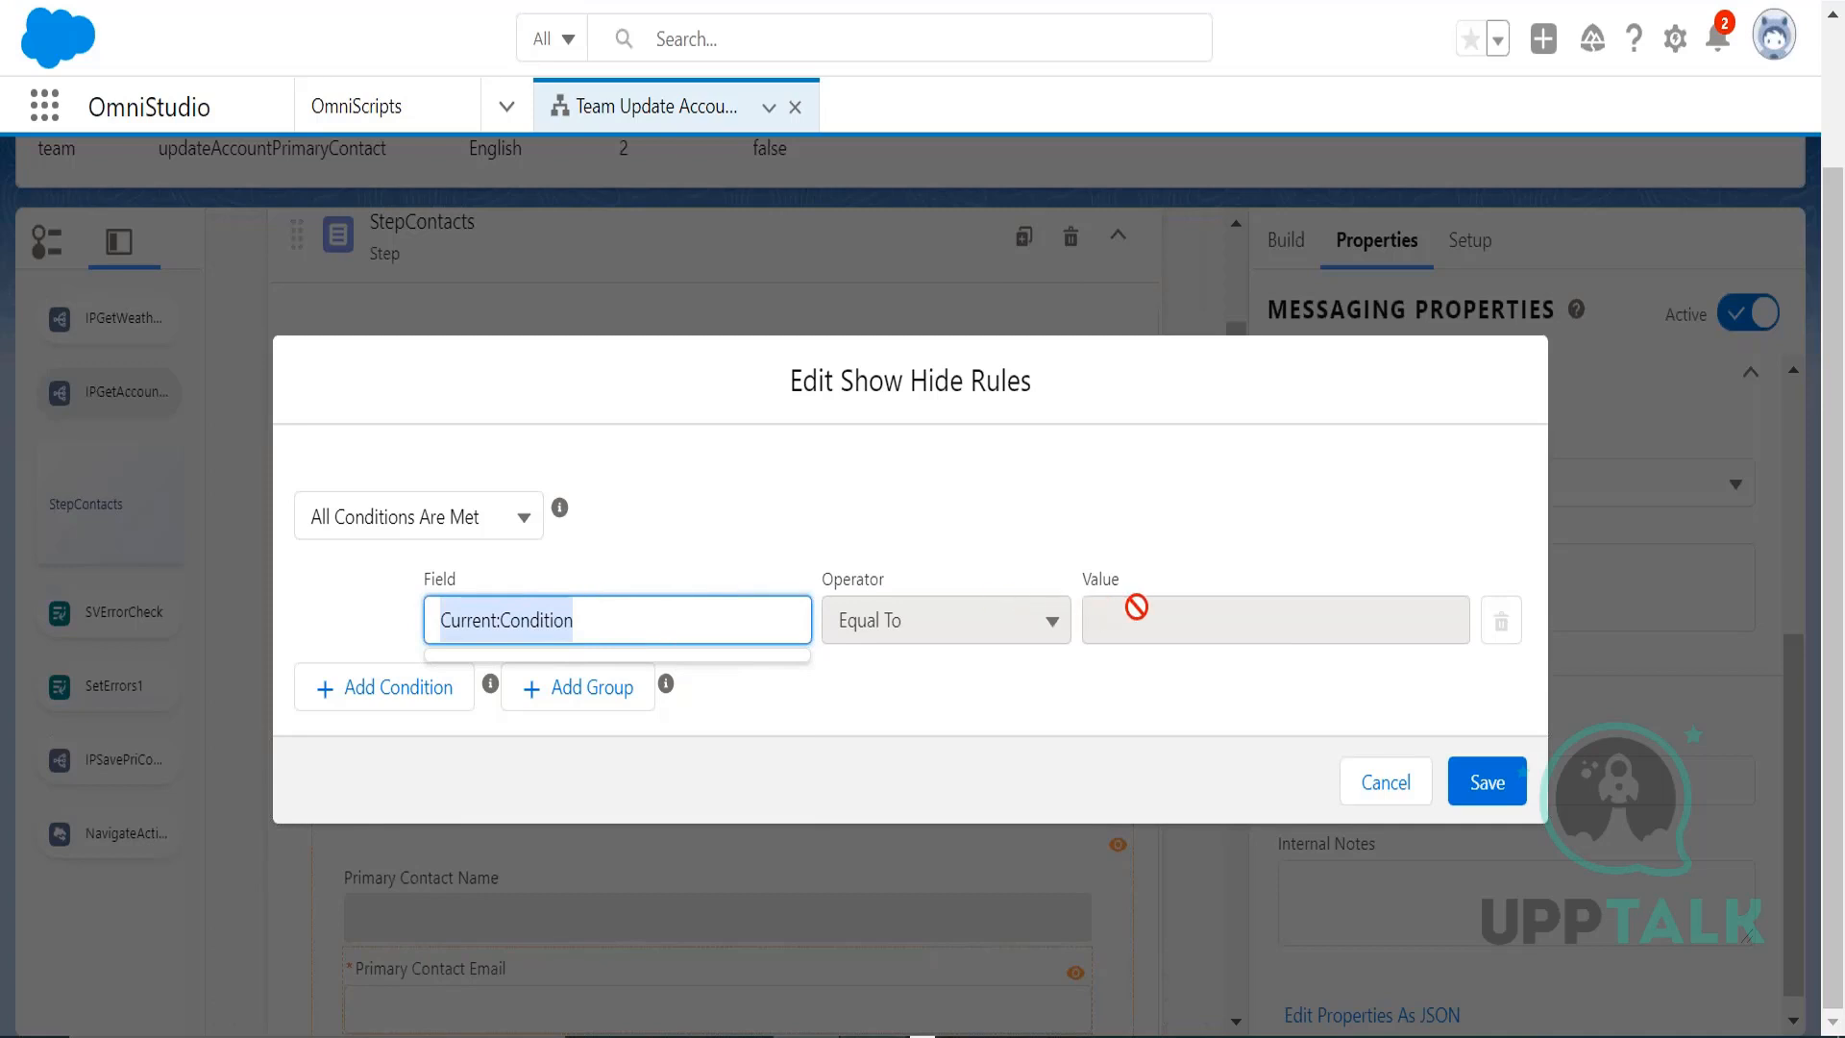
- Complete the show/hide condition with operator Equal To and value Heavy Snow, and save the rule
click(1029, 620)
click(1040, 613)
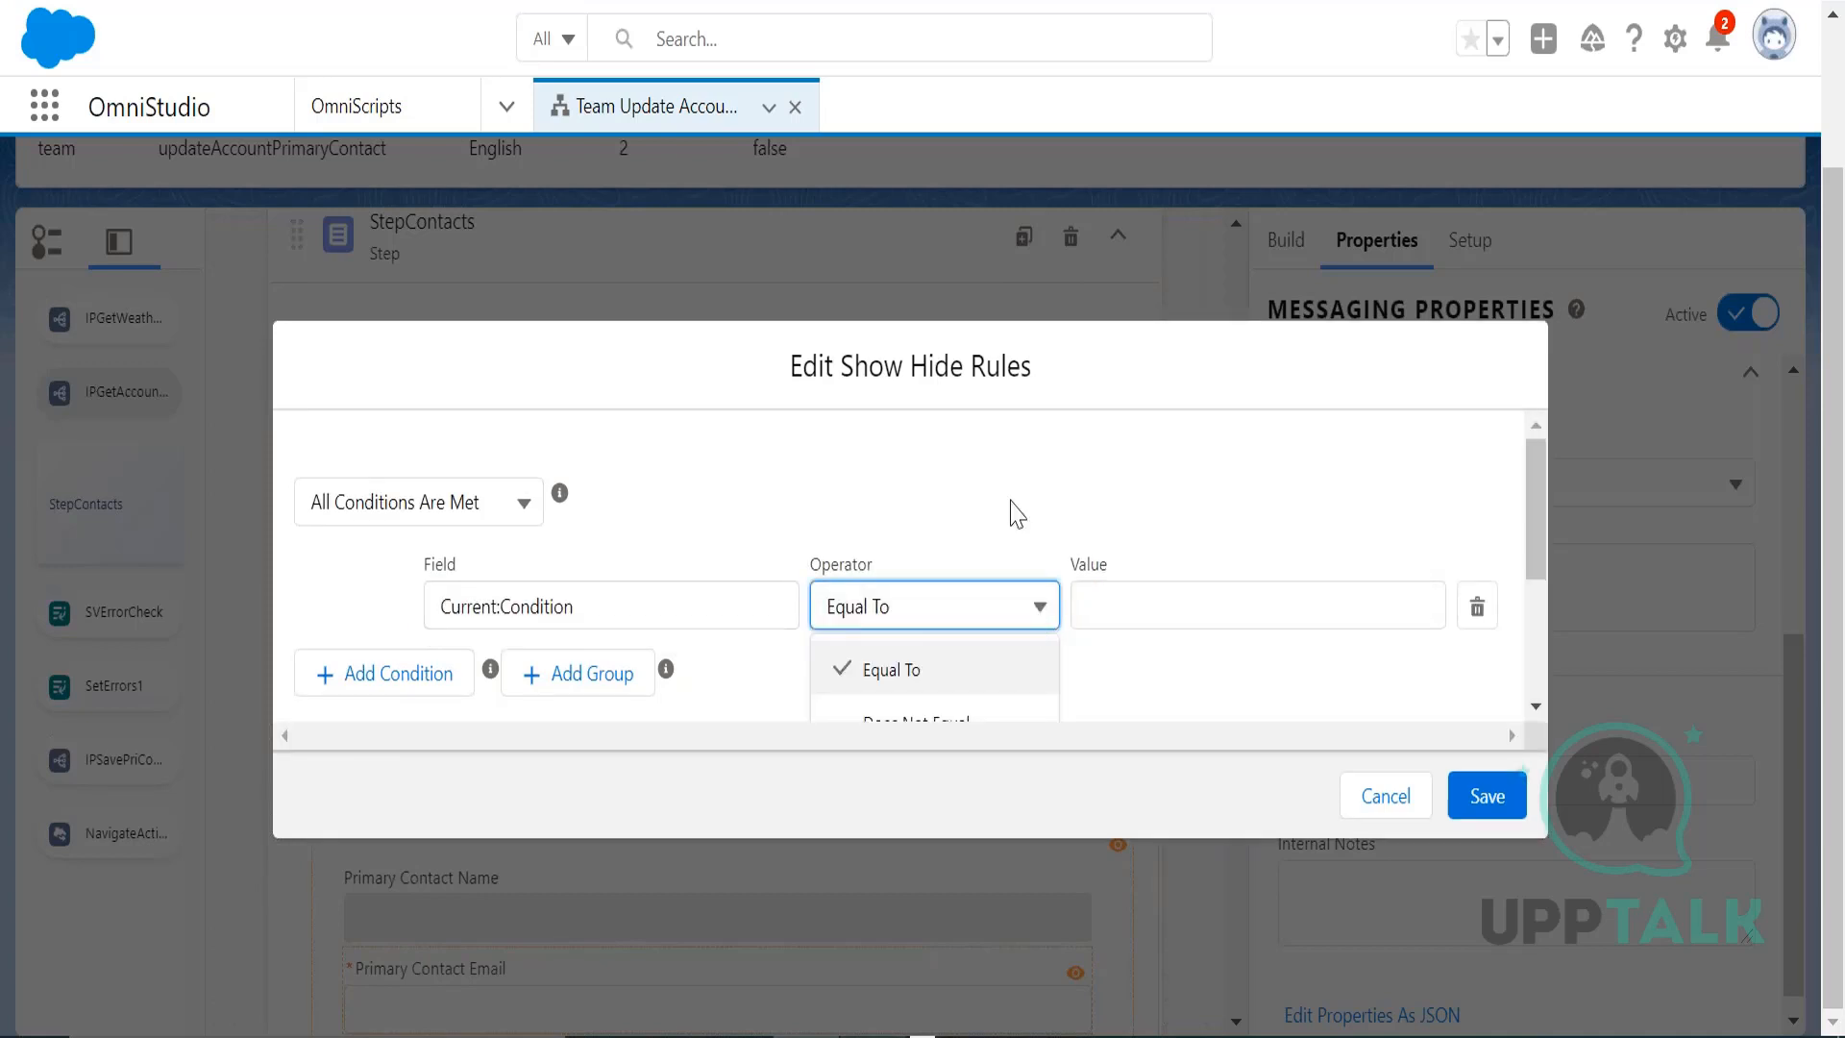
click(1017, 512)
click(1117, 609)
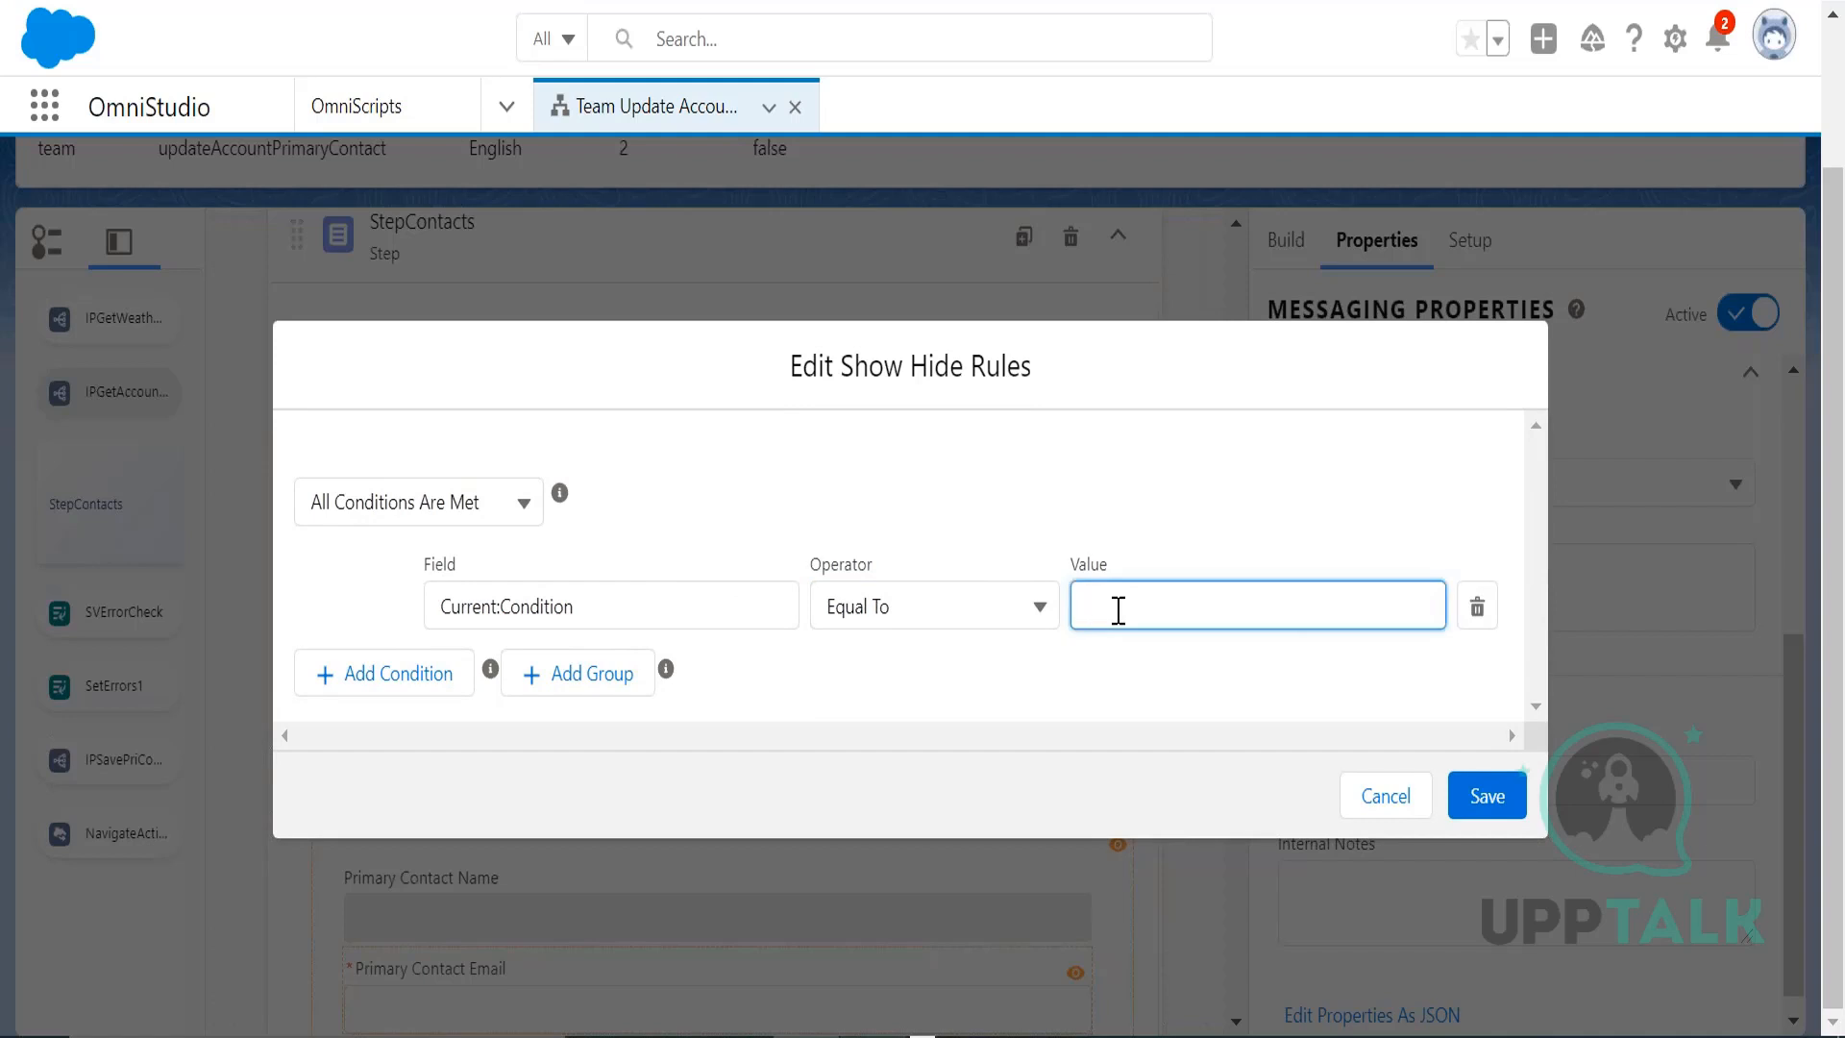
text(Heavy Snow)
click(1226, 514)
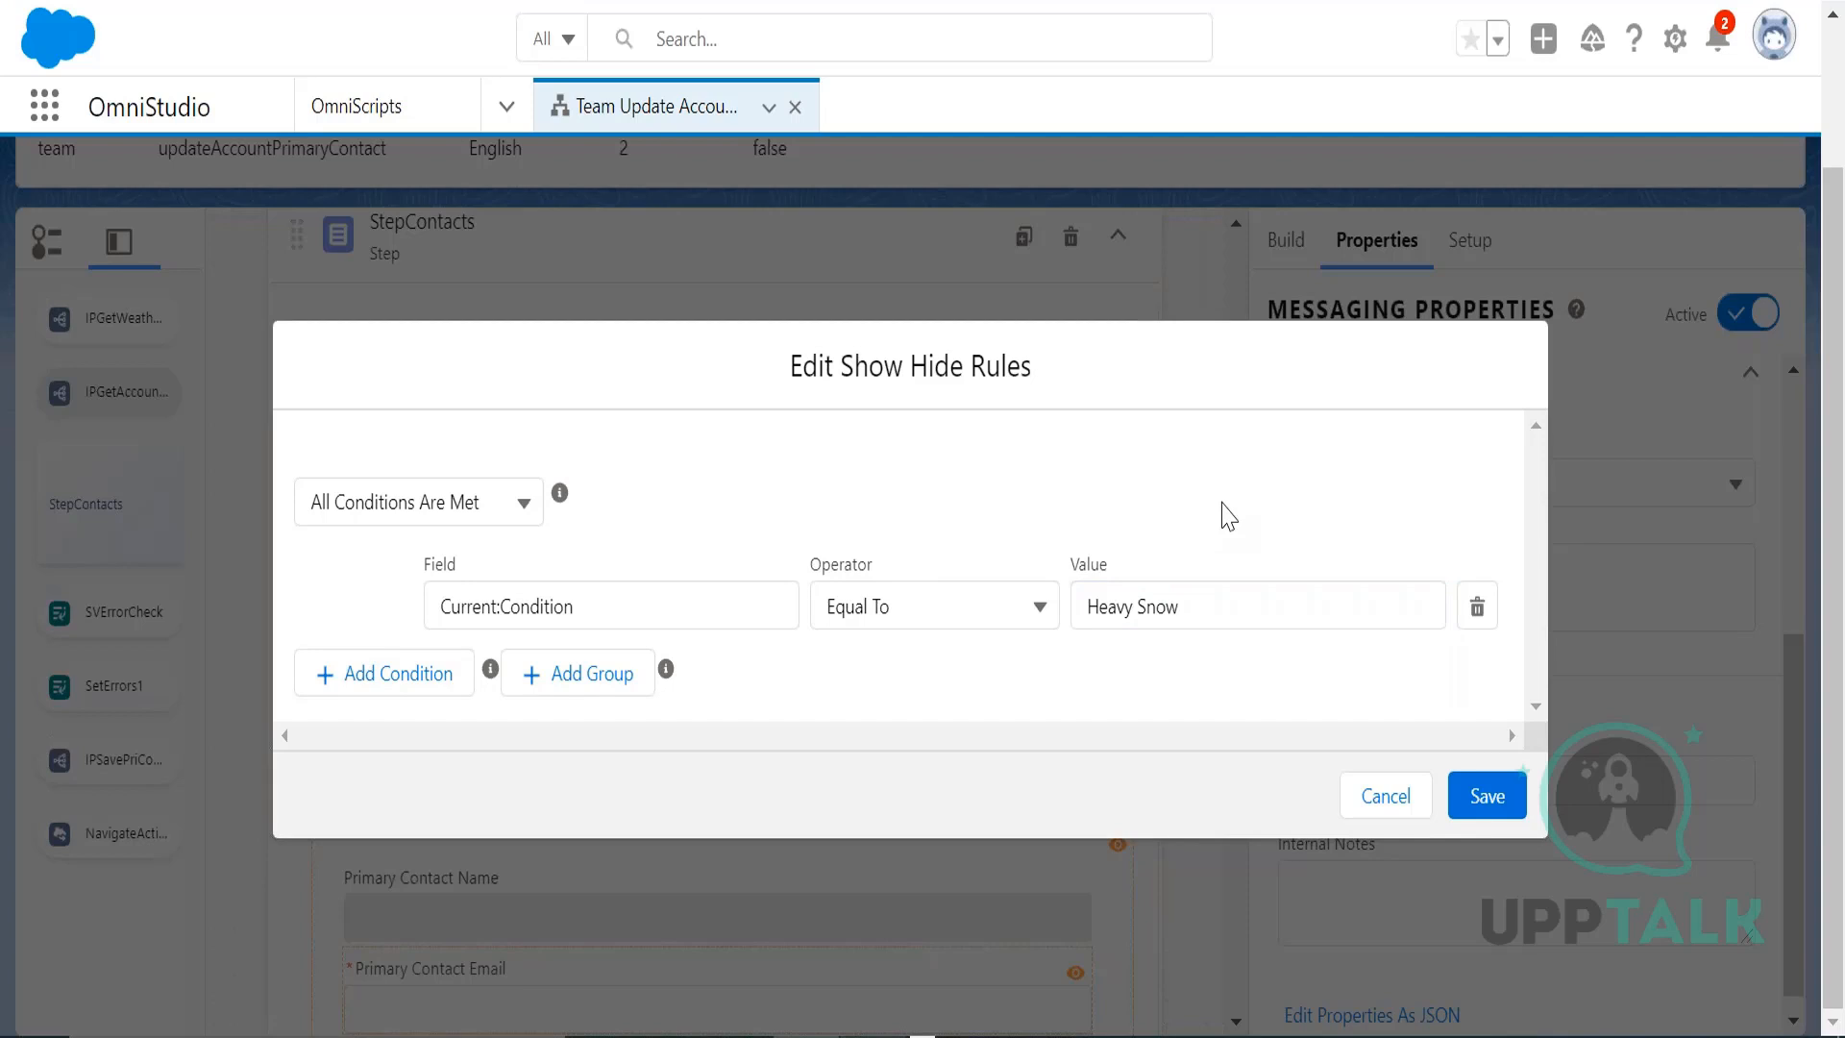
click(612, 614)
click(681, 467)
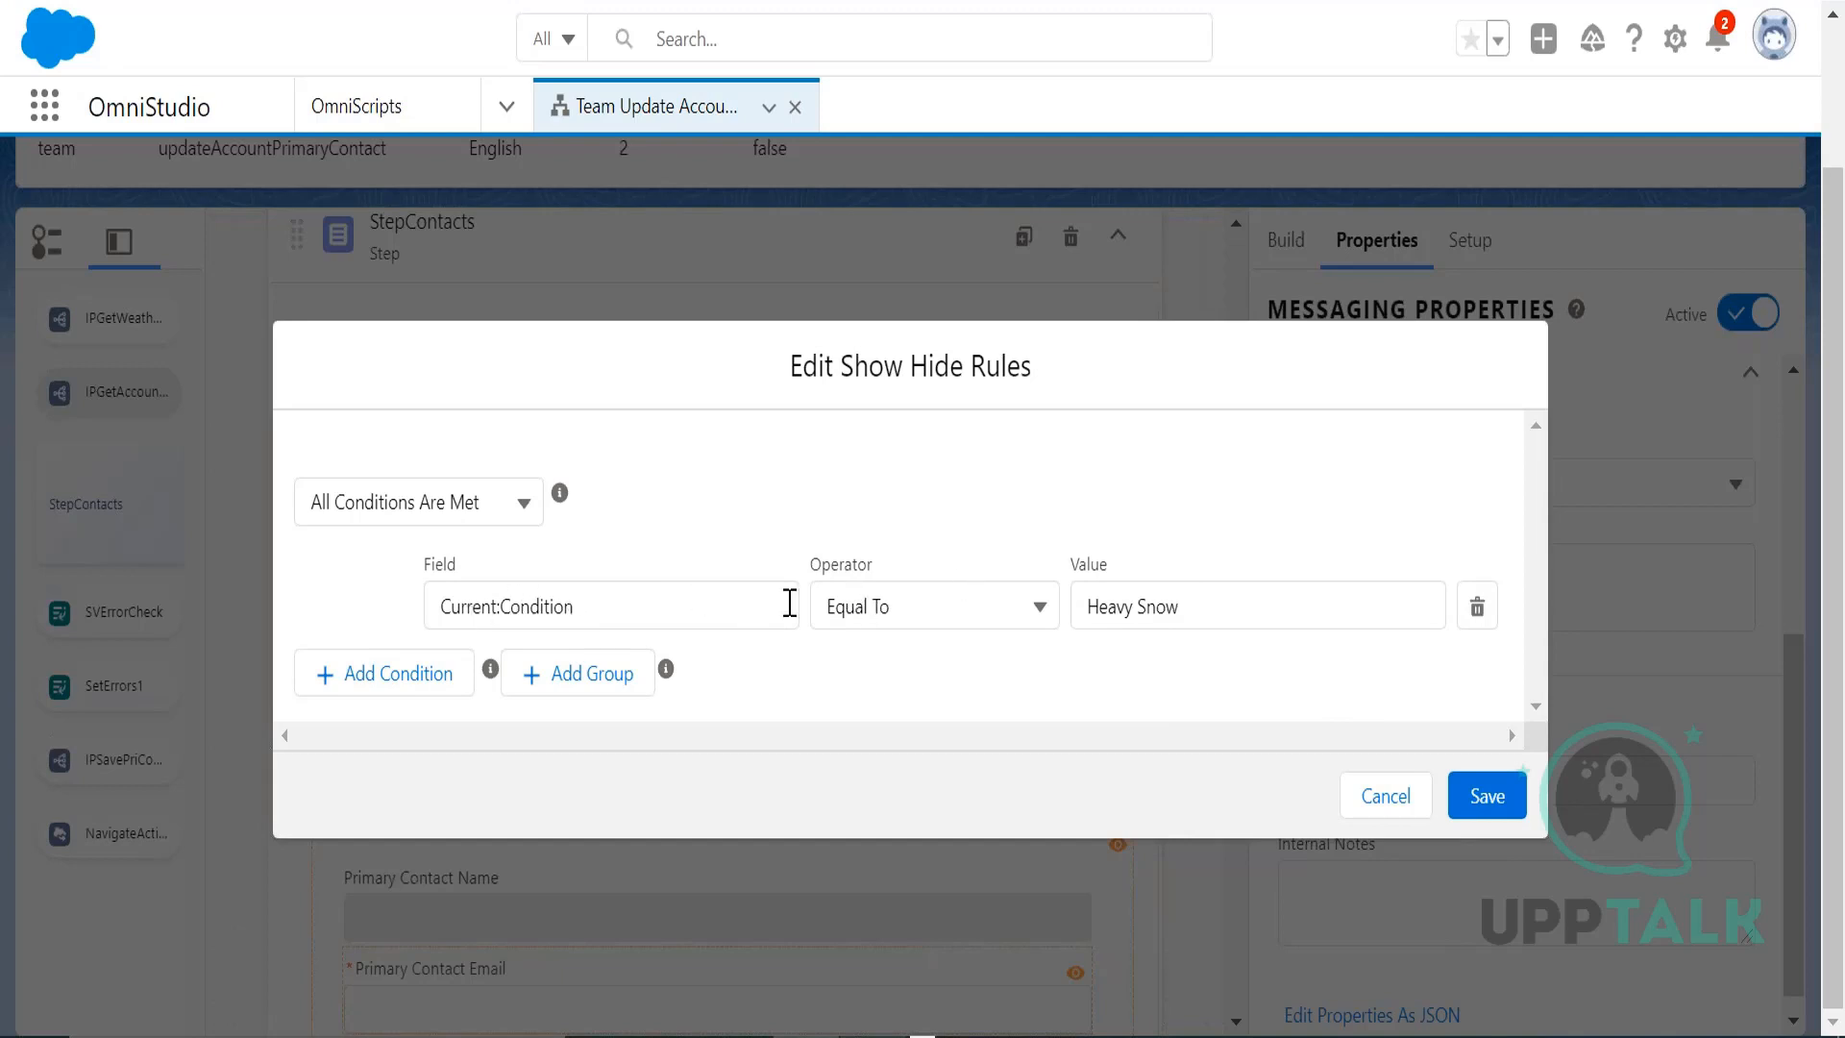
click(1494, 799)
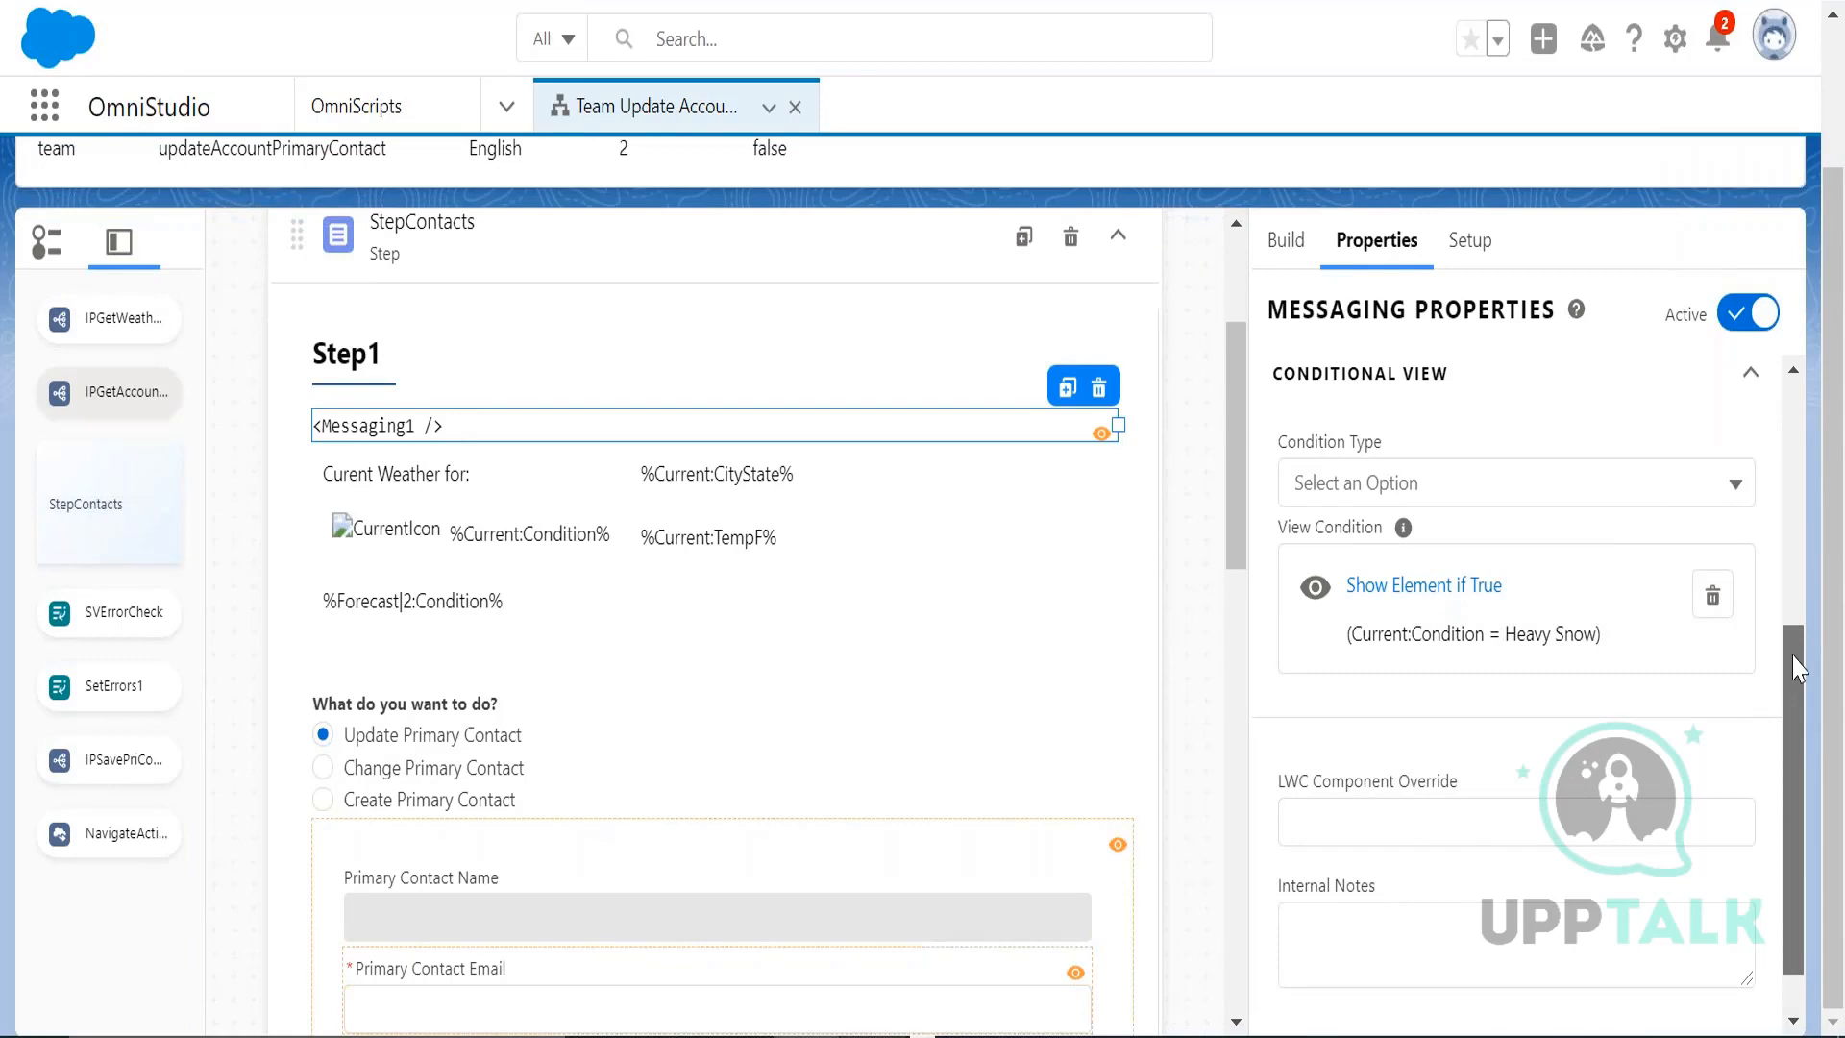
- Preview the OmniScript and examine the weather alert banner, the current weather and the primary contact fields below
drag(1799, 666, 1797, 425)
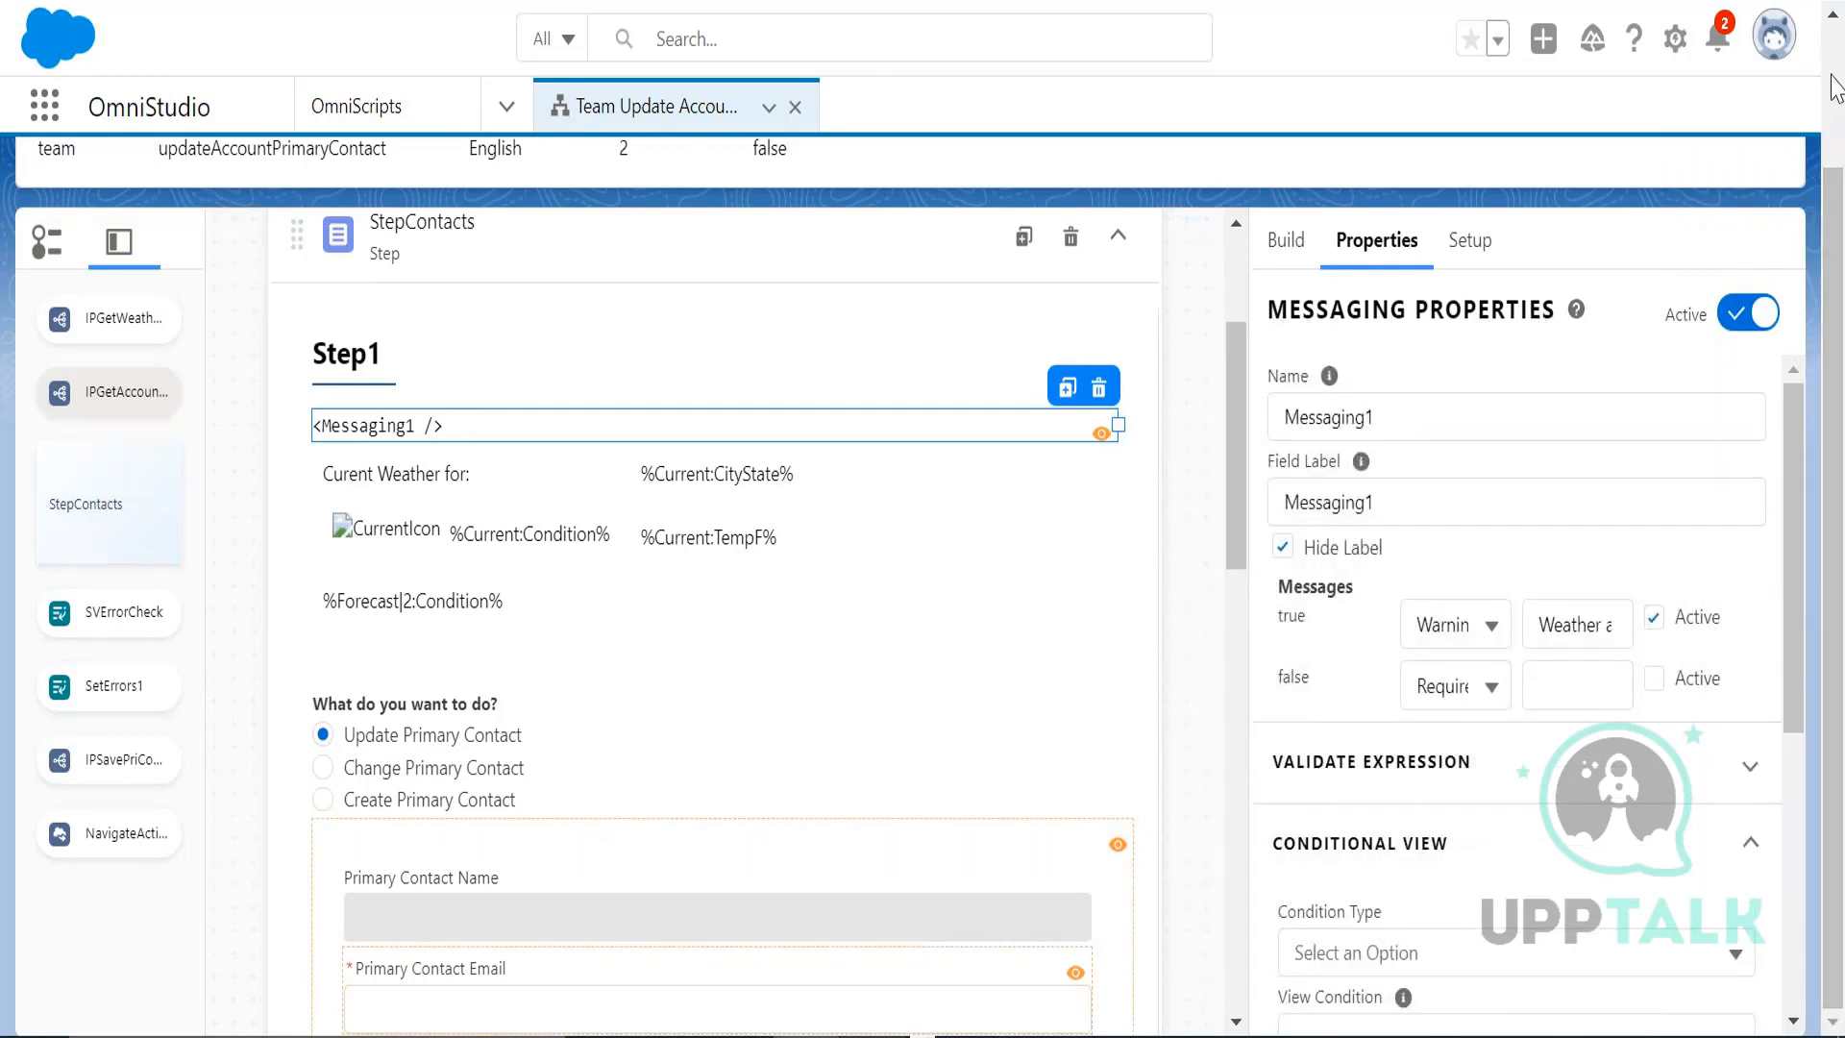
scroll(1835, 86, up, 2)
click(1330, 205)
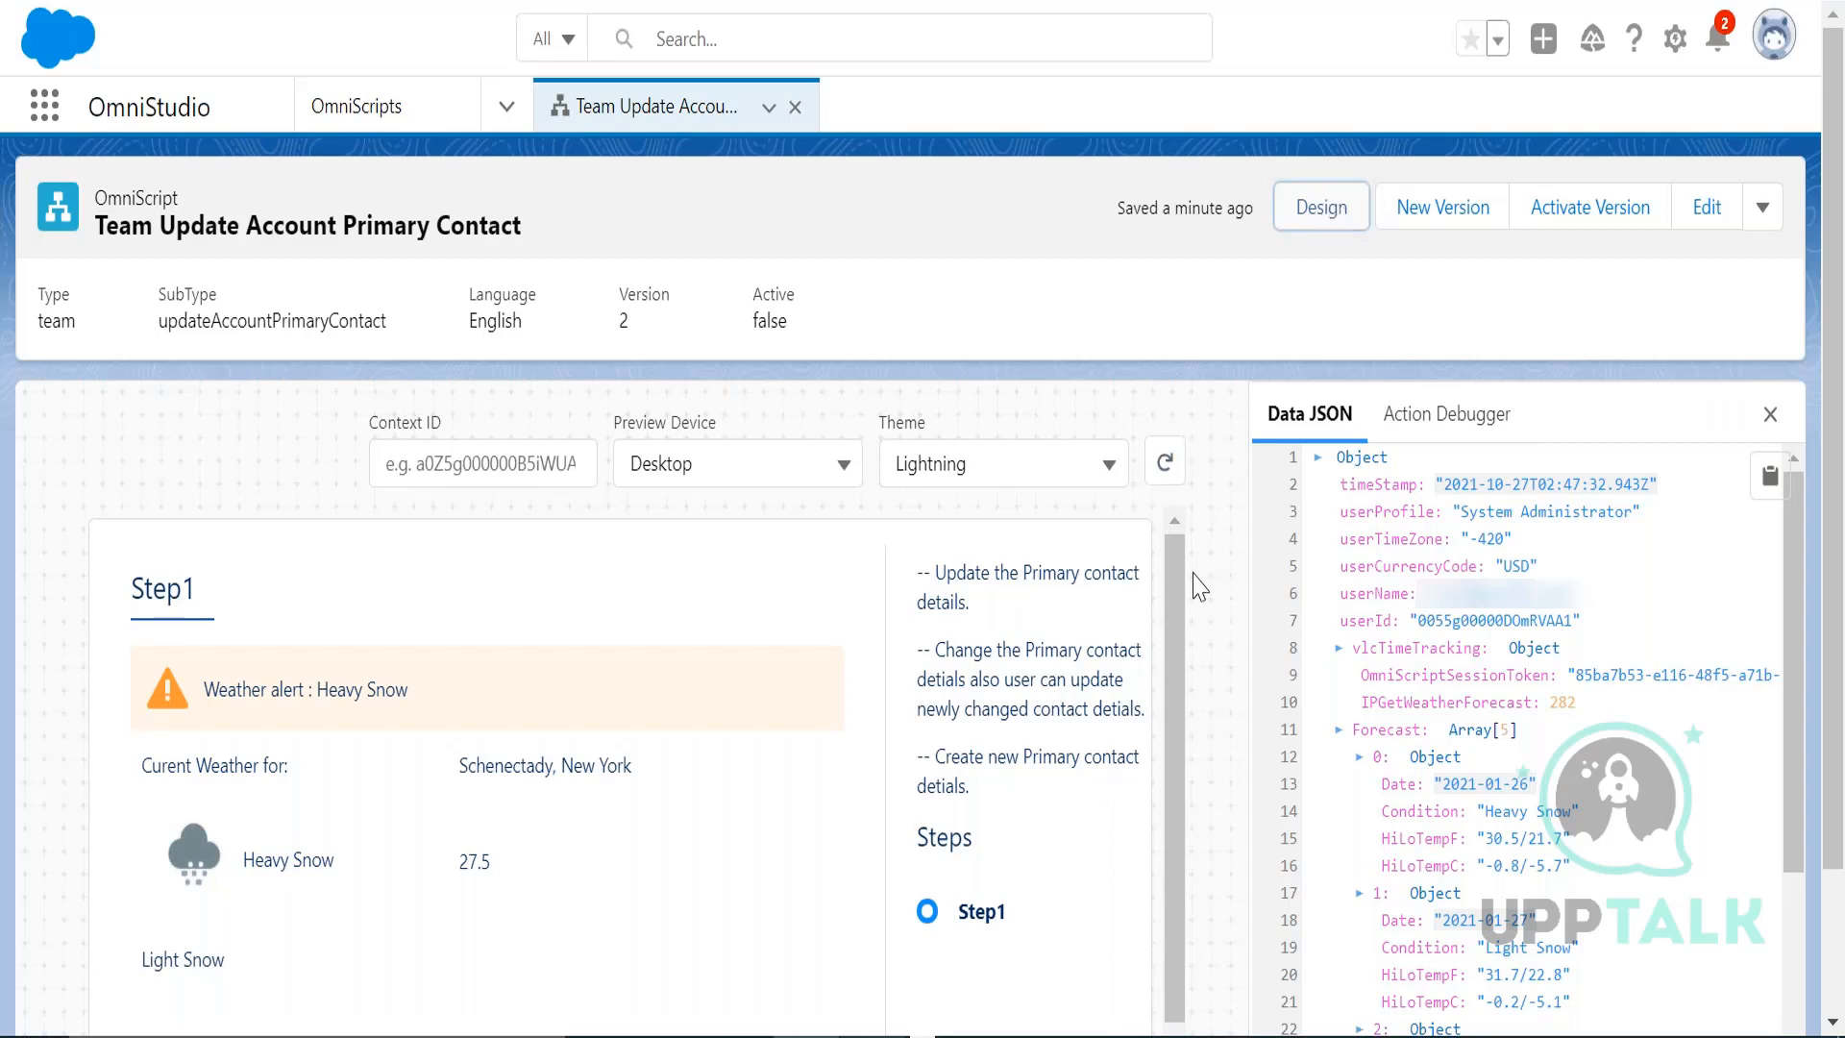
scroll(1180, 604, down, 2)
scroll(1173, 577, up, 2)
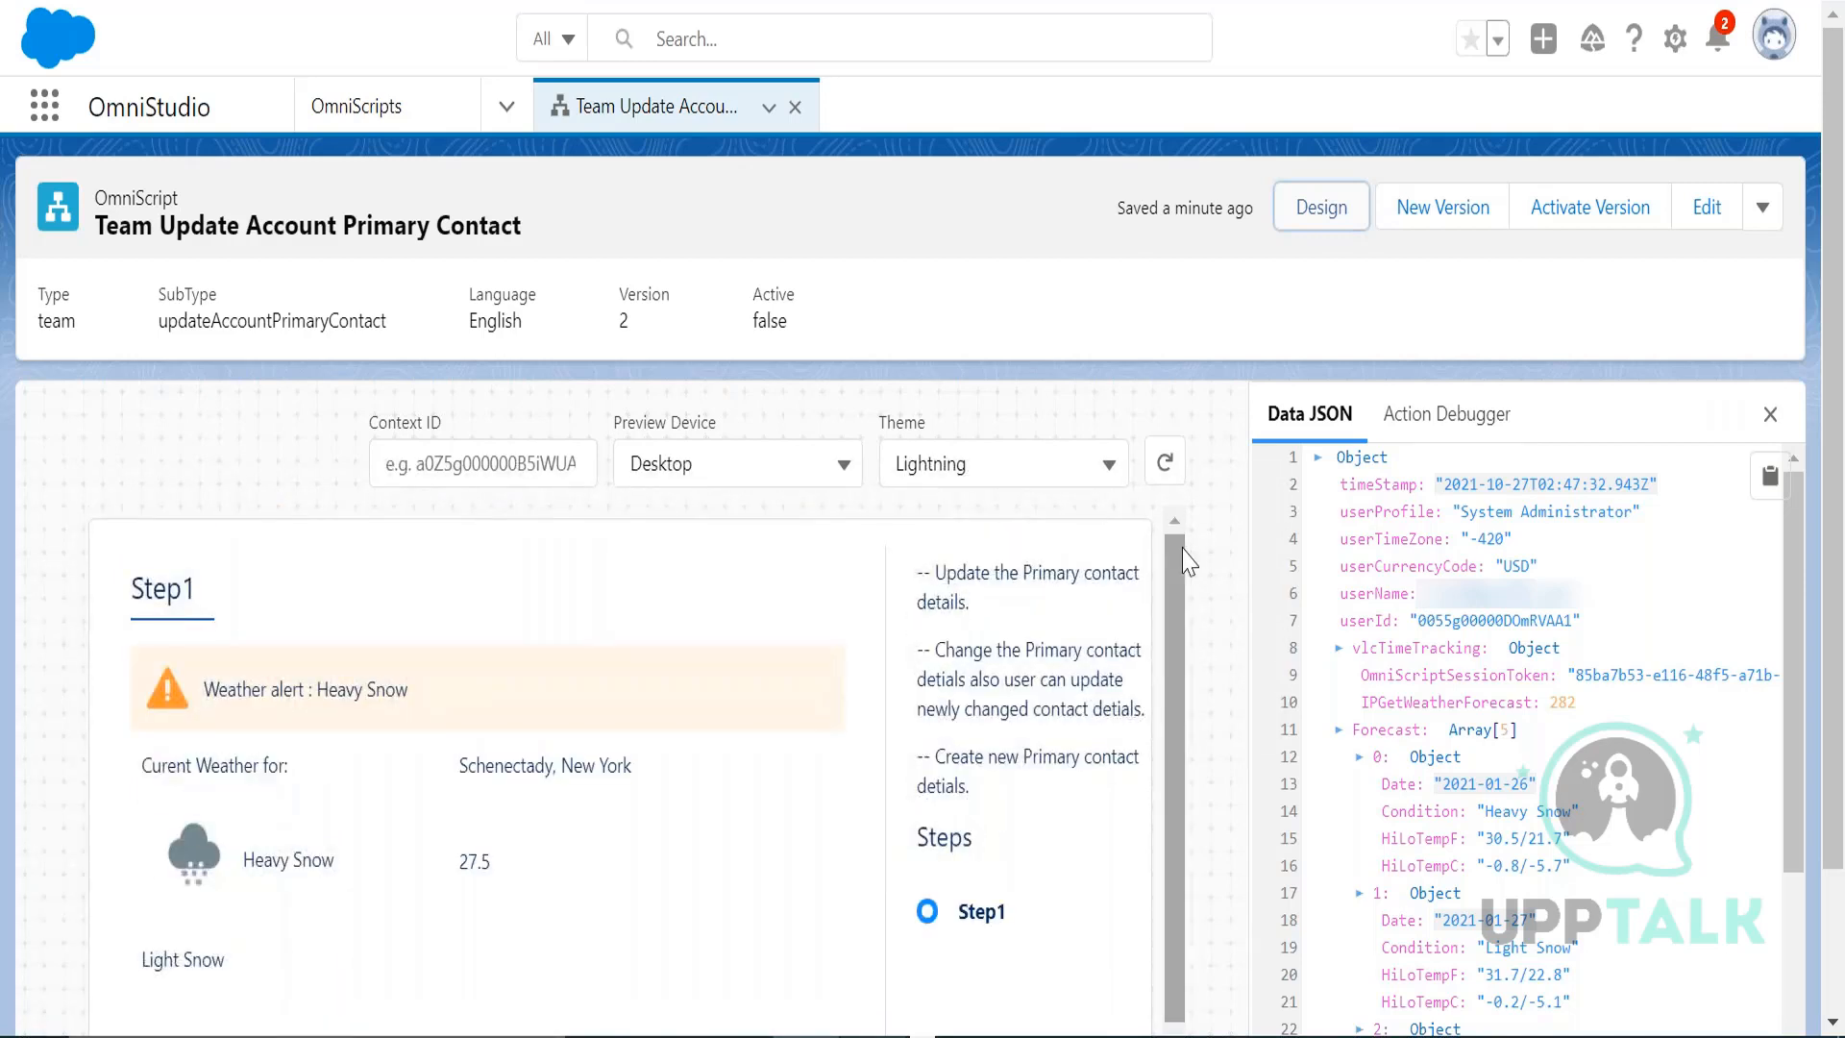
scroll(1170, 577, down, 2)
scroll(1168, 576, up, 2)
scroll(1168, 557, down, 2)
scroll(1181, 615, up, 2)
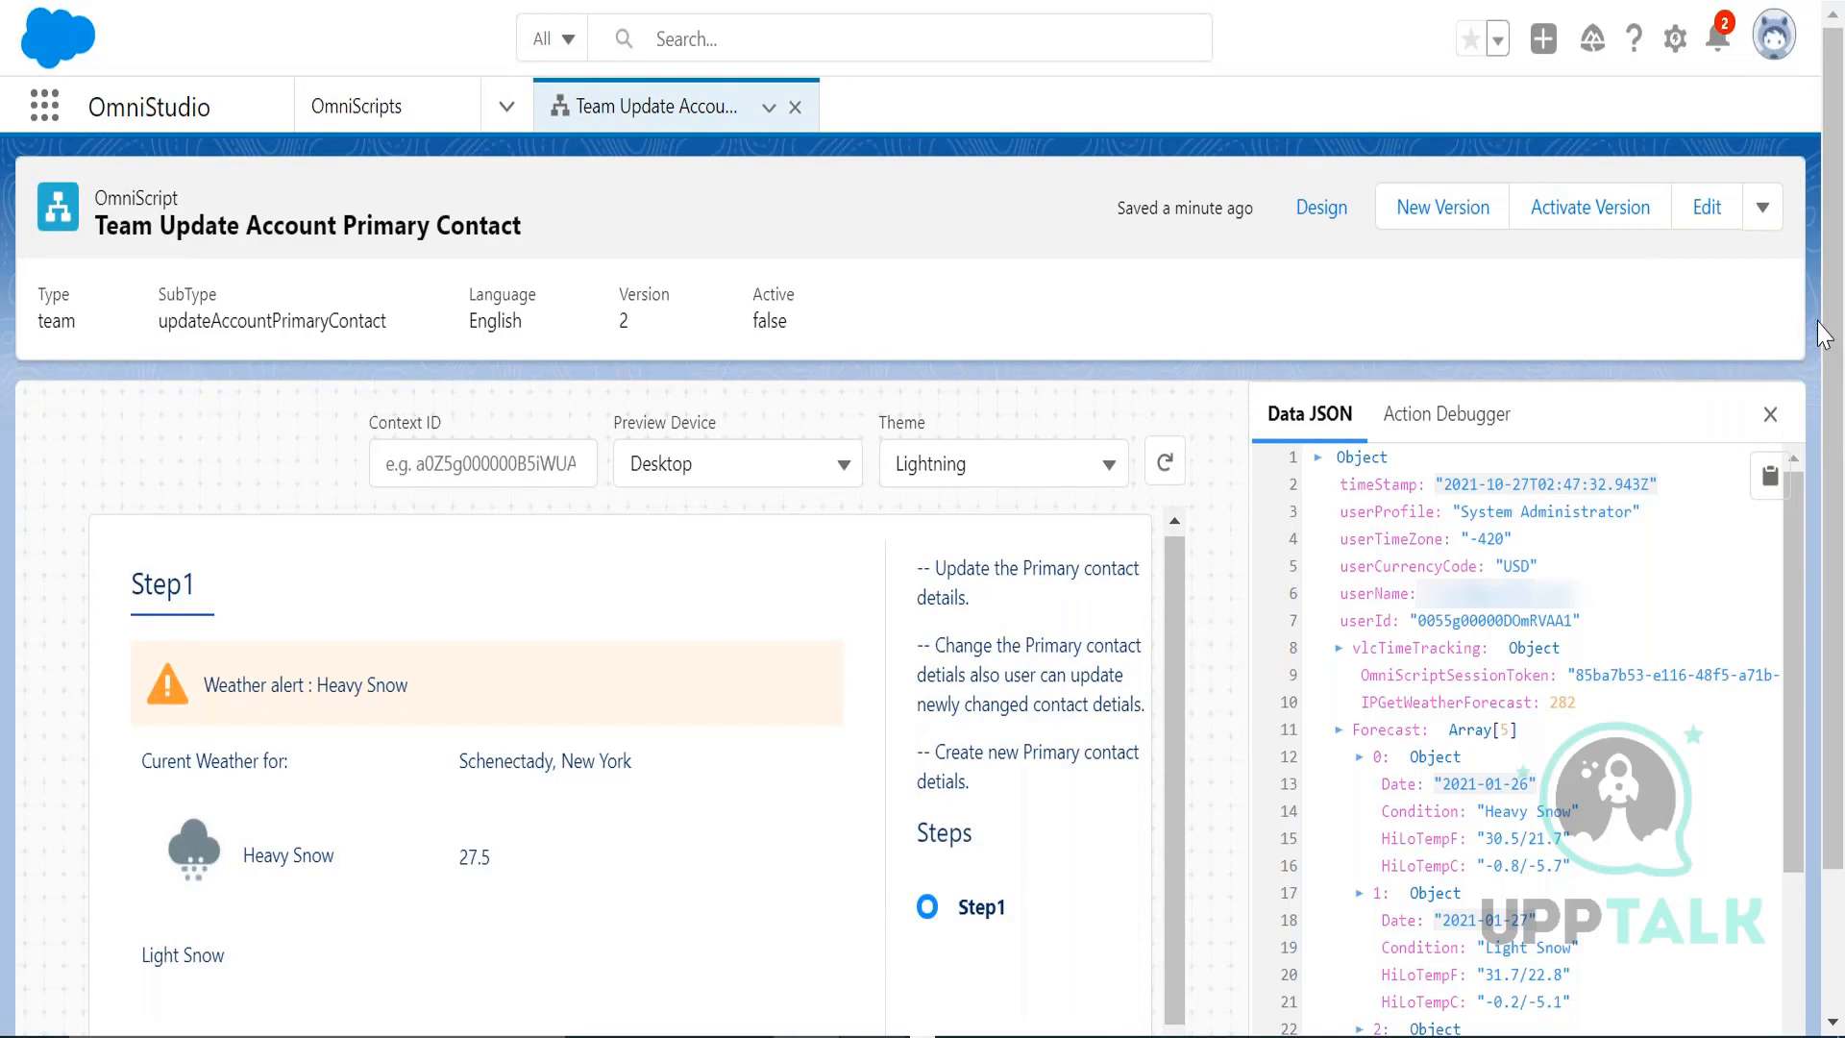
scroll(1818, 351, down, 2)
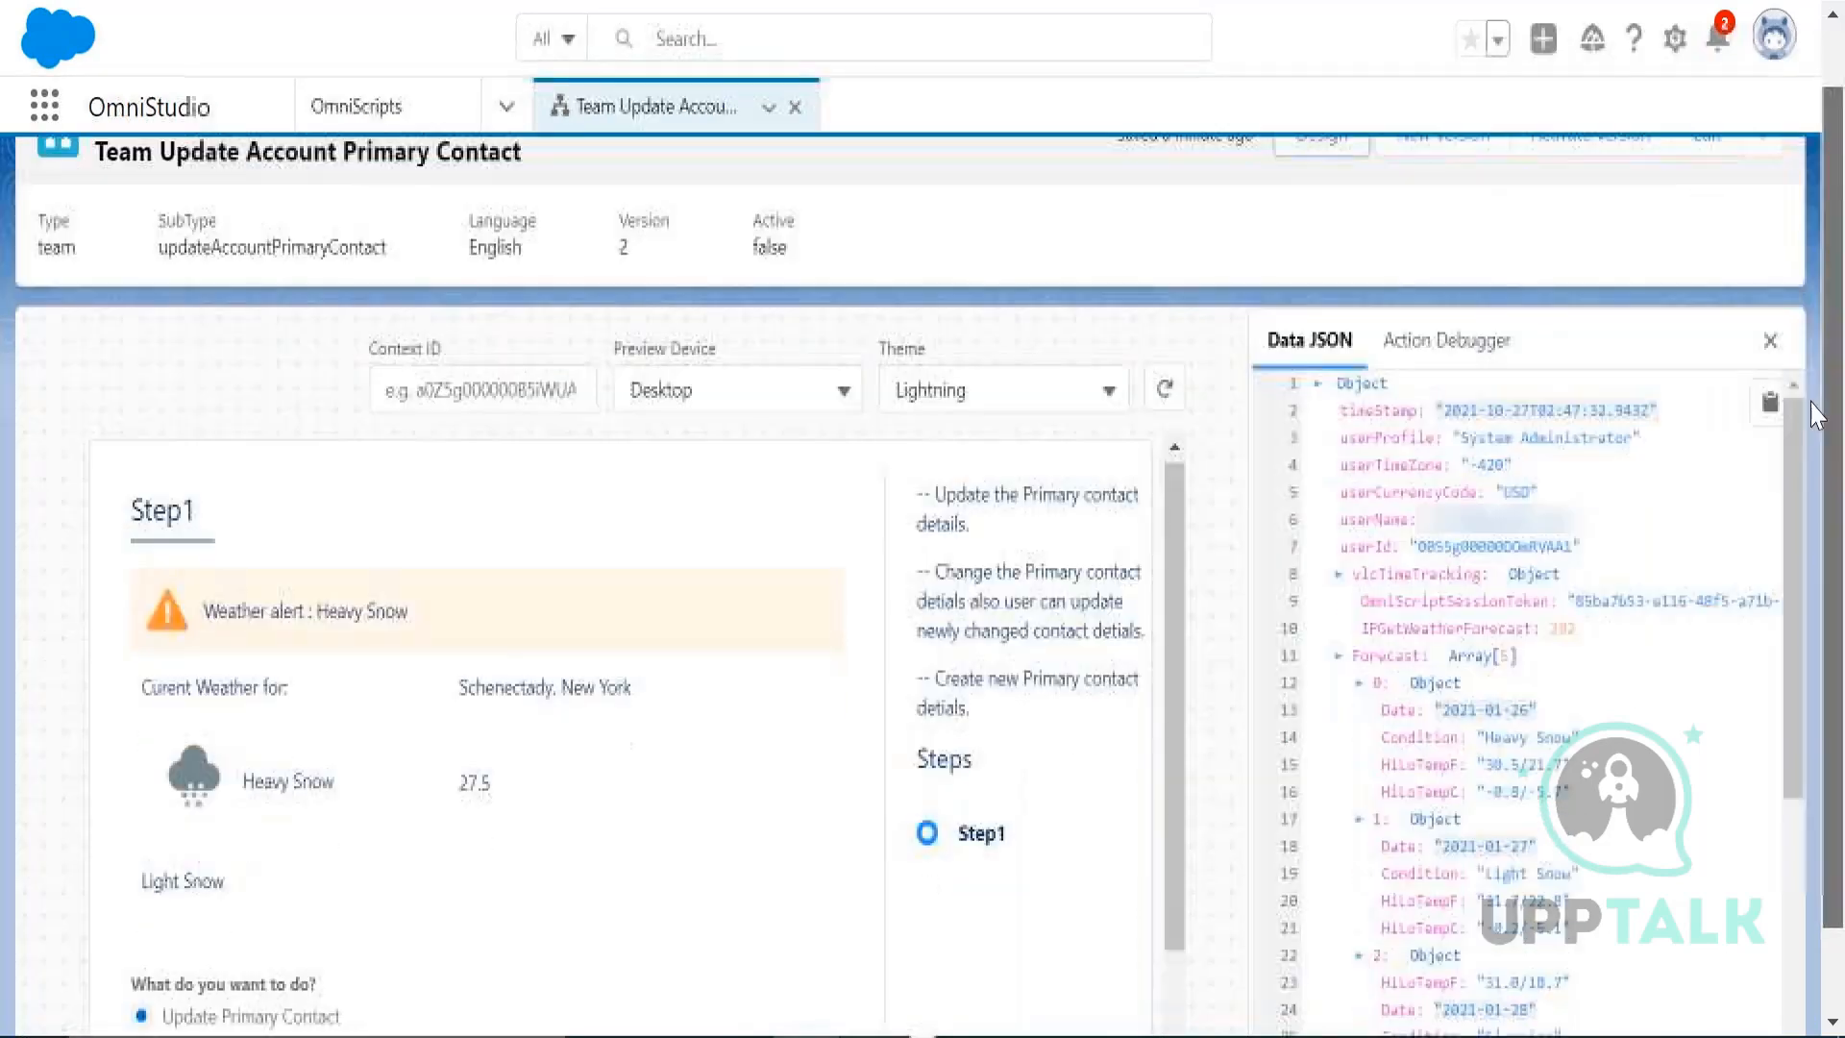
drag(1177, 490, 1194, 726)
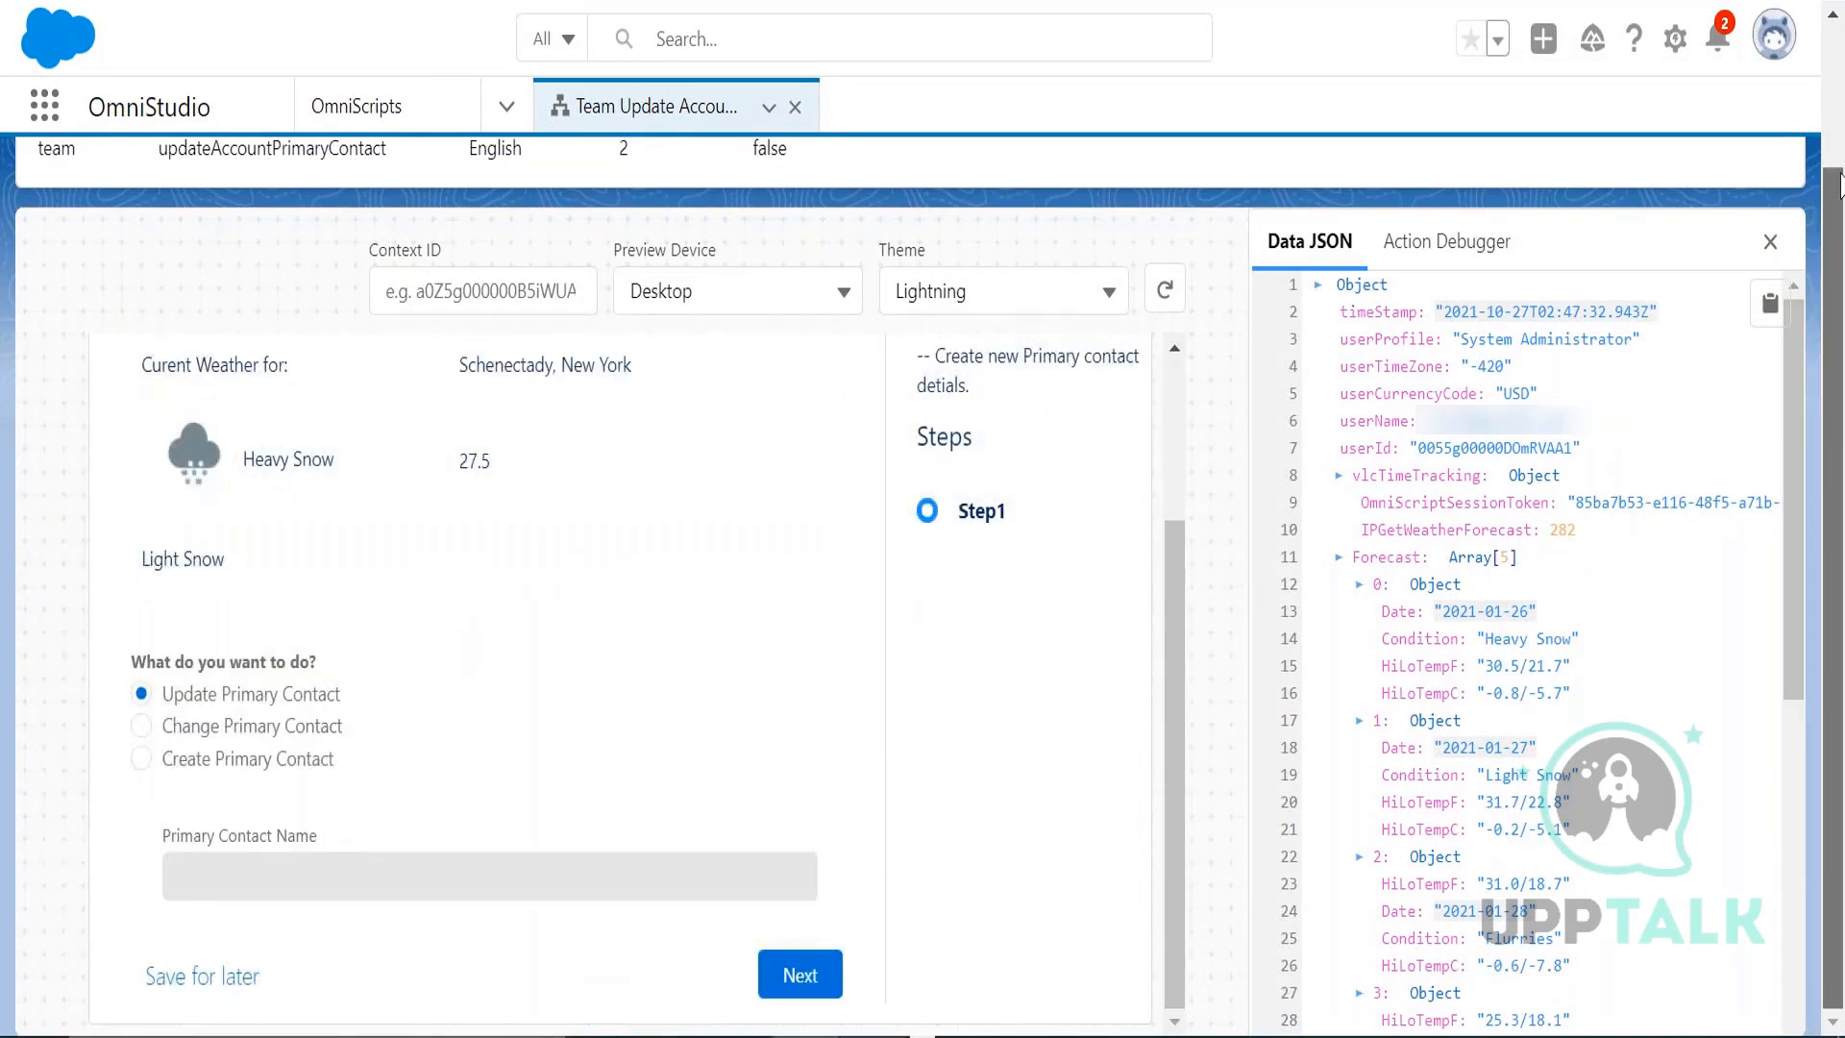
scroll(1830, 449, up, 2)
- Return to the OmniScript's design view and collapse the StepContacts step
click(1321, 210)
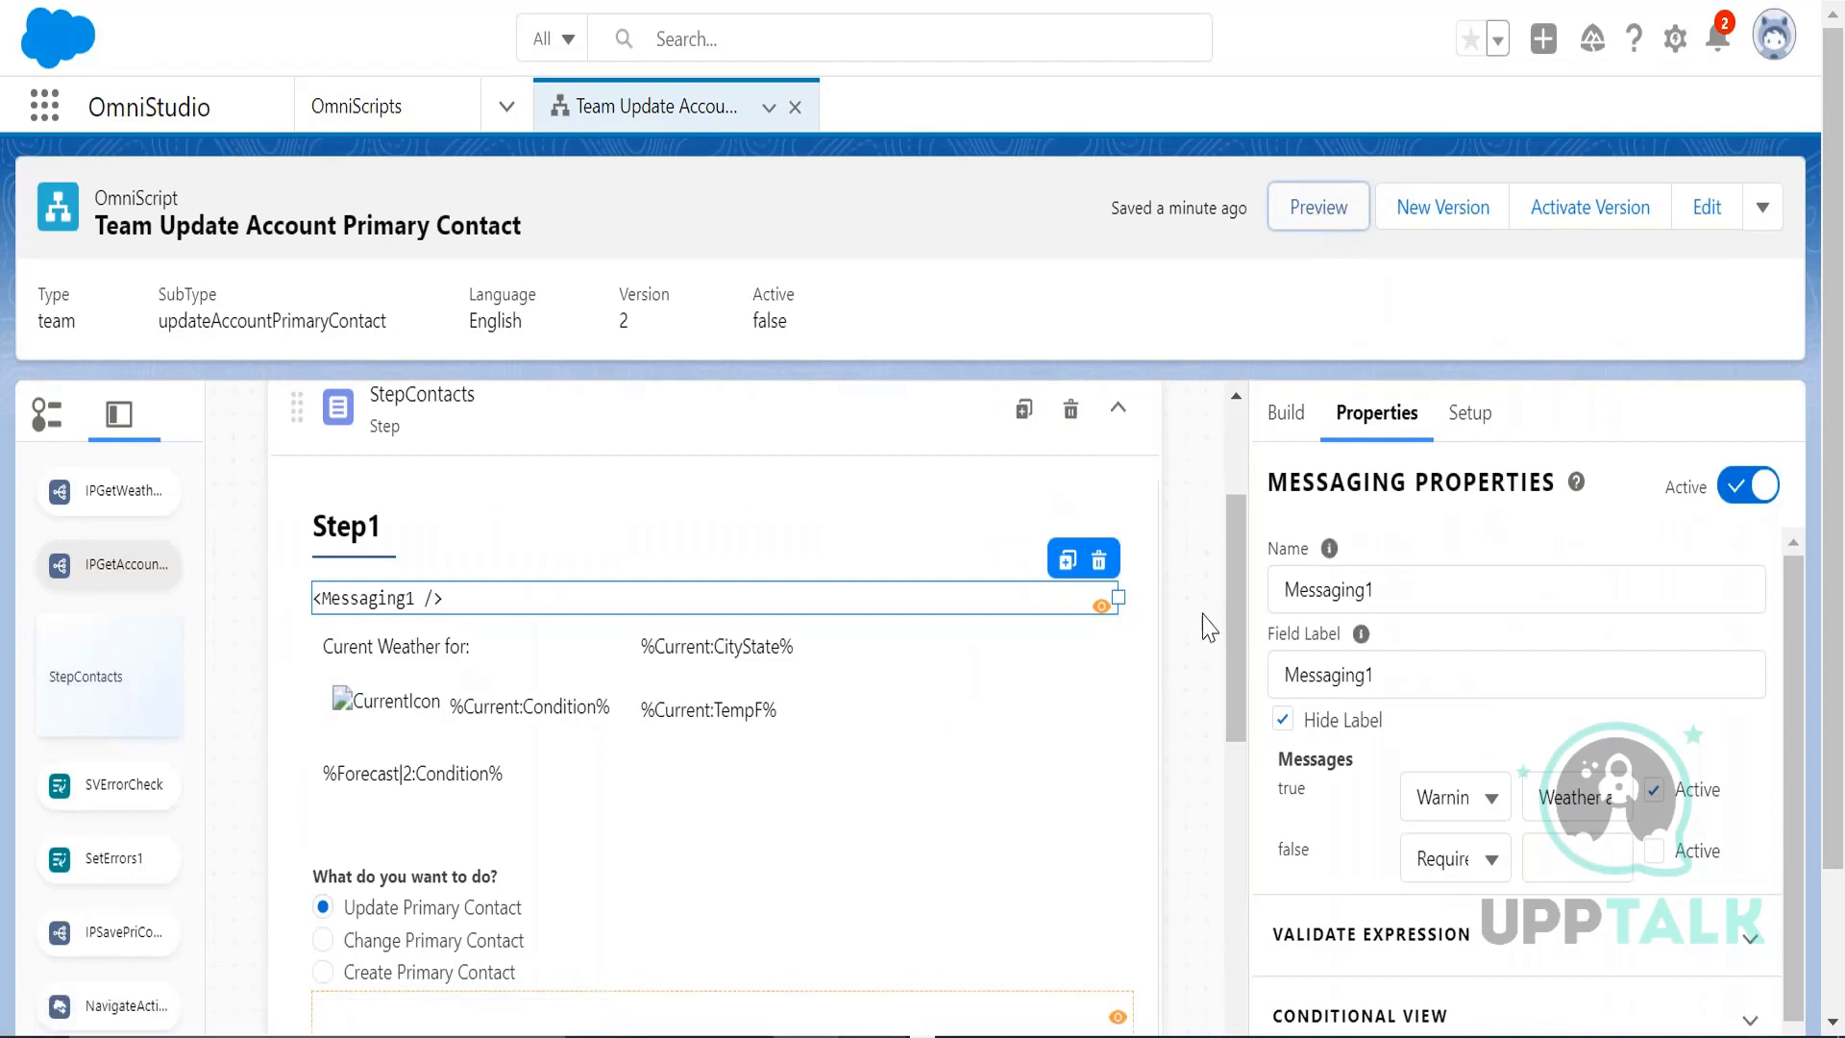
drag(1230, 608, 1226, 470)
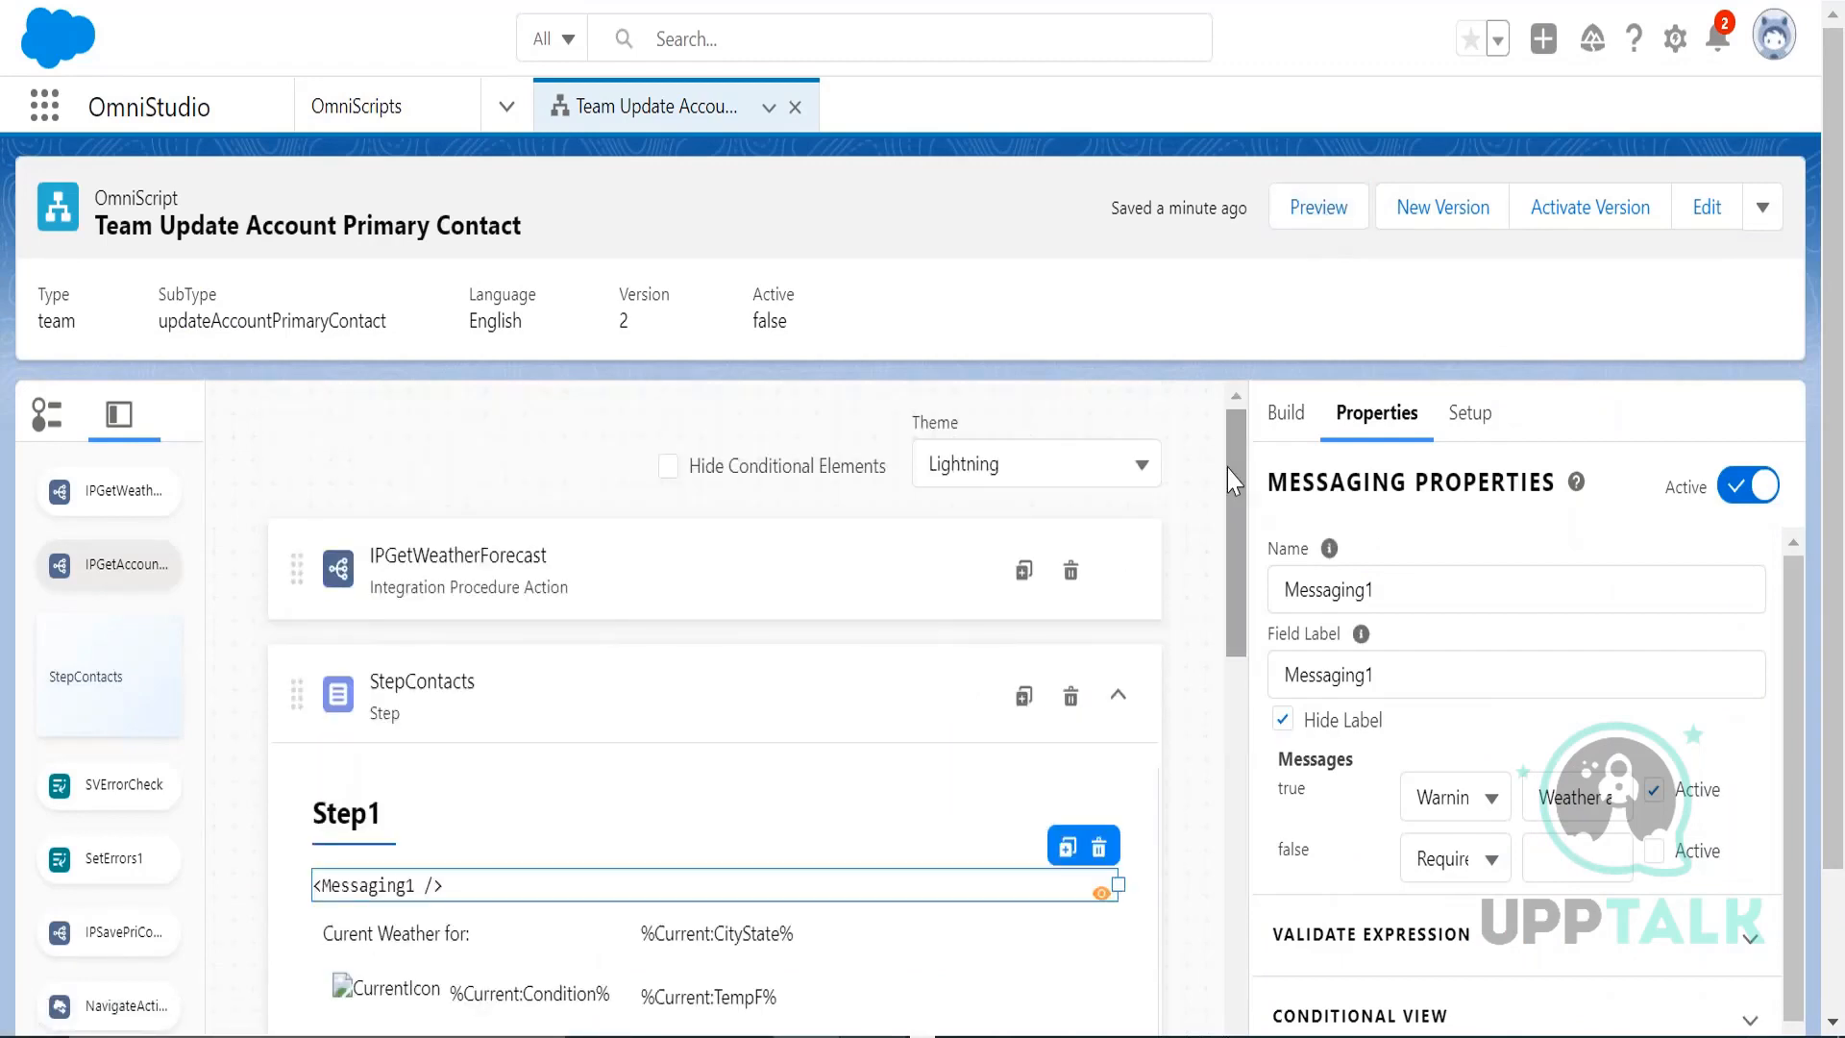
click(1119, 697)
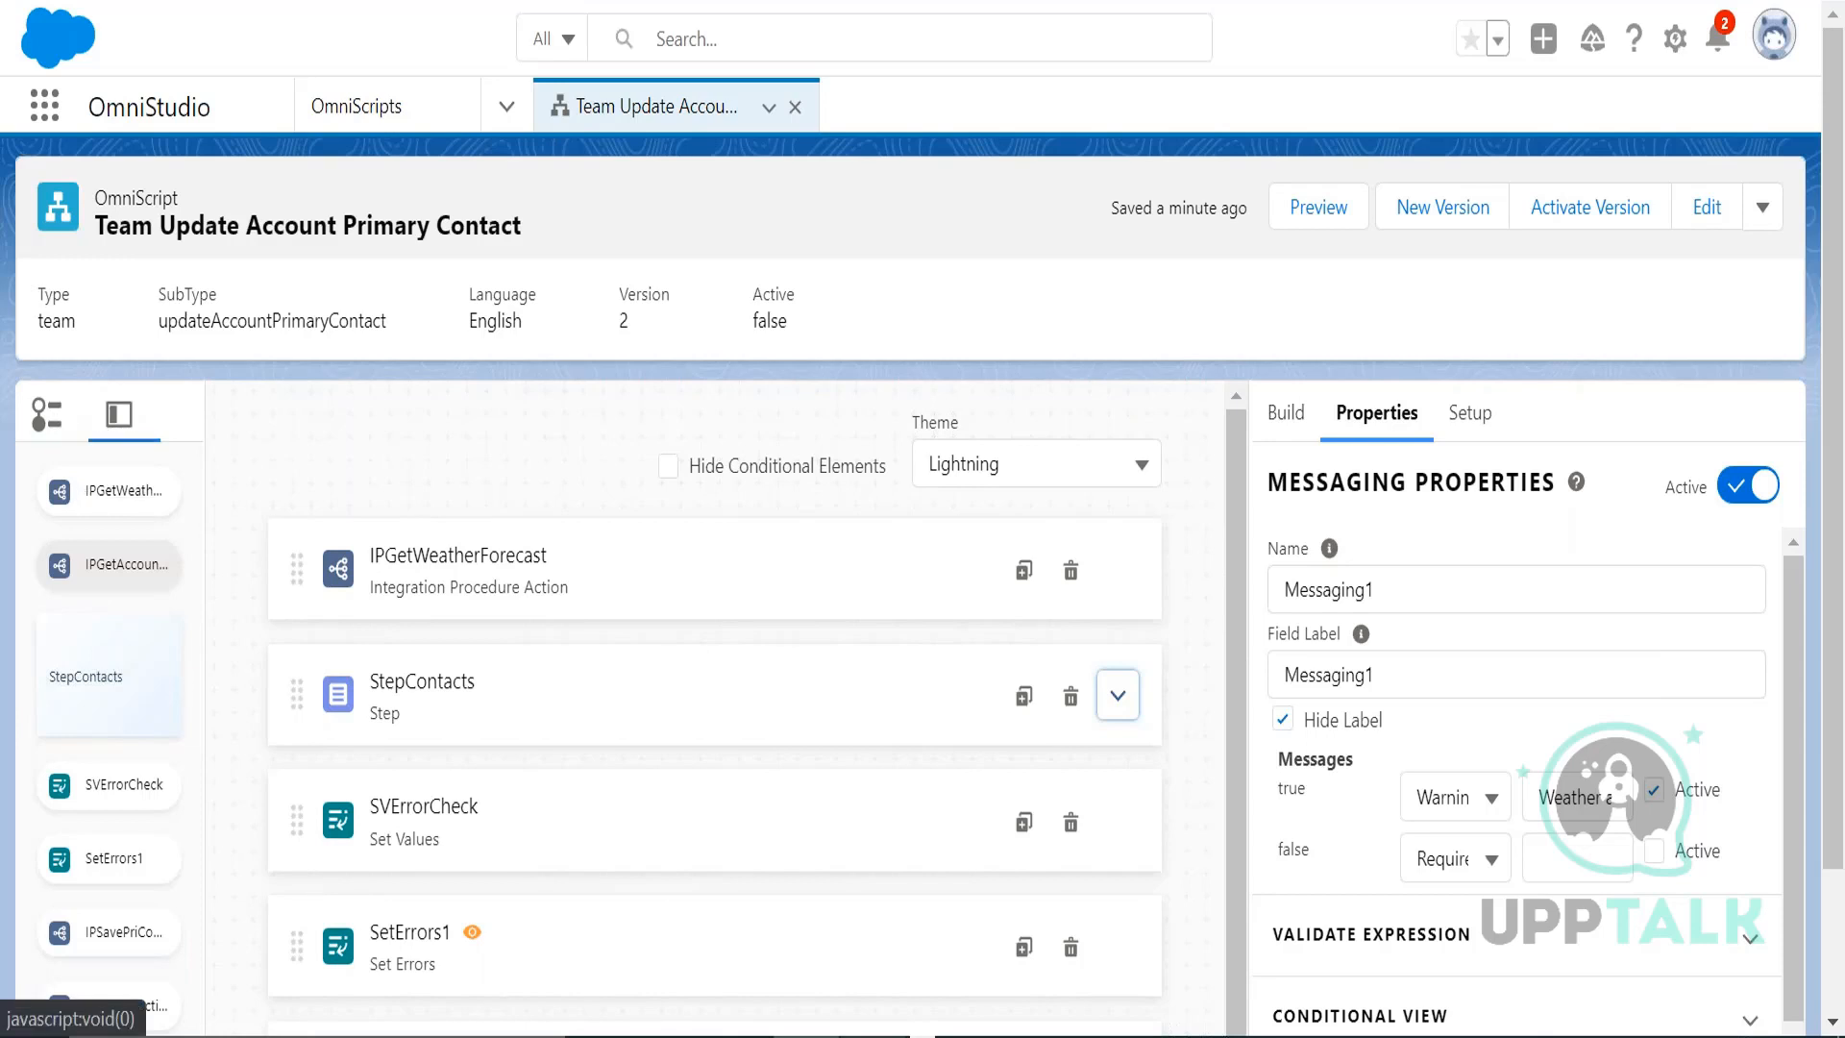
- Activate the IPGetAccountPriContactDetails integration procedure action and preview the primary contact name and email fields
click(69, 510)
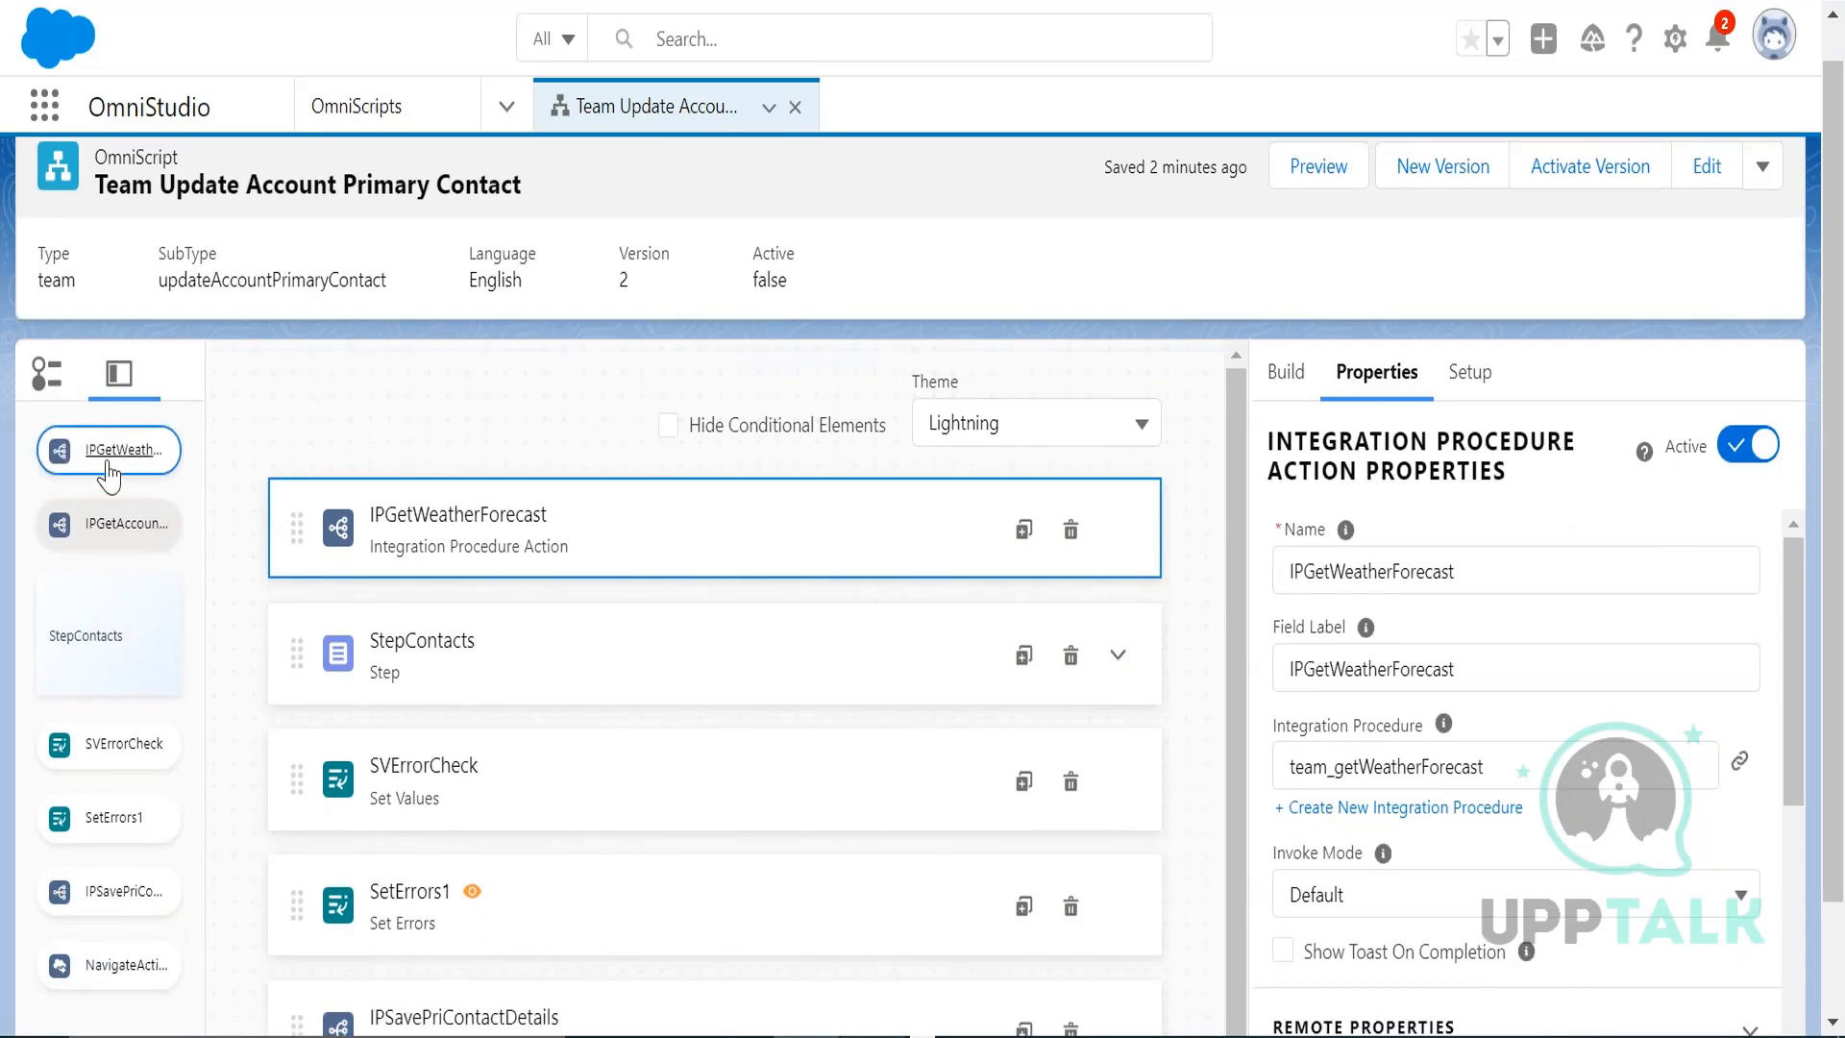
click(92, 528)
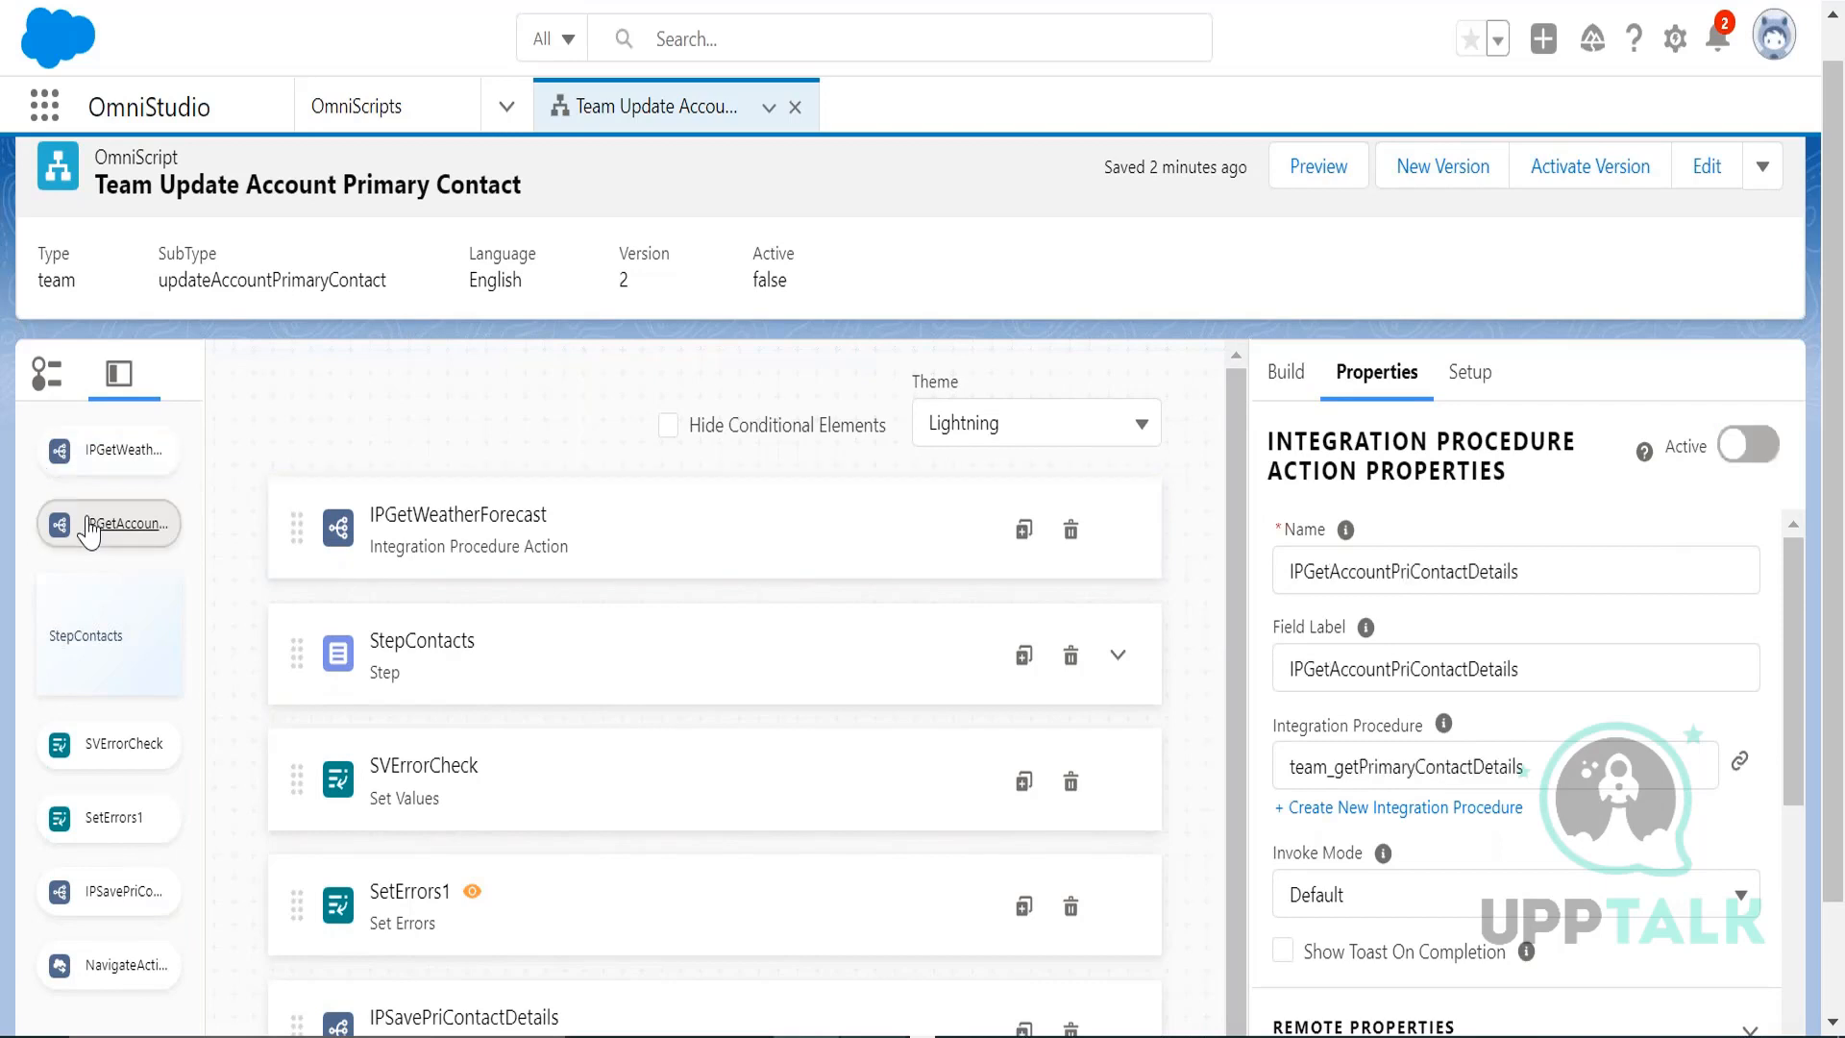
click(40, 383)
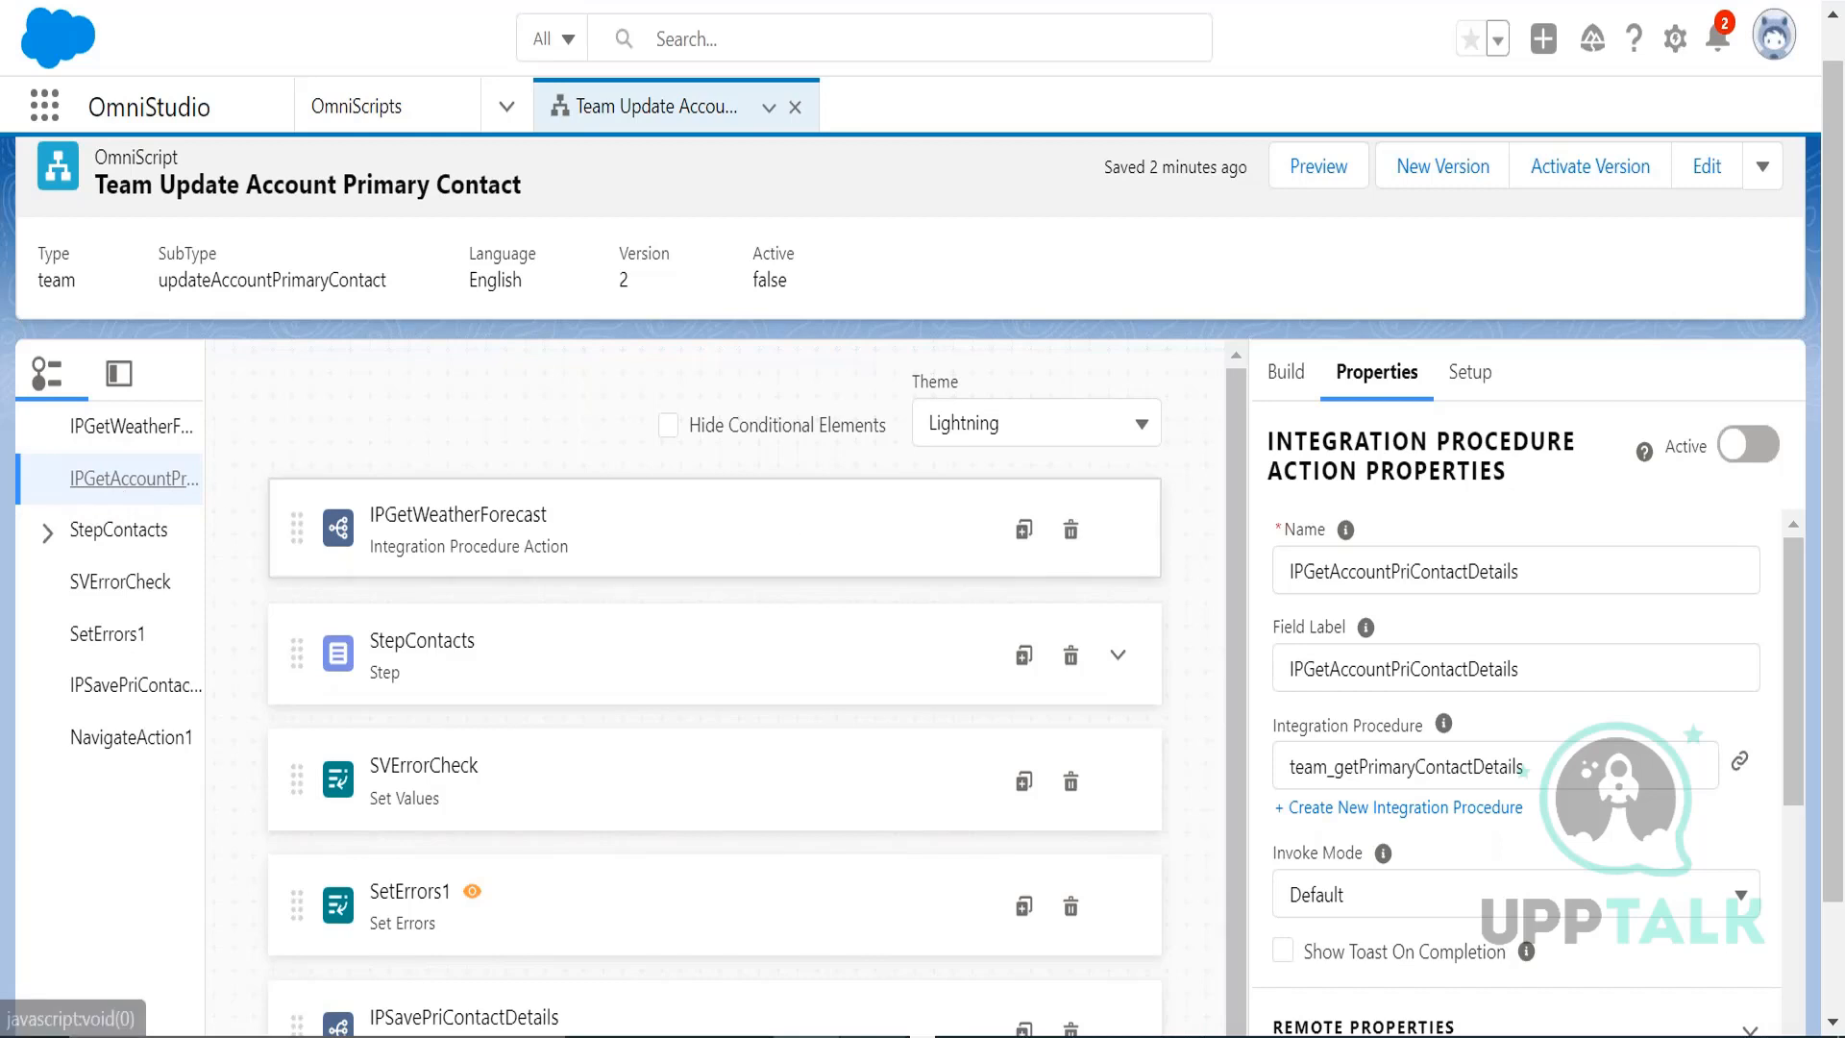
click(1741, 445)
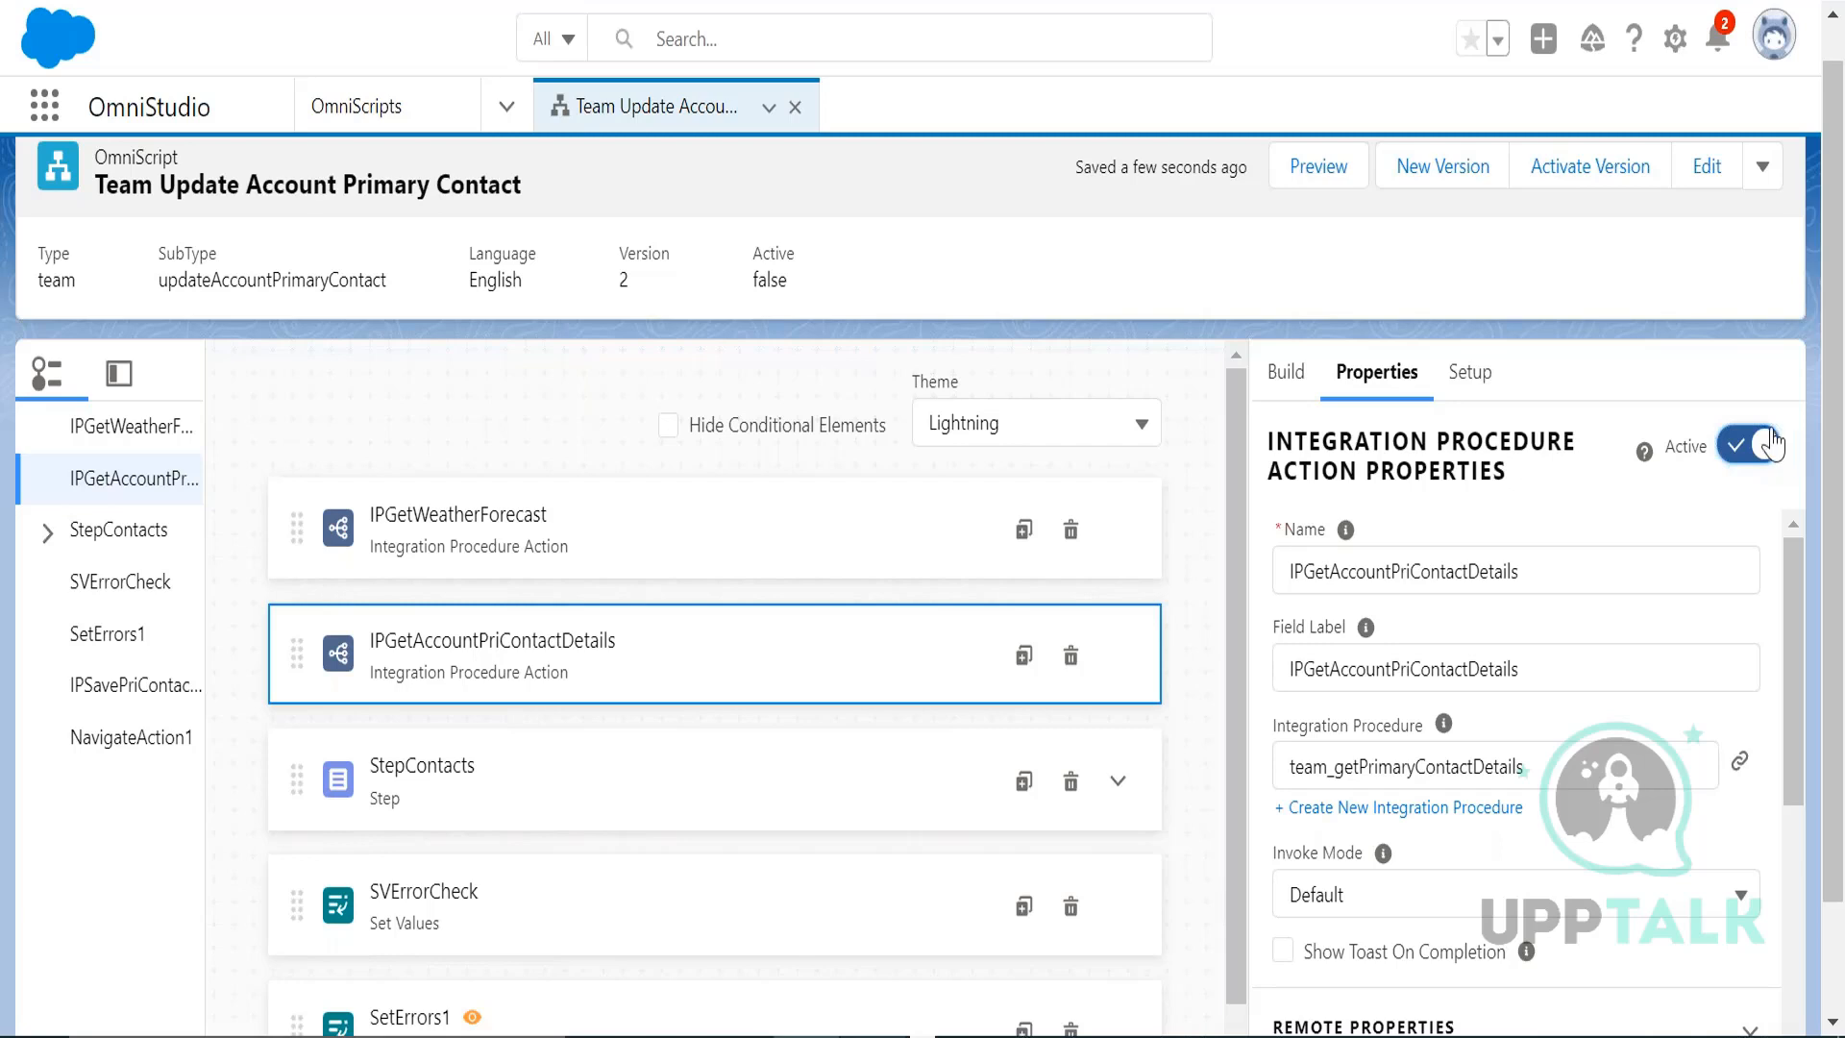
click(1288, 165)
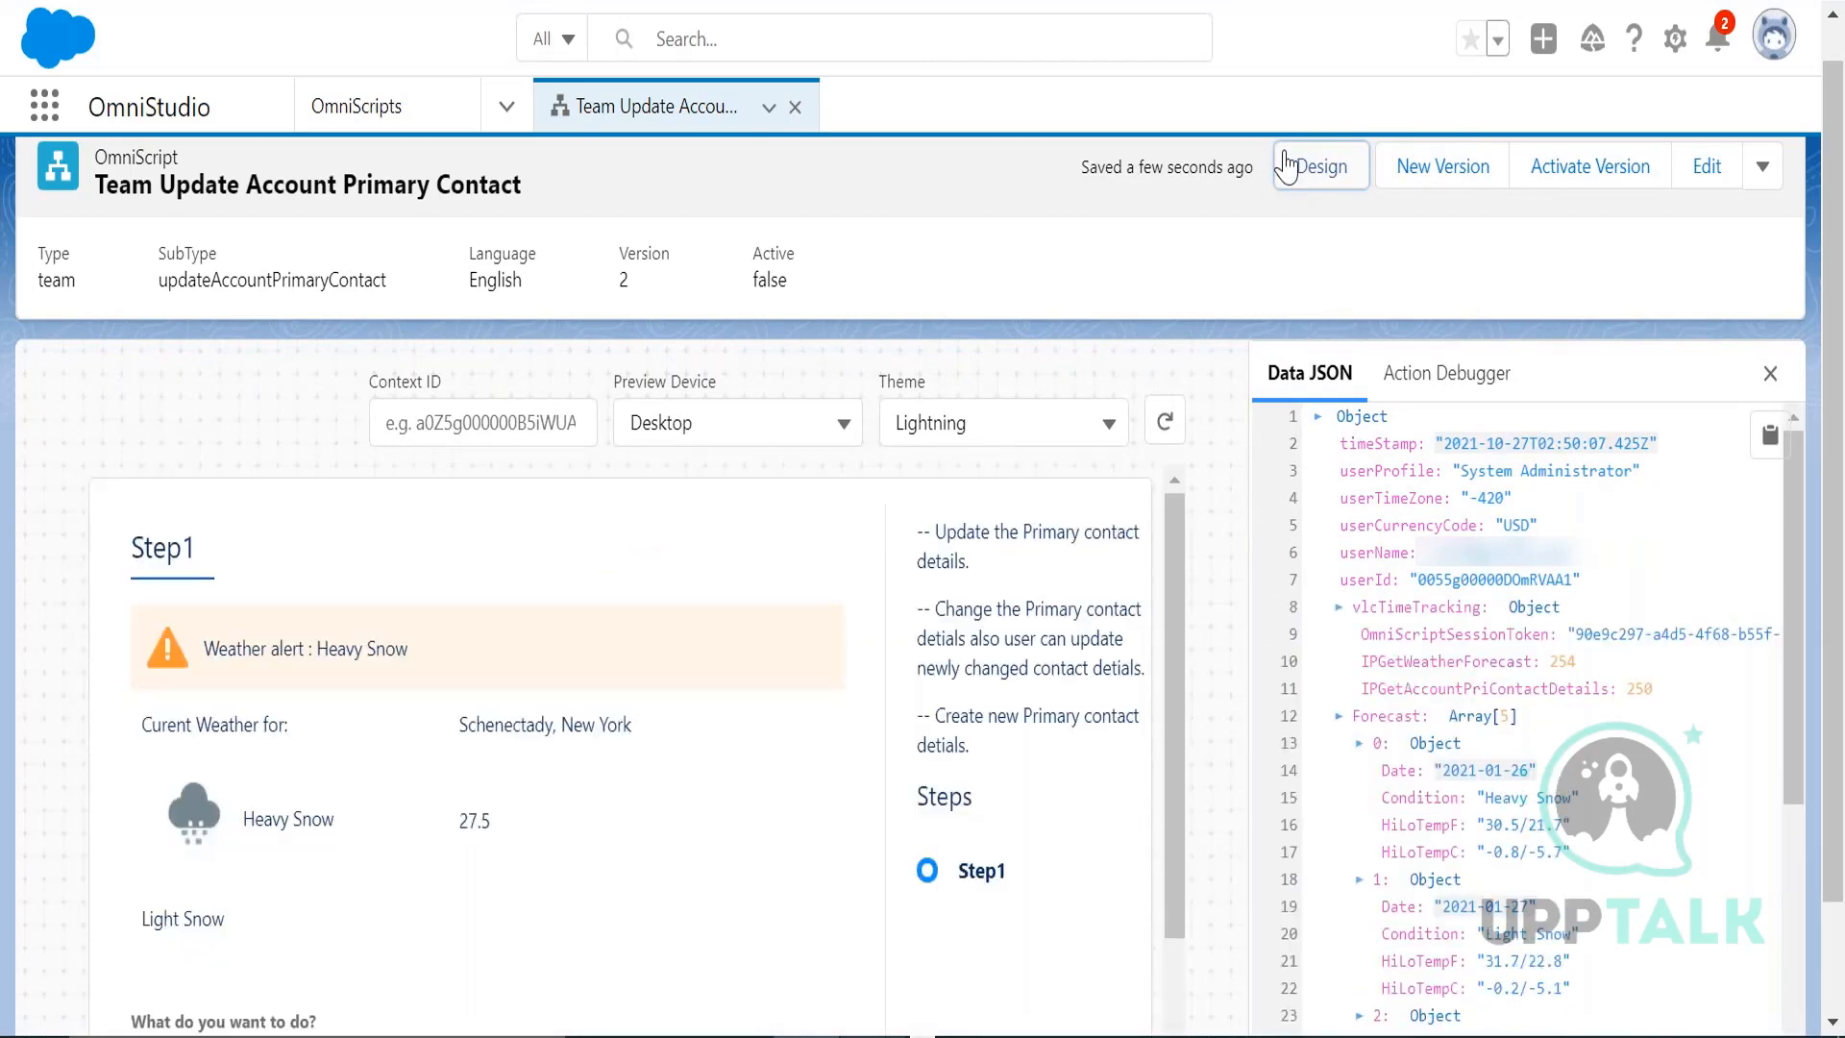
scroll(1195, 688, down, 3)
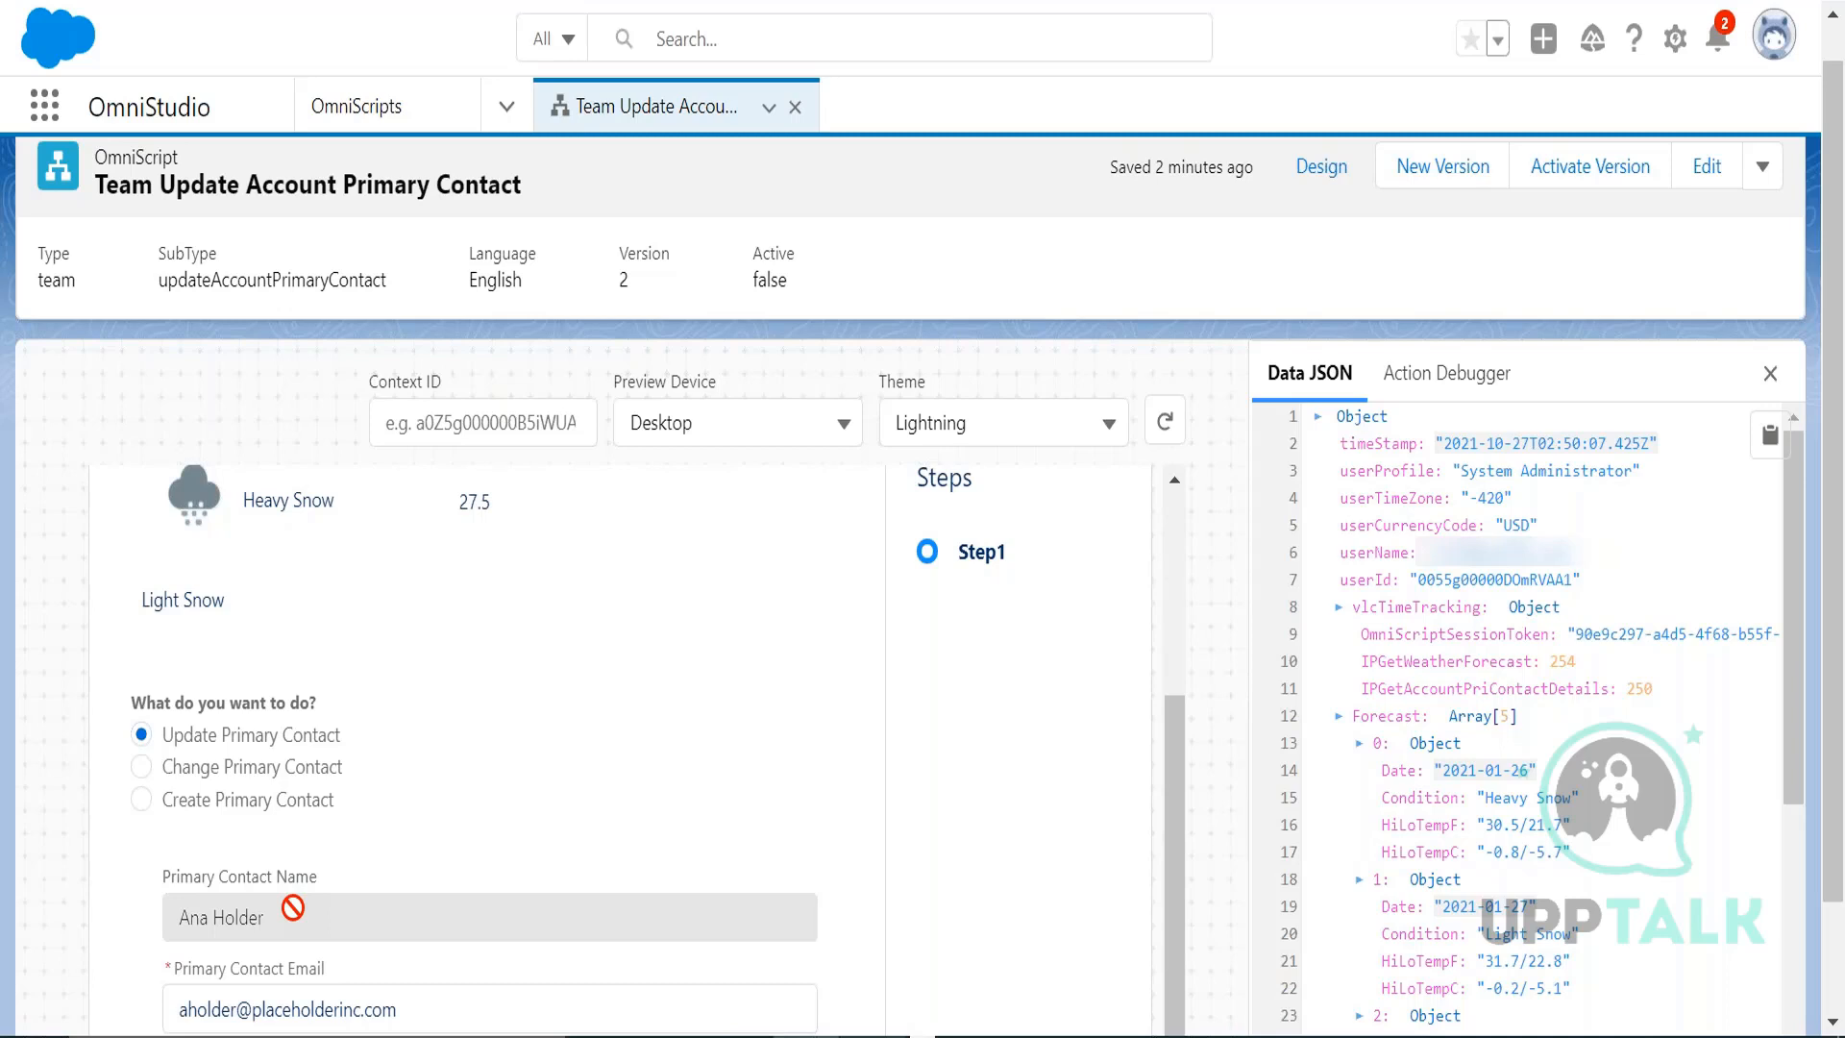
- Filter the integration procedures list by "team" and open Team Stub Get Account Details (Version 1) from team/getAccountDetails
click(506, 109)
click(424, 415)
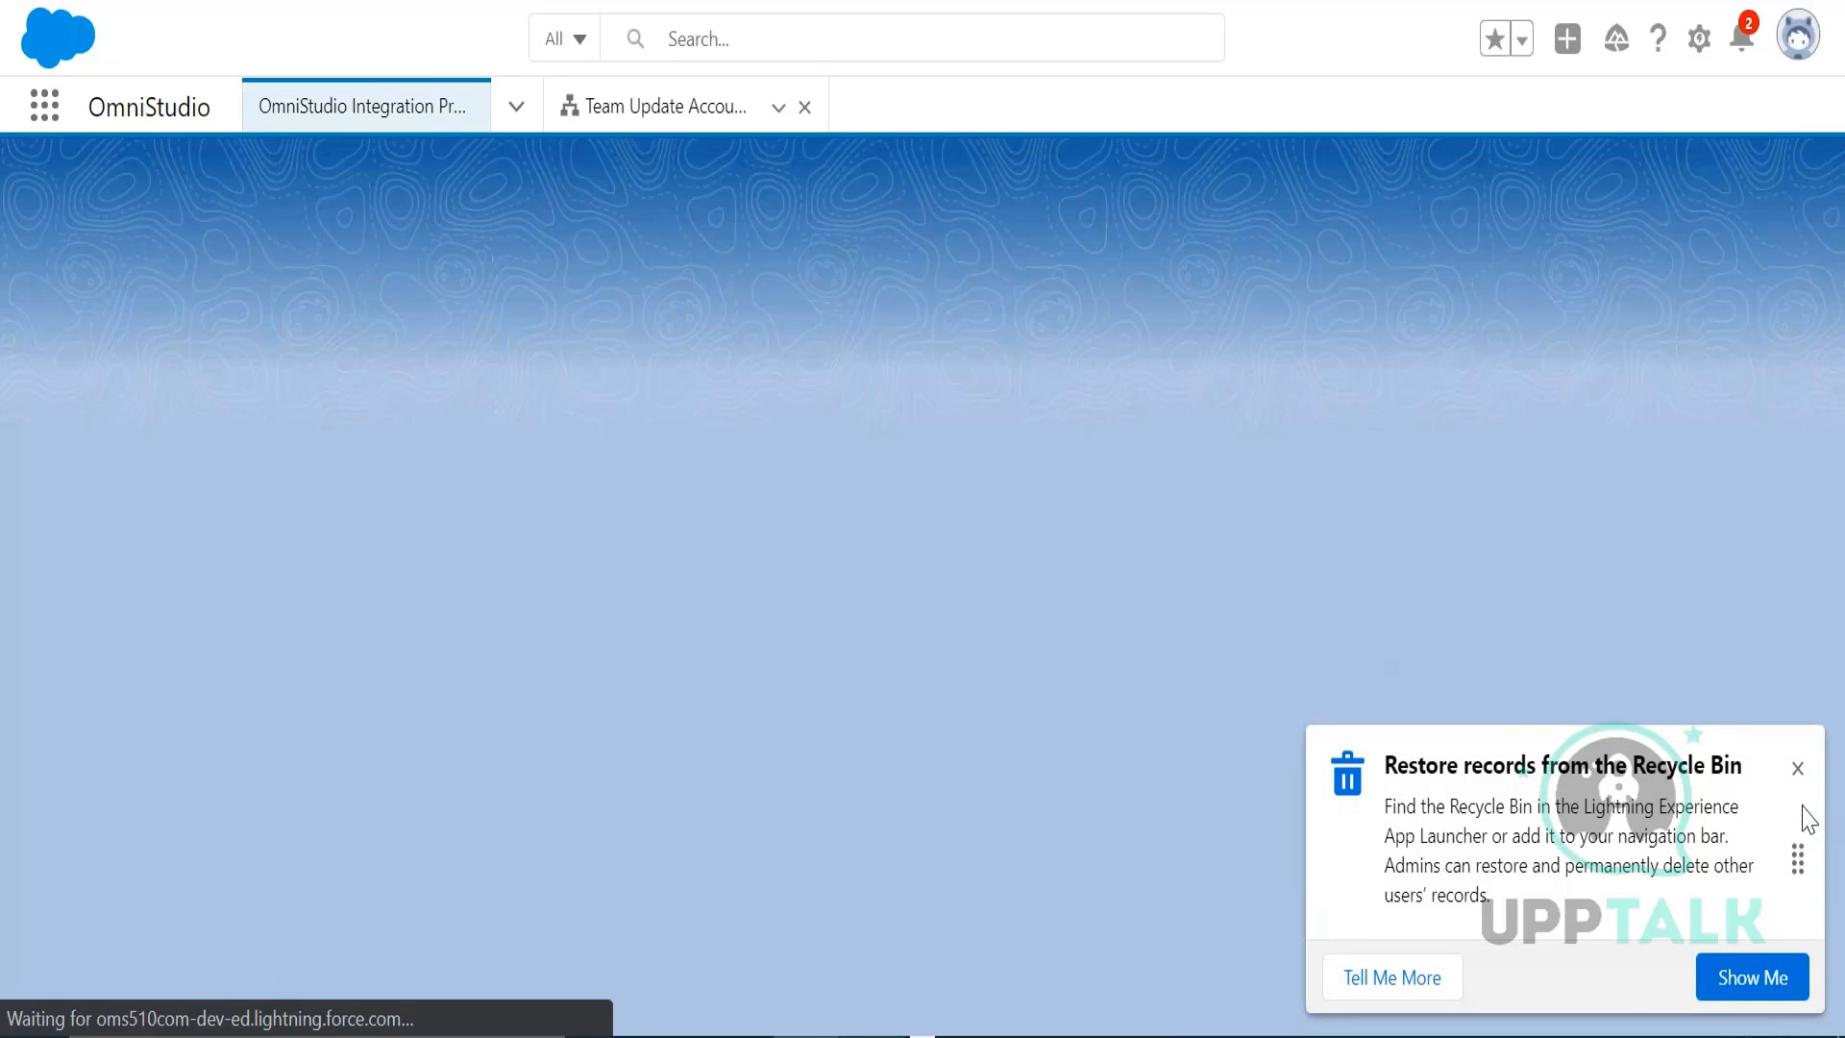
click(1798, 772)
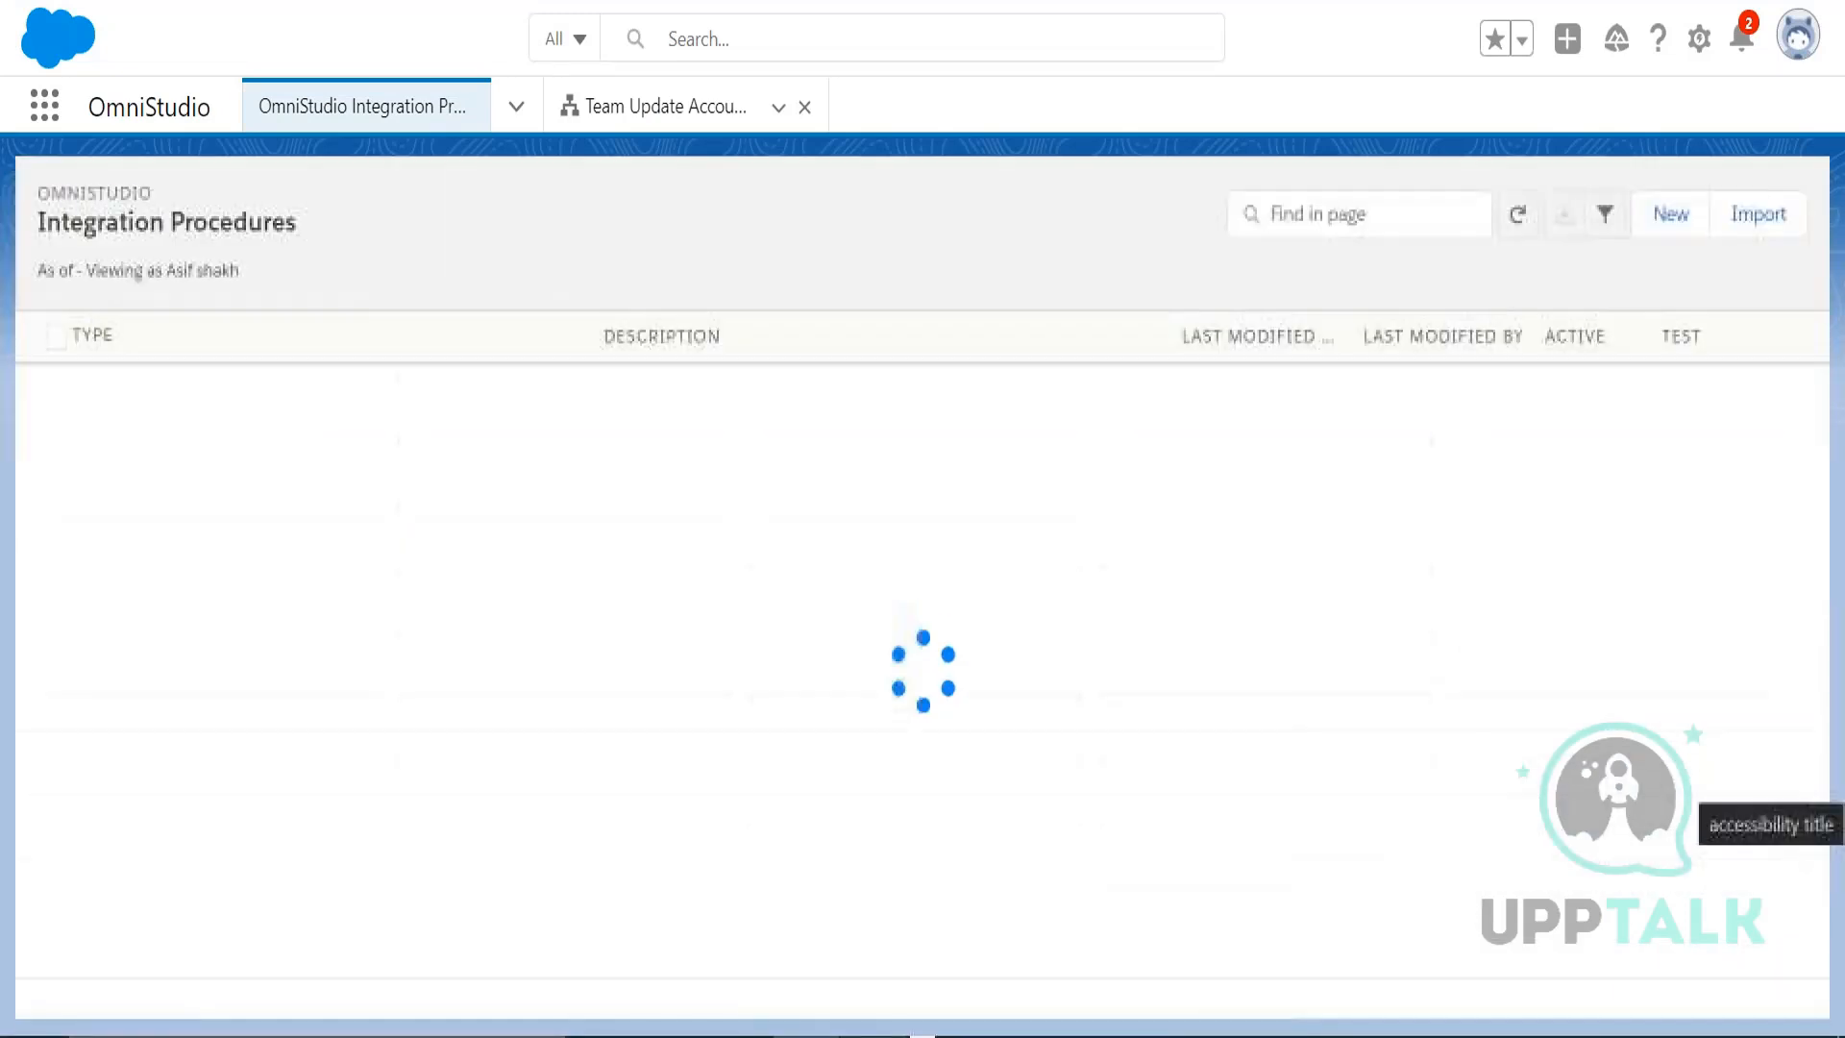
click(1374, 201)
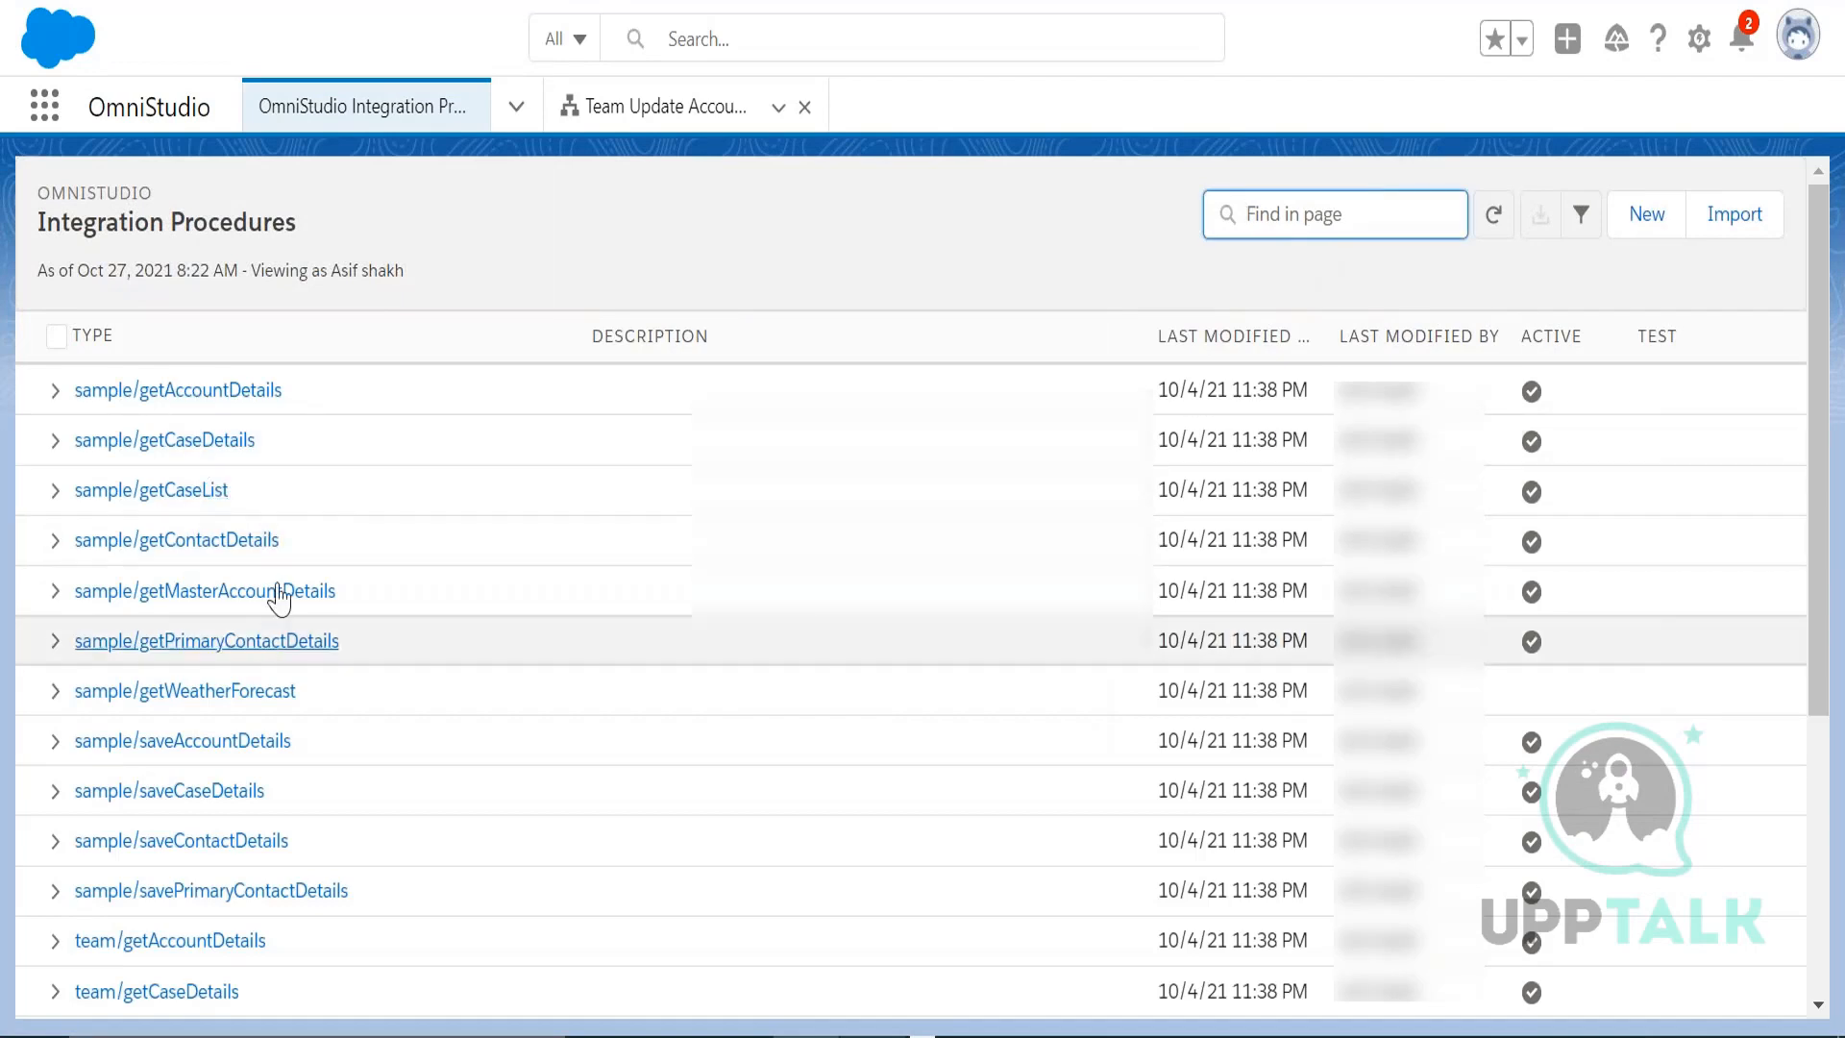
text(team)
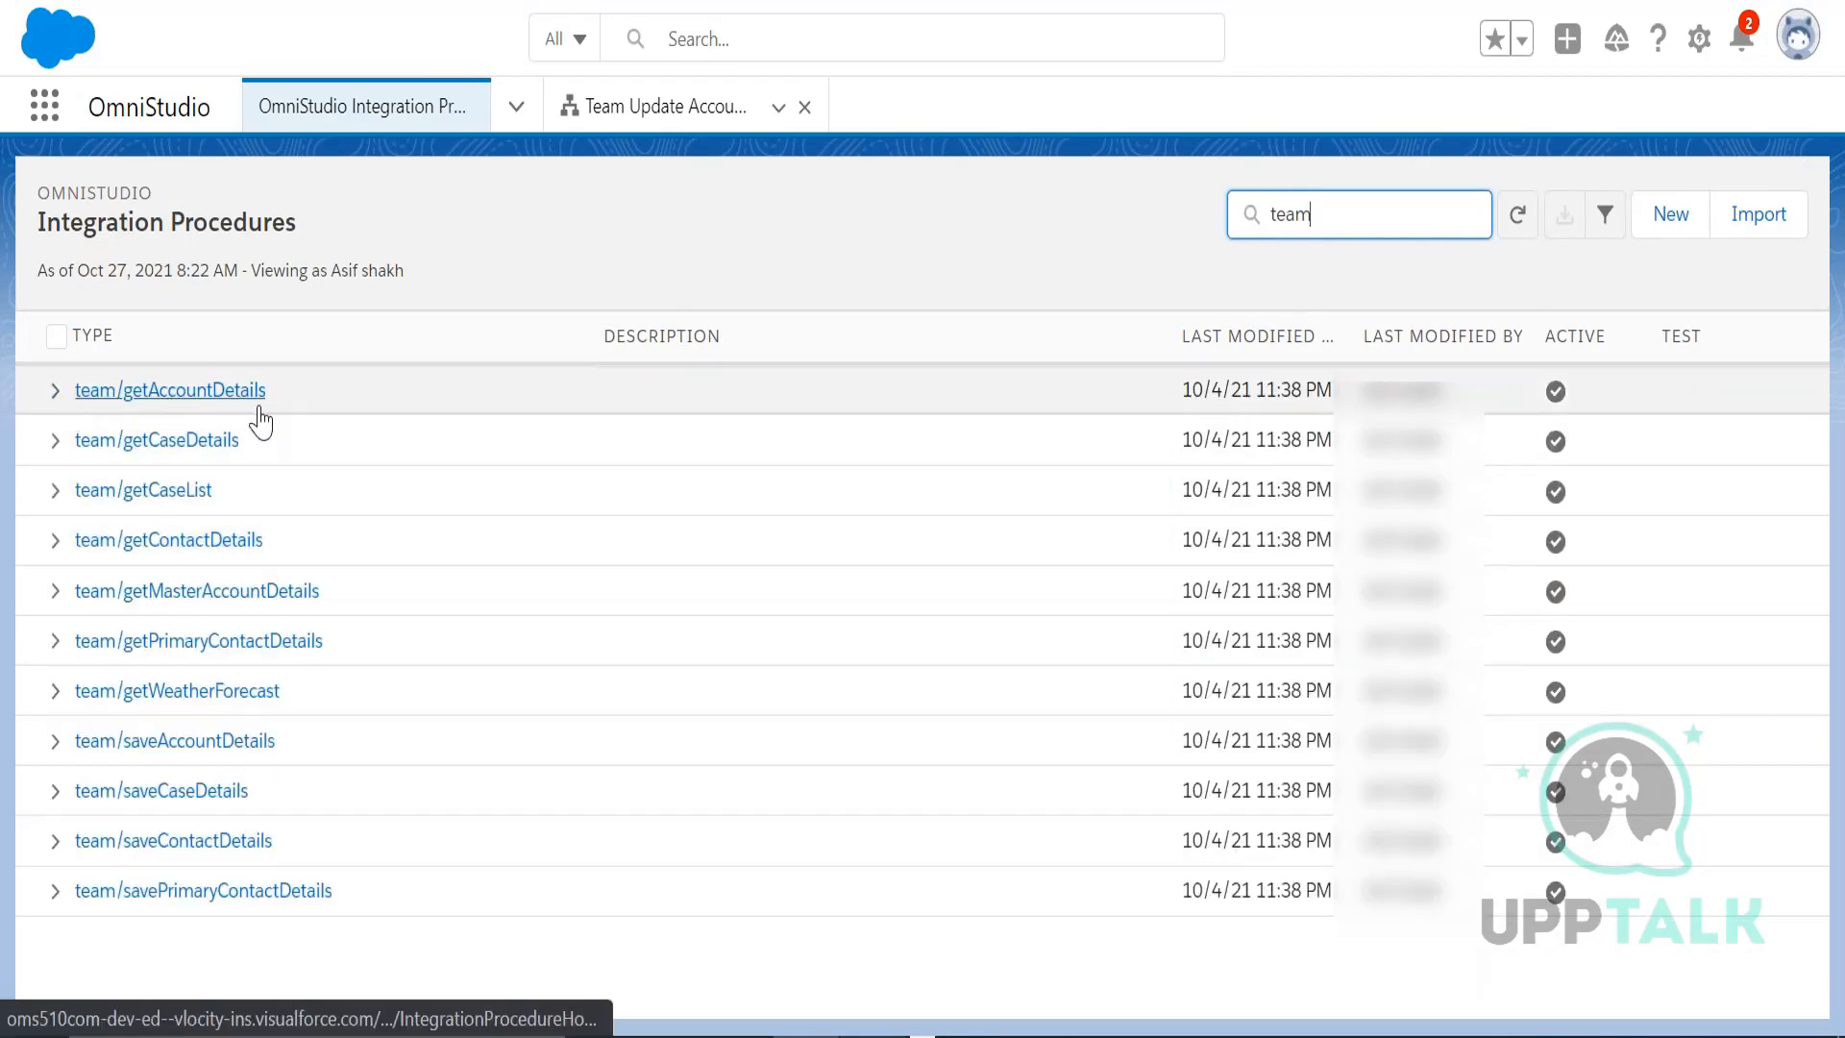
click(52, 392)
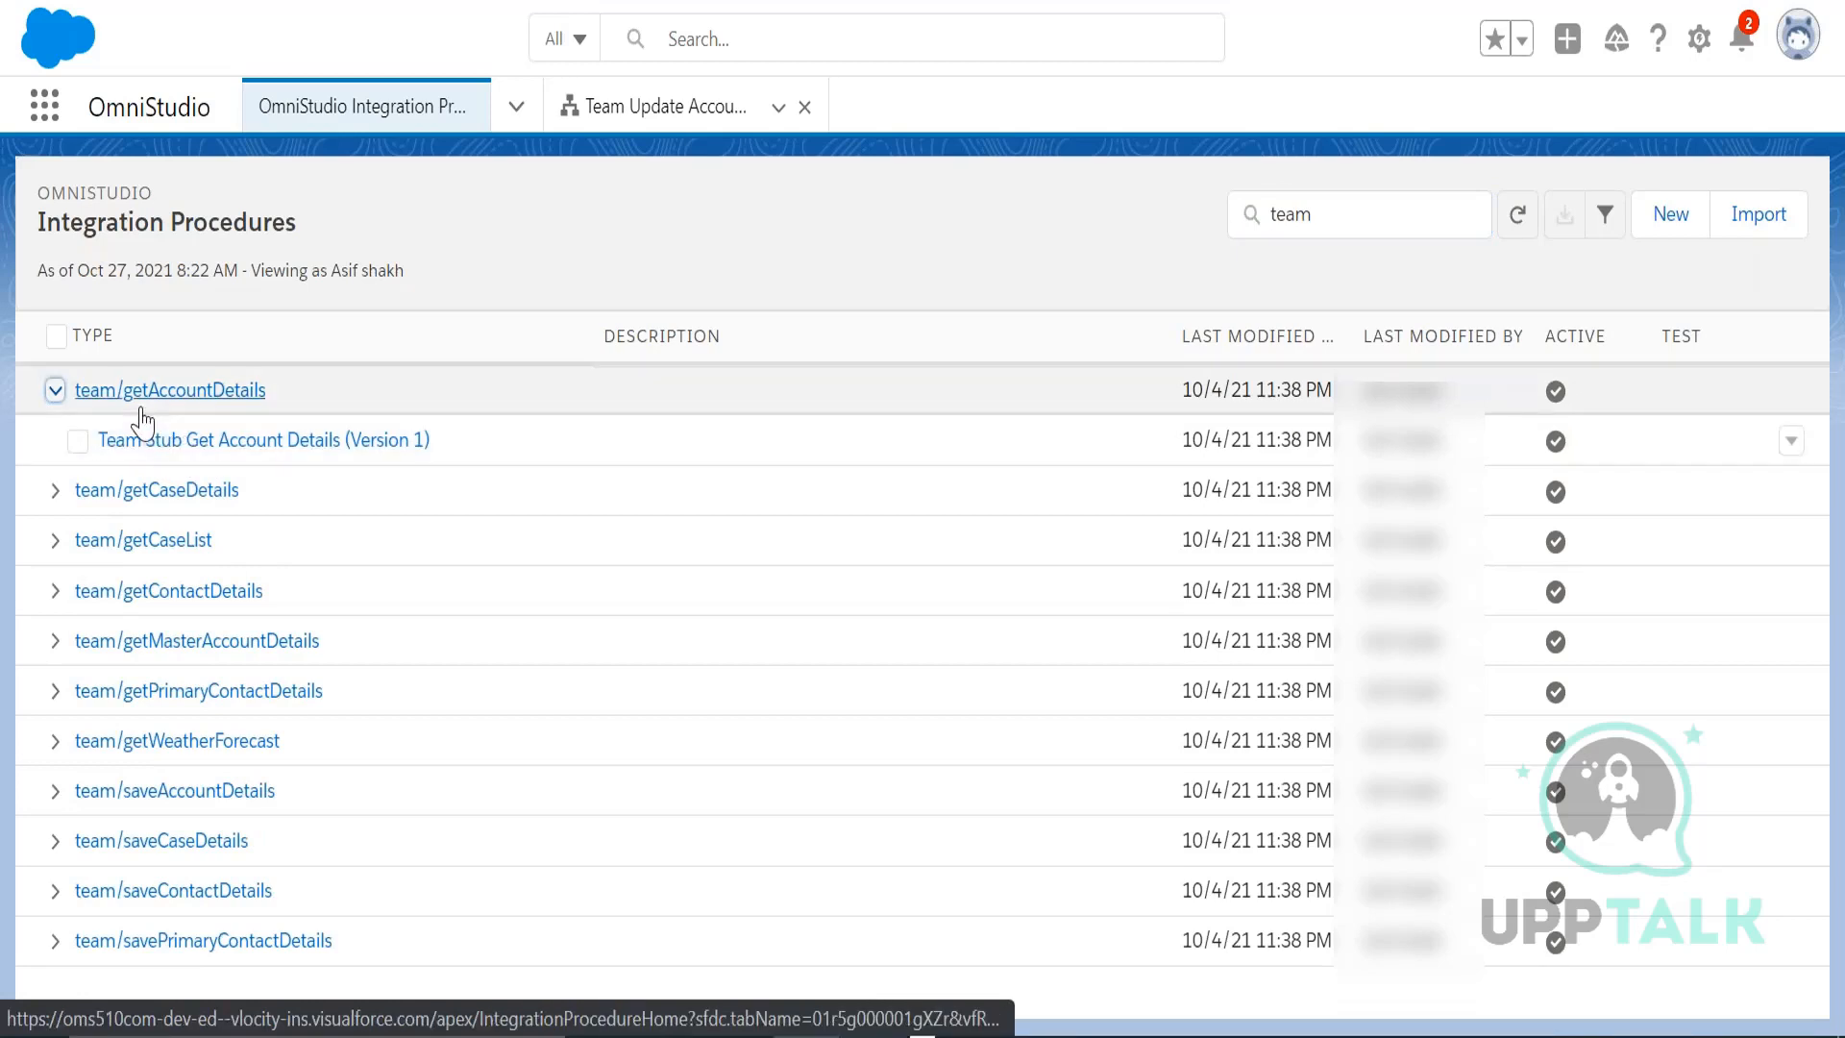
click(214, 442)
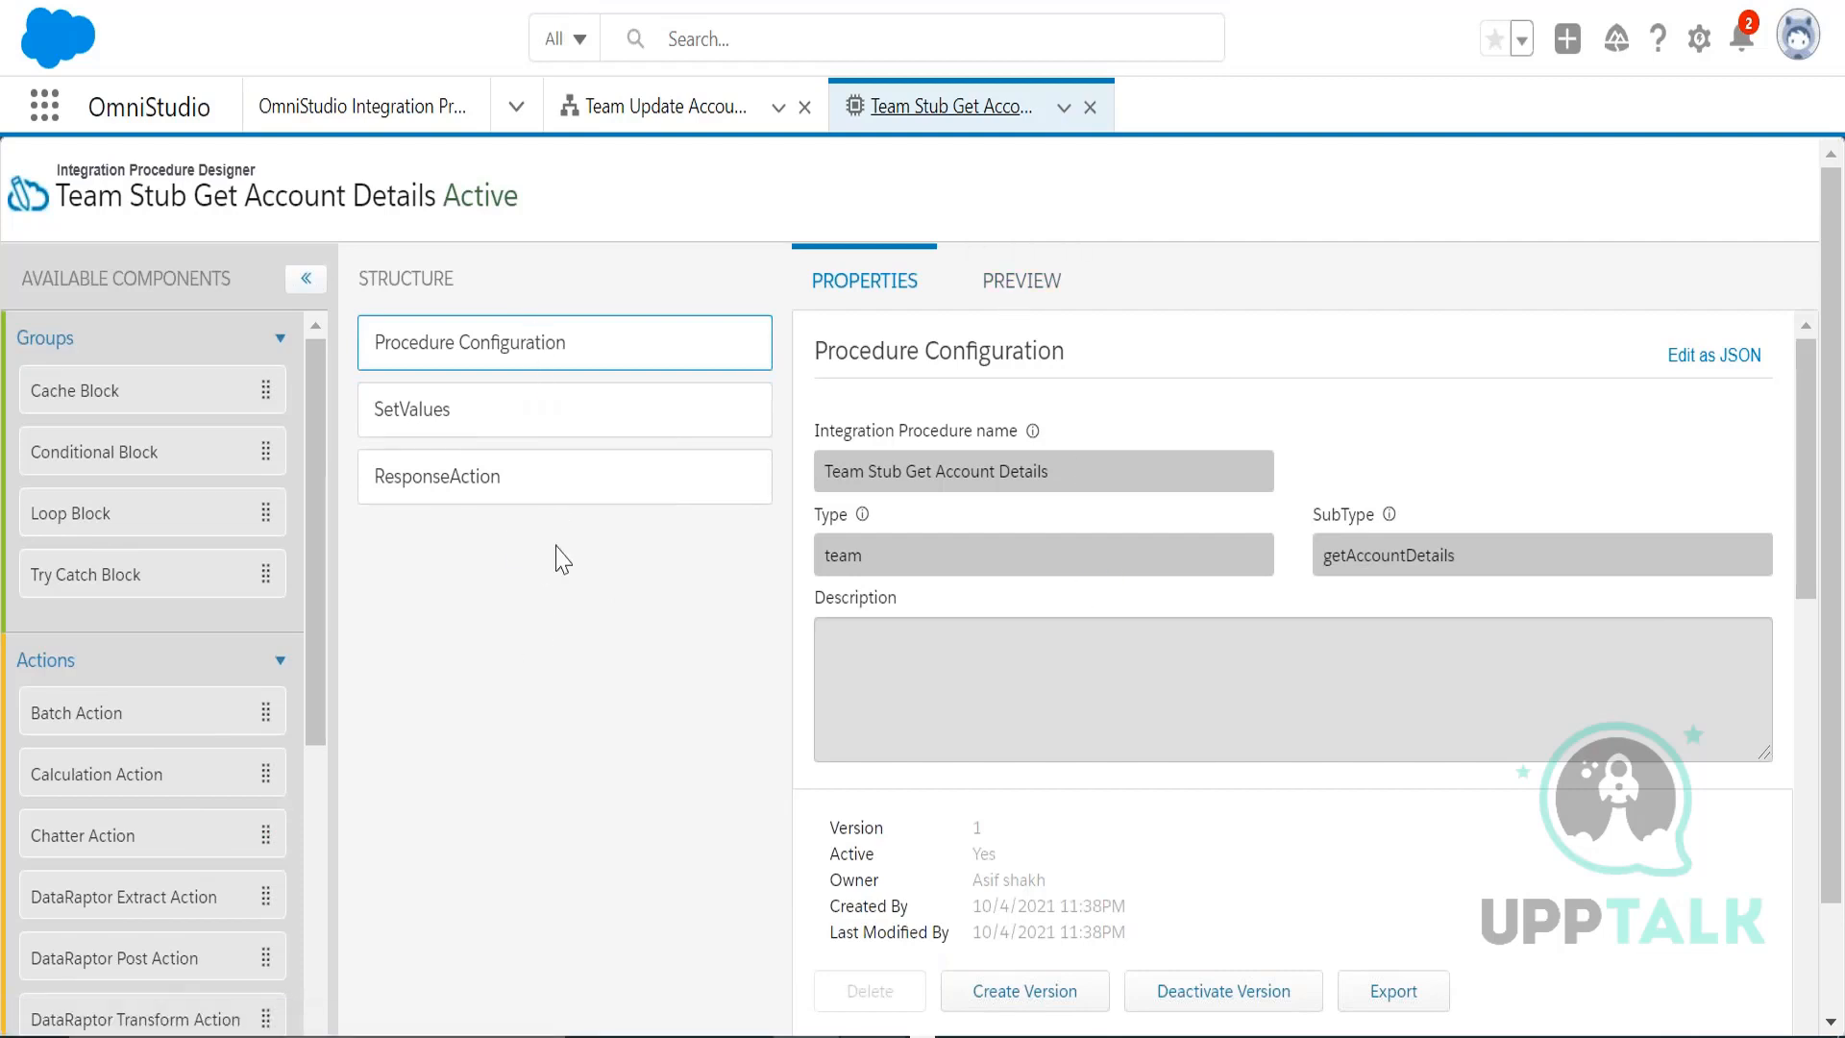
- Examine the SetValues element's value map, comparing the account name, website, phone and Id nodes with their values
click(506, 354)
click(562, 420)
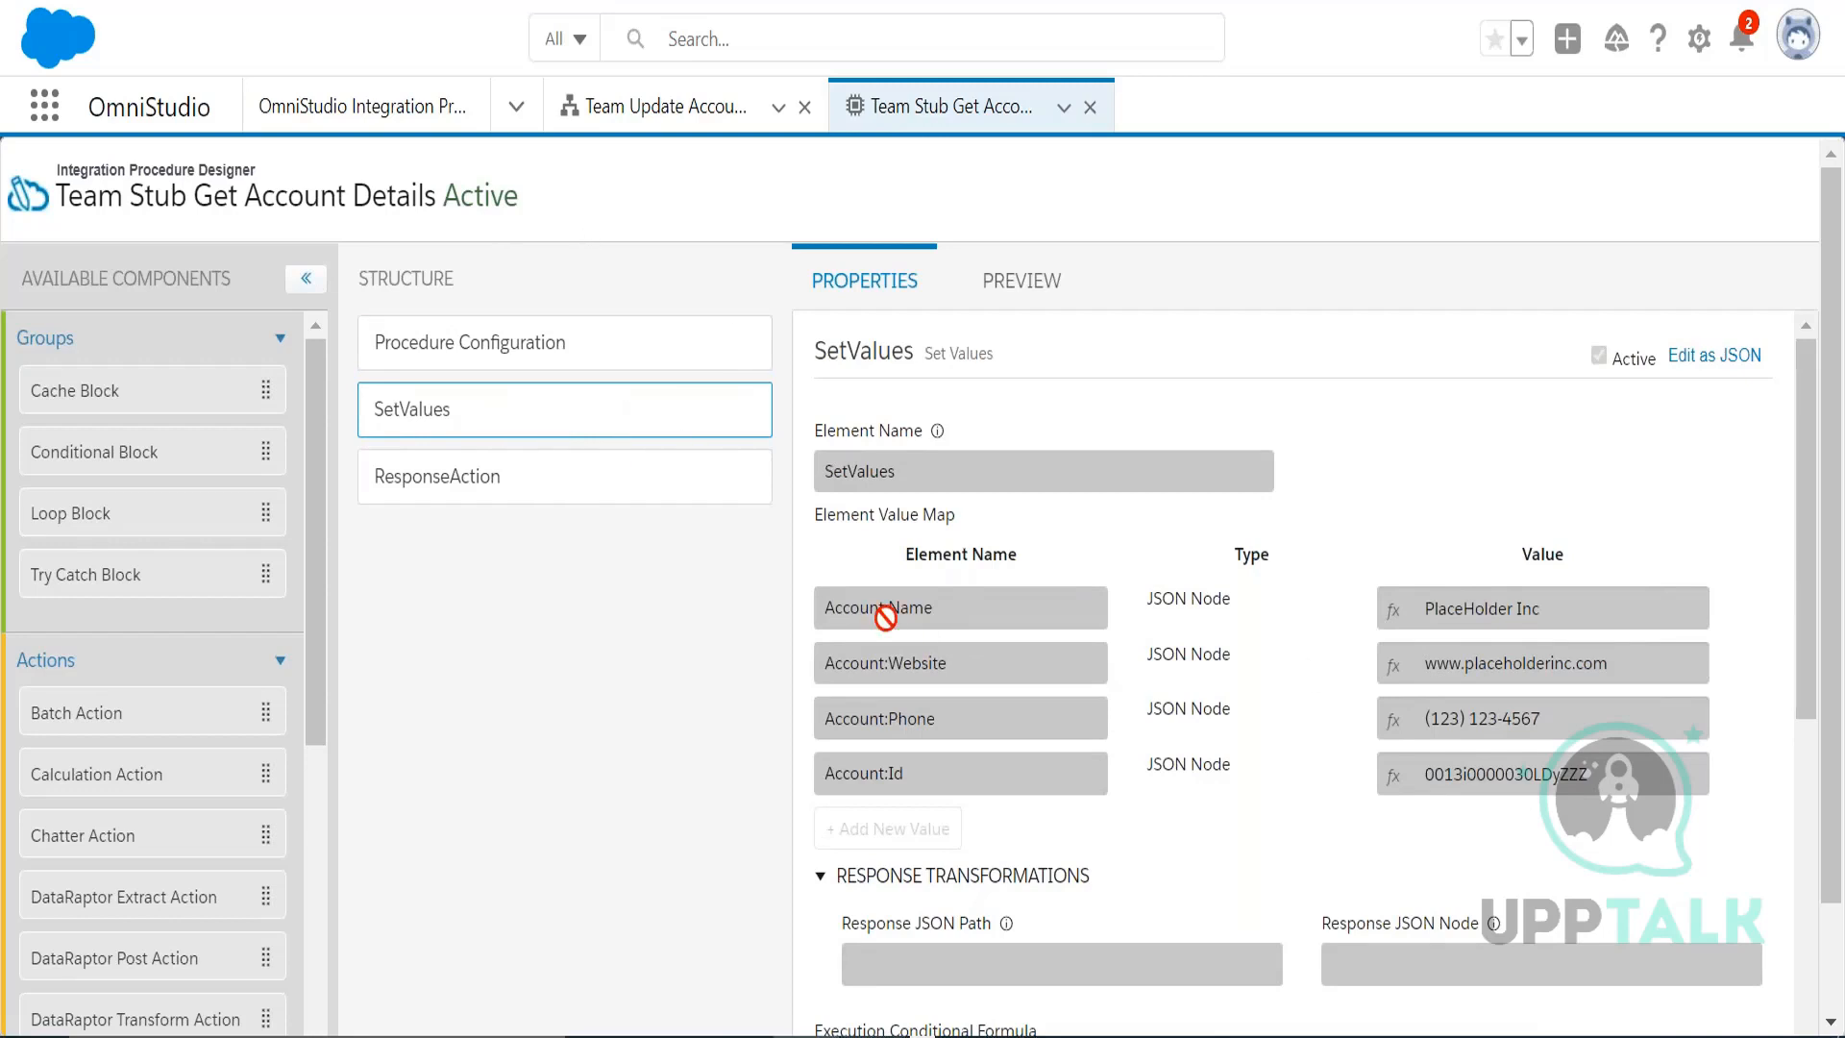
drag(824, 608, 940, 605)
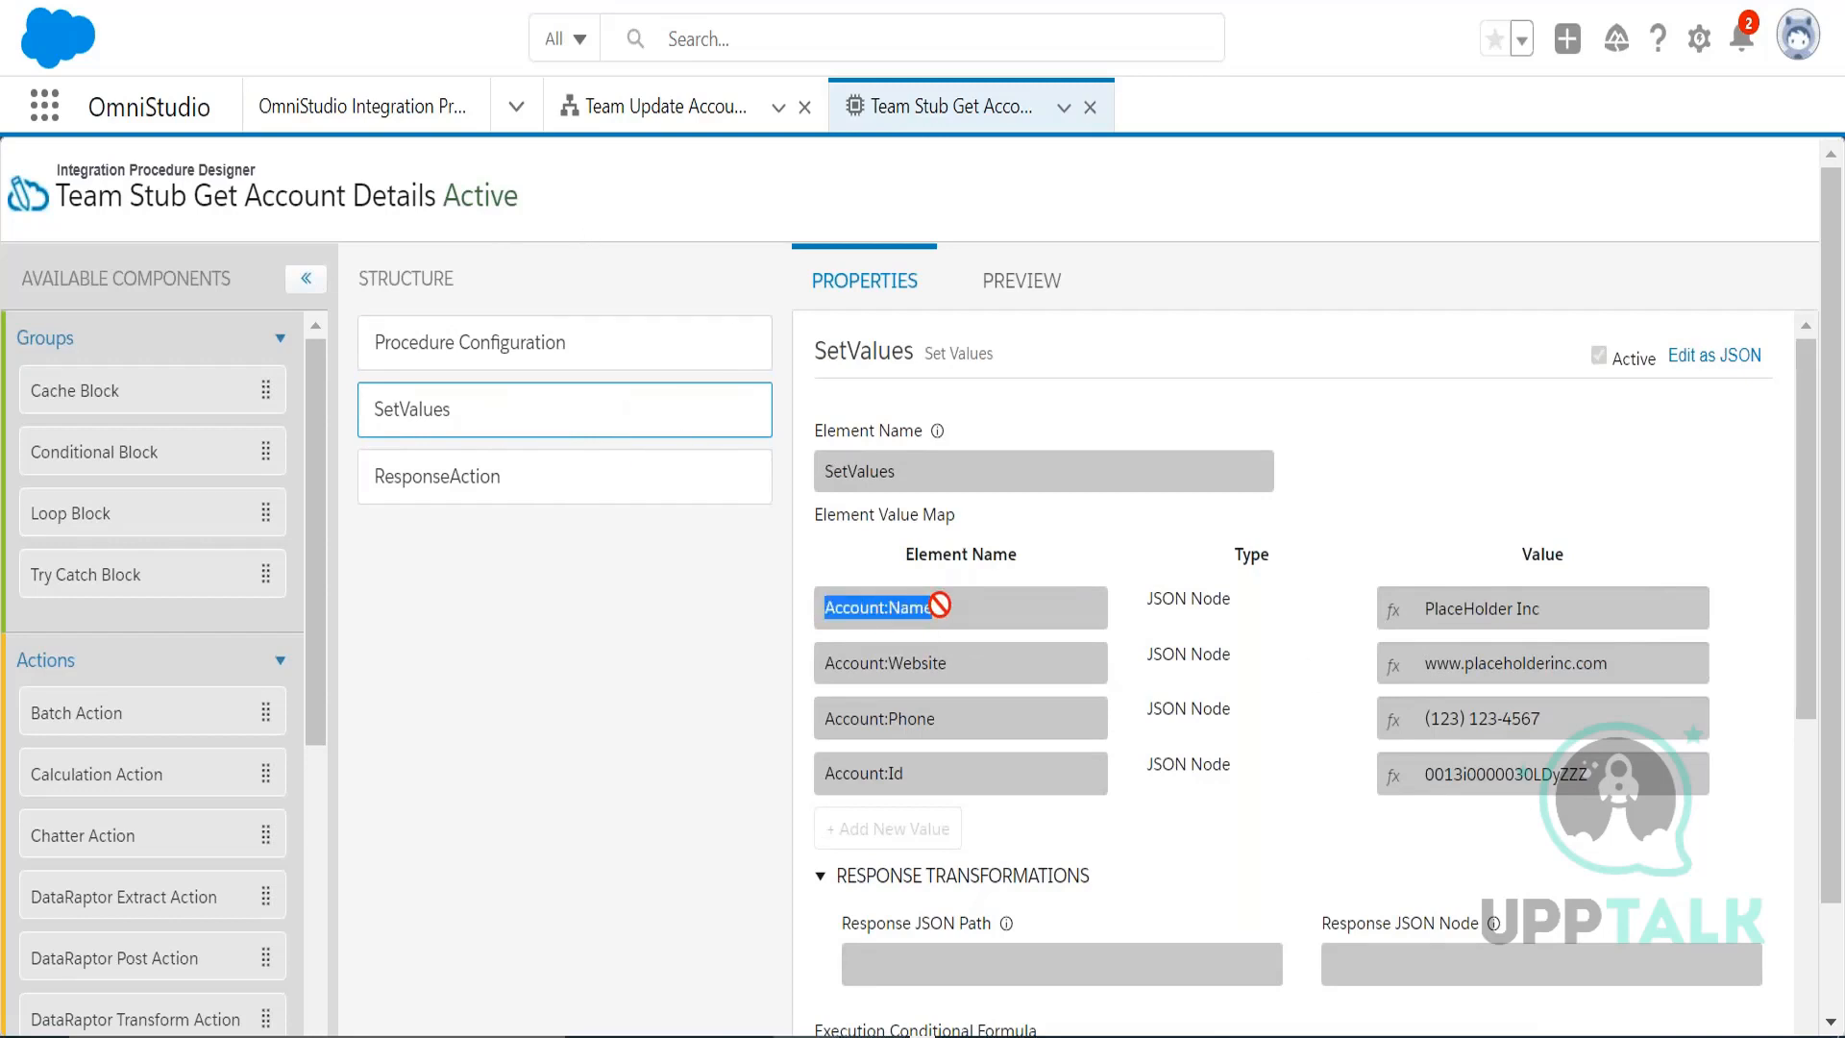
click(1417, 620)
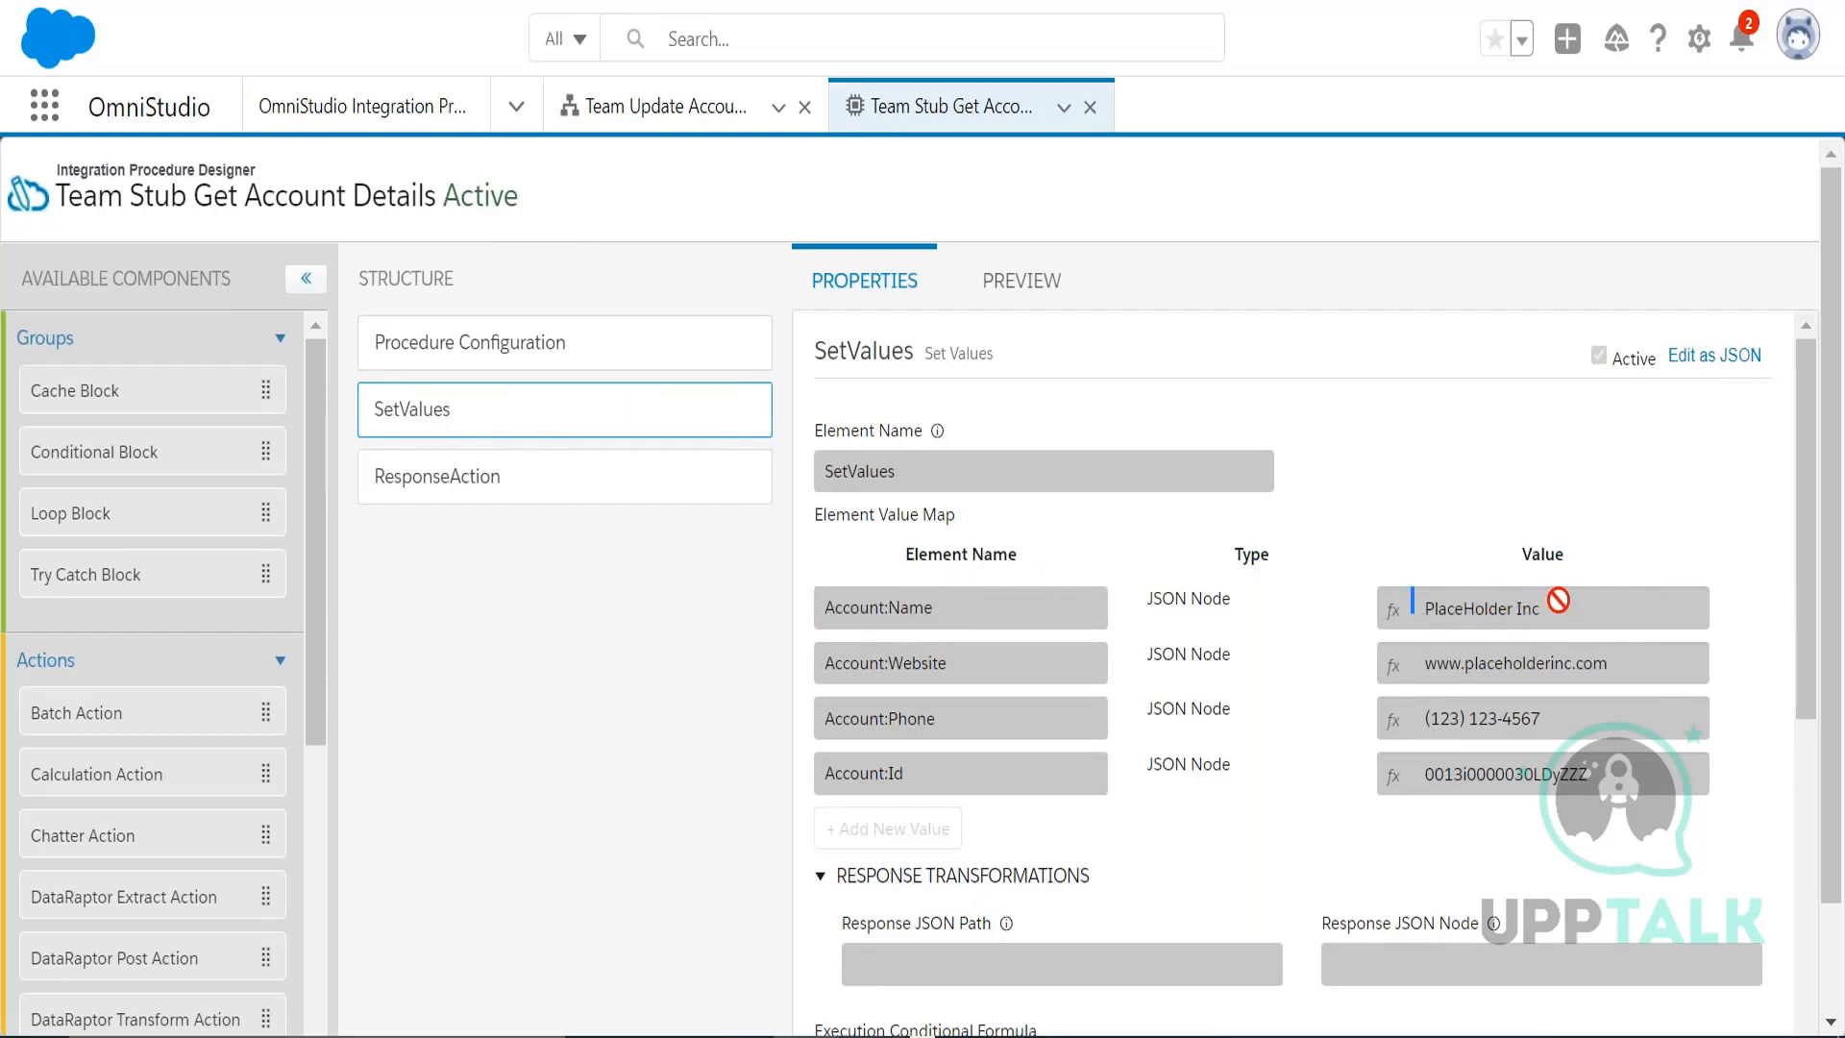
drag(1557, 606, 1363, 587)
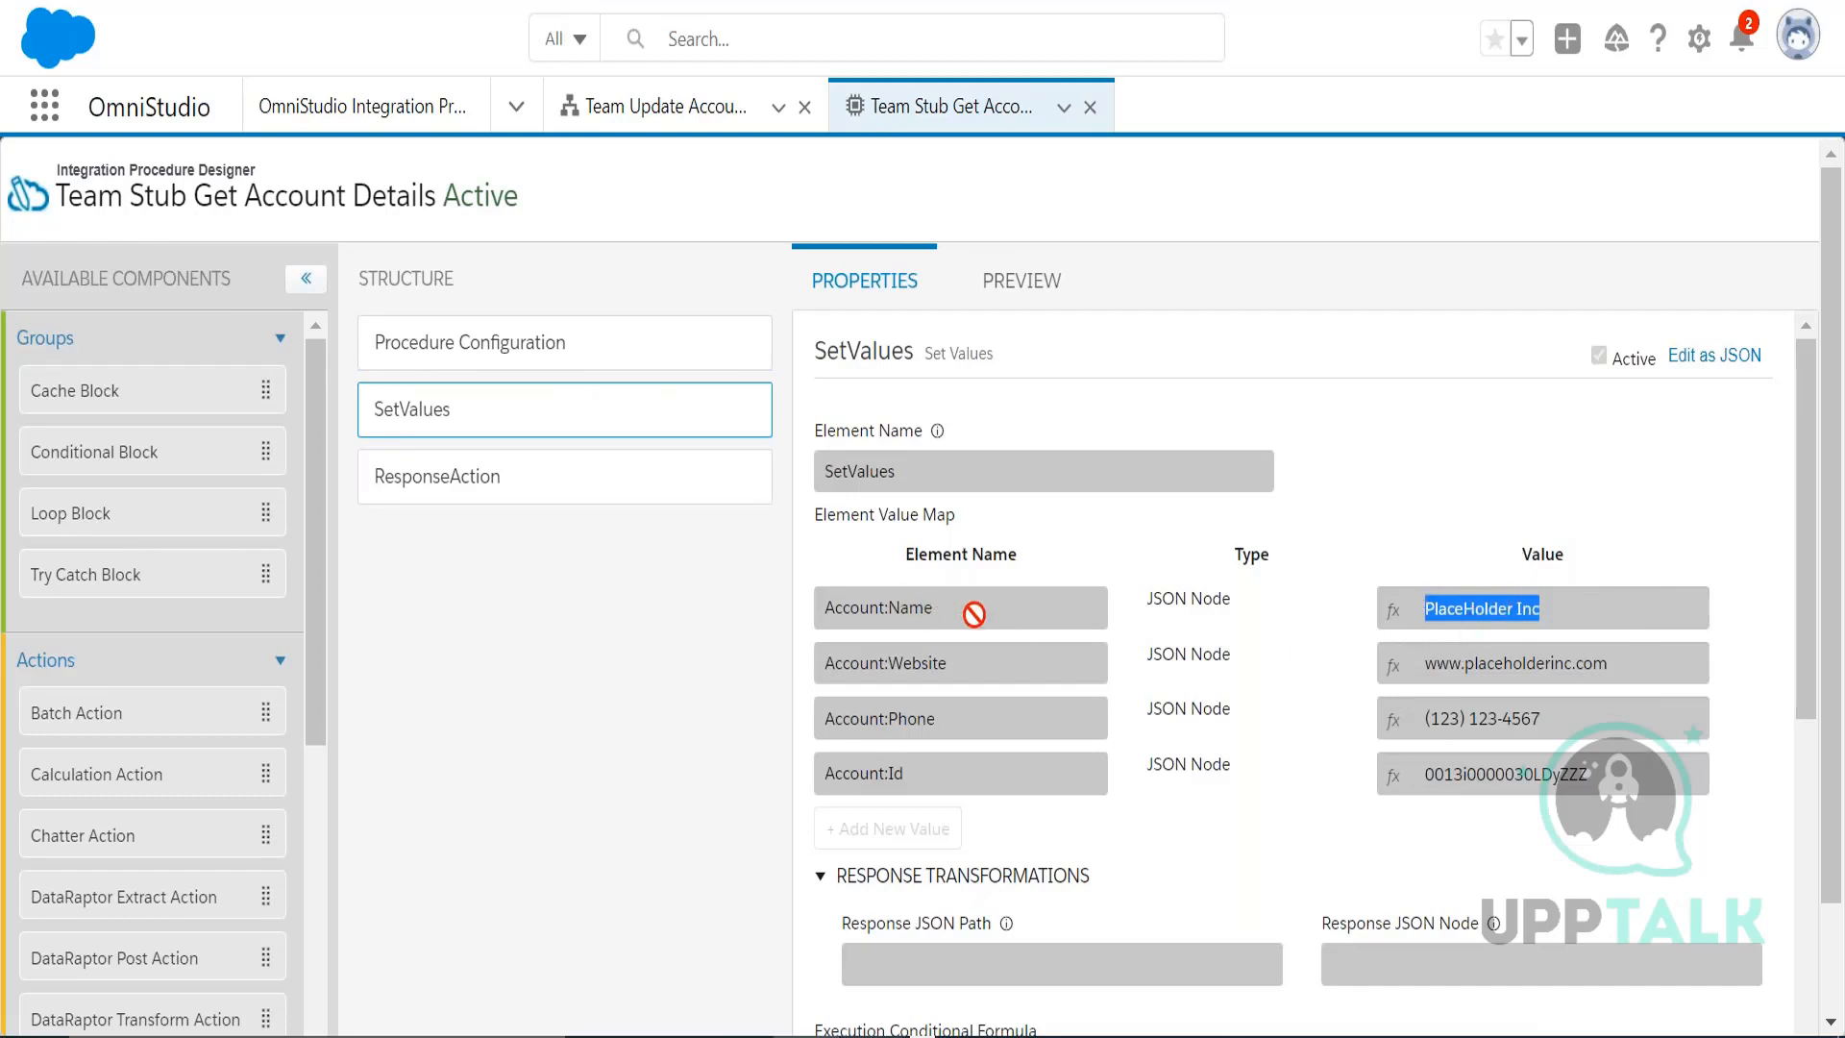
drag(1485, 615, 1618, 650)
drag(1103, 665, 1424, 778)
drag(1424, 774, 1029, 321)
- Execute Team Stub Get Account Details in preview without input parameters and examine the Account node in the response JSON
click(1014, 289)
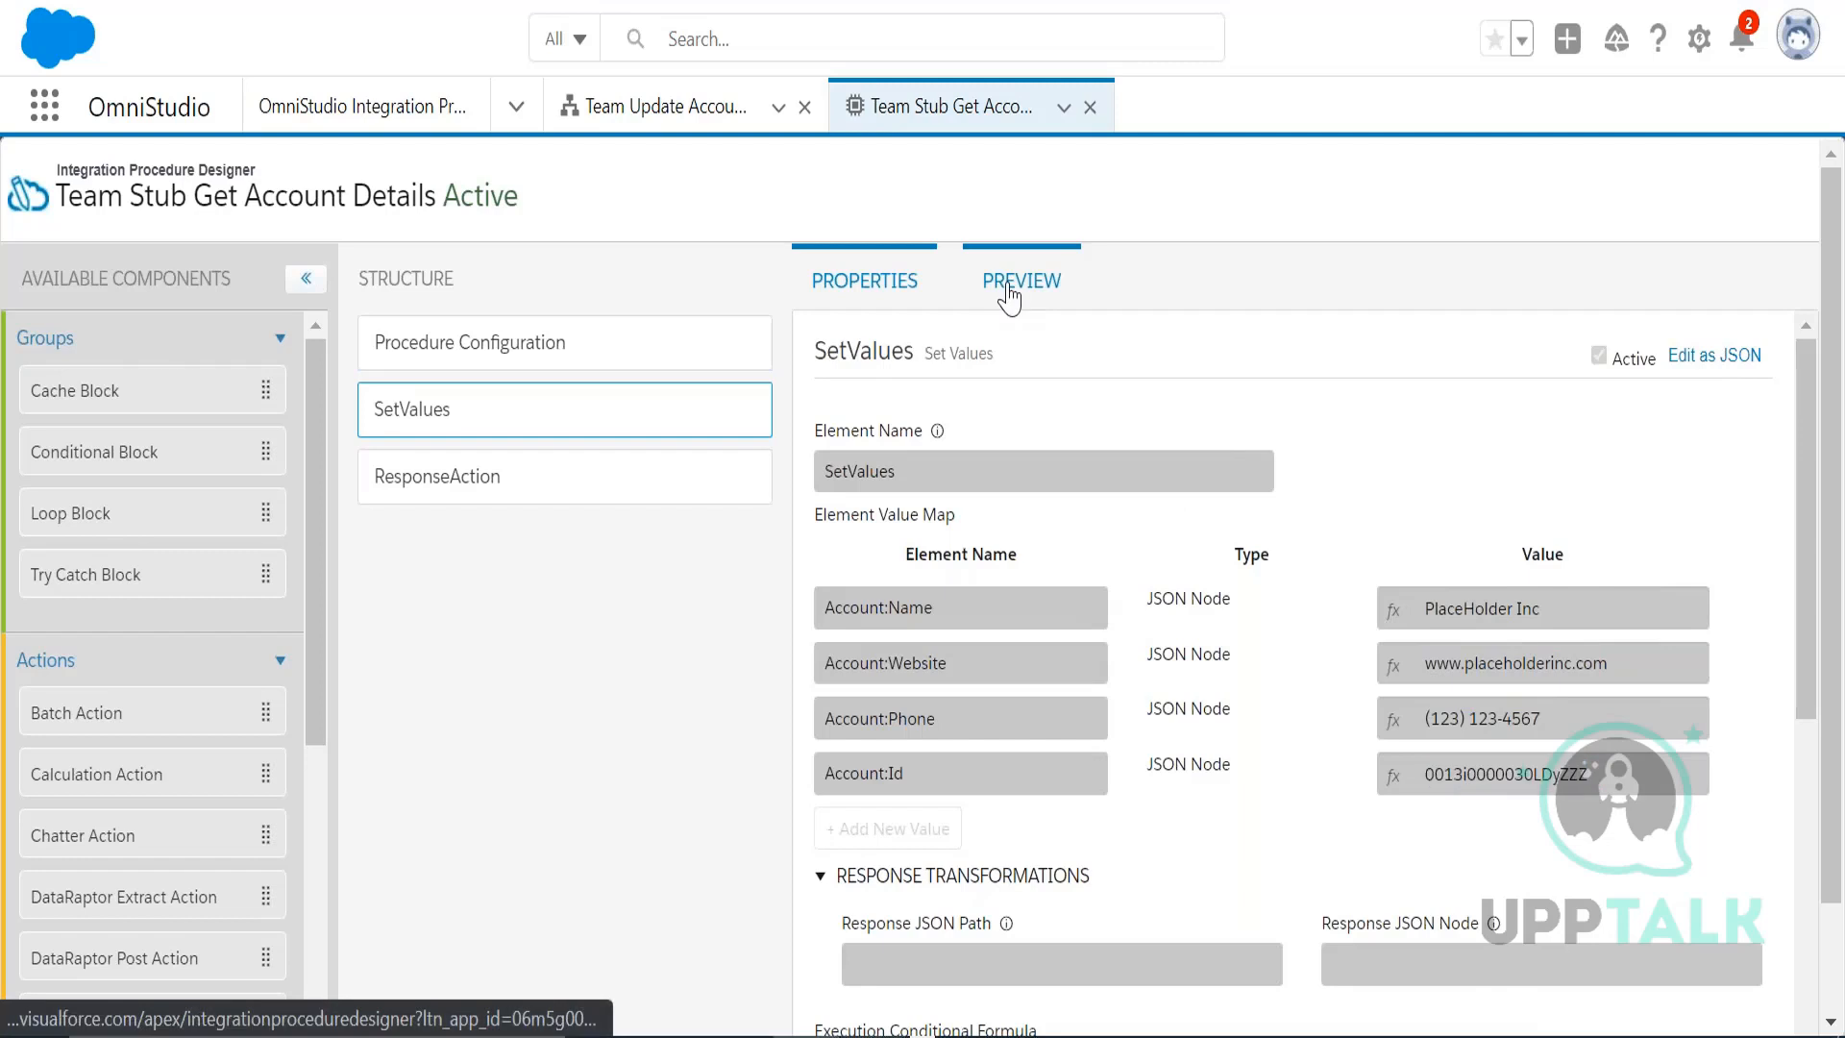
click(817, 734)
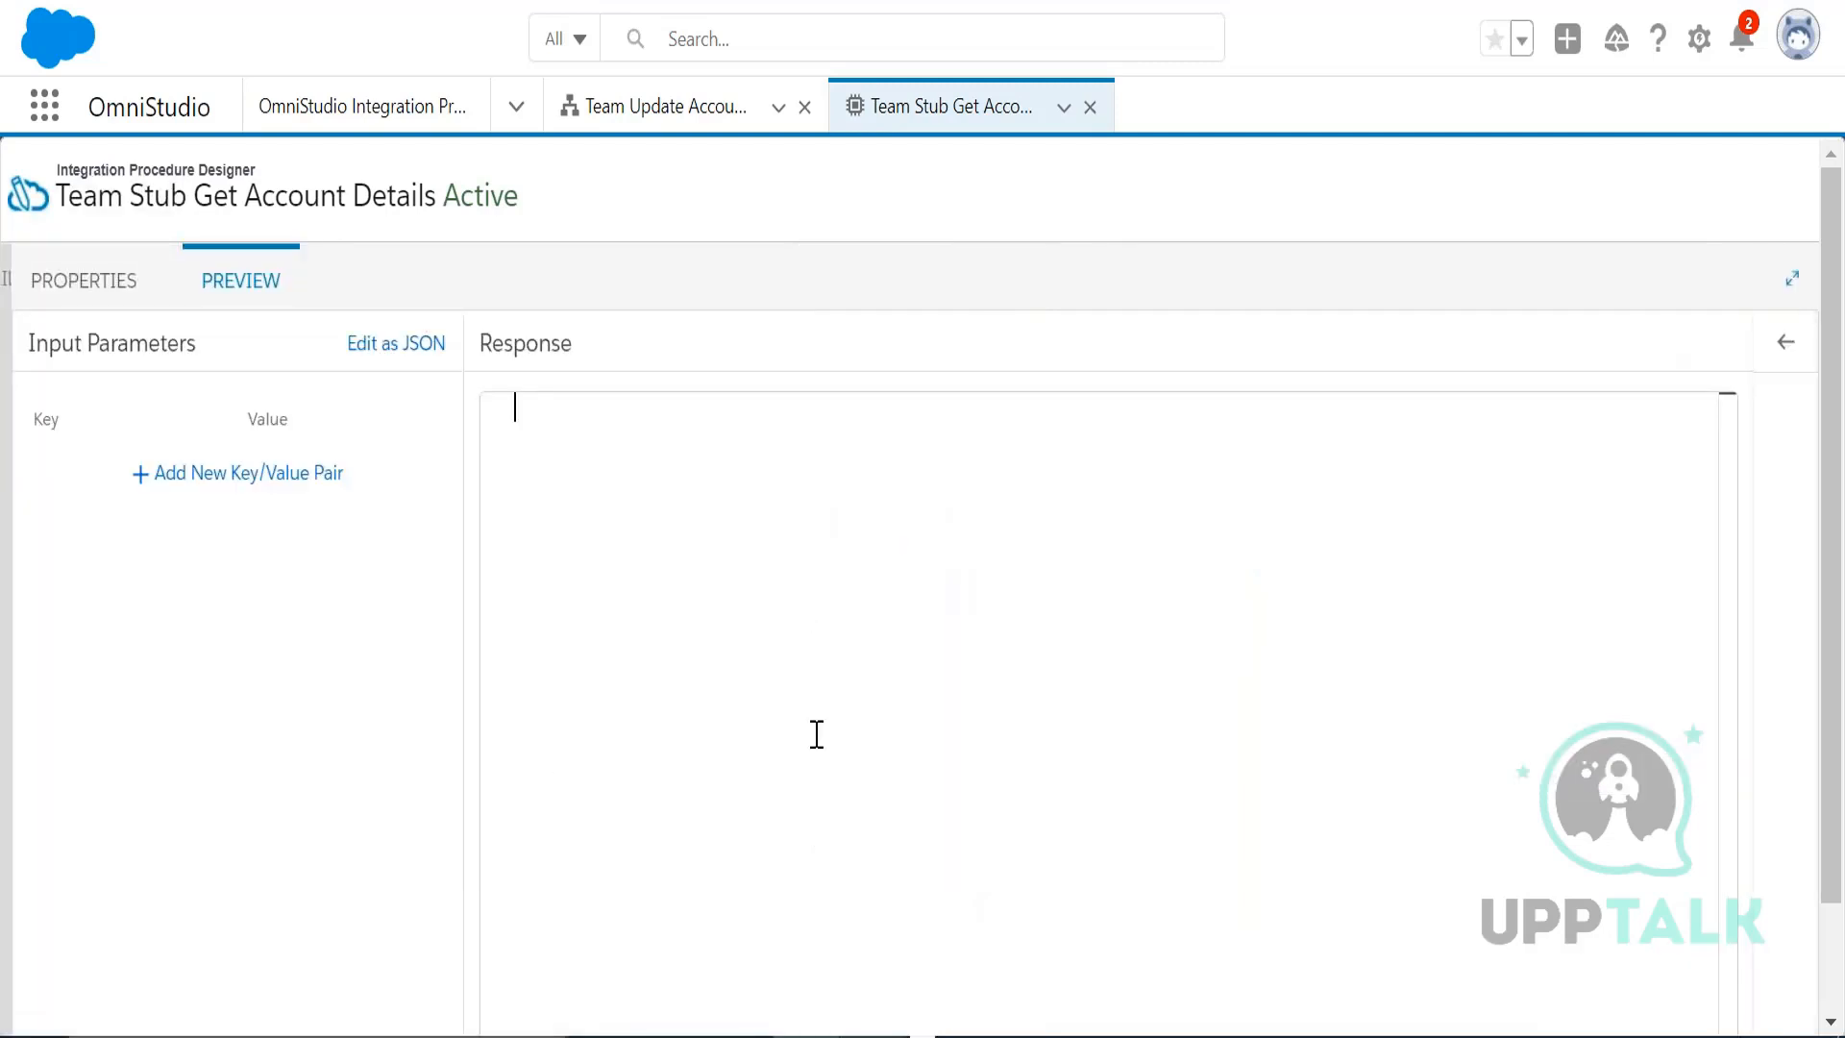
scroll(659, 284, down, 2)
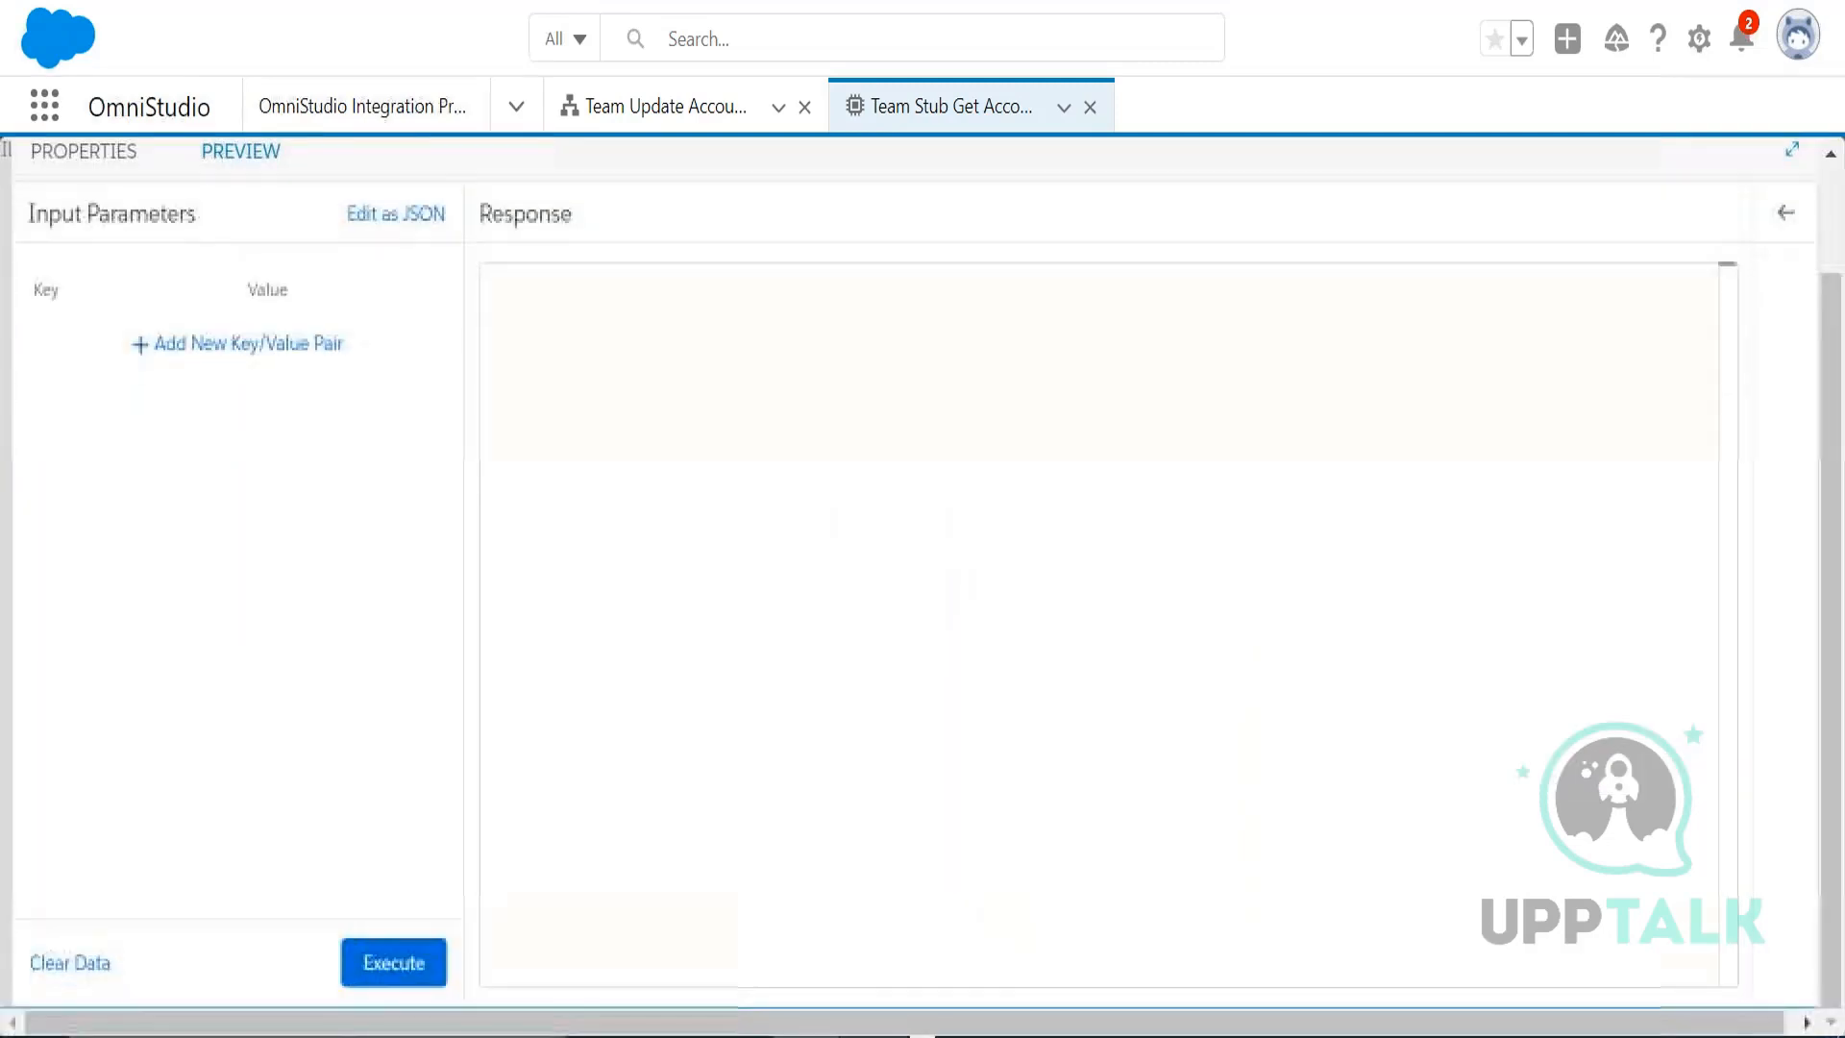
click(405, 972)
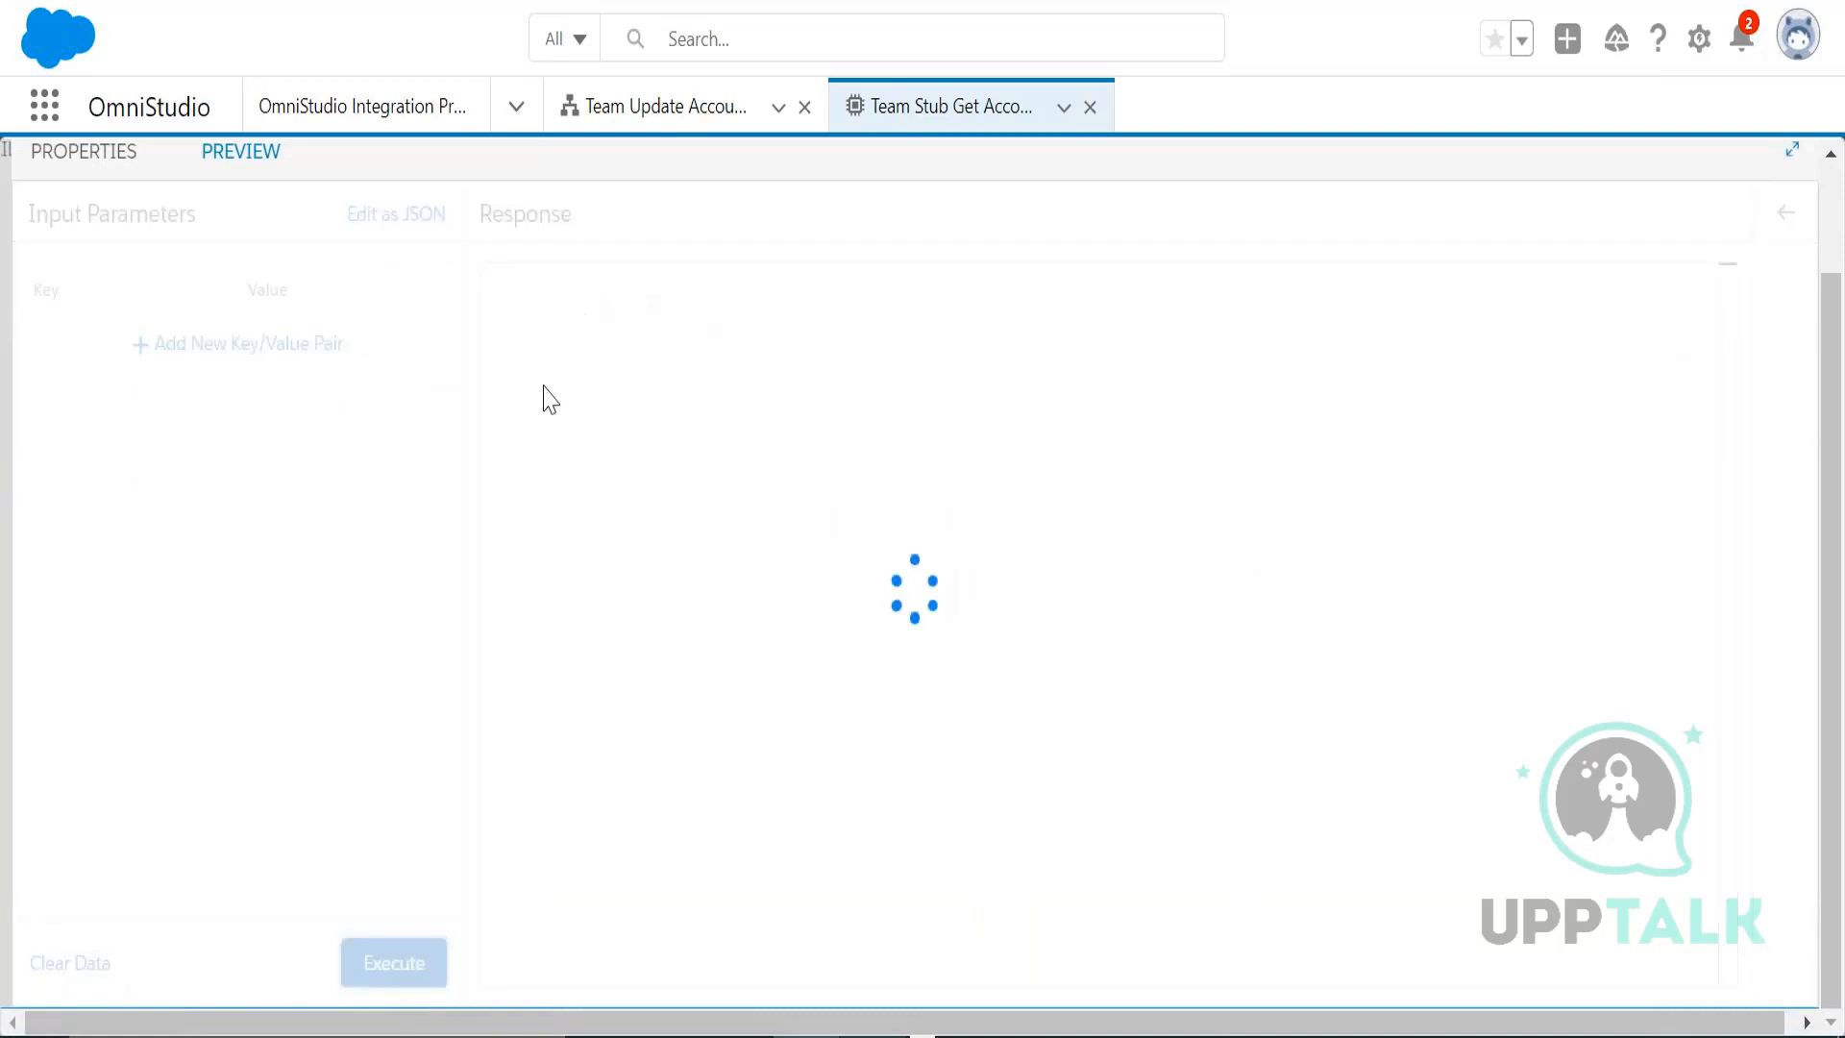
drag(521, 279, 527, 511)
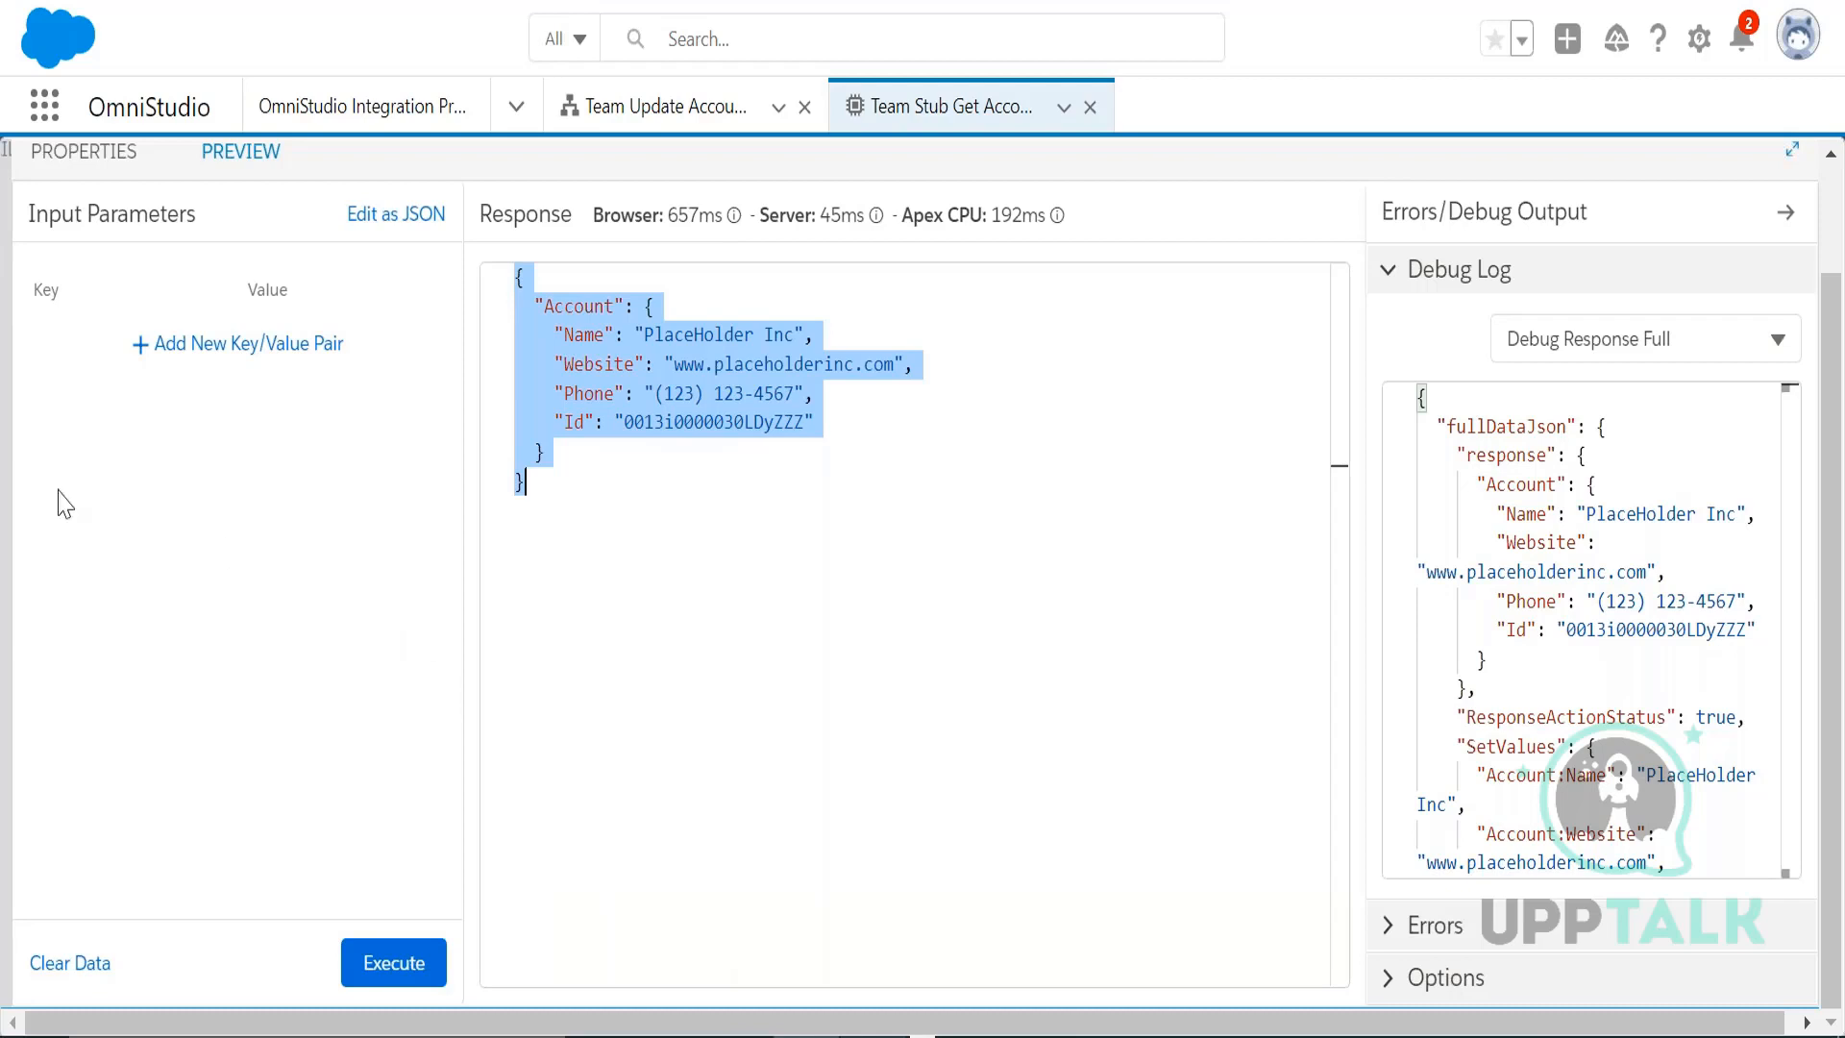
click(536, 554)
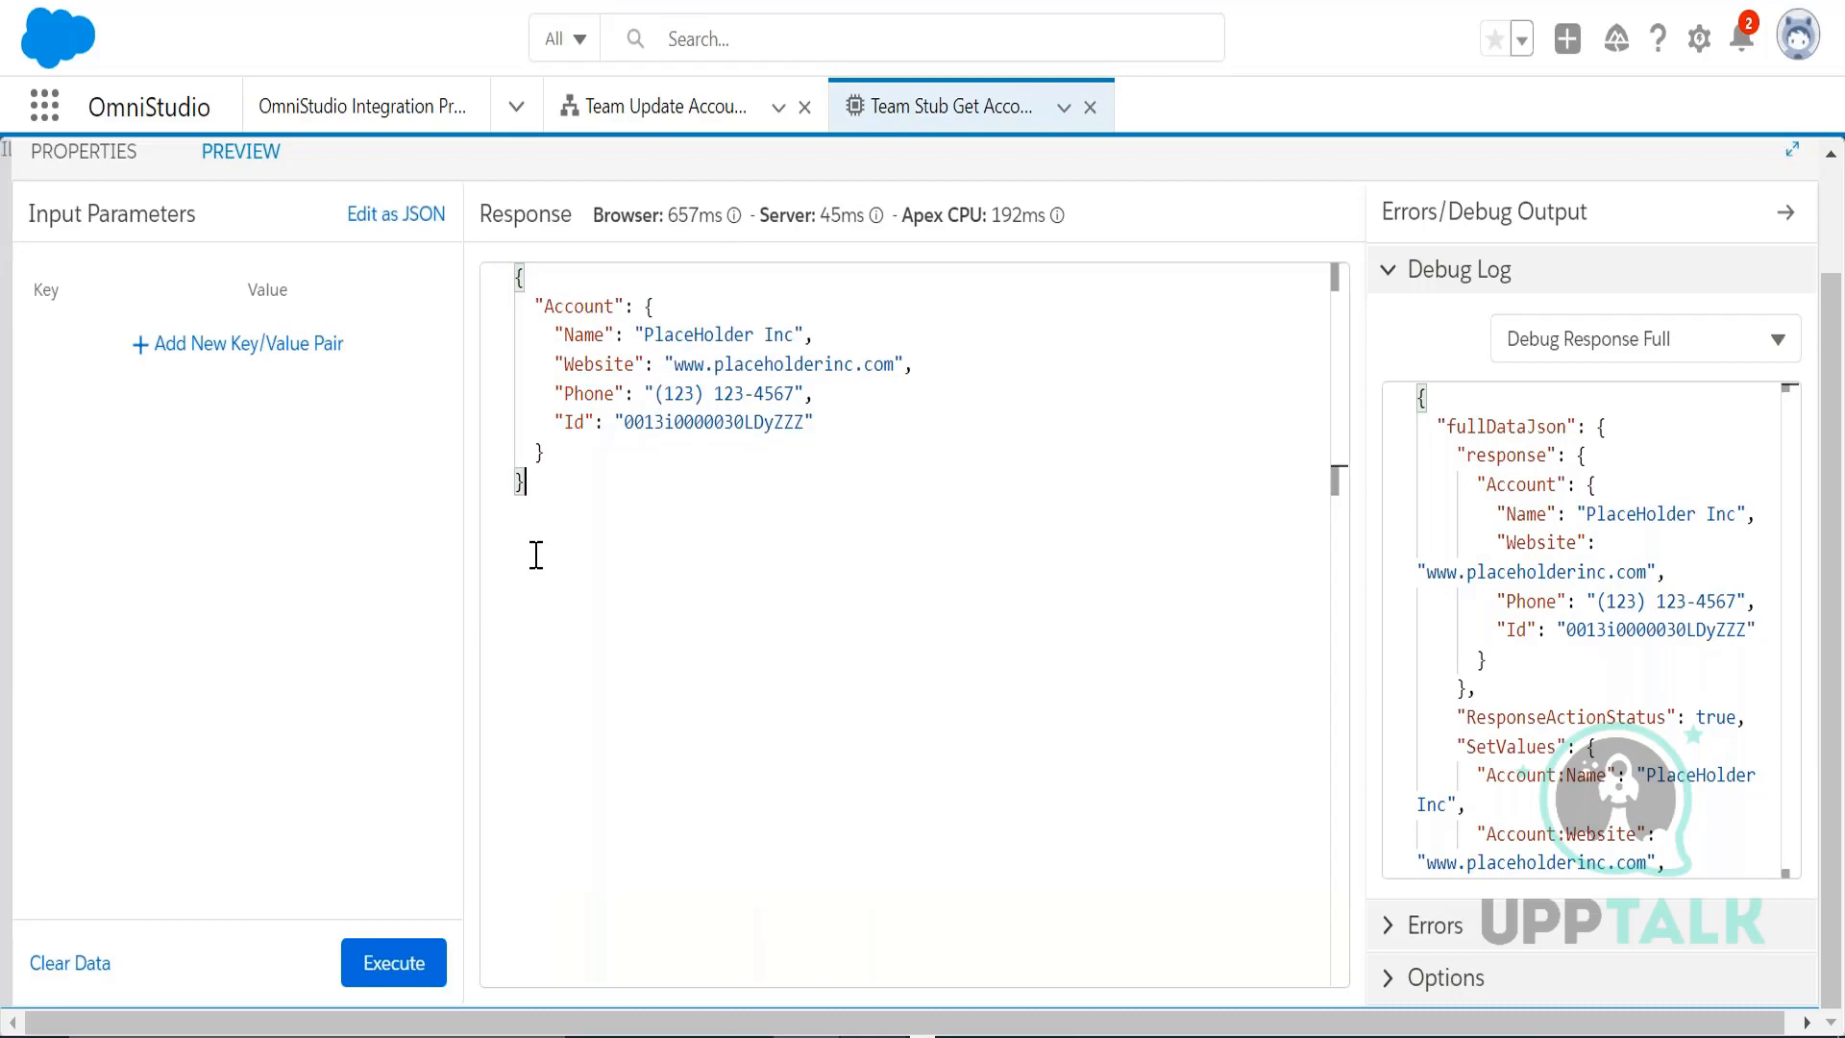